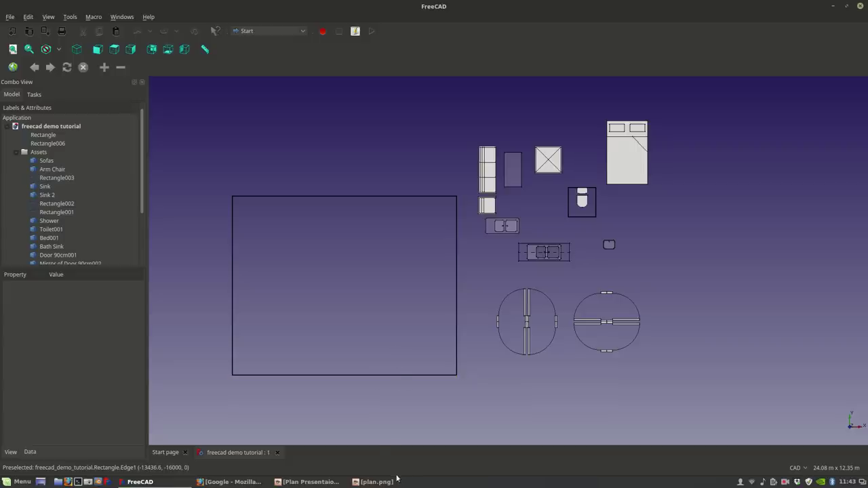
Step: Check FreeCAD's version information from the Help menu
{"action": "left_click", "coordinate": [148, 16]}
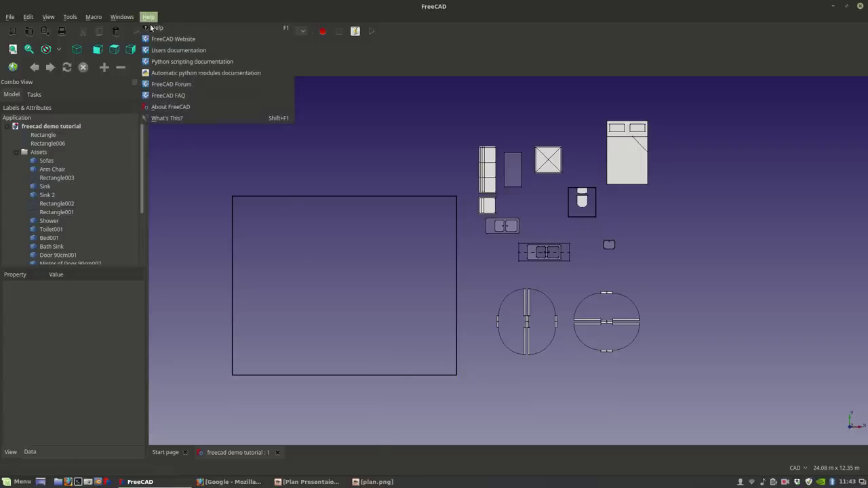
{"action": "left_click", "coordinate": [172, 108]}
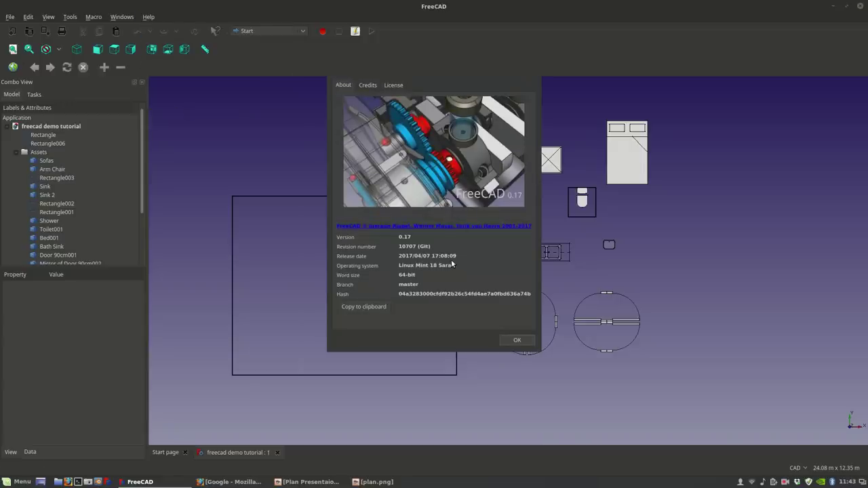
{"action": "left_click", "coordinate": [501, 339]}
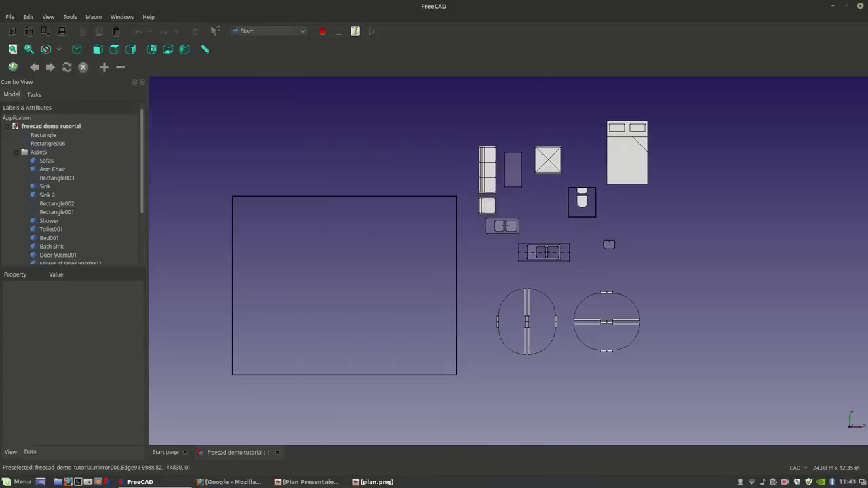
Step: Compare the plan.png and Plan Presentaion.jpg reference images, then return to FreeCAD
{"action": "left_click", "coordinate": [374, 482]}
{"action": "left_click", "coordinate": [374, 481]}
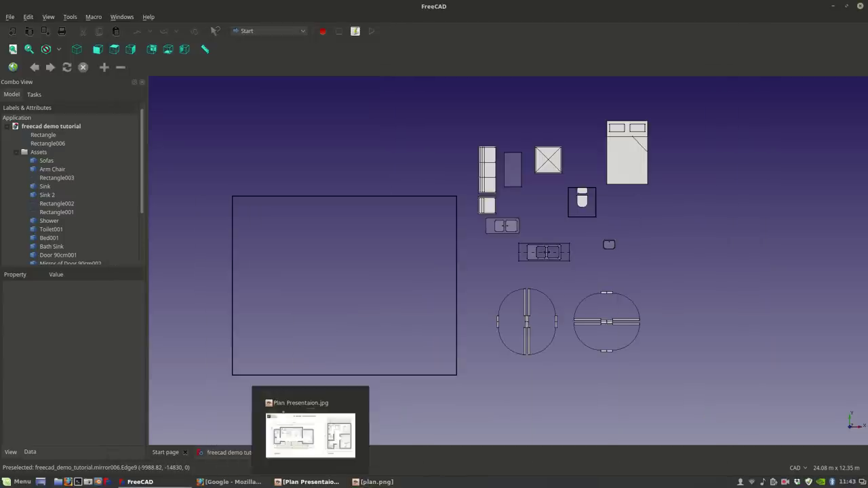
{"action": "left_click", "coordinate": [309, 481]}
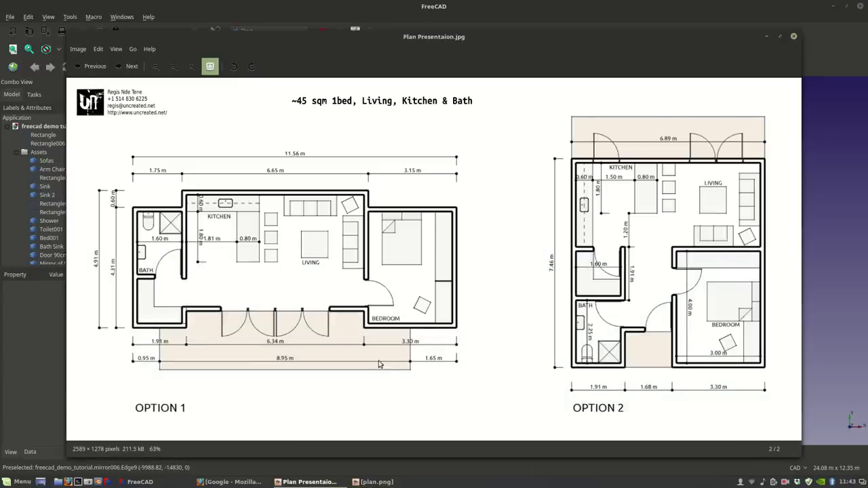
{"action": "left_click", "coordinate": [374, 482]}
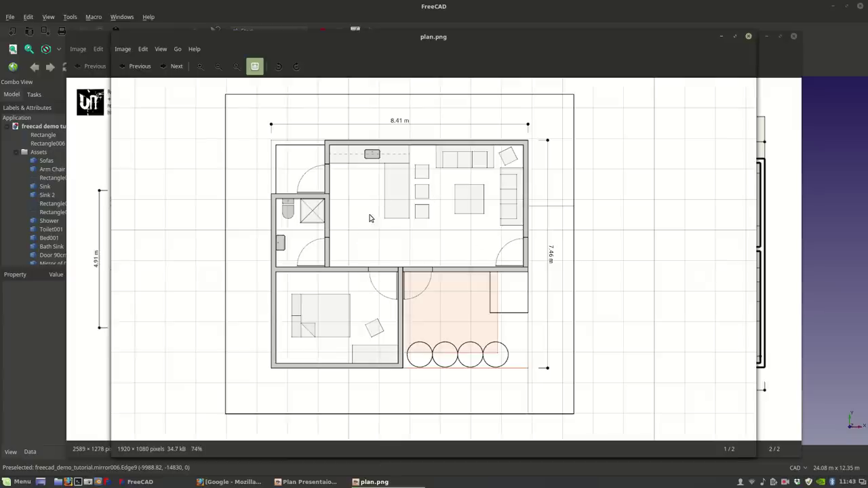
{"action": "left_click", "coordinate": [375, 482]}
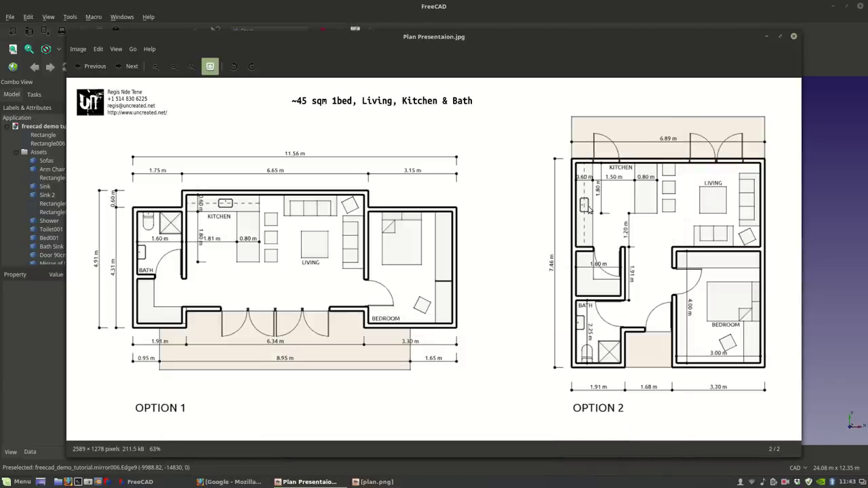
{"action": "left_click", "coordinate": [377, 481]}
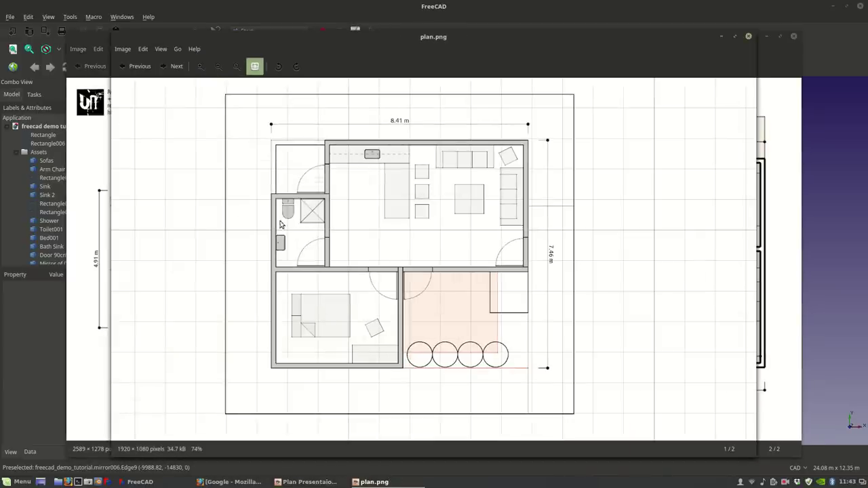
{"action": "left_click", "coordinate": [377, 482]}
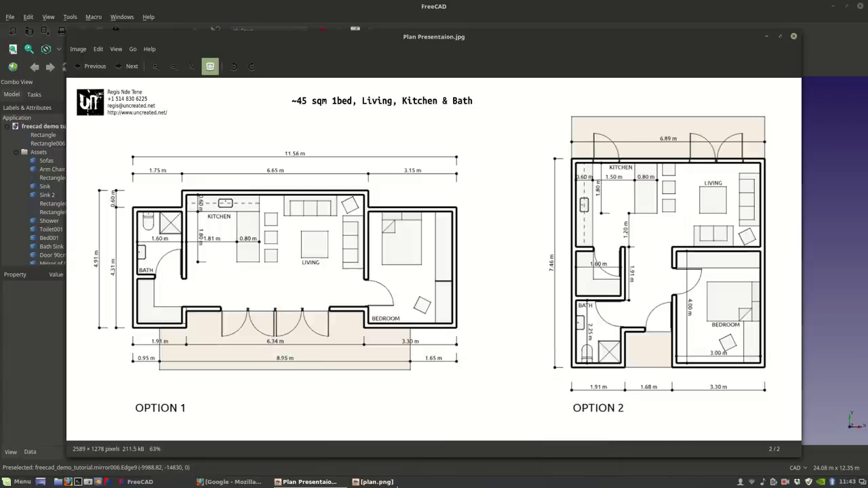
{"action": "mouse_move", "coordinate": [323, 482]}
{"action": "left_click", "coordinate": [326, 478]}
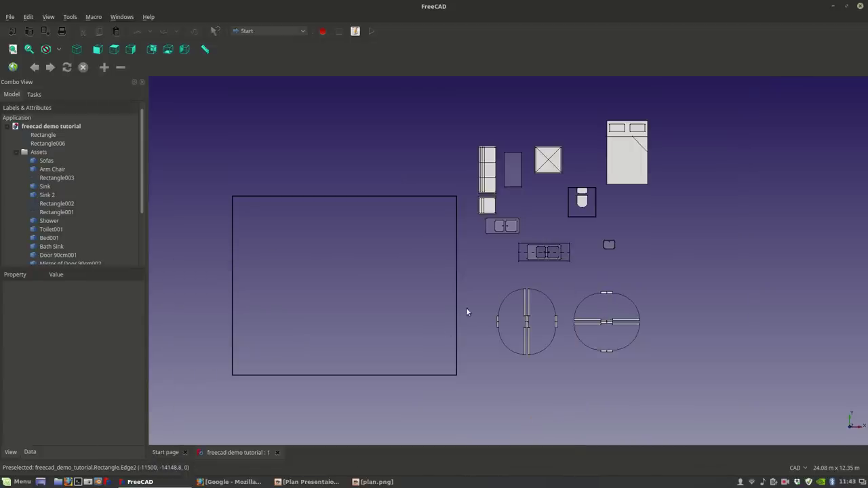
Step: Pan the plan toward the furniture blocks and switch to the Draft workbench
{"action": "middle_click_drag", "start_coordinate": [498, 345], "coordinate": [476, 329]}
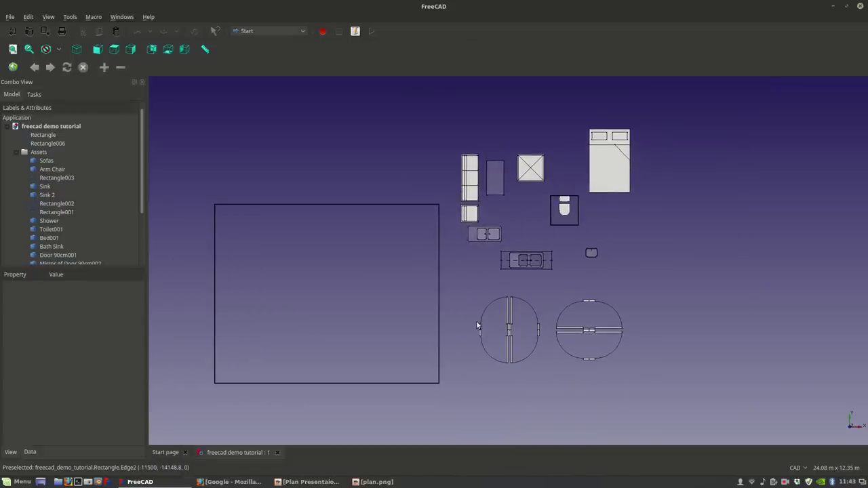
{"action": "scroll", "coordinate": [578, 263], "scroll_direction": "up", "scroll_amount": 4}
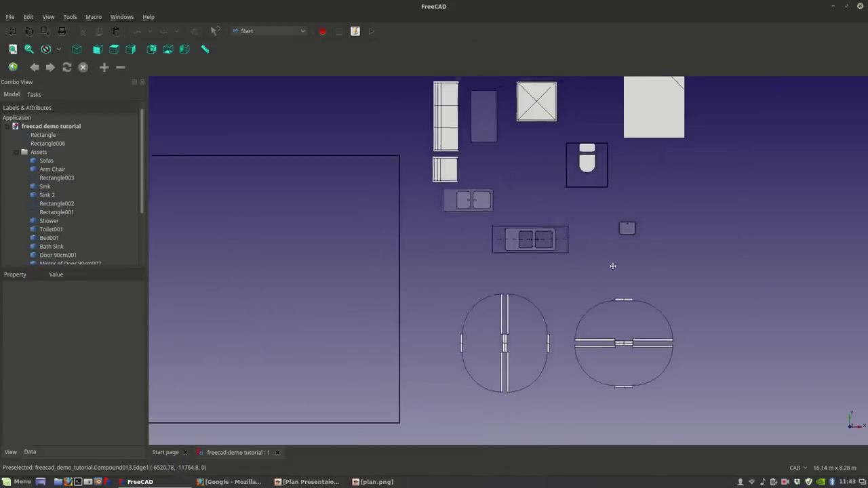
{"action": "middle_click_drag", "start_coordinate": [572, 232], "coordinate": [483, 223]}
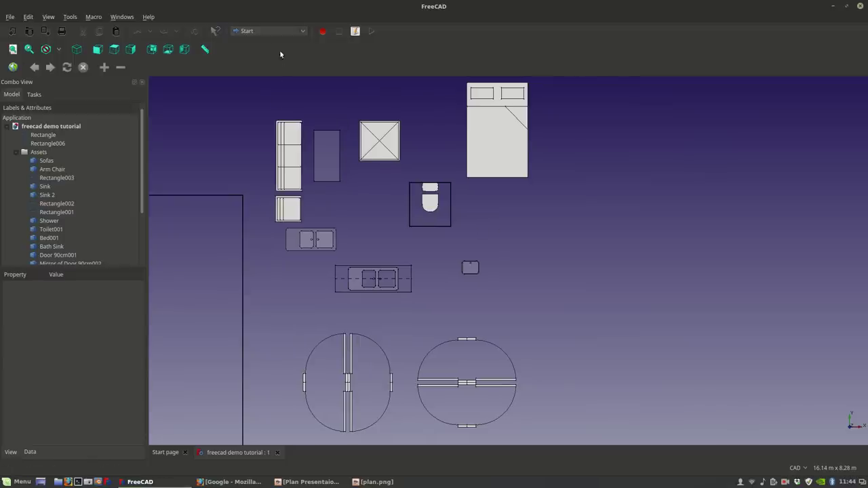
{"action": "middle_click_drag", "start_coordinate": [382, 360], "coordinate": [355, 265]}
{"action": "scroll", "coordinate": [418, 289], "scroll_direction": "up", "scroll_amount": 8}
{"action": "middle_click_drag", "start_coordinate": [418, 289], "coordinate": [484, 343]}
{"action": "scroll", "coordinate": [498, 350], "scroll_direction": "down", "scroll_amount": 8}
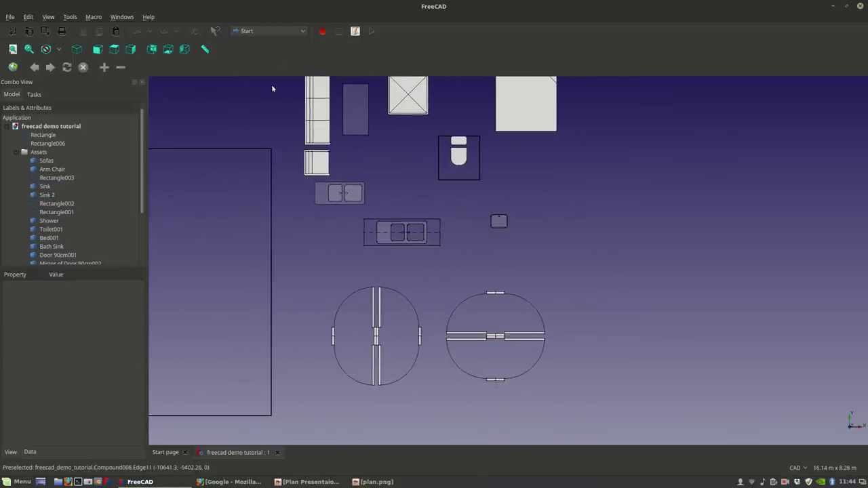
{"action": "left_click", "coordinate": [279, 31]}
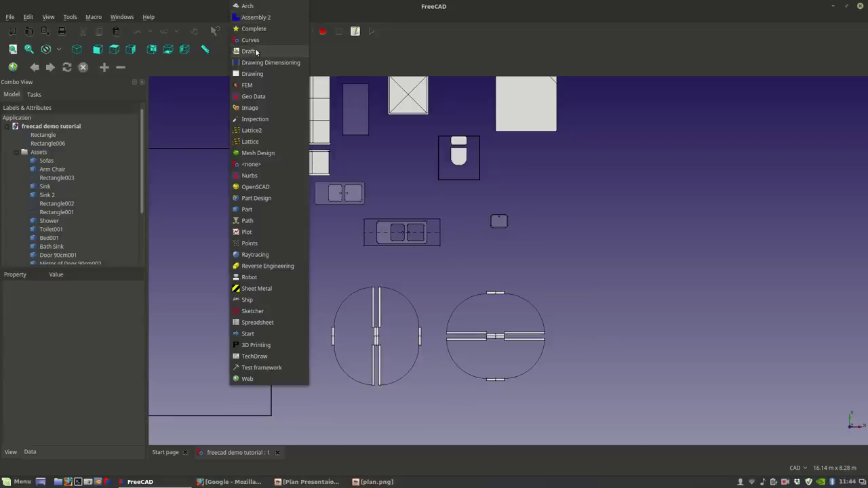
{"action": "left_click", "coordinate": [256, 51]}
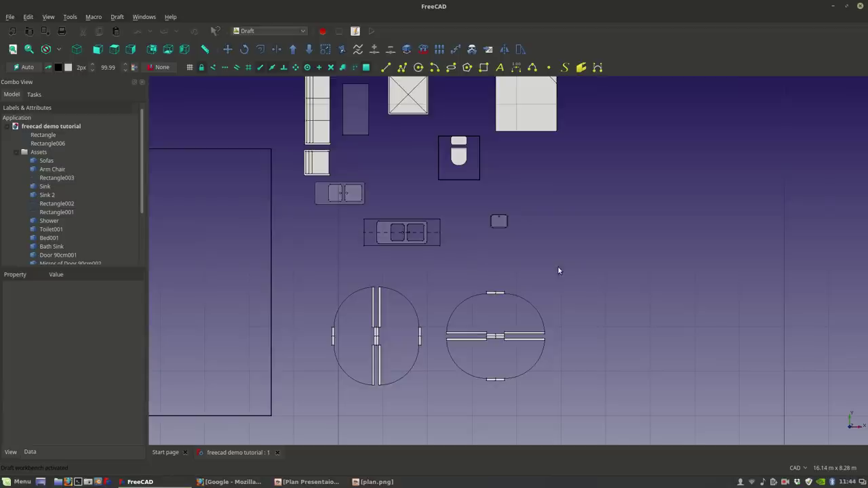
Step: Bring the round table into view and reopen the workbench list
{"action": "middle_click_drag", "start_coordinate": [596, 274], "coordinate": [491, 276]}
{"action": "scroll", "coordinate": [490, 275], "scroll_direction": "up", "scroll_amount": 2}
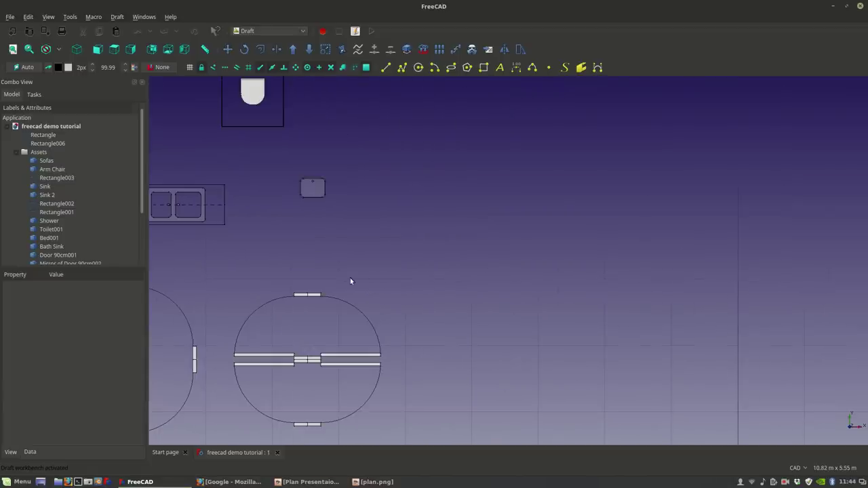
{"action": "scroll", "coordinate": [349, 280], "scroll_direction": "up", "scroll_amount": 4}
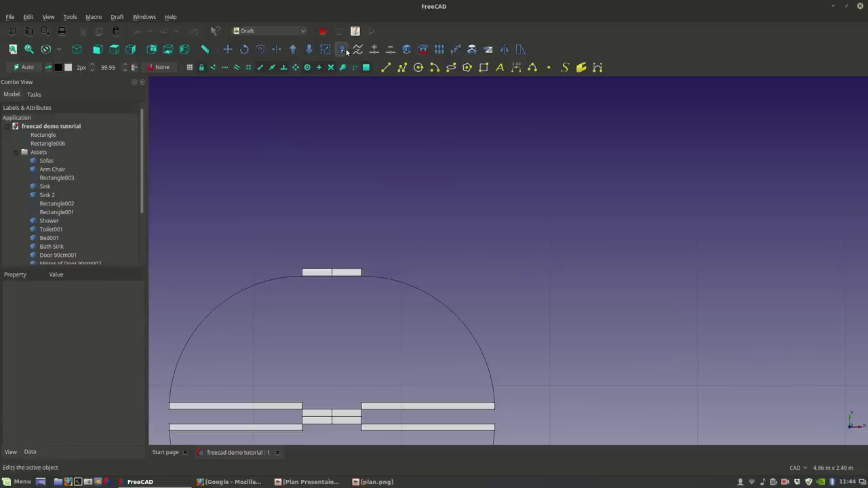
{"action": "left_click", "coordinate": [268, 30]}
Step: Switch to the Arch workbench and measure the door-leaf edge as 0.20 m
{"action": "left_click", "coordinate": [247, 7]}
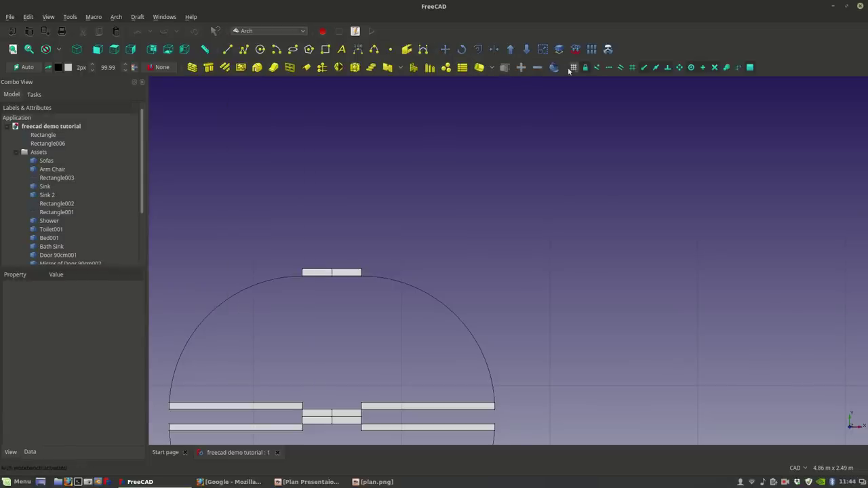
{"action": "left_click", "coordinate": [552, 68]}
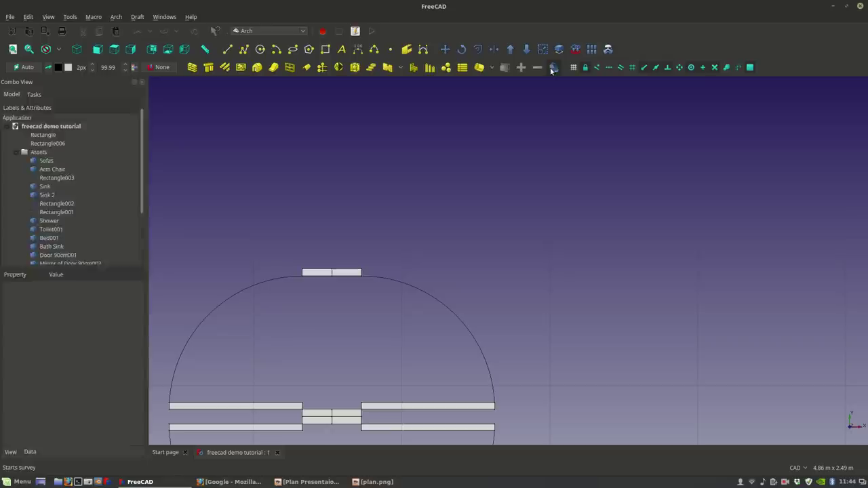
{"action": "left_click", "coordinate": [351, 271]}
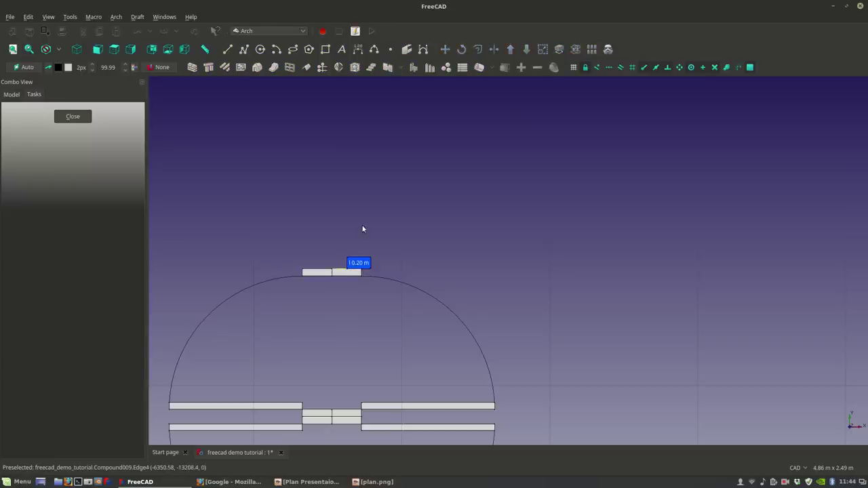
{"action": "key", "text": "Escape"}
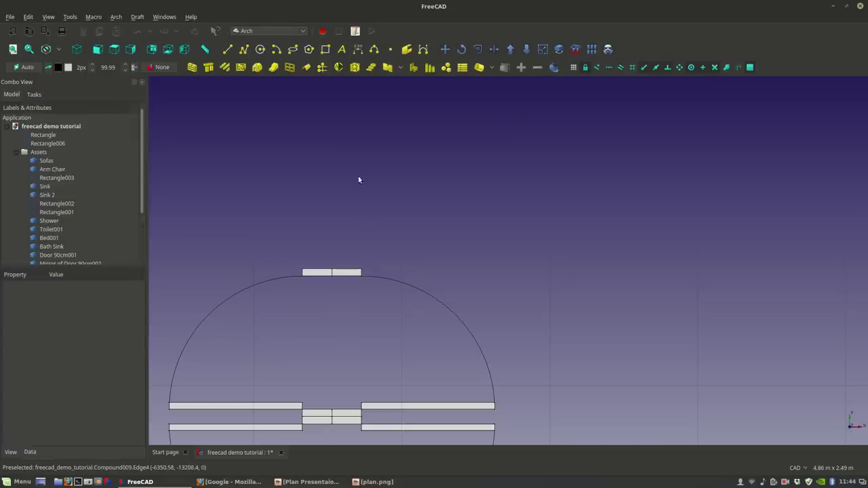
Step: Start a Draft rectangle from a corner in the plan, then cancel it
{"action": "middle_click_drag", "start_coordinate": [359, 180], "coordinate": [399, 162]}
{"action": "key", "text": "Up"}
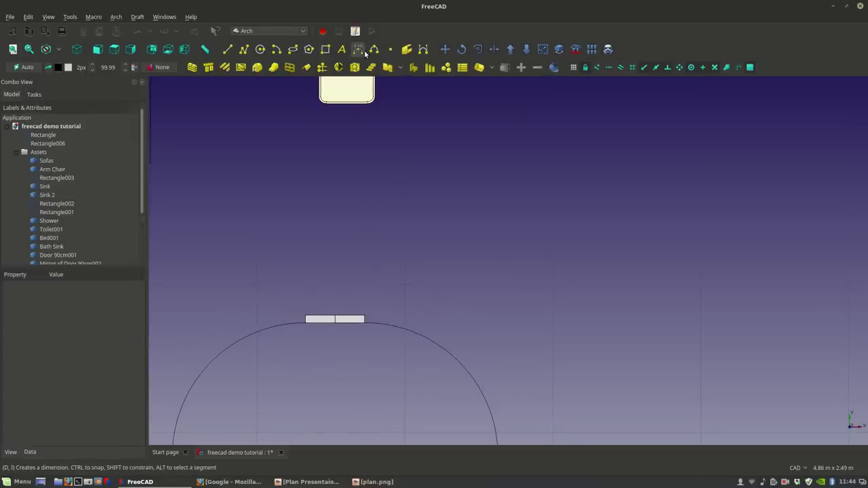
{"action": "left_click", "coordinate": [326, 49]}
{"action": "left_click", "coordinate": [443, 182]}
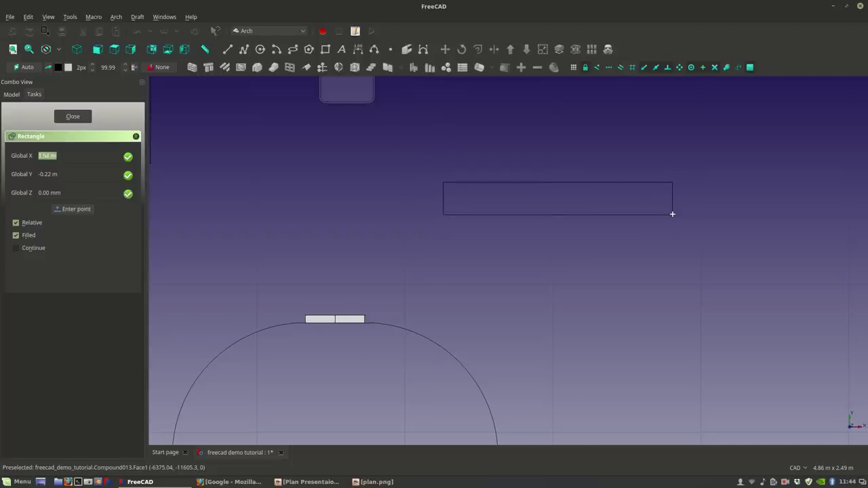
{"action": "middle_click_drag", "start_coordinate": [671, 216], "coordinate": [627, 275]}
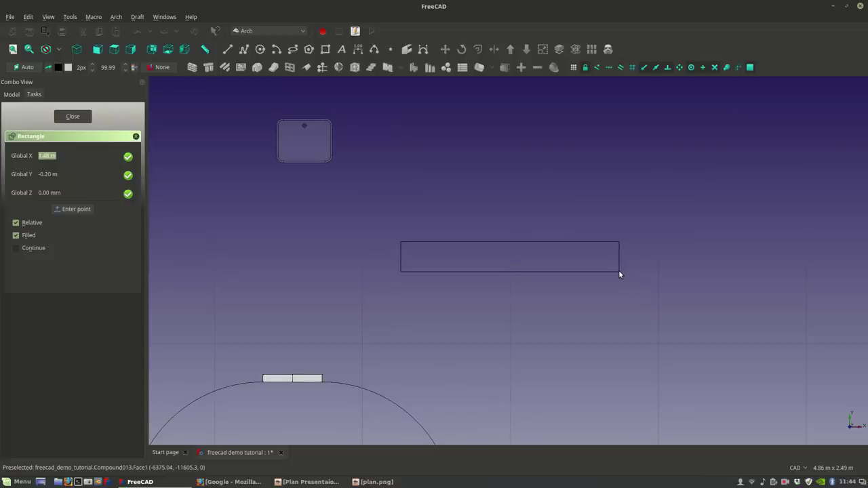
{"action": "key", "text": "Escape"}
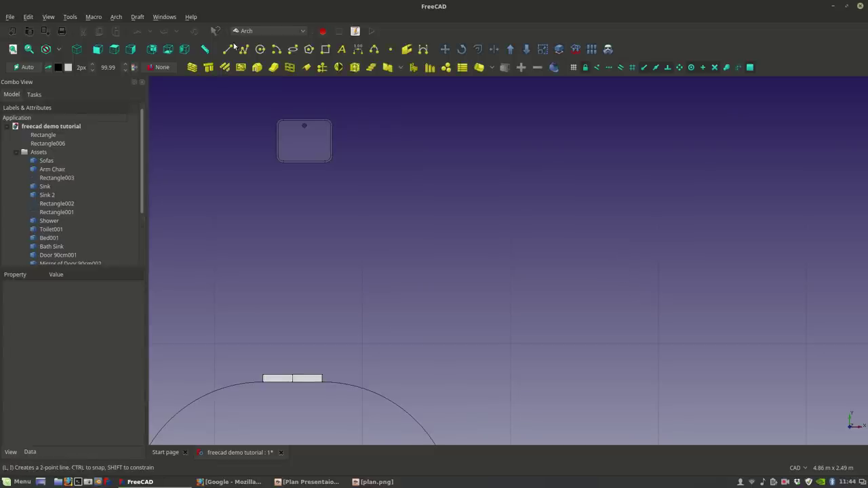
{"action": "key", "text": "l"}
{"action": "key", "text": "i"}
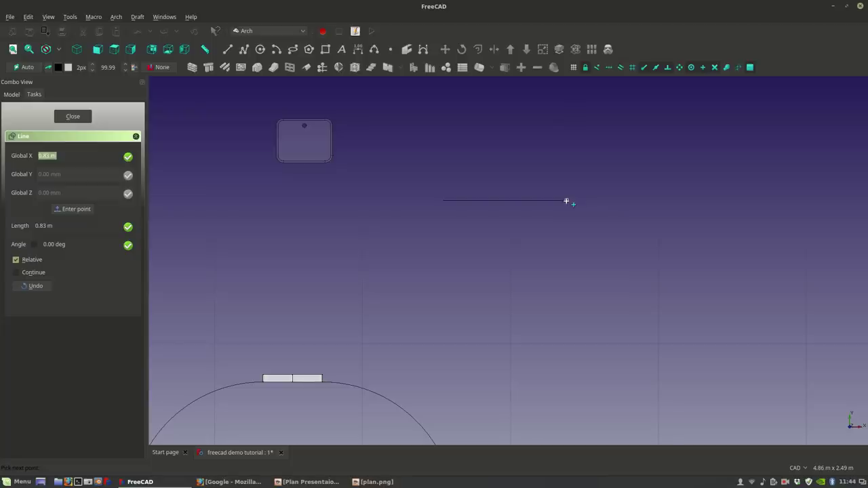
{"action": "type", "text": "1m"}
{"action": "key", "text": "Return"}
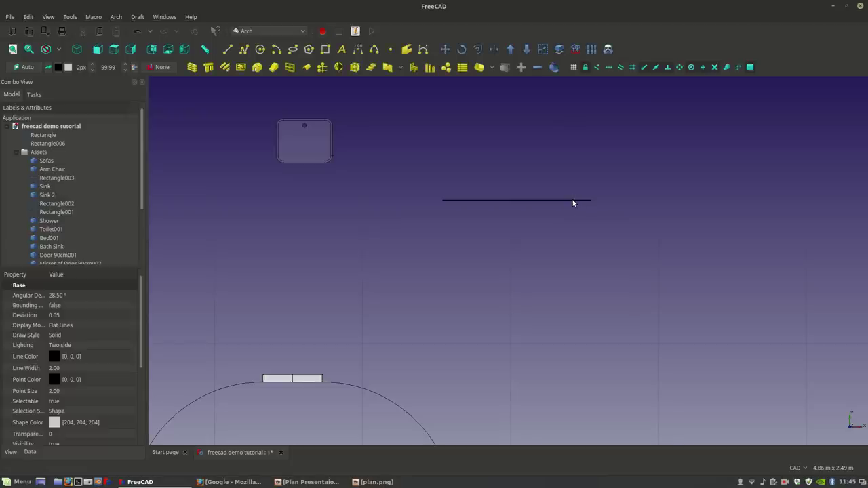
{"action": "scroll", "coordinate": [551, 195], "scroll_direction": "down", "scroll_amount": 3}
{"action": "scroll", "coordinate": [407, 299], "scroll_direction": "up", "scroll_amount": 5}
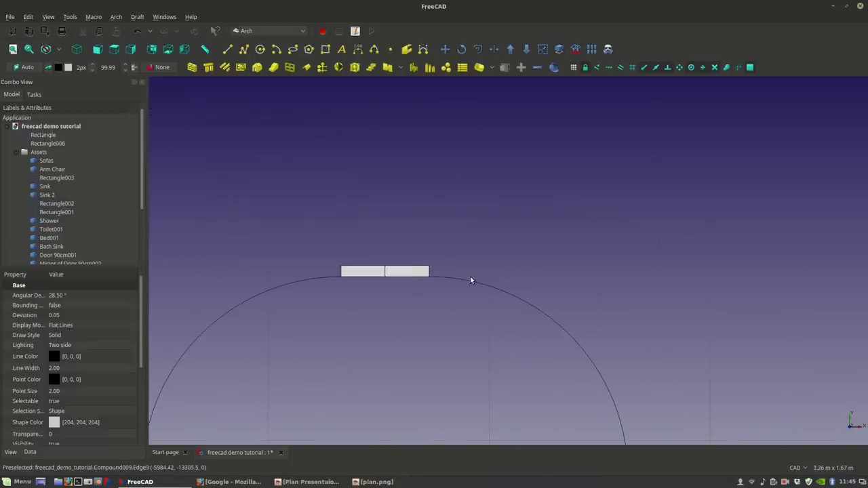
{"action": "left_click", "coordinate": [326, 49]}
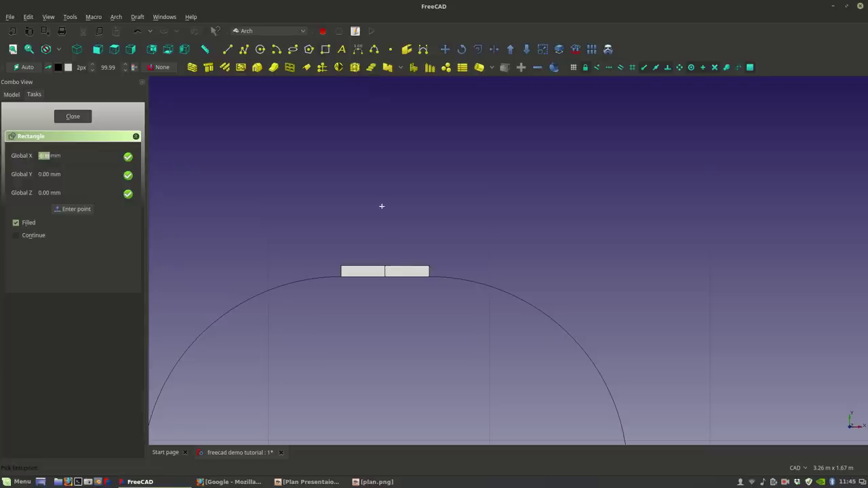
{"action": "left_click", "coordinate": [387, 274]}
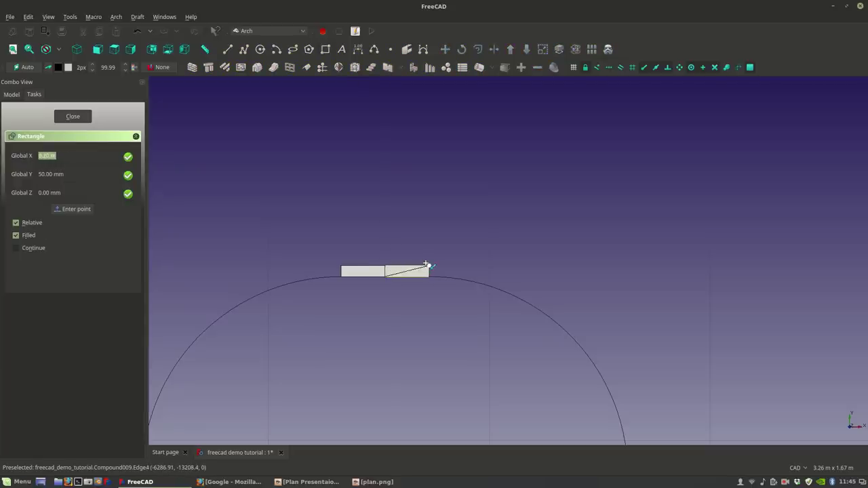
{"action": "scroll", "coordinate": [426, 265], "scroll_direction": "down", "scroll_amount": 6}
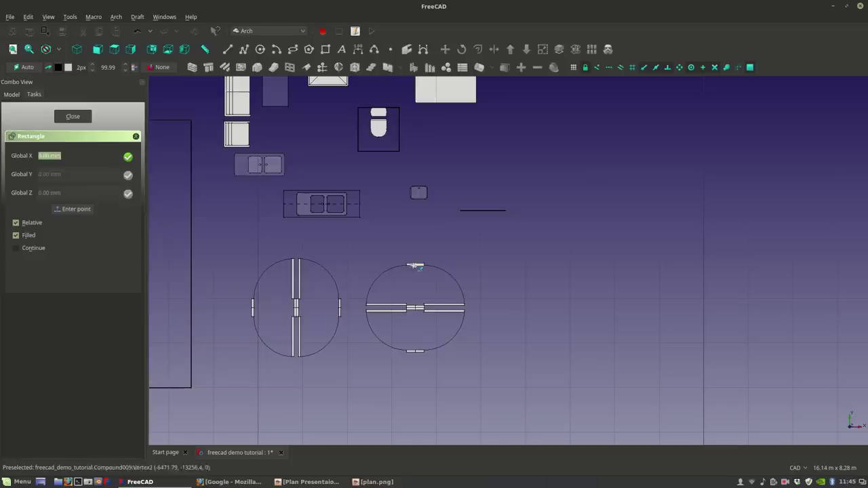
{"action": "key", "text": "Escape"}
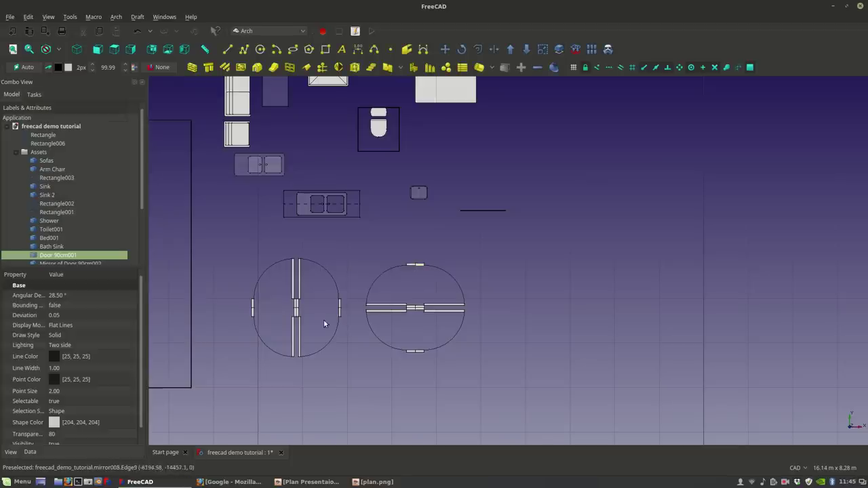
Step: Draw a narrow rectangle, Rectangle007, beside the horizontal line
{"action": "left_click", "coordinate": [326, 49]}
{"action": "scroll", "coordinate": [290, 271], "scroll_direction": "up", "scroll_amount": 10}
{"action": "left_click", "coordinate": [284, 259]}
{"action": "left_click", "coordinate": [308, 358]}
{"action": "scroll", "coordinate": [40, 231], "scroll_direction": "down", "scroll_amount": 3}
Step: Move Rectangle007 from its corner to the line's left endpoint
{"action": "left_click", "coordinate": [67, 255]}
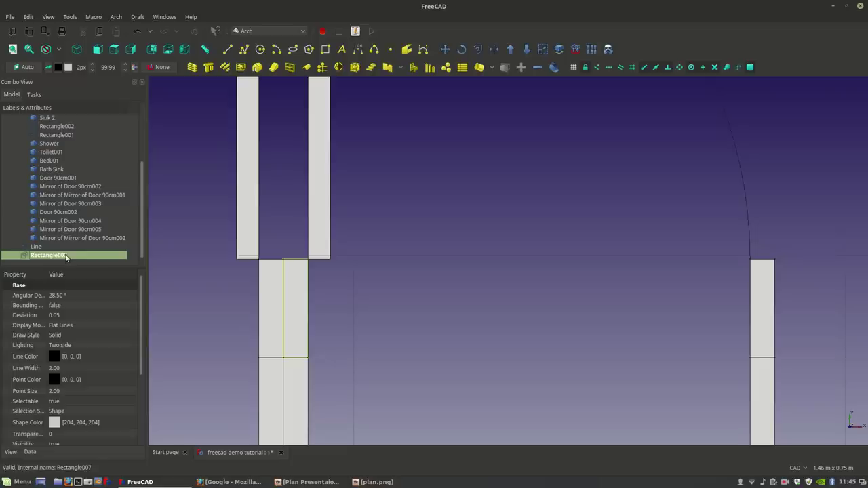
{"action": "left_click", "coordinate": [447, 49]}
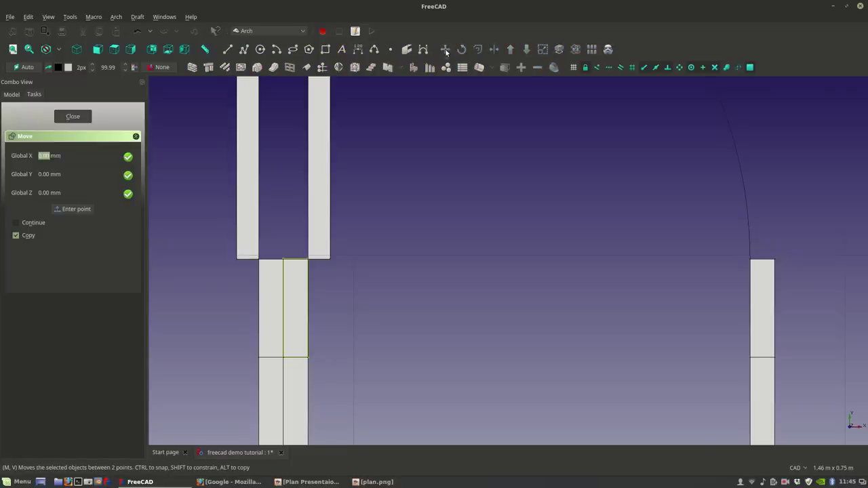
{"action": "left_click", "coordinate": [287, 257]}
{"action": "scroll", "coordinate": [288, 259], "scroll_direction": "down", "scroll_amount": 5}
{"action": "scroll", "coordinate": [443, 191], "scroll_direction": "up", "scroll_amount": 5}
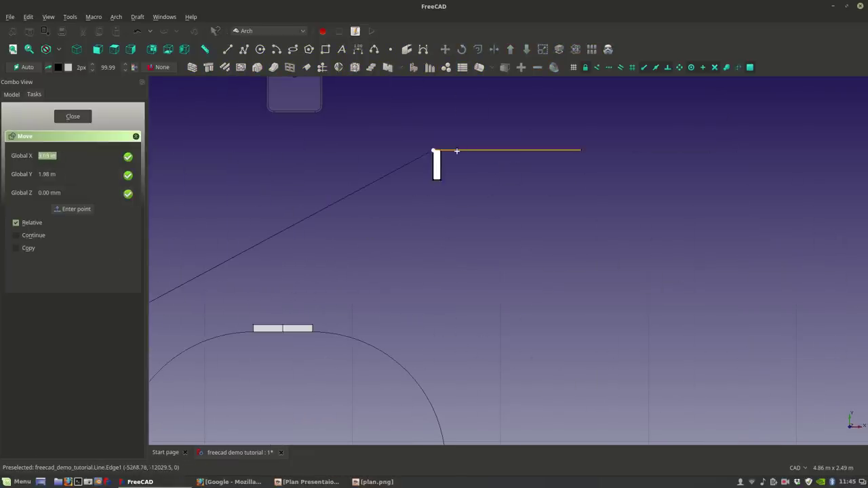
{"action": "left_click", "coordinate": [437, 151]}
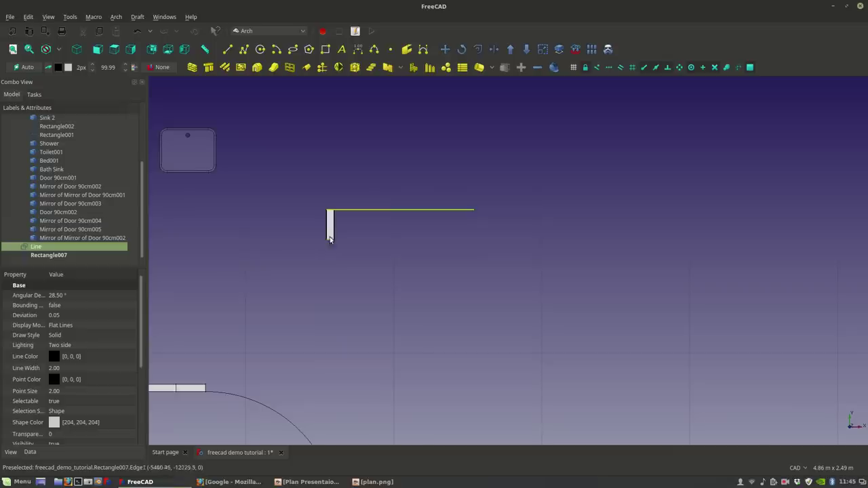
Step: Place a copy of the rectangle at the line's right end, 0.95 m across
{"action": "left_click", "coordinate": [332, 228]}
{"action": "left_click", "coordinate": [446, 50]}
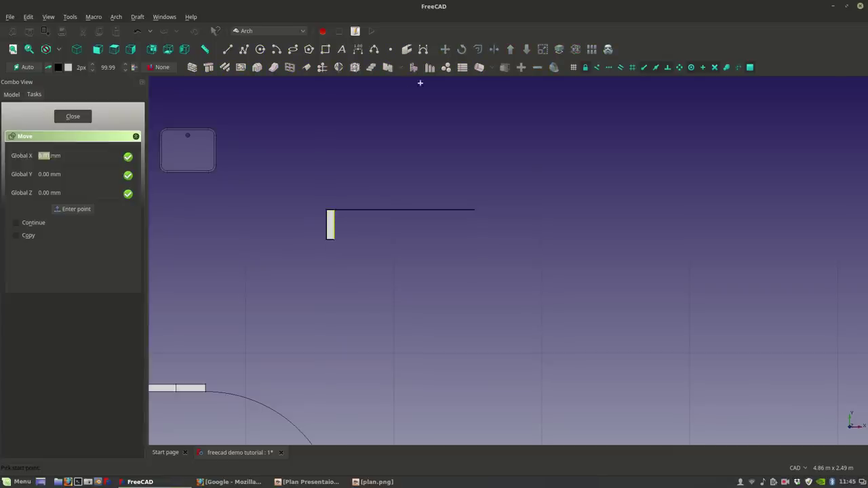
{"action": "left_click", "coordinate": [26, 236]}
{"action": "left_click", "coordinate": [332, 211]}
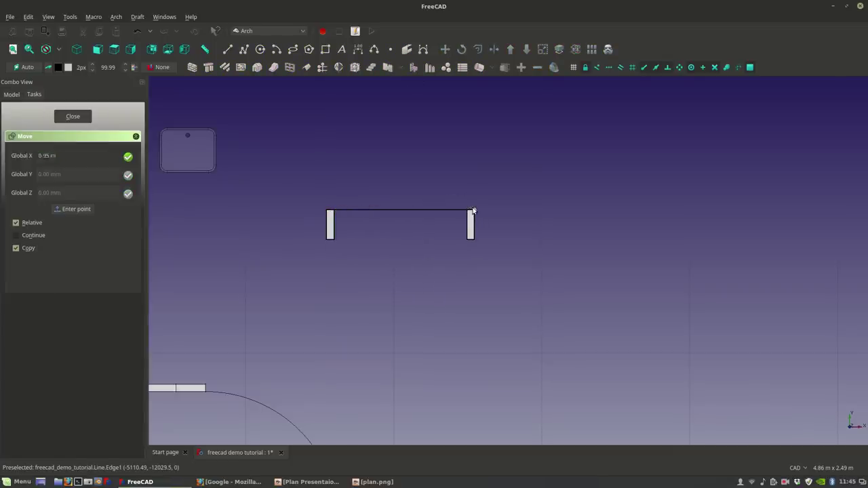
{"action": "left_click", "coordinate": [472, 211]}
{"action": "scroll", "coordinate": [473, 181], "scroll_direction": "up", "scroll_amount": 4}
{"action": "middle_click_drag", "start_coordinate": [473, 182], "coordinate": [540, 188]}
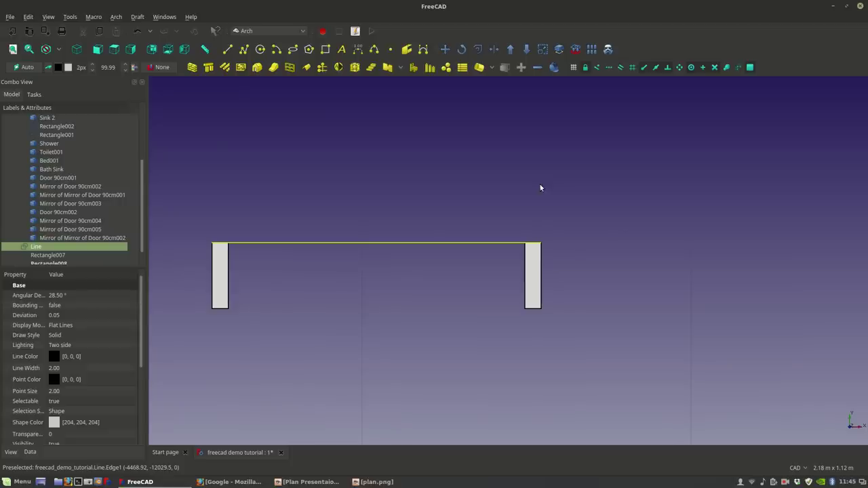
{"action": "left_click", "coordinate": [324, 316]}
{"action": "left_click", "coordinate": [227, 49]}
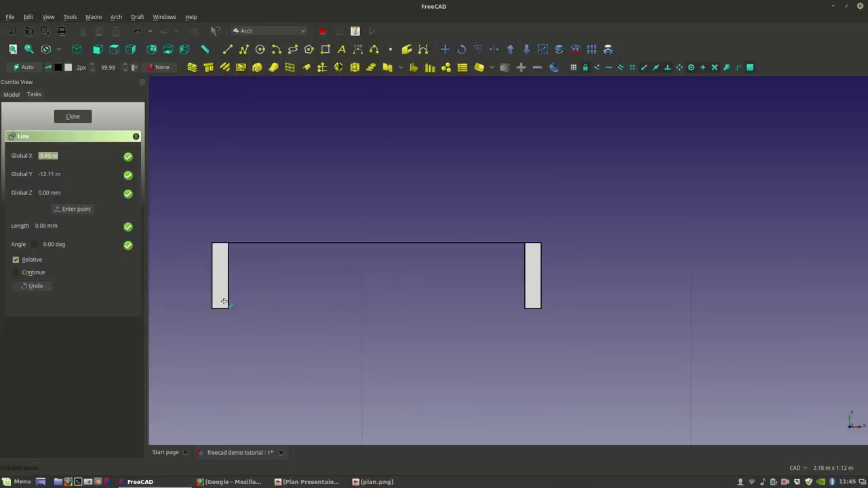
Step: Draw two lines between the jamb rectangles: along their bottom corners and across mid-height
{"action": "left_click", "coordinate": [228, 305]}
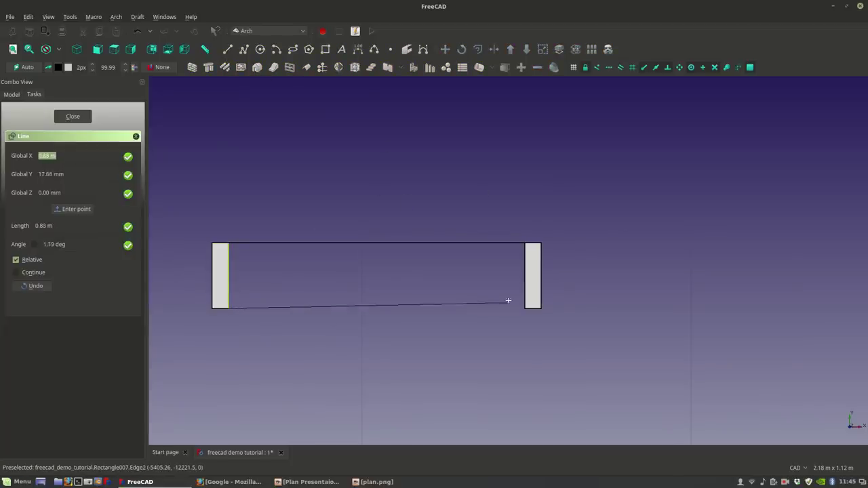
{"action": "left_click", "coordinate": [525, 303]}
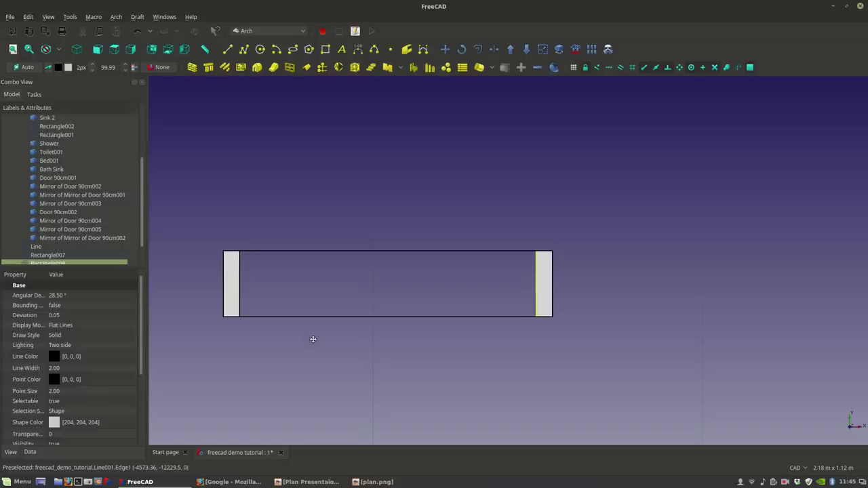
{"action": "left_click", "coordinate": [227, 49]}
{"action": "left_click", "coordinate": [239, 284]}
{"action": "left_click", "coordinate": [536, 284]}
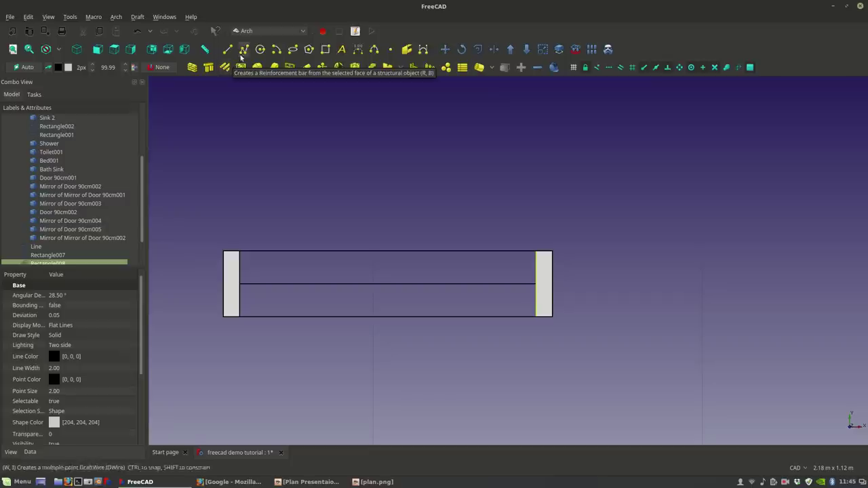
Step: Draw Rectangle009, 0.90 m long, between the two end pieces
{"action": "left_click", "coordinate": [326, 49]}
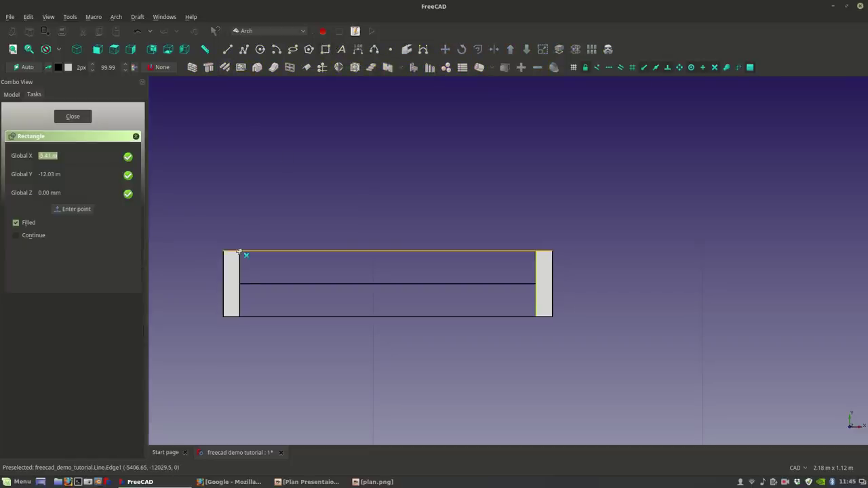
{"action": "left_click", "coordinate": [239, 252]}
{"action": "left_click", "coordinate": [536, 283]}
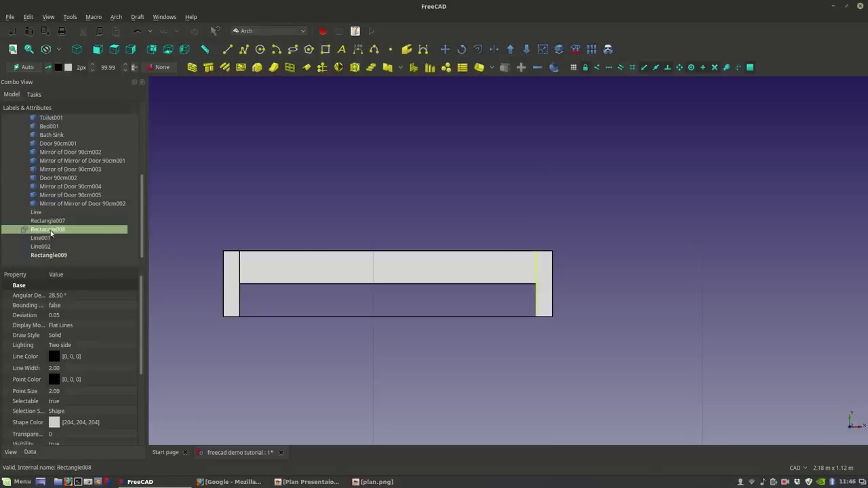
Step: Set Rectangle009's Height property to 20 mm
{"action": "left_click", "coordinate": [52, 256]}
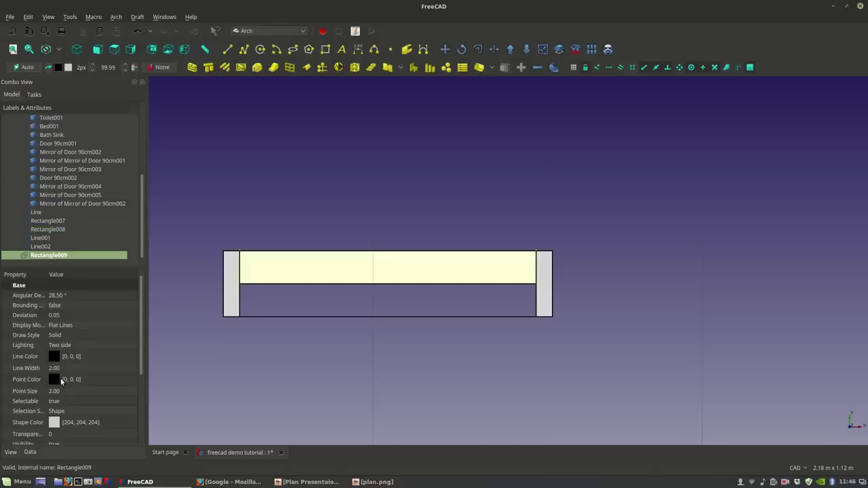
{"action": "left_click", "coordinate": [30, 453]}
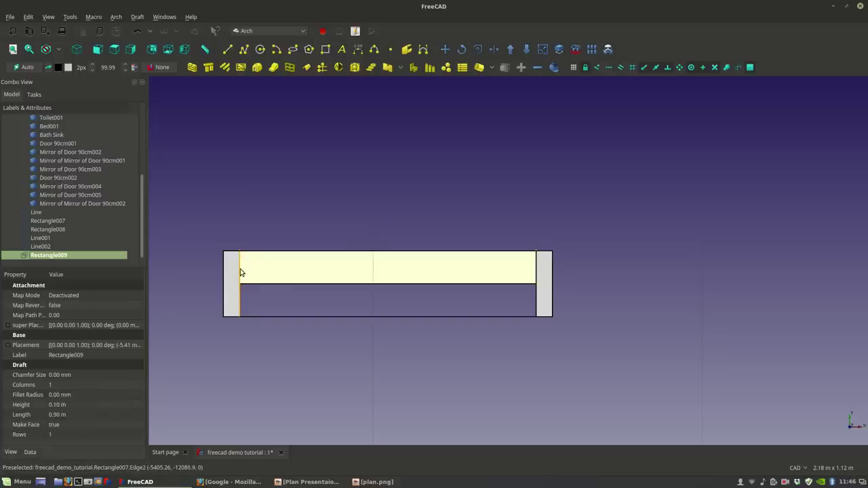
{"action": "left_click", "coordinate": [55, 405]}
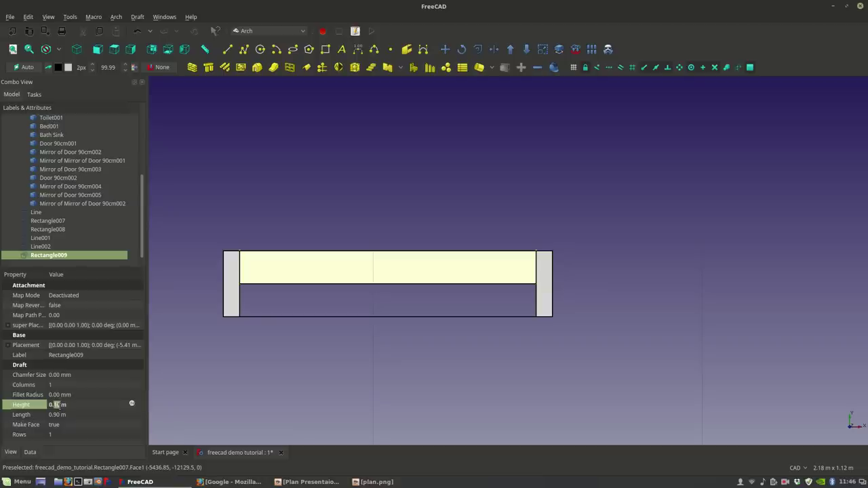
{"action": "type", "text": "2"}
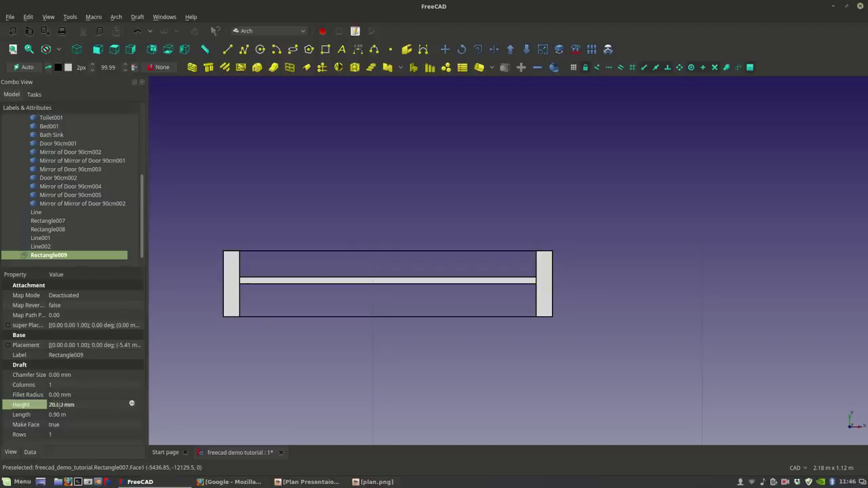
{"action": "scroll", "coordinate": [360, 283], "scroll_direction": "up", "scroll_amount": 4}
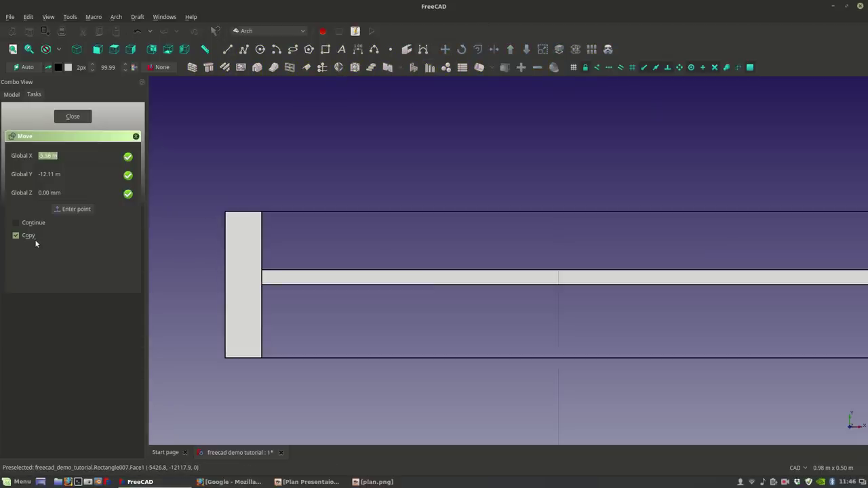
Step: Cancel the pending copy-move and hide Rectangle007
{"action": "left_click", "coordinate": [31, 237]}
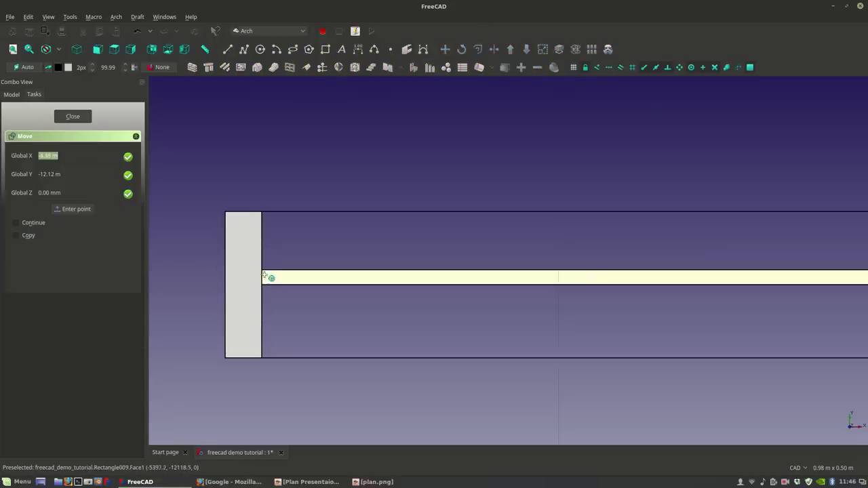
{"action": "left_click", "coordinate": [261, 277]}
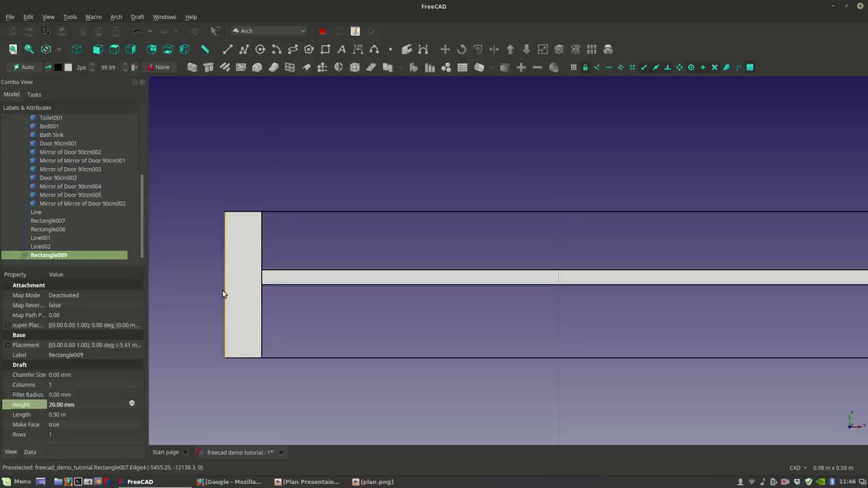
{"action": "left_click", "coordinate": [239, 283]}
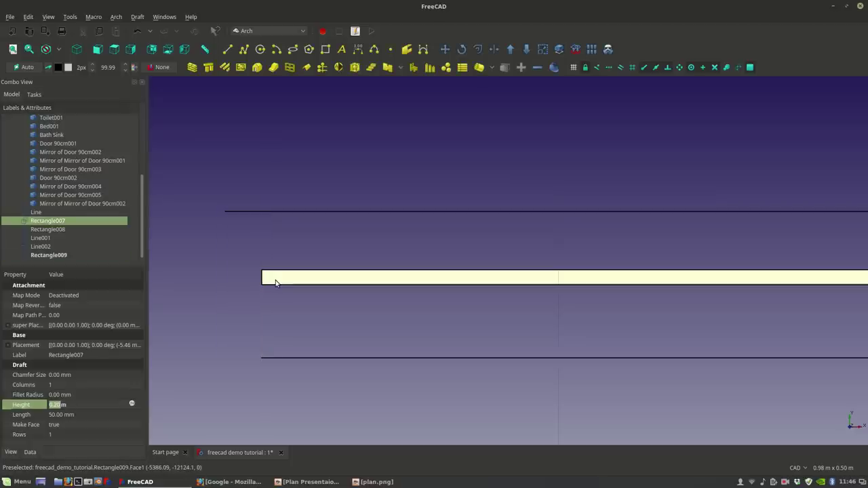
{"action": "key", "text": "space"}
Step: Move Rectangle009 10 mm down onto the middle line between the jambs
{"action": "left_click", "coordinate": [274, 279]}
{"action": "scroll", "coordinate": [274, 280], "scroll_direction": "down", "scroll_amount": 2}
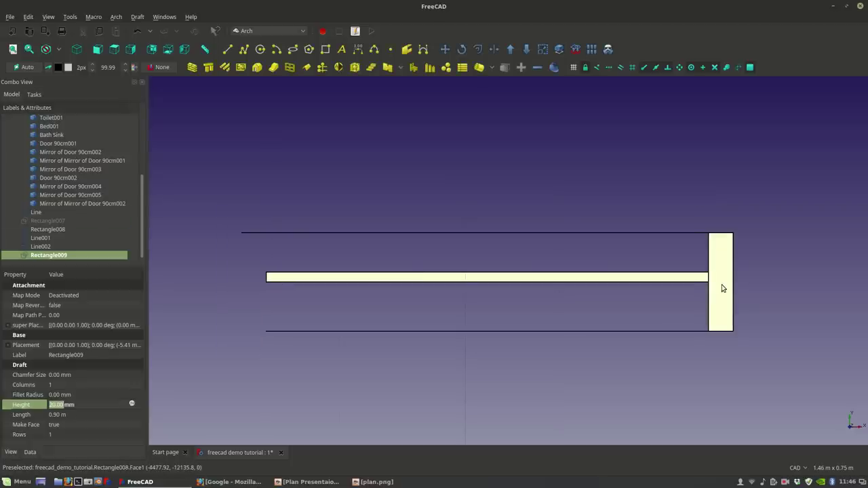
{"action": "scroll", "coordinate": [704, 285], "scroll_direction": "down", "scroll_amount": 2}
{"action": "scroll", "coordinate": [639, 278], "scroll_direction": "up", "scroll_amount": 2}
{"action": "scroll", "coordinate": [495, 281], "scroll_direction": "up", "scroll_amount": 2}
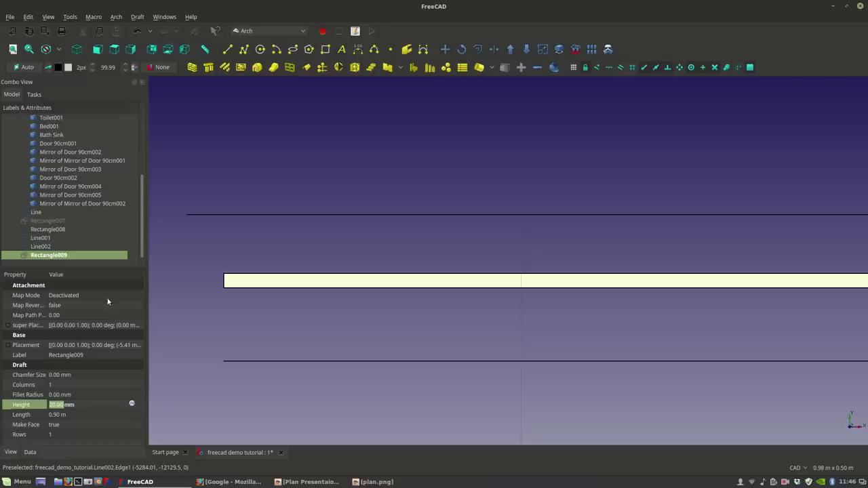
{"action": "left_click", "coordinate": [445, 49]}
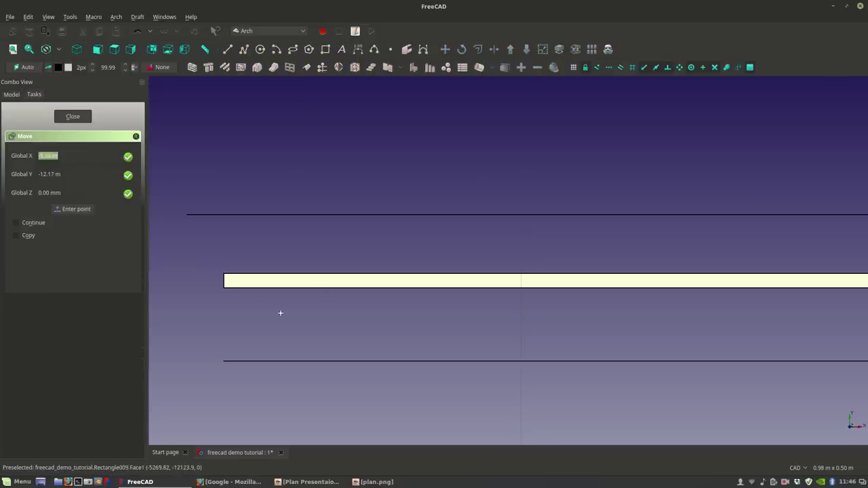
{"action": "left_click", "coordinate": [225, 279]}
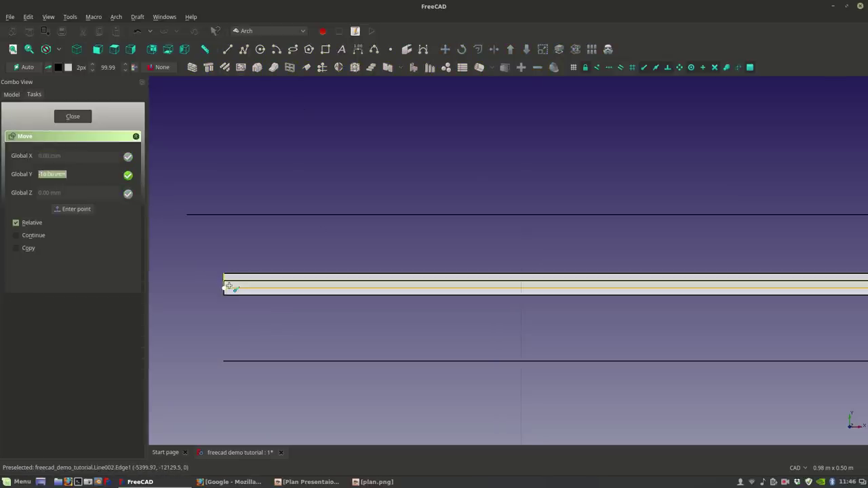
{"action": "left_click", "coordinate": [224, 288]}
{"action": "scroll", "coordinate": [270, 322], "scroll_direction": "down", "scroll_amount": 2}
{"action": "scroll", "coordinate": [270, 319], "scroll_direction": "down", "scroll_amount": 2}
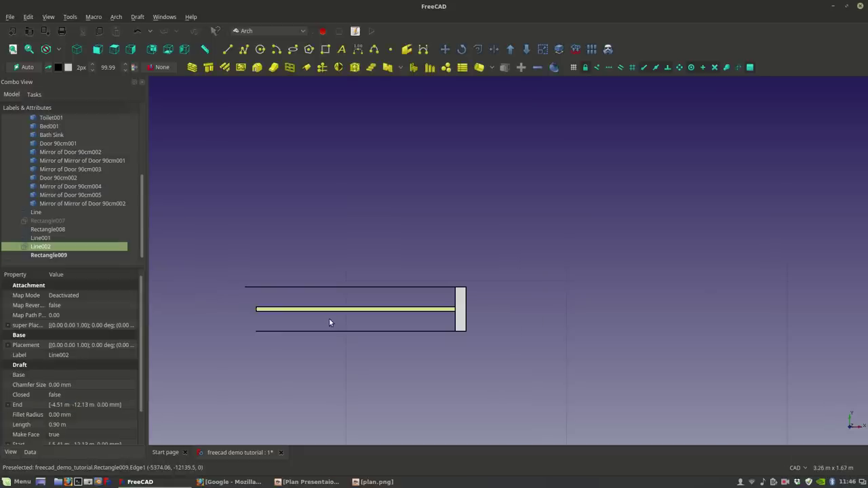
Step: Make the left end post, Rectangle007, visible again
{"action": "left_click", "coordinate": [329, 321]}
{"action": "left_click", "coordinate": [47, 231]}
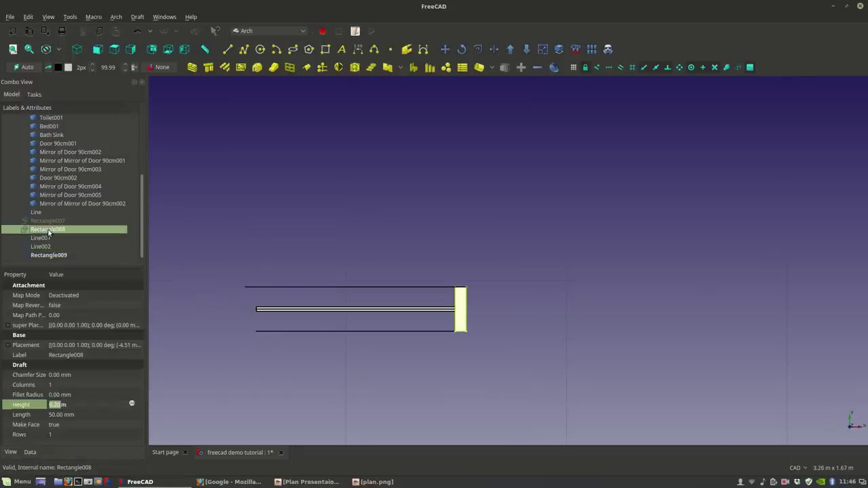
{"action": "left_click", "coordinate": [48, 220]}
{"action": "key", "text": "space"}
{"action": "left_click", "coordinate": [313, 383]}
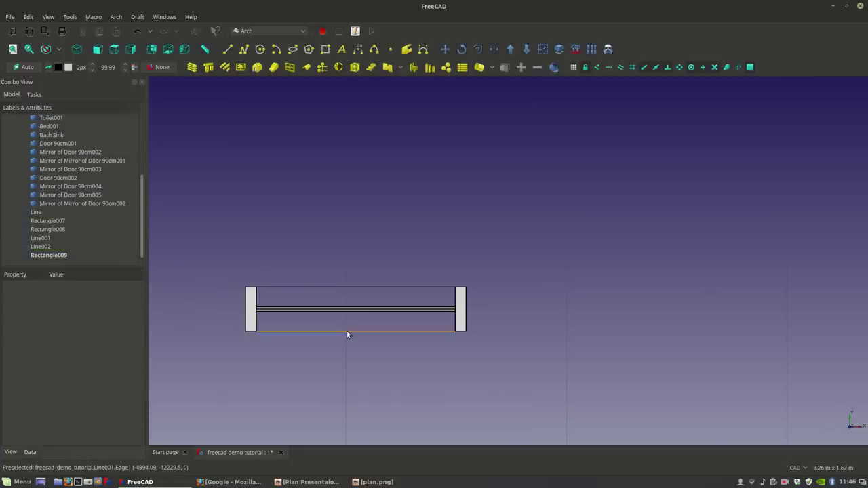
Step: Select the old Line002 and Line edges of the window frame
{"action": "scroll", "coordinate": [346, 331], "scroll_direction": "up", "scroll_amount": 5}
{"action": "left_click", "coordinate": [275, 316]}
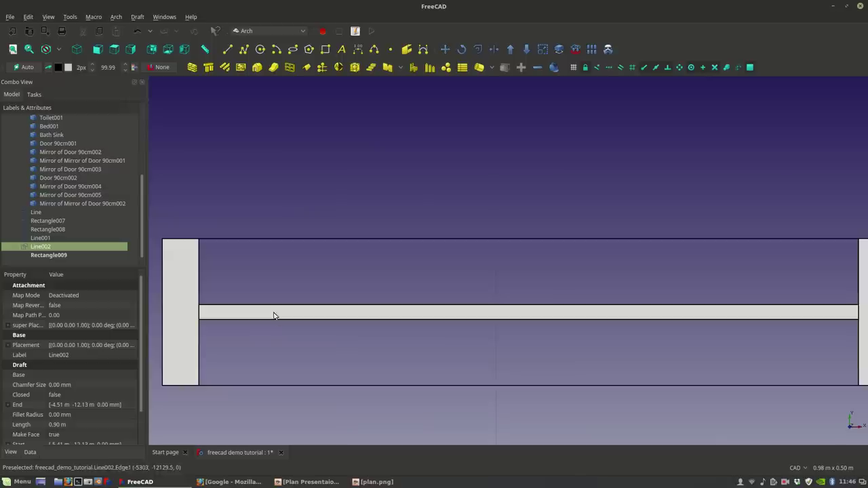
{"action": "scroll", "coordinate": [275, 316], "scroll_direction": "down", "scroll_amount": 3}
{"action": "left_click", "coordinate": [342, 286]}
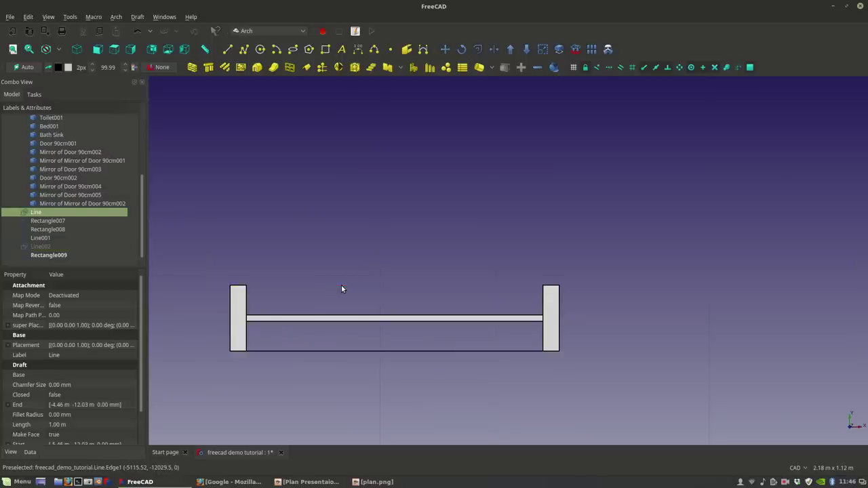
Step: Draw Line003, 0.90 m, across the top between the two end posts
{"action": "left_click", "coordinate": [228, 49]}
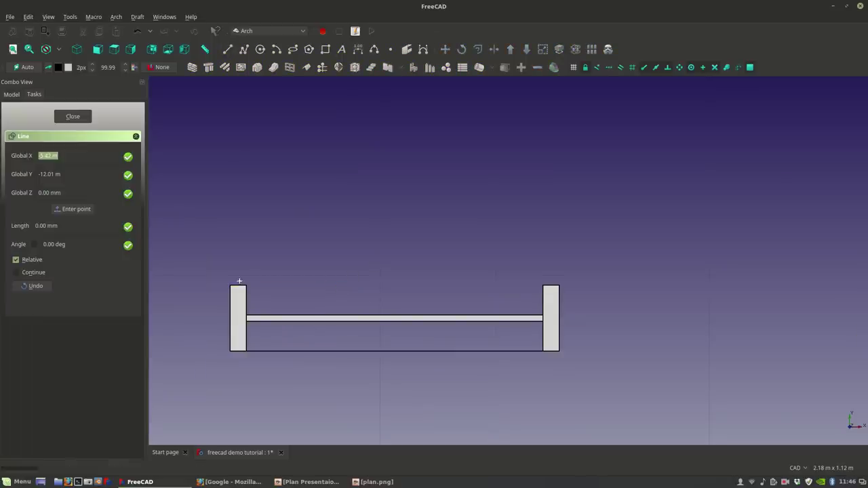
{"action": "left_click", "coordinate": [247, 287]}
{"action": "left_click", "coordinate": [543, 286]}
{"action": "left_click", "coordinate": [525, 229]}
{"action": "scroll", "coordinate": [520, 282], "scroll_direction": "down", "scroll_amount": 5}
{"action": "scroll", "coordinate": [480, 306], "scroll_direction": "up", "scroll_amount": 5}
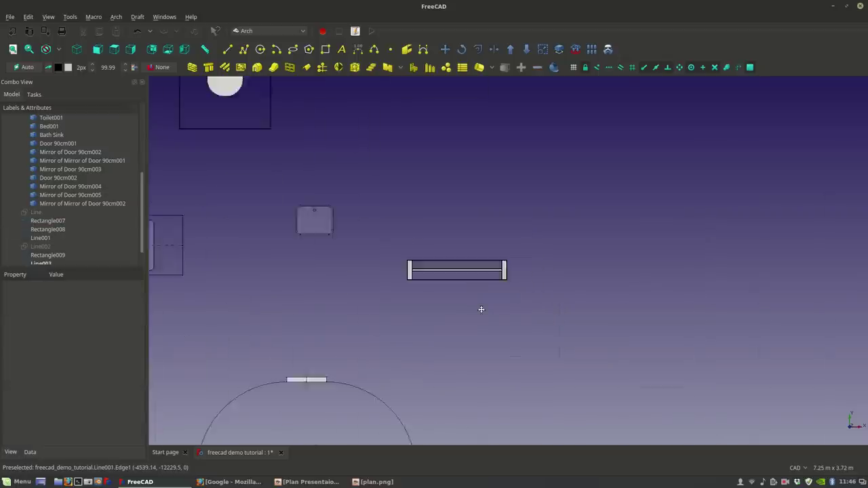
{"action": "scroll", "coordinate": [74, 211], "scroll_direction": "down", "scroll_amount": 1}
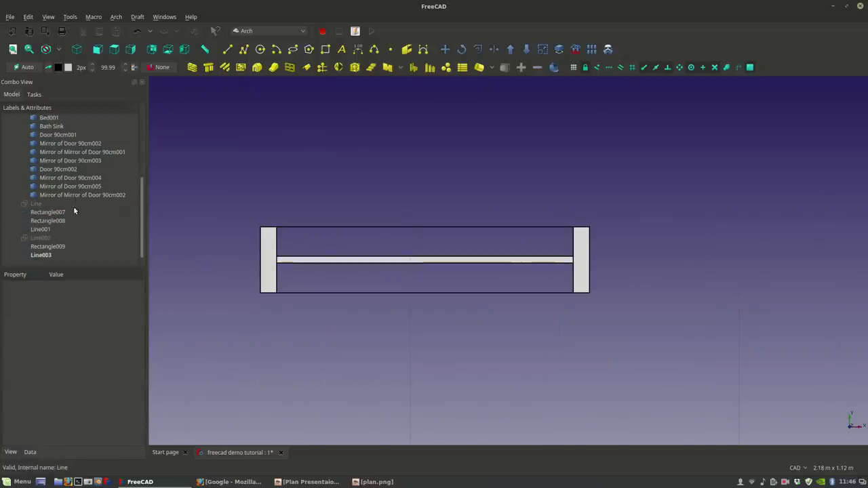
Step: Select Line003, Rectangle009, Line001, Rectangle008 and Rectangle007 together
{"action": "left_click", "coordinate": [42, 255]}
{"action": "left_click", "coordinate": [42, 247], "text": "ctrl"}
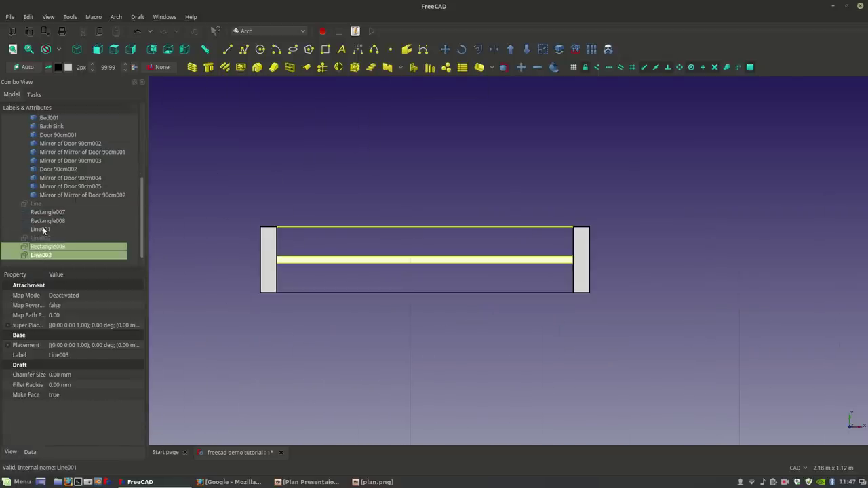
{"action": "left_click", "coordinate": [43, 229], "text": "ctrl"}
{"action": "left_click", "coordinate": [46, 221], "text": "ctrl"}
{"action": "left_click", "coordinate": [45, 212], "text": "ctrl"}
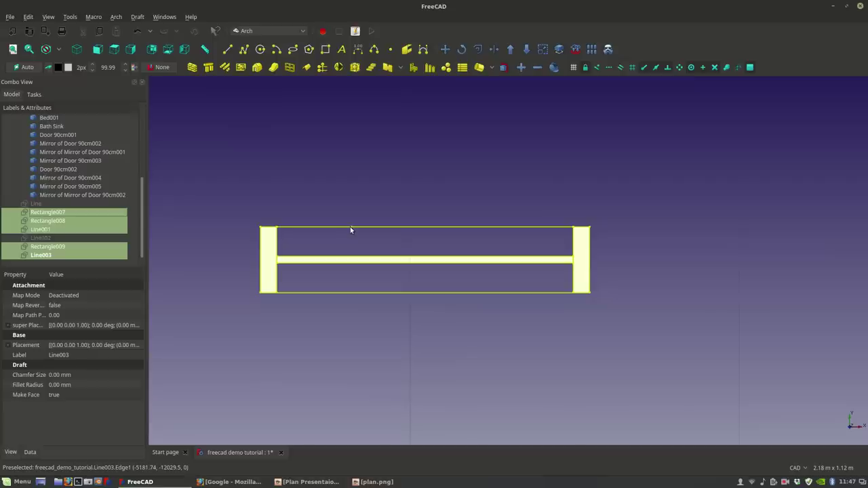
{"action": "left_click", "coordinate": [93, 16]}
Step: Switch to the Part workbench and make a compound of the selected pieces
{"action": "left_click", "coordinate": [138, 16]}
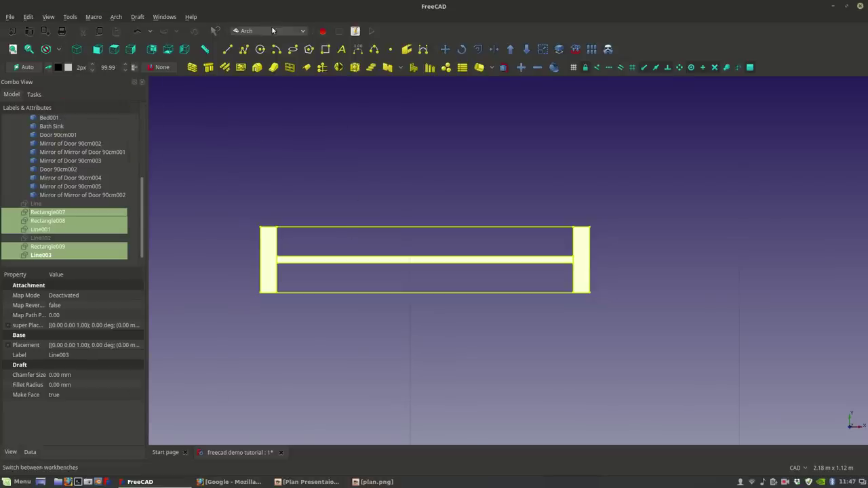
{"action": "left_click", "coordinate": [272, 29]}
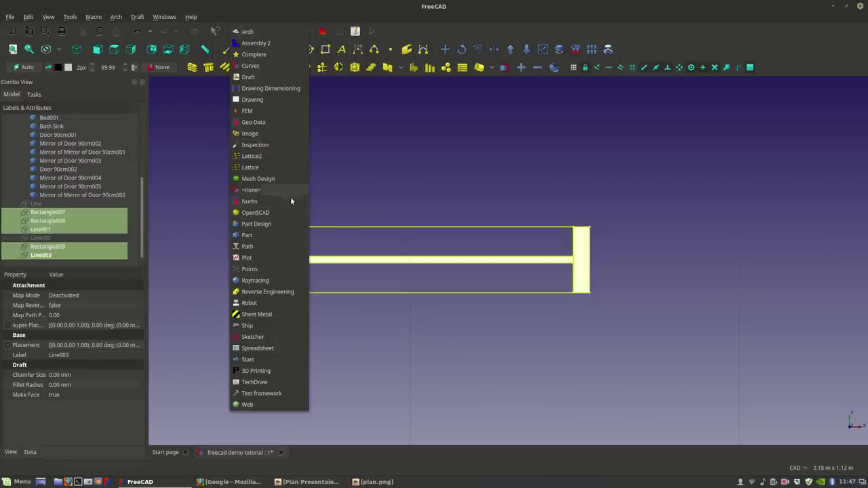
{"action": "left_click", "coordinate": [259, 238]}
{"action": "left_click", "coordinate": [116, 16]}
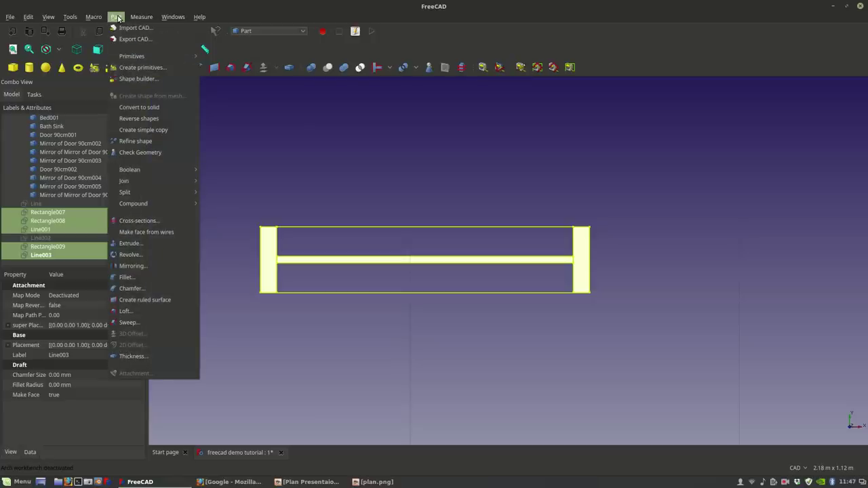
{"action": "mouse_move", "coordinate": [147, 203]}
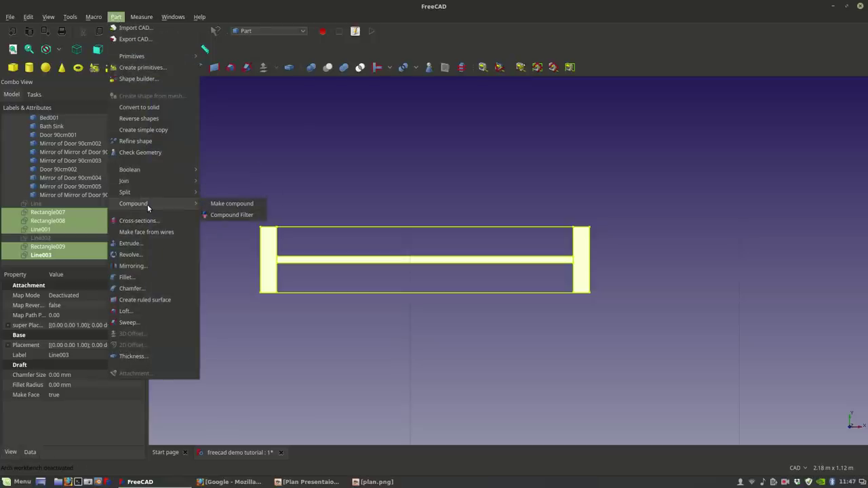
{"action": "left_click", "coordinate": [232, 203]}
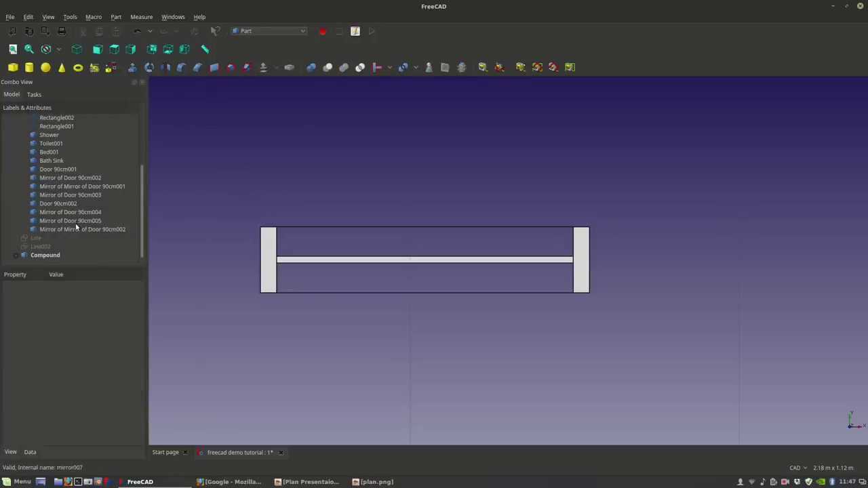
Step: Rename the new Compound to '1m window'
{"action": "right_click", "coordinate": [49, 256]}
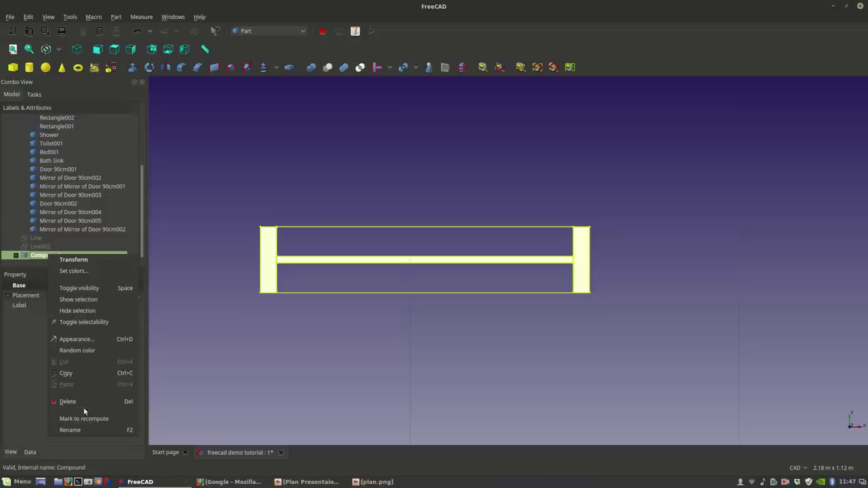
{"action": "left_click", "coordinate": [70, 430]}
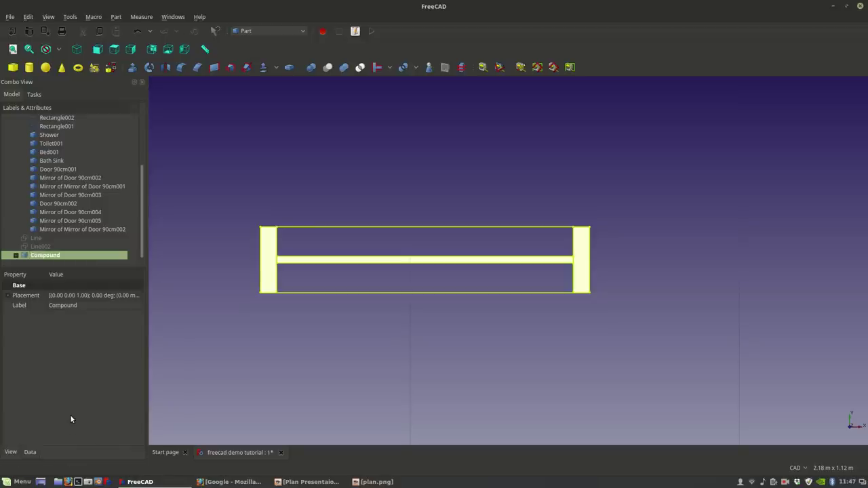
{"action": "type", "text": "1m windo"}
{"action": "right_click", "coordinate": [62, 256]}
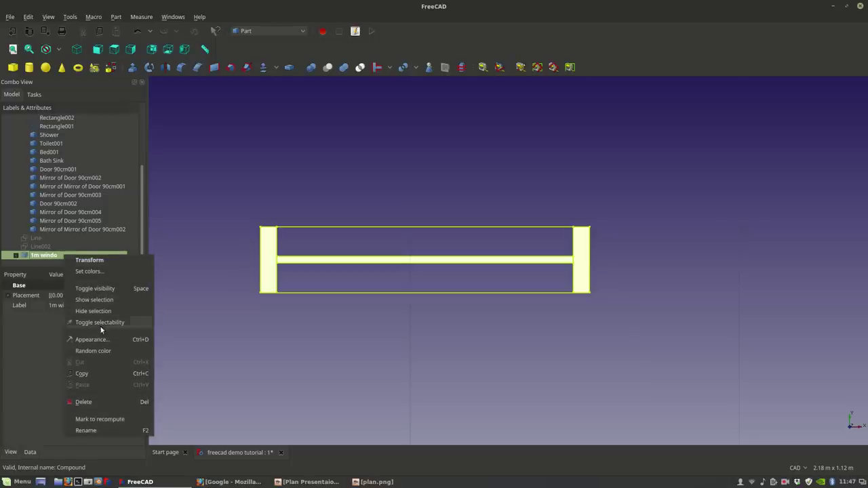
{"action": "left_click", "coordinate": [119, 431]}
{"action": "type", "text": "w"}
{"action": "key", "text": "Return"}
{"action": "left_click", "coordinate": [238, 326]}
Step: Set the 1m window's outline line width to 1.00
{"action": "scroll", "coordinate": [297, 280], "scroll_direction": "down", "scroll_amount": 5}
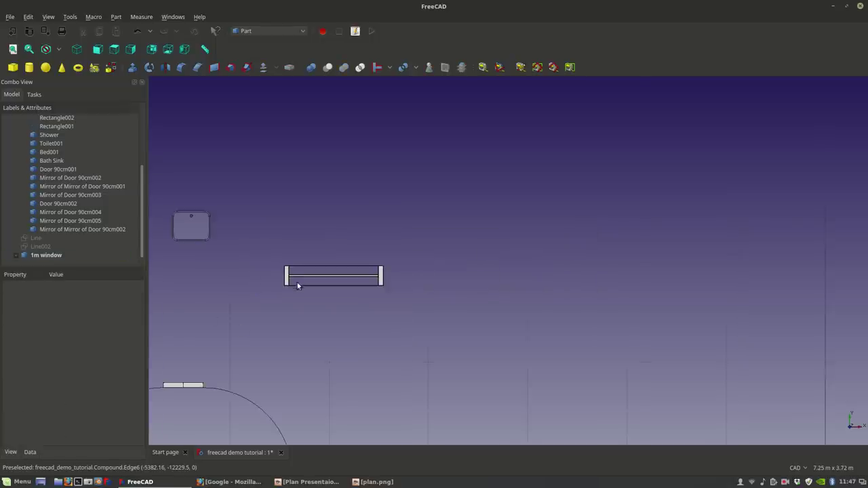
{"action": "scroll", "coordinate": [296, 282], "scroll_direction": "up", "scroll_amount": 3}
{"action": "left_click", "coordinate": [283, 270]}
{"action": "left_click", "coordinate": [10, 454]}
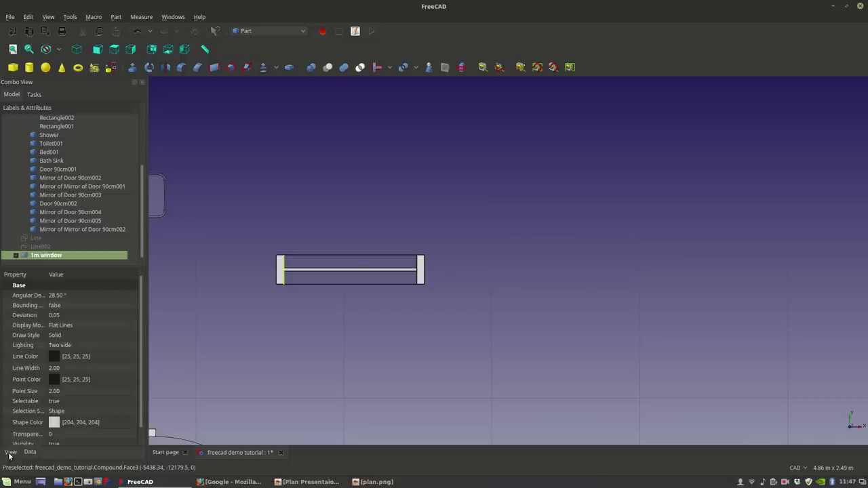
{"action": "left_click", "coordinate": [66, 369]}
{"action": "scroll", "coordinate": [65, 369], "scroll_direction": "down", "scroll_amount": 1}
{"action": "scroll", "coordinate": [312, 281], "scroll_direction": "up", "scroll_amount": 5}
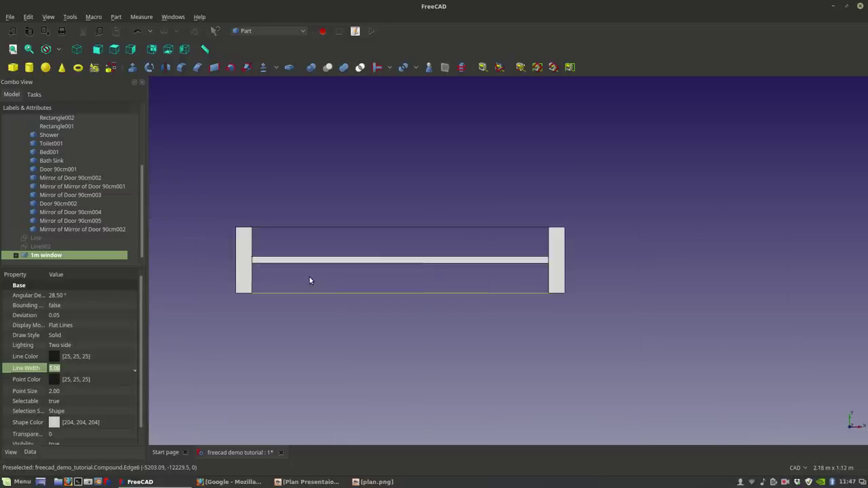
{"action": "left_click", "coordinate": [337, 373]}
Step: Switch back to the Arch workbench and show the Plan Presentation.jpg reference image
{"action": "scroll", "coordinate": [332, 359], "scroll_direction": "down", "scroll_amount": 5}
{"action": "middle_click_drag", "start_coordinate": [326, 342], "coordinate": [423, 264]}
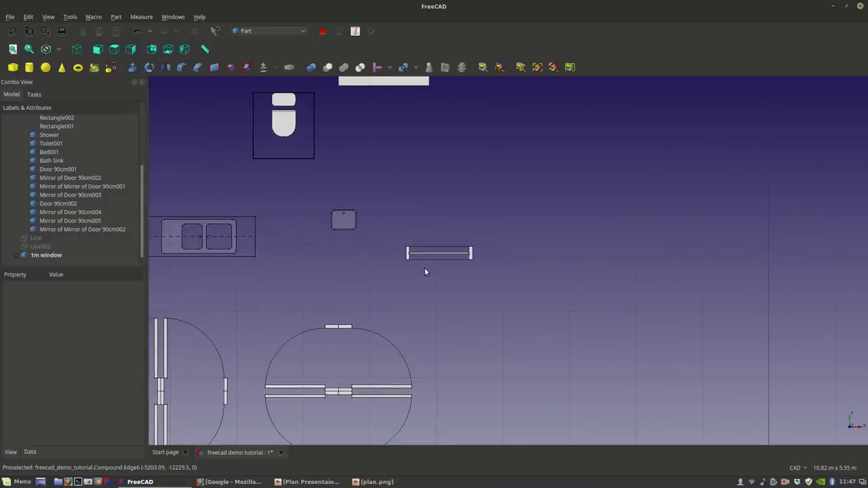
{"action": "scroll", "coordinate": [529, 251], "scroll_direction": "down", "scroll_amount": 4}
{"action": "scroll", "coordinate": [471, 264], "scroll_direction": "up", "scroll_amount": 2}
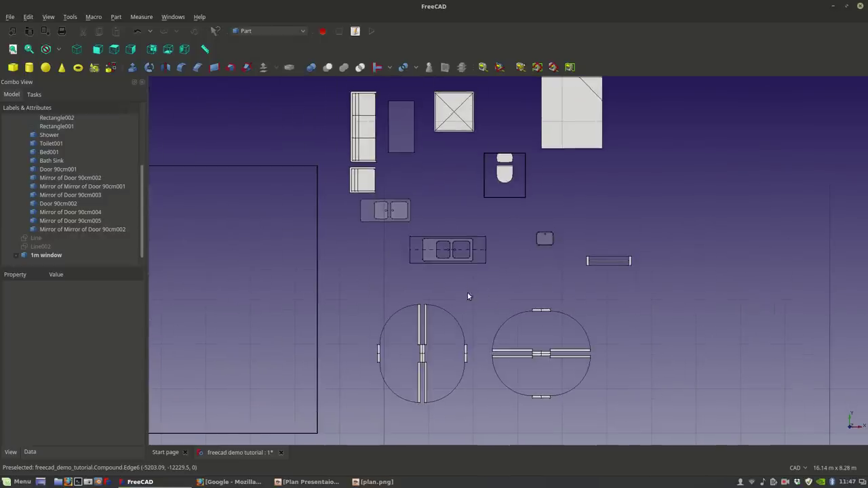
{"action": "scroll", "coordinate": [577, 276], "scroll_direction": "down", "scroll_amount": 2}
{"action": "scroll", "coordinate": [482, 239], "scroll_direction": "up", "scroll_amount": 2}
{"action": "scroll", "coordinate": [481, 240], "scroll_direction": "down", "scroll_amount": 3}
{"action": "scroll", "coordinate": [452, 255], "scroll_direction": "down", "scroll_amount": 2}
{"action": "scroll", "coordinate": [451, 254], "scroll_direction": "up", "scroll_amount": 3}
{"action": "scroll", "coordinate": [536, 283], "scroll_direction": "down", "scroll_amount": 1}
{"action": "scroll", "coordinate": [508, 232], "scroll_direction": "down", "scroll_amount": 3}
{"action": "scroll", "coordinate": [534, 215], "scroll_direction": "up", "scroll_amount": 2}
{"action": "middle_click_drag", "start_coordinate": [533, 215], "coordinate": [355, 199]}
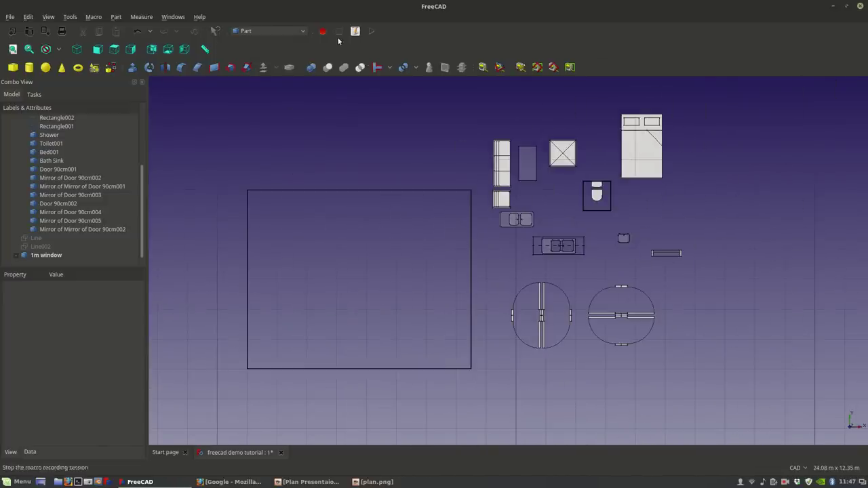
{"action": "left_click", "coordinate": [276, 30]}
{"action": "left_click", "coordinate": [276, 7]}
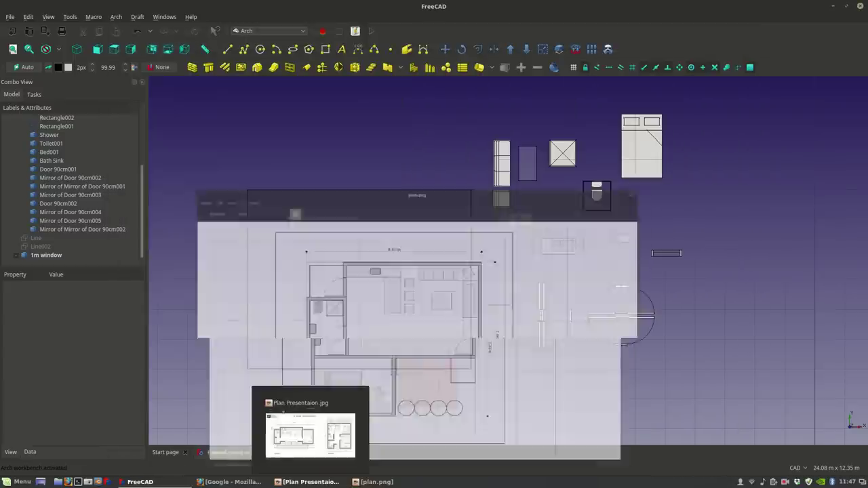
{"action": "left_click", "coordinate": [308, 482]}
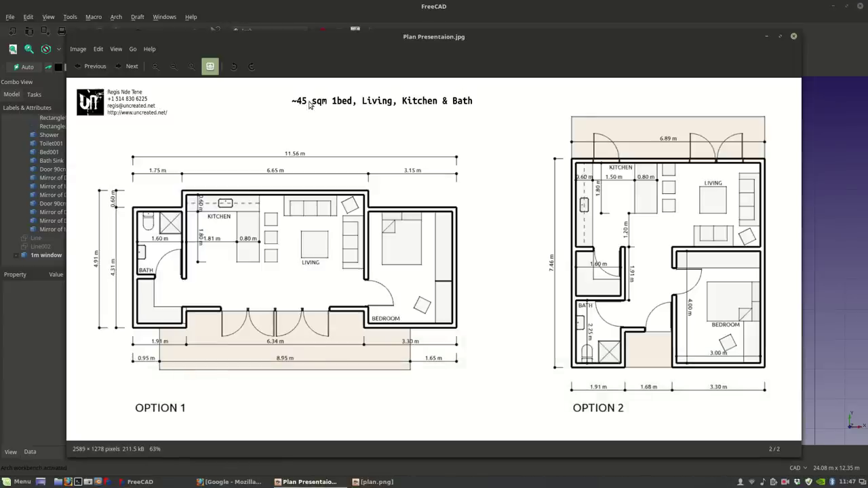
Step: Minimize the reference image and set the 7.50 × 6.00 m room rectangle's Make Face to true
{"action": "left_click", "coordinate": [309, 481]}
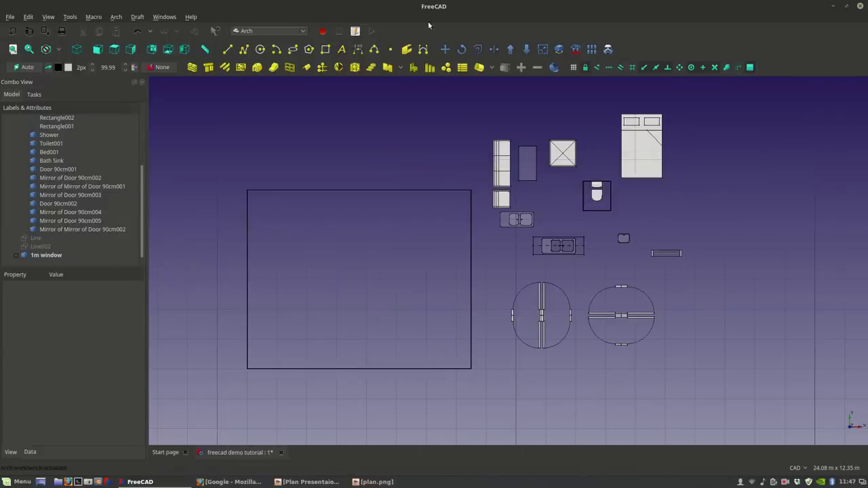
{"action": "left_click", "coordinate": [248, 204]}
{"action": "scroll", "coordinate": [66, 229], "scroll_direction": "up", "scroll_amount": 2}
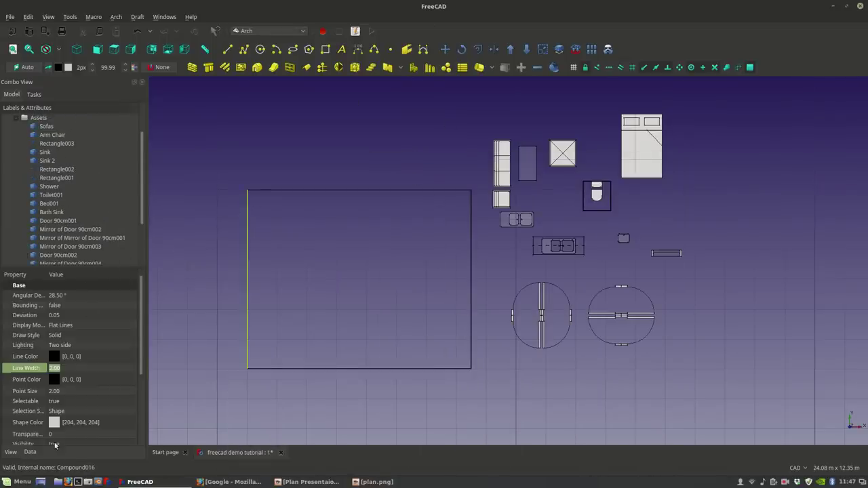
{"action": "left_click", "coordinate": [30, 452]}
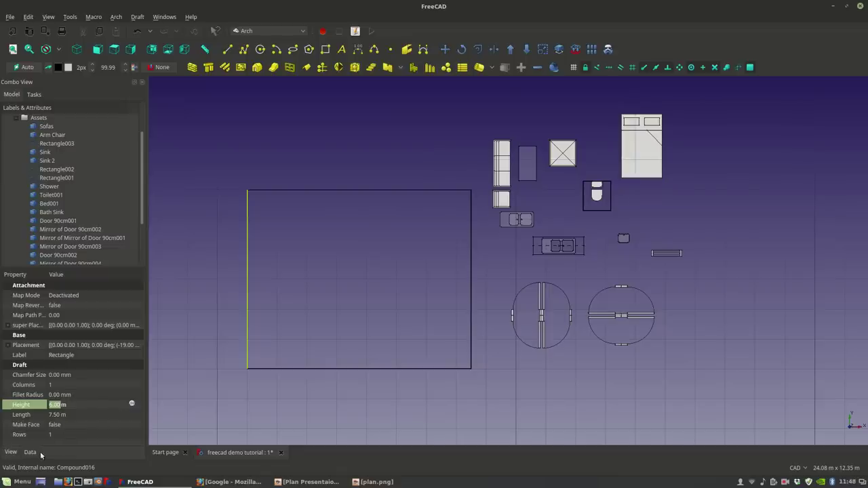
{"action": "left_click", "coordinate": [60, 426]}
{"action": "left_click", "coordinate": [65, 427]}
{"action": "left_click", "coordinate": [64, 438]}
{"action": "left_click", "coordinate": [229, 393]}
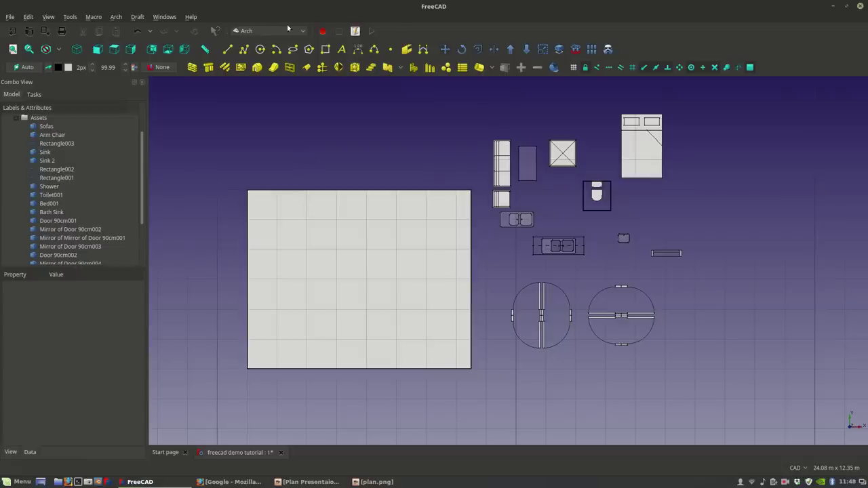
Step: Measure the room area (45.00 m²) and the bed area (2.92 m²), then close the task
{"action": "left_click", "coordinate": [559, 49]}
{"action": "left_click", "coordinate": [391, 256]}
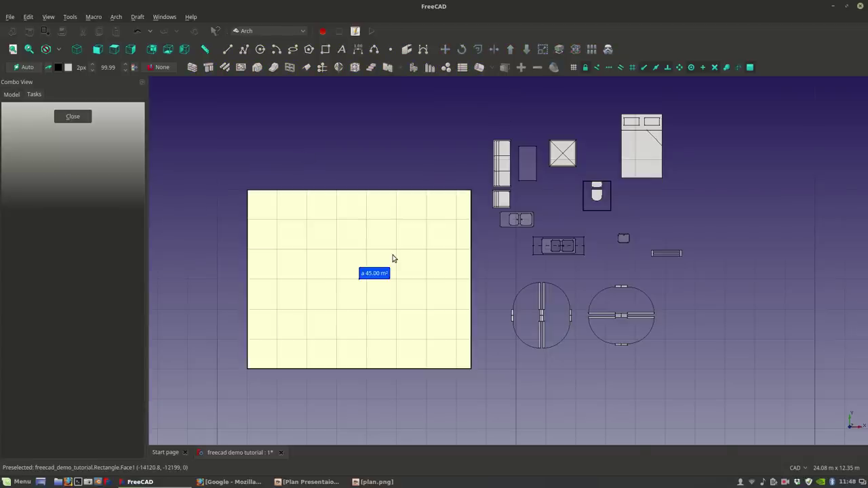
{"action": "left_click", "coordinate": [647, 146]}
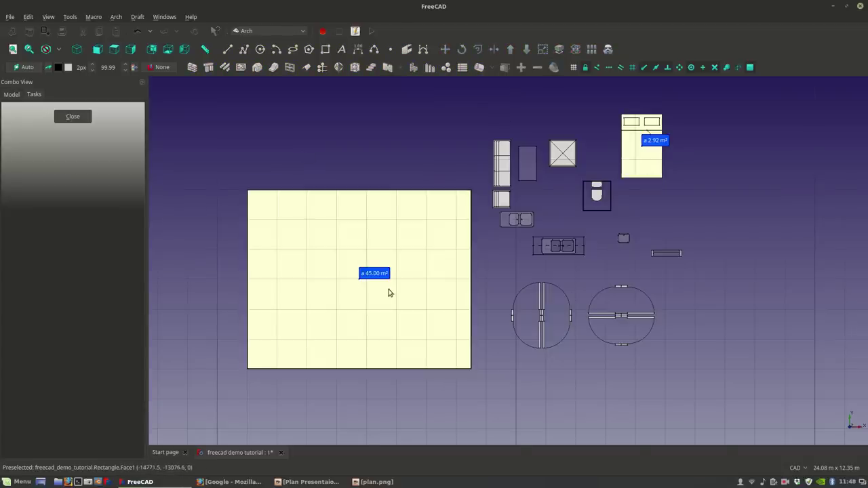
{"action": "left_click", "coordinate": [67, 120]}
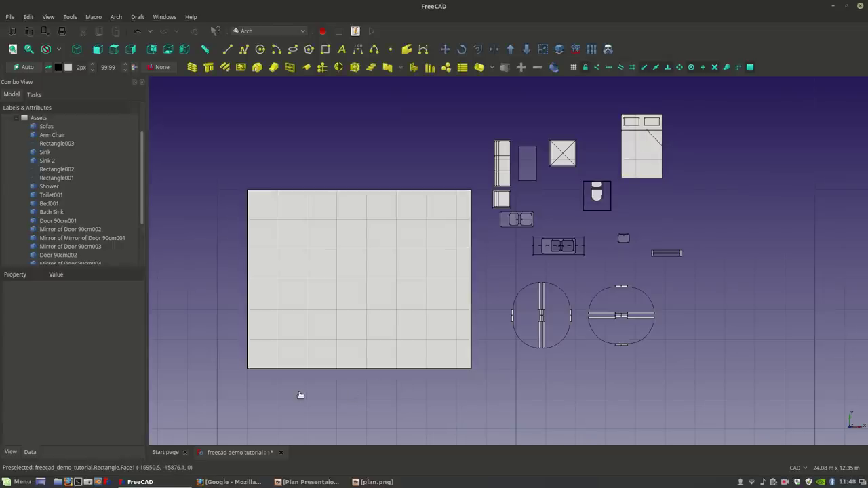
Step: Set the room rectangle's Make Face to false so it shows as an outline
{"action": "scroll", "coordinate": [527, 369], "scroll_direction": "up", "scroll_amount": 3}
{"action": "left_click", "coordinate": [297, 318]}
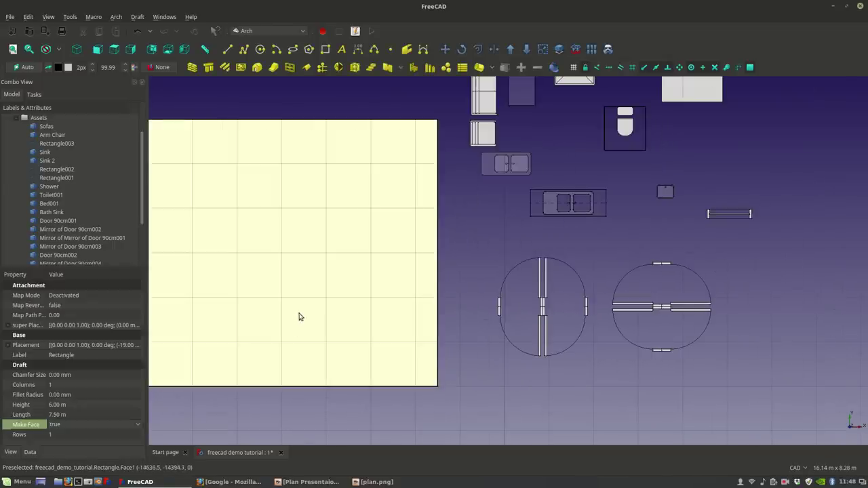
{"action": "left_click", "coordinate": [70, 421]}
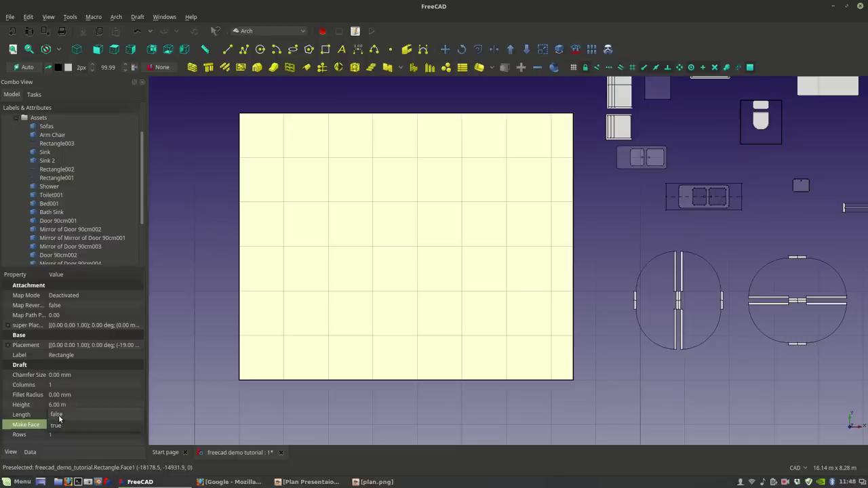
{"action": "left_click", "coordinate": [57, 415]}
{"action": "left_click", "coordinate": [402, 296]}
Step: Move a copy of the double bed into the room rectangle, keeping the original bed in place
{"action": "scroll", "coordinate": [366, 325], "scroll_direction": "down", "scroll_amount": 3}
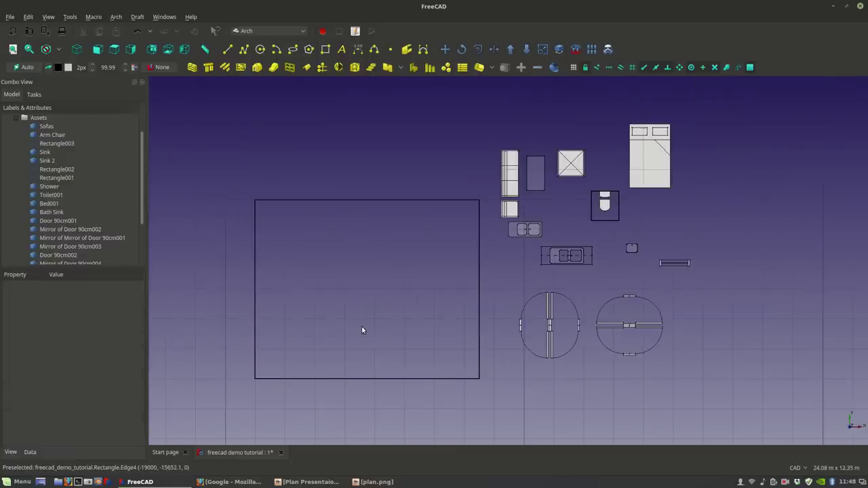
{"action": "left_click", "coordinate": [647, 158]}
{"action": "left_click", "coordinate": [445, 49]}
{"action": "left_click", "coordinate": [29, 235]}
{"action": "left_click", "coordinate": [653, 154]}
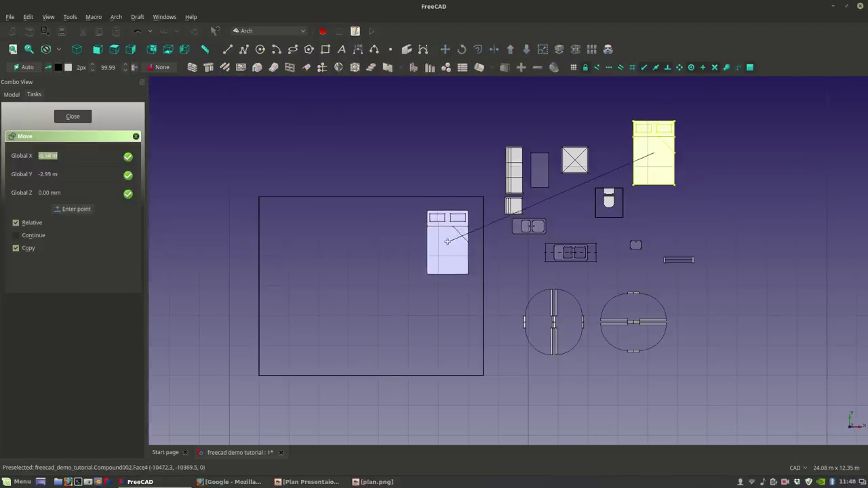
{"action": "left_click", "coordinate": [446, 244]}
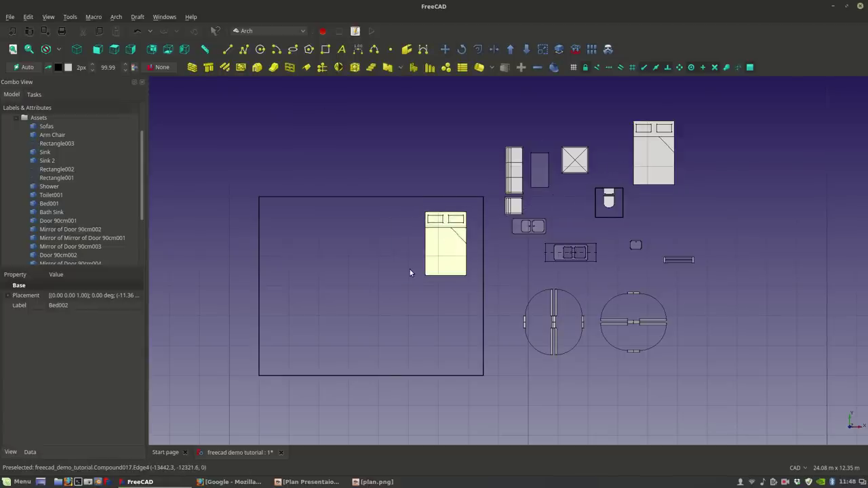
{"action": "scroll", "coordinate": [410, 273], "scroll_direction": "up", "scroll_amount": 2}
{"action": "scroll", "coordinate": [436, 259], "scroll_direction": "down", "scroll_amount": 2}
{"action": "scroll", "coordinate": [518, 154], "scroll_direction": "up", "scroll_amount": 2}
{"action": "scroll", "coordinate": [518, 154], "scroll_direction": "up", "scroll_amount": 1}
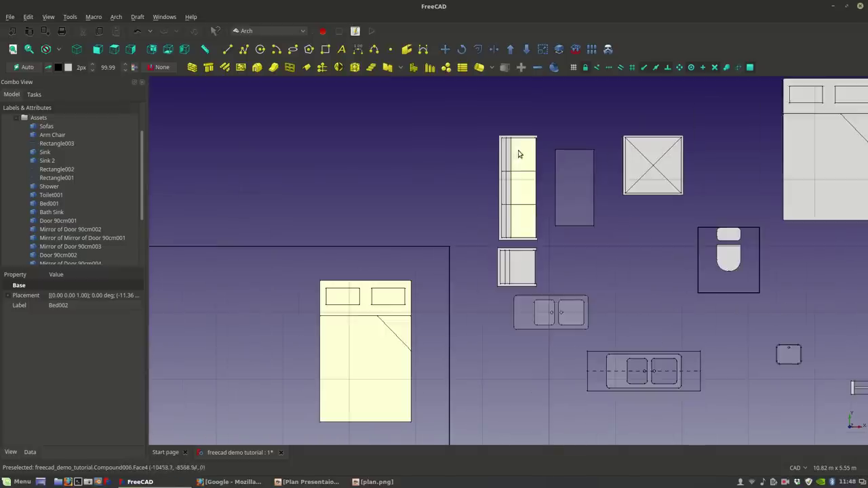
{"action": "scroll", "coordinate": [543, 176], "scroll_direction": "down", "scroll_amount": 3}
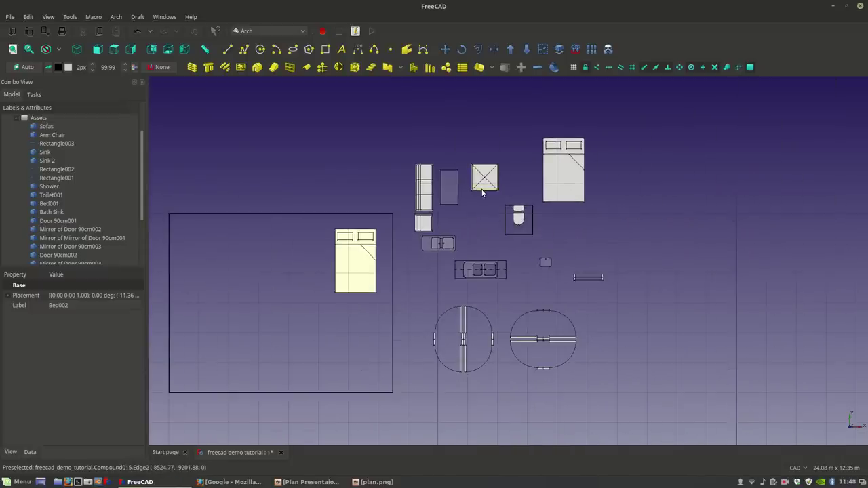
{"action": "scroll", "coordinate": [483, 193], "scroll_direction": "up", "scroll_amount": 4}
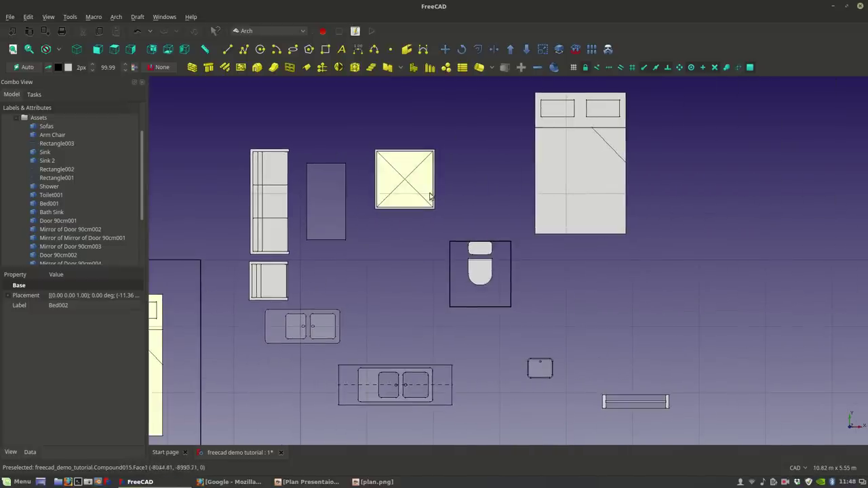
{"action": "scroll", "coordinate": [571, 274], "scroll_direction": "down", "scroll_amount": 3}
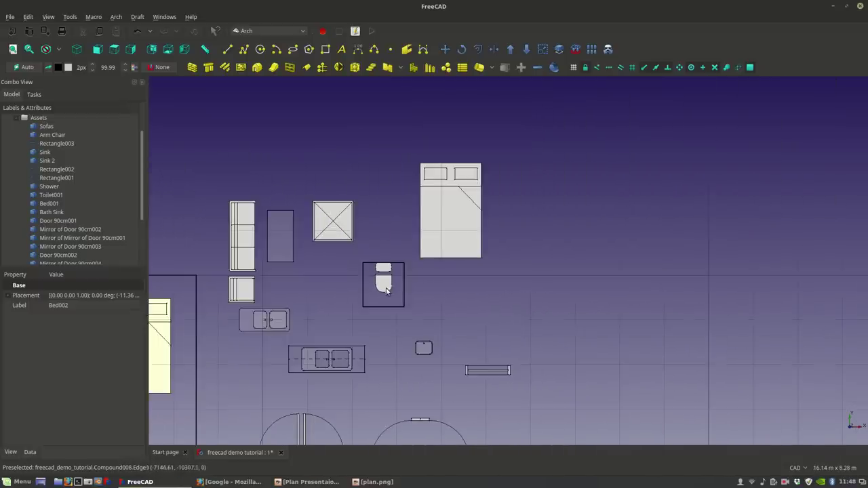
{"action": "scroll", "coordinate": [397, 289], "scroll_direction": "up", "scroll_amount": 2}
{"action": "scroll", "coordinate": [378, 293], "scroll_direction": "down", "scroll_amount": 1}
{"action": "scroll", "coordinate": [339, 271], "scroll_direction": "up", "scroll_amount": 4}
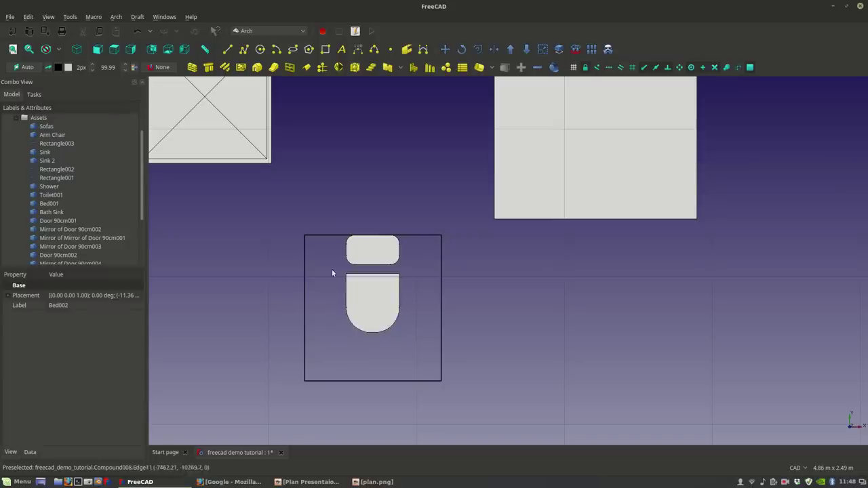
Step: Copy the shower and toilet together to the right of the furniture set
{"action": "scroll", "coordinate": [285, 170], "scroll_direction": "down", "scroll_amount": 5}
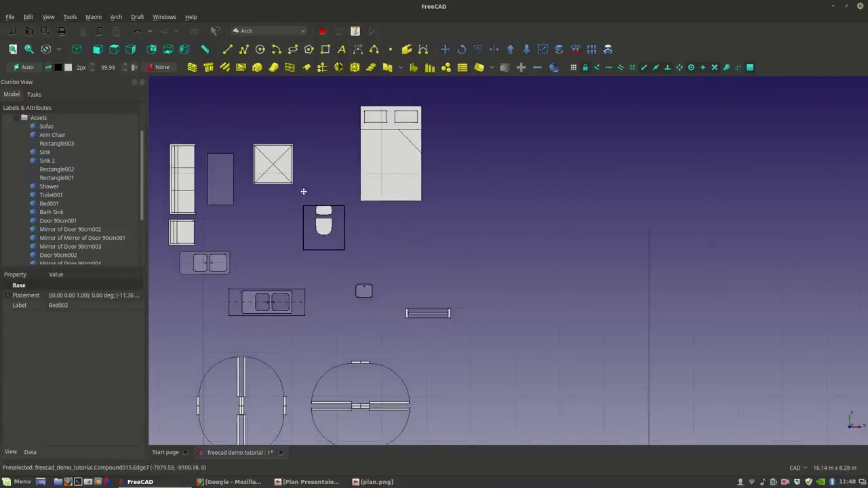
{"action": "left_click", "coordinate": [282, 168]}
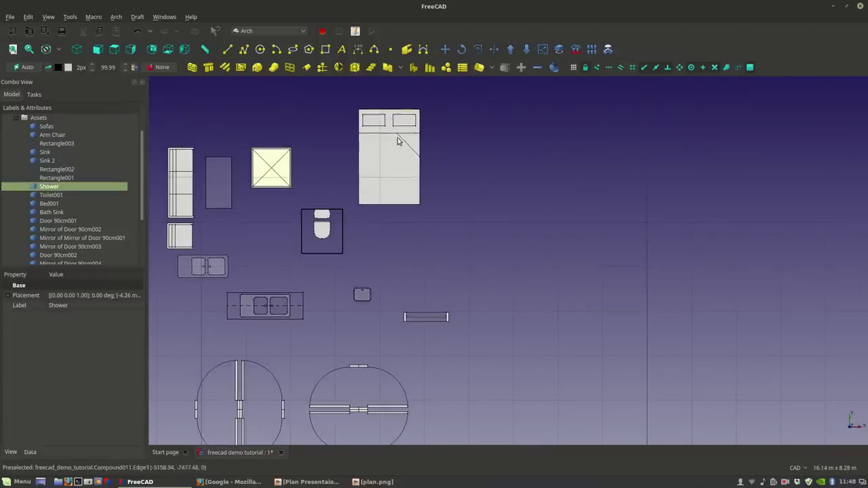
{"action": "left_click", "coordinate": [324, 233], "text": "ctrl"}
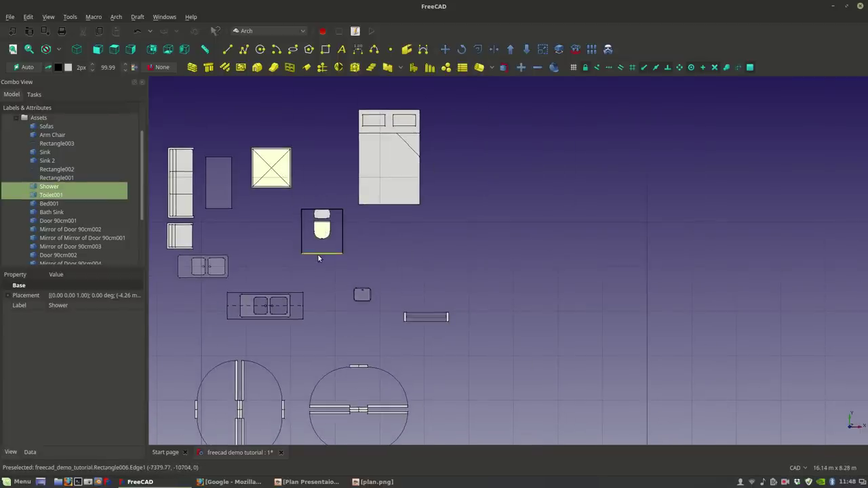
{"action": "left_click", "coordinate": [445, 48]}
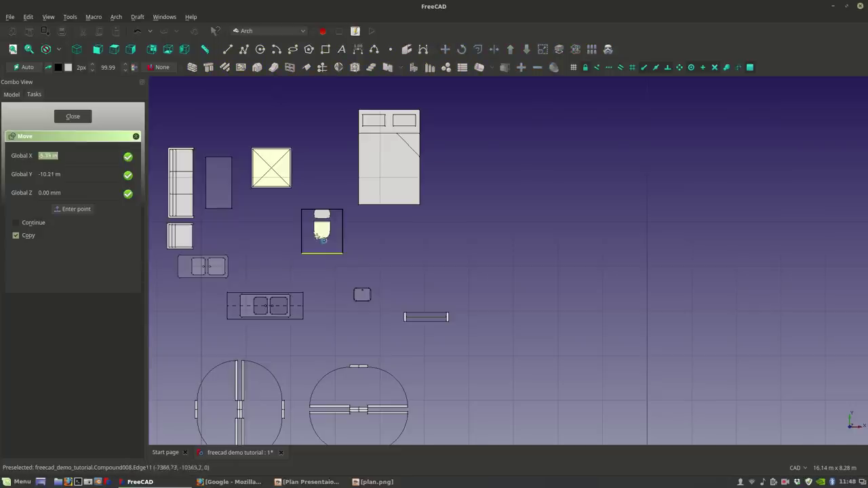
{"action": "left_click", "coordinate": [322, 217]}
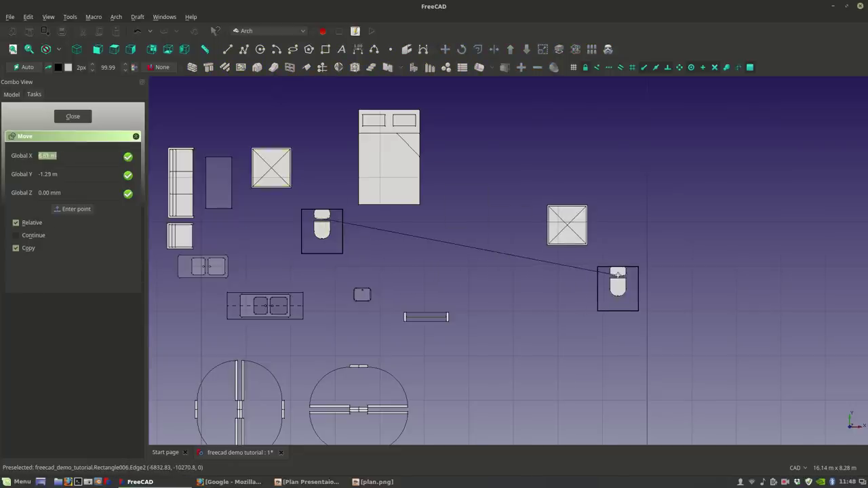
{"action": "left_click", "coordinate": [617, 274]}
Step: Snap the shower copy's top-left corner to the toilet box's top-right corner
{"action": "scroll", "coordinate": [692, 257], "scroll_direction": "up", "scroll_amount": 5}
{"action": "left_click", "coordinate": [417, 215]}
{"action": "left_click", "coordinate": [445, 53]}
{"action": "left_click", "coordinate": [373, 177]}
{"action": "scroll", "coordinate": [533, 264], "scroll_direction": "up", "scroll_amount": 4}
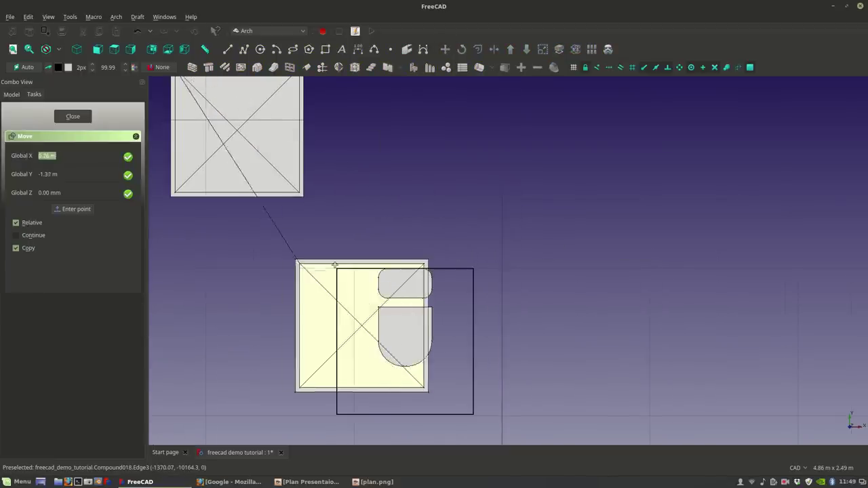
{"action": "scroll", "coordinate": [454, 275], "scroll_direction": "up", "scroll_amount": 2}
{"action": "left_click", "coordinate": [454, 274]}
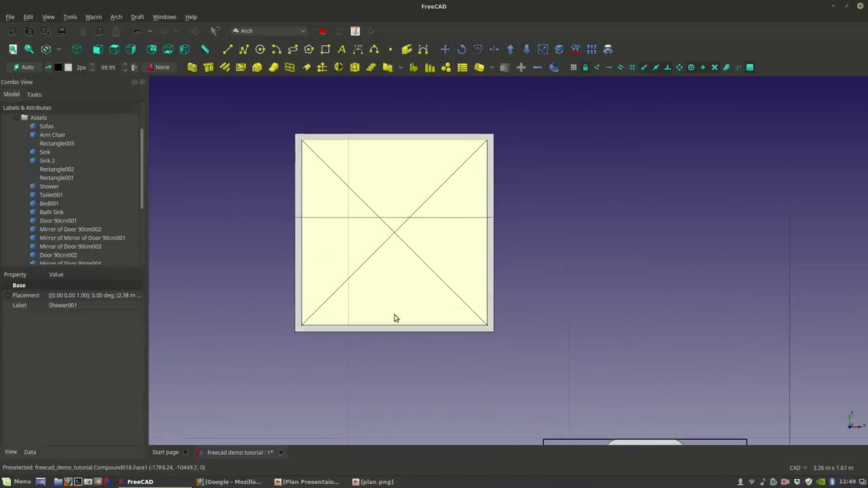
{"action": "left_click", "coordinate": [445, 49]}
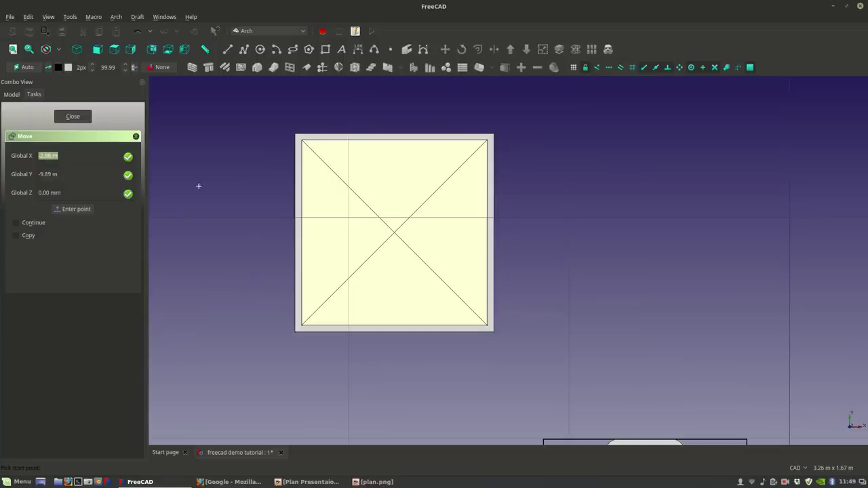
{"action": "left_click", "coordinate": [295, 134]}
{"action": "scroll", "coordinate": [291, 134], "scroll_direction": "down", "scroll_amount": 4}
{"action": "scroll", "coordinate": [325, 170], "scroll_direction": "down", "scroll_amount": 2}
{"action": "scroll", "coordinate": [315, 142], "scroll_direction": "up", "scroll_amount": 4}
{"action": "middle_click_drag", "start_coordinate": [319, 152], "coordinate": [365, 167]}
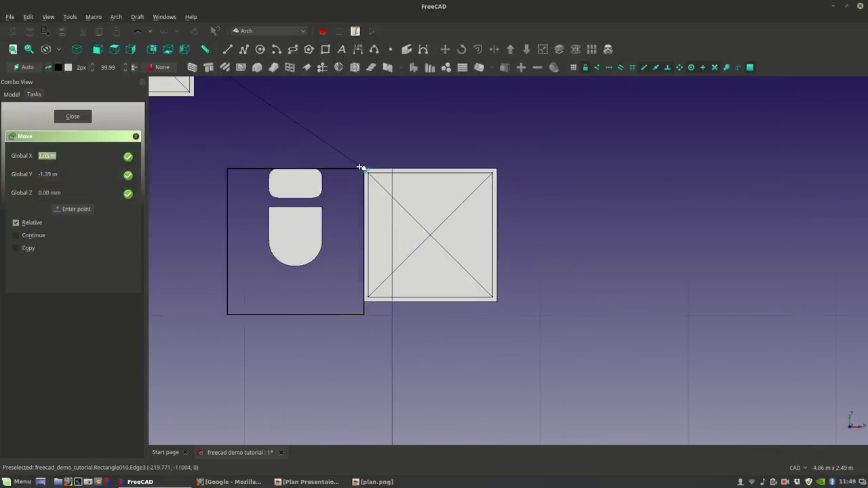
{"action": "left_click", "coordinate": [361, 167]}
{"action": "scroll", "coordinate": [361, 170], "scroll_direction": "down", "scroll_amount": 3}
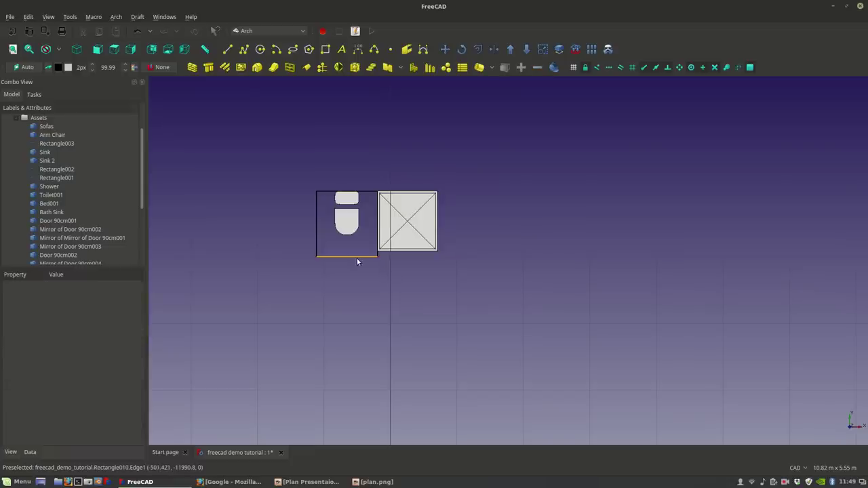
Step: Give the toilet box outline a Dashdot draw style with line width 1.00
{"action": "left_click", "coordinate": [11, 451]}
{"action": "left_click", "coordinate": [57, 367]}
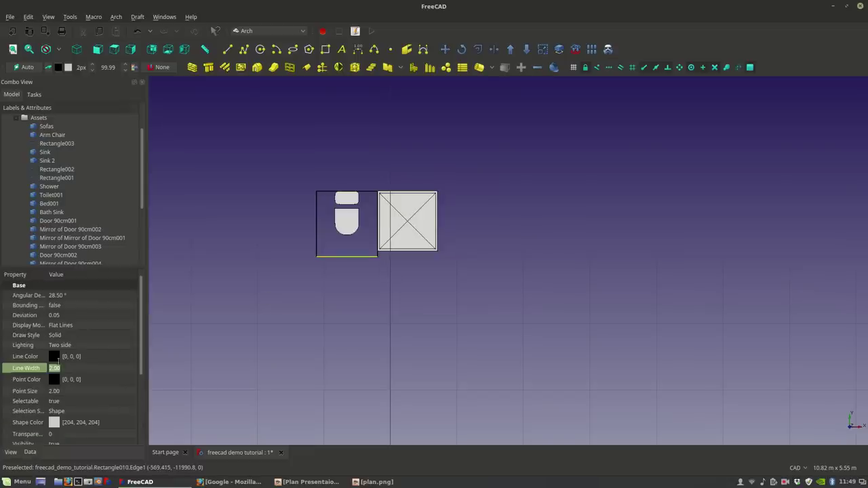
{"action": "left_click", "coordinate": [79, 325]}
{"action": "left_click", "coordinate": [76, 306]}
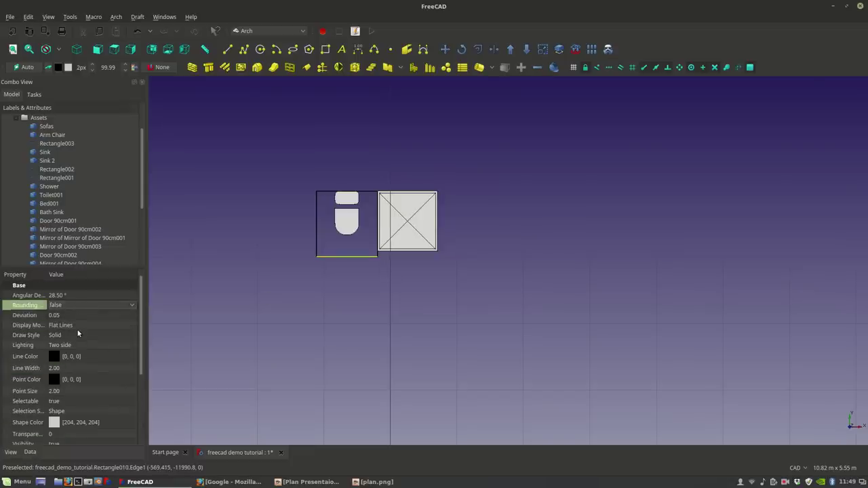
{"action": "left_click", "coordinate": [79, 333]}
{"action": "left_click", "coordinate": [80, 334]}
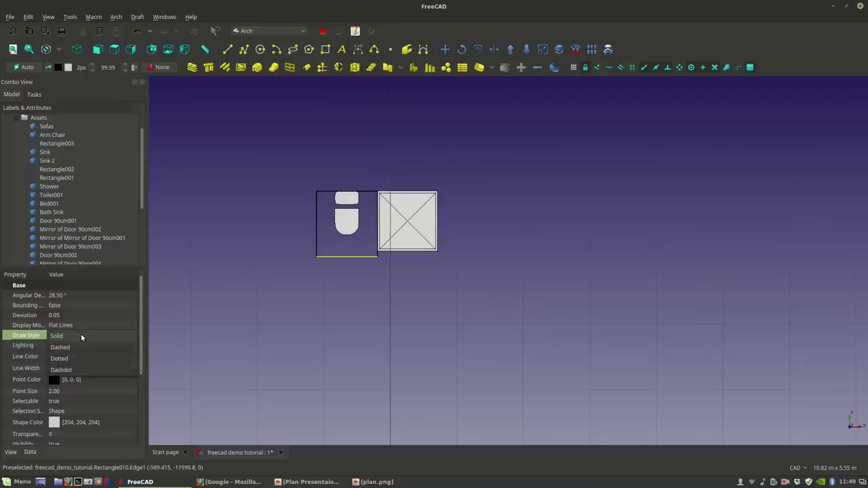
{"action": "left_click", "coordinate": [71, 370]}
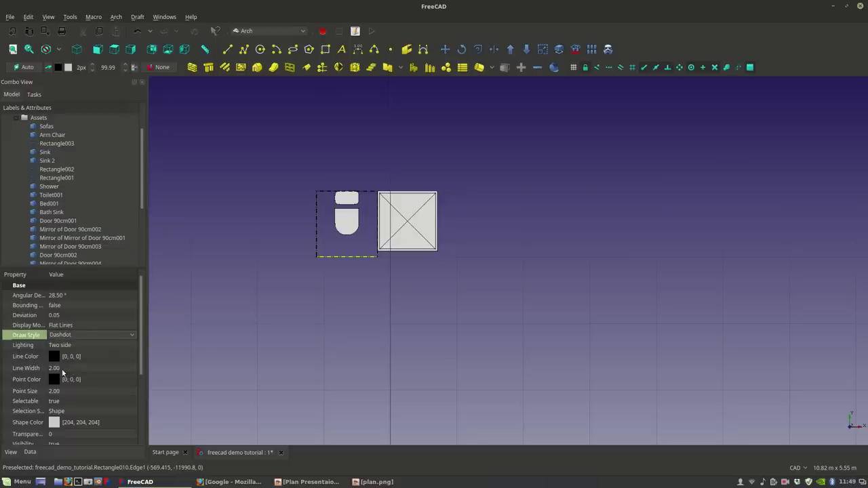
{"action": "left_click", "coordinate": [64, 368]}
{"action": "left_click", "coordinate": [275, 316]}
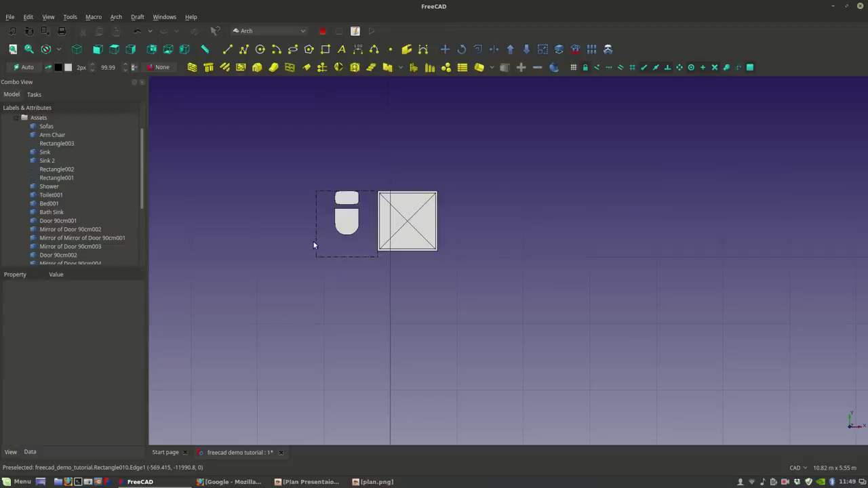
{"action": "scroll", "coordinate": [313, 243], "scroll_direction": "up", "scroll_amount": 2}
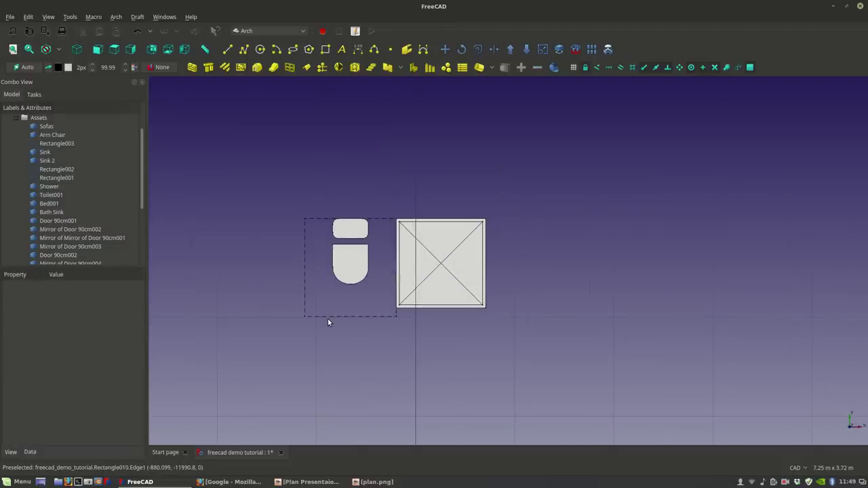
Step: Set the toilet box outline's line colour to salmon
{"action": "left_click", "coordinate": [327, 315]}
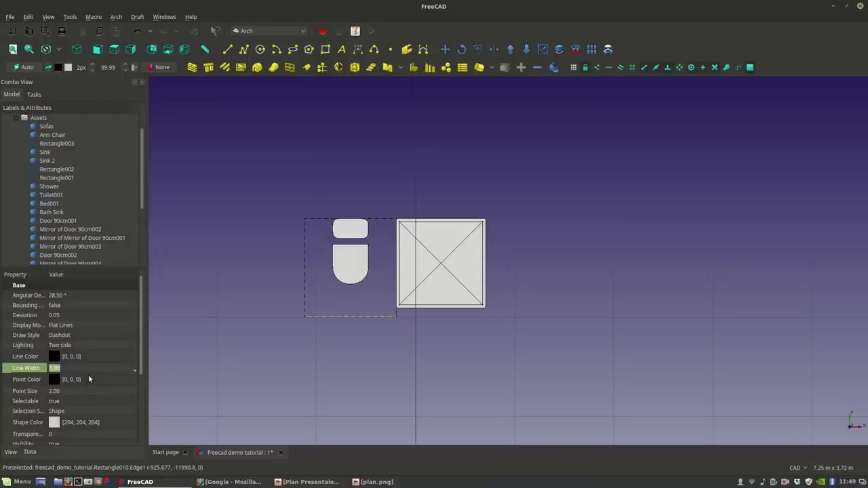
{"action": "left_click", "coordinate": [91, 358]}
{"action": "left_click", "coordinate": [91, 359]}
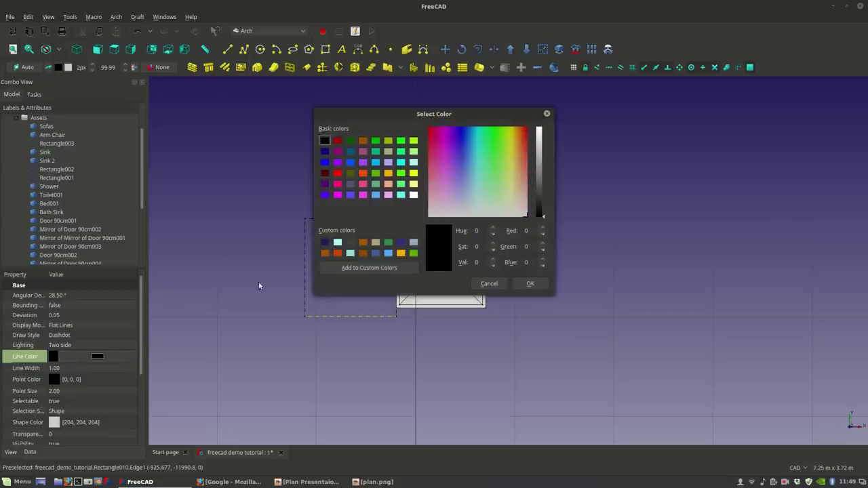
{"action": "left_click", "coordinate": [388, 185]}
{"action": "left_click", "coordinate": [530, 283]}
Step: Place a copy of the Bath Sink directly below the toilet-and-shower block
{"action": "left_click", "coordinate": [536, 296]}
{"action": "scroll", "coordinate": [533, 294], "scroll_direction": "down", "scroll_amount": 6}
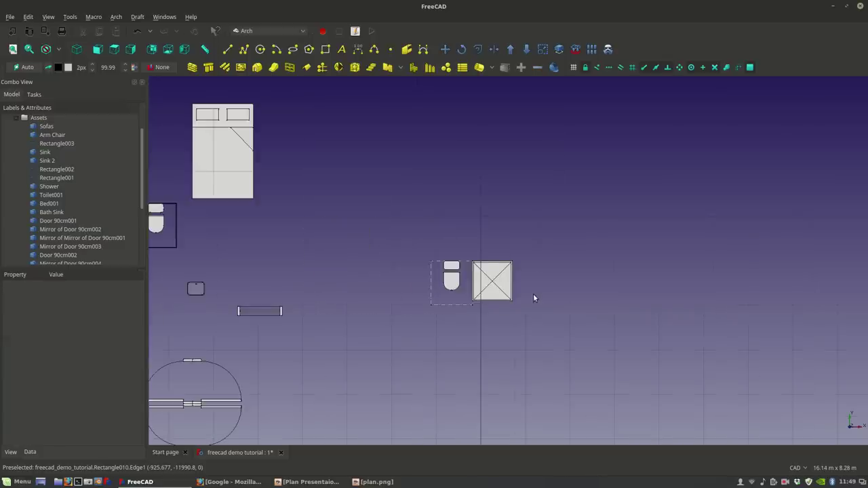
{"action": "scroll", "coordinate": [470, 296], "scroll_direction": "up", "scroll_amount": 1}
{"action": "scroll", "coordinate": [473, 297], "scroll_direction": "down", "scroll_amount": 3}
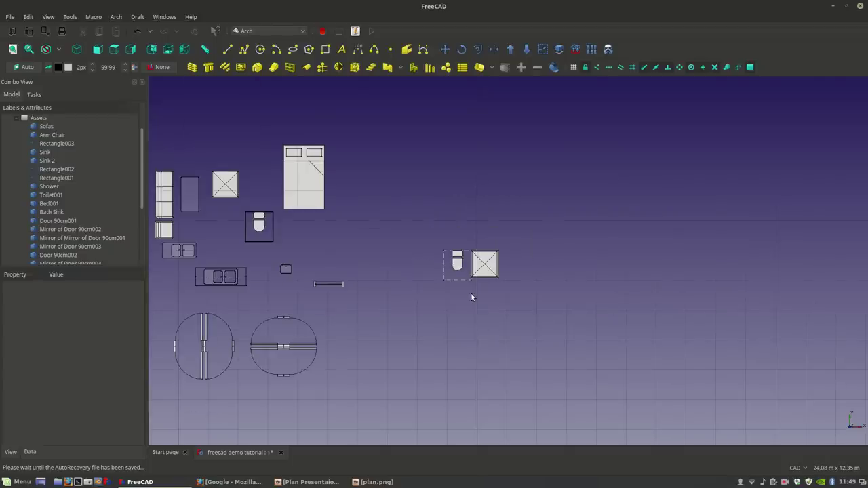
{"action": "scroll", "coordinate": [278, 275], "scroll_direction": "up", "scroll_amount": 6}
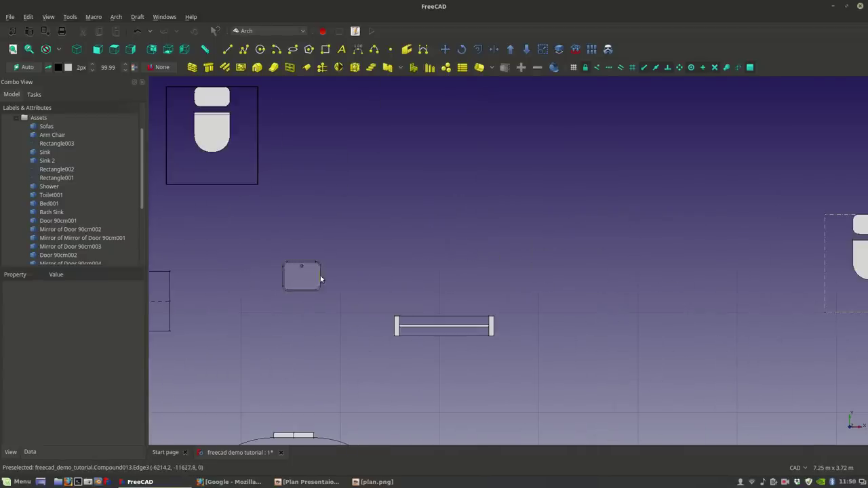
{"action": "left_click", "coordinate": [301, 264]}
{"action": "left_click", "coordinate": [445, 49]}
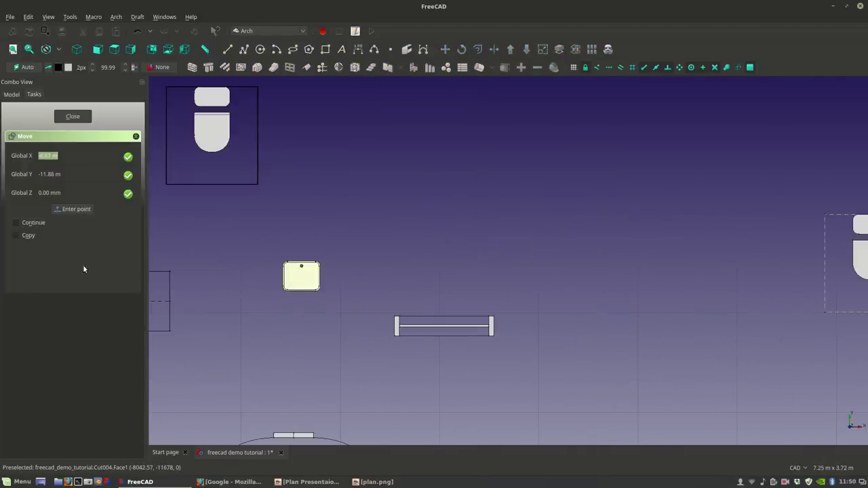
{"action": "left_click", "coordinate": [23, 237]}
{"action": "left_click", "coordinate": [301, 274]}
{"action": "scroll", "coordinate": [343, 274], "scroll_direction": "down", "scroll_amount": 3}
{"action": "scroll", "coordinate": [434, 332], "scroll_direction": "up", "scroll_amount": 3}
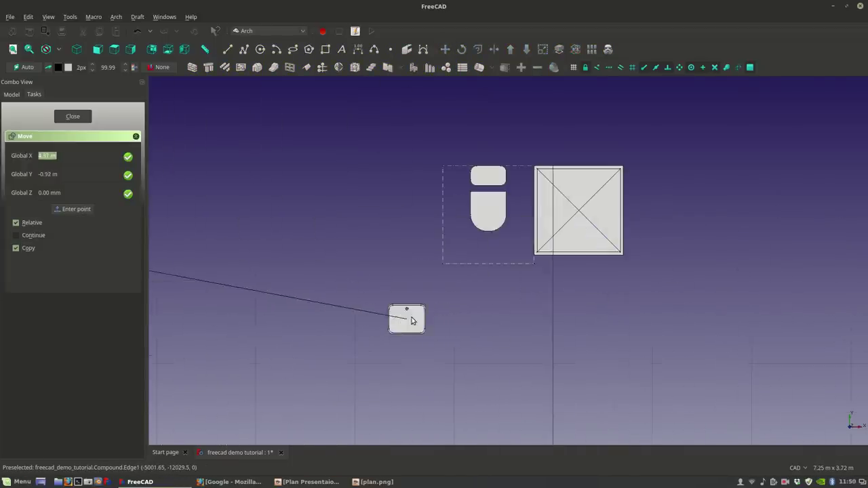
{"action": "left_click", "coordinate": [464, 346]}
{"action": "scroll", "coordinate": [477, 347], "scroll_direction": "down", "scroll_amount": 4}
{"action": "scroll", "coordinate": [478, 344], "scroll_direction": "up", "scroll_amount": 2}
{"action": "scroll", "coordinate": [477, 344], "scroll_direction": "up", "scroll_amount": 6}
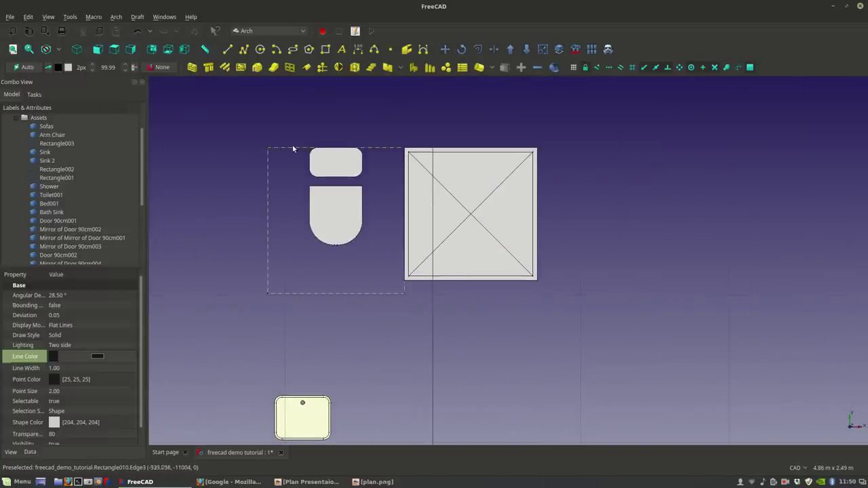
{"action": "scroll", "coordinate": [378, 145], "scroll_direction": "up", "scroll_amount": 2}
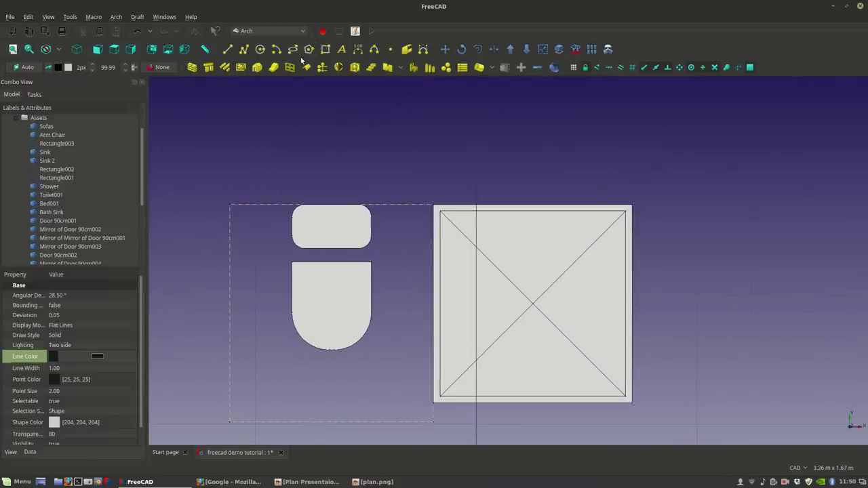
Step: Dimension the block from its top-left corner to the shower's top-right corner: 1.82 m
{"action": "left_click", "coordinate": [358, 48]}
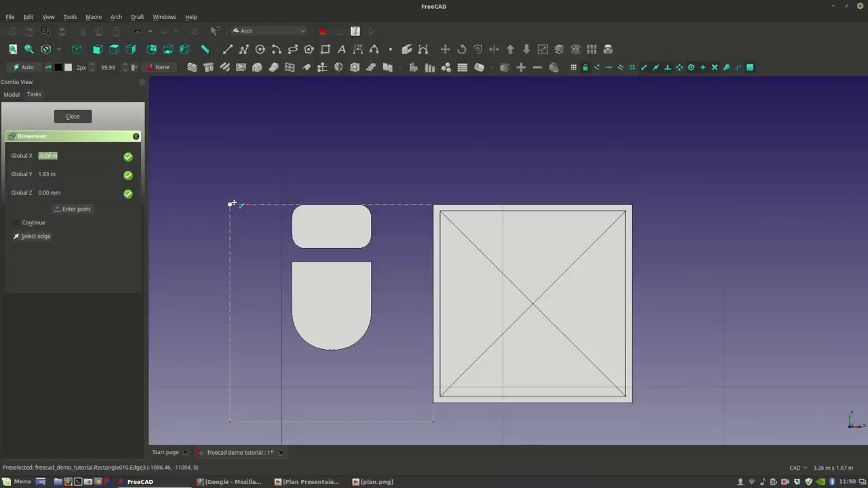
{"action": "left_click", "coordinate": [231, 204]}
{"action": "left_click", "coordinate": [631, 205]}
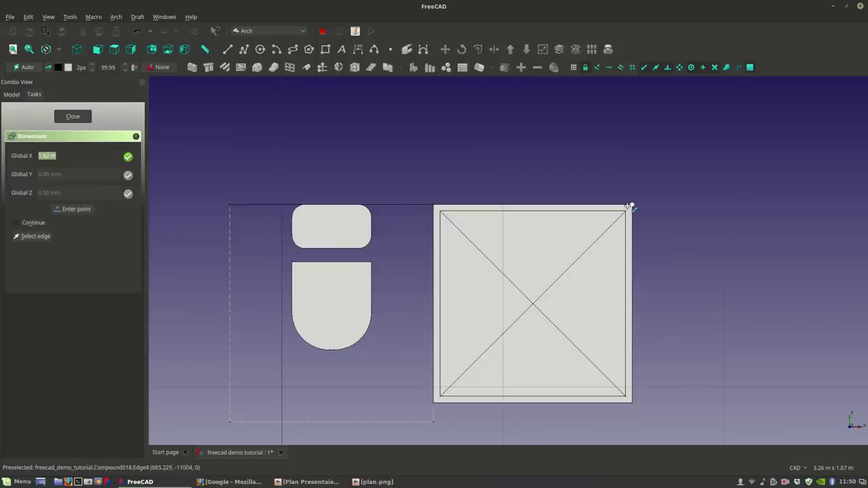
{"action": "left_click", "coordinate": [582, 163]}
{"action": "scroll", "coordinate": [562, 175], "scroll_direction": "down", "scroll_amount": 4}
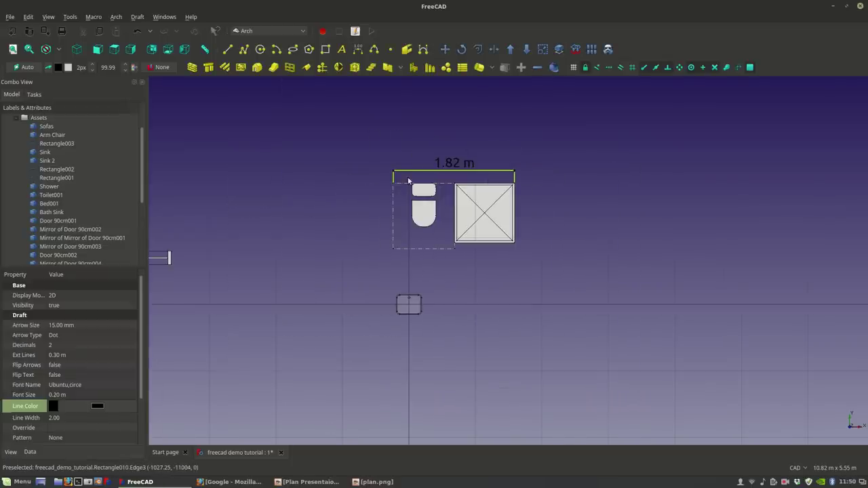
{"action": "scroll", "coordinate": [423, 300], "scroll_direction": "up", "scroll_amount": 2}
{"action": "scroll", "coordinate": [499, 290], "scroll_direction": "down", "scroll_amount": 4}
{"action": "scroll", "coordinate": [499, 290], "scroll_direction": "down", "scroll_amount": 2}
{"action": "scroll", "coordinate": [272, 302], "scroll_direction": "up", "scroll_amount": 3}
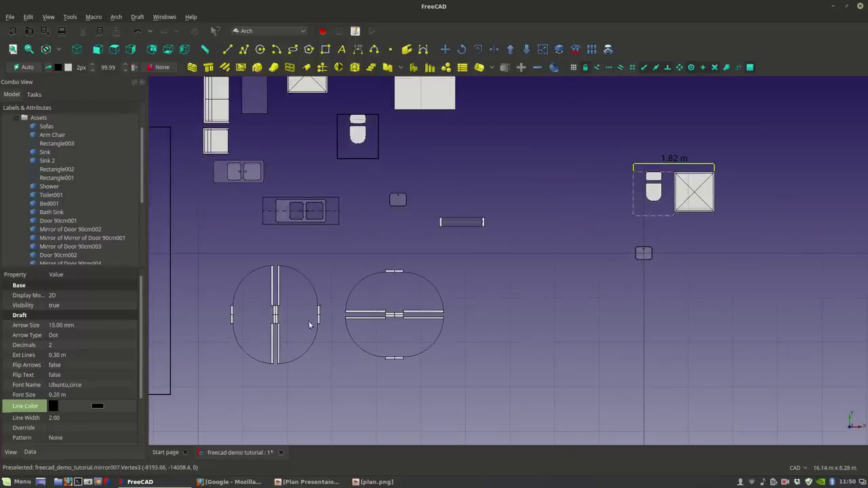
{"action": "scroll", "coordinate": [383, 312], "scroll_direction": "up", "scroll_amount": 3}
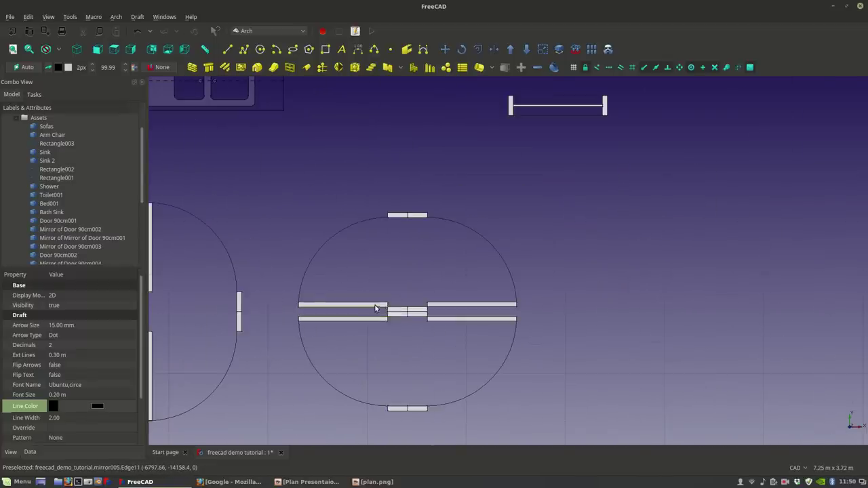
{"action": "scroll", "coordinate": [375, 308], "scroll_direction": "down", "scroll_amount": 5}
{"action": "scroll", "coordinate": [427, 277], "scroll_direction": "up", "scroll_amount": 5}
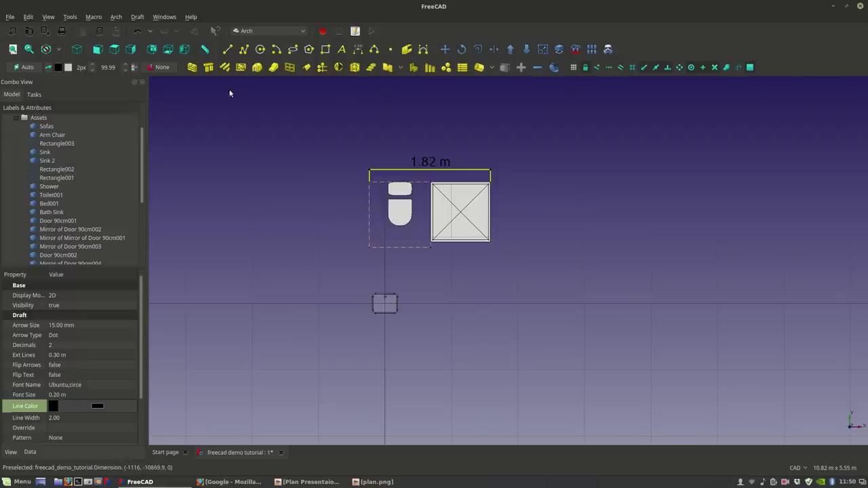
Step: Draw a filled 1.82 m wide rectangle from the block's top-left corner to below the sink
{"action": "left_click", "coordinate": [325, 49]}
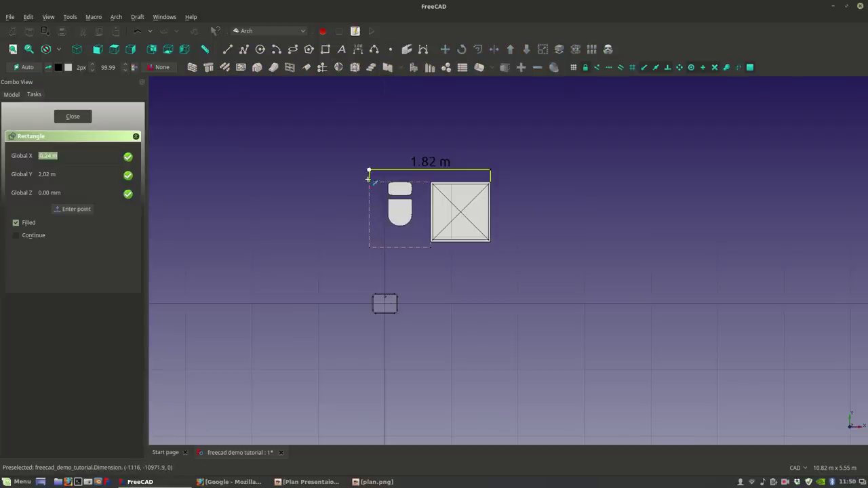
{"action": "left_click", "coordinate": [372, 180]}
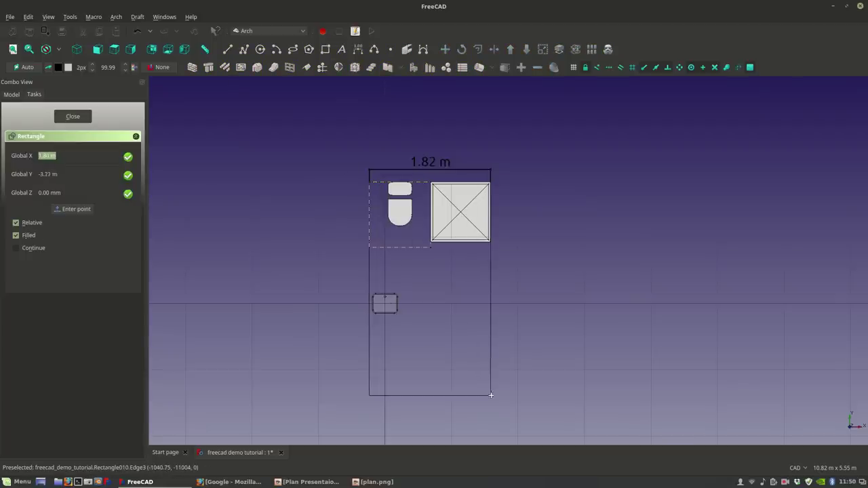
{"action": "left_click", "coordinate": [491, 351]}
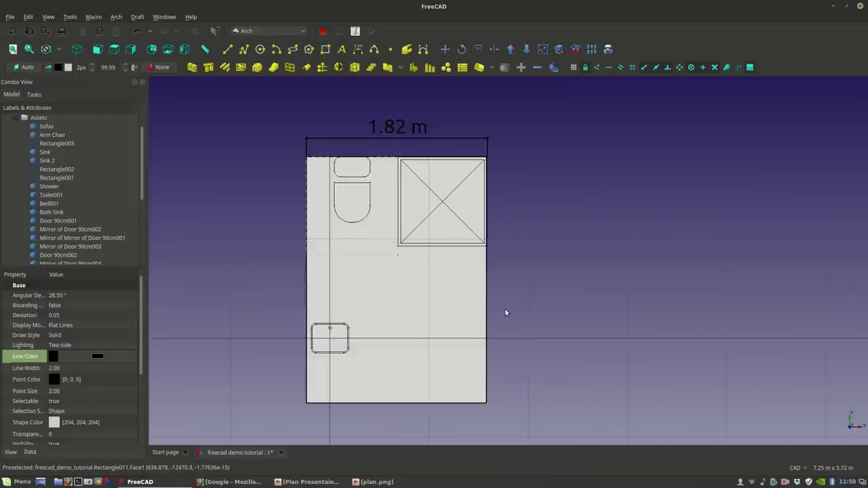
{"action": "scroll", "coordinate": [504, 224], "scroll_direction": "up", "scroll_amount": 2}
{"action": "scroll", "coordinate": [504, 229], "scroll_direction": "up", "scroll_amount": 3}
{"action": "scroll", "coordinate": [459, 298], "scroll_direction": "down", "scroll_amount": 5}
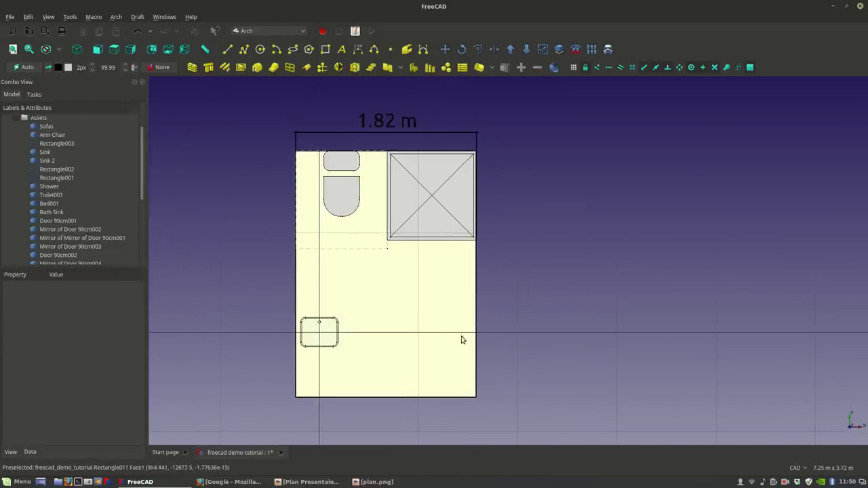
Step: Draw a vertical line through the lower bathroom area
{"action": "key", "text": "Down"}
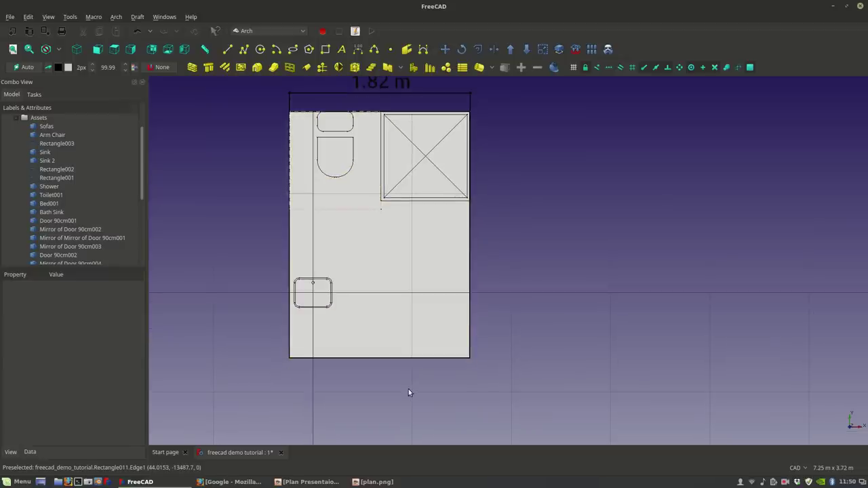
{"action": "left_click", "coordinate": [416, 325]}
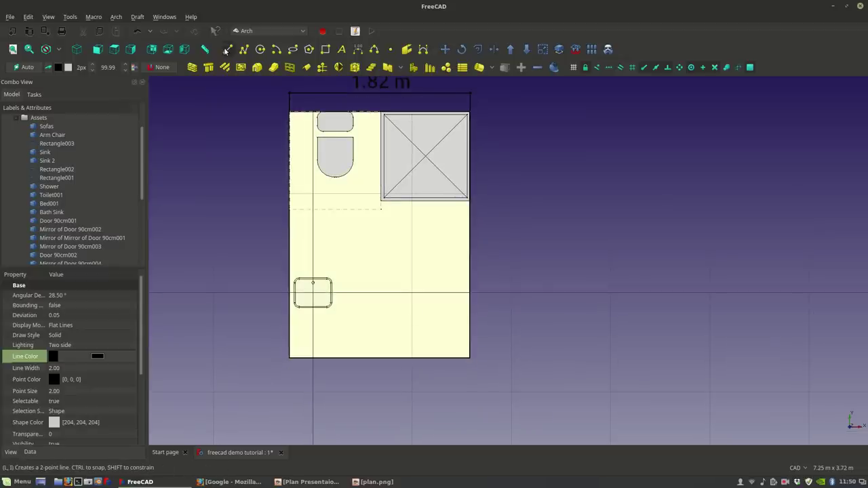
{"action": "key", "text": "l"}
{"action": "key", "text": "i"}
{"action": "left_click", "coordinate": [427, 396]}
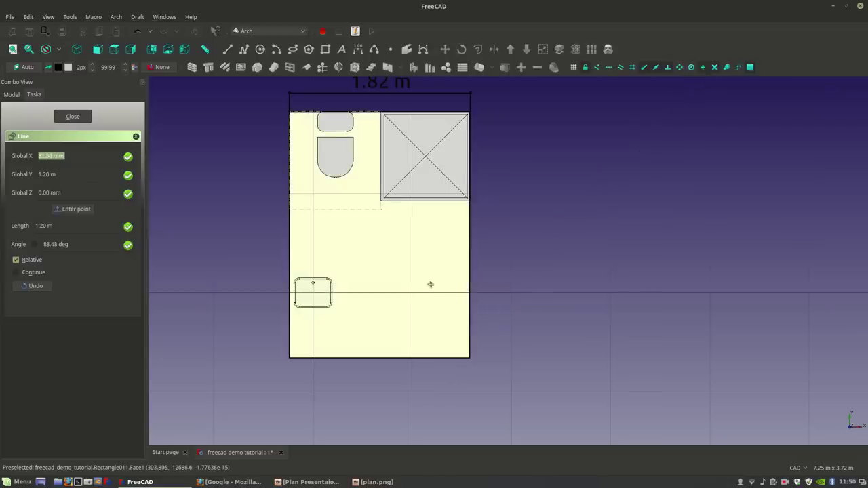
{"action": "key", "text": "y"}
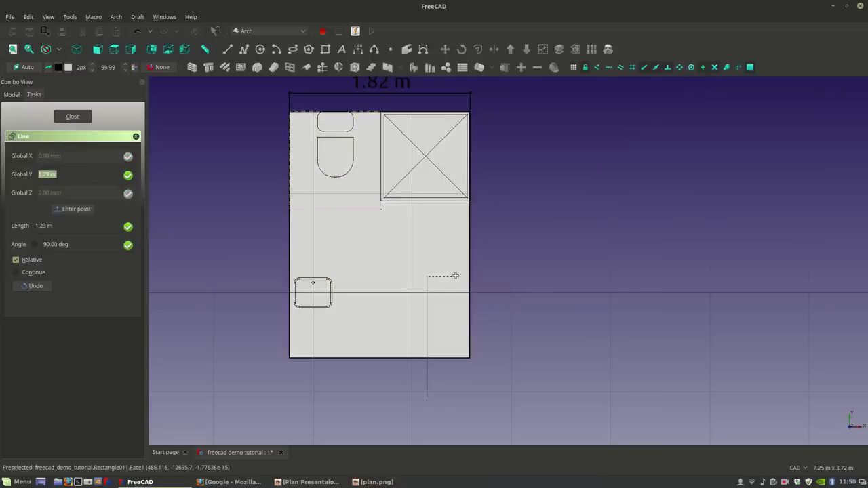
{"action": "left_click", "coordinate": [455, 276]}
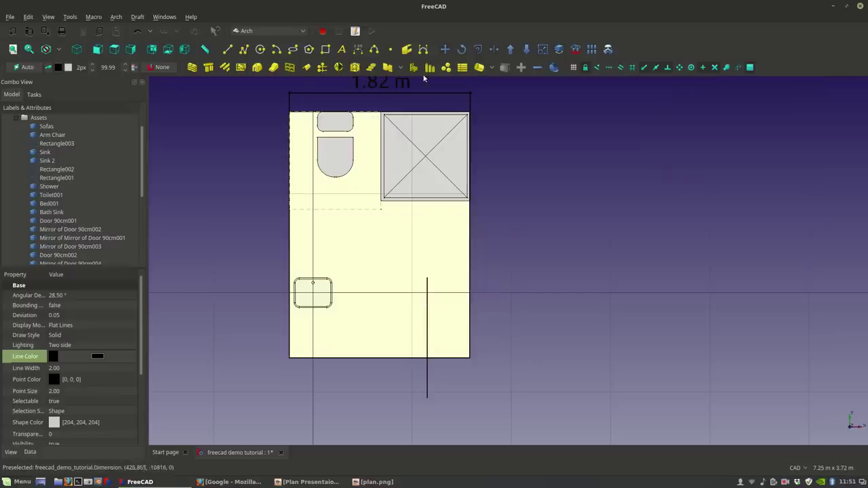
Step: Draw a horizontal line from right of the room crossing the vertical line
{"action": "left_click", "coordinate": [228, 49]}
{"action": "left_click", "coordinate": [537, 309]}
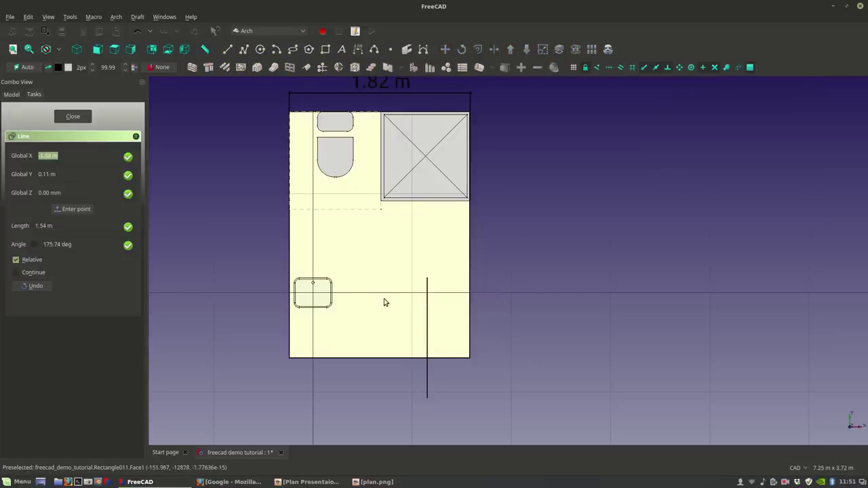
{"action": "left_click", "coordinate": [372, 380]}
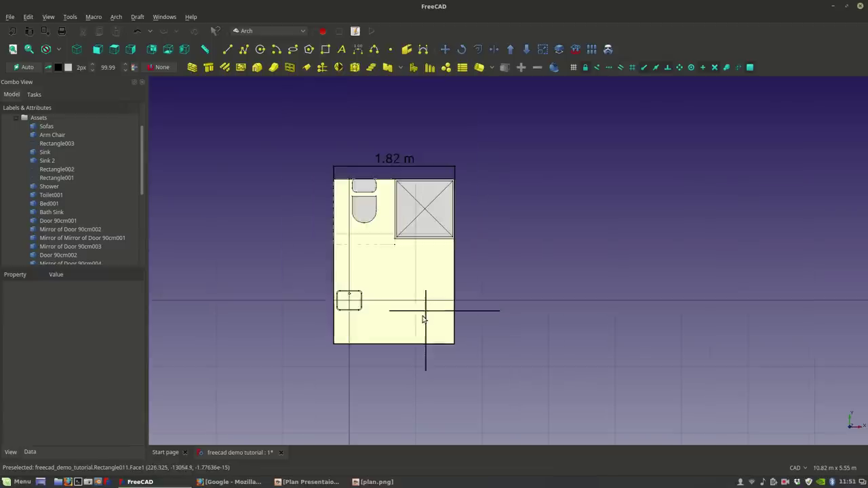
Step: Set Make Face to false on the bathroom floor rectangle so it shows only as an outline
{"action": "middle_click_drag", "start_coordinate": [421, 267], "coordinate": [429, 296]}
{"action": "scroll", "coordinate": [313, 347], "scroll_direction": "up", "scroll_amount": 2}
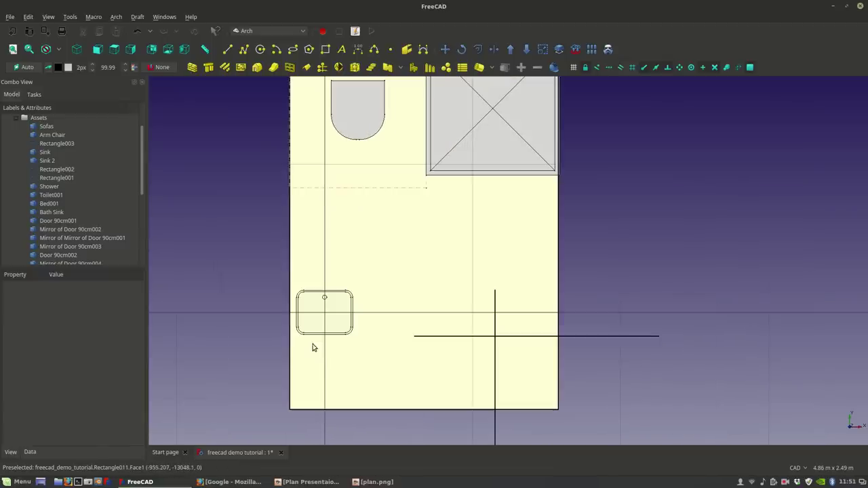
{"action": "left_click", "coordinate": [332, 359]}
{"action": "left_click_drag", "start_coordinate": [142, 374], "coordinate": [141, 424]}
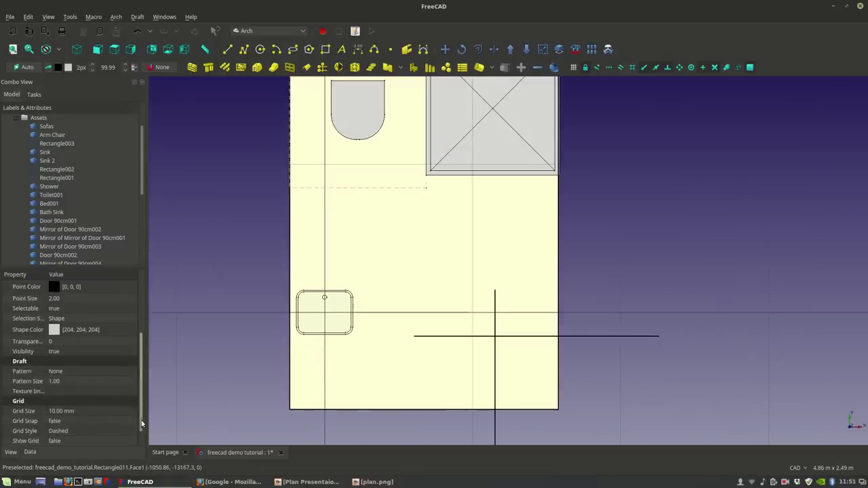
{"action": "scroll", "coordinate": [132, 421], "scroll_direction": "down", "scroll_amount": 1}
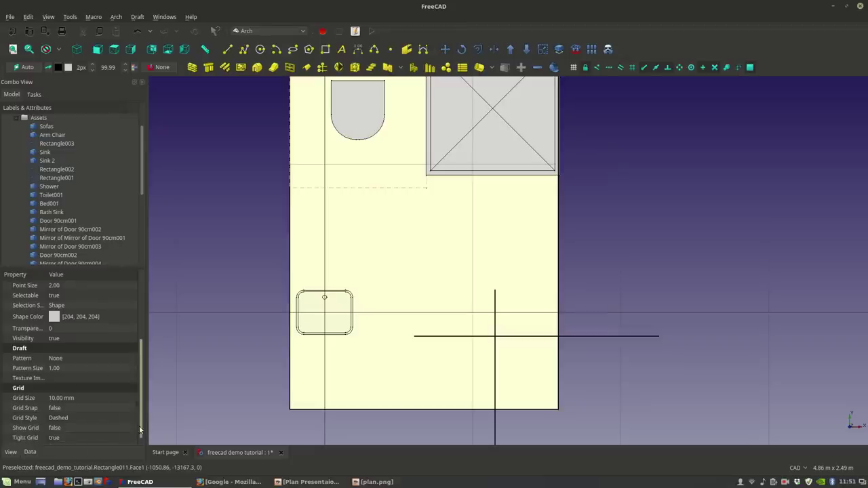
{"action": "left_click", "coordinate": [120, 427]}
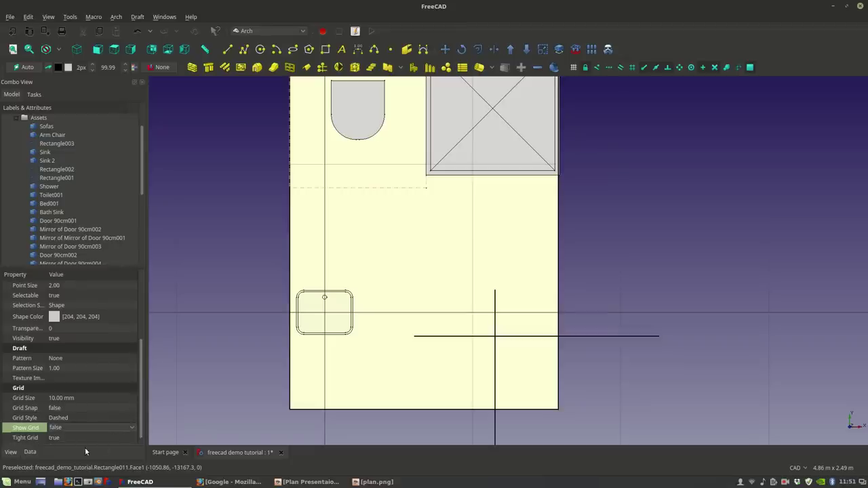
{"action": "left_click", "coordinate": [28, 453]}
{"action": "left_click", "coordinate": [99, 424]}
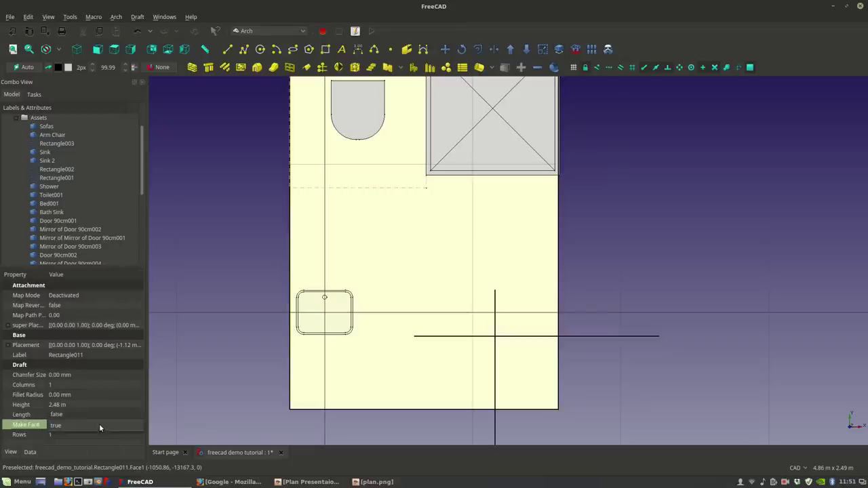
{"action": "left_click", "coordinate": [93, 411]}
{"action": "left_click", "coordinate": [389, 229]}
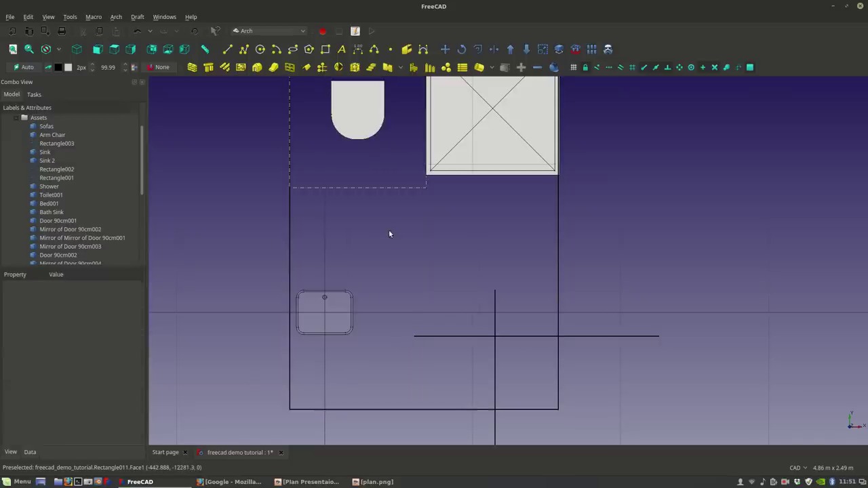
Step: Rotate Bath Sink001 by 90° about its top edge
{"action": "scroll", "coordinate": [355, 262], "scroll_direction": "up", "scroll_amount": 2}
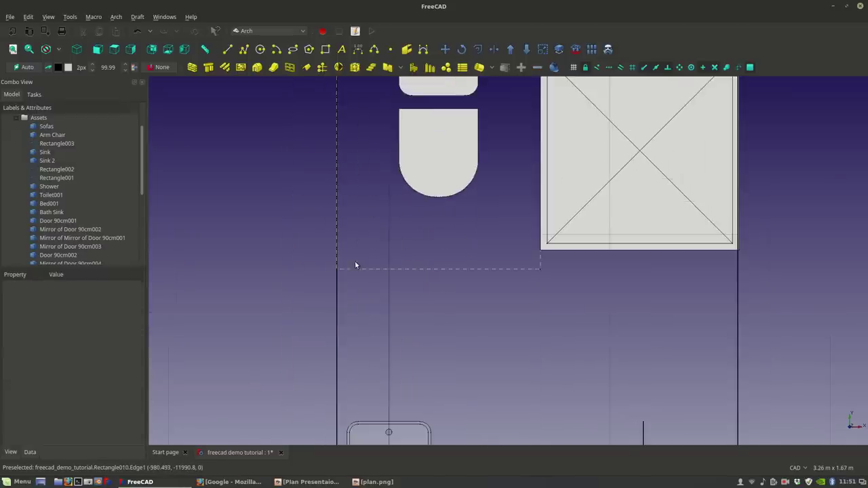
{"action": "scroll", "coordinate": [420, 356], "scroll_direction": "down", "scroll_amount": 6}
{"action": "scroll", "coordinate": [321, 311], "scroll_direction": "up", "scroll_amount": 4}
{"action": "left_click", "coordinate": [287, 306]}
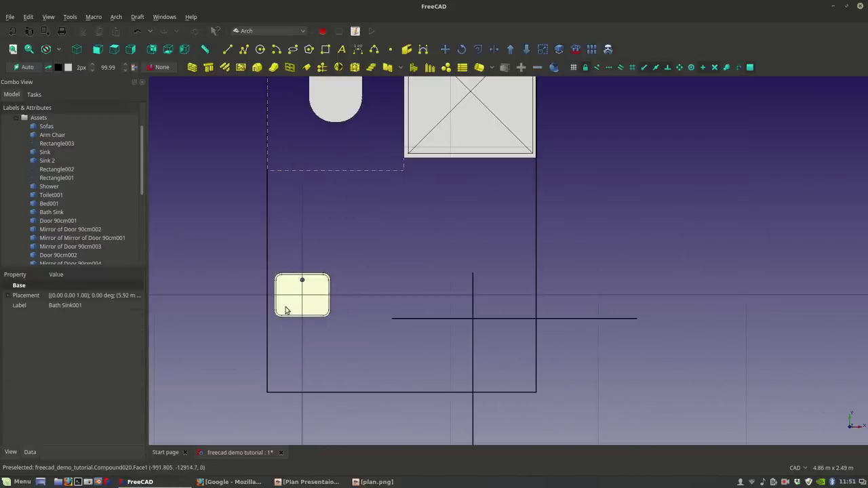
{"action": "left_click", "coordinate": [462, 49]}
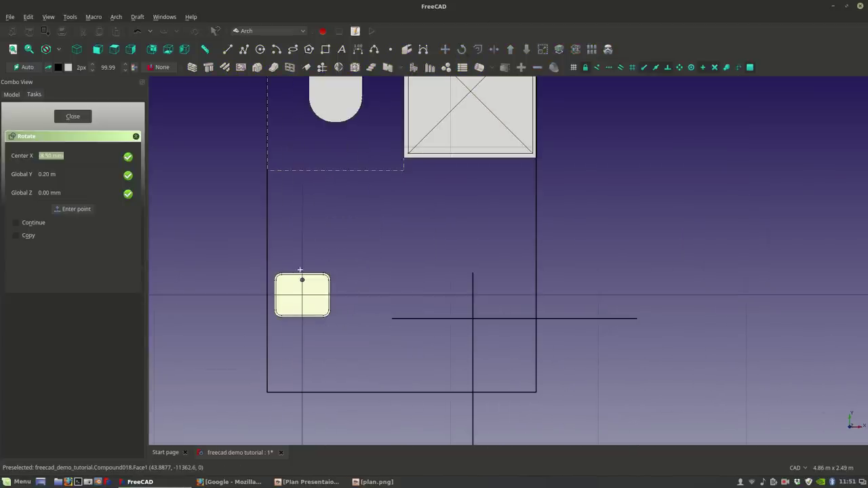
{"action": "scroll", "coordinate": [302, 270], "scroll_direction": "up", "scroll_amount": 3}
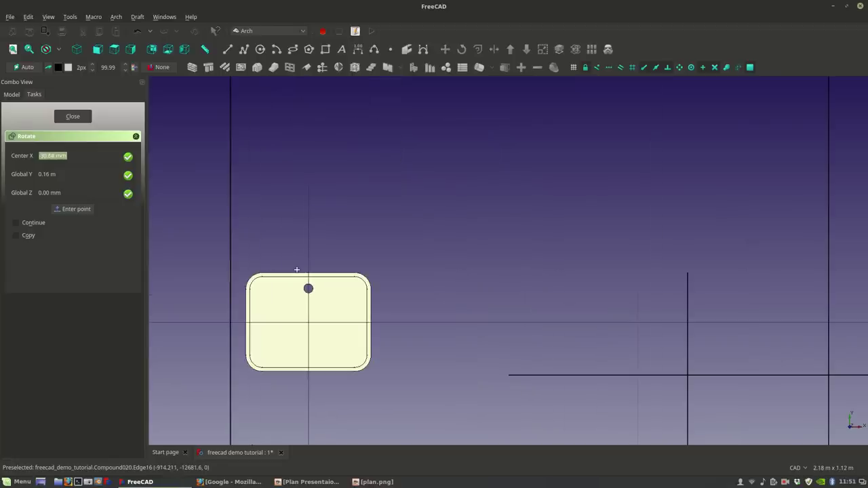
{"action": "left_click", "coordinate": [312, 271]}
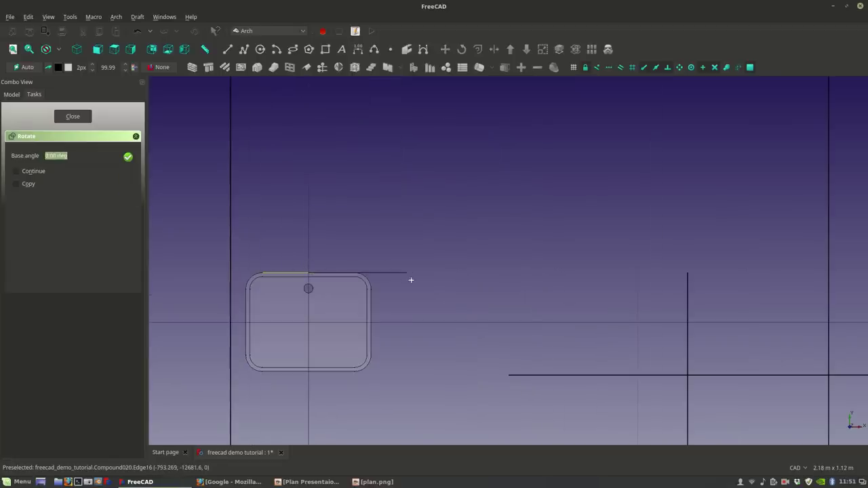
{"action": "left_click", "coordinate": [414, 279]}
{"action": "left_click", "coordinate": [319, 117]}
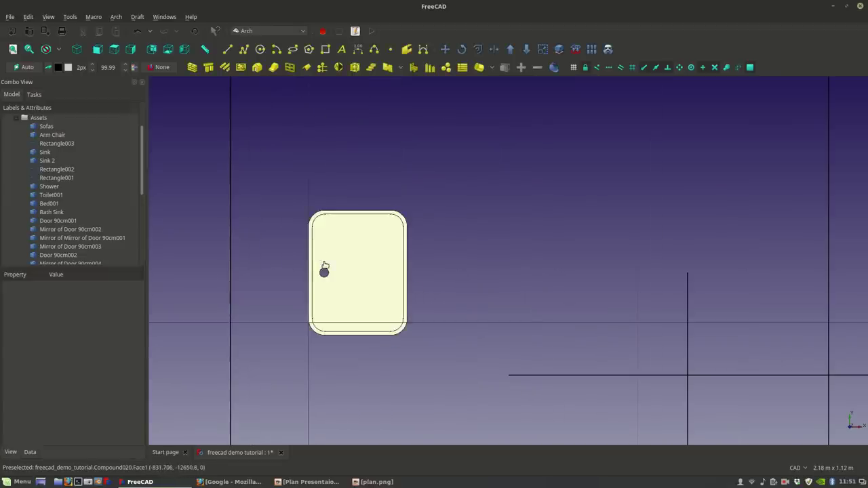
Step: Move the sink itself, not a copy, against the bathroom's left wall
{"action": "scroll", "coordinate": [333, 216], "scroll_direction": "down", "scroll_amount": 3}
{"action": "left_click", "coordinate": [445, 48]}
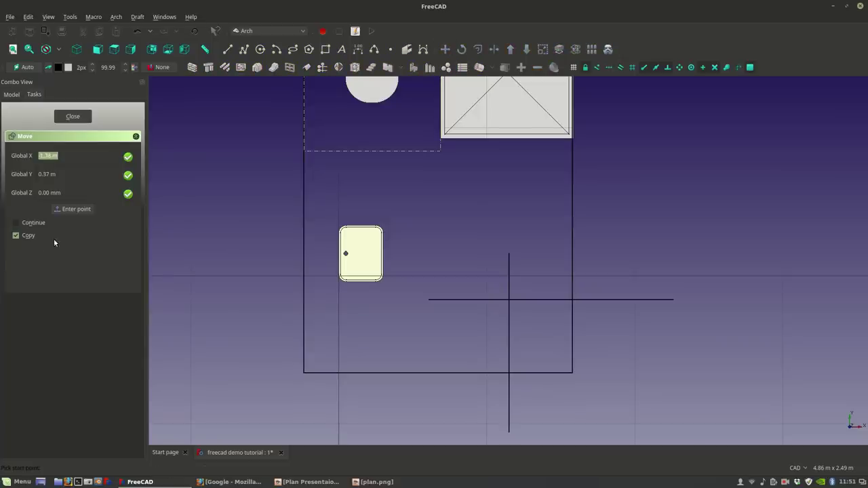
{"action": "left_click", "coordinate": [16, 236]}
{"action": "scroll", "coordinate": [296, 238], "scroll_direction": "up", "scroll_amount": 4}
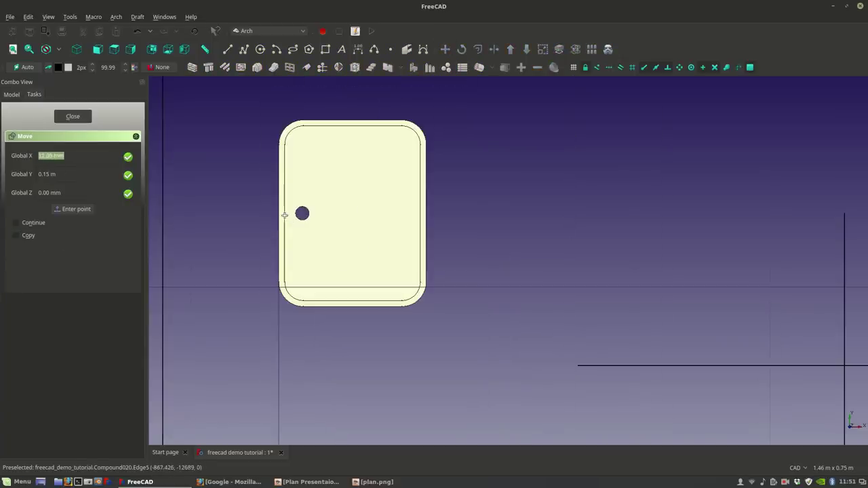
{"action": "left_click", "coordinate": [285, 215]}
{"action": "scroll", "coordinate": [282, 217], "scroll_direction": "down", "scroll_amount": 2}
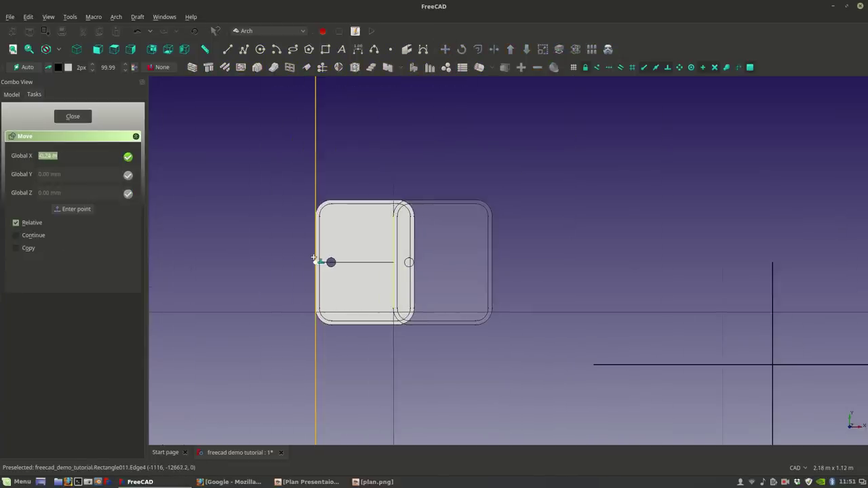
{"action": "left_click", "coordinate": [313, 259]}
{"action": "scroll", "coordinate": [313, 257], "scroll_direction": "down", "scroll_amount": 5}
{"action": "left_click", "coordinate": [357, 267]}
{"action": "scroll", "coordinate": [357, 266], "scroll_direction": "up", "scroll_amount": 4}
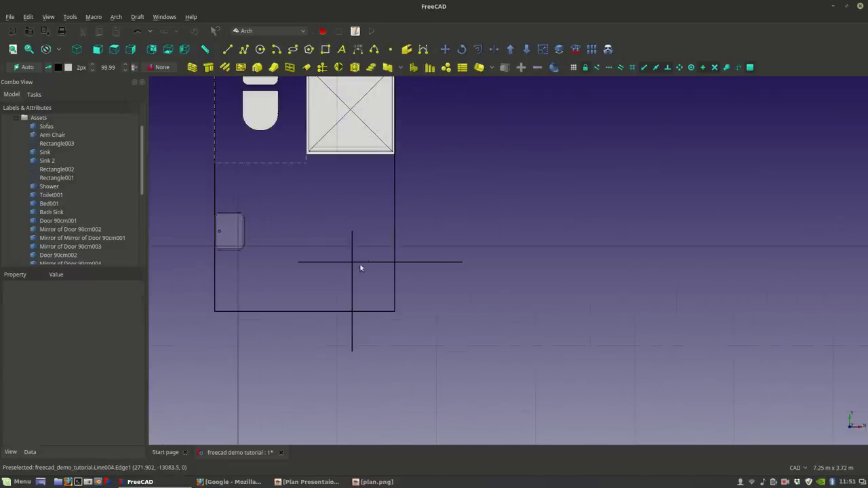
Step: Start copying a door from the furniture collection with Draft Move, using its corner as base point
{"action": "scroll", "coordinate": [370, 285], "scroll_direction": "down", "scroll_amount": 4}
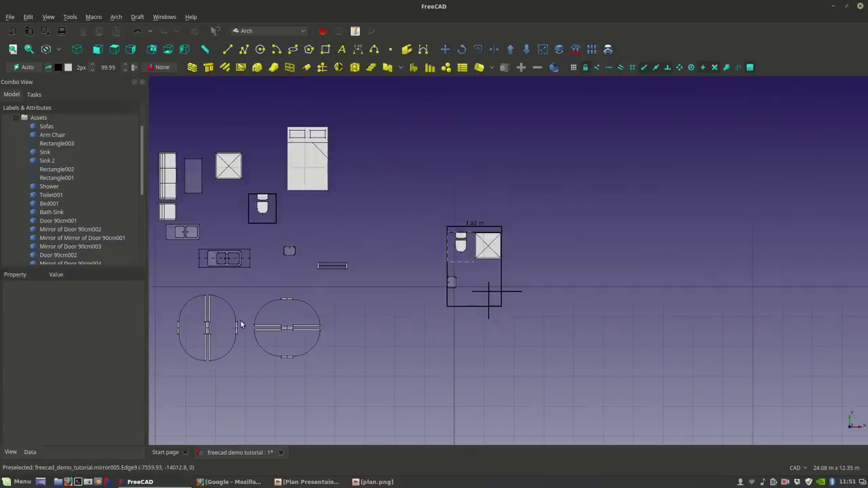
{"action": "scroll", "coordinate": [241, 321], "scroll_direction": "up", "scroll_amount": 4}
{"action": "left_click", "coordinate": [314, 334]}
{"action": "left_click", "coordinate": [445, 49]}
{"action": "scroll", "coordinate": [340, 358], "scroll_direction": "up", "scroll_amount": 6}
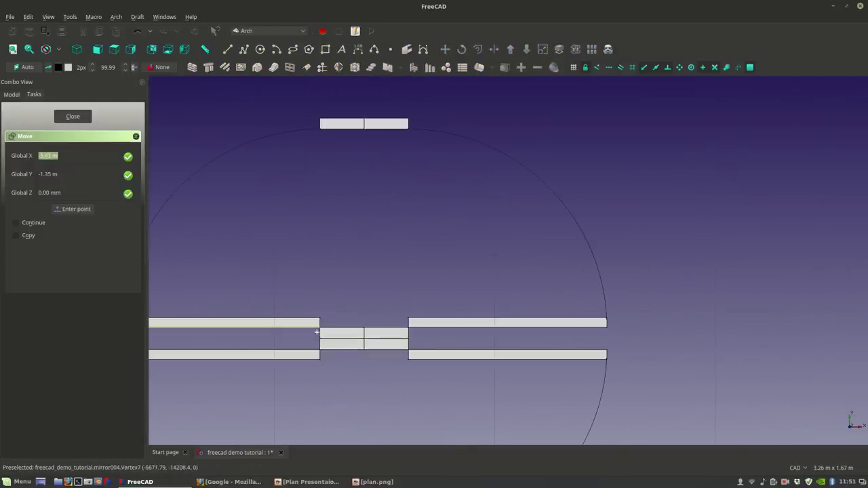
{"action": "left_click", "coordinate": [16, 236]}
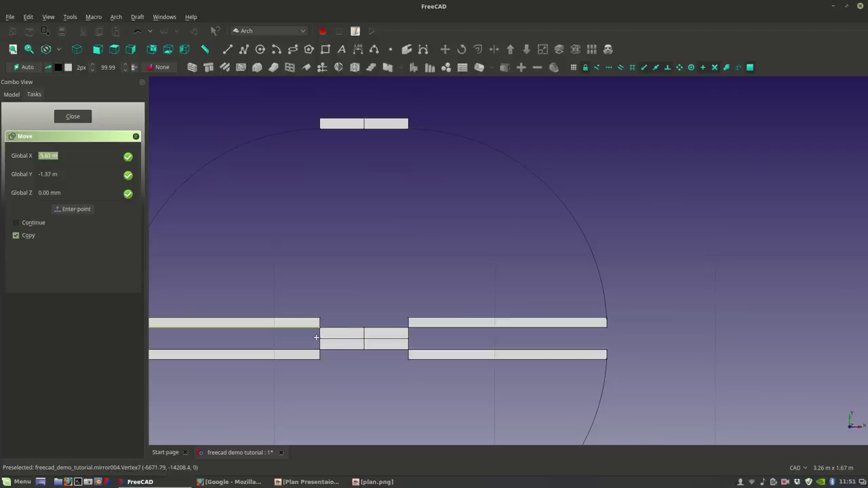
{"action": "left_click", "coordinate": [316, 337]}
{"action": "scroll", "coordinate": [455, 310], "scroll_direction": "down", "scroll_amount": 5}
{"action": "scroll", "coordinate": [455, 332], "scroll_direction": "up", "scroll_amount": 3}
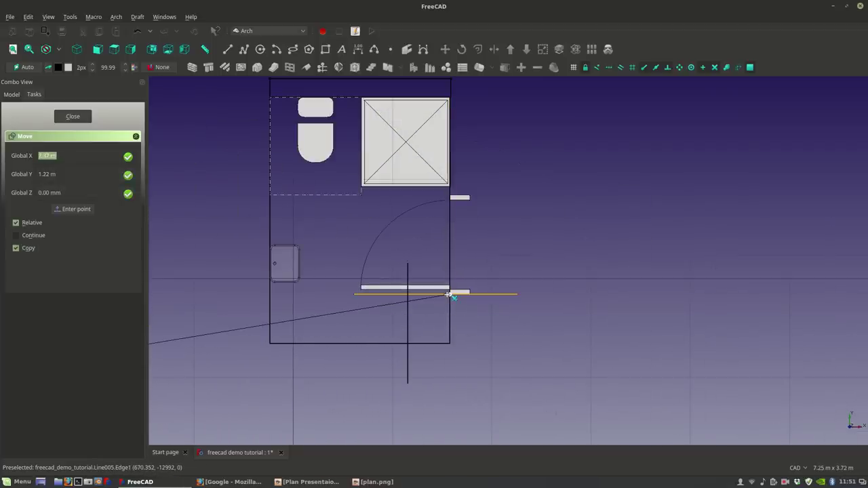
Step: Drop the door copy into the bathroom's right wall below the shower
{"action": "left_click", "coordinate": [451, 295]}
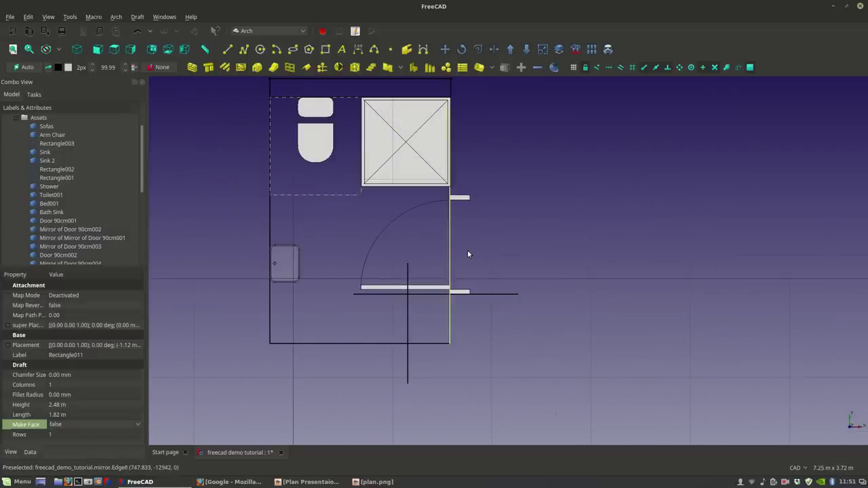
{"action": "scroll", "coordinate": [468, 252], "scroll_direction": "up", "scroll_amount": 5}
{"action": "scroll", "coordinate": [471, 294], "scroll_direction": "down", "scroll_amount": 5}
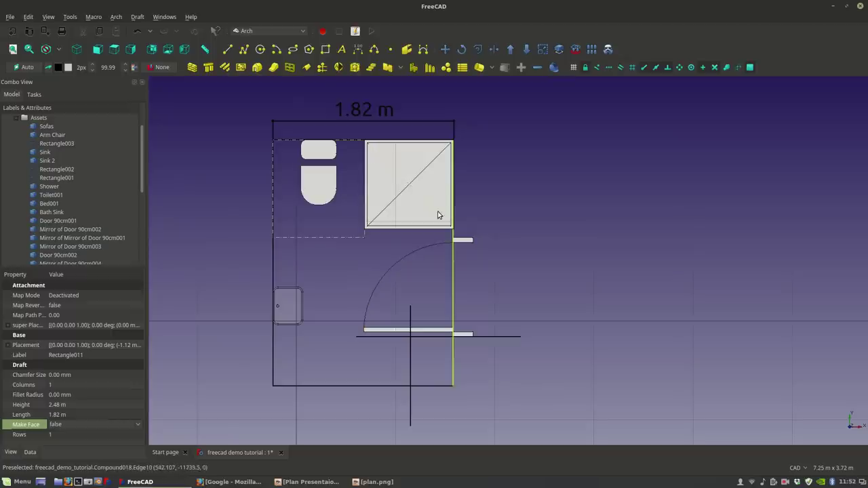
Step: Zoom and pan around the bathroom to inspect the shower and door layout
{"action": "scroll", "coordinate": [438, 224], "scroll_direction": "up", "scroll_amount": 2}
{"action": "scroll", "coordinate": [421, 251], "scroll_direction": "down", "scroll_amount": 2}
{"action": "scroll", "coordinate": [417, 250], "scroll_direction": "up", "scroll_amount": 2}
{"action": "scroll", "coordinate": [407, 257], "scroll_direction": "down", "scroll_amount": 2}
{"action": "scroll", "coordinate": [393, 248], "scroll_direction": "up", "scroll_amount": 2}
{"action": "scroll", "coordinate": [399, 227], "scroll_direction": "down", "scroll_amount": 2}
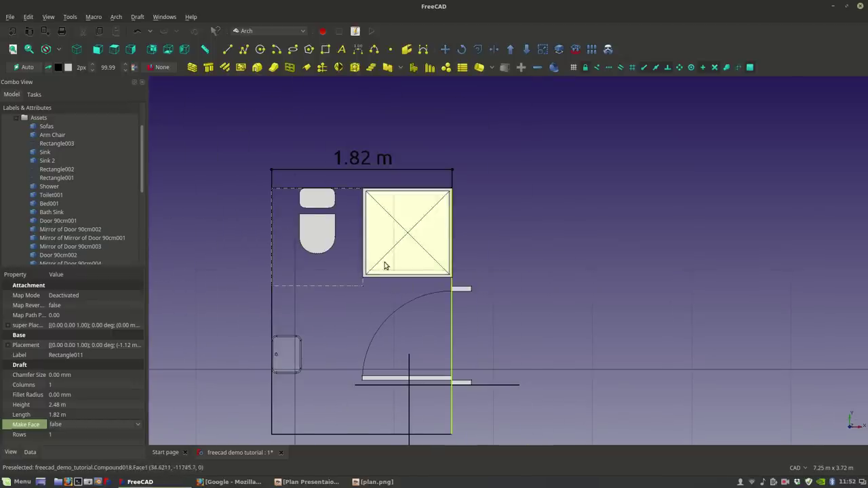
{"action": "scroll", "coordinate": [387, 258], "scroll_direction": "up", "scroll_amount": 4}
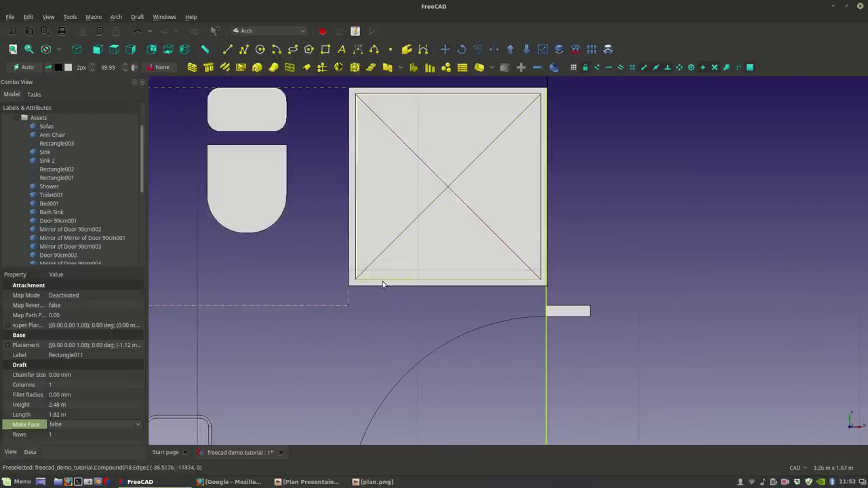
{"action": "scroll", "coordinate": [377, 306], "scroll_direction": "down", "scroll_amount": 2}
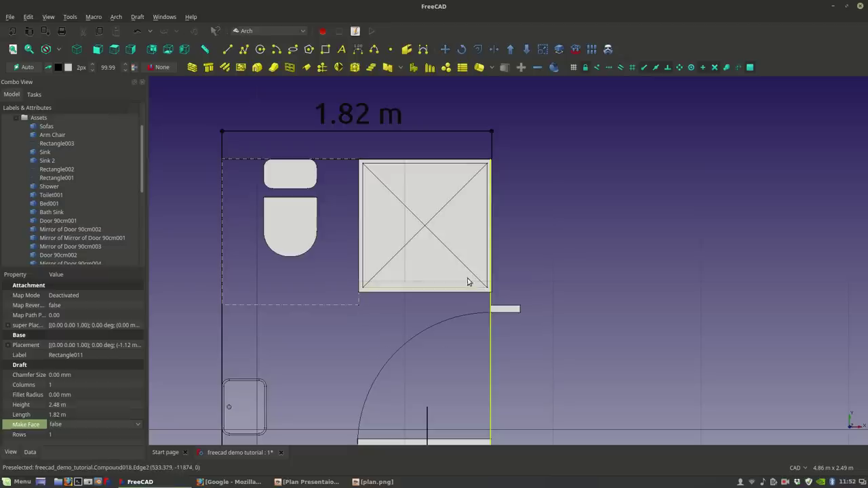
{"action": "scroll", "coordinate": [468, 328], "scroll_direction": "down", "scroll_amount": 2}
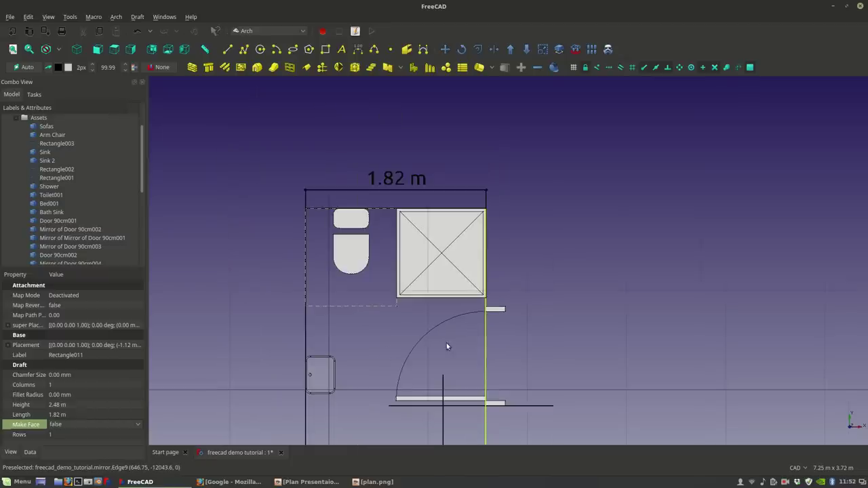
{"action": "middle_click_drag", "start_coordinate": [446, 346], "coordinate": [434, 271]}
{"action": "scroll", "coordinate": [407, 369], "scroll_direction": "up", "scroll_amount": 2}
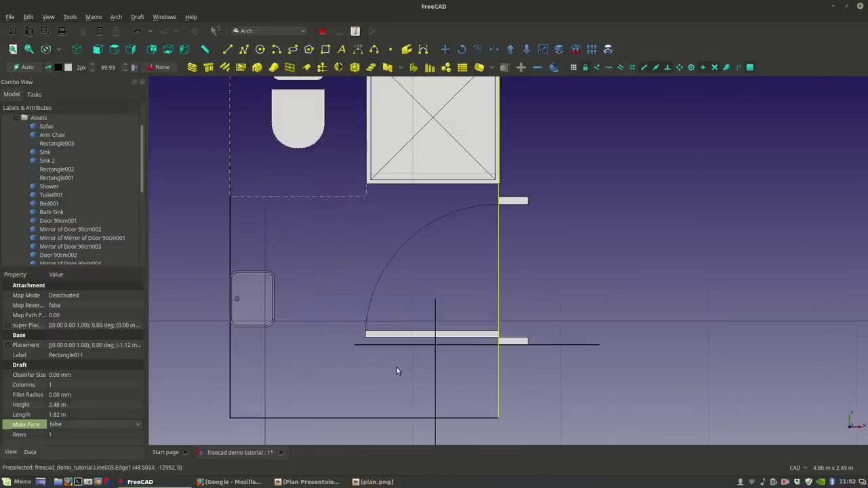
{"action": "scroll", "coordinate": [401, 278], "scroll_direction": "down", "scroll_amount": 4}
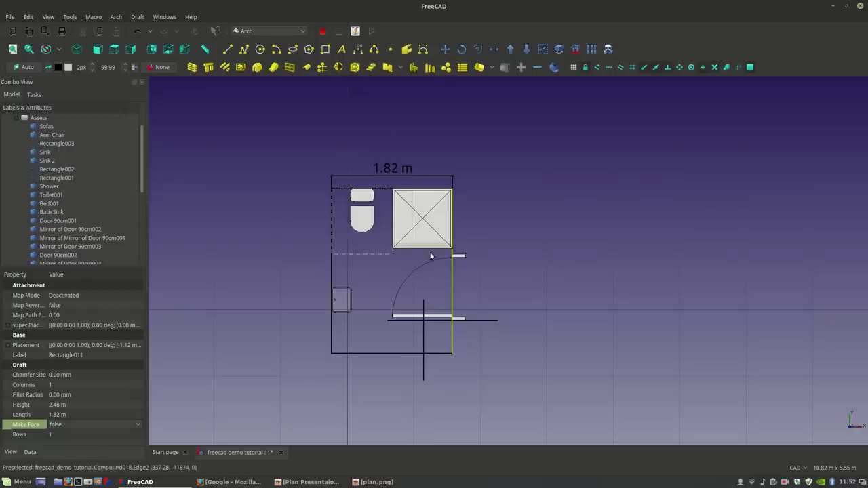
{"action": "scroll", "coordinate": [430, 256], "scroll_direction": "up", "scroll_amount": 4}
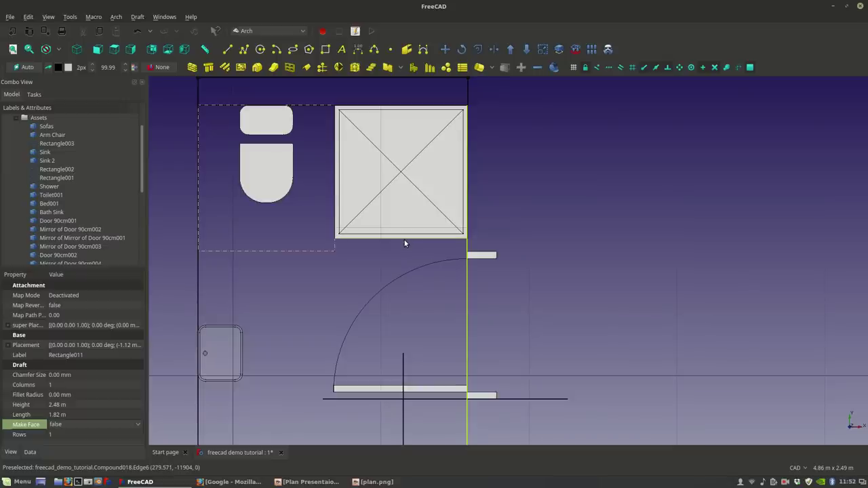
Step: Cancel a trial dimension and draw a 0.90 m vertical line from the dashed area's corner
{"action": "left_click", "coordinate": [554, 67]}
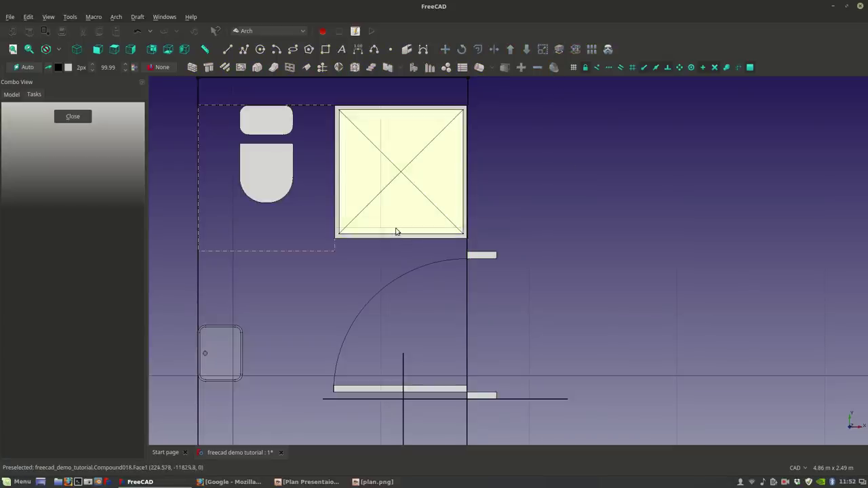
{"action": "left_click", "coordinate": [396, 237]}
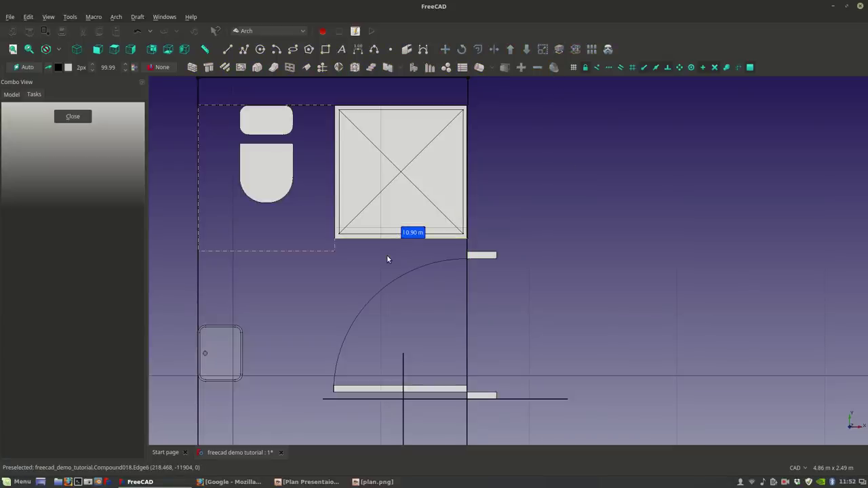
{"action": "key", "text": "Escape"}
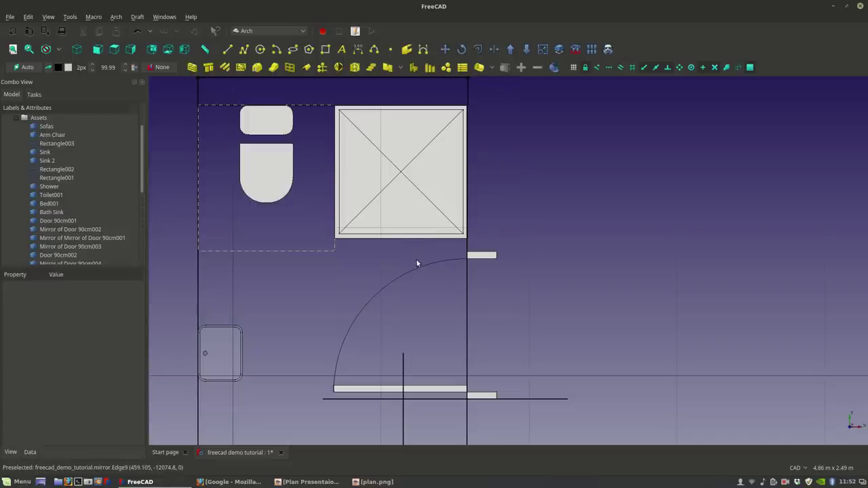
{"action": "left_click", "coordinate": [416, 265]}
{"action": "scroll", "coordinate": [475, 256], "scroll_direction": "up", "scroll_amount": 2}
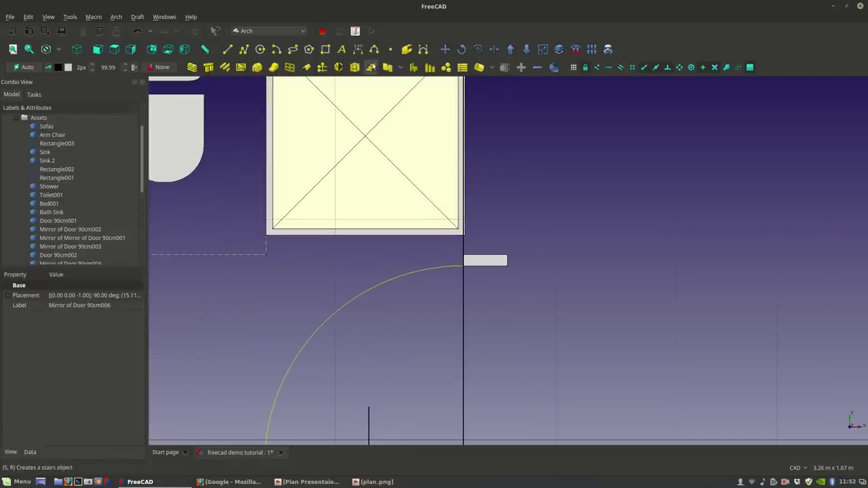
{"action": "left_click", "coordinate": [227, 49]}
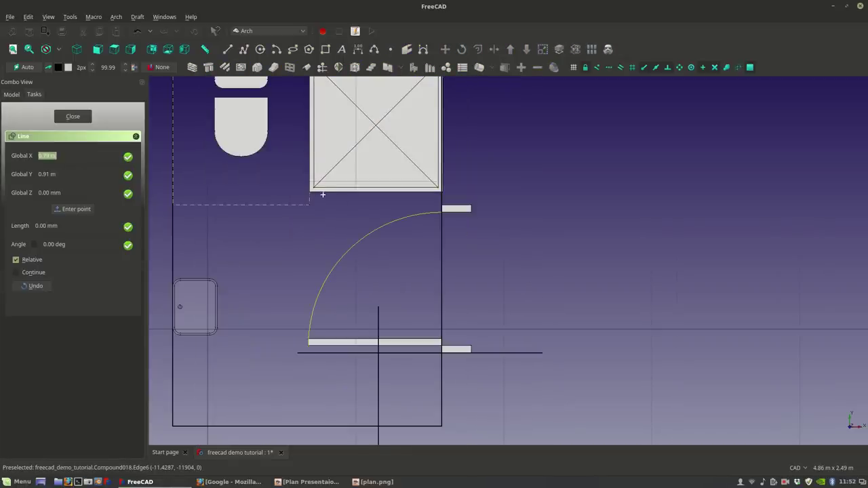
{"action": "left_click", "coordinate": [309, 204]}
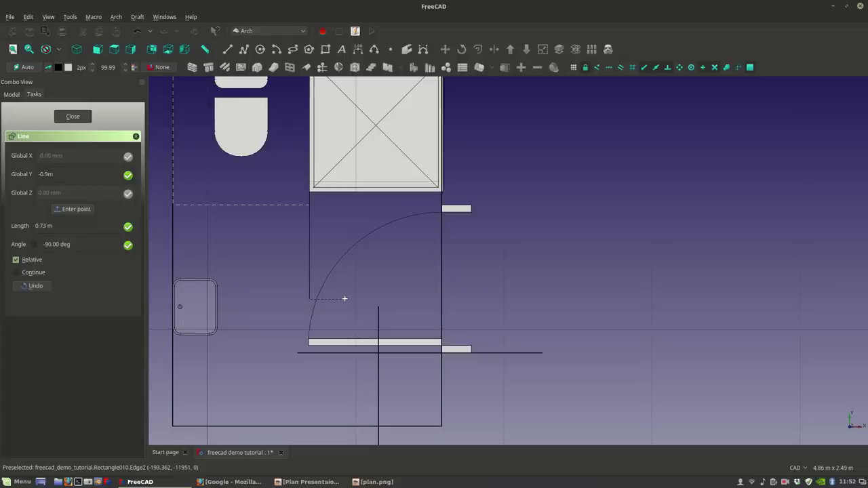
{"action": "key", "text": "Return"}
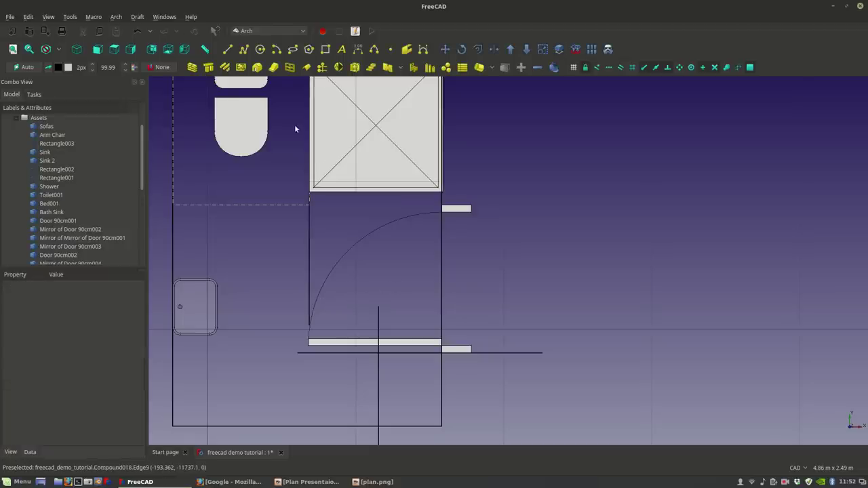
Step: Draw a 1.41 m horizontal guide line from the door arc's end past the wall
{"action": "left_click", "coordinate": [227, 48]}
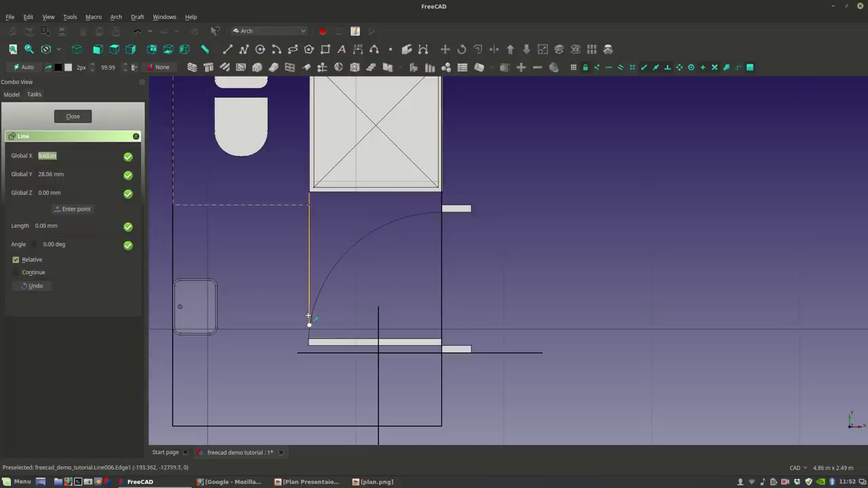
{"action": "key", "text": "shift"}
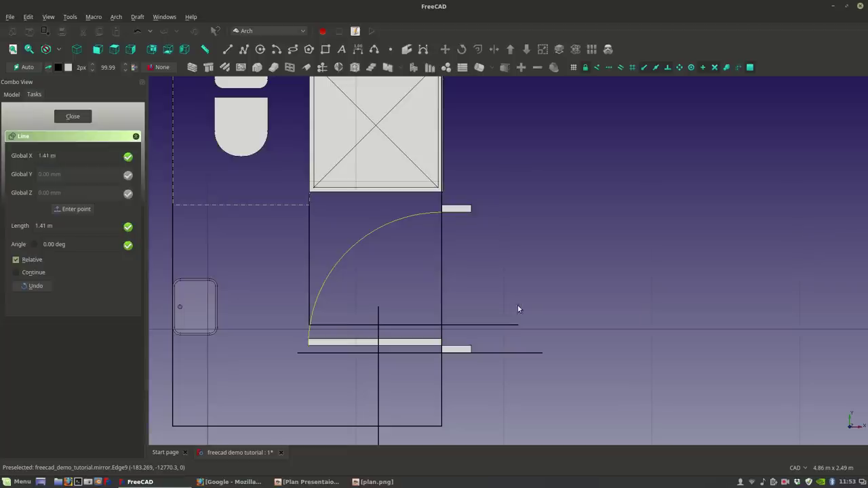
{"action": "left_click", "coordinate": [519, 308]}
{"action": "left_click", "coordinate": [457, 212]}
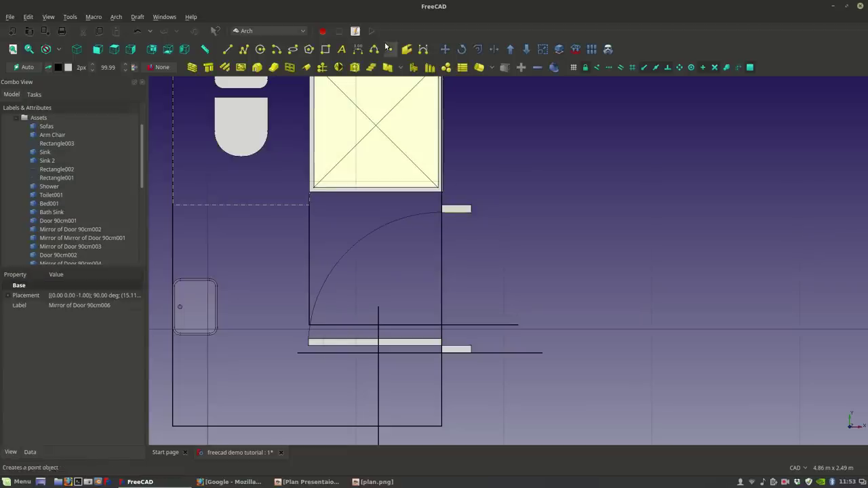
Step: Move the door down about 0.76 m, snapping its upper jamb corner to the guide line
{"action": "left_click", "coordinate": [445, 50]}
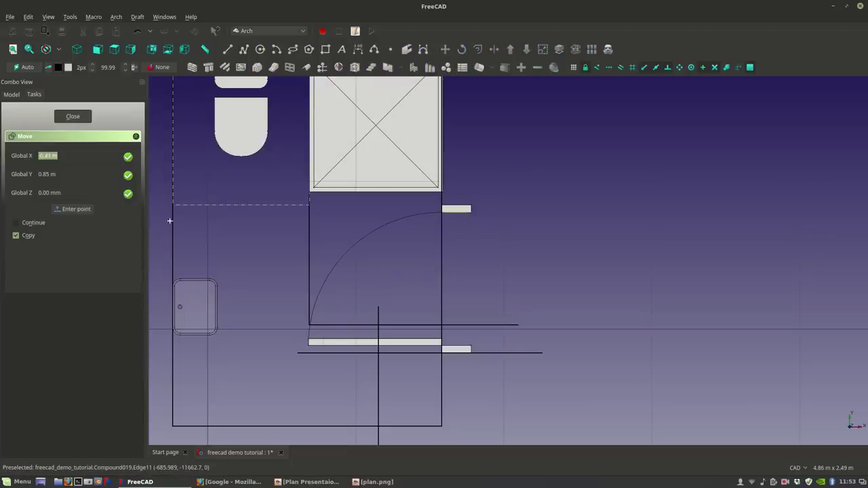
{"action": "left_click", "coordinate": [443, 212]}
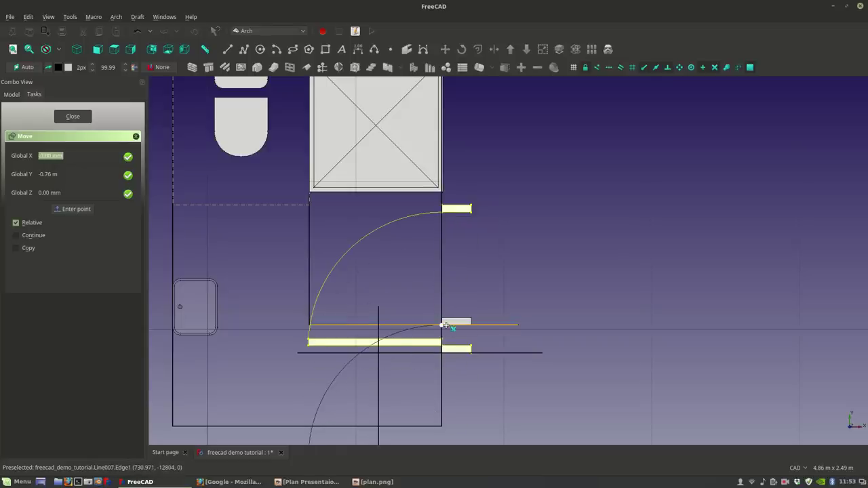
{"action": "left_click", "coordinate": [445, 326]}
{"action": "scroll", "coordinate": [444, 326], "scroll_direction": "down", "scroll_amount": 3}
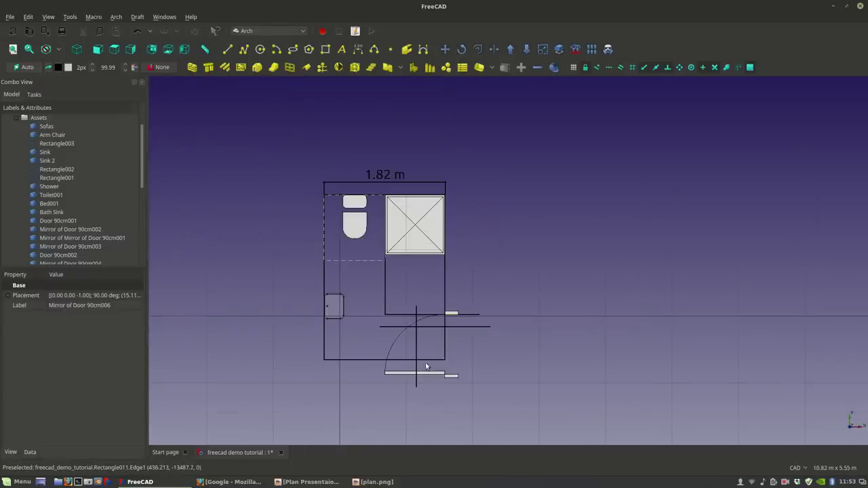
Step: Delete Rectangle011, the 1.82 m bathroom outline, despite dependent Line004 and Line005
{"action": "left_click", "coordinate": [388, 360]}
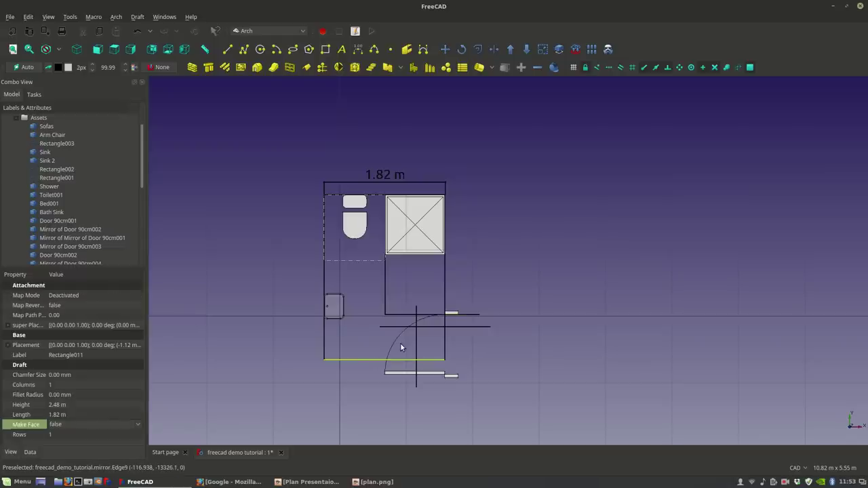
{"action": "key", "text": "Delete"}
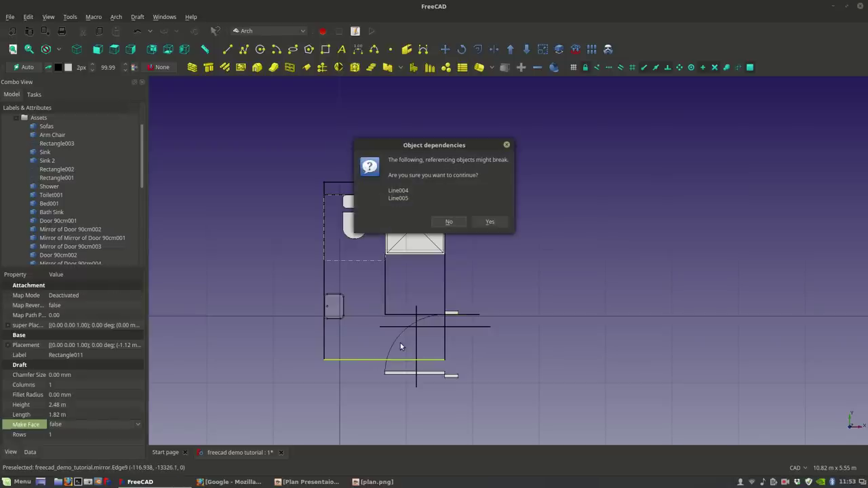
{"action": "key", "text": "Escape"}
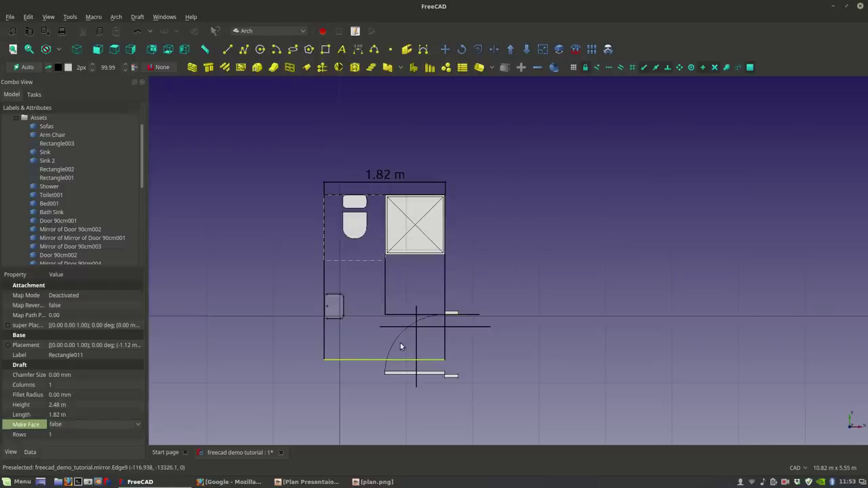
{"action": "right_click", "coordinate": [439, 345]}
{"action": "left_click", "coordinate": [466, 316]}
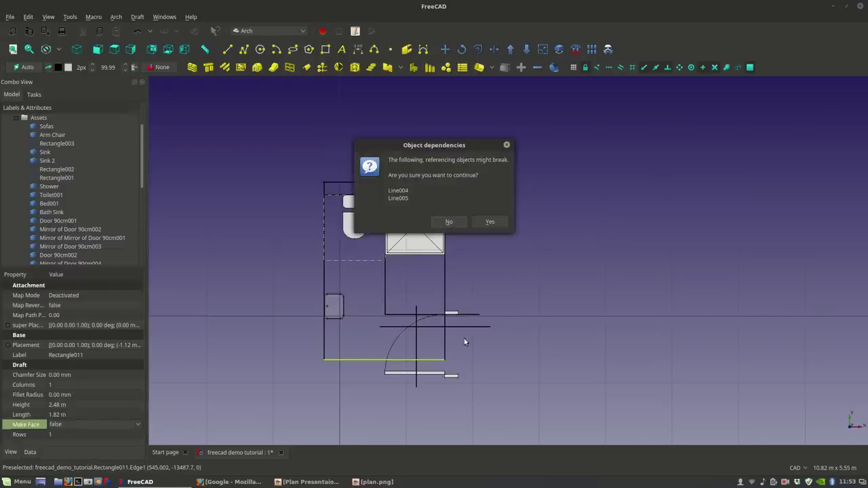
{"action": "left_click", "coordinate": [484, 222]}
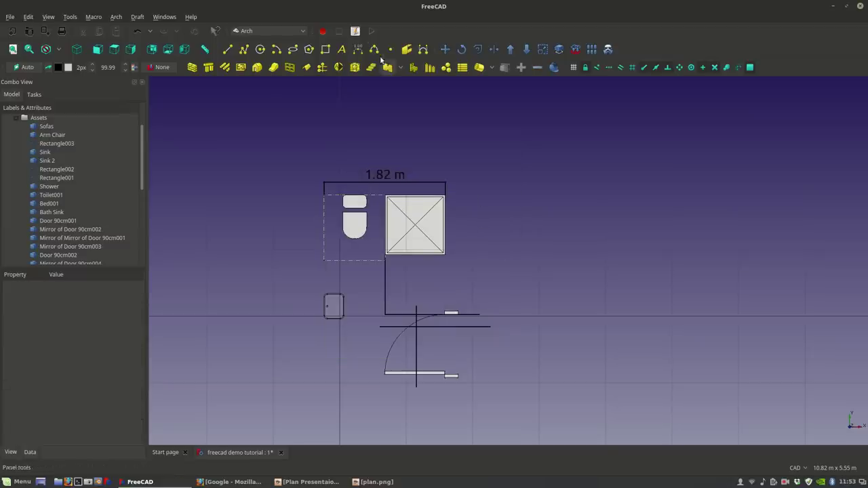
{"action": "left_click", "coordinate": [325, 49]}
Step: Draw a new bathroom rectangle from the lower door jamb to the 1.82 m dimension's left end
{"action": "scroll", "coordinate": [441, 381], "scroll_direction": "up", "scroll_amount": 5}
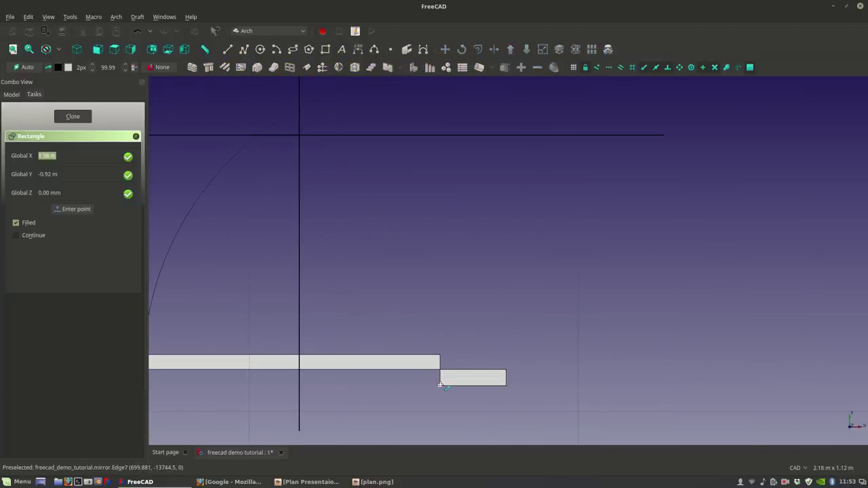
{"action": "left_click", "coordinate": [440, 385]}
{"action": "scroll", "coordinate": [376, 215], "scroll_direction": "down", "scroll_amount": 5}
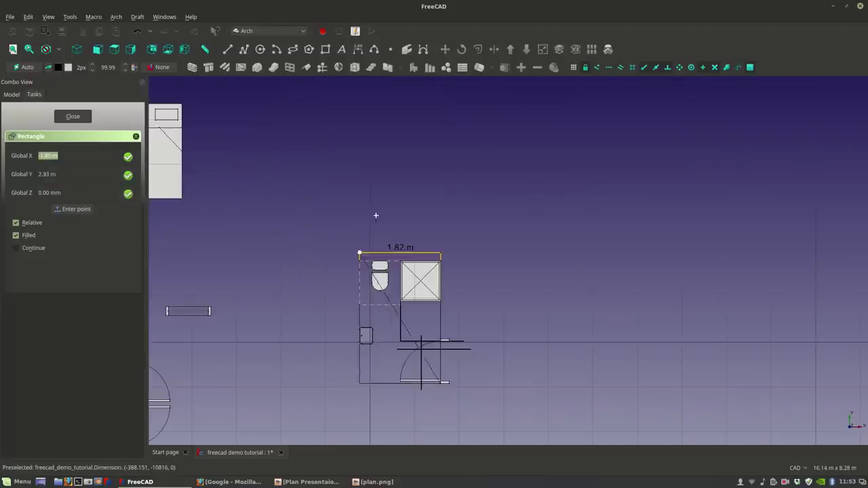
{"action": "scroll", "coordinate": [349, 259], "scroll_direction": "up", "scroll_amount": 5}
{"action": "left_click", "coordinate": [324, 344]}
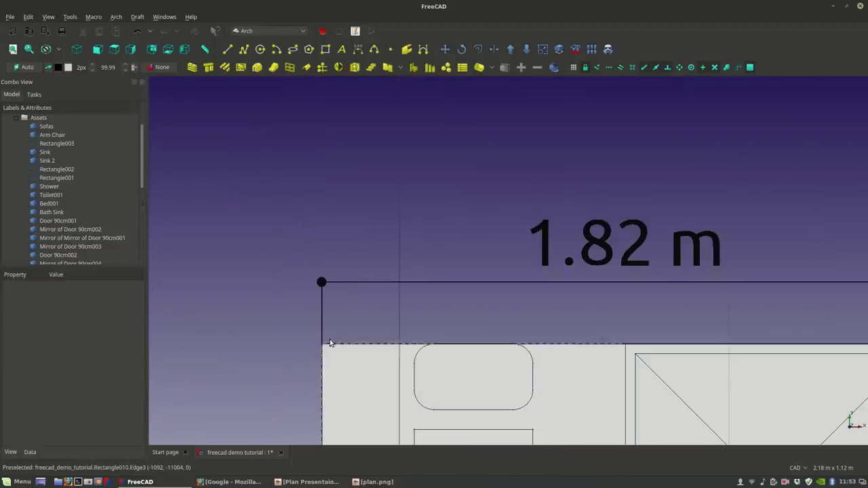
{"action": "scroll", "coordinate": [406, 305], "scroll_direction": "down", "scroll_amount": 5}
{"action": "scroll", "coordinate": [437, 302], "scroll_direction": "up", "scroll_amount": 3}
Step: Delete the four helper guide lines crossing the bathroom
{"action": "left_click", "coordinate": [414, 323]}
{"action": "key", "text": "Delete"}
{"action": "left_click", "coordinate": [297, 282]}
{"action": "key", "text": "Delete"}
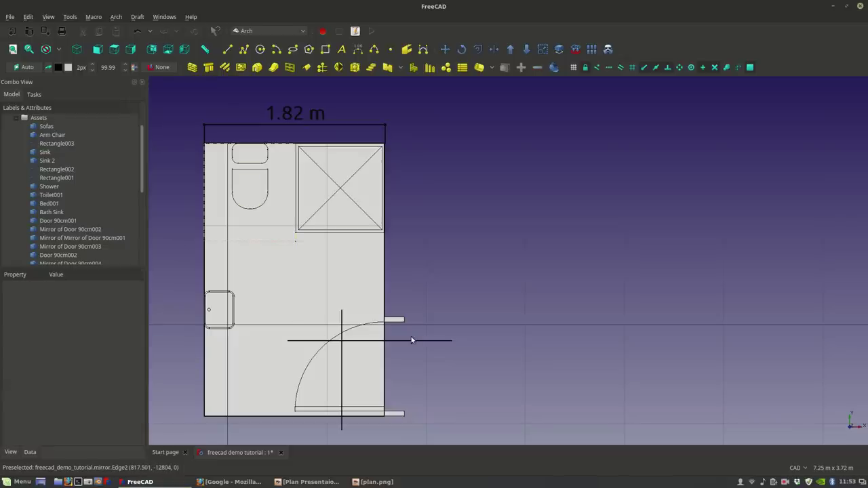
{"action": "left_click", "coordinate": [412, 339]}
{"action": "key", "text": "Delete"}
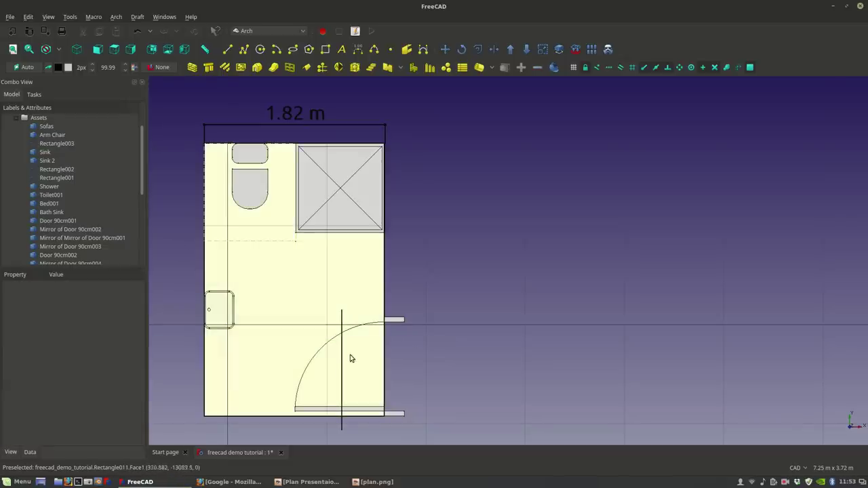
{"action": "left_click", "coordinate": [343, 366]}
{"action": "key", "text": "Delete"}
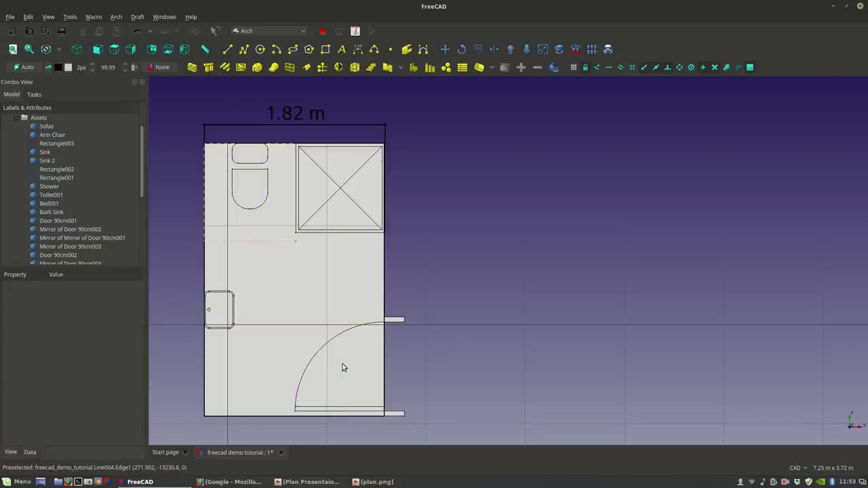
Step: Set Make Face to false on the new Rectangle011 so it is outline only
{"action": "left_click", "coordinate": [343, 363]}
{"action": "left_click", "coordinate": [95, 414]}
{"action": "left_click", "coordinate": [437, 344]}
{"action": "scroll", "coordinate": [437, 344], "scroll_direction": "down", "scroll_amount": 3}
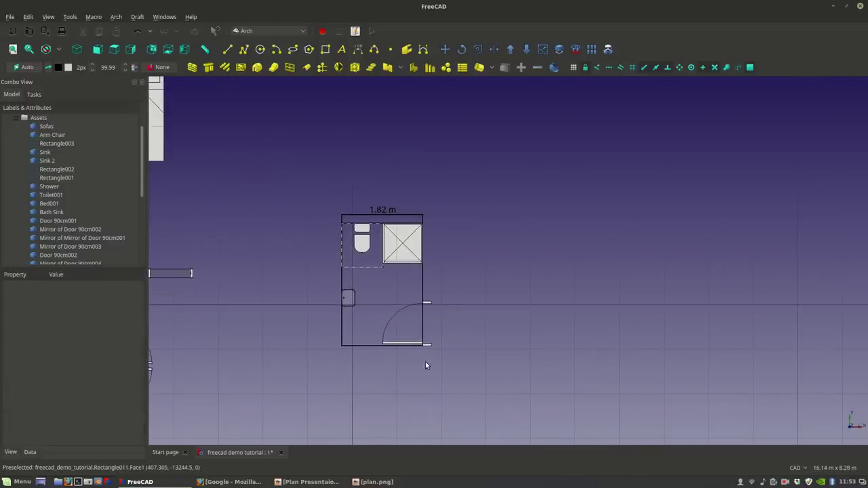
{"action": "scroll", "coordinate": [395, 300], "scroll_direction": "up", "scroll_amount": 3}
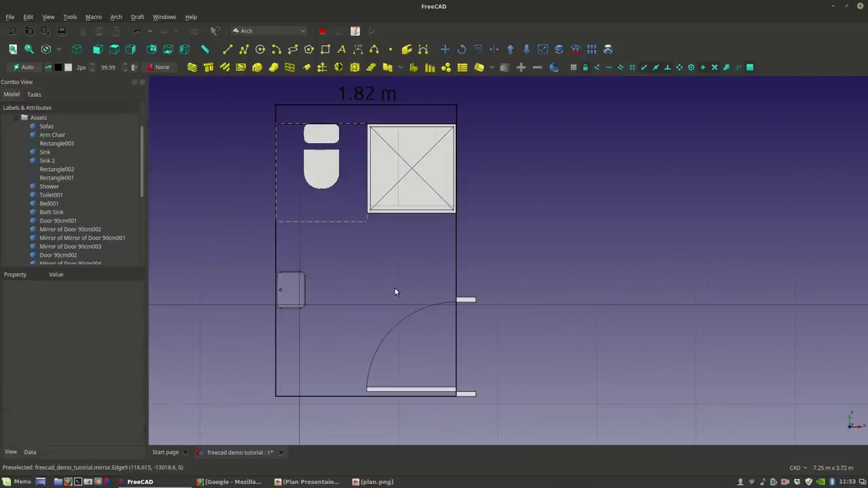
{"action": "scroll", "coordinate": [396, 295], "scroll_direction": "down", "scroll_amount": 3}
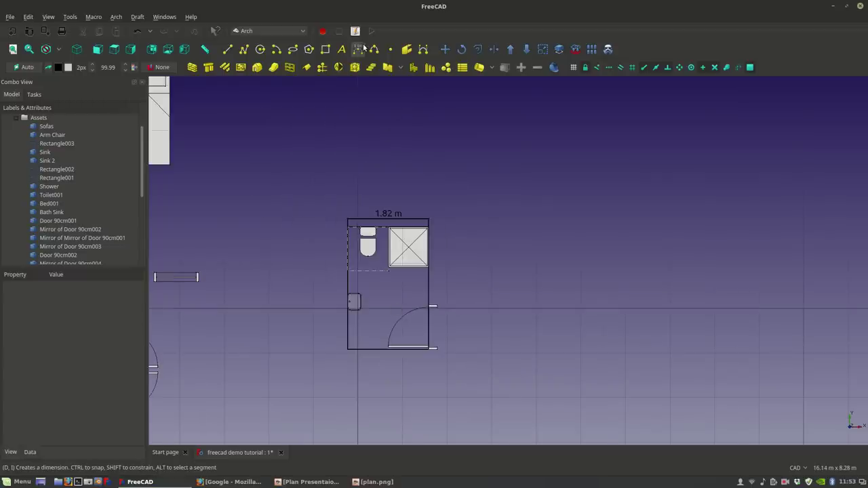
Step: Place a 2.75 m dimension between the bathroom's bottom-left and top-left corners, left of the wall
{"action": "left_click", "coordinate": [360, 49]}
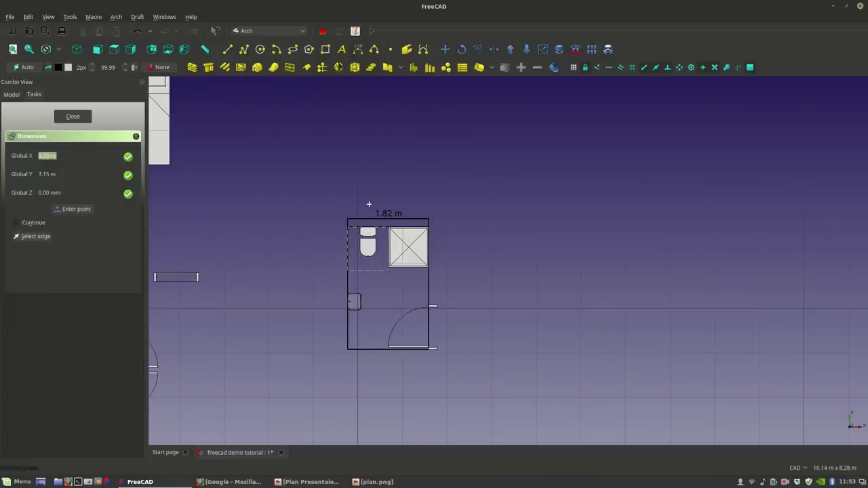
{"action": "left_click", "coordinate": [347, 348]}
{"action": "left_click", "coordinate": [349, 227]}
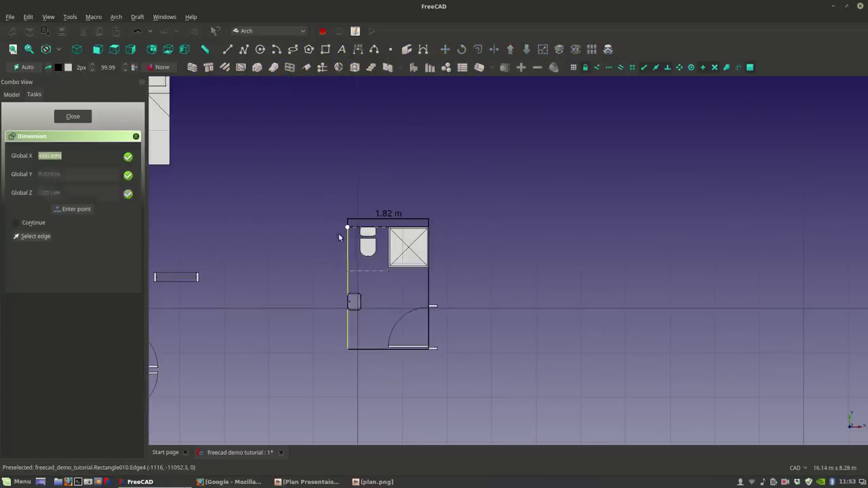
{"action": "left_click", "coordinate": [336, 240]}
{"action": "scroll", "coordinate": [353, 334], "scroll_direction": "up", "scroll_amount": 3}
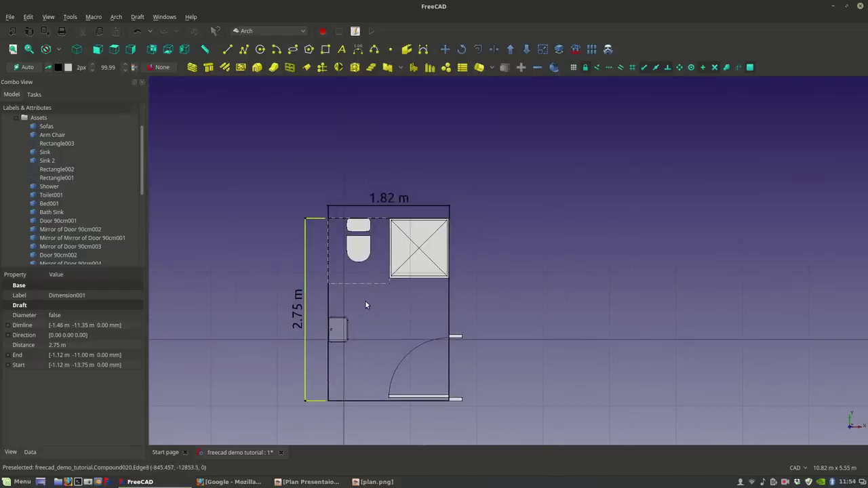
{"action": "scroll", "coordinate": [364, 347], "scroll_direction": "up", "scroll_amount": 2}
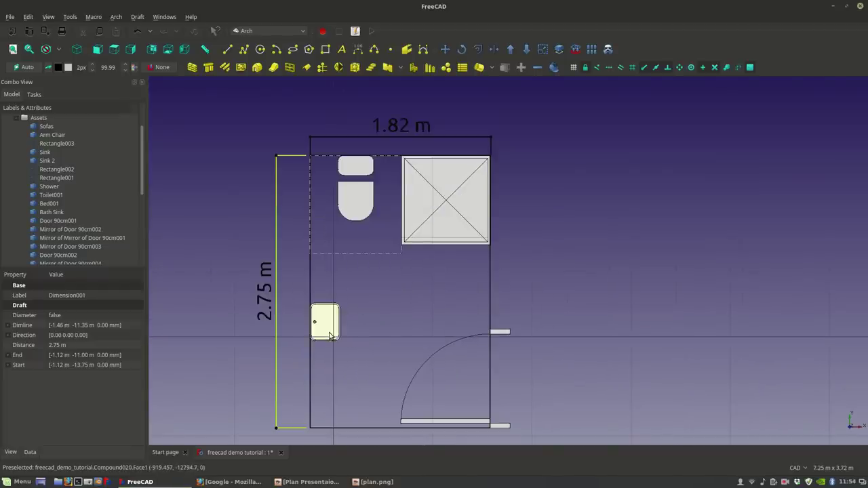
Step: Draw Rectangle012 from the left wall above the sink to below-right of it as a vanity counter
{"action": "scroll", "coordinate": [352, 346], "scroll_direction": "down", "scroll_amount": 2}
{"action": "scroll", "coordinate": [343, 346], "scroll_direction": "up", "scroll_amount": 4}
{"action": "middle_click_drag", "start_coordinate": [327, 333], "coordinate": [325, 334]}
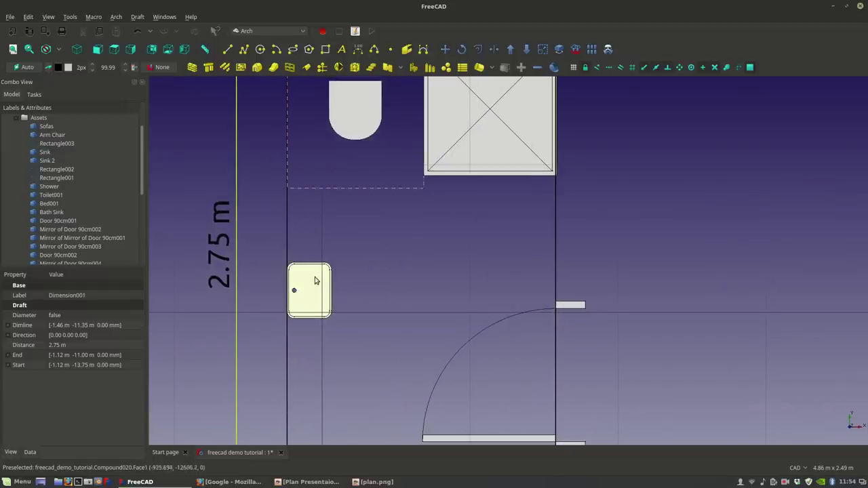
{"action": "left_click", "coordinate": [325, 49]}
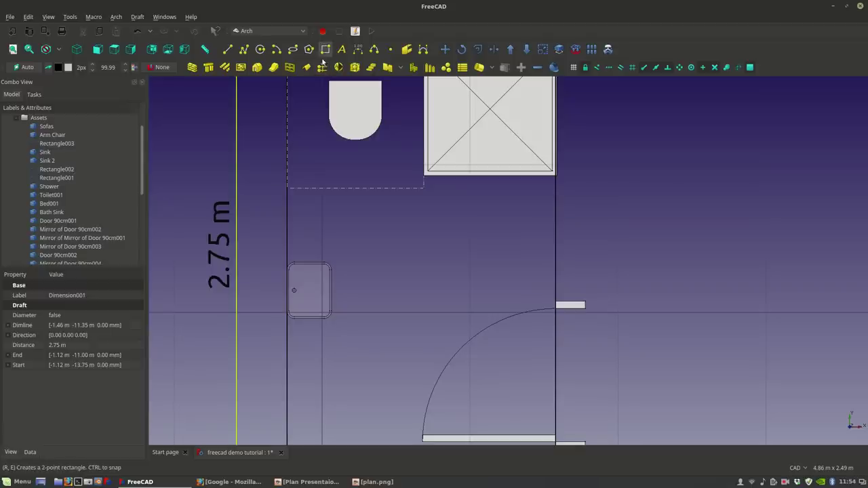
{"action": "left_click", "coordinate": [286, 244]}
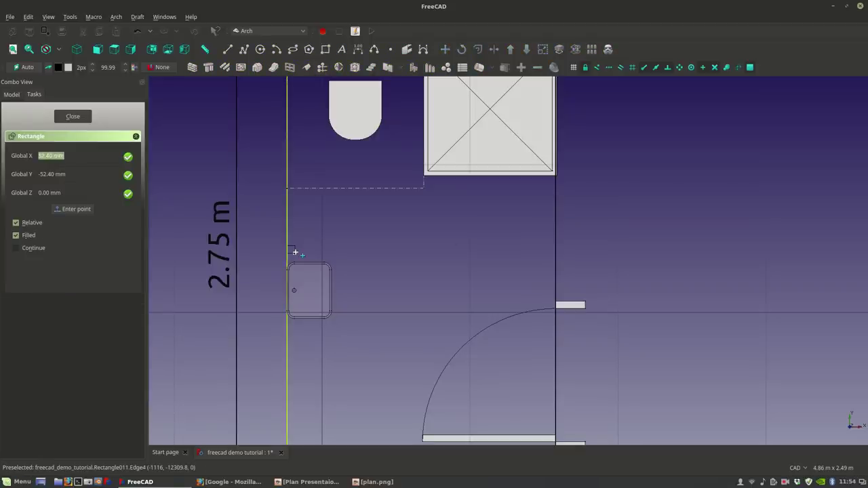
{"action": "left_click", "coordinate": [347, 340]}
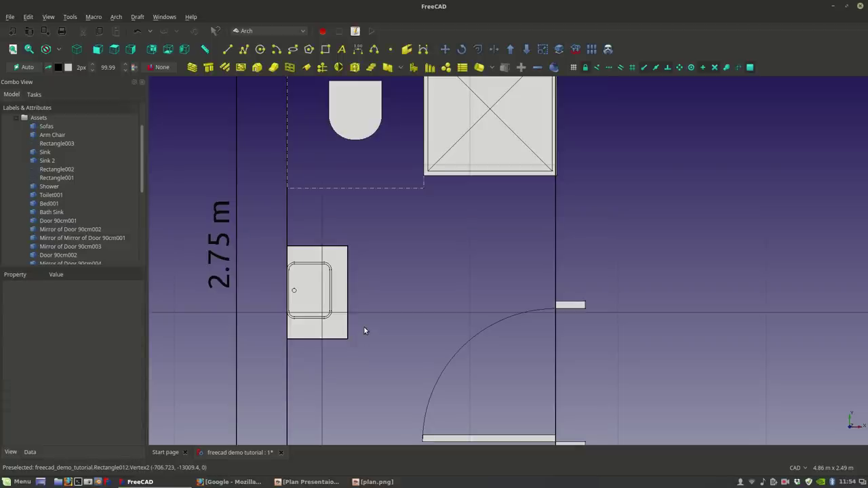
{"action": "scroll", "coordinate": [363, 329], "scroll_direction": "down", "scroll_amount": 4}
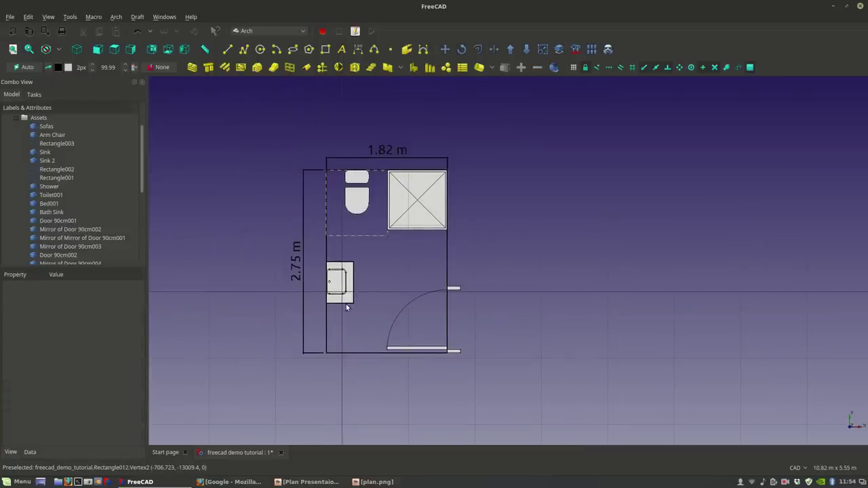
{"action": "scroll", "coordinate": [373, 310], "scroll_direction": "down", "scroll_amount": 2}
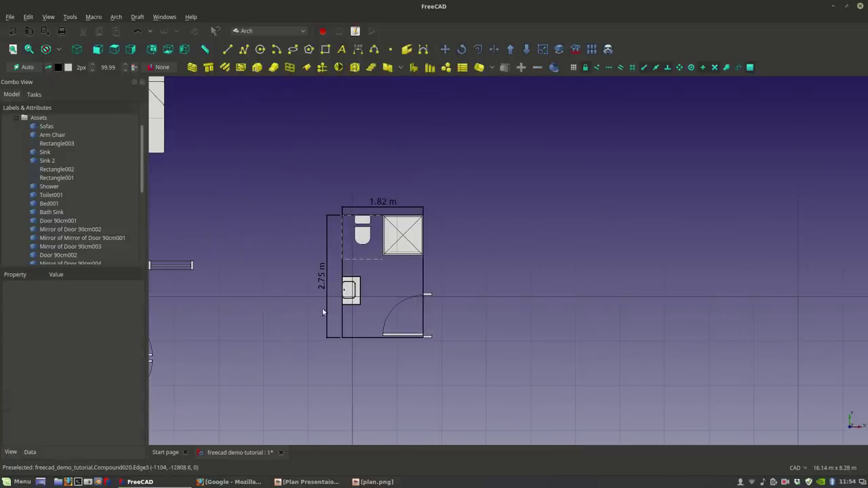
{"action": "scroll", "coordinate": [440, 278], "scroll_direction": "up", "scroll_amount": 4}
{"action": "scroll", "coordinate": [447, 305], "scroll_direction": "down", "scroll_amount": 2}
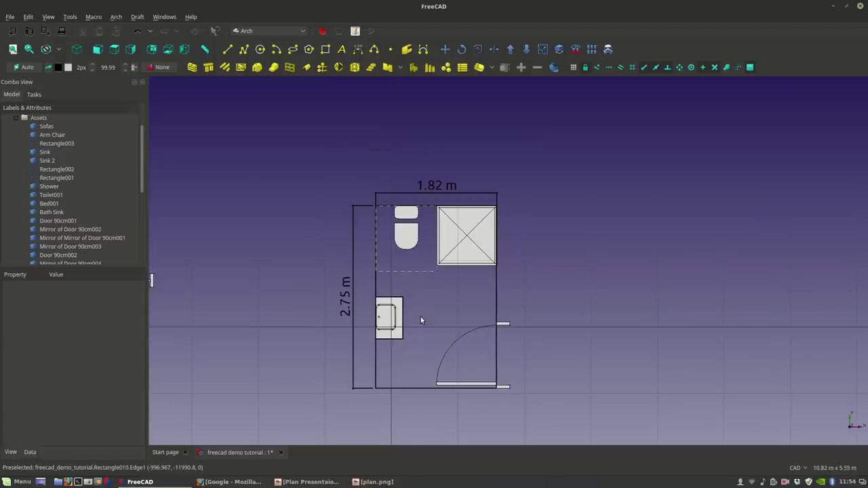
Step: Box-select the whole bathroom plan and copy it to the right with Draft Move
{"action": "middle_click_drag", "start_coordinate": [463, 338], "coordinate": [412, 301]}
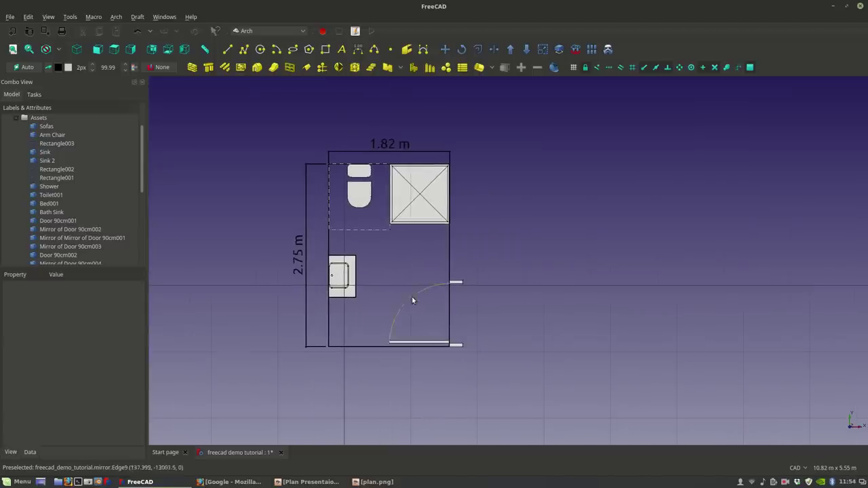
{"action": "left_click", "coordinate": [416, 210]}
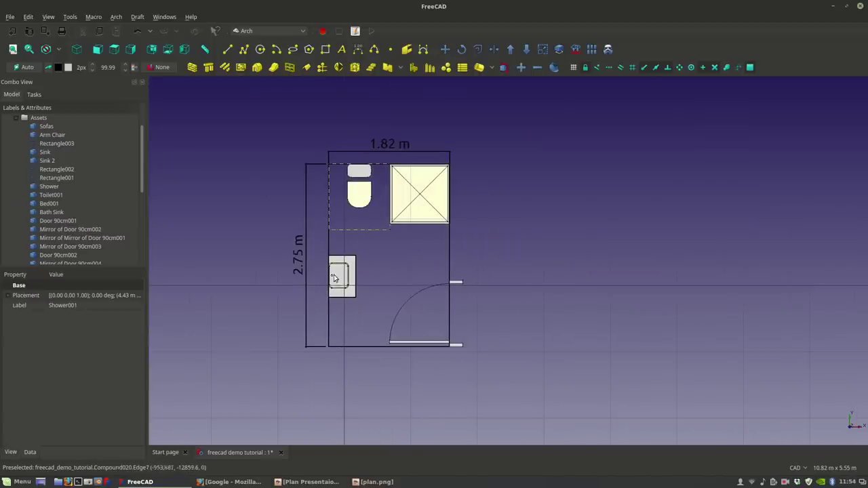
{"action": "left_click", "coordinate": [28, 16]}
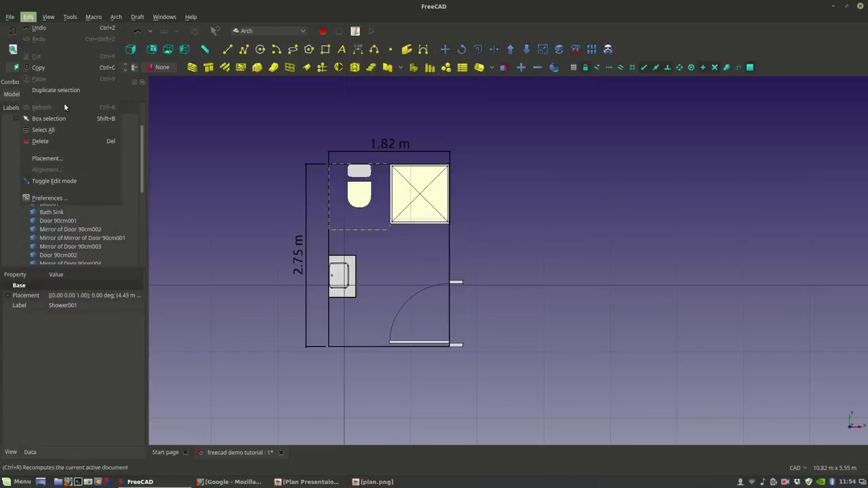
{"action": "left_click", "coordinate": [49, 118]}
{"action": "left_click_drag", "start_coordinate": [318, 158], "coordinate": [471, 366]}
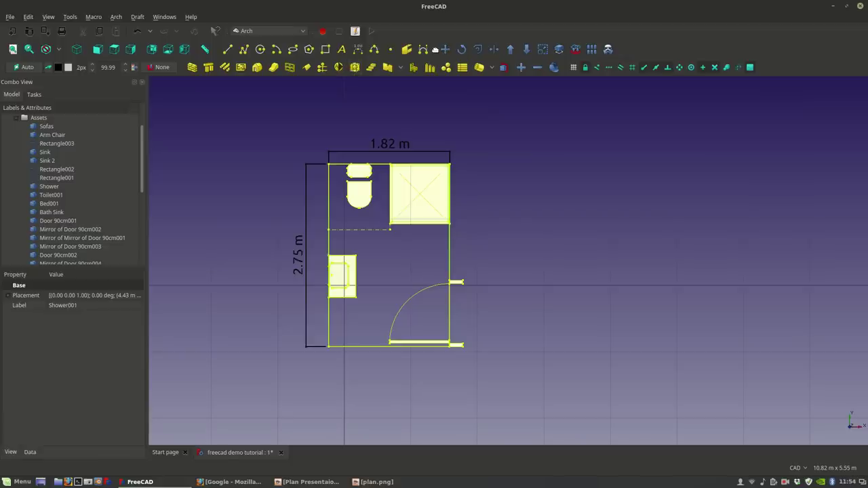
{"action": "left_click", "coordinate": [444, 48]}
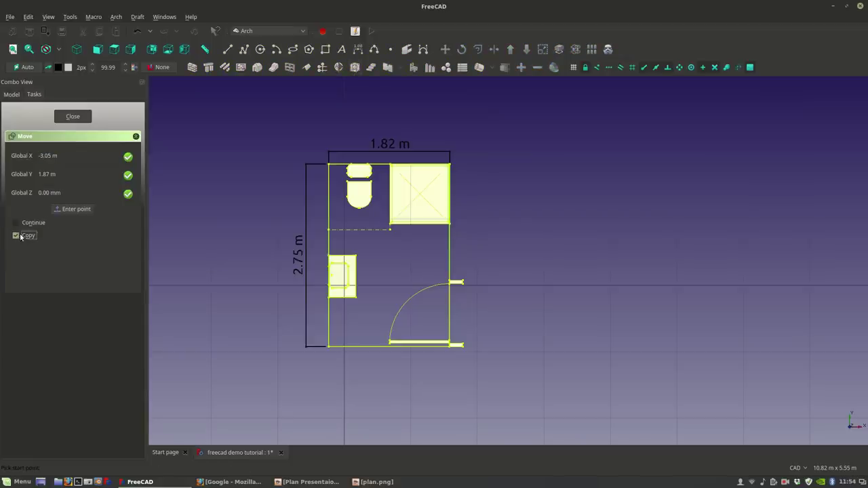
{"action": "left_click", "coordinate": [368, 300]}
{"action": "left_click", "coordinate": [638, 321]}
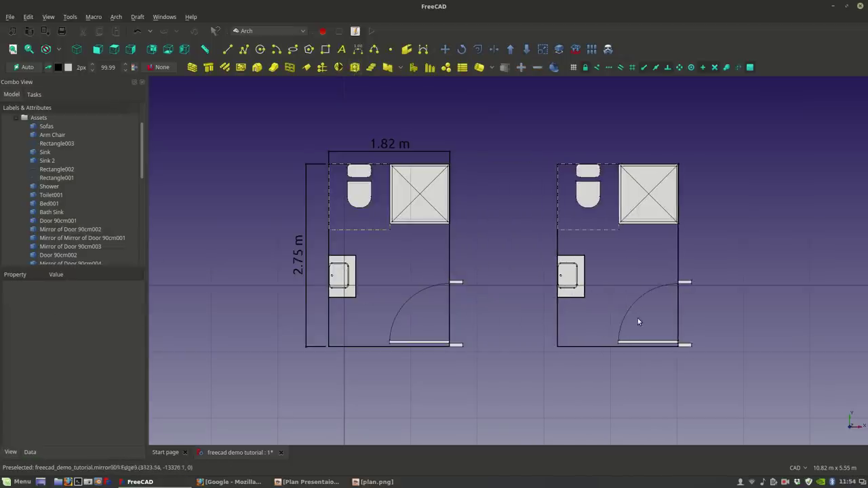
Step: Delete the door from the copied bathroom
{"action": "middle_click_drag", "start_coordinate": [715, 316], "coordinate": [637, 304]}
{"action": "scroll", "coordinate": [613, 291], "scroll_direction": "up", "scroll_amount": 3}
{"action": "scroll", "coordinate": [590, 285], "scroll_direction": "down", "scroll_amount": 3}
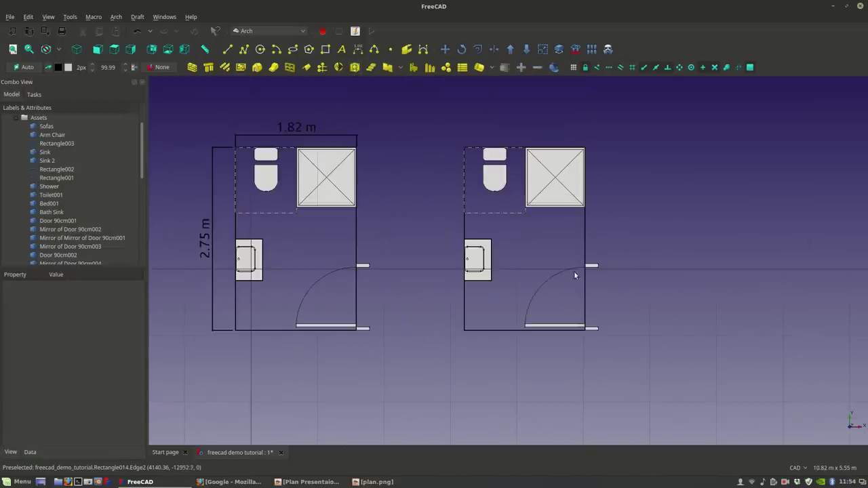
{"action": "left_click", "coordinate": [567, 270]}
{"action": "key", "text": "Delete"}
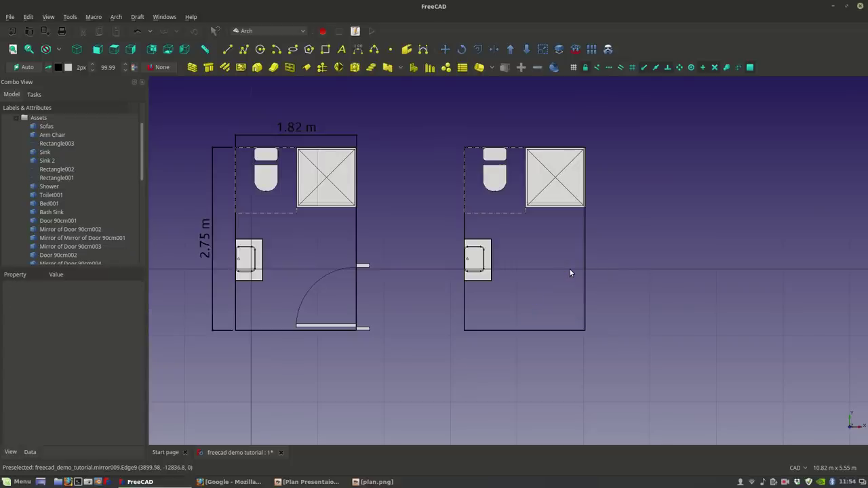
{"action": "scroll", "coordinate": [627, 263], "scroll_direction": "down", "scroll_amount": 7}
{"action": "scroll", "coordinate": [309, 290], "scroll_direction": "up", "scroll_amount": 4}
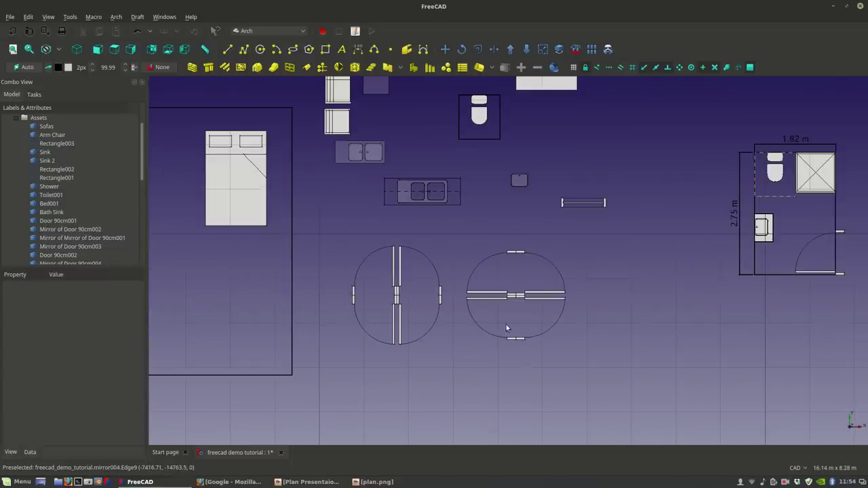
Step: Copy Door 90cm002 to the duplicated bathroom's bottom-right corner
{"action": "scroll", "coordinate": [402, 282], "scroll_direction": "up", "scroll_amount": 2}
{"action": "left_click", "coordinate": [394, 282]}
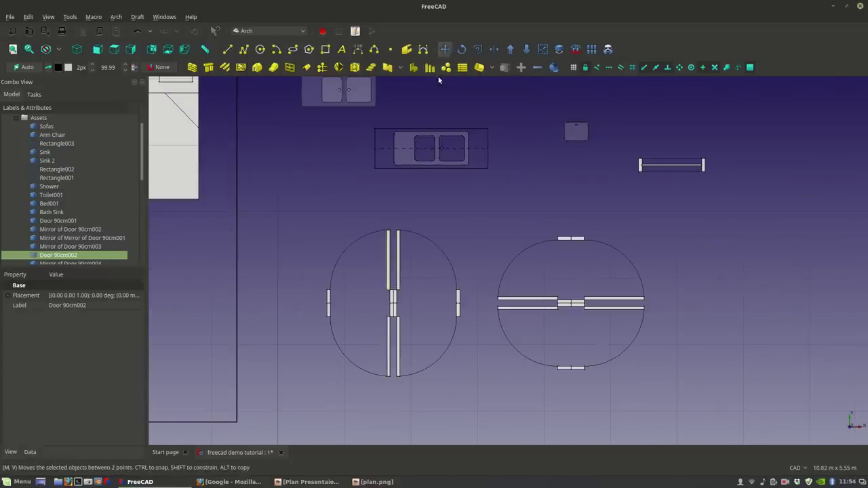
{"action": "left_click", "coordinate": [445, 49]}
{"action": "scroll", "coordinate": [397, 303], "scroll_direction": "up", "scroll_amount": 4}
{"action": "left_click", "coordinate": [401, 305]}
{"action": "scroll", "coordinate": [376, 305], "scroll_direction": "down", "scroll_amount": 4}
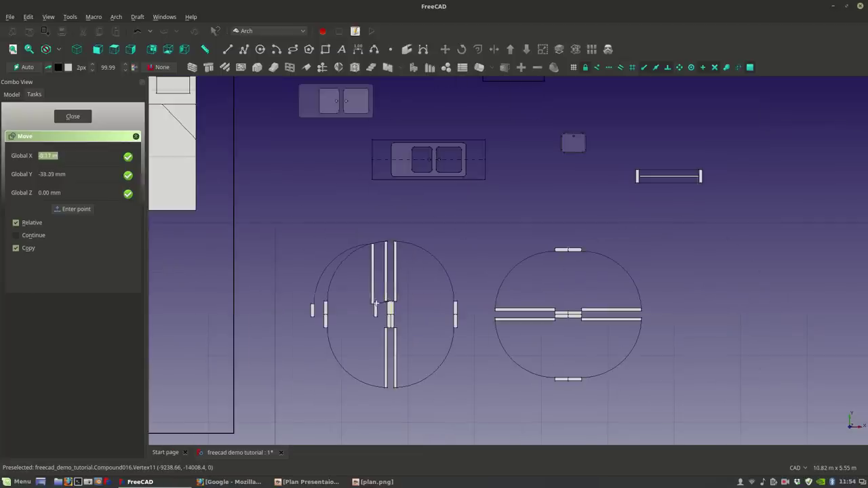
{"action": "scroll", "coordinate": [320, 368], "scroll_direction": "down", "scroll_amount": 5}
{"action": "scroll", "coordinate": [619, 370], "scroll_direction": "up", "scroll_amount": 6}
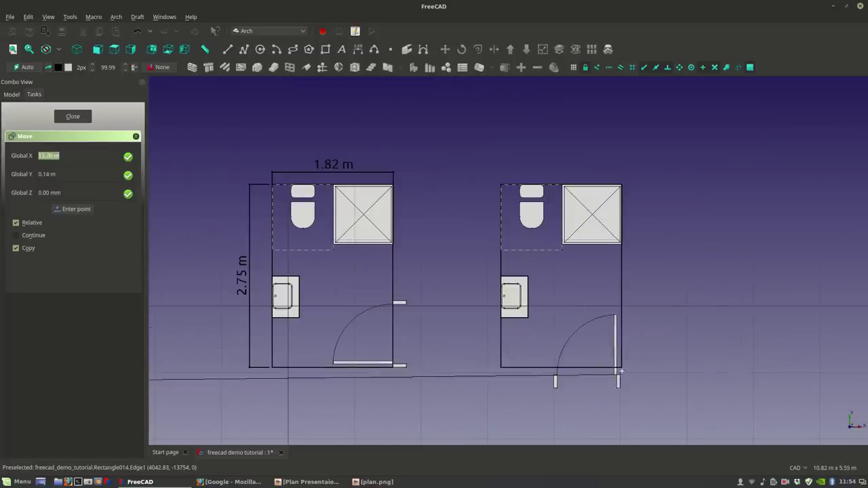
{"action": "scroll", "coordinate": [620, 370], "scroll_direction": "up", "scroll_amount": 5}
{"action": "left_click", "coordinate": [621, 360]}
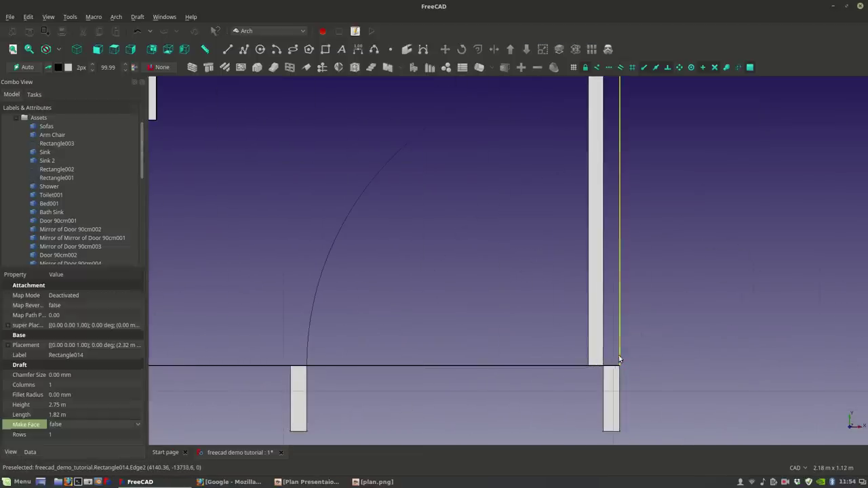
Step: Pan the bathrooms closer together, select the left bathroom's toilet, then clear the selection
{"action": "scroll", "coordinate": [620, 360], "scroll_direction": "down", "scroll_amount": 6}
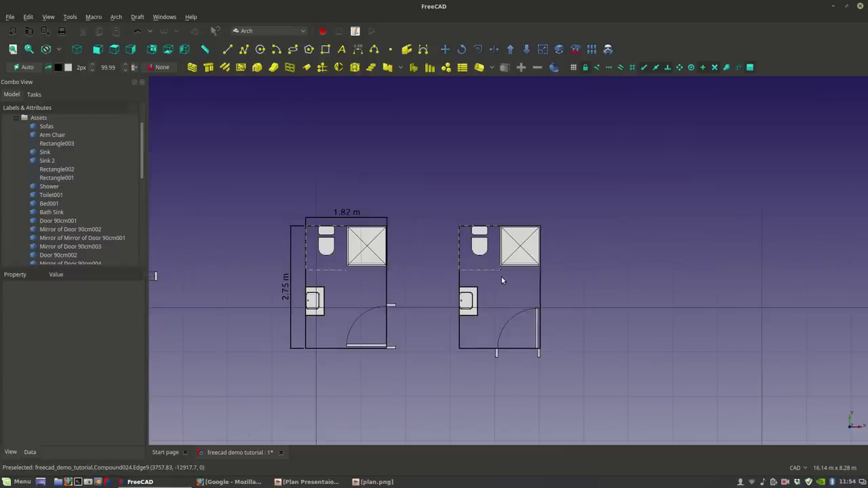
{"action": "scroll", "coordinate": [501, 278], "scroll_direction": "up", "scroll_amount": 4}
{"action": "scroll", "coordinate": [502, 281], "scroll_direction": "down", "scroll_amount": 5}
{"action": "scroll", "coordinate": [552, 293], "scroll_direction": "up", "scroll_amount": 1}
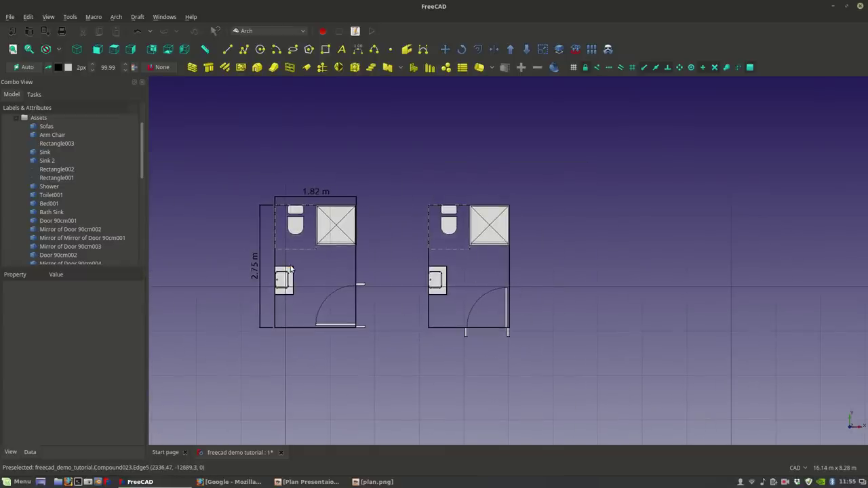
{"action": "scroll", "coordinate": [290, 269], "scroll_direction": "down", "scroll_amount": 3}
{"action": "scroll", "coordinate": [361, 266], "scroll_direction": "up", "scroll_amount": 3}
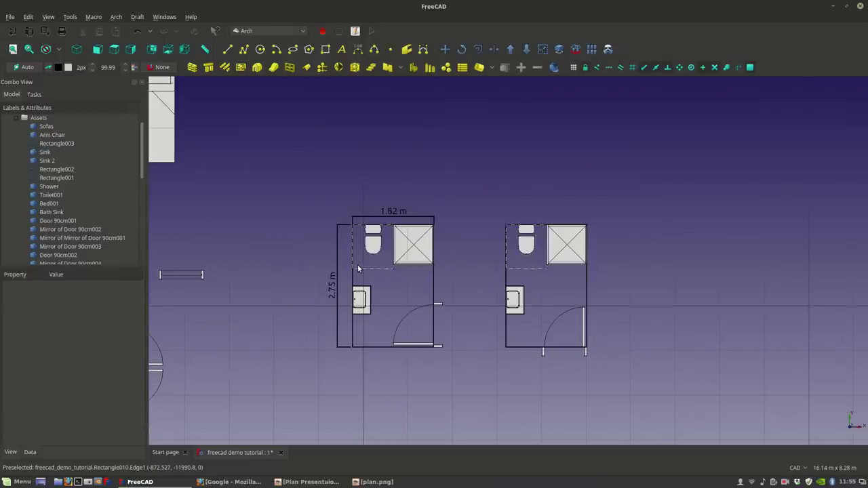
{"action": "scroll", "coordinate": [358, 268], "scroll_direction": "down", "scroll_amount": 3}
{"action": "middle_click_drag", "start_coordinate": [388, 281], "coordinate": [520, 274]}
{"action": "scroll", "coordinate": [571, 272], "scroll_direction": "up", "scroll_amount": 4}
{"action": "left_click", "coordinate": [472, 215]}
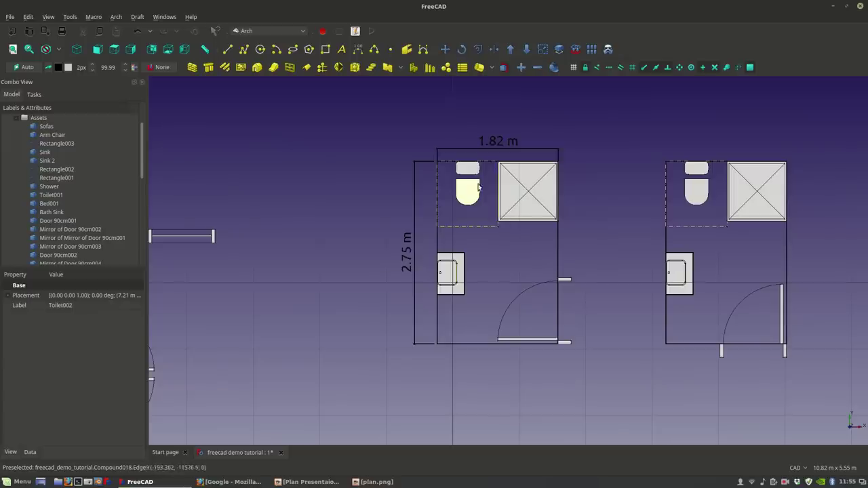
{"action": "left_click", "coordinate": [410, 195]}
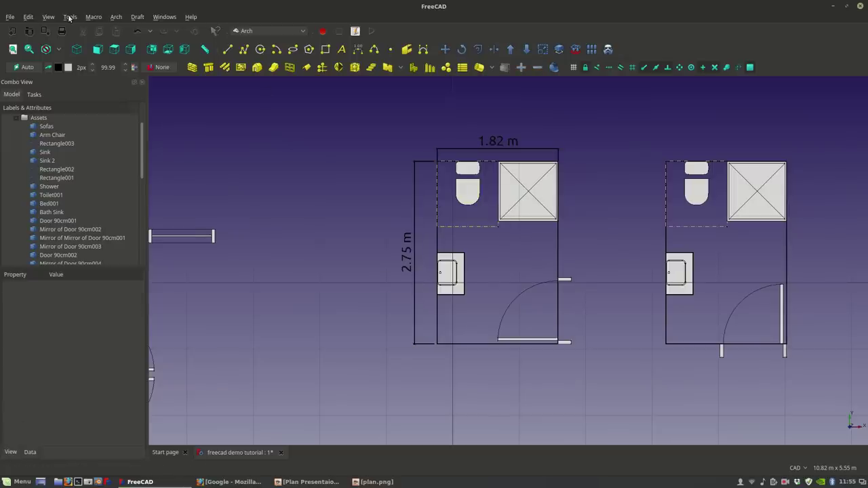
Step: Box-select the left bathroom and start a move, then cancel it and clear the selection
{"action": "left_click", "coordinate": [48, 16]}
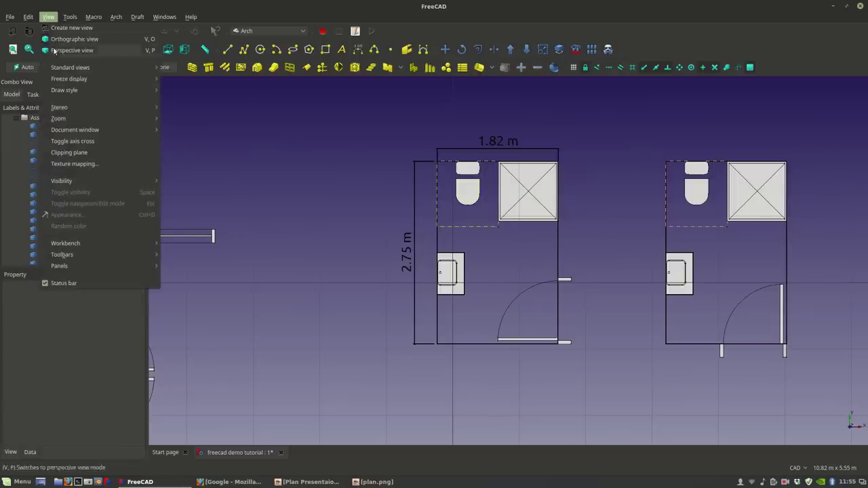
{"action": "mouse_move", "coordinate": [71, 16]}
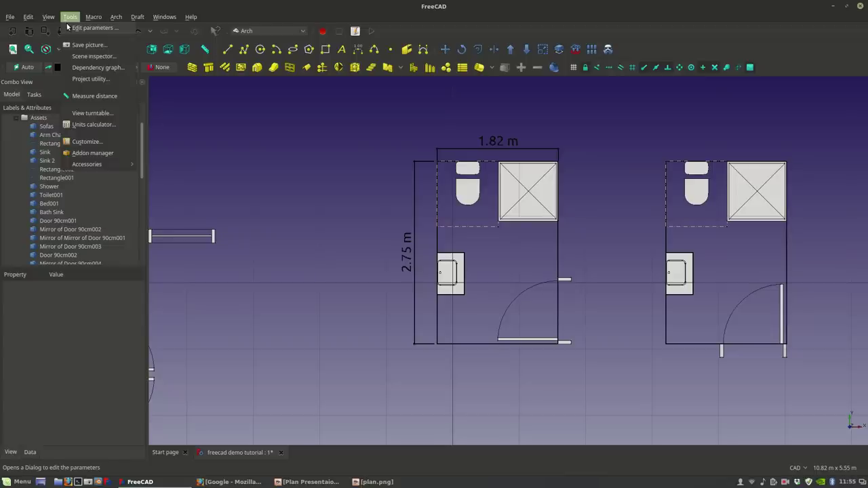
{"action": "left_click", "coordinate": [443, 182]}
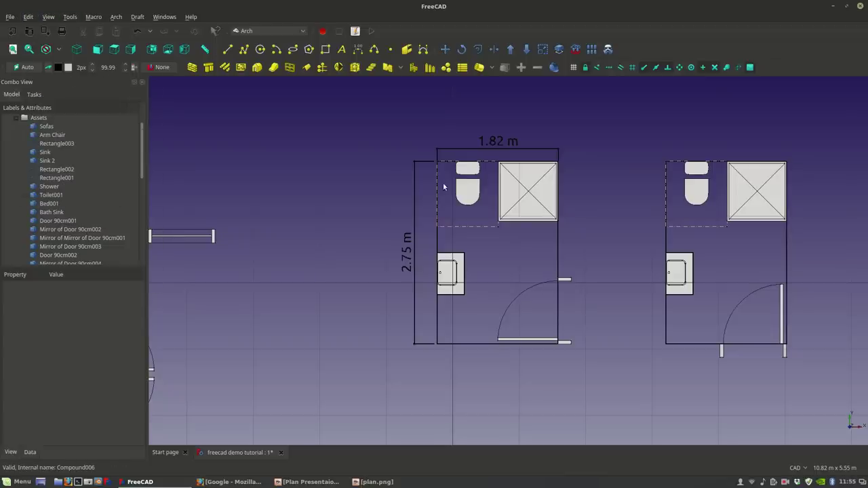
{"action": "left_click_drag", "start_coordinate": [427, 158], "coordinate": [585, 378]}
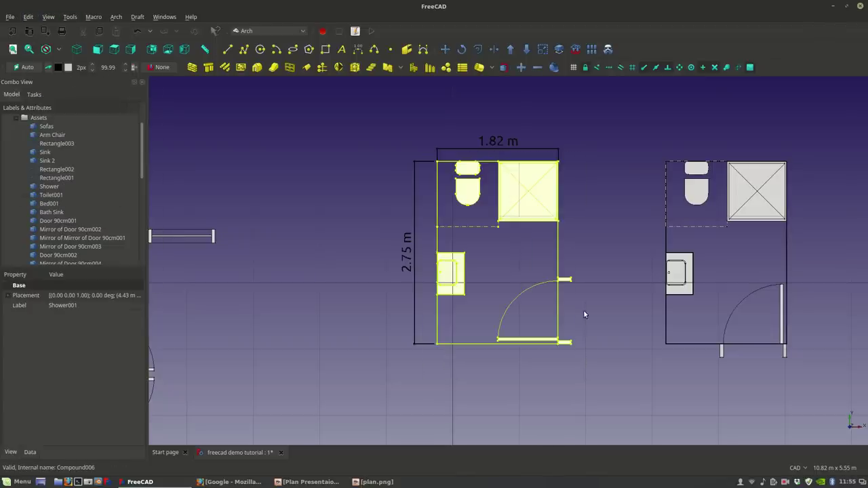
{"action": "left_click", "coordinate": [444, 49]}
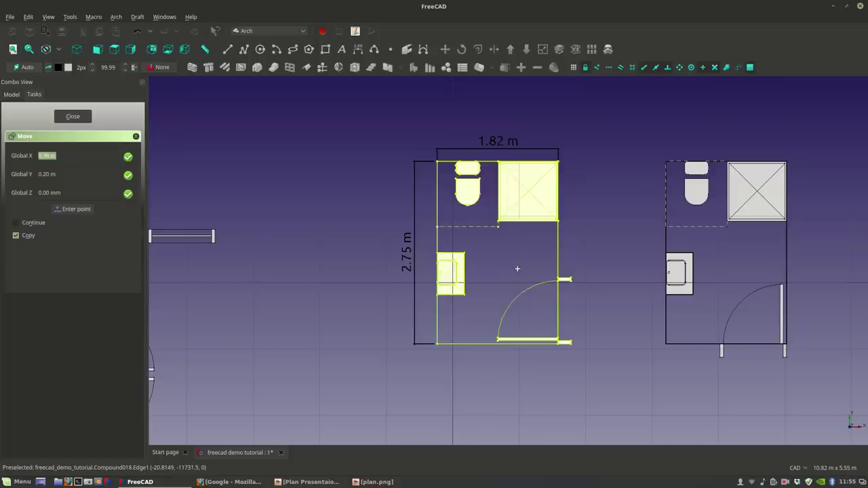
{"action": "left_click", "coordinate": [519, 267]}
{"action": "scroll", "coordinate": [488, 290], "scroll_direction": "down", "scroll_amount": 6}
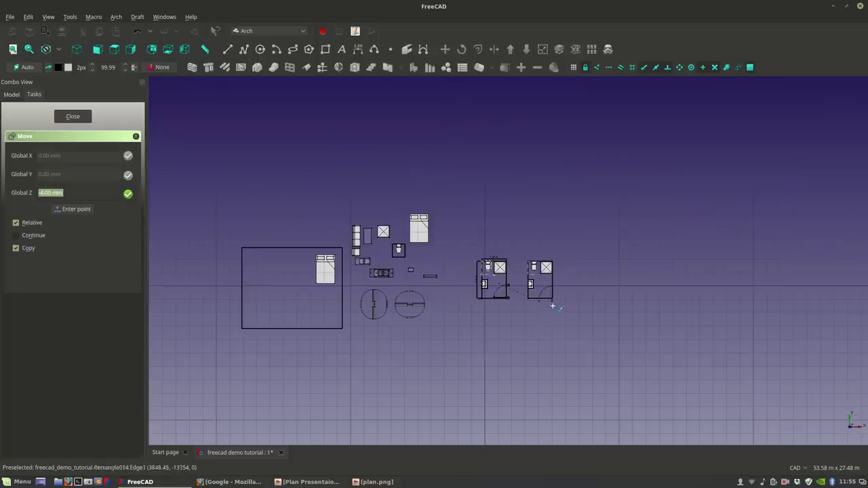
{"action": "key", "text": "Return"}
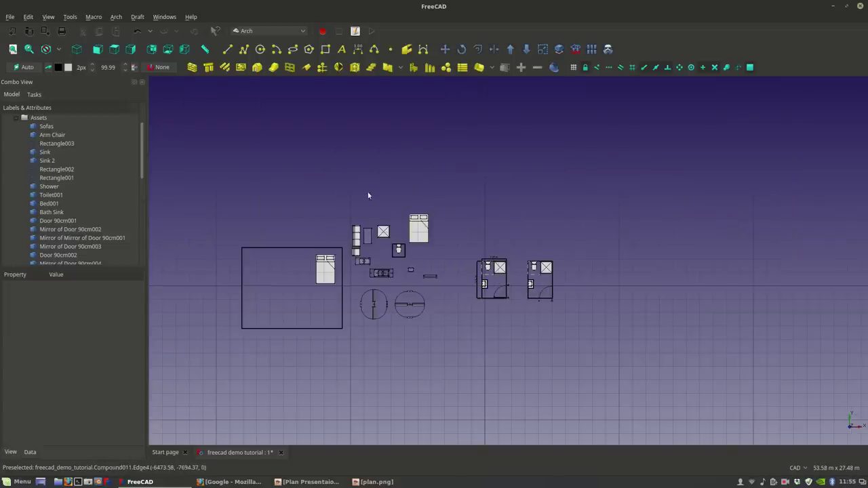
{"action": "scroll", "coordinate": [64, 212], "scroll_direction": "down", "scroll_amount": 10}
{"action": "left_click", "coordinate": [47, 255]}
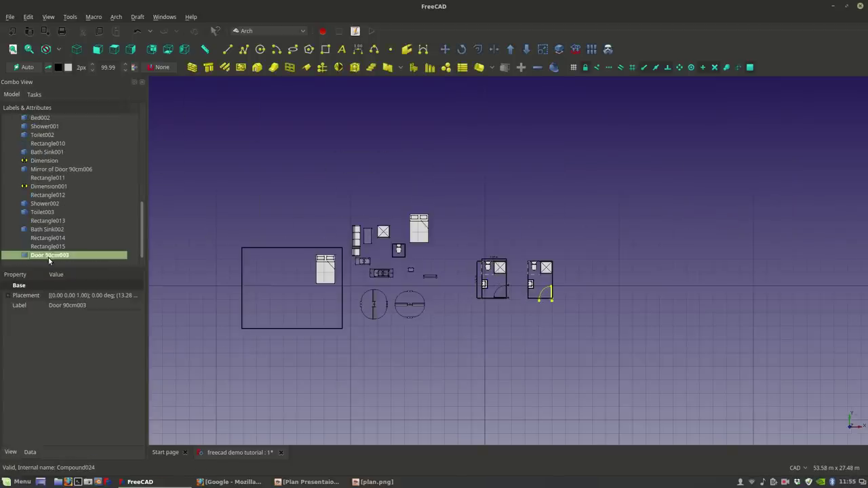
{"action": "left_click", "coordinate": [530, 218]}
{"action": "scroll", "coordinate": [503, 288], "scroll_direction": "up", "scroll_amount": 3}
{"action": "scroll", "coordinate": [503, 285], "scroll_direction": "up", "scroll_amount": 4}
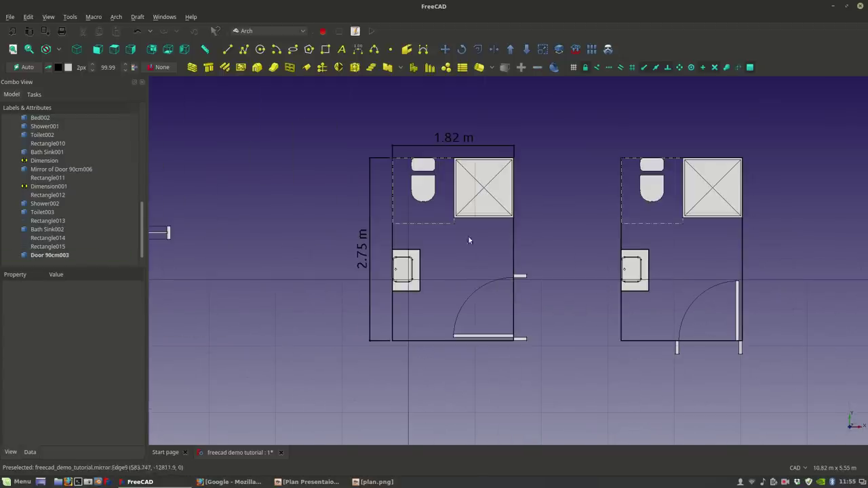
Step: Box-select every piece of the left bathroom and copy it, using the shower corner as base
{"action": "left_click", "coordinate": [47, 17]}
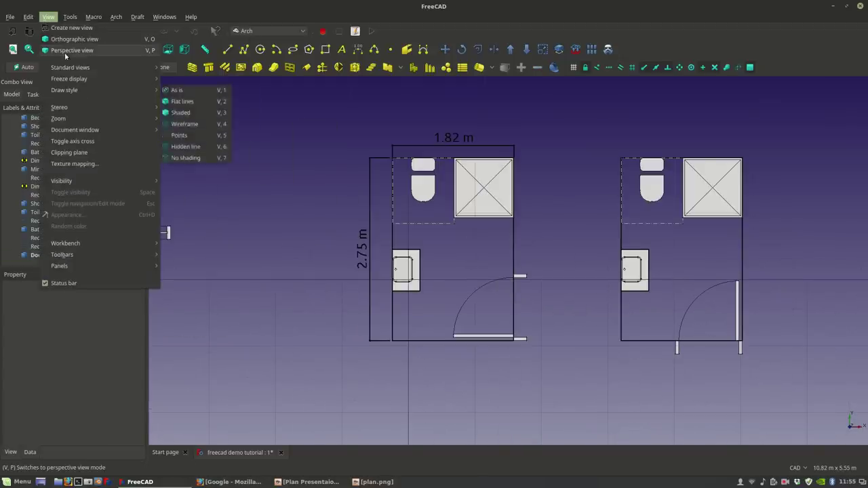
{"action": "mouse_move", "coordinate": [30, 17]}
{"action": "left_click", "coordinate": [47, 118]}
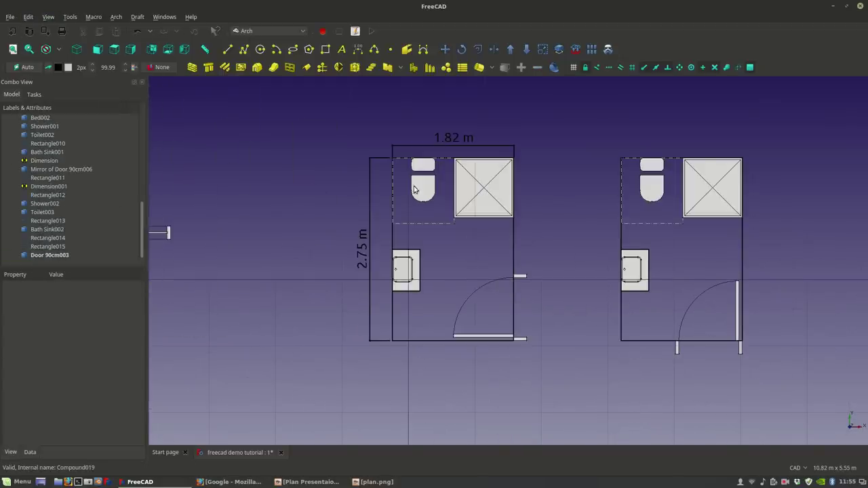
{"action": "left_click_drag", "start_coordinate": [383, 150], "coordinate": [542, 364]}
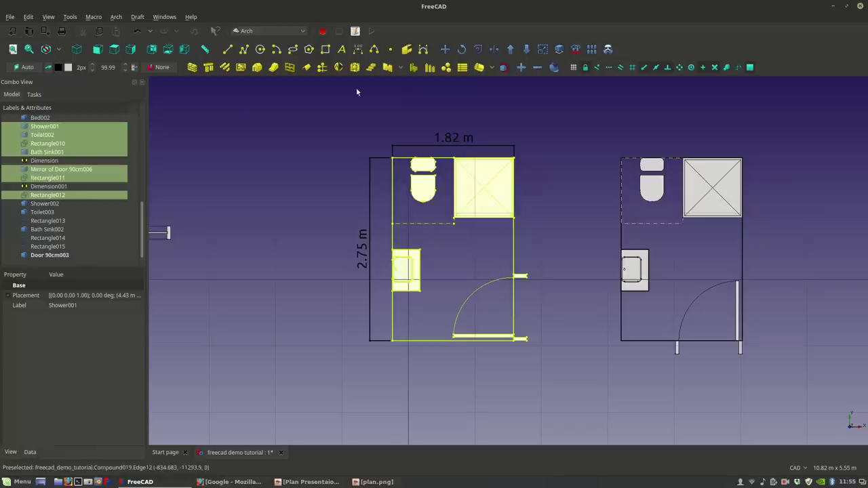
{"action": "left_click", "coordinate": [445, 50]}
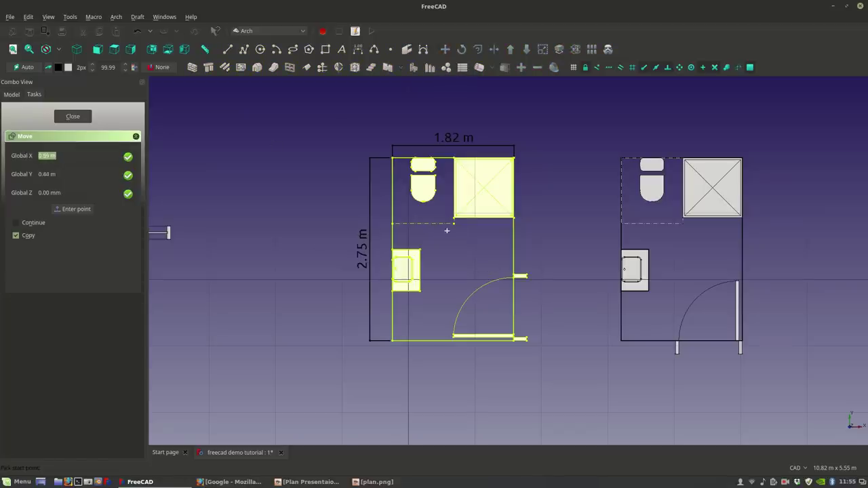
{"action": "left_click", "coordinate": [503, 158]}
{"action": "scroll", "coordinate": [505, 163], "scroll_direction": "down", "scroll_amount": 5}
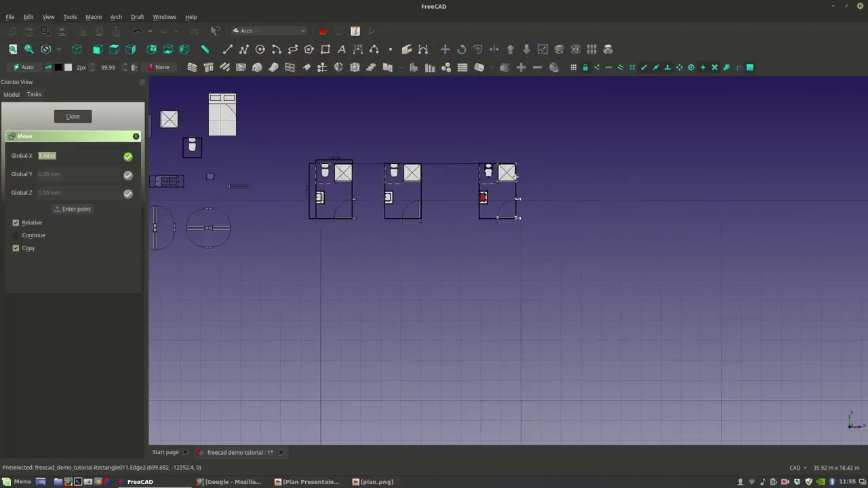
{"action": "left_click", "coordinate": [516, 176]}
{"action": "scroll", "coordinate": [334, 126], "scroll_direction": "up", "scroll_amount": 5}
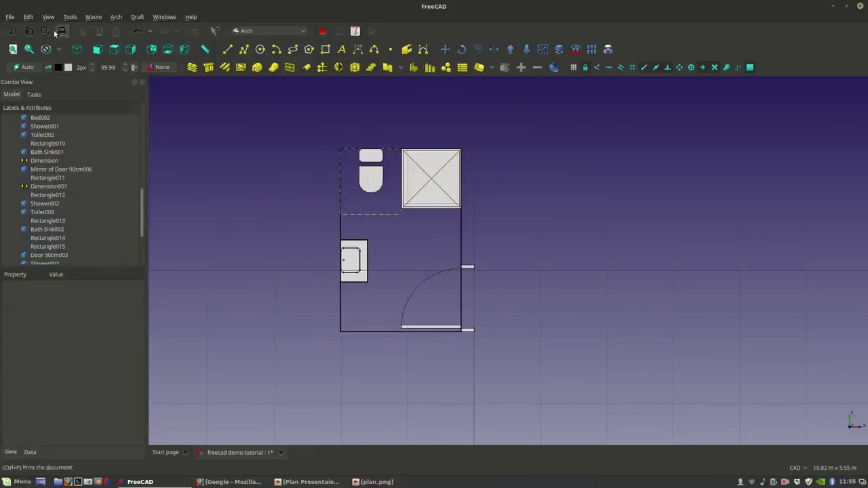
Step: Box-select all the bathroom objects and switch to the Part workbench
{"action": "left_click", "coordinate": [28, 16]}
{"action": "left_click", "coordinate": [20, 118]}
{"action": "left_click_drag", "start_coordinate": [287, 103], "coordinate": [529, 387]}
{"action": "left_click", "coordinate": [48, 16]}
{"action": "mouse_move", "coordinate": [190, 17]}
{"action": "left_click", "coordinate": [271, 3]}
{"action": "left_click", "coordinate": [275, 31]}
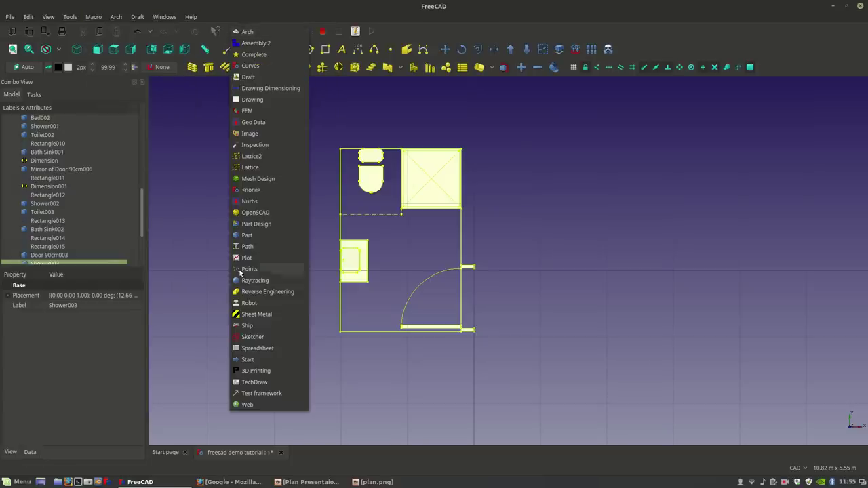
{"action": "left_click", "coordinate": [260, 234]}
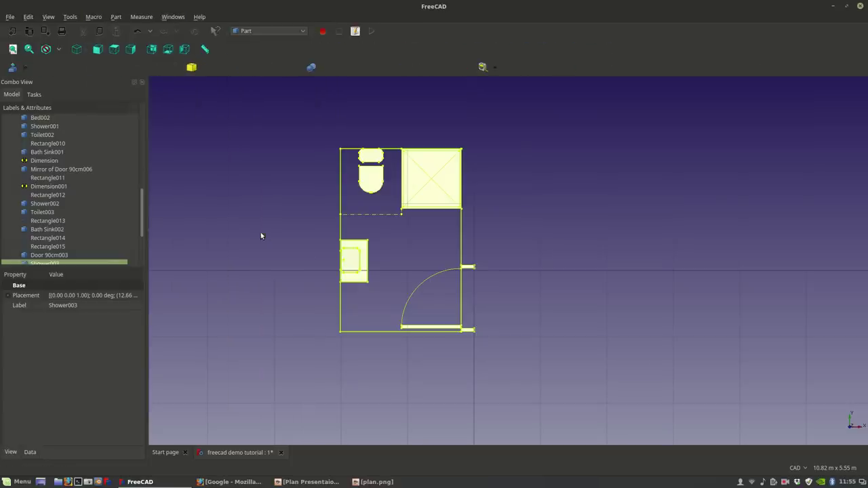
Step: Make a compound of the selected pieces and select the new Compound028
{"action": "left_click", "coordinate": [120, 16]}
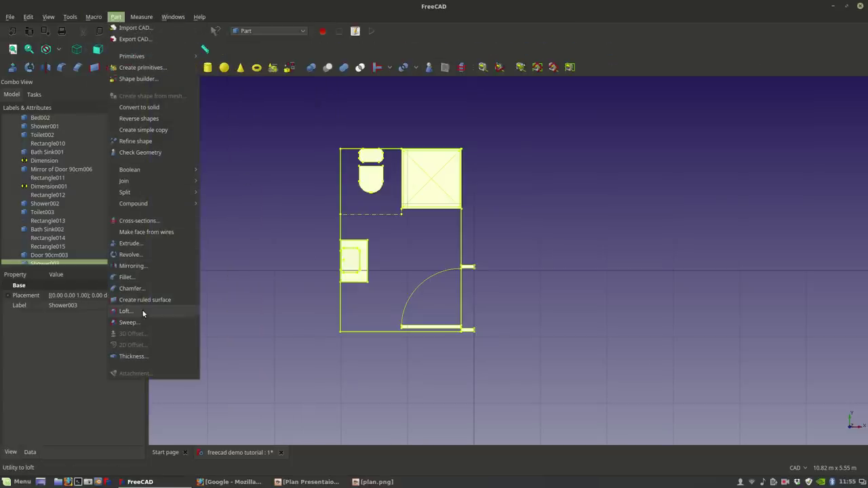
{"action": "mouse_move", "coordinate": [158, 206]}
{"action": "left_click", "coordinate": [234, 203]}
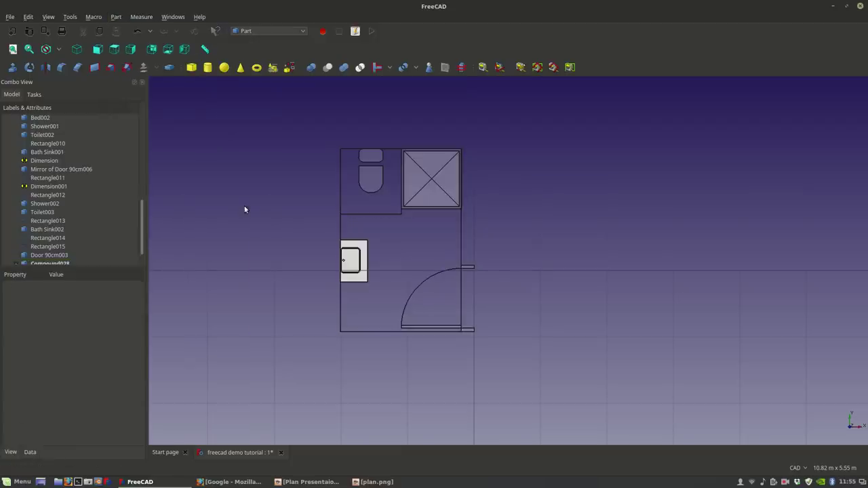
{"action": "scroll", "coordinate": [410, 224], "scroll_direction": "up", "scroll_amount": 2}
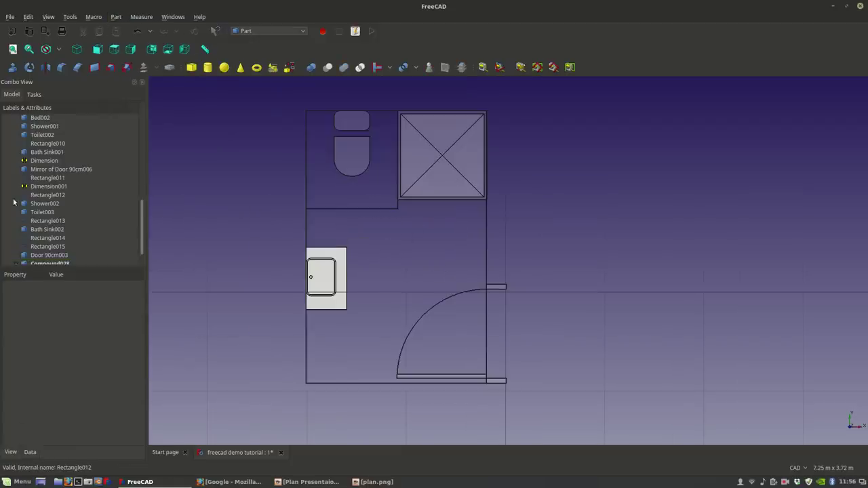
{"action": "left_click", "coordinate": [41, 255]}
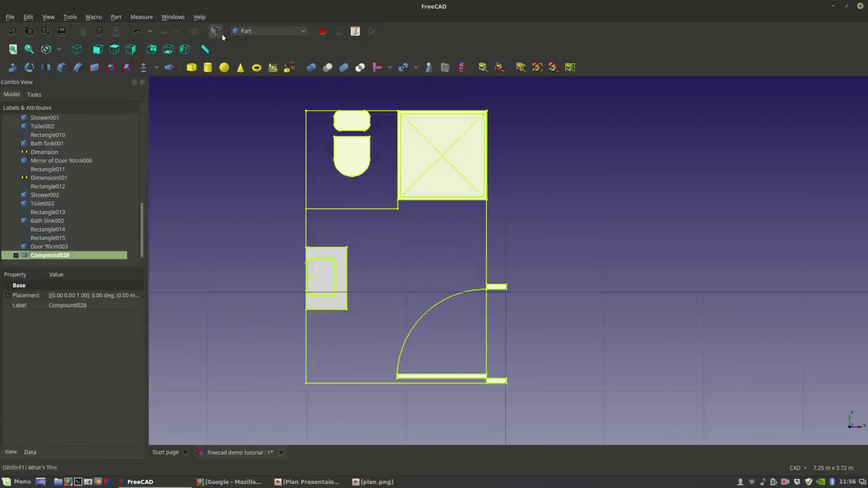
Step: Return to the Arch workbench and start a Draft Move copy of the compound
{"action": "left_click", "coordinate": [268, 31]}
{"action": "left_click", "coordinate": [250, 5]}
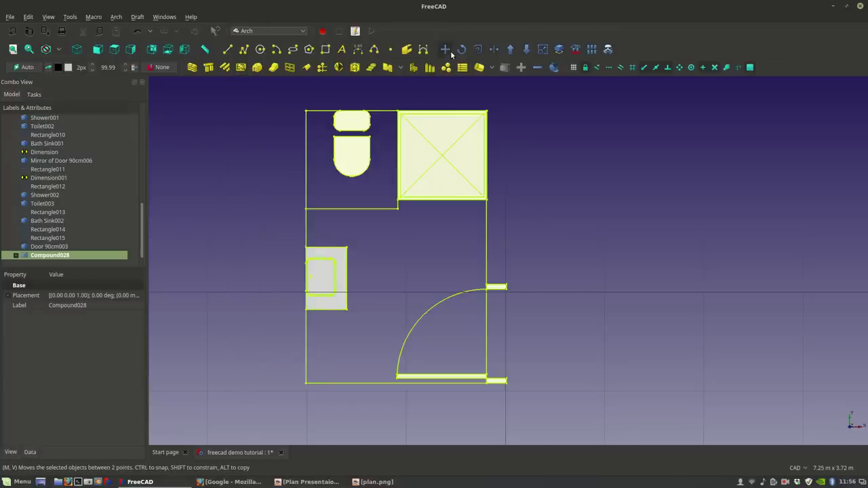
{"action": "left_click", "coordinate": [448, 51]}
{"action": "scroll", "coordinate": [458, 177], "scroll_direction": "down", "scroll_amount": 5}
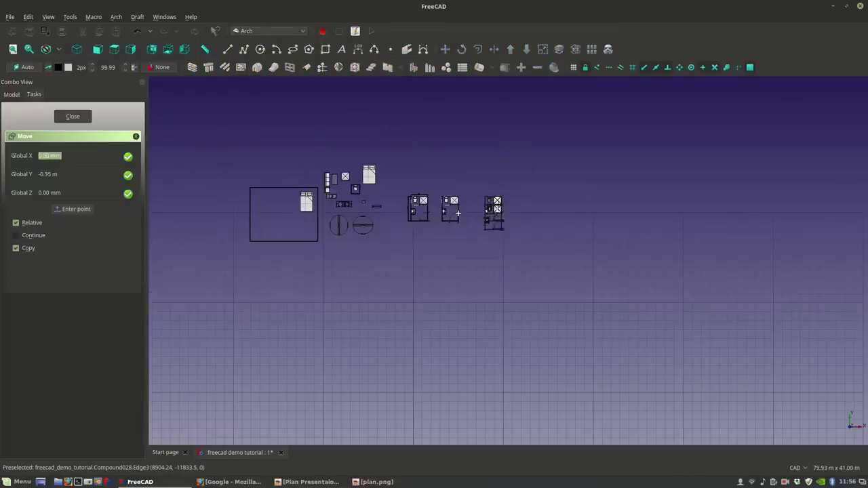
{"action": "scroll", "coordinate": [780, 251], "scroll_direction": "down", "scroll_amount": 2}
{"action": "scroll", "coordinate": [637, 241], "scroll_direction": "up", "scroll_amount": 5}
Step: Place the bathroom compound copy inside the walled room
{"action": "scroll", "coordinate": [637, 241], "scroll_direction": "up", "scroll_amount": 3}
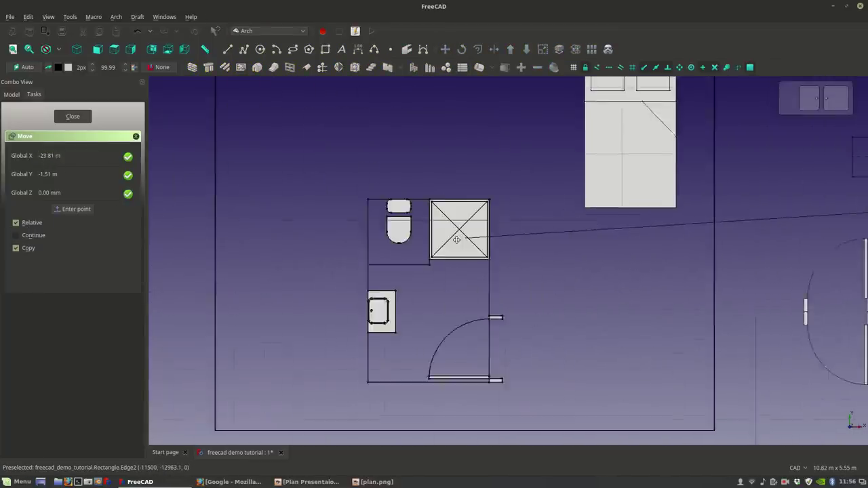
{"action": "scroll", "coordinate": [475, 224], "scroll_direction": "down", "scroll_amount": 3}
{"action": "left_click", "coordinate": [417, 207]}
{"action": "scroll", "coordinate": [417, 207], "scroll_direction": "down", "scroll_amount": 3}
{"action": "scroll", "coordinate": [661, 207], "scroll_direction": "up", "scroll_amount": 5}
{"action": "scroll", "coordinate": [398, 262], "scroll_direction": "down", "scroll_amount": 2}
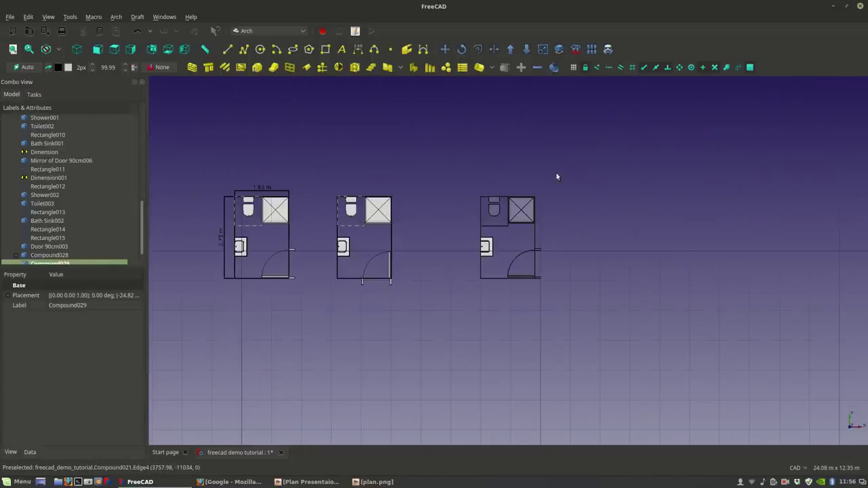
{"action": "scroll", "coordinate": [581, 244], "scroll_direction": "up", "scroll_amount": 2}
{"action": "scroll", "coordinate": [515, 244], "scroll_direction": "down", "scroll_amount": 2}
{"action": "scroll", "coordinate": [407, 204], "scroll_direction": "up", "scroll_amount": 2}
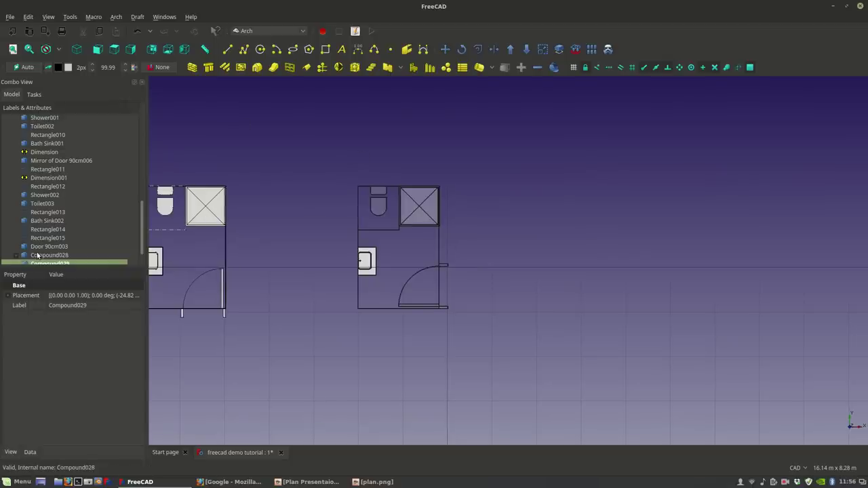
Step: Delete the original Compound028 together with all its child parts
{"action": "left_click", "coordinate": [39, 255]}
{"action": "left_click", "coordinate": [16, 255]}
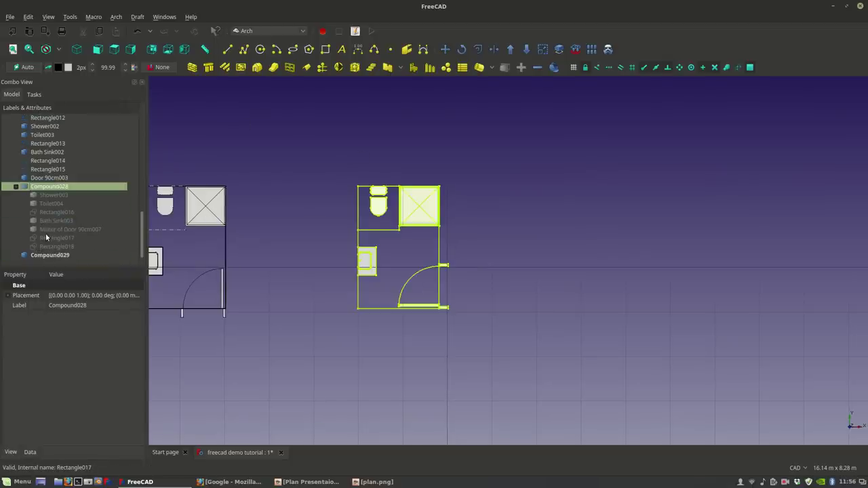
{"action": "left_click", "coordinate": [45, 250], "text": "shift"}
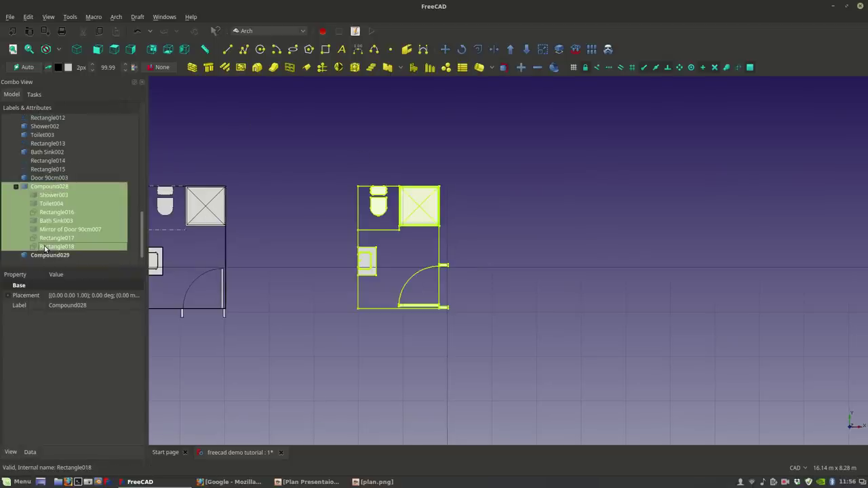
{"action": "key", "text": "Delete"}
{"action": "scroll", "coordinate": [359, 313], "scroll_direction": "down", "scroll_amount": 6}
{"action": "scroll", "coordinate": [432, 297], "scroll_direction": "up", "scroll_amount": 3}
{"action": "scroll", "coordinate": [432, 297], "scroll_direction": "up", "scroll_amount": 6}
Step: Raise the room rectangle's Line Width from 2.00 to 4.00 in its View properties
{"action": "scroll", "coordinate": [351, 324], "scroll_direction": "down", "scroll_amount": 4}
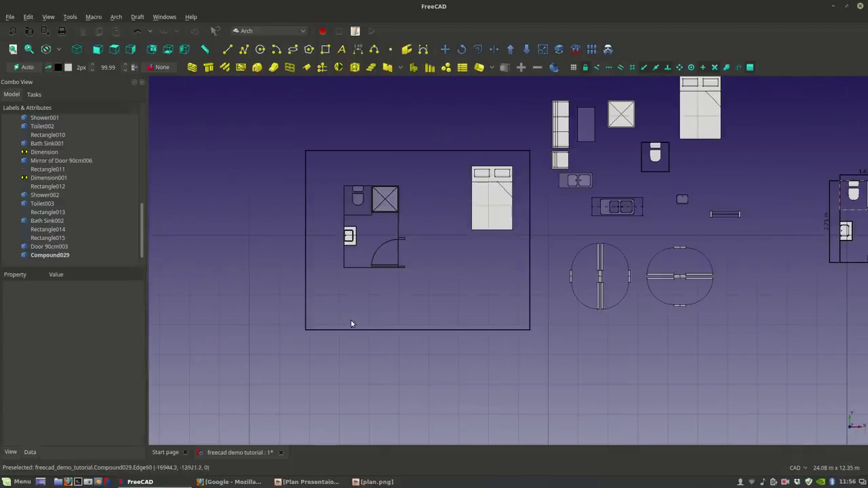
{"action": "left_click", "coordinate": [347, 330]}
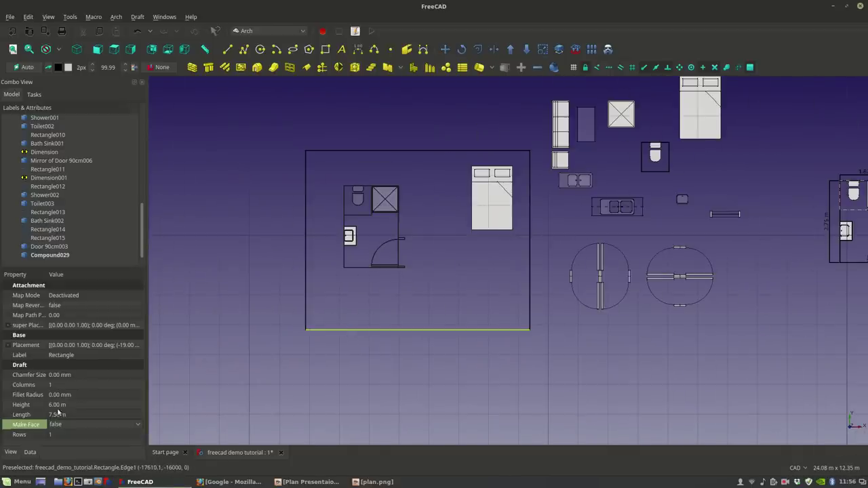
{"action": "left_click", "coordinate": [8, 453]}
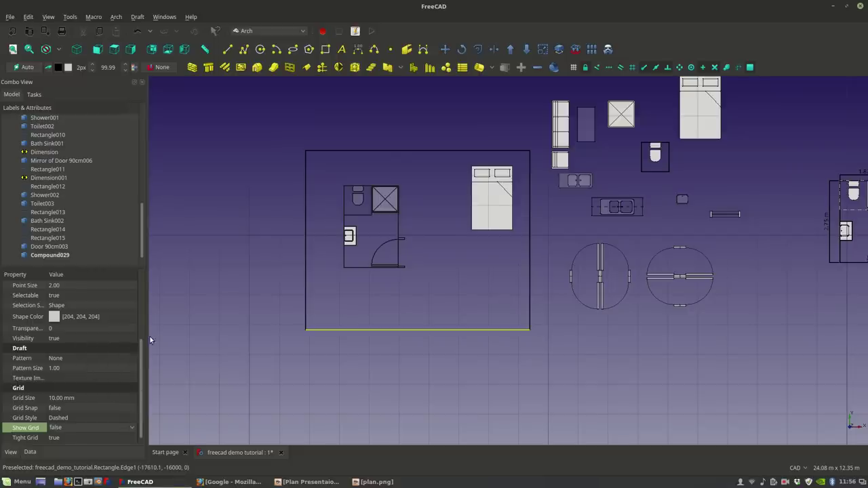
{"action": "left_click_drag", "start_coordinate": [141, 345], "coordinate": [142, 309]}
{"action": "left_click", "coordinate": [95, 347]}
{"action": "scroll", "coordinate": [95, 349], "scroll_direction": "up", "scroll_amount": 1}
{"action": "scroll", "coordinate": [97, 349], "scroll_direction": "up", "scroll_amount": 1}
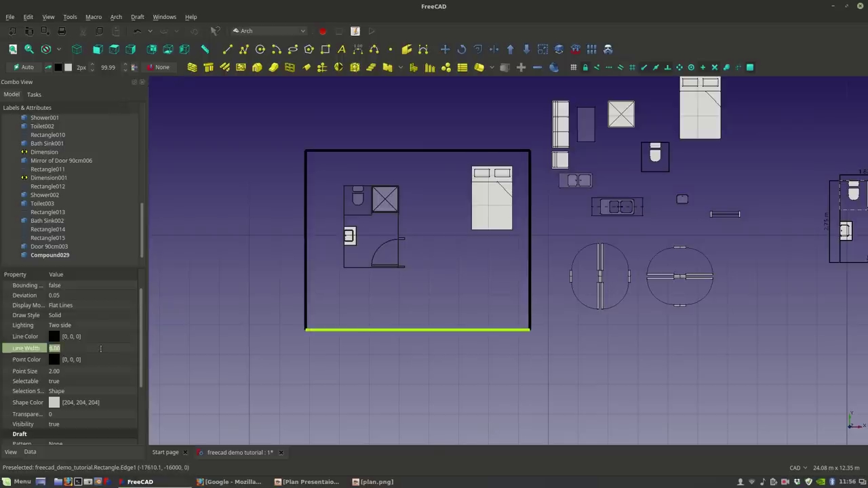
{"action": "left_click", "coordinate": [288, 357]}
{"action": "scroll", "coordinate": [340, 313], "scroll_direction": "up", "scroll_amount": 4}
Step: Set Compound029's Line Width to 1.00
{"action": "scroll", "coordinate": [340, 315], "scroll_direction": "down", "scroll_amount": 2}
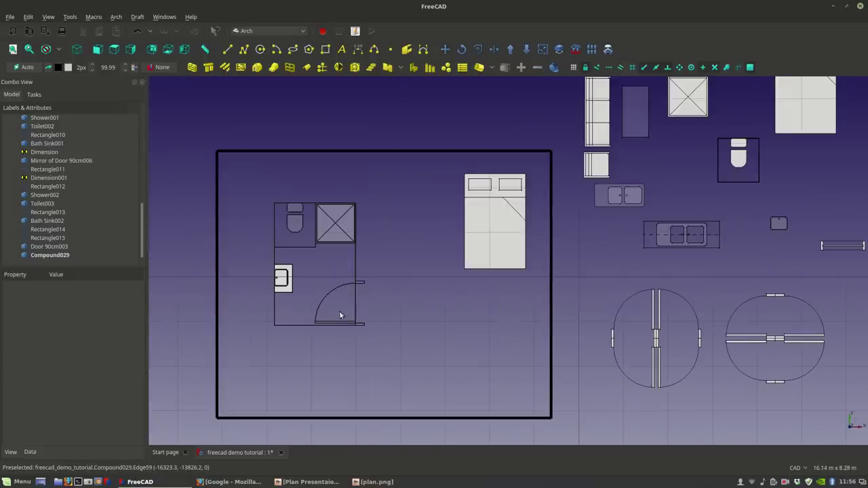
{"action": "left_click", "coordinate": [324, 231]}
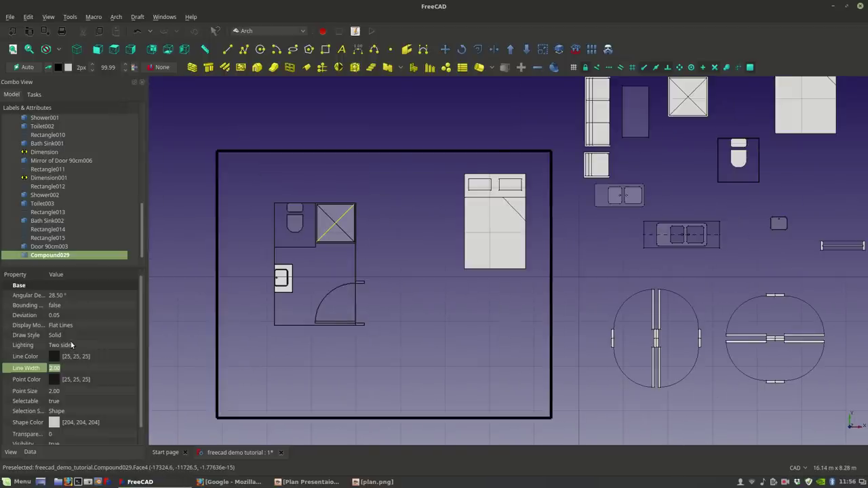
{"action": "left_click", "coordinate": [179, 336]}
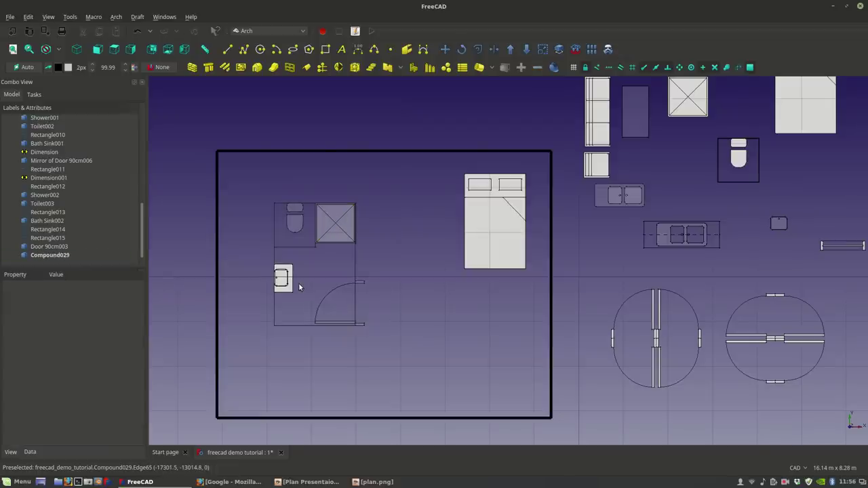
{"action": "left_click", "coordinate": [286, 291]}
{"action": "middle_click_drag", "start_coordinate": [286, 291], "coordinate": [307, 326]}
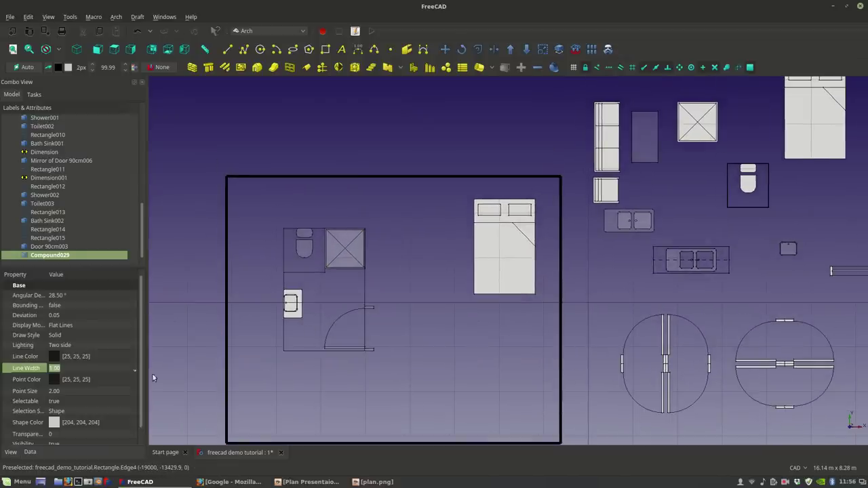
Step: Start entering a Transparency of 80 for Compound029, then reselect the compound
{"action": "left_click", "coordinate": [85, 434]}
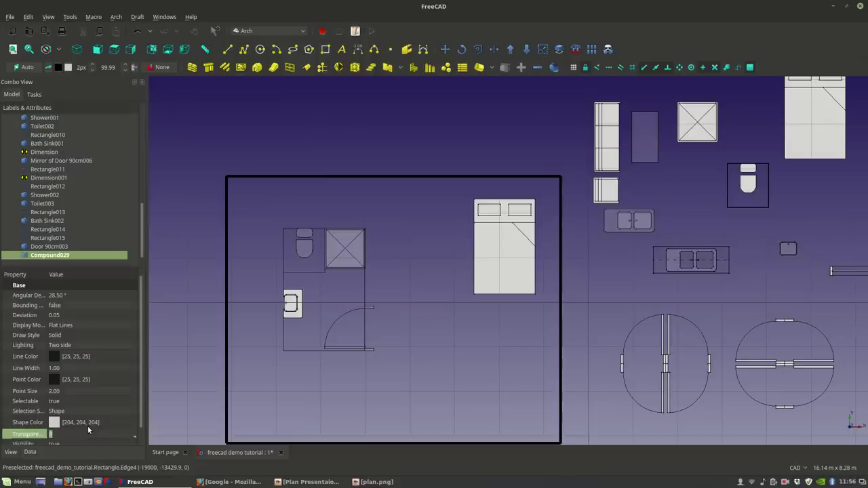
{"action": "left_click", "coordinate": [320, 370]}
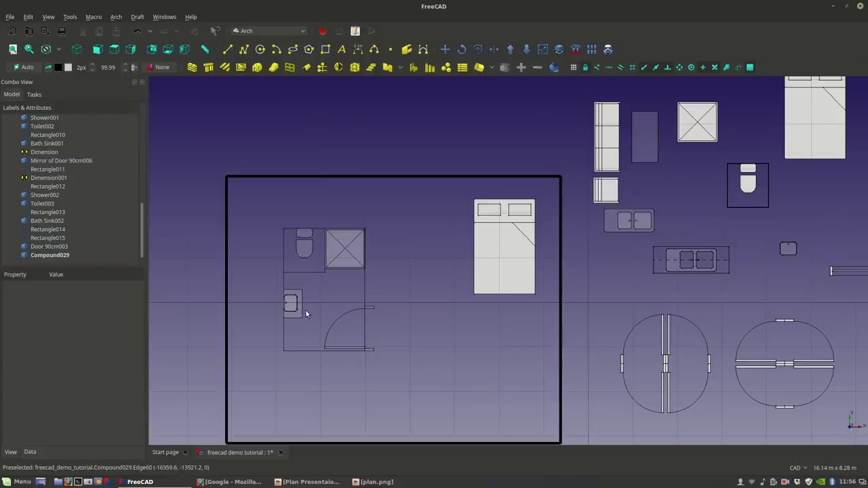
{"action": "left_click", "coordinate": [345, 248]}
{"action": "left_click", "coordinate": [391, 361]}
{"action": "middle_click_drag", "start_coordinate": [378, 373], "coordinate": [360, 387]}
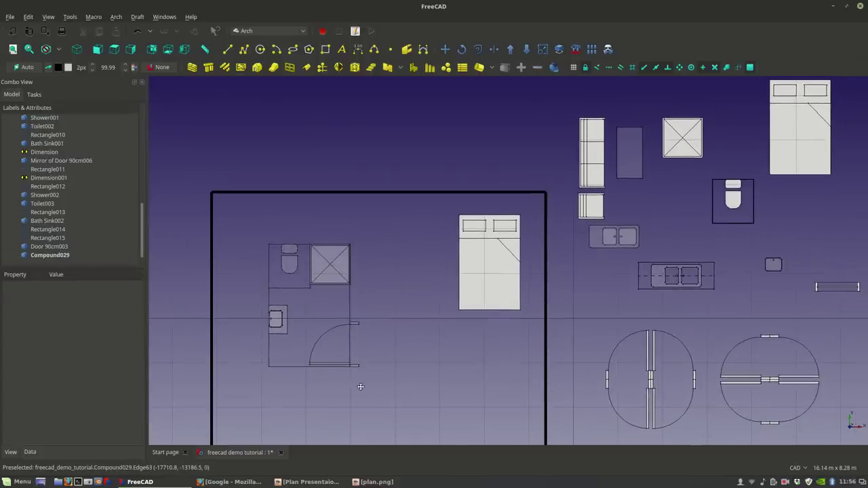
{"action": "left_click", "coordinate": [274, 365]}
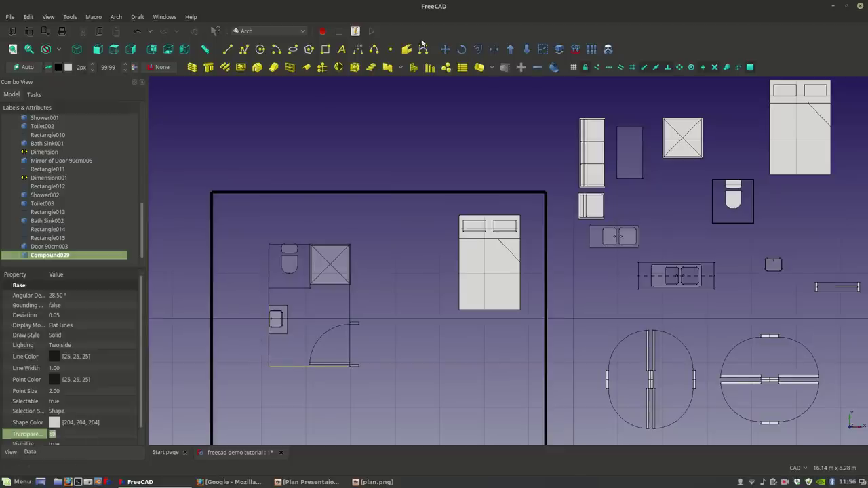
Step: Move Compound029 itself, not a copy, snapping its top-left corner to the room's top-left corner
{"action": "left_click", "coordinate": [443, 50]}
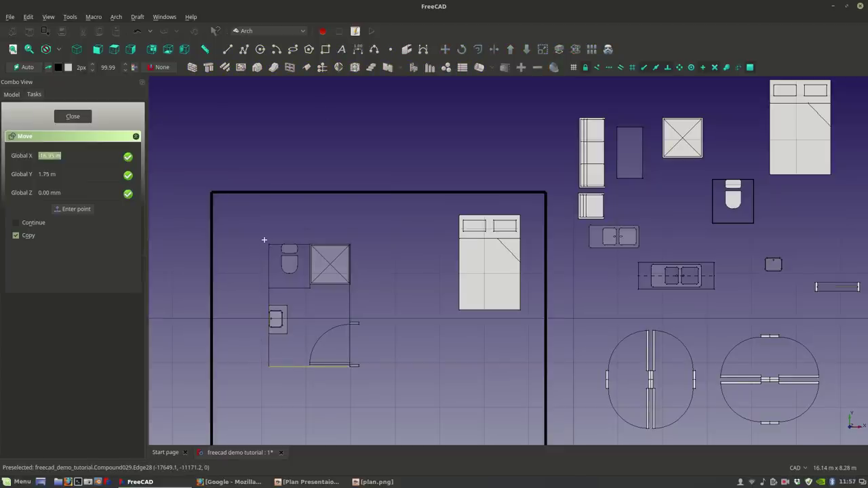
{"action": "left_click", "coordinate": [16, 236]}
{"action": "left_click", "coordinate": [269, 245]}
{"action": "left_click", "coordinate": [214, 193]}
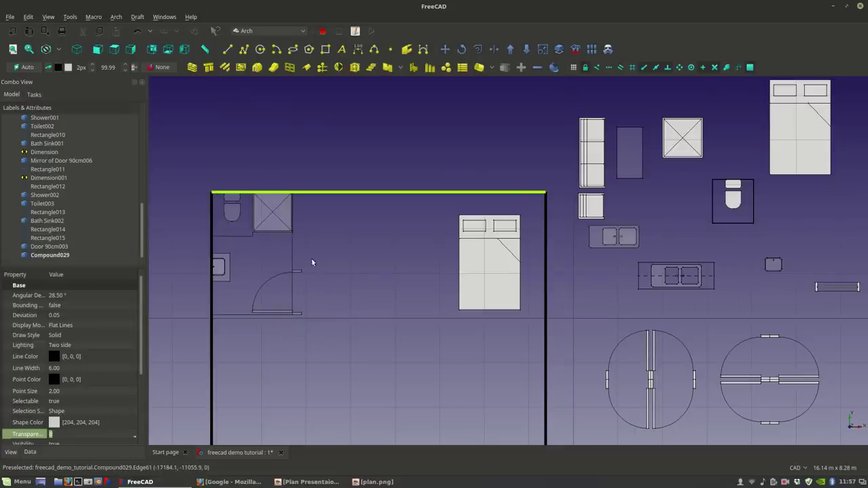
Step: Zoom in on the bathroom block and select Compound029
{"action": "scroll", "coordinate": [336, 291], "scroll_direction": "up", "scroll_amount": 3}
{"action": "scroll", "coordinate": [293, 349], "scroll_direction": "down", "scroll_amount": 2}
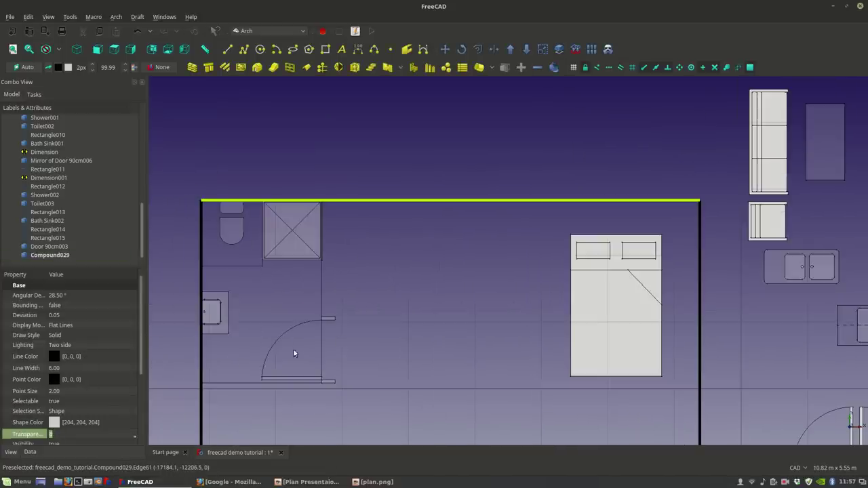
{"action": "scroll", "coordinate": [293, 348], "scroll_direction": "down", "scroll_amount": 3}
{"action": "scroll", "coordinate": [329, 318], "scroll_direction": "up", "scroll_amount": 3}
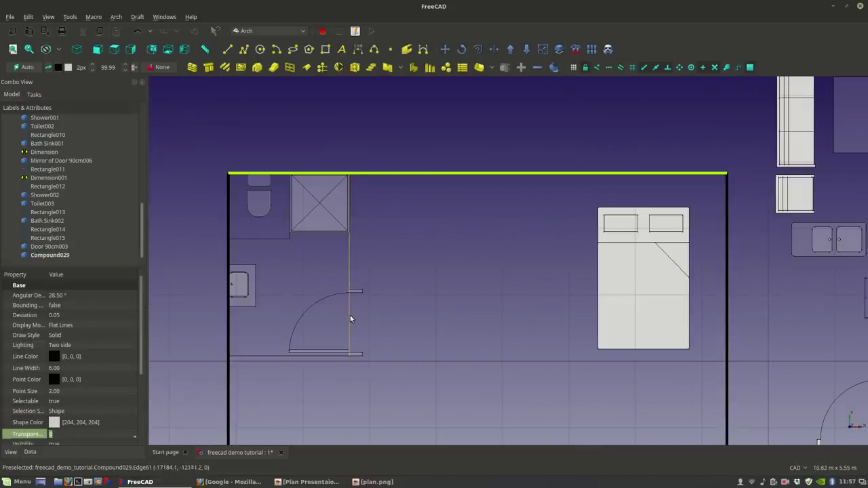
{"action": "left_click", "coordinate": [351, 320]}
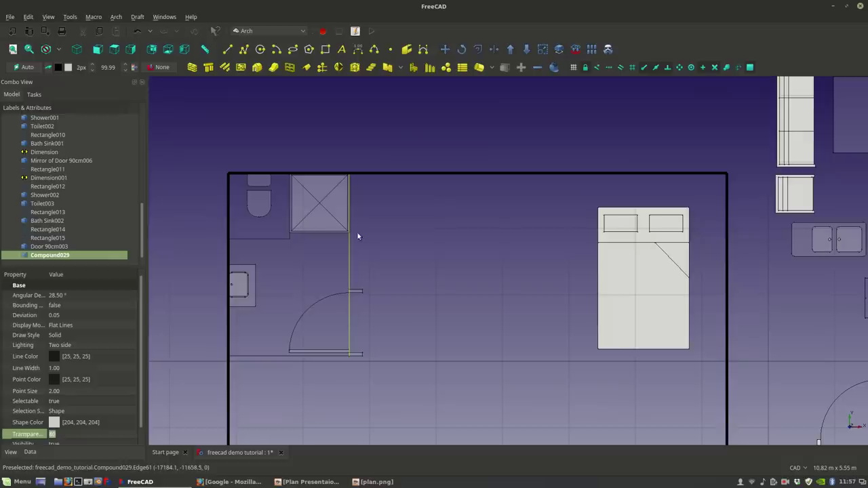
Step: Trace the bathroom with a rectangle from the door corner to its top-left corner
{"action": "left_click", "coordinate": [325, 49]}
{"action": "scroll", "coordinate": [332, 380], "scroll_direction": "up", "scroll_amount": 3}
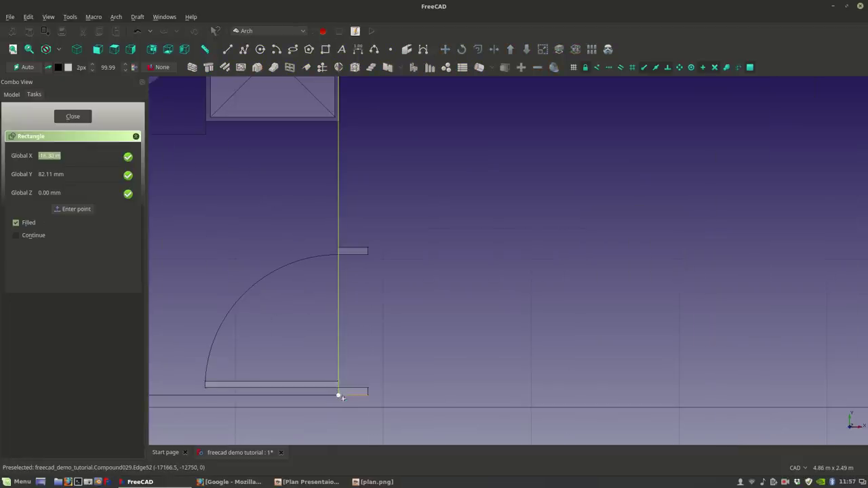
{"action": "left_click", "coordinate": [340, 395]}
{"action": "scroll", "coordinate": [341, 398], "scroll_direction": "down", "scroll_amount": 4}
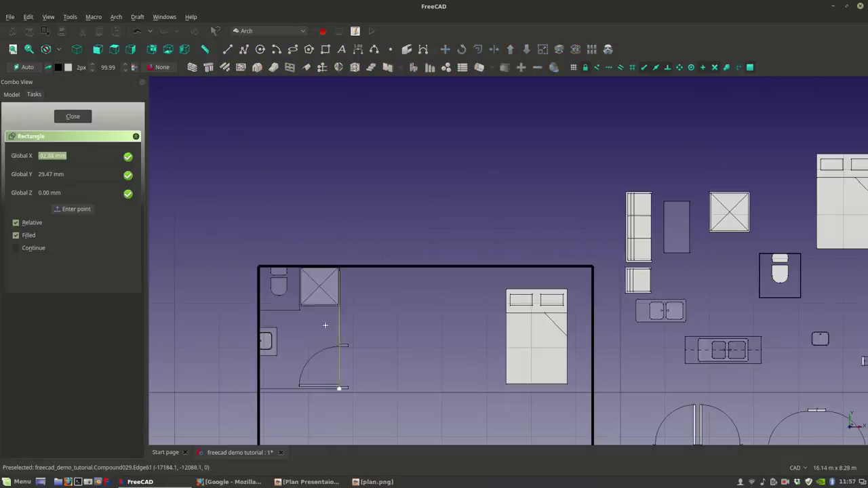
{"action": "left_click", "coordinate": [258, 267]}
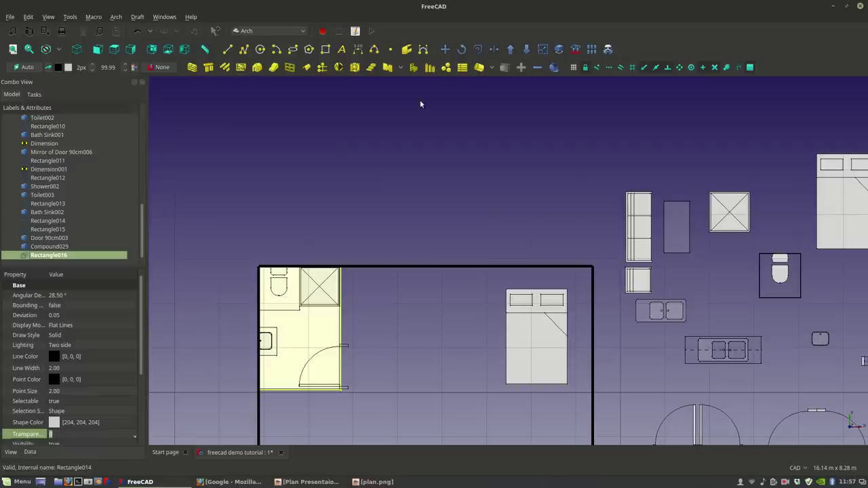
Step: Offset a copy of the rectangle just outside the bathroom wall, creating the 2.18 m by 3.11 m Rectangle017
{"action": "left_click", "coordinate": [478, 49]}
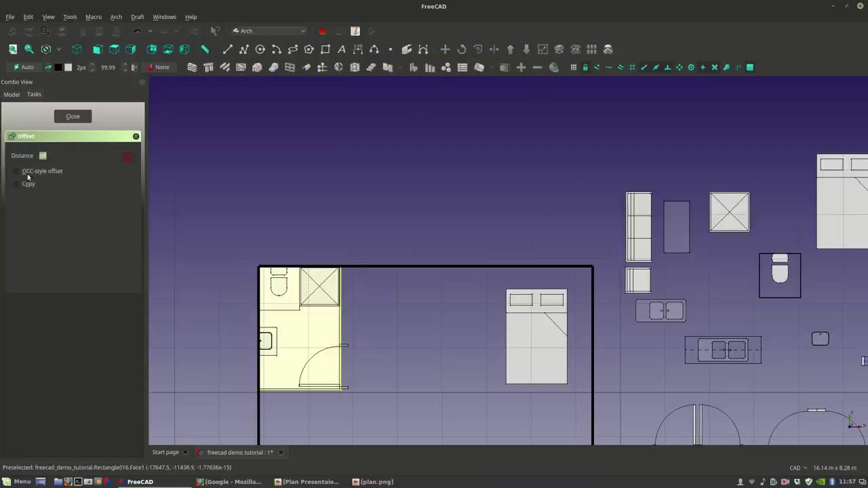
{"action": "left_click", "coordinate": [24, 185]}
{"action": "scroll", "coordinate": [319, 388], "scroll_direction": "up", "scroll_amount": 5}
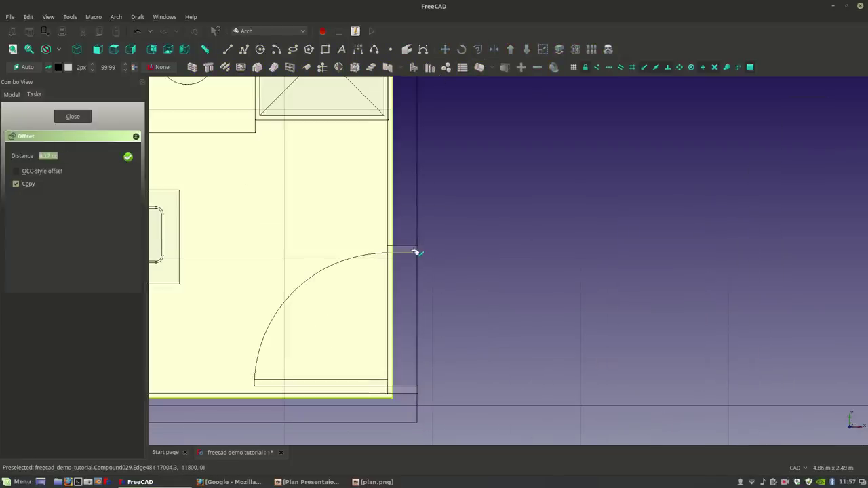
{"action": "left_click", "coordinate": [415, 251]}
{"action": "left_click", "coordinate": [453, 255]}
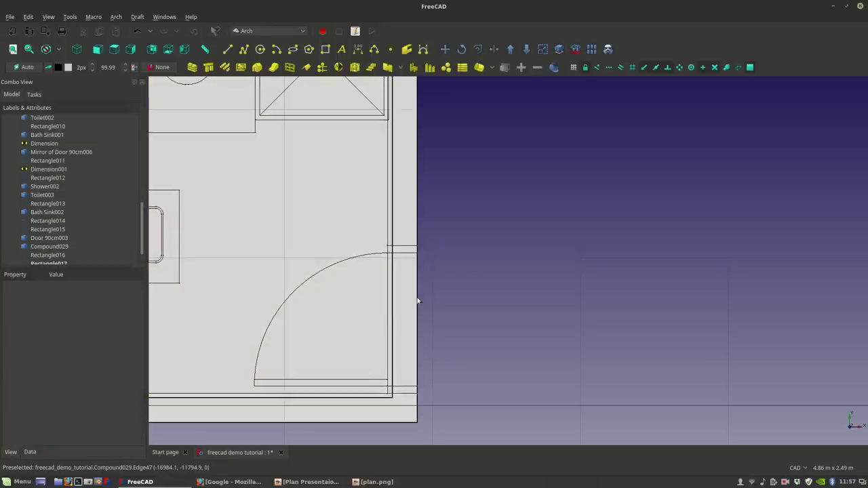
Step: Check the Make Face property of the offset and inner rectangles in the Data properties
{"action": "left_click", "coordinate": [401, 310]}
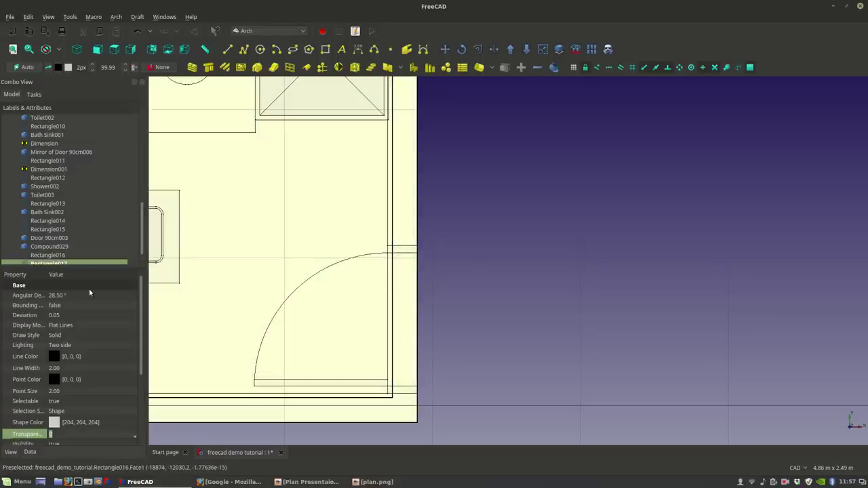
{"action": "left_click", "coordinate": [30, 453]}
{"action": "left_click", "coordinate": [133, 424]}
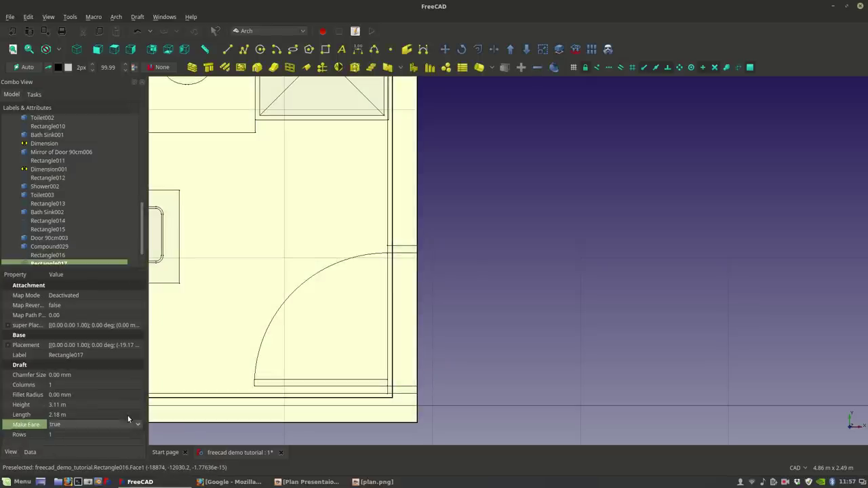
{"action": "left_click", "coordinate": [455, 328]}
{"action": "left_click", "coordinate": [345, 310]}
{"action": "left_click", "coordinate": [88, 425]}
{"action": "left_click", "coordinate": [88, 425]}
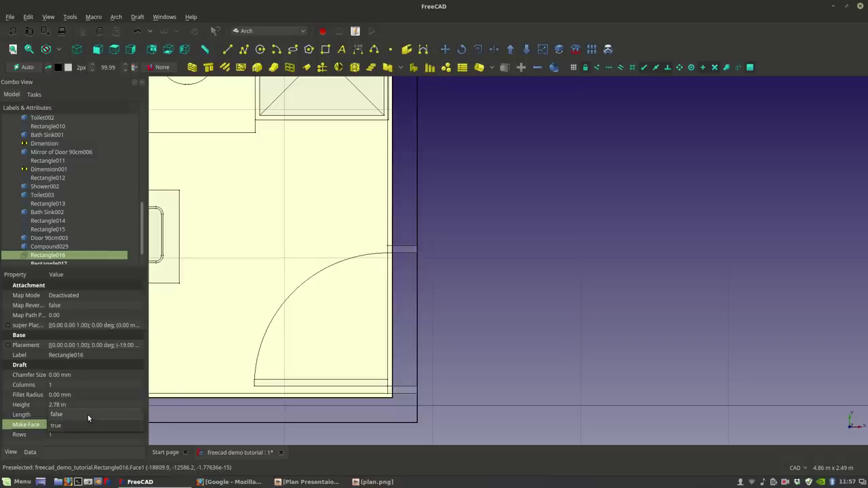
{"action": "left_click", "coordinate": [551, 300]}
{"action": "left_click", "coordinate": [550, 304]}
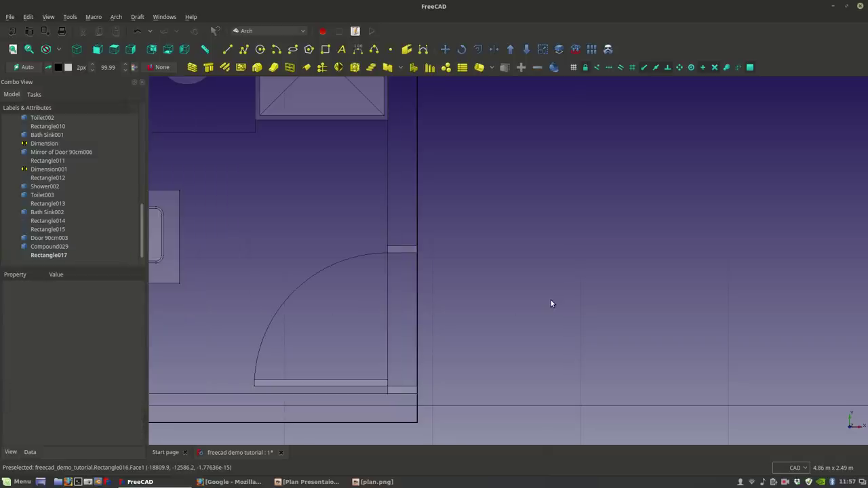
Step: Start moving the double bed Bed002 as the original, not a copy, from a base point on the bed
{"action": "scroll", "coordinate": [425, 314], "scroll_direction": "down", "scroll_amount": 4}
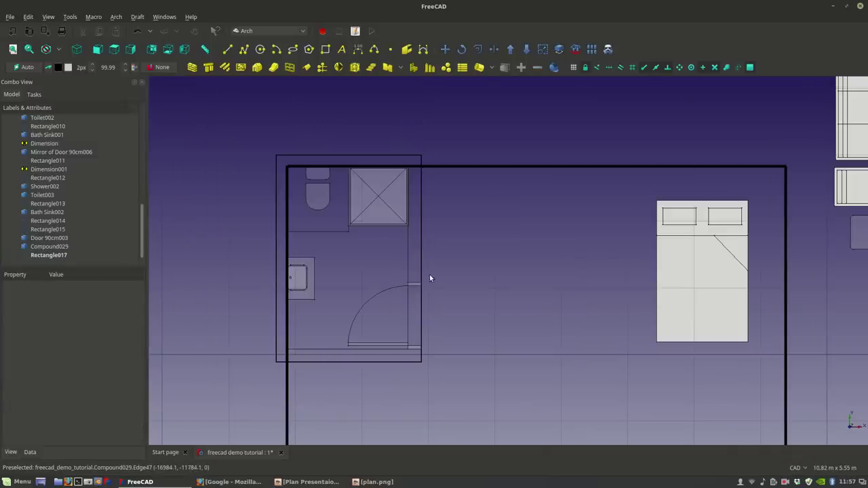
{"action": "scroll", "coordinate": [354, 354], "scroll_direction": "up", "scroll_amount": 2}
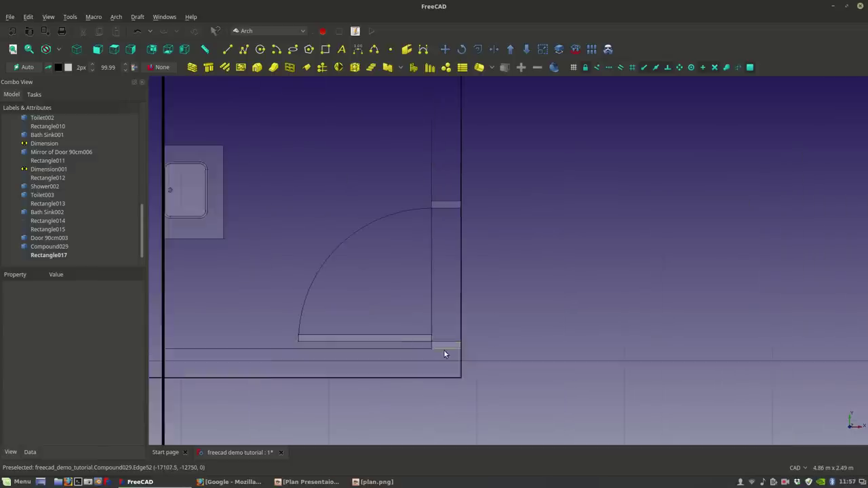
{"action": "scroll", "coordinate": [444, 349], "scroll_direction": "down", "scroll_amount": 6}
{"action": "scroll", "coordinate": [349, 302], "scroll_direction": "up", "scroll_amount": 3}
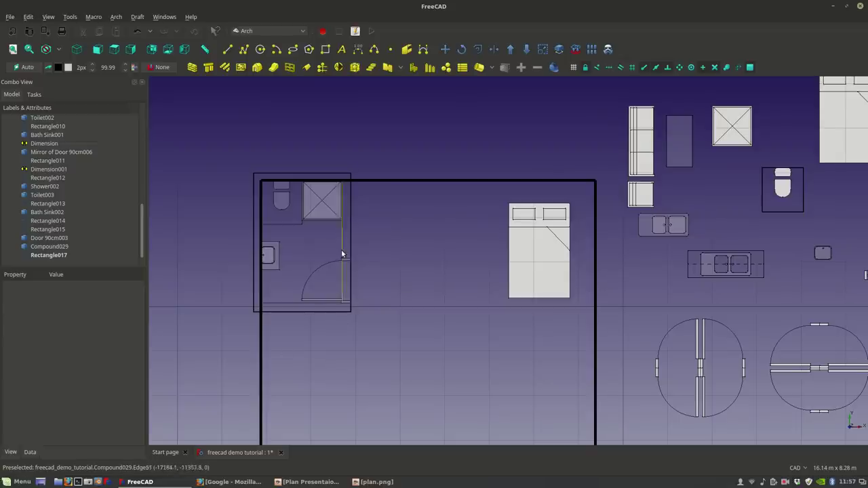
{"action": "scroll", "coordinate": [351, 265], "scroll_direction": "up", "scroll_amount": 2}
{"action": "scroll", "coordinate": [407, 264], "scroll_direction": "up", "scroll_amount": 2}
{"action": "scroll", "coordinate": [371, 282], "scroll_direction": "down", "scroll_amount": 4}
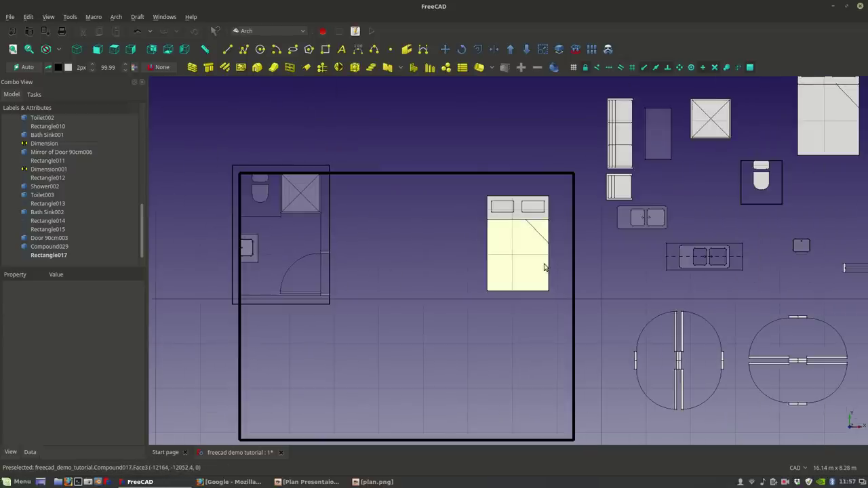
{"action": "left_click", "coordinate": [514, 276]}
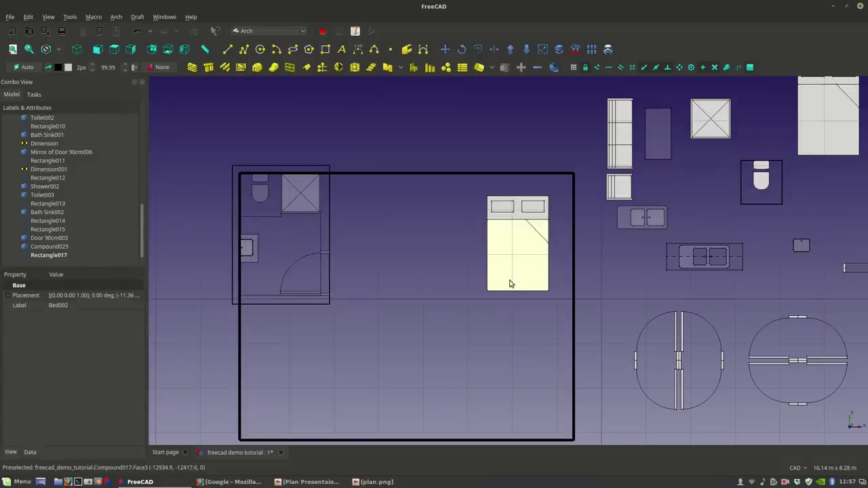
{"action": "left_click", "coordinate": [445, 49]}
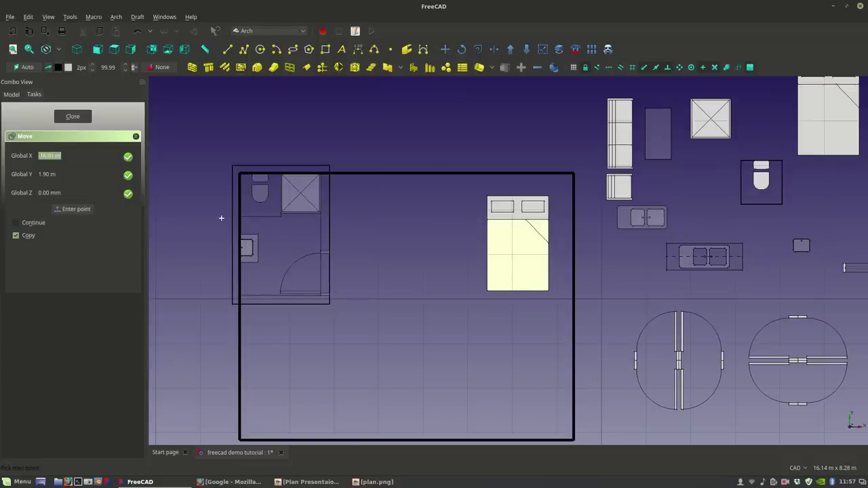
{"action": "left_click", "coordinate": [27, 238]}
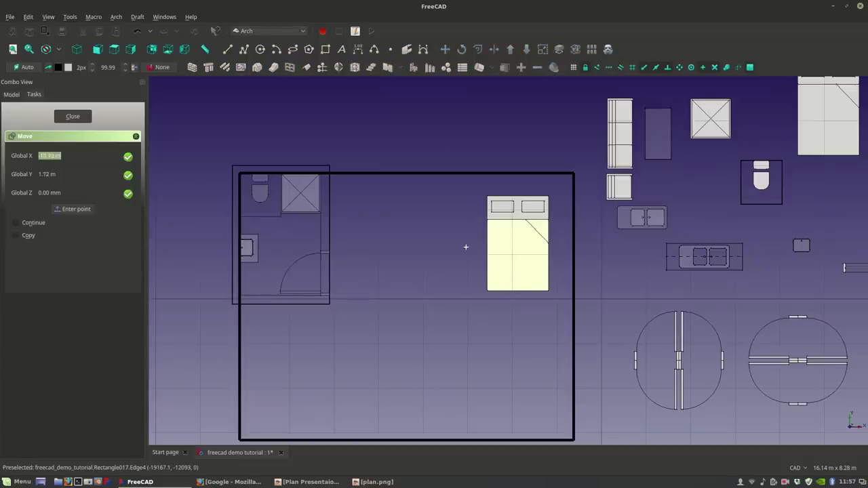
{"action": "left_click", "coordinate": [503, 250]}
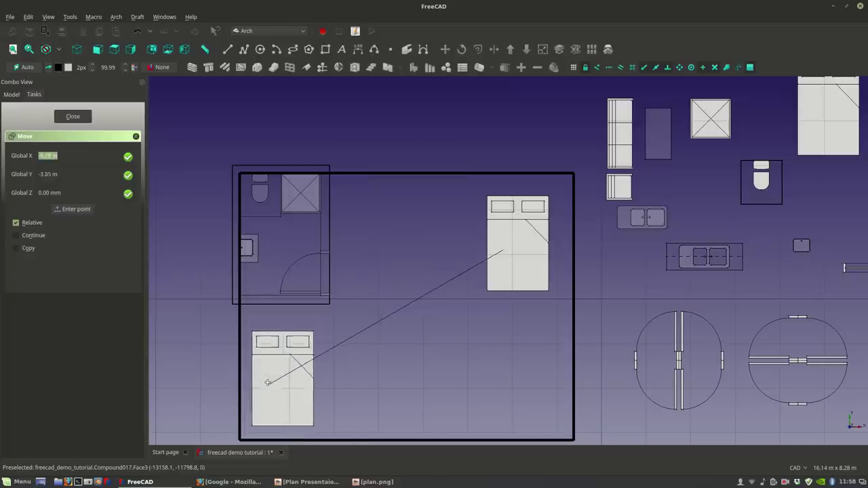
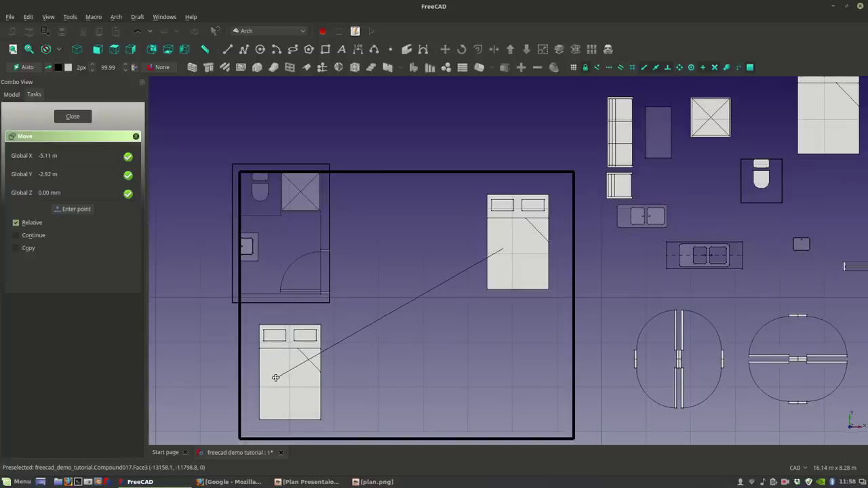
Step: Rotate the lower bed 90° about a point on the bed
{"action": "scroll", "coordinate": [276, 381], "scroll_direction": "up", "scroll_amount": 4}
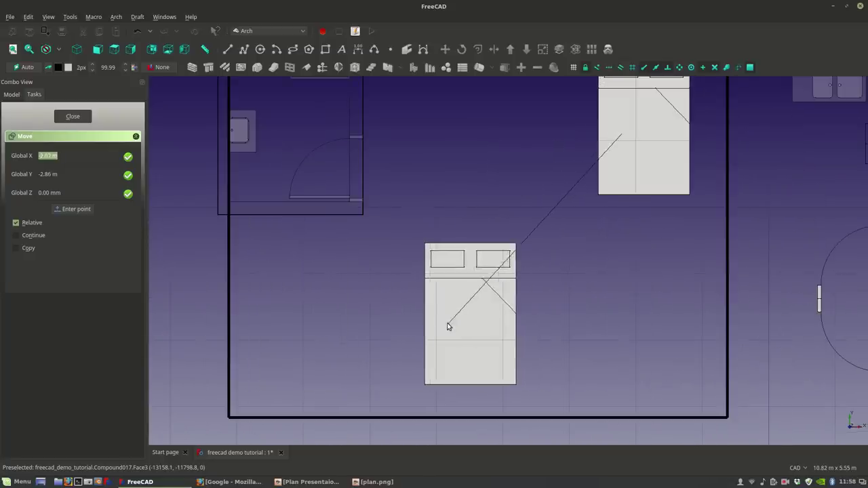
{"action": "left_click", "coordinate": [309, 330]}
{"action": "left_click", "coordinate": [460, 50]}
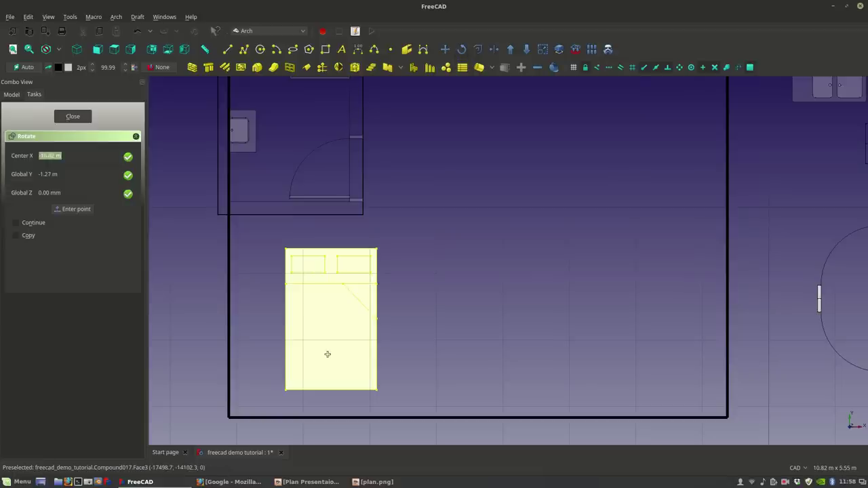
{"action": "left_click", "coordinate": [348, 316]}
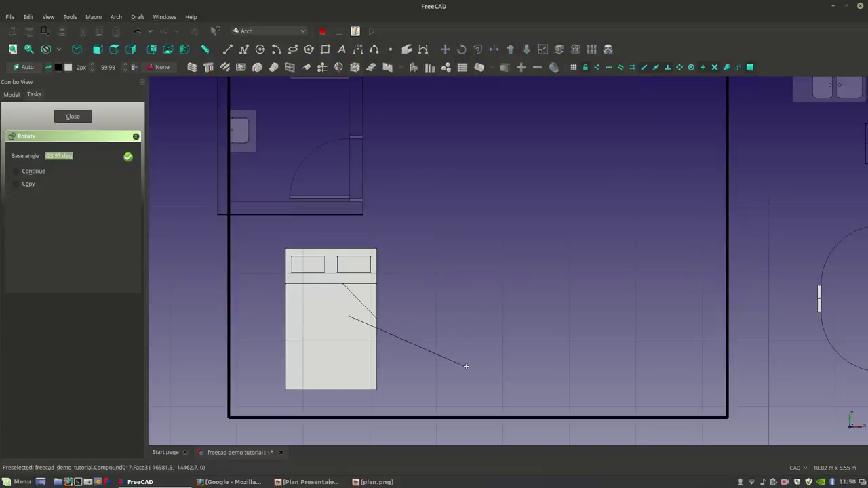
{"action": "left_click", "coordinate": [501, 327]}
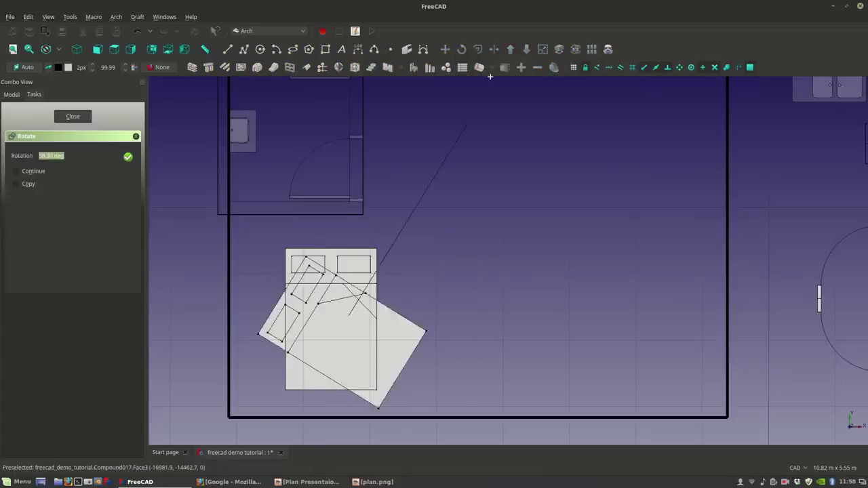
{"action": "left_click", "coordinate": [408, 135]}
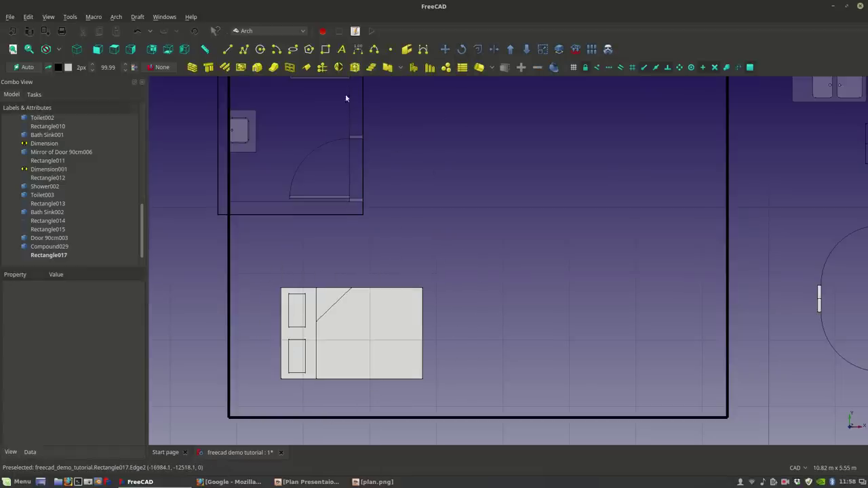
Step: Move the bed so its left edge sits flush against the bedroom's left wall
{"action": "left_click", "coordinate": [362, 332]}
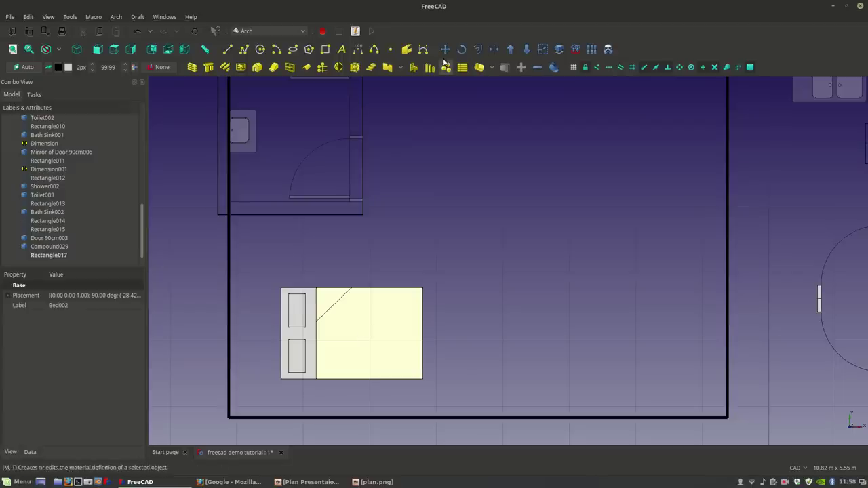
{"action": "left_click", "coordinate": [445, 48]}
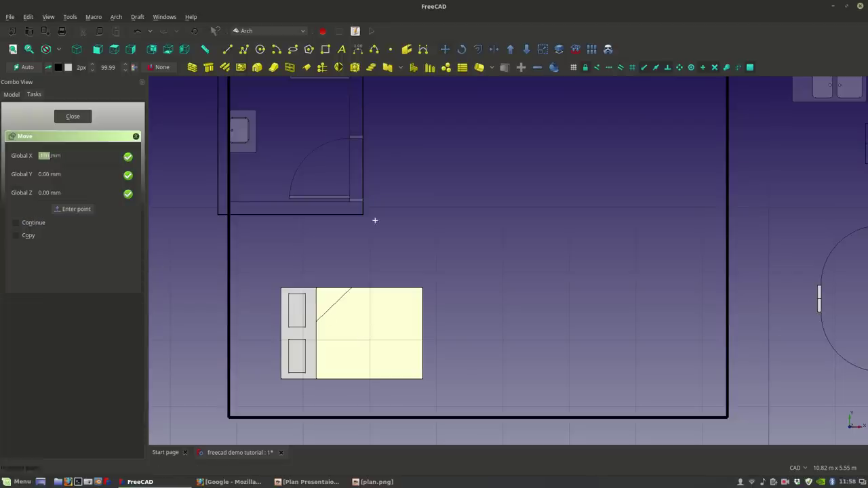
{"action": "left_click", "coordinate": [281, 333]}
{"action": "left_click", "coordinate": [232, 328]}
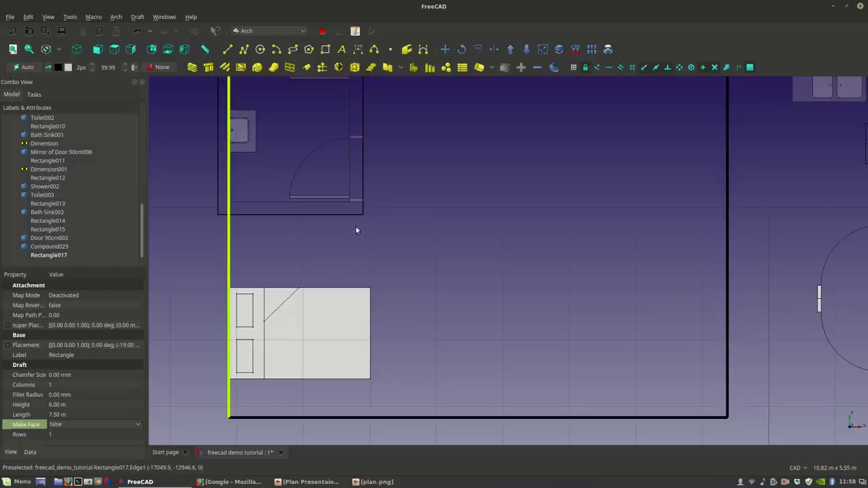
{"action": "scroll", "coordinate": [319, 231], "scroll_direction": "up", "scroll_amount": 2}
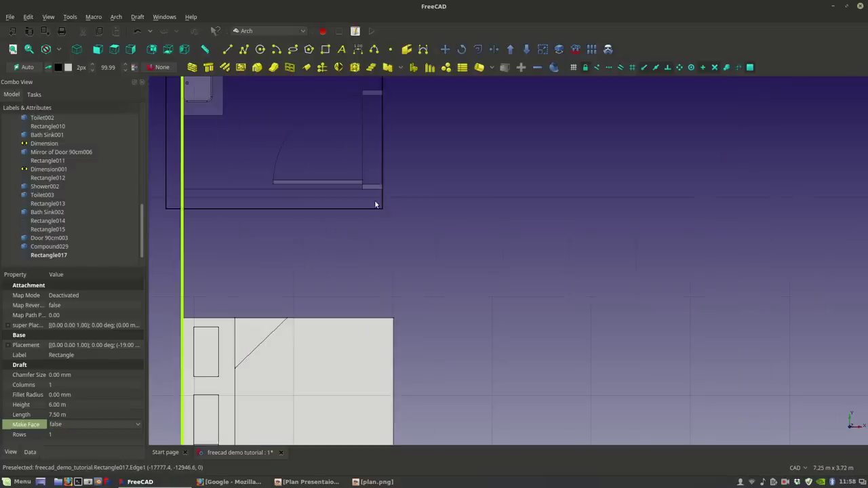
Step: Draw a 1.82 m rectangle from the room's inner corner and set its Height to 0.6 m
{"action": "left_click", "coordinate": [325, 49]}
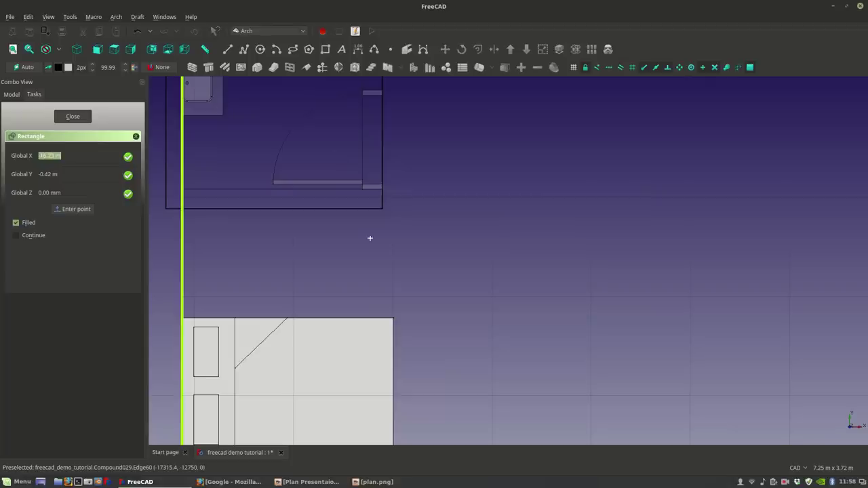
{"action": "left_click", "coordinate": [361, 188]}
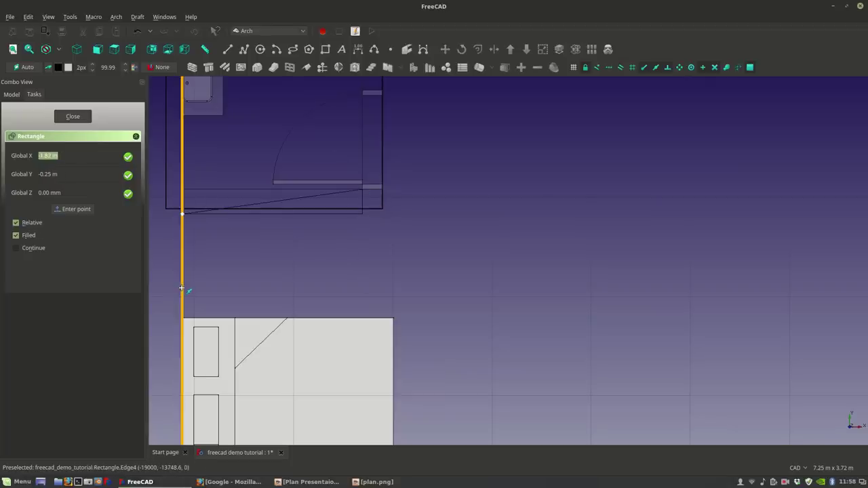
{"action": "key", "text": "Return"}
{"action": "left_click", "coordinate": [204, 203]}
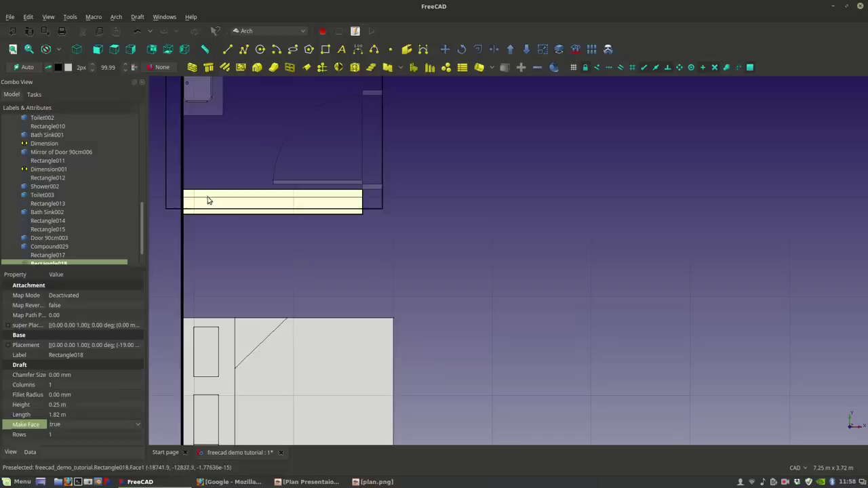
{"action": "left_click", "coordinate": [57, 405]}
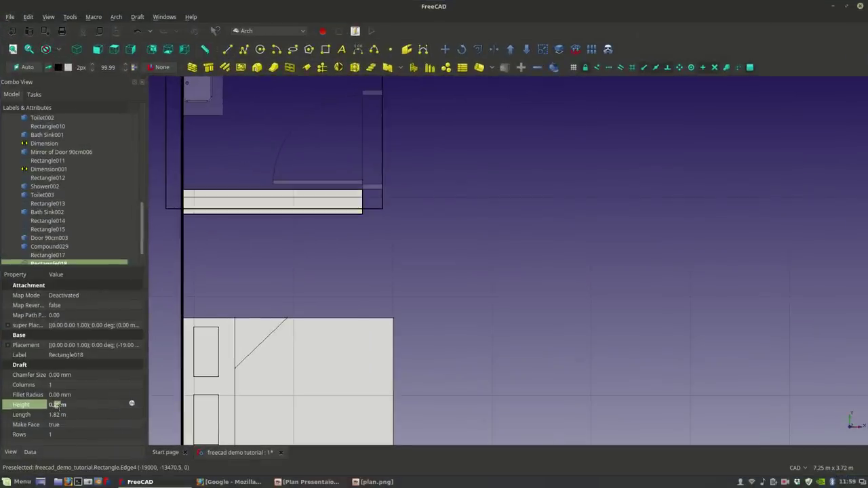
{"action": "type", "text": "0.6"}
{"action": "key", "text": "Return"}
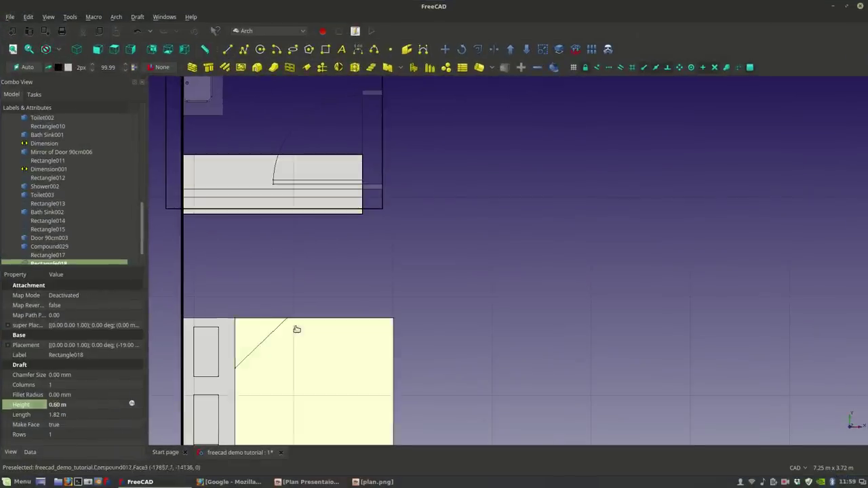
Step: Move the wardrobe rectangle by its top edge to sit just below the bathroom wall
{"action": "left_click", "coordinate": [296, 324]}
{"action": "scroll", "coordinate": [297, 261], "scroll_direction": "up", "scroll_amount": 3}
{"action": "left_click", "coordinate": [274, 201]}
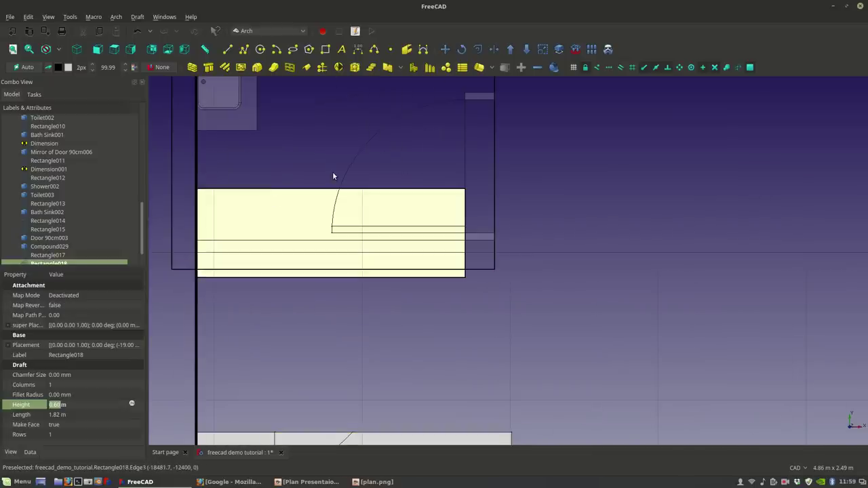
{"action": "left_click", "coordinate": [445, 48]}
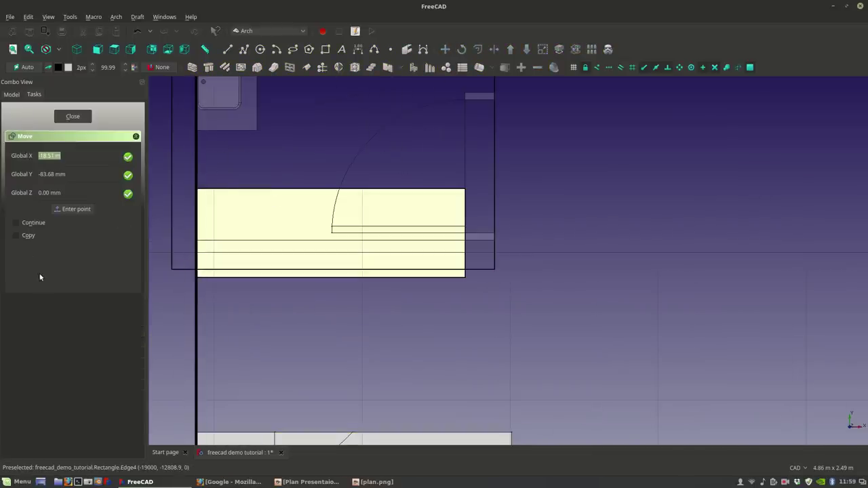
{"action": "left_click", "coordinate": [299, 189]}
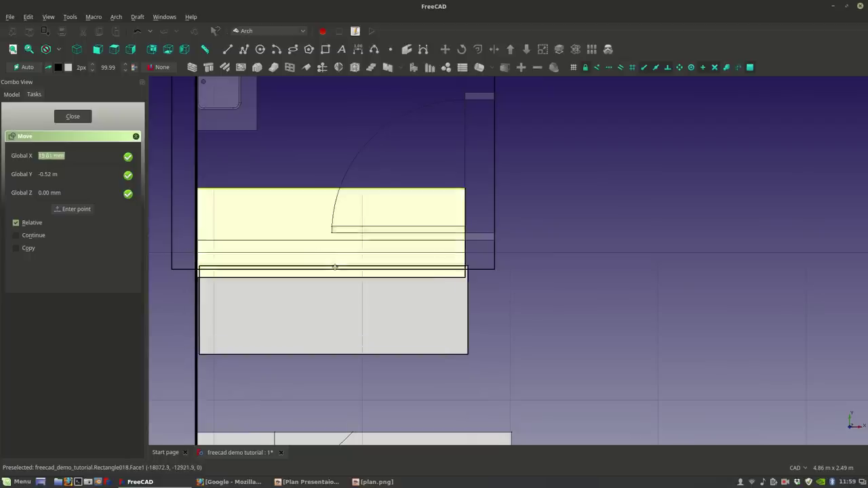
{"action": "left_click", "coordinate": [334, 269]}
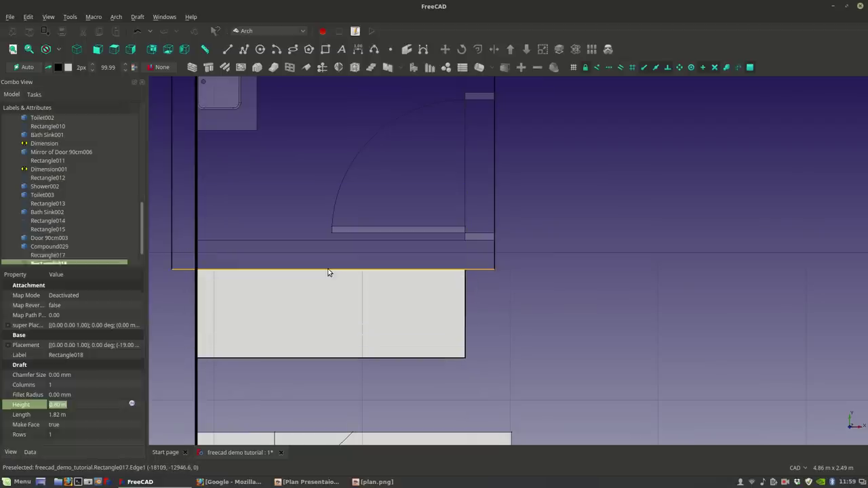
{"action": "left_click", "coordinate": [506, 304]}
{"action": "middle_click_drag", "start_coordinate": [485, 334], "coordinate": [428, 346]}
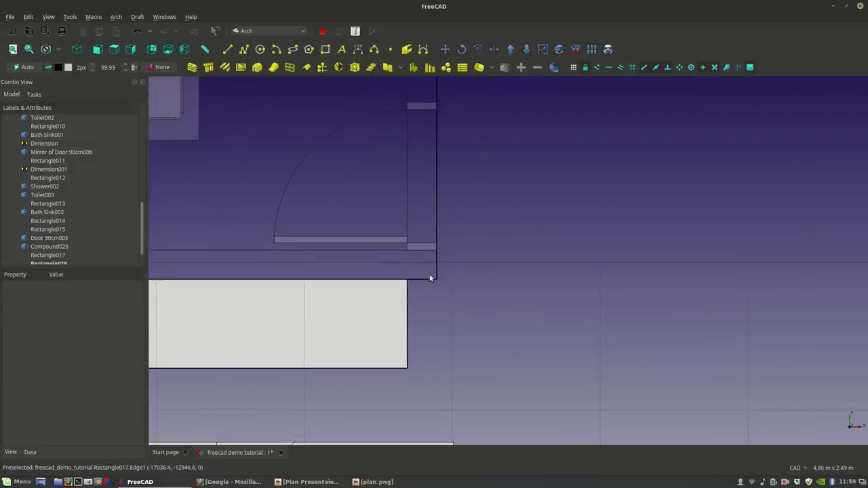
Step: Draw a 0.20 m strip rectangle from the wardrobe corner to the wall corner, with Make Face off
{"action": "left_click", "coordinate": [325, 49]}
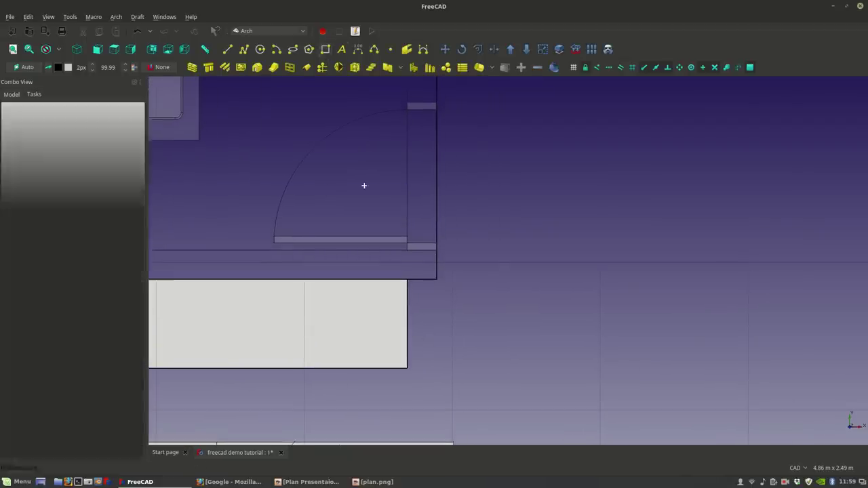
{"action": "left_click", "coordinate": [407, 368]}
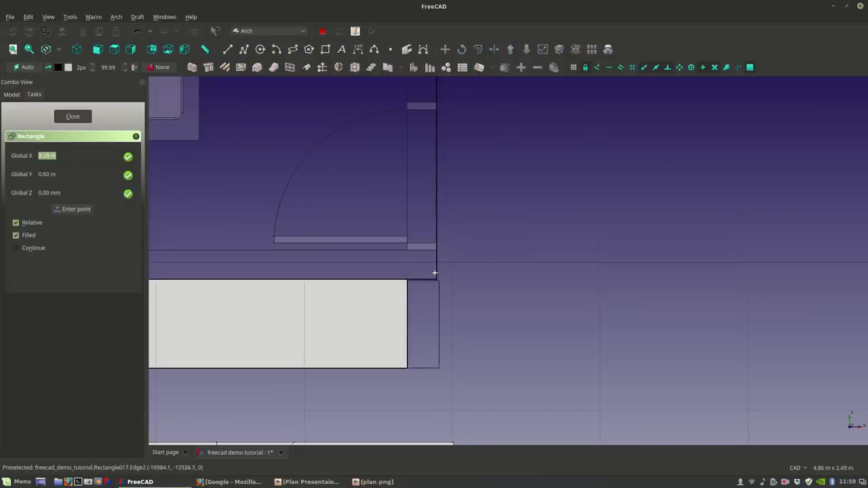
{"action": "left_click", "coordinate": [436, 275]}
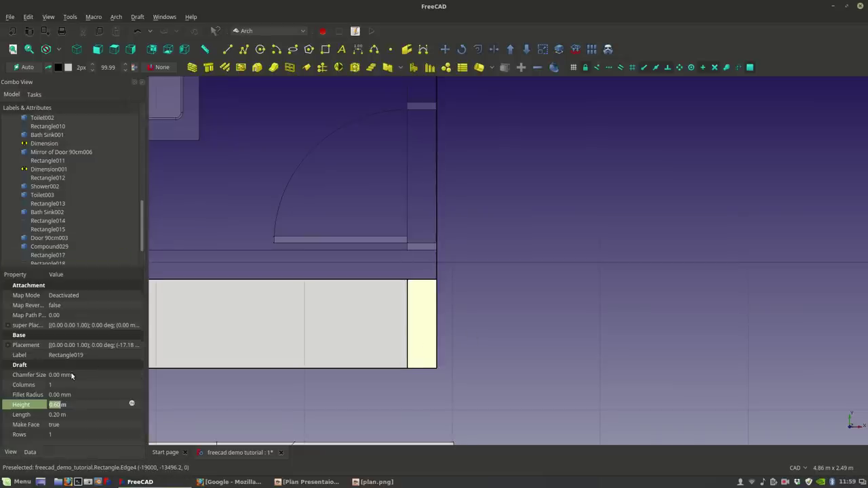
{"action": "left_click", "coordinate": [79, 424]}
{"action": "left_click", "coordinate": [79, 424]}
{"action": "left_click", "coordinate": [75, 413]}
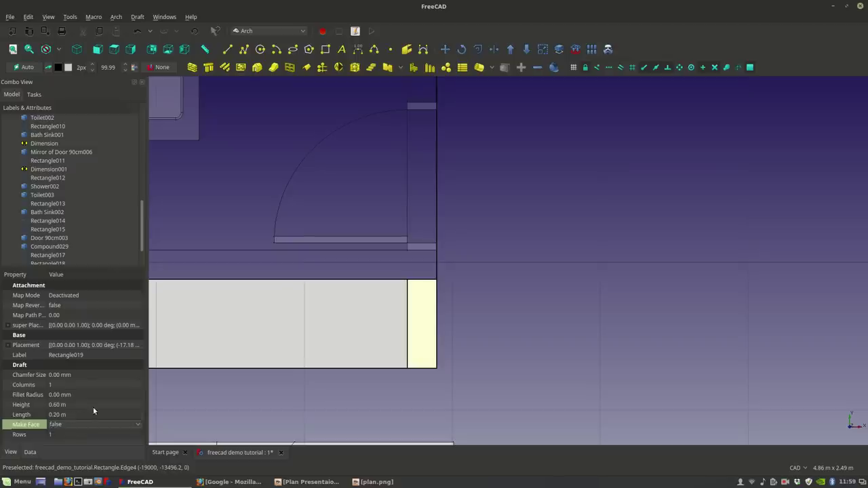
{"action": "left_click", "coordinate": [203, 390]}
Step: Set Make Face to false on the wardrobe rectangle as well
{"action": "left_click", "coordinate": [71, 425]}
{"action": "left_click", "coordinate": [71, 414]}
{"action": "left_click", "coordinate": [343, 318]}
{"action": "scroll", "coordinate": [369, 361], "scroll_direction": "down", "scroll_amount": 3}
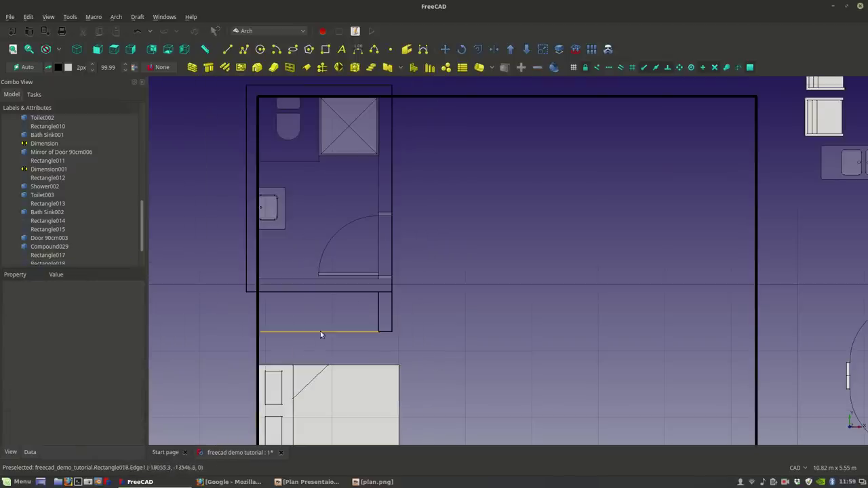
{"action": "scroll", "coordinate": [339, 199], "scroll_direction": "up", "scroll_amount": 2}
{"action": "scroll", "coordinate": [342, 200], "scroll_direction": "down", "scroll_amount": 2}
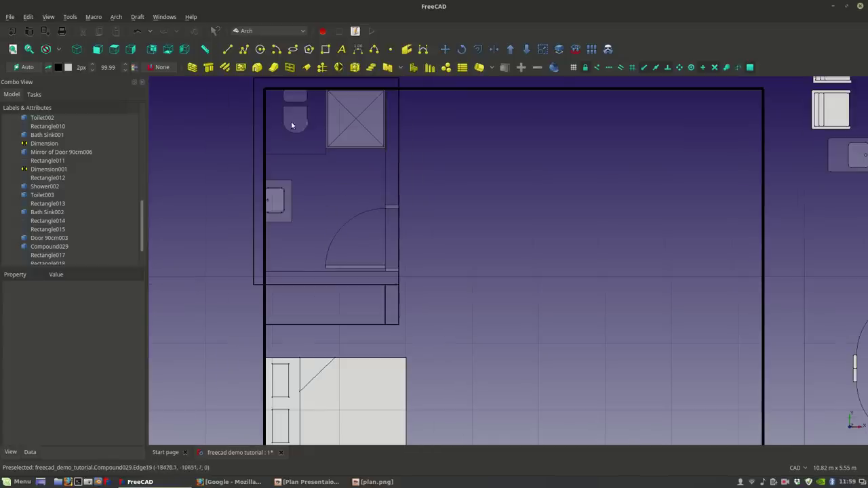
{"action": "left_click", "coordinate": [227, 48]}
{"action": "scroll", "coordinate": [261, 283], "scroll_direction": "up", "scroll_amount": 3}
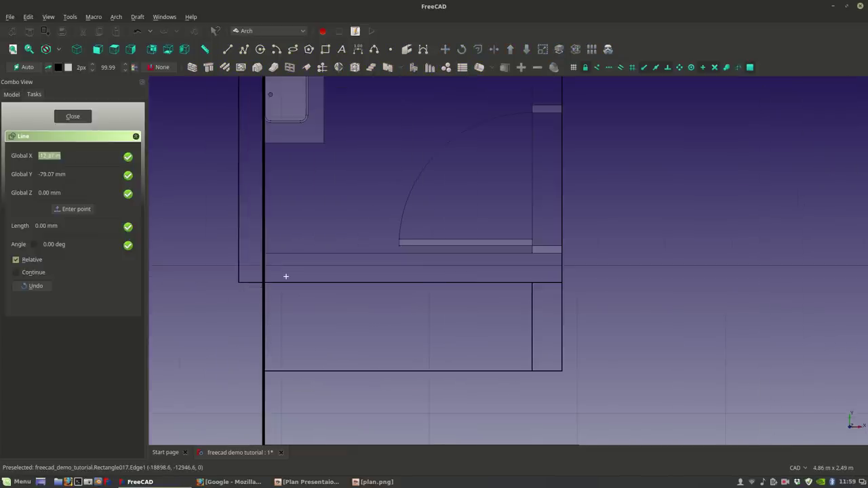
{"action": "left_click", "coordinate": [264, 282]}
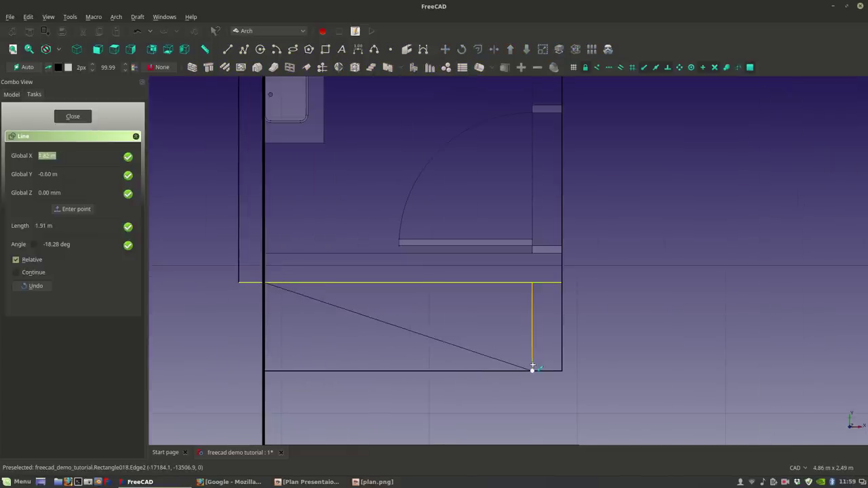
{"action": "left_click", "coordinate": [532, 368]}
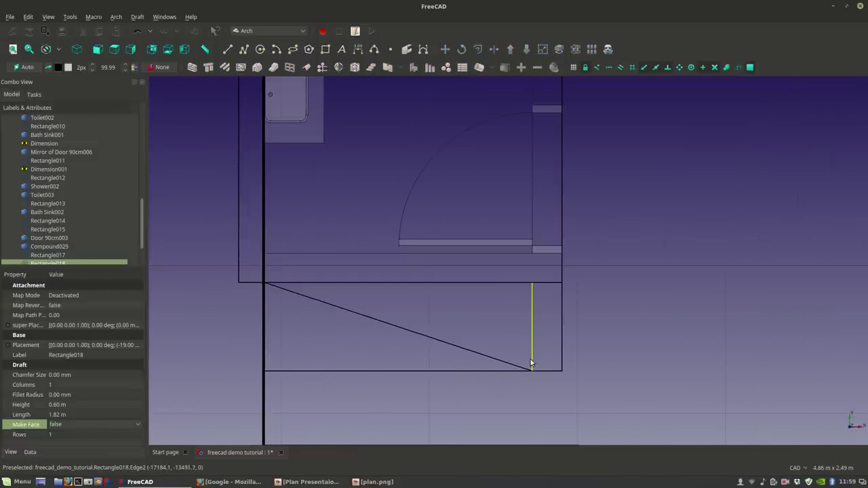
{"action": "left_click", "coordinate": [233, 47]}
{"action": "left_click", "coordinate": [532, 283]}
{"action": "left_click", "coordinate": [264, 370]}
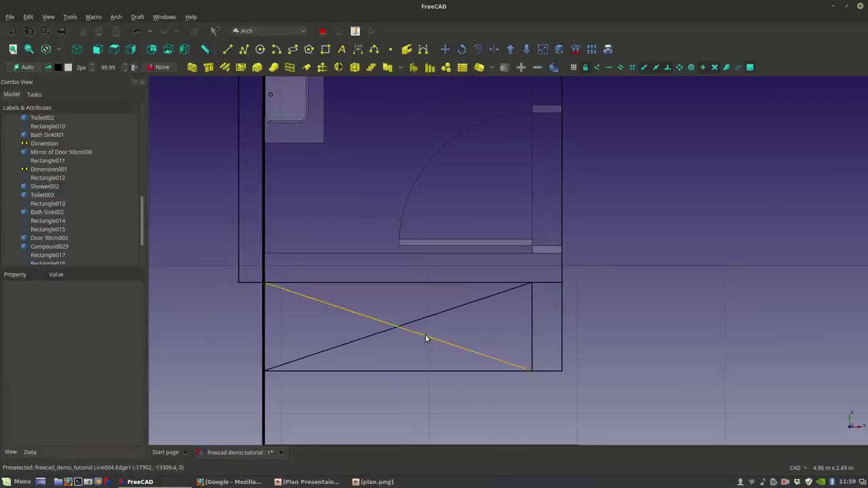
{"action": "scroll", "coordinate": [425, 335], "scroll_direction": "down", "scroll_amount": 2}
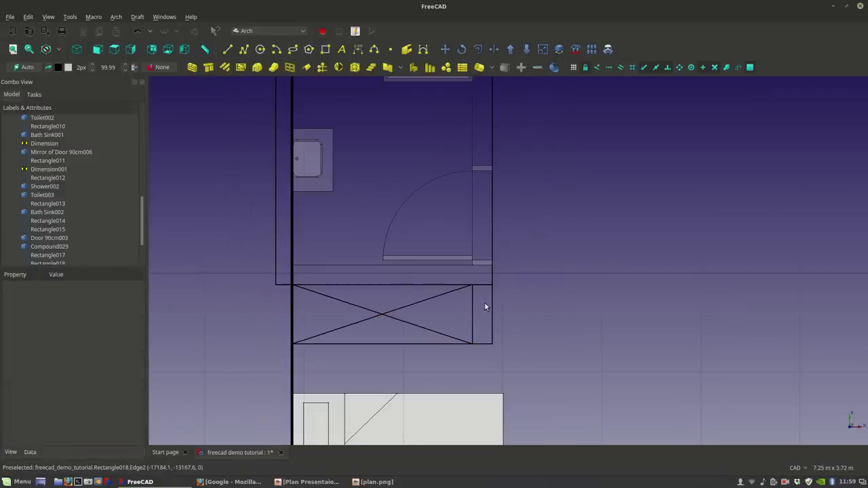
{"action": "left_click", "coordinate": [491, 345]}
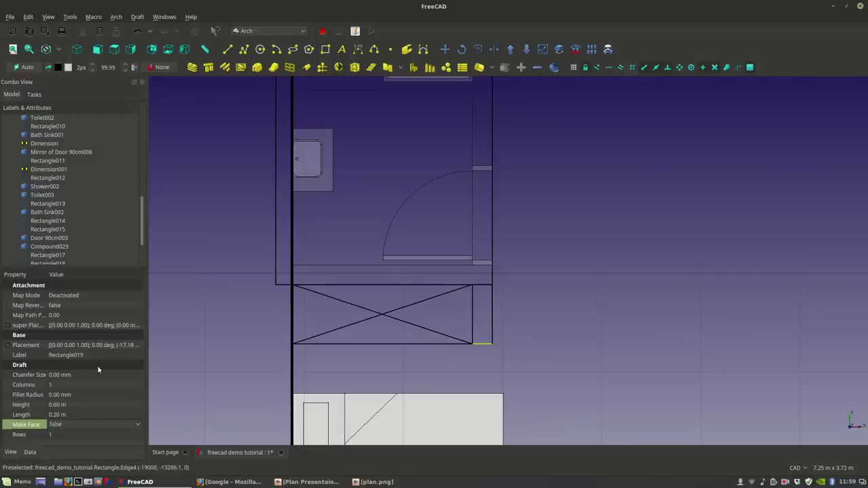
{"action": "left_click", "coordinate": [411, 364]}
{"action": "left_click", "coordinate": [413, 343]}
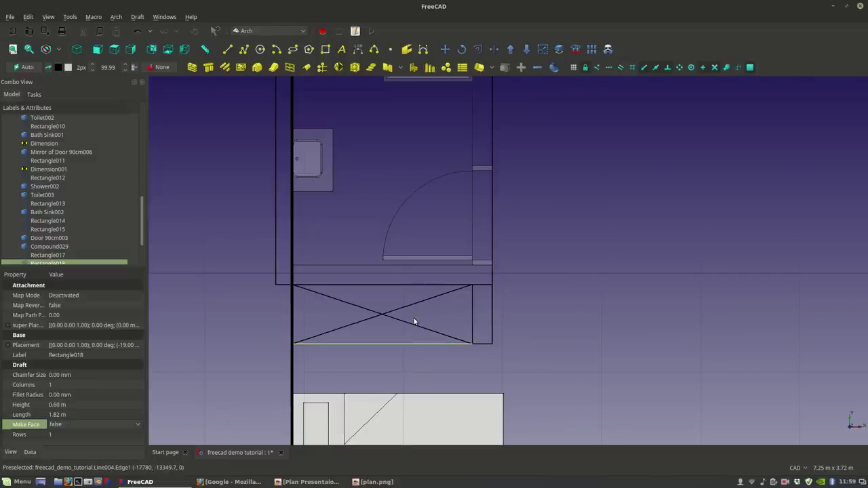
{"action": "left_click", "coordinate": [409, 328], "text": "ctrl"}
{"action": "left_click", "coordinate": [62, 398]}
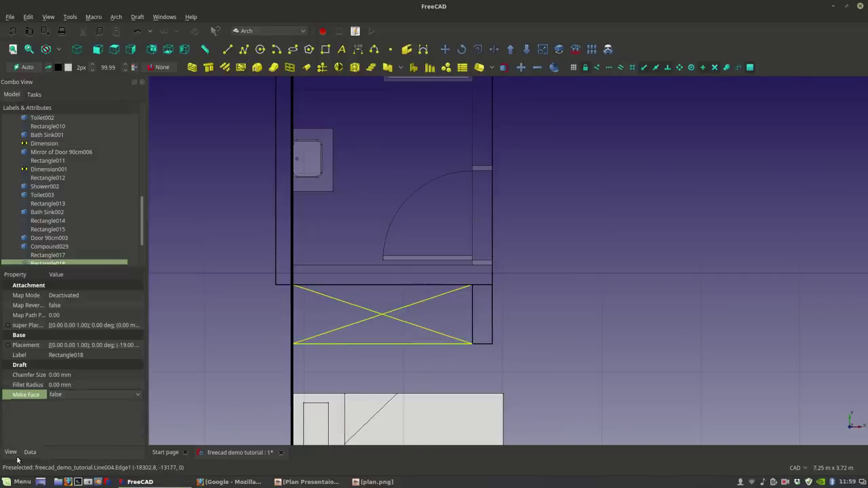
{"action": "left_click", "coordinate": [11, 452]}
{"action": "left_click", "coordinate": [66, 373]}
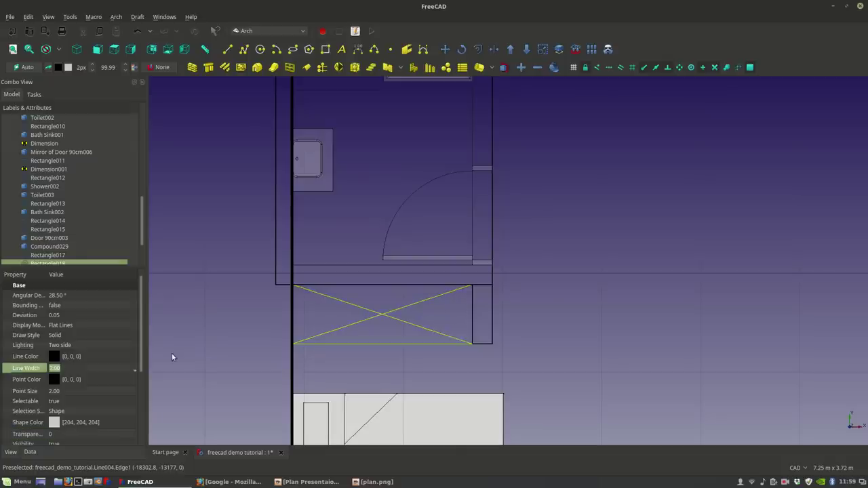
{"action": "left_click", "coordinate": [245, 332]}
{"action": "scroll", "coordinate": [244, 332], "scroll_direction": "down", "scroll_amount": 2}
{"action": "scroll", "coordinate": [407, 333], "scroll_direction": "down", "scroll_amount": 2}
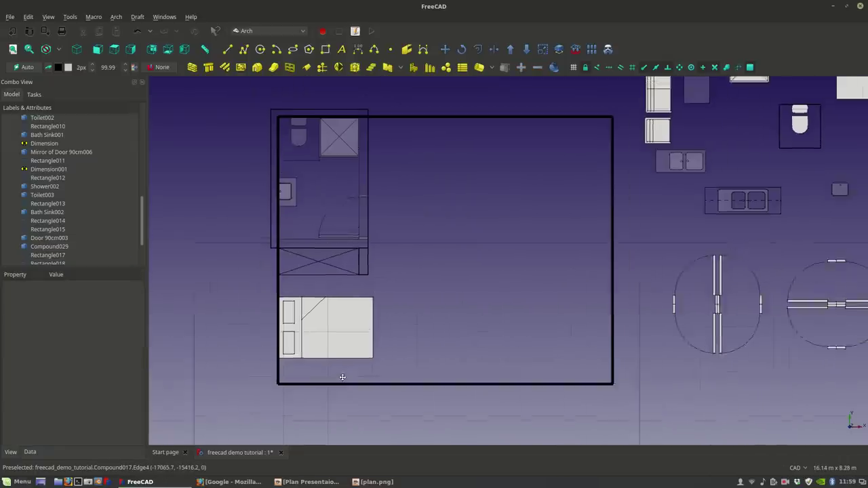
Step: Copy one door from the round door set with Draft Move and place it beside the wardrobe
{"action": "scroll", "coordinate": [318, 301], "scroll_direction": "up", "scroll_amount": 4}
{"action": "middle_click_drag", "start_coordinate": [314, 309], "coordinate": [359, 275]}
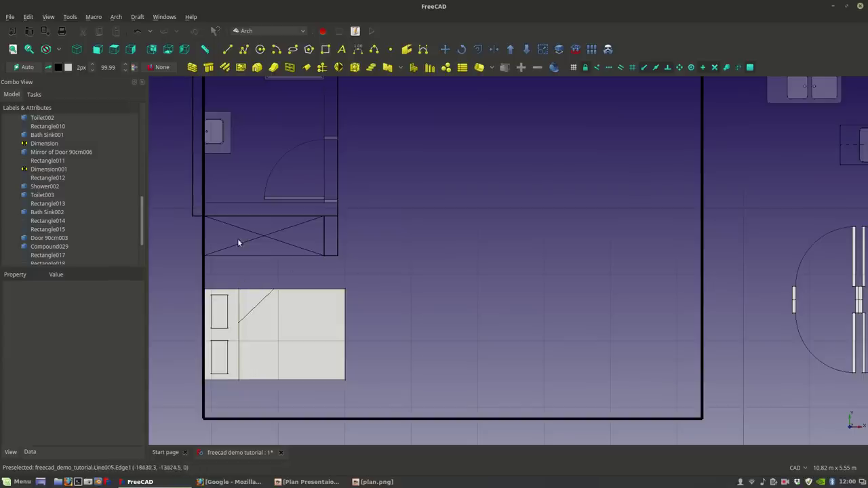
{"action": "scroll", "coordinate": [261, 278], "scroll_direction": "up", "scroll_amount": 2}
{"action": "middle_click_drag", "start_coordinate": [409, 297], "coordinate": [346, 297]}
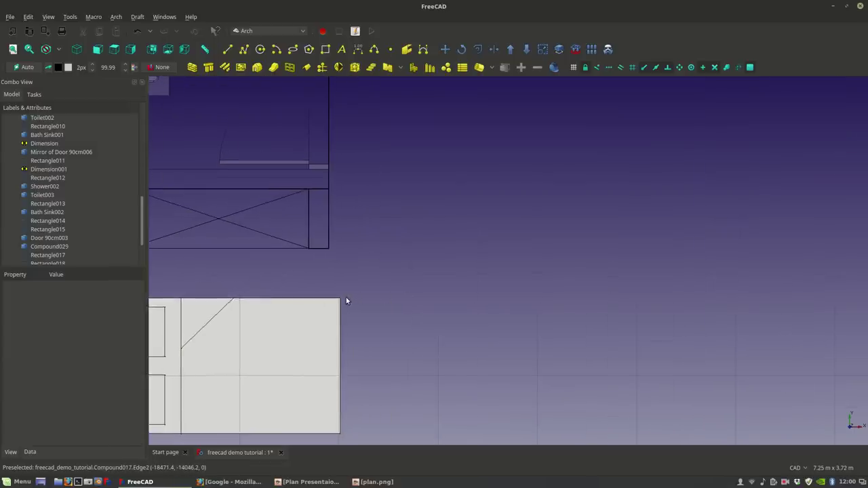
{"action": "scroll", "coordinate": [349, 291], "scroll_direction": "down", "scroll_amount": 4}
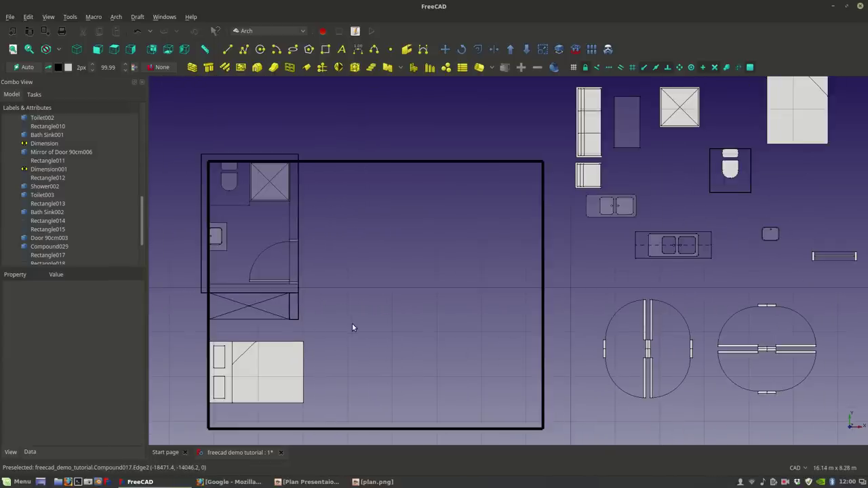
{"action": "scroll", "coordinate": [304, 287], "scroll_direction": "up", "scroll_amount": 2}
{"action": "scroll", "coordinate": [305, 287], "scroll_direction": "down", "scroll_amount": 2}
{"action": "left_click", "coordinate": [644, 369]}
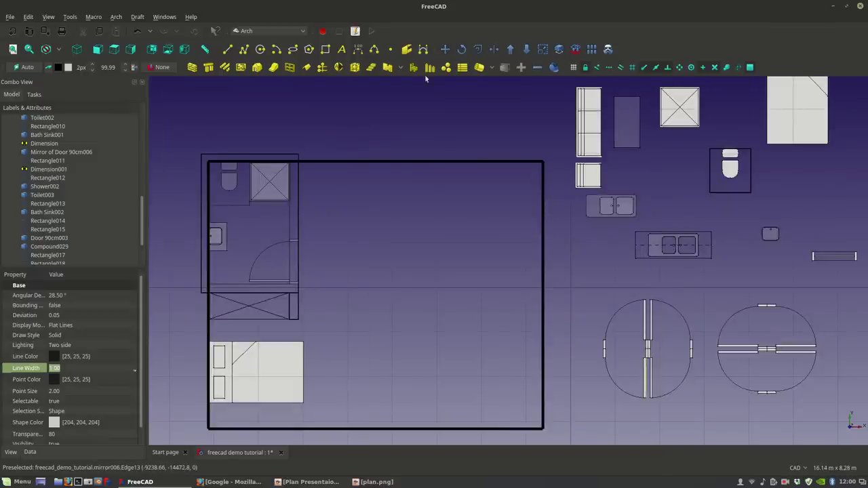
{"action": "left_click", "coordinate": [445, 49]}
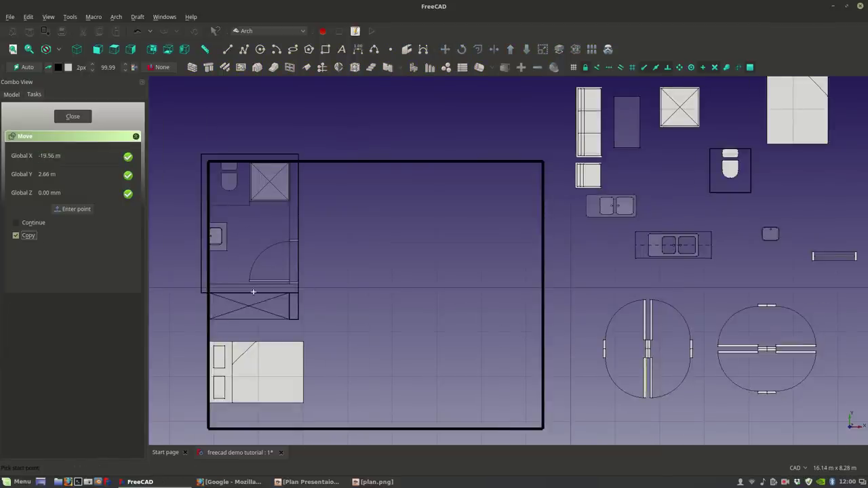
{"action": "left_click", "coordinate": [648, 378]}
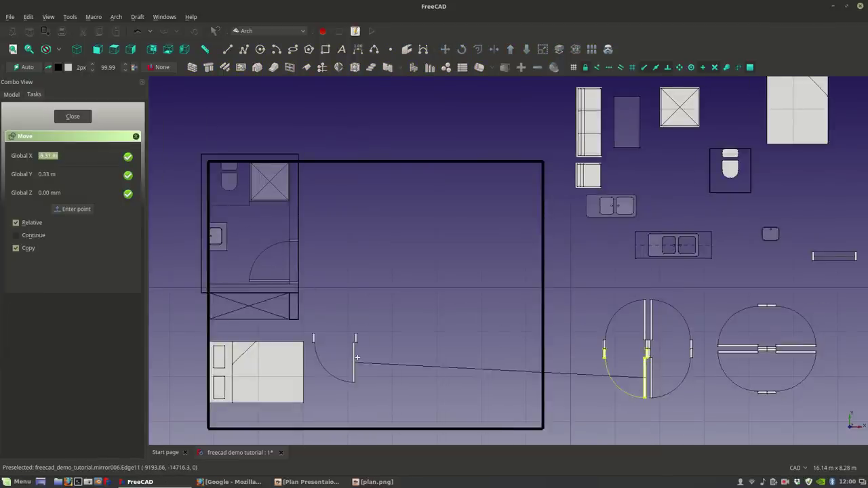
{"action": "scroll", "coordinate": [362, 305], "scroll_direction": "up", "scroll_amount": 2}
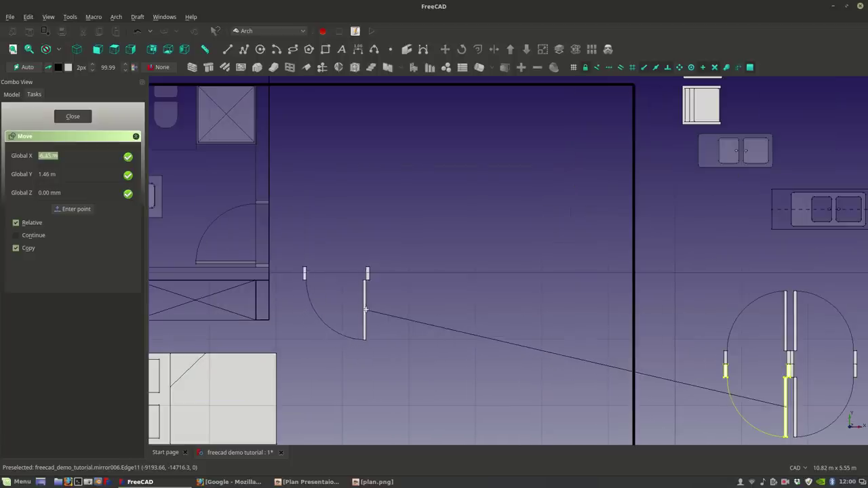
{"action": "left_click", "coordinate": [367, 311]}
{"action": "scroll", "coordinate": [390, 336], "scroll_direction": "down", "scroll_amount": 3}
{"action": "scroll", "coordinate": [389, 335], "scroll_direction": "up", "scroll_amount": 5}
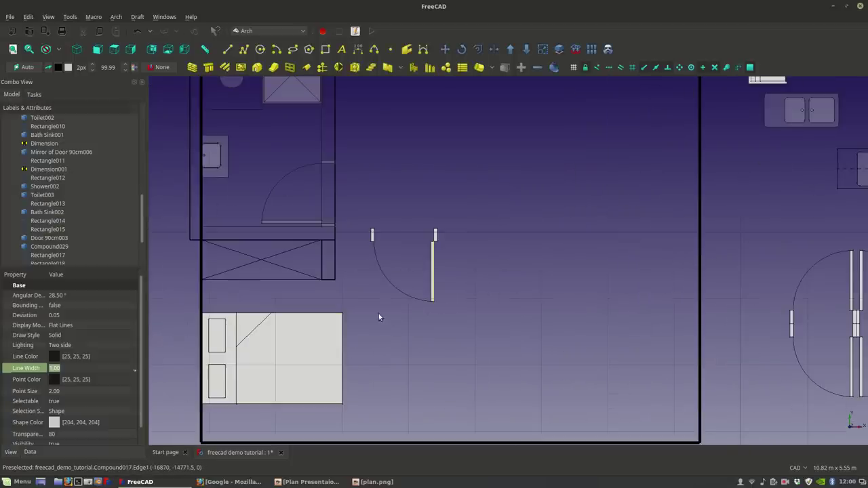
{"action": "scroll", "coordinate": [391, 301], "scroll_direction": "down", "scroll_amount": 5}
{"action": "scroll", "coordinate": [374, 288], "scroll_direction": "up", "scroll_amount": 5}
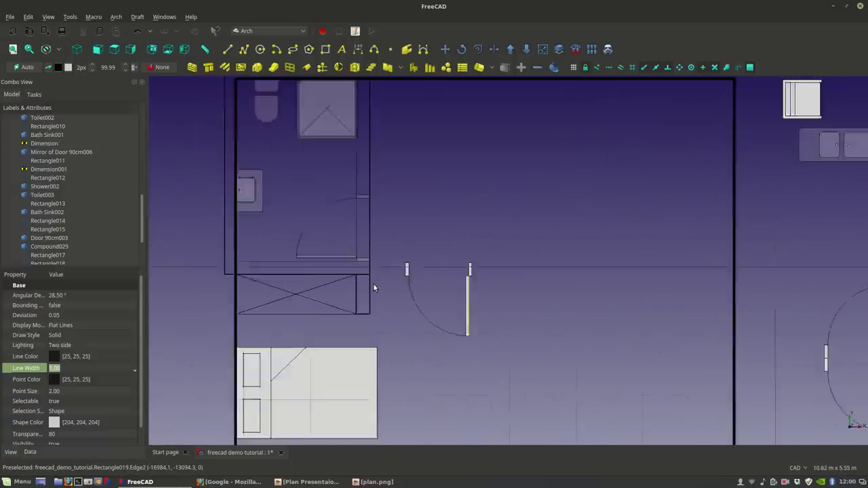
{"action": "scroll", "coordinate": [366, 297], "scroll_direction": "down", "scroll_amount": 3}
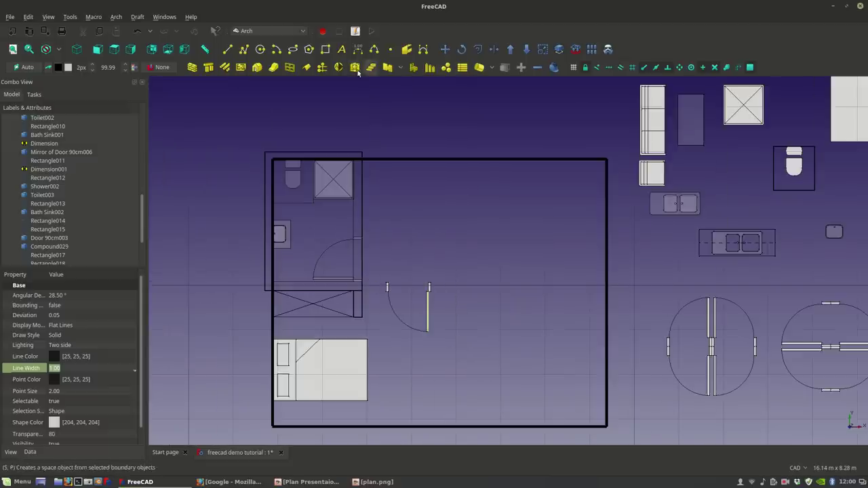
{"action": "scroll", "coordinate": [330, 252], "scroll_direction": "up", "scroll_amount": 2}
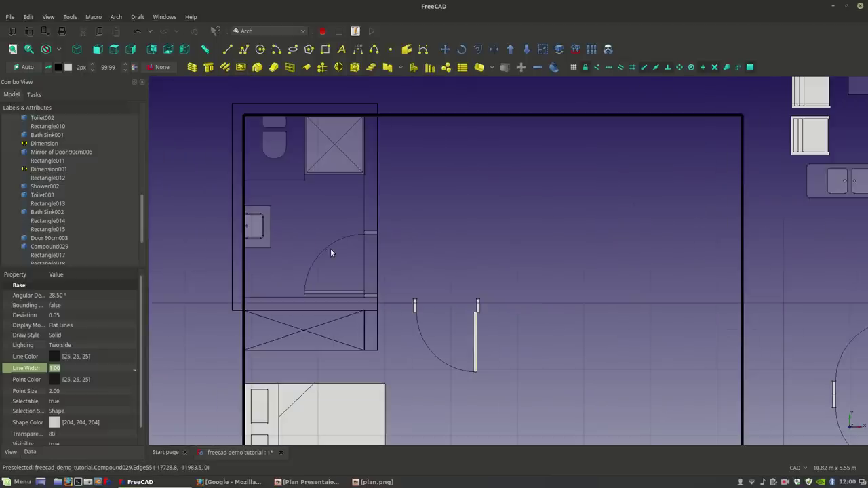
Step: Draw a 3.55 m horizontal wall line from the left wall to the door post
{"action": "left_click", "coordinate": [227, 49]}
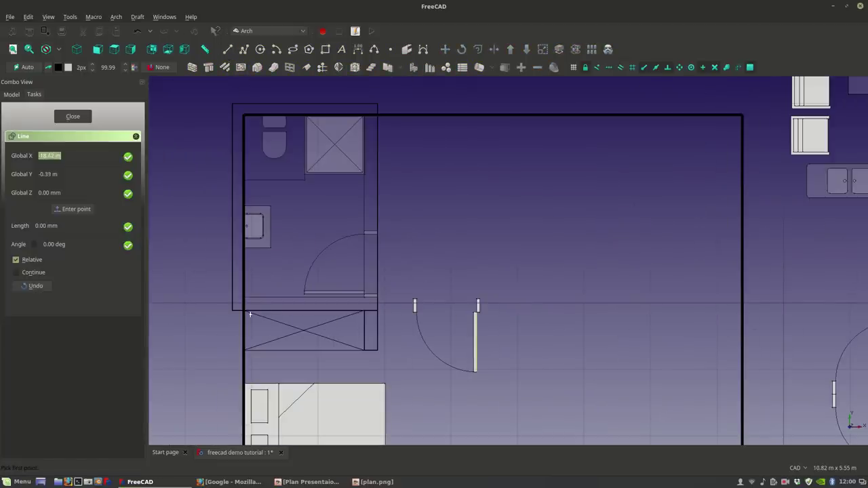
{"action": "left_click", "coordinate": [244, 310]}
{"action": "key", "text": "shift"}
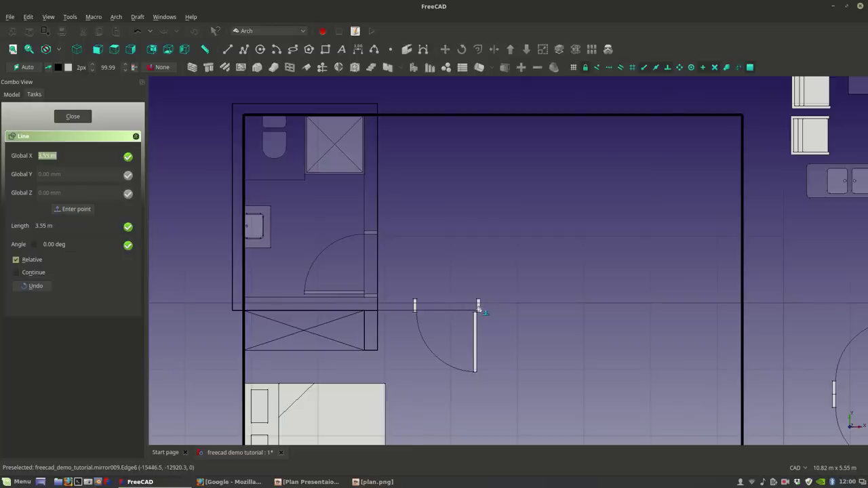
{"action": "left_click", "coordinate": [478, 310]}
{"action": "left_click", "coordinate": [450, 327]}
{"action": "middle_click_drag", "start_coordinate": [449, 327], "coordinate": [434, 260]}
{"action": "left_click", "coordinate": [383, 246]}
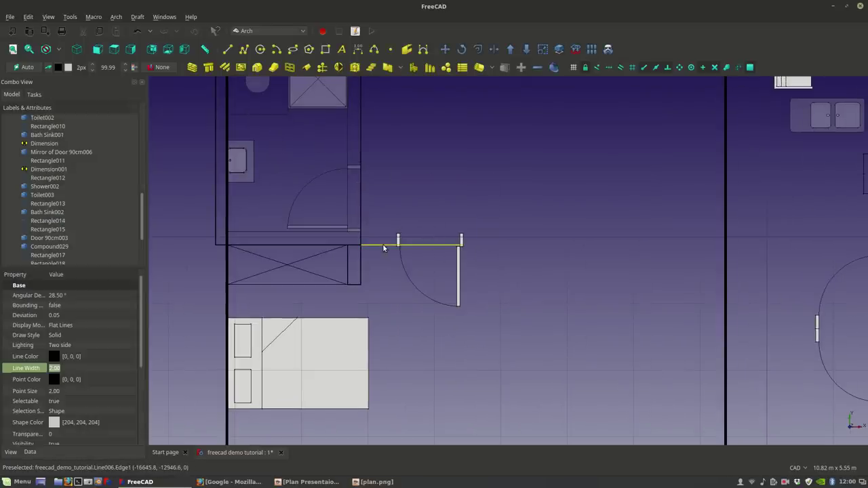
{"action": "left_click", "coordinate": [40, 453]}
{"action": "left_click", "coordinate": [61, 433]}
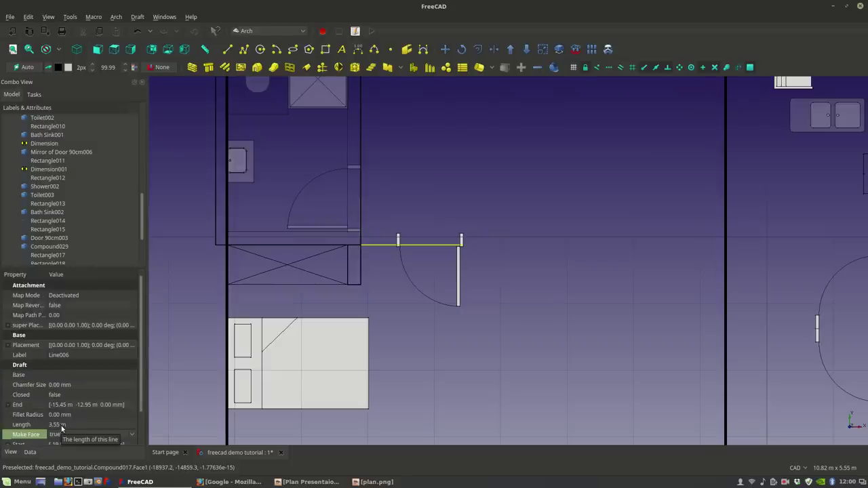
{"action": "scroll", "coordinate": [439, 239], "scroll_direction": "up", "scroll_amount": 4}
{"action": "scroll", "coordinate": [479, 257], "scroll_direction": "up", "scroll_amount": 4}
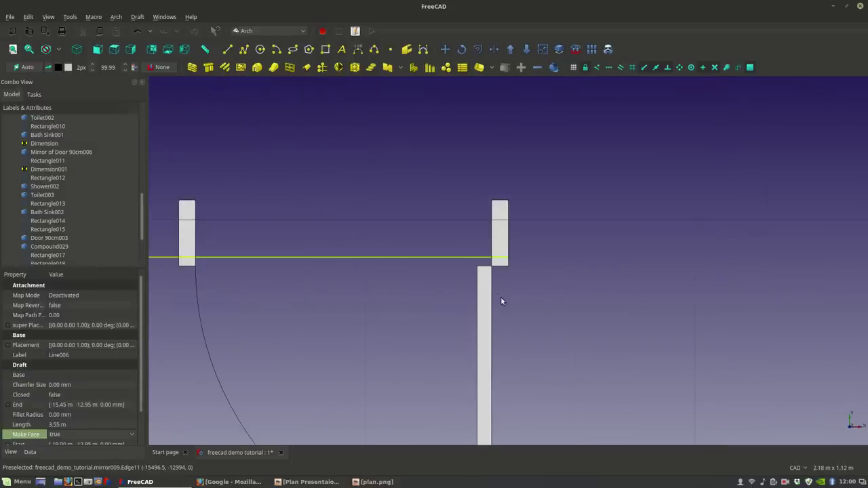
Step: Move the door twice so its right post sits exactly on the new wall line
{"action": "left_click", "coordinate": [501, 259]}
{"action": "scroll", "coordinate": [473, 202], "scroll_direction": "down", "scroll_amount": 2}
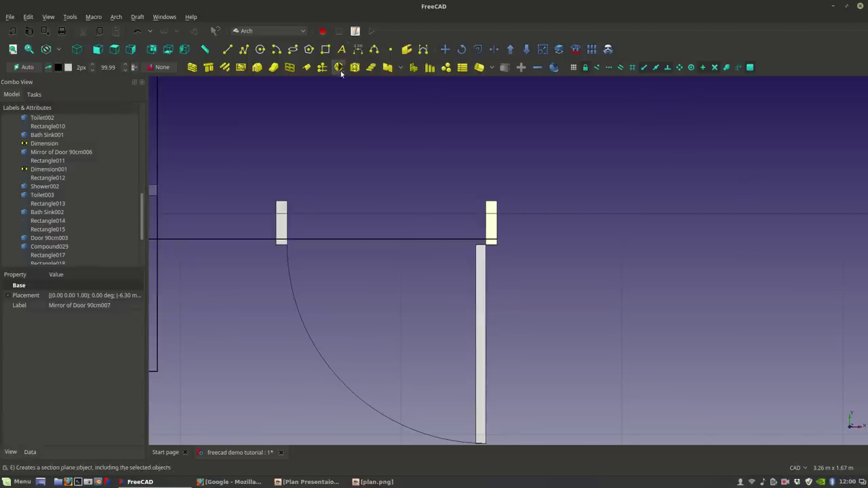
{"action": "left_click", "coordinate": [444, 49]}
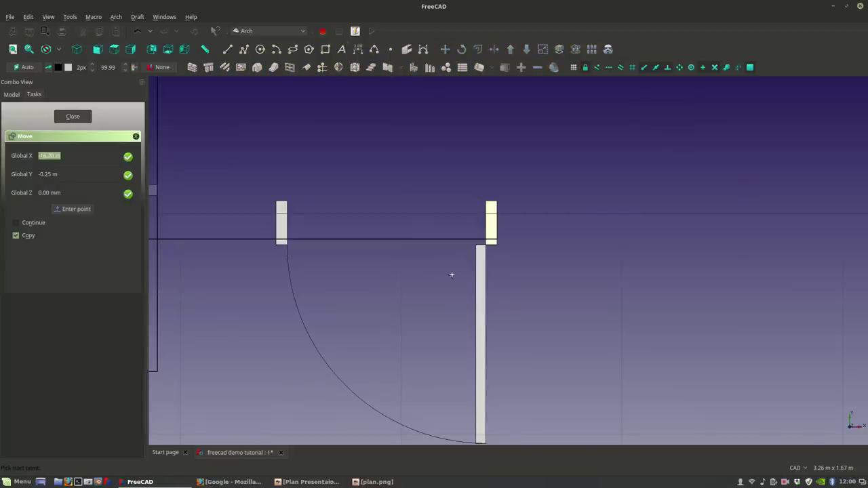
{"action": "left_click", "coordinate": [497, 245]}
{"action": "left_click", "coordinate": [460, 216]}
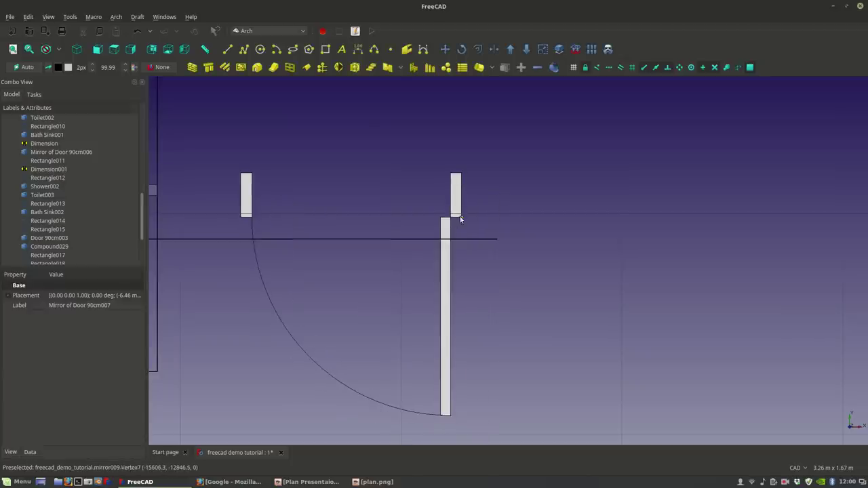
{"action": "left_click", "coordinate": [445, 49]}
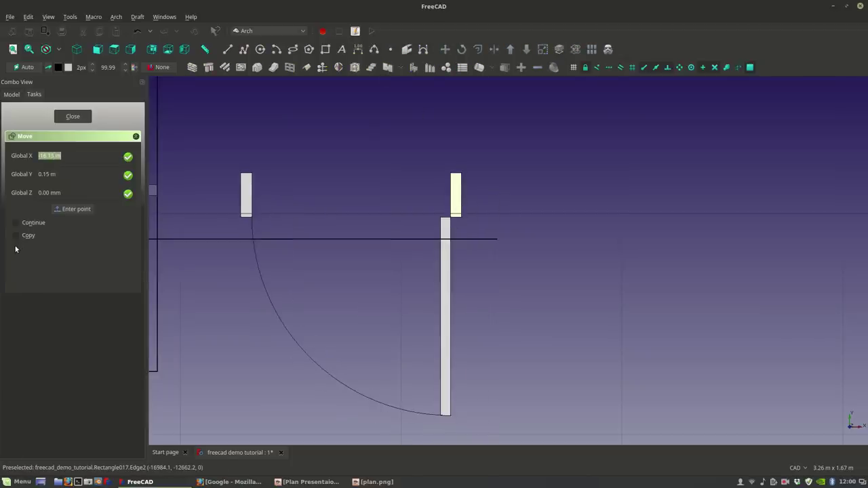
{"action": "left_click", "coordinate": [460, 215]}
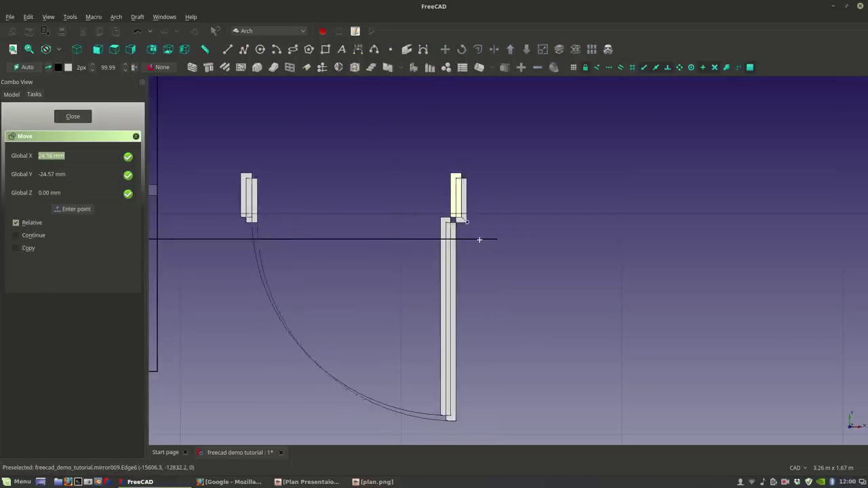
{"action": "left_click", "coordinate": [495, 239]}
{"action": "scroll", "coordinate": [536, 223], "scroll_direction": "down", "scroll_amount": 8}
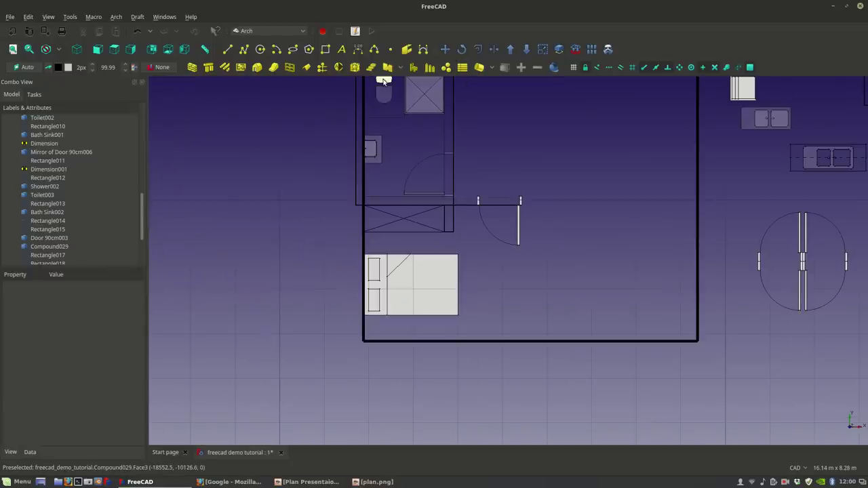
Step: Draw the bedroom rectangle from the door-wall corner to the bottom-left corner, with Make Face off
{"action": "left_click", "coordinate": [327, 50]}
{"action": "scroll", "coordinate": [532, 207], "scroll_direction": "up", "scroll_amount": 6}
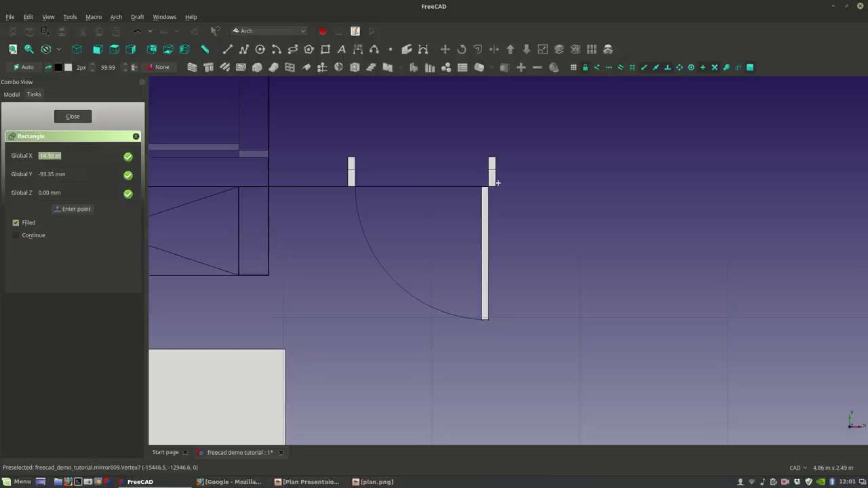
{"action": "left_click", "coordinate": [495, 185]}
{"action": "scroll", "coordinate": [498, 186], "scroll_direction": "down", "scroll_amount": 6}
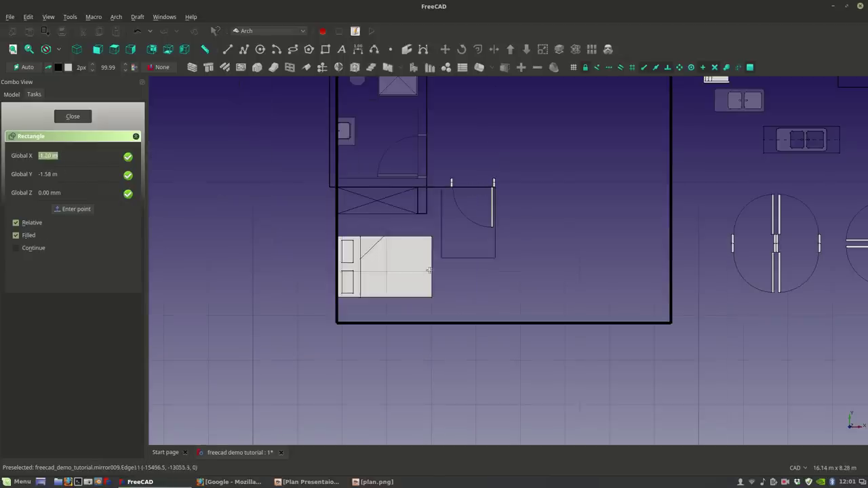
{"action": "left_click", "coordinate": [337, 321]}
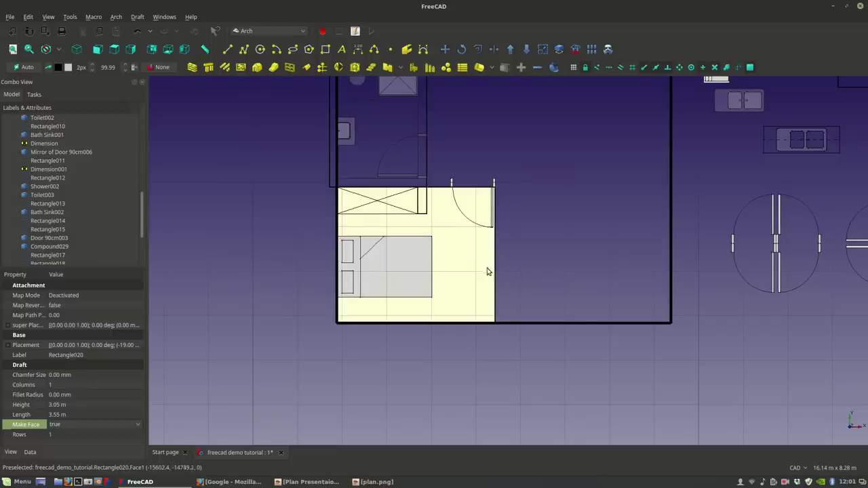
{"action": "left_click", "coordinate": [75, 422]}
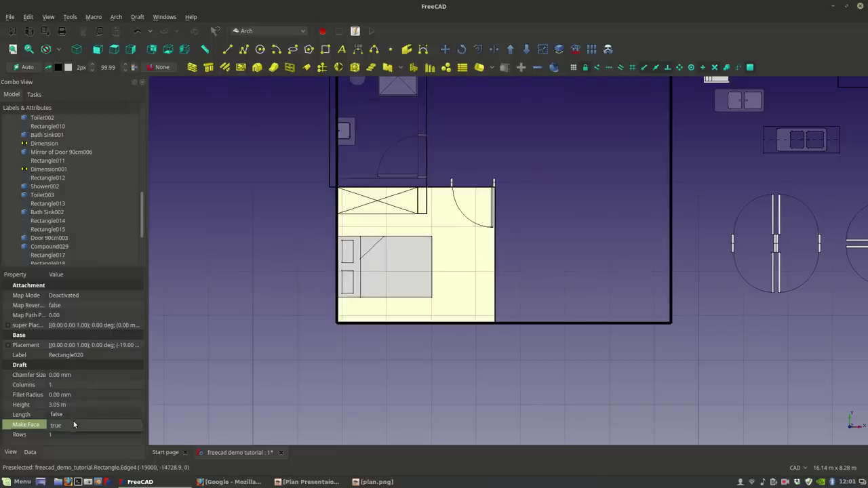
{"action": "left_click", "coordinate": [68, 414]}
{"action": "left_click", "coordinate": [287, 326]}
{"action": "middle_click_drag", "start_coordinate": [450, 283], "coordinate": [392, 335]}
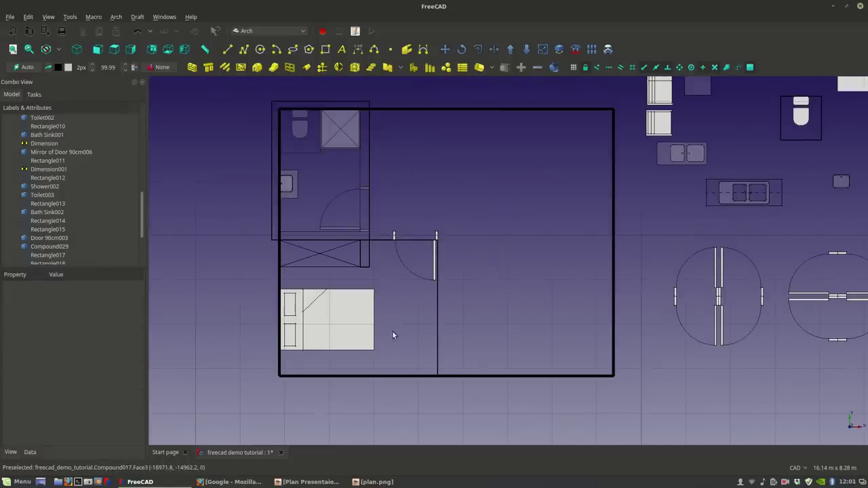
Step: Offset a copy of the bedroom rectangle 0.20 m outward and make it unfilled
{"action": "left_click", "coordinate": [435, 323]}
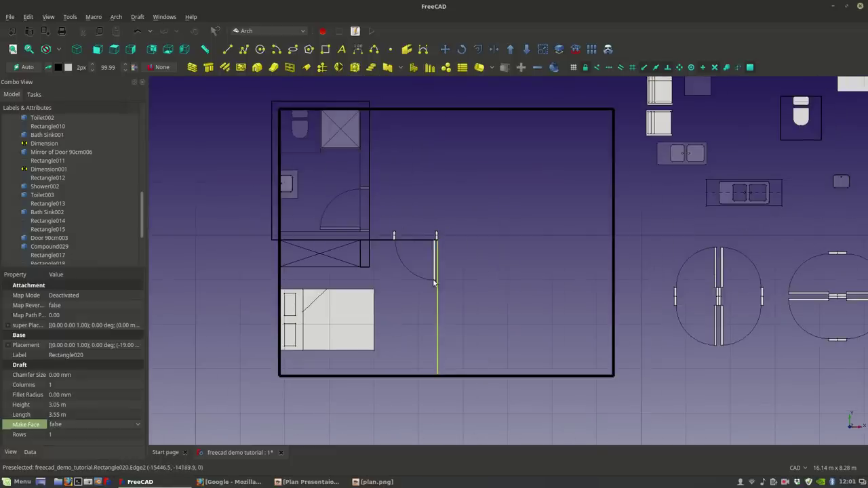
{"action": "left_click", "coordinate": [478, 50]}
{"action": "scroll", "coordinate": [437, 237], "scroll_direction": "up", "scroll_amount": 5}
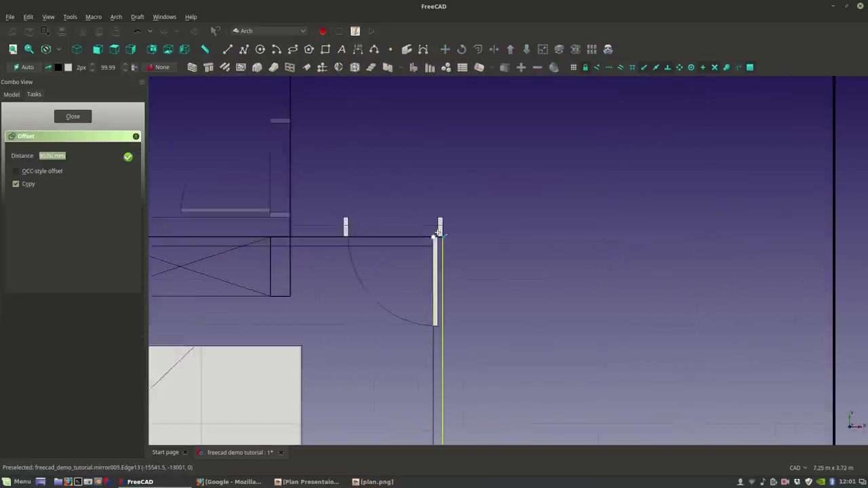
{"action": "left_click", "coordinate": [442, 210]}
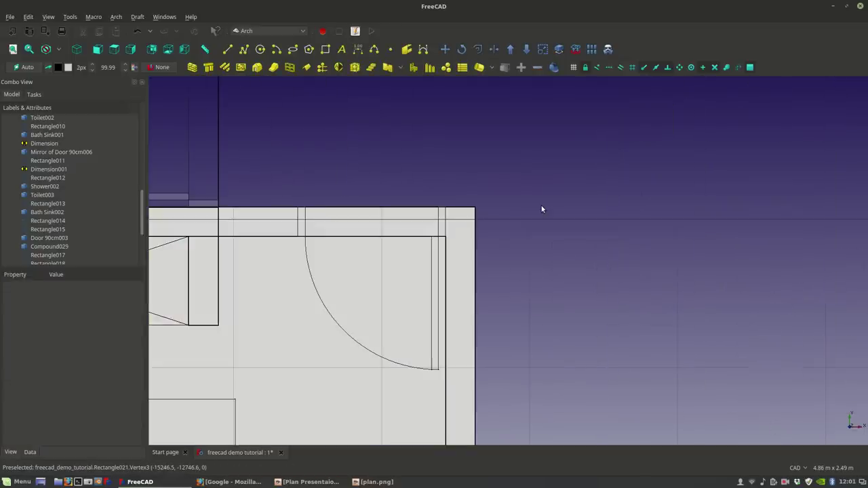
{"action": "scroll", "coordinate": [542, 206], "scroll_direction": "down", "scroll_amount": 4}
{"action": "left_click", "coordinate": [90, 425]}
{"action": "left_click", "coordinate": [86, 418]}
{"action": "left_click", "coordinate": [331, 305]}
{"action": "scroll", "coordinate": [331, 305], "scroll_direction": "down", "scroll_amount": 2}
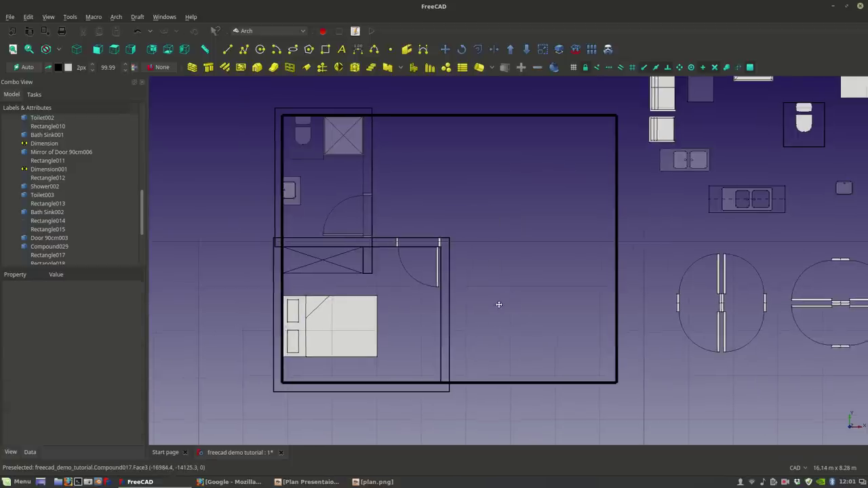
{"action": "scroll", "coordinate": [449, 306], "scroll_direction": "down", "scroll_amount": 2}
{"action": "scroll", "coordinate": [383, 294], "scroll_direction": "up", "scroll_amount": 4}
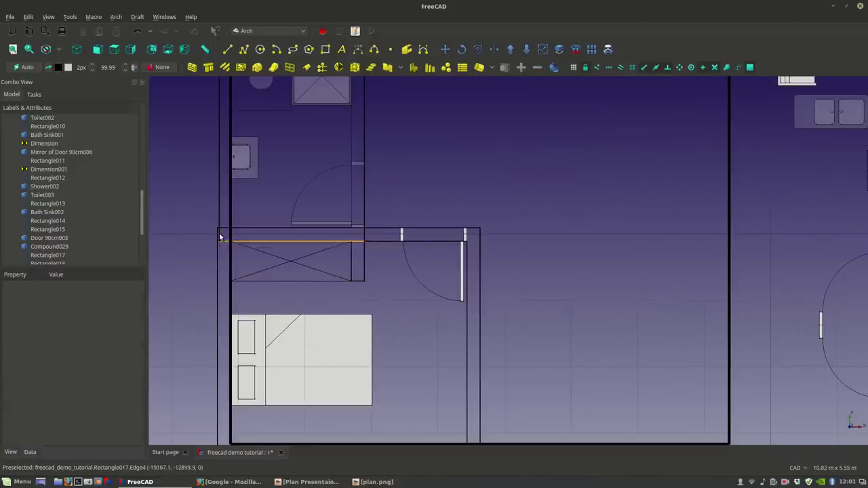
{"action": "scroll", "coordinate": [220, 237], "scroll_direction": "up", "scroll_amount": 2}
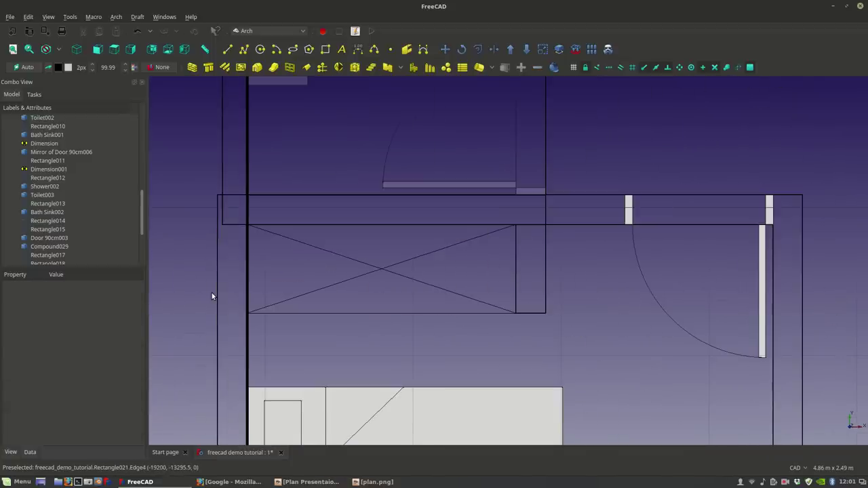
{"action": "scroll", "coordinate": [221, 285], "scroll_direction": "up", "scroll_amount": 3}
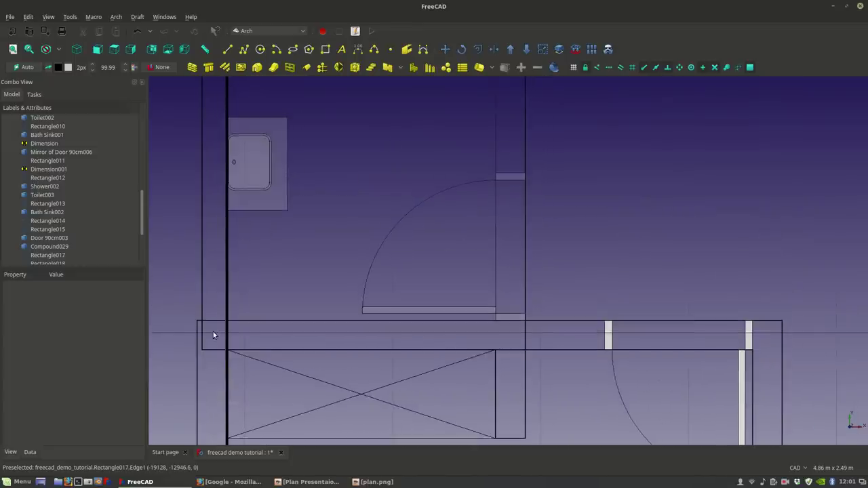
{"action": "scroll", "coordinate": [220, 331], "scroll_direction": "down", "scroll_amount": 2}
{"action": "scroll", "coordinate": [241, 317], "scroll_direction": "up", "scroll_amount": 2}
{"action": "scroll", "coordinate": [244, 316], "scroll_direction": "down", "scroll_amount": 2}
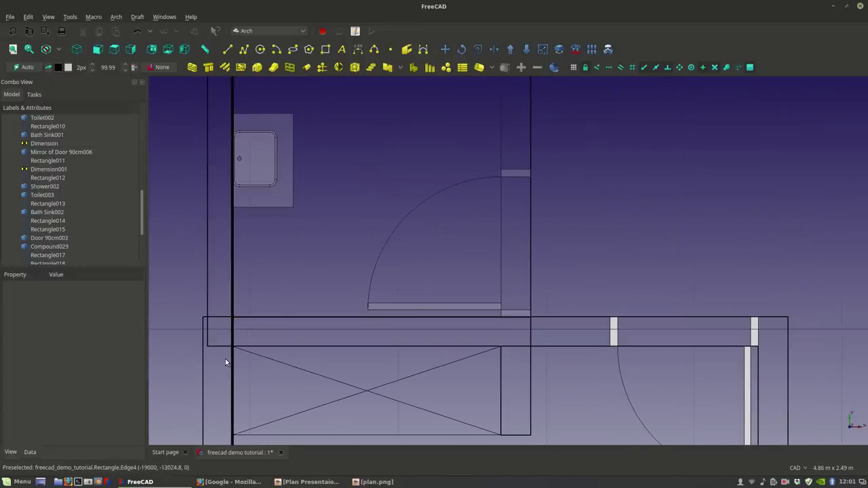
{"action": "left_click", "coordinate": [217, 345]}
{"action": "left_click", "coordinate": [203, 355]}
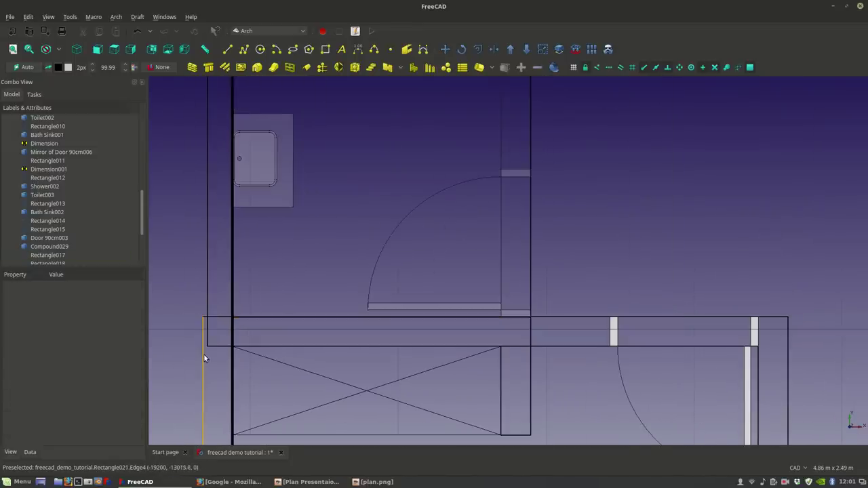
{"action": "scroll", "coordinate": [427, 333], "scroll_direction": "down", "scroll_amount": 4}
{"action": "scroll", "coordinate": [407, 323], "scroll_direction": "up", "scroll_amount": 5}
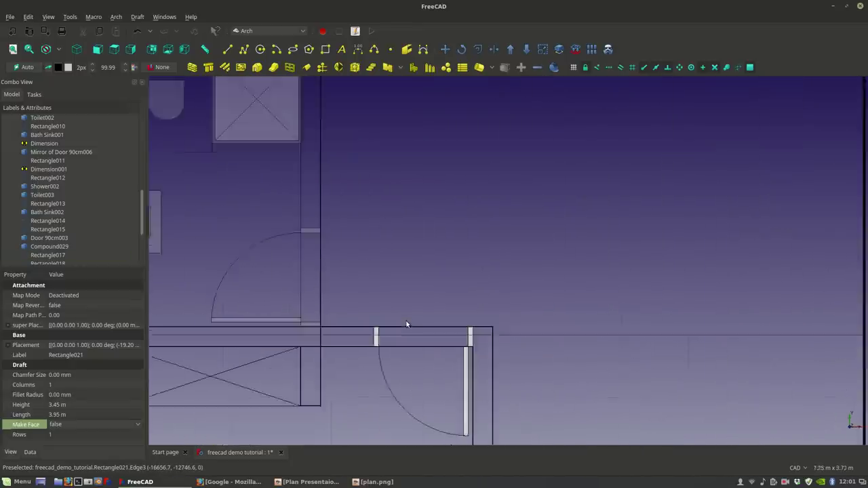
{"action": "left_click", "coordinate": [554, 67]}
{"action": "left_click", "coordinate": [366, 342]}
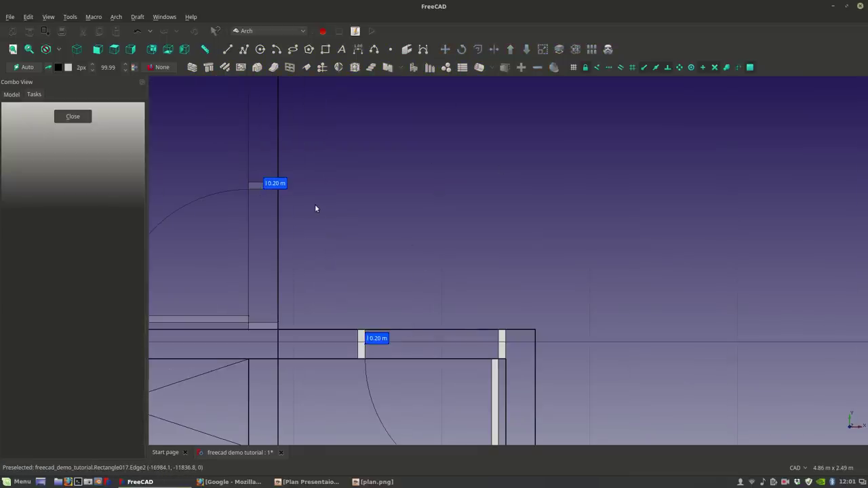
{"action": "scroll", "coordinate": [315, 204], "scroll_direction": "down", "scroll_amount": 3}
{"action": "scroll", "coordinate": [486, 270], "scroll_direction": "up", "scroll_amount": 3}
{"action": "scroll", "coordinate": [557, 301], "scroll_direction": "up", "scroll_amount": 3}
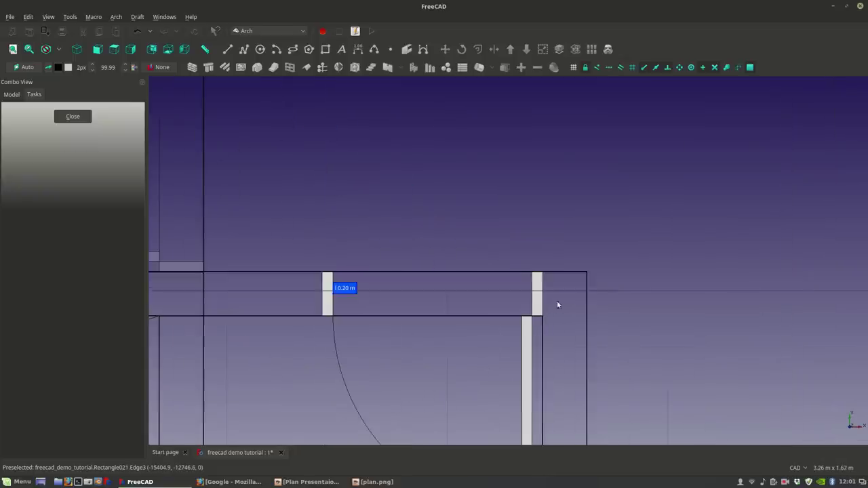
{"action": "scroll", "coordinate": [545, 309], "scroll_direction": "down", "scroll_amount": 3}
{"action": "middle_click_drag", "start_coordinate": [323, 325], "coordinate": [402, 316]}
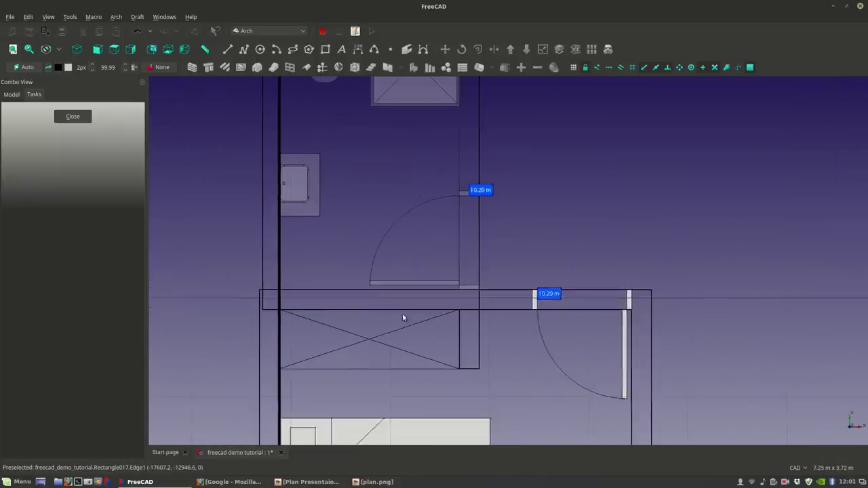
{"action": "scroll", "coordinate": [412, 260], "scroll_direction": "down", "scroll_amount": 2}
{"action": "key", "text": "Escape"}
{"action": "scroll", "coordinate": [550, 213], "scroll_direction": "up", "scroll_amount": 2}
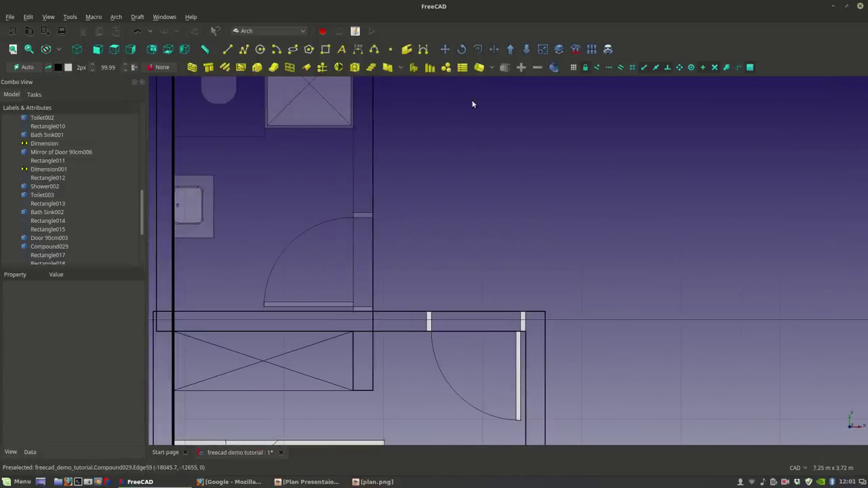
Step: Draw a small rectangle right of the bathroom and size it 0.20 m square in Properties
{"action": "left_click", "coordinate": [341, 49]}
{"action": "left_click", "coordinate": [419, 189]}
{"action": "left_click", "coordinate": [447, 215]}
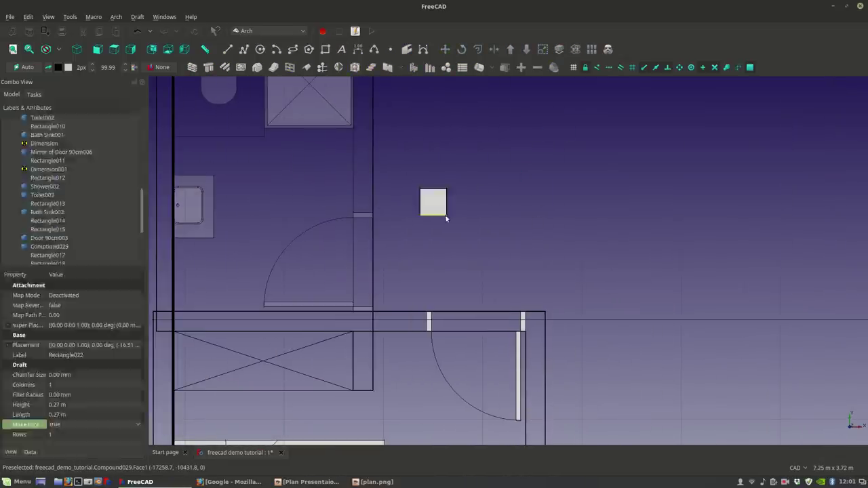
{"action": "left_click", "coordinate": [58, 404]}
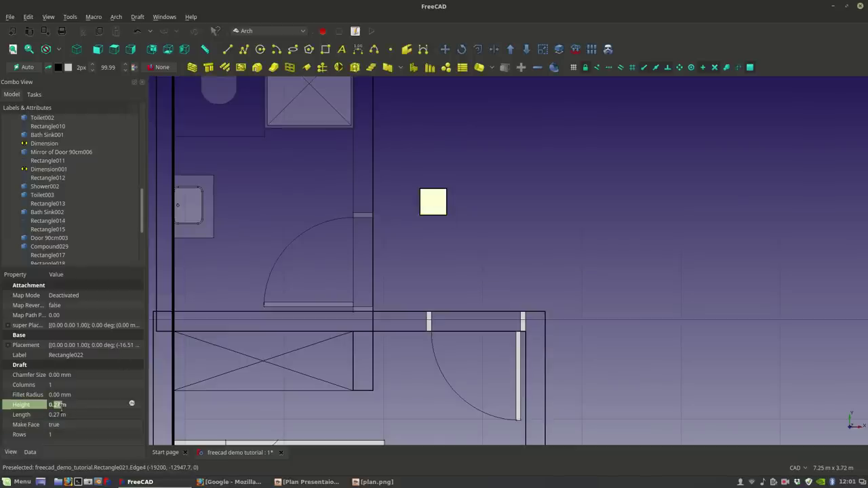
{"action": "type", "text": "0.2"}
{"action": "left_click", "coordinate": [59, 411]}
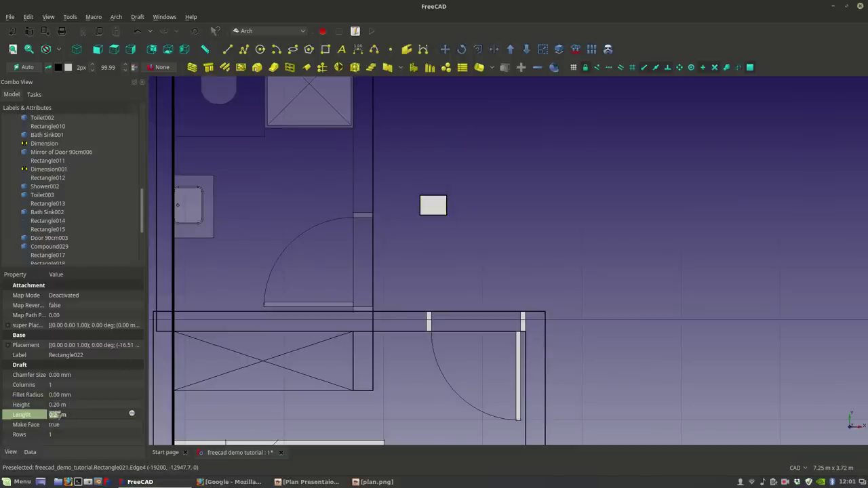
{"action": "type", "text": "0.25"}
{"action": "key", "text": "Return"}
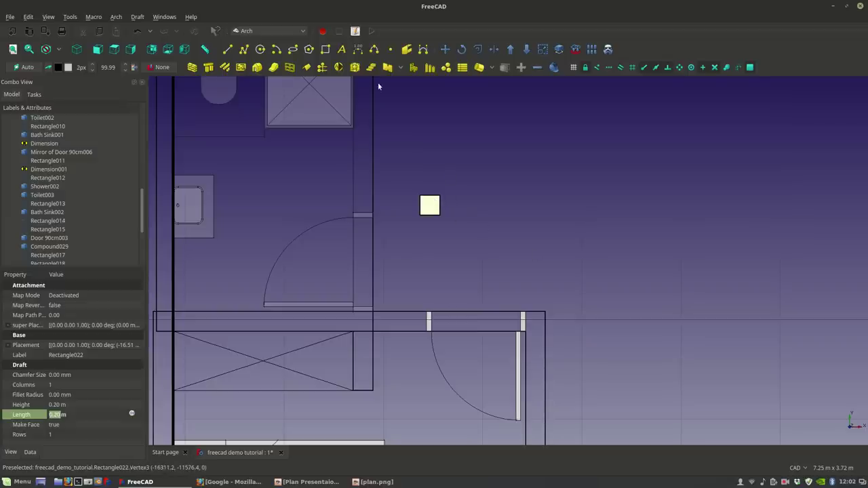
Step: Start moving the square from its corner, then cancel with Escape, leaving it in place
{"action": "left_click", "coordinate": [450, 50]}
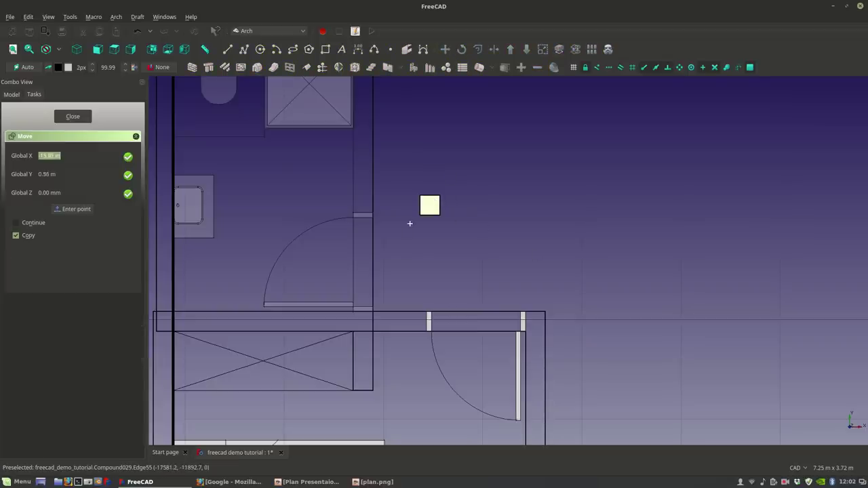
{"action": "left_click", "coordinate": [439, 214]}
{"action": "scroll", "coordinate": [505, 329], "scroll_direction": "up", "scroll_amount": 5}
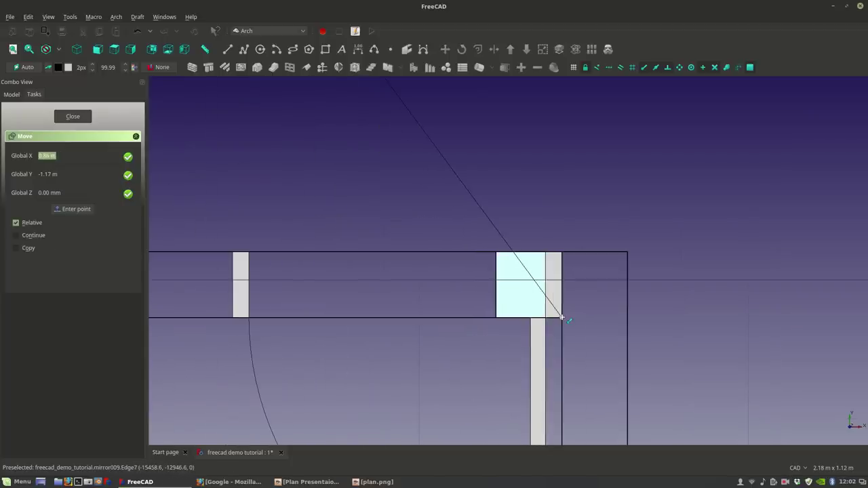
{"action": "scroll", "coordinate": [562, 317], "scroll_direction": "down", "scroll_amount": 4}
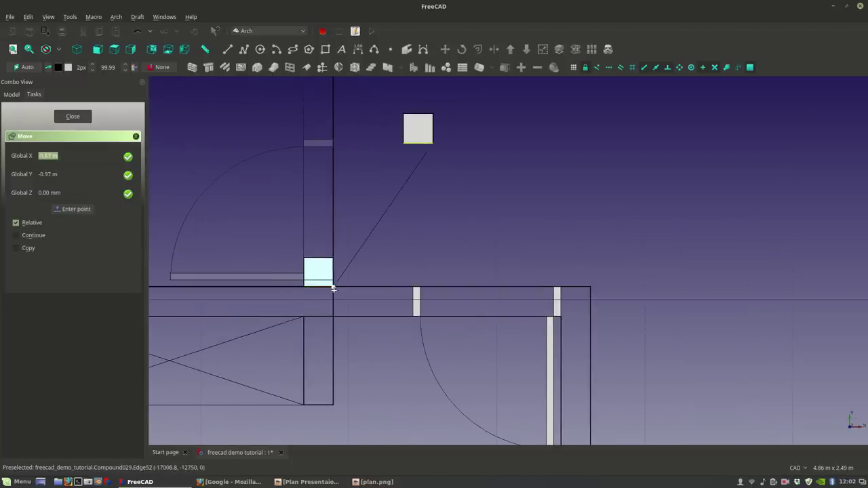
{"action": "scroll", "coordinate": [333, 287], "scroll_direction": "up", "scroll_amount": 5}
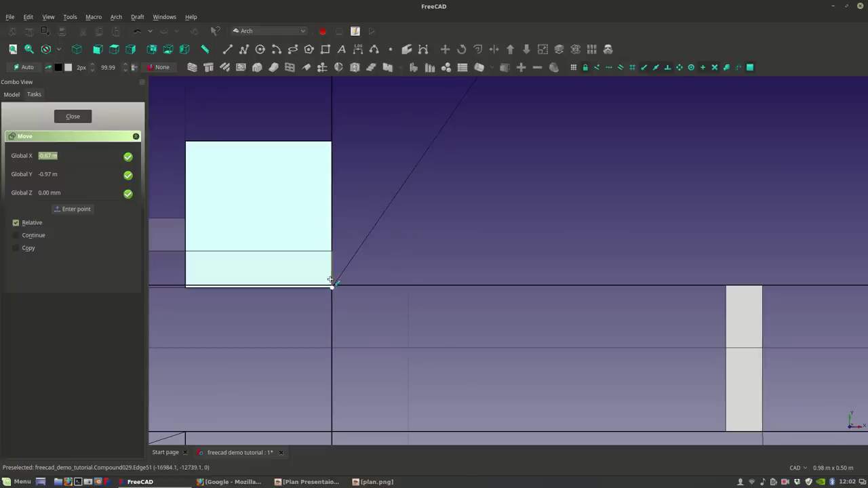
{"action": "middle_click_drag", "start_coordinate": [398, 241], "coordinate": [492, 256]}
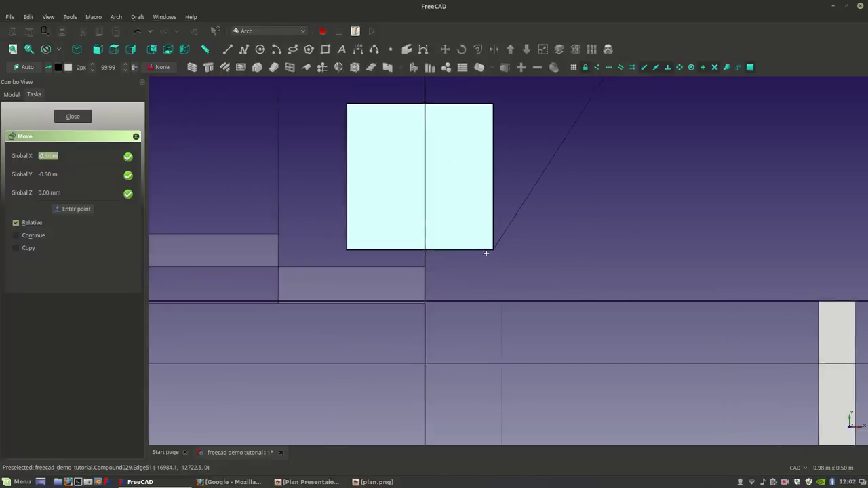
{"action": "scroll", "coordinate": [486, 254], "scroll_direction": "down", "scroll_amount": 4}
{"action": "scroll", "coordinate": [457, 258], "scroll_direction": "up", "scroll_amount": 4}
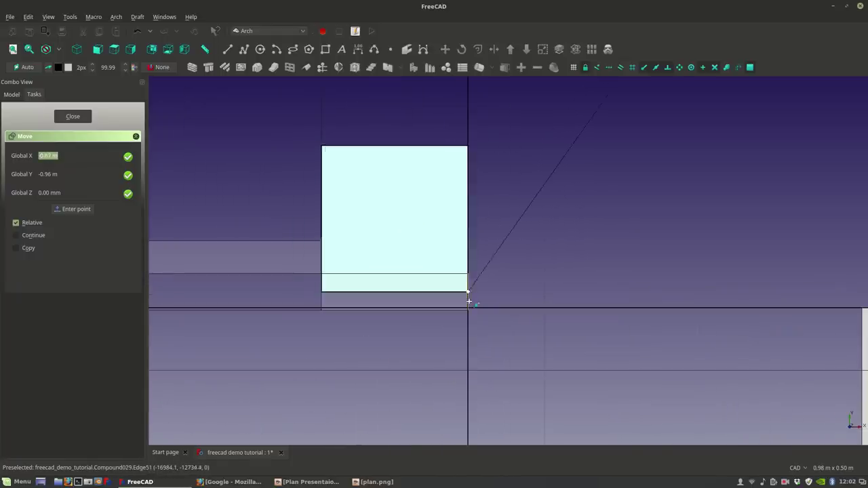
{"action": "scroll", "coordinate": [497, 293], "scroll_direction": "down", "scroll_amount": 5}
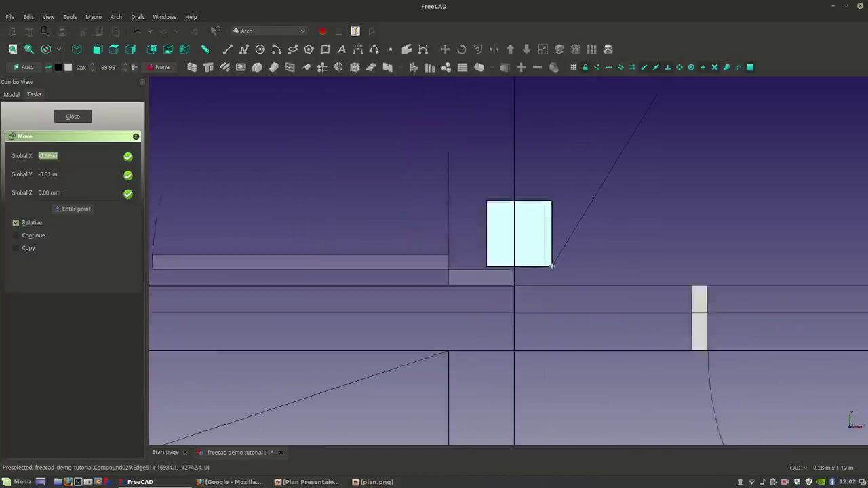
{"action": "scroll", "coordinate": [374, 265], "scroll_direction": "up", "scroll_amount": 5}
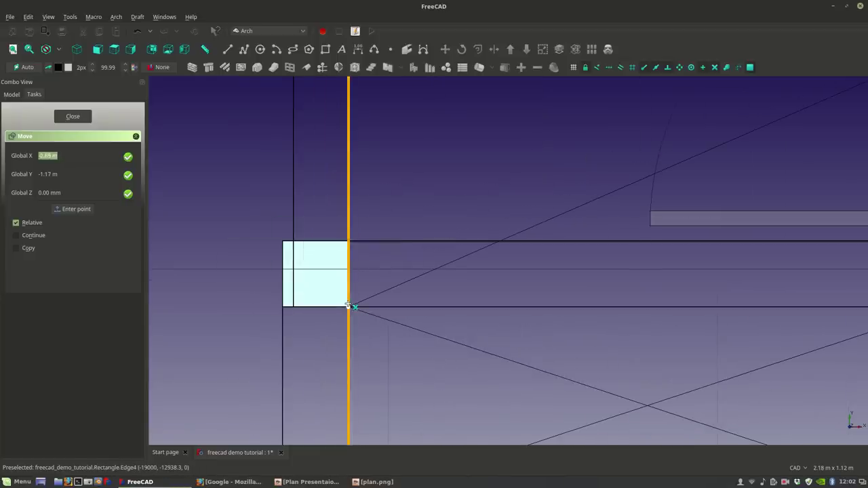
{"action": "scroll", "coordinate": [347, 305], "scroll_direction": "down", "scroll_amount": 8}
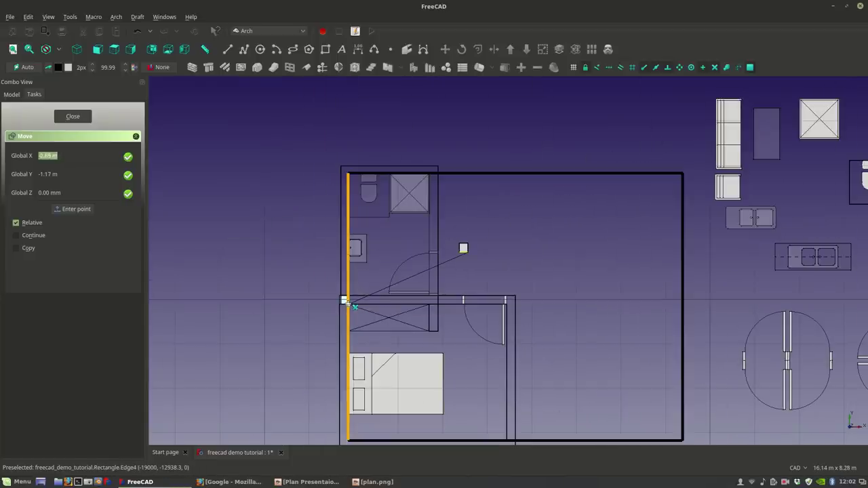
{"action": "scroll", "coordinate": [348, 302], "scroll_direction": "up", "scroll_amount": 8}
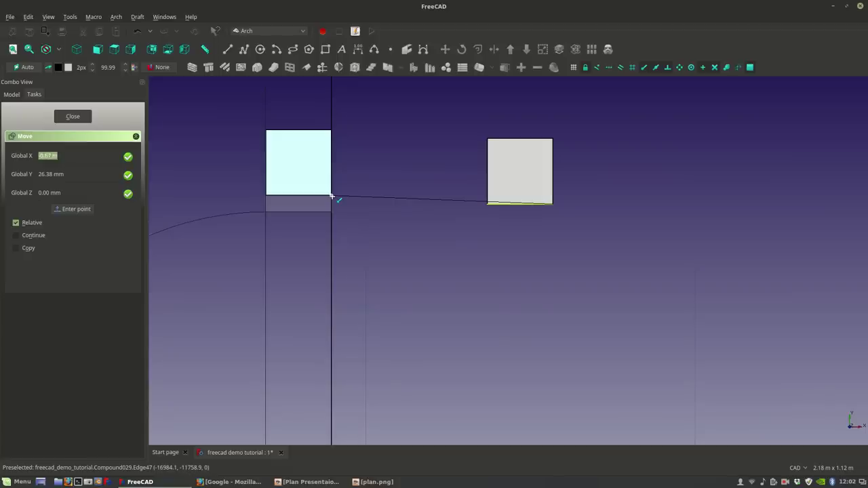
{"action": "scroll", "coordinate": [331, 196], "scroll_direction": "down", "scroll_amount": 8}
{"action": "scroll", "coordinate": [251, 238], "scroll_direction": "up", "scroll_amount": 3}
{"action": "middle_click_drag", "start_coordinate": [329, 223], "coordinate": [360, 265]}
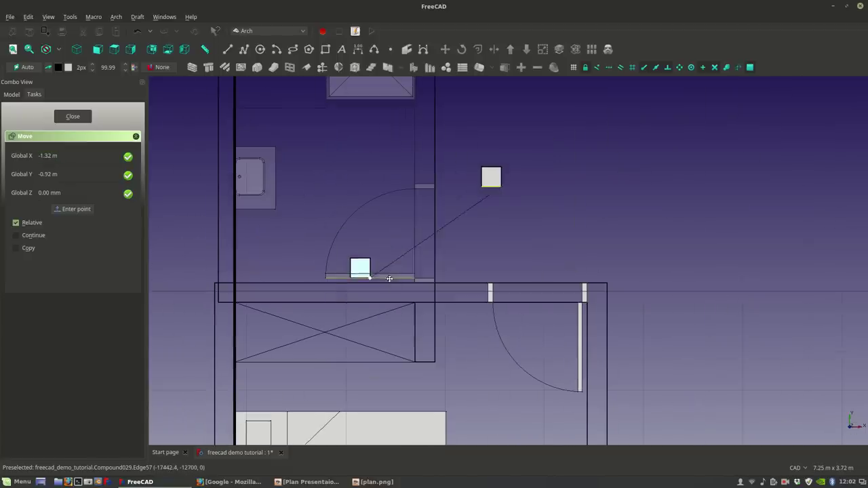
{"action": "key", "text": "Escape"}
{"action": "left_click", "coordinate": [219, 219]}
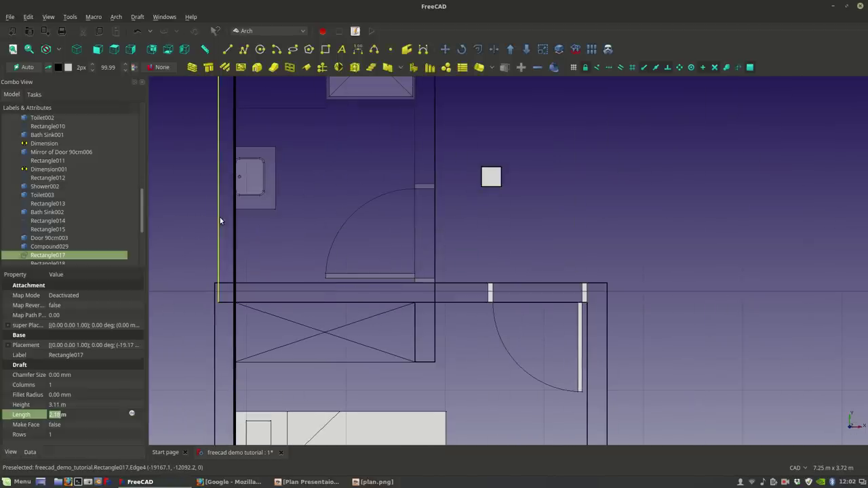
{"action": "middle_click_drag", "start_coordinate": [287, 219], "coordinate": [297, 342]}
{"action": "scroll", "coordinate": [400, 255], "scroll_direction": "up", "scroll_amount": 4}
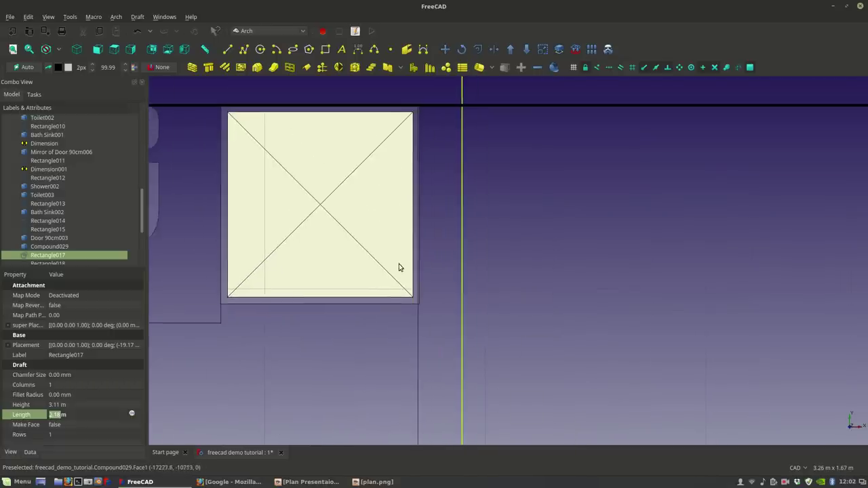
{"action": "scroll", "coordinate": [405, 302], "scroll_direction": "down", "scroll_amount": 4}
{"action": "scroll", "coordinate": [400, 291], "scroll_direction": "down", "scroll_amount": 2}
{"action": "scroll", "coordinate": [393, 216], "scroll_direction": "up", "scroll_amount": 5}
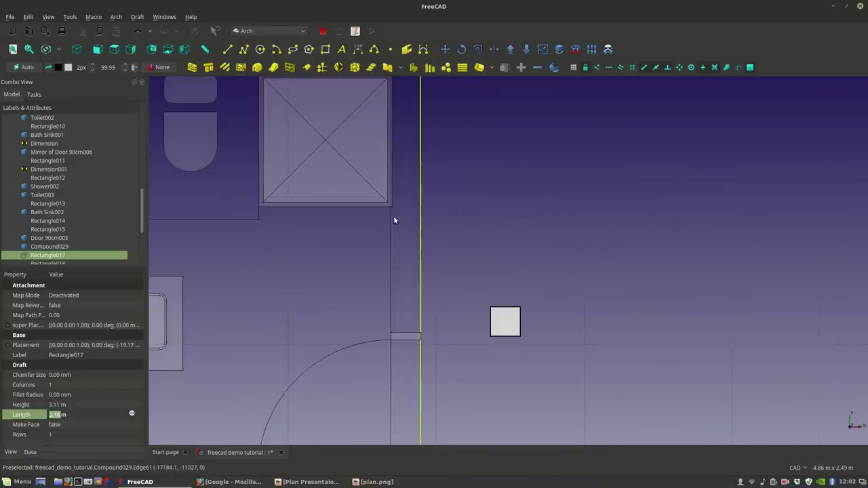
{"action": "scroll", "coordinate": [386, 239], "scroll_direction": "down", "scroll_amount": 3}
{"action": "left_click", "coordinate": [388, 247]}
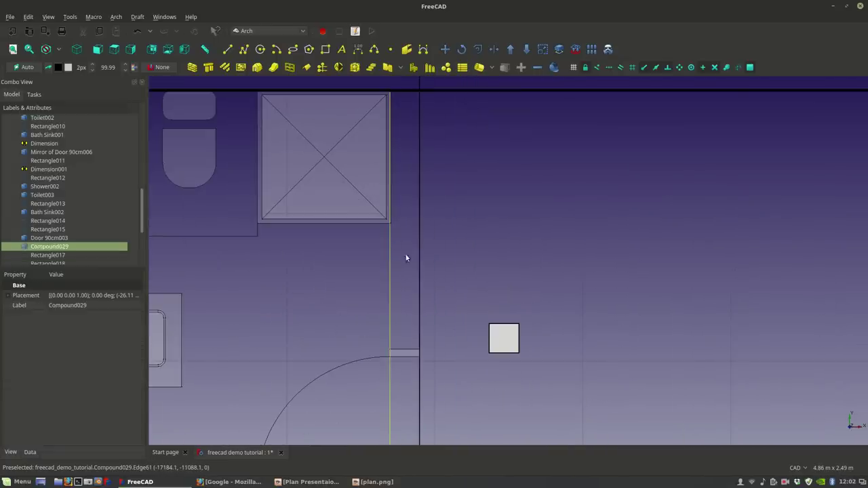
{"action": "key", "text": "space"}
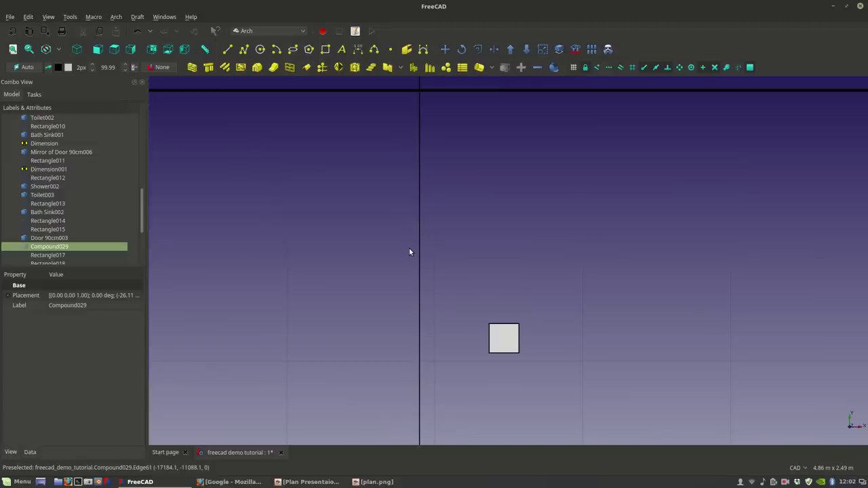
{"action": "scroll", "coordinate": [409, 252], "scroll_direction": "down", "scroll_amount": 5}
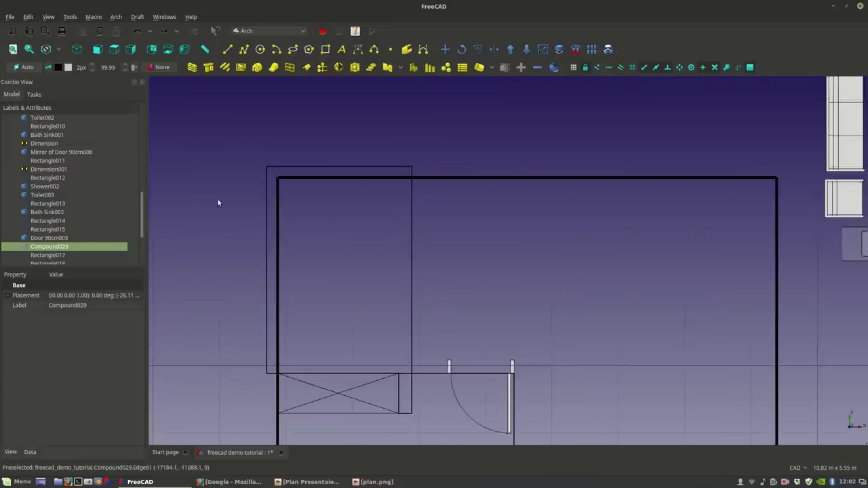
{"action": "key", "text": "space"}
{"action": "scroll", "coordinate": [359, 266], "scroll_direction": "up", "scroll_amount": 6}
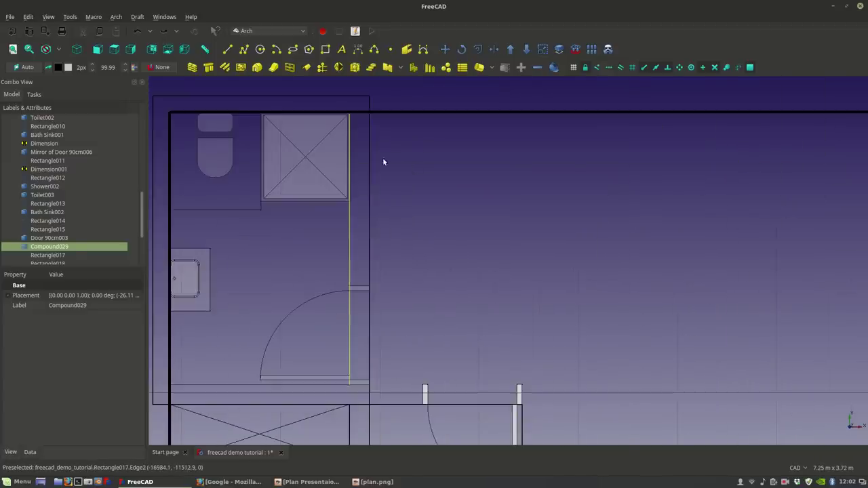
{"action": "left_click", "coordinate": [340, 277]}
{"action": "scroll", "coordinate": [341, 277], "scroll_direction": "down", "scroll_amount": 4}
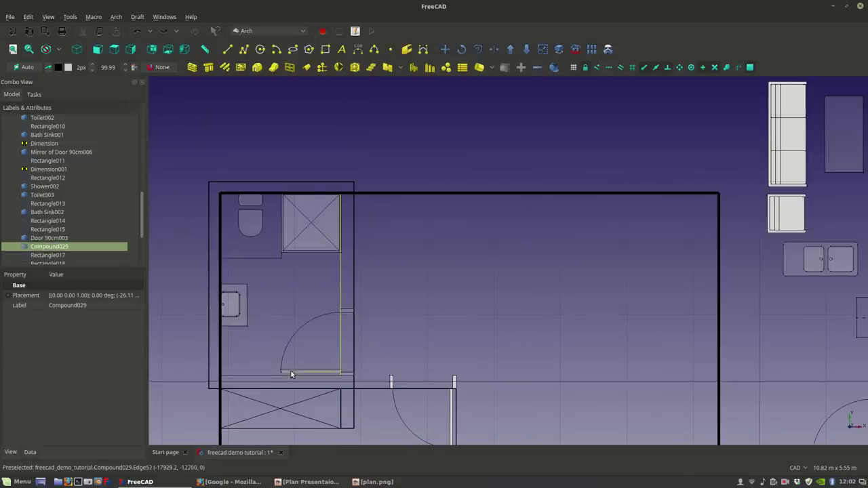
{"action": "scroll", "coordinate": [290, 370], "scroll_direction": "down", "scroll_amount": 6}
{"action": "scroll", "coordinate": [492, 192], "scroll_direction": "up", "scroll_amount": 8}
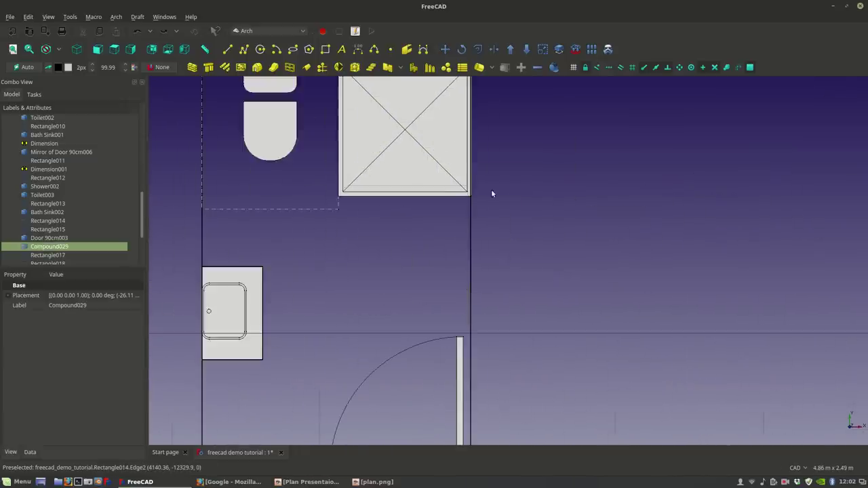
{"action": "scroll", "coordinate": [280, 257], "scroll_direction": "down", "scroll_amount": 5}
{"action": "middle_click_drag", "start_coordinate": [280, 257], "coordinate": [573, 303]}
{"action": "scroll", "coordinate": [256, 367], "scroll_direction": "up", "scroll_amount": 6}
{"action": "scroll", "coordinate": [366, 326], "scroll_direction": "down", "scroll_amount": 2}
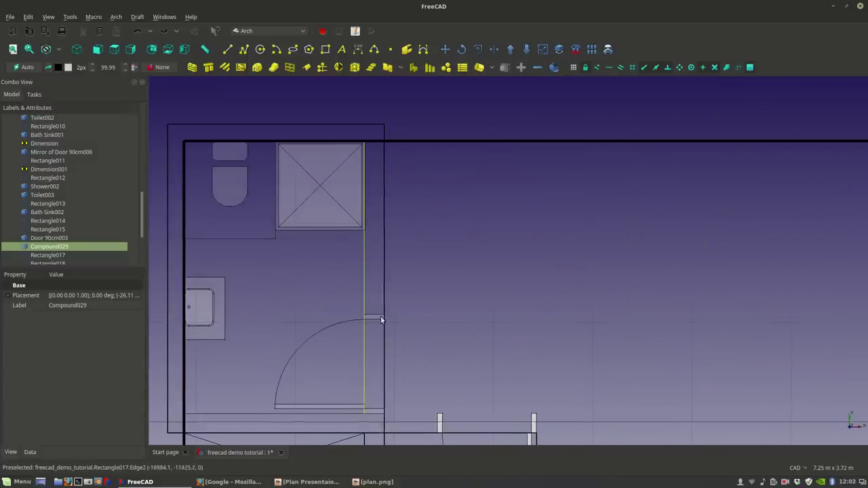
{"action": "scroll", "coordinate": [374, 219], "scroll_direction": "up", "scroll_amount": 4}
{"action": "scroll", "coordinate": [352, 255], "scroll_direction": "down", "scroll_amount": 3}
{"action": "left_click", "coordinate": [351, 254]}
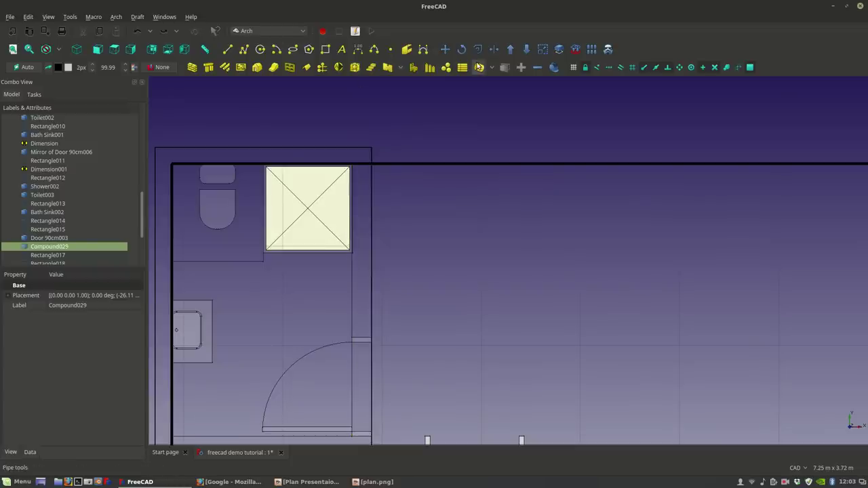
Step: Downgrade the shower compound, then undo it to restore the shower group
{"action": "left_click", "coordinate": [526, 49]}
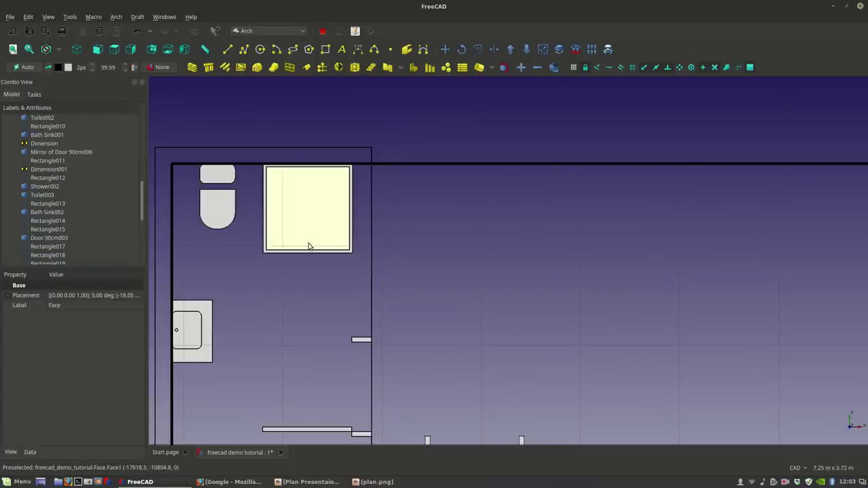
{"action": "scroll", "coordinate": [309, 246], "scroll_direction": "down", "scroll_amount": 4}
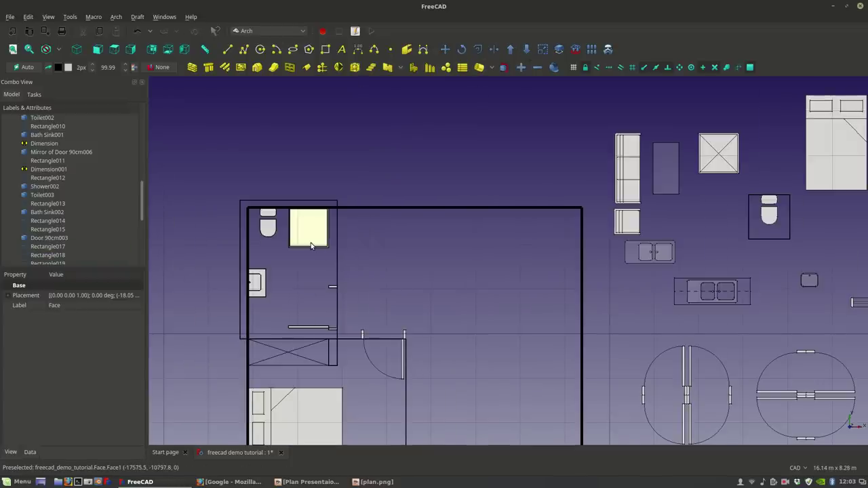
{"action": "scroll", "coordinate": [311, 248], "scroll_direction": "up", "scroll_amount": 2}
{"action": "key", "text": "ctrl+z"}
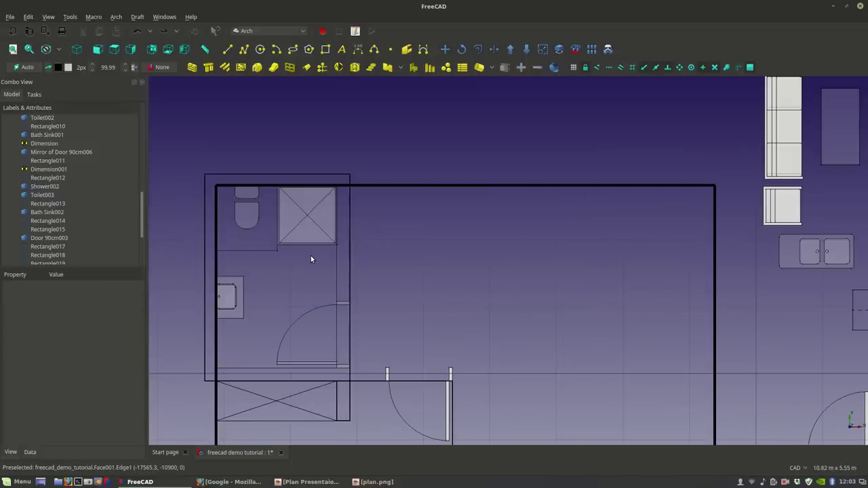
Step: Select and deselect the shower group Compound029, then bring both bathrooms into view
{"action": "left_click", "coordinate": [322, 236]}
{"action": "scroll", "coordinate": [323, 234], "scroll_direction": "down", "scroll_amount": 4}
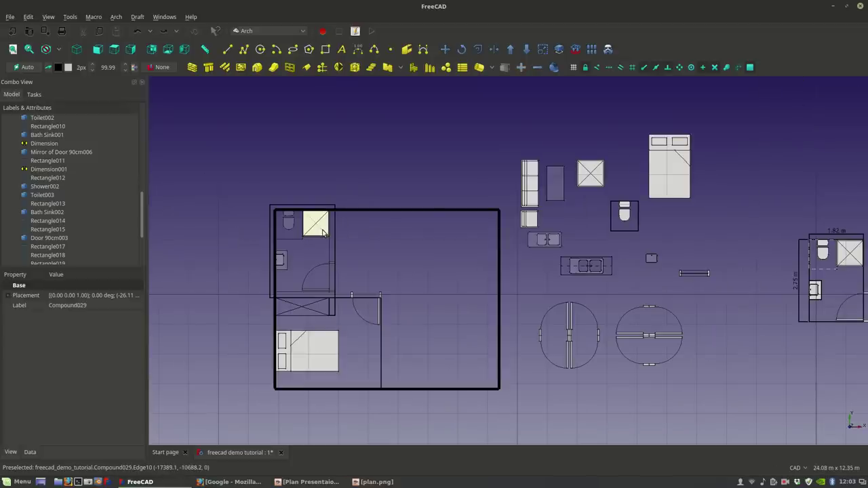
{"action": "left_click", "coordinate": [322, 230]}
{"action": "scroll", "coordinate": [342, 298], "scroll_direction": "down", "scroll_amount": 6}
{"action": "scroll", "coordinate": [358, 294], "scroll_direction": "up", "scroll_amount": 4}
{"action": "scroll", "coordinate": [326, 285], "scroll_direction": "up", "scroll_amount": 5}
{"action": "middle_click_drag", "start_coordinate": [302, 278], "coordinate": [374, 306]}
{"action": "scroll", "coordinate": [370, 291], "scroll_direction": "up", "scroll_amount": 3}
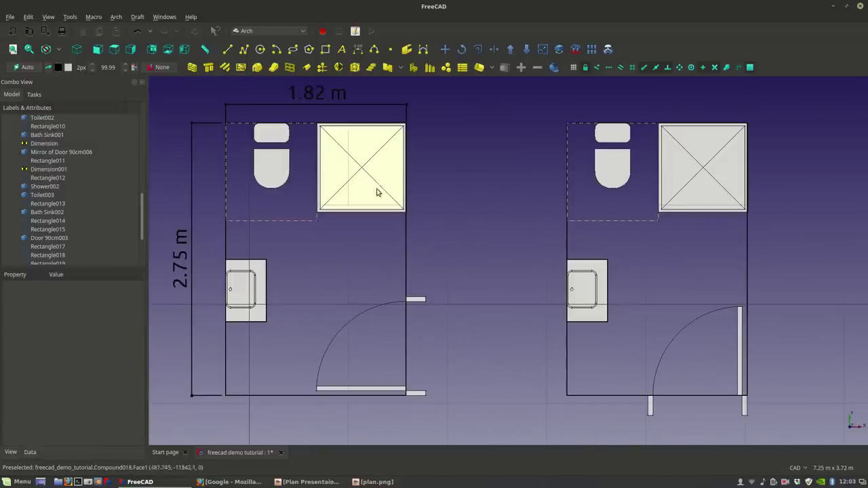
Step: Toggle Shower001's visibility, then start a two-point line near the shower corner
{"action": "left_click", "coordinate": [378, 192]}
{"action": "key", "text": "space"}
{"action": "key", "text": "space"}
{"action": "scroll", "coordinate": [394, 201], "scroll_direction": "down", "scroll_amount": 2}
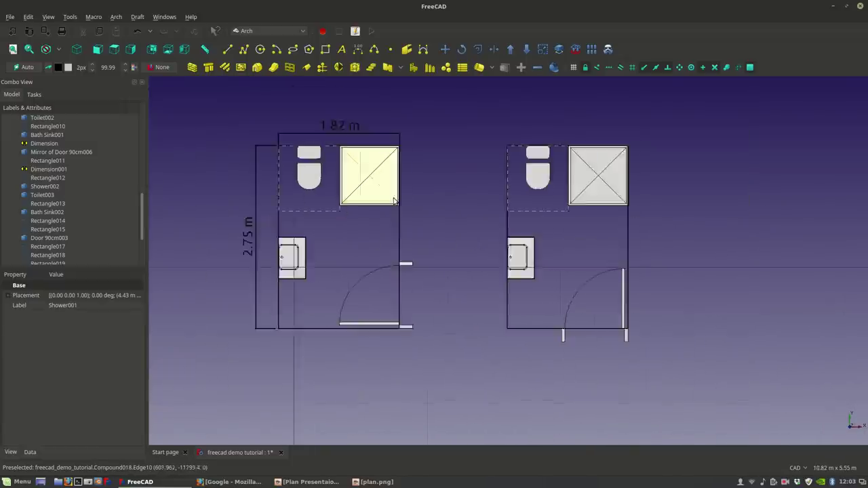
{"action": "scroll", "coordinate": [399, 223], "scroll_direction": "up", "scroll_amount": 8}
{"action": "scroll", "coordinate": [386, 339], "scroll_direction": "down", "scroll_amount": 8}
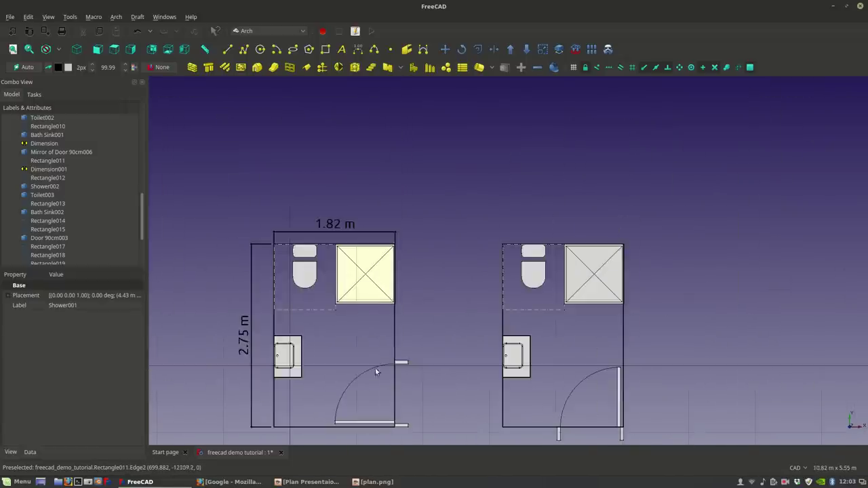
{"action": "scroll", "coordinate": [384, 397], "scroll_direction": "up", "scroll_amount": 2}
{"action": "middle_click_drag", "start_coordinate": [388, 410], "coordinate": [427, 245]}
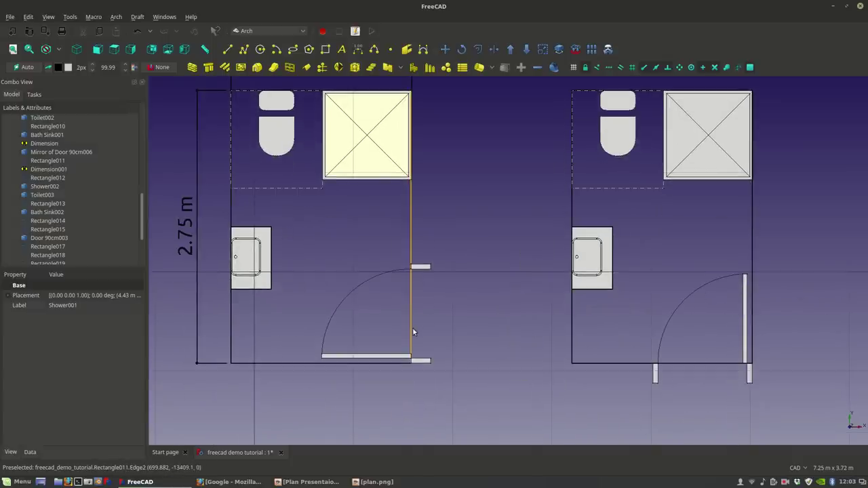
{"action": "scroll", "coordinate": [415, 342], "scroll_direction": "up", "scroll_amount": 5}
{"action": "scroll", "coordinate": [421, 353], "scroll_direction": "down", "scroll_amount": 5}
{"action": "middle_click_drag", "start_coordinate": [426, 174], "coordinate": [417, 242]}
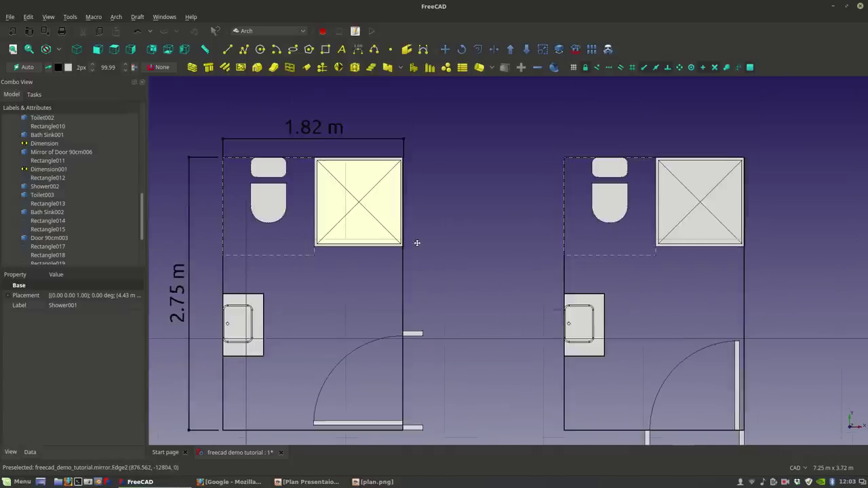
{"action": "left_click", "coordinate": [227, 49]}
Step: Draw a line running down from the bathroom's wall corner
{"action": "scroll", "coordinate": [428, 148], "scroll_direction": "up", "scroll_amount": 6}
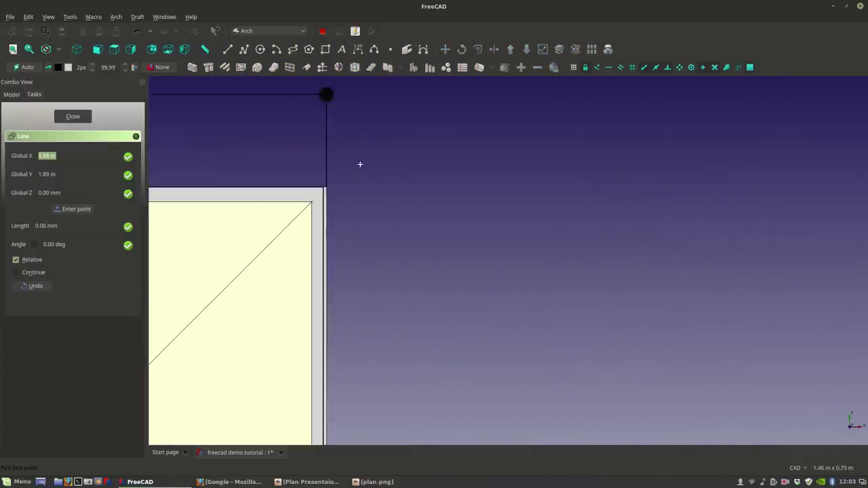
{"action": "scroll", "coordinate": [360, 164], "scroll_direction": "up", "scroll_amount": 2}
{"action": "left_click", "coordinate": [310, 203]}
{"action": "scroll", "coordinate": [310, 203], "scroll_direction": "down", "scroll_amount": 8}
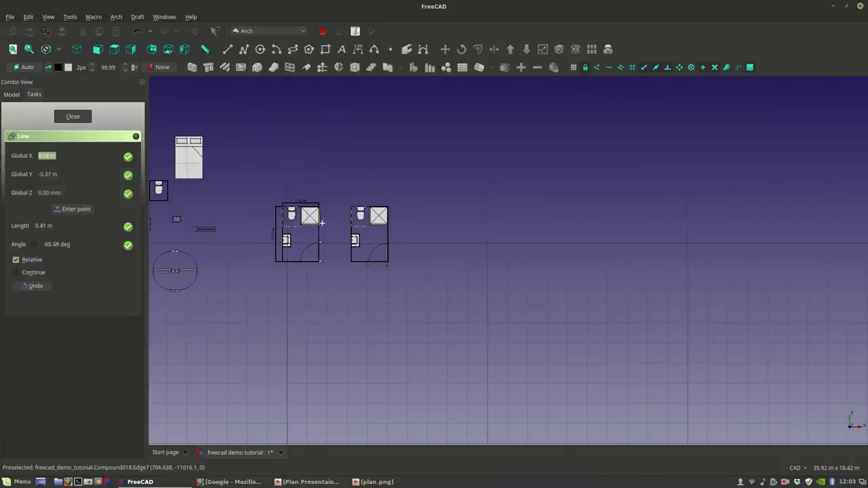
{"action": "left_click", "coordinate": [319, 309]}
{"action": "scroll", "coordinate": [328, 285], "scroll_direction": "up", "scroll_amount": 8}
{"action": "scroll", "coordinate": [341, 343], "scroll_direction": "up", "scroll_amount": 3}
{"action": "scroll", "coordinate": [360, 298], "scroll_direction": "down", "scroll_amount": 3}
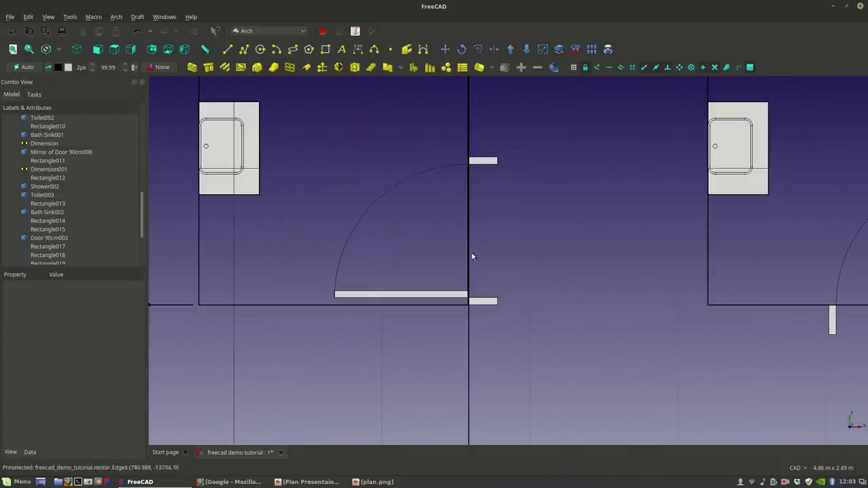
Step: Draw a line along the bathroom's bottom edge, then start moving the mirrored door
{"action": "left_click", "coordinate": [228, 49]}
{"action": "left_click", "coordinate": [198, 297]}
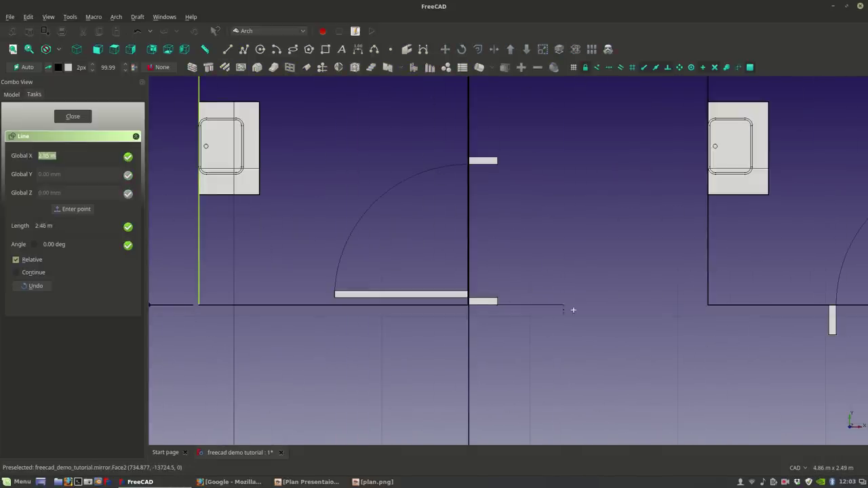
{"action": "left_click", "coordinate": [573, 310]}
{"action": "scroll", "coordinate": [501, 308], "scroll_direction": "up", "scroll_amount": 5}
{"action": "left_click", "coordinate": [378, 267]}
{"action": "left_click", "coordinate": [445, 49]}
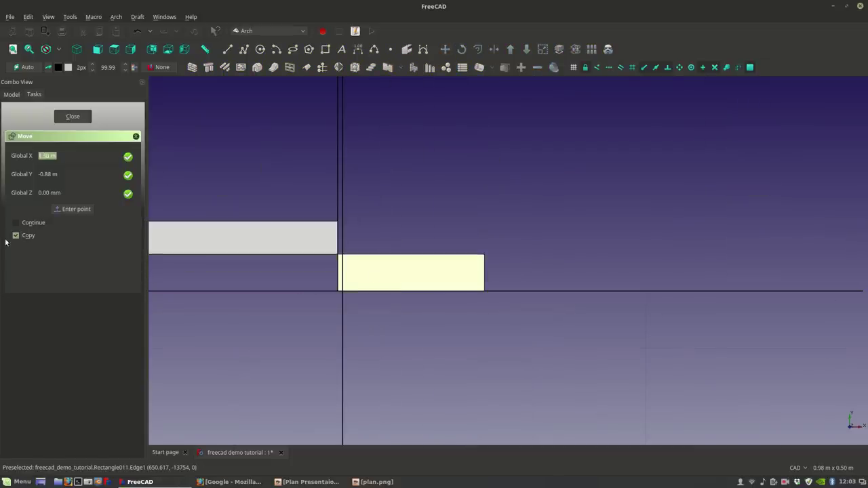
Step: Drop the mirrored door onto the wall line and bring the 1.82 m dimension into view
{"action": "left_click", "coordinate": [341, 290]}
{"action": "scroll", "coordinate": [384, 284], "scroll_direction": "down", "scroll_amount": 2}
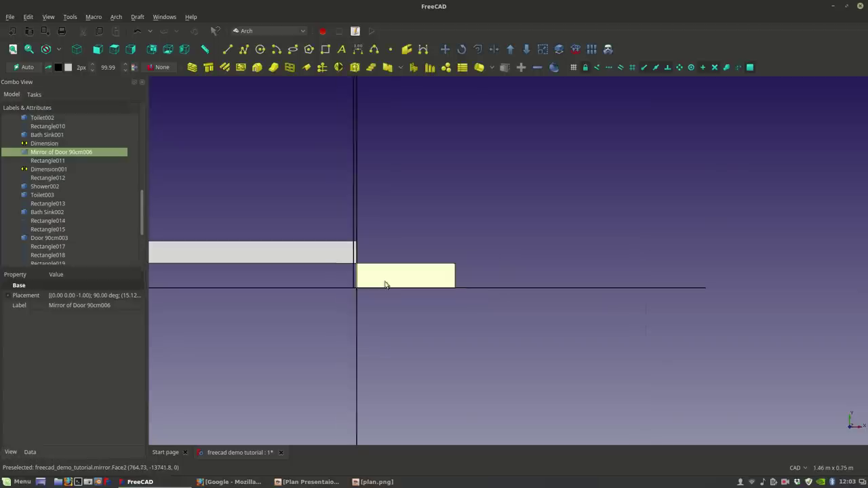
{"action": "scroll", "coordinate": [384, 284], "scroll_direction": "down", "scroll_amount": 2}
{"action": "left_click", "coordinate": [370, 257]}
{"action": "scroll", "coordinate": [369, 258], "scroll_direction": "down", "scroll_amount": 2}
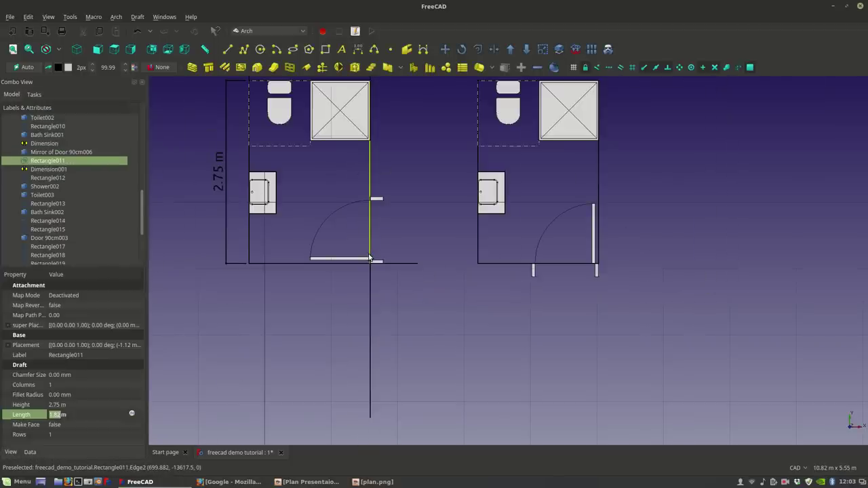
{"action": "left_click", "coordinate": [370, 257]}
{"action": "middle_click_drag", "start_coordinate": [364, 276], "coordinate": [370, 339]}
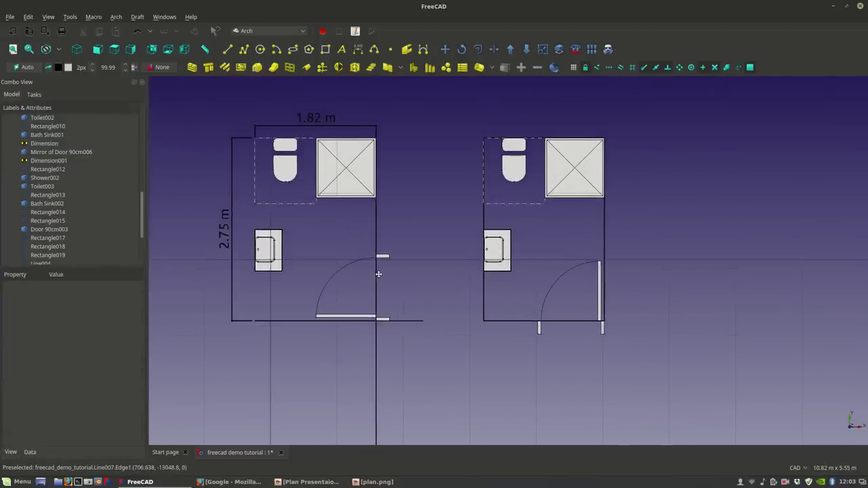
Step: Draw Rectangle021 around the left bathroom out to the door, with its filled face turned off
{"action": "left_click", "coordinate": [325, 50]}
{"action": "scroll", "coordinate": [240, 152], "scroll_direction": "up", "scroll_amount": 4}
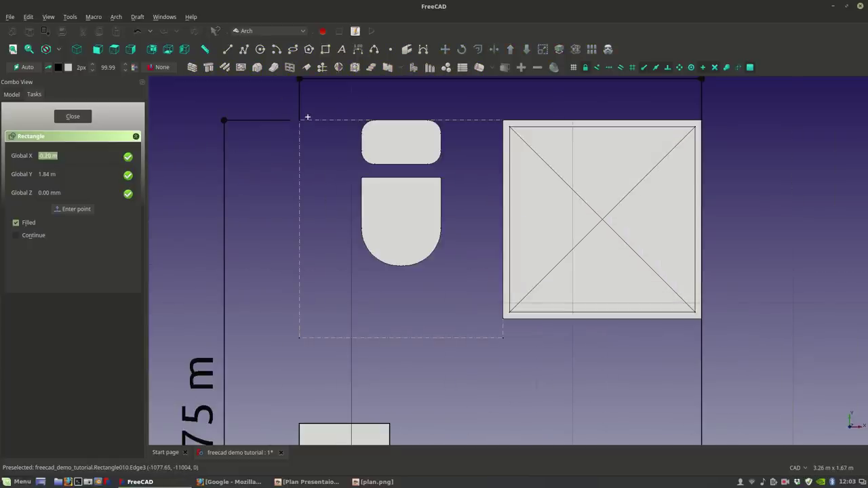
{"action": "scroll", "coordinate": [304, 120], "scroll_direction": "down", "scroll_amount": 4}
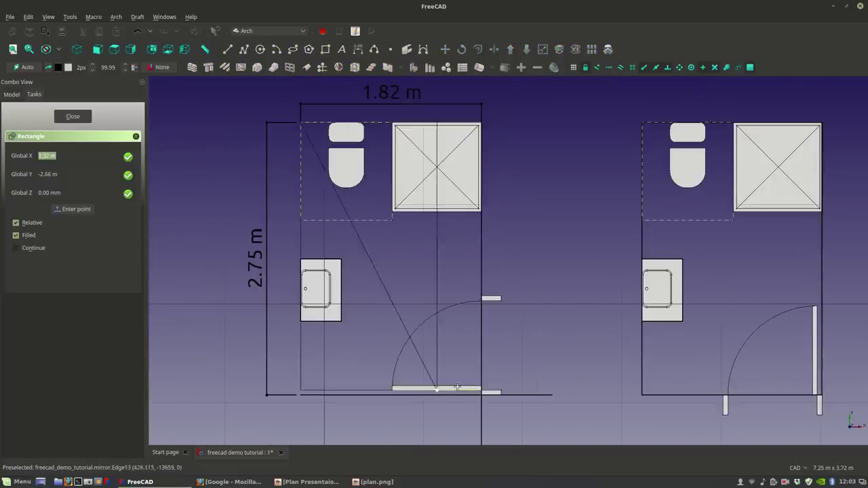
{"action": "scroll", "coordinate": [508, 395], "scroll_direction": "up", "scroll_amount": 4}
{"action": "left_click", "coordinate": [509, 400]}
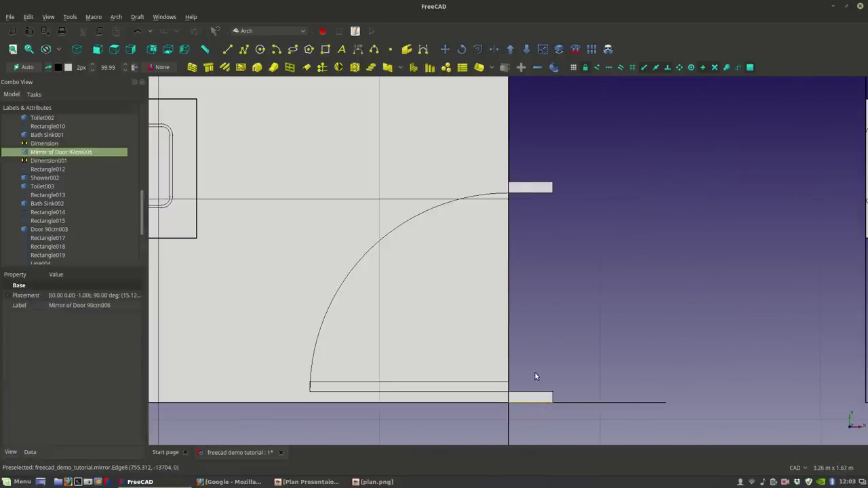
{"action": "scroll", "coordinate": [568, 321], "scroll_direction": "down", "scroll_amount": 5}
{"action": "left_click", "coordinate": [486, 267]}
{"action": "left_click", "coordinate": [57, 414]}
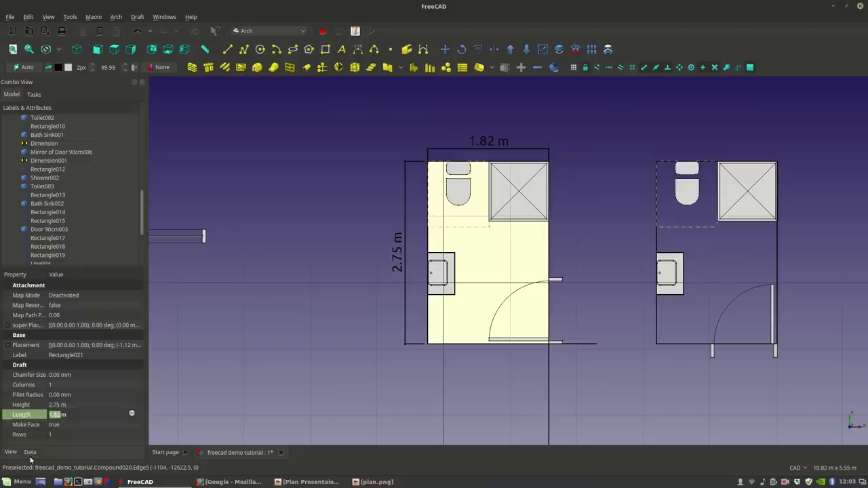
{"action": "left_click", "coordinate": [83, 424]}
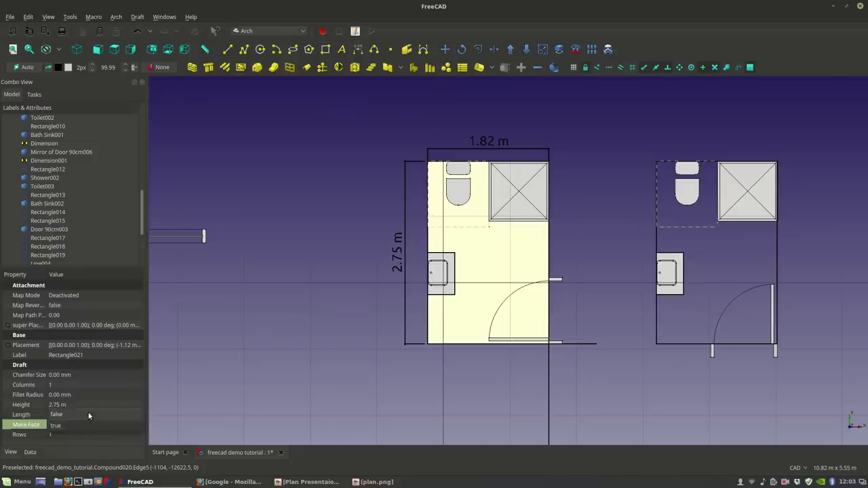
{"action": "left_click", "coordinate": [479, 290]}
{"action": "scroll", "coordinate": [447, 282], "scroll_direction": "down", "scroll_amount": 1}
{"action": "scroll", "coordinate": [427, 276], "scroll_direction": "up", "scroll_amount": 3}
Step: Inspect the left bathroom's shower, side lines including Line008, and toilet
{"action": "left_click", "coordinate": [392, 145]}
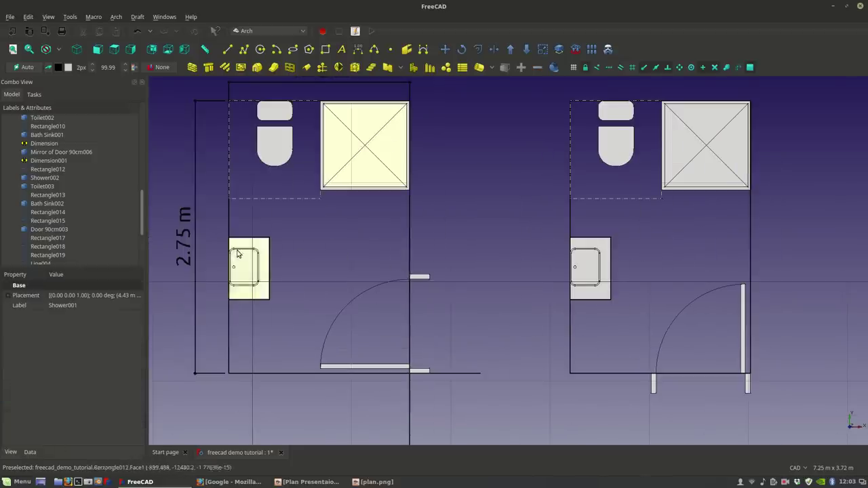
{"action": "scroll", "coordinate": [361, 299], "scroll_direction": "down", "scroll_amount": 2}
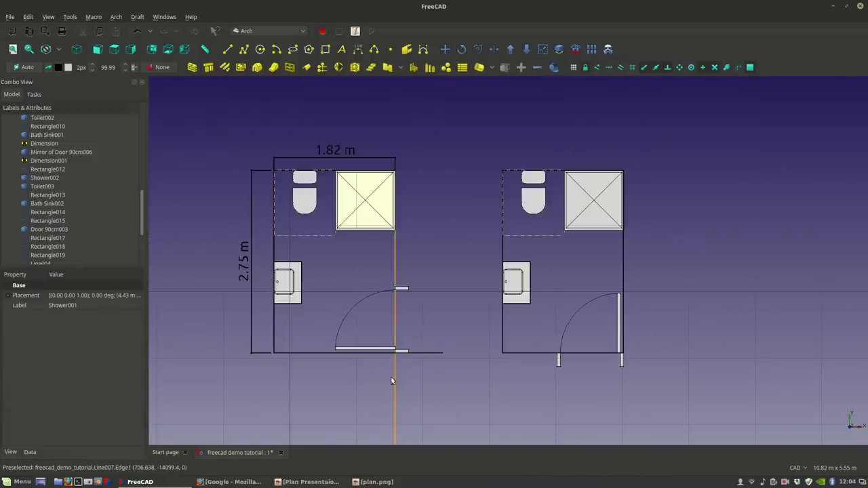
{"action": "left_click", "coordinate": [395, 380]}
{"action": "left_click", "coordinate": [381, 364]}
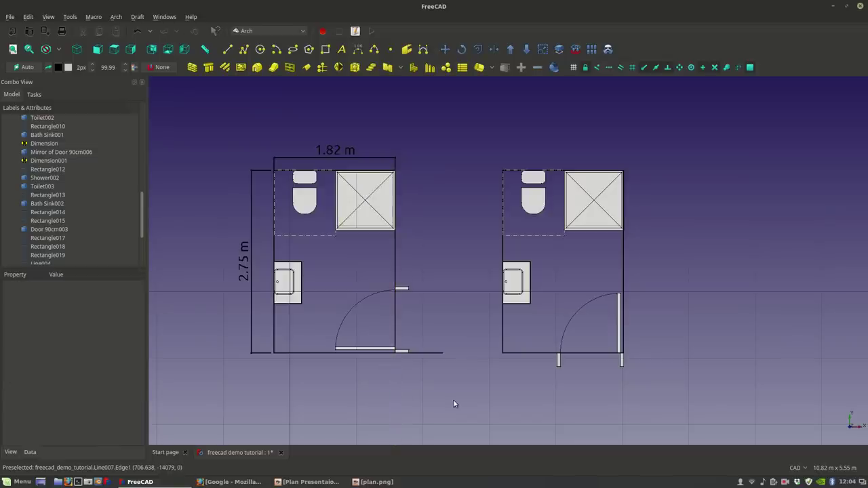
{"action": "left_click", "coordinate": [428, 353]}
{"action": "left_click", "coordinate": [419, 344]}
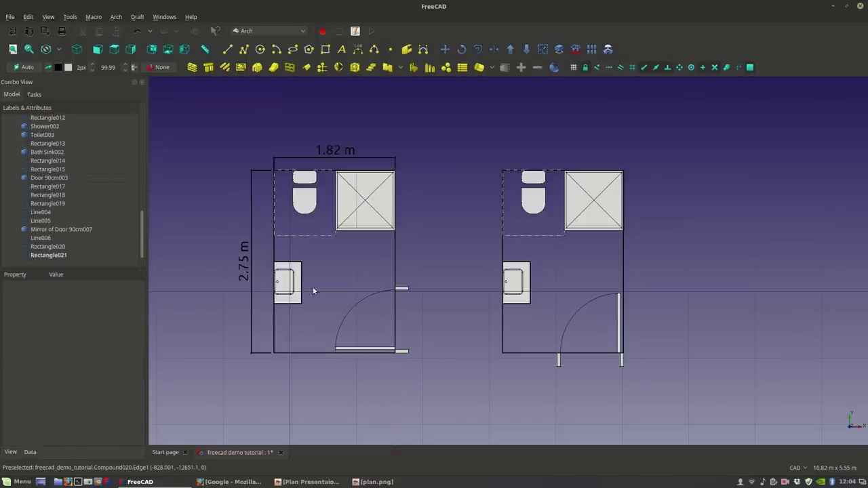
{"action": "left_click", "coordinate": [314, 197]}
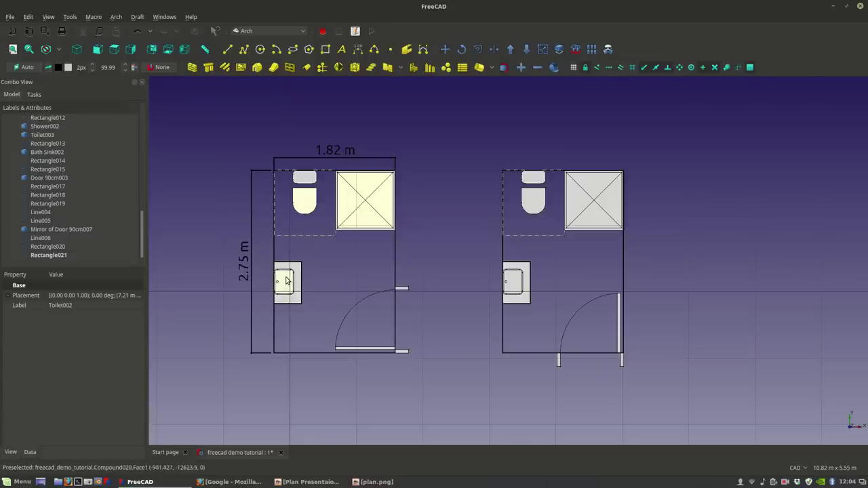
{"action": "left_click", "coordinate": [27, 16]}
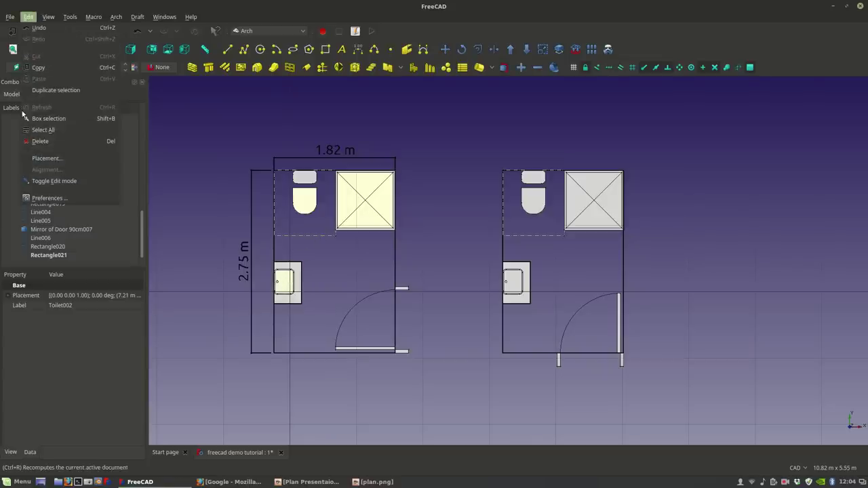
Step: Box-select every piece of the left bathroom plan and switch to the Part workbench
{"action": "left_click", "coordinate": [41, 118]}
{"action": "left_click_drag", "start_coordinate": [269, 164], "coordinate": [417, 375]}
{"action": "left_click", "coordinate": [70, 16]}
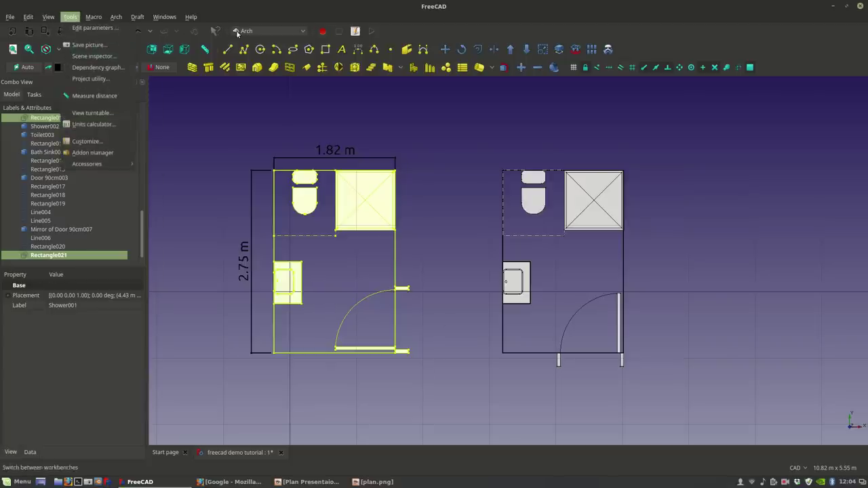
{"action": "left_click", "coordinate": [254, 31]}
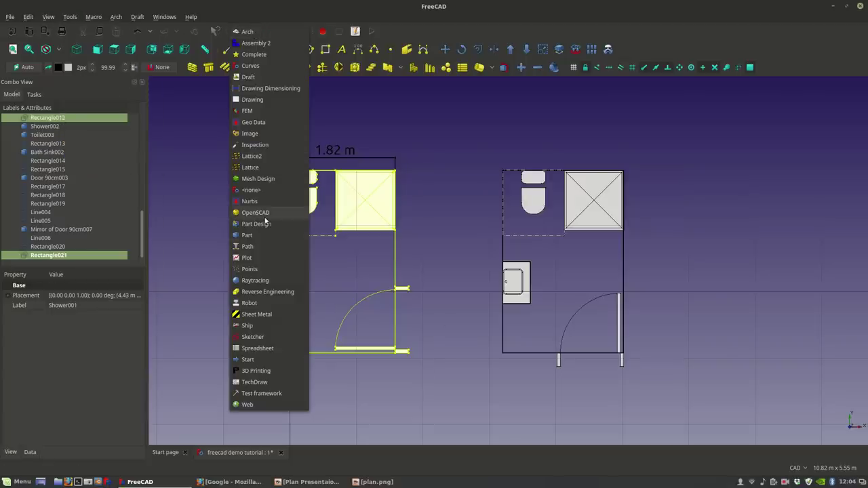
{"action": "left_click", "coordinate": [265, 237]}
Step: Make Compound025 from the selection and return to the Arch workbench
{"action": "left_click", "coordinate": [116, 16]}
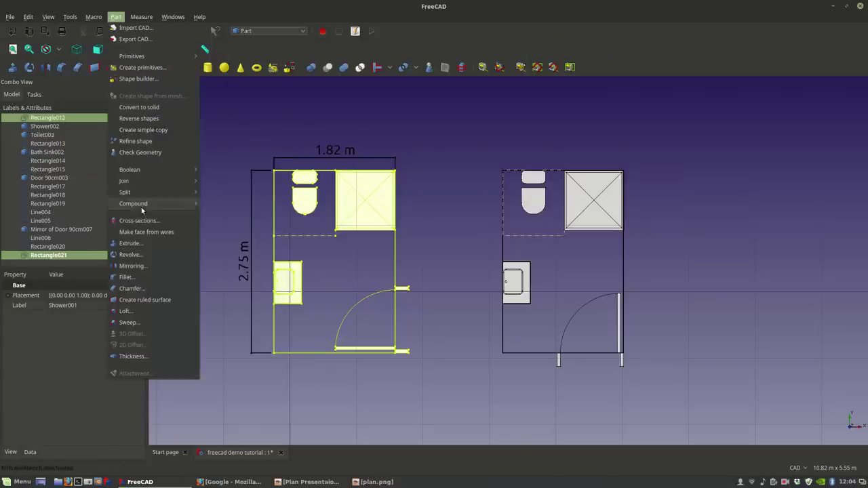
{"action": "mouse_move", "coordinate": [151, 208]}
{"action": "left_click", "coordinate": [252, 203]}
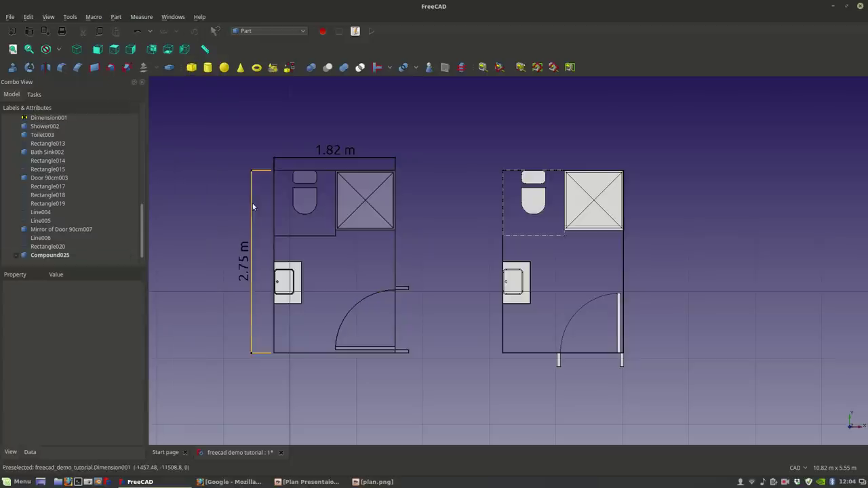
{"action": "left_click", "coordinate": [344, 210]}
{"action": "left_click", "coordinate": [274, 32]}
{"action": "left_click", "coordinate": [271, 8]}
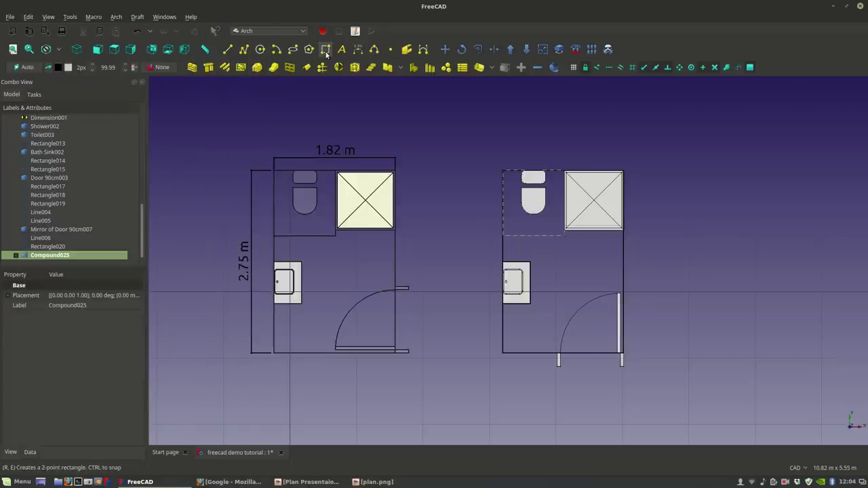
Step: Move a copy of the bathroom from its top-left corner to the room's inner top-left corner
{"action": "left_click", "coordinate": [445, 49]}
{"action": "left_click", "coordinate": [14, 235]}
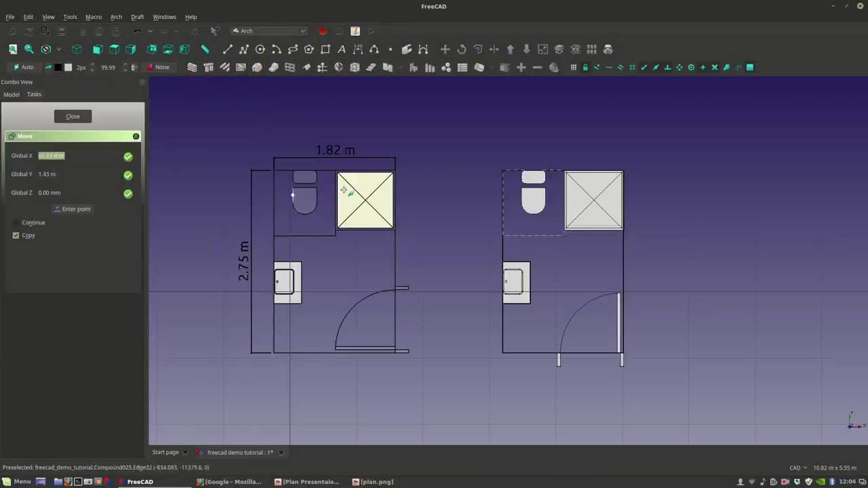
{"action": "left_click", "coordinate": [279, 170]}
{"action": "scroll", "coordinate": [380, 215], "scroll_direction": "down", "scroll_amount": 5}
{"action": "scroll", "coordinate": [348, 228], "scroll_direction": "up", "scroll_amount": 3}
{"action": "mouse_move", "coordinate": [349, 229]}
{"action": "middle_mouse_down"}
{"action": "mouse_move", "coordinate": [710, 265]}
{"action": "mouse_move", "coordinate": [353, 229]}
{"action": "middle_mouse_up"}
{"action": "scroll", "coordinate": [352, 229], "scroll_direction": "up", "scroll_amount": 3}
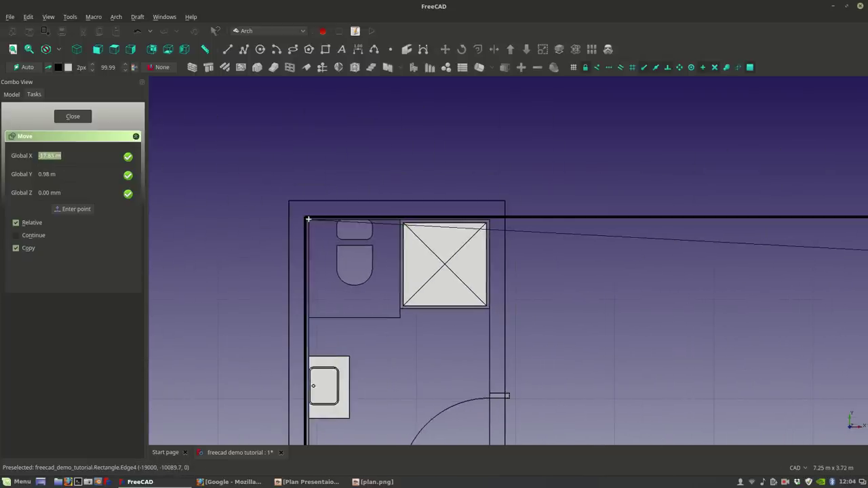
{"action": "left_click", "coordinate": [307, 217]}
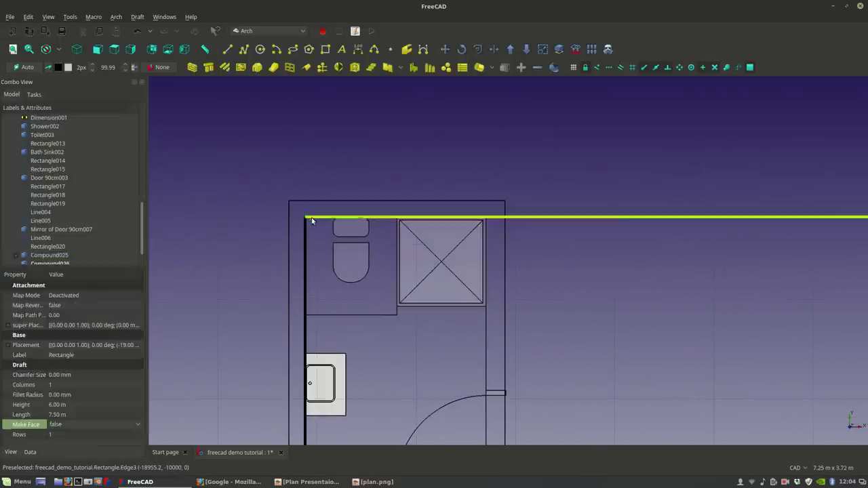
Step: Check Compound025's parts, then select the copy Compound026 and show its View properties
{"action": "left_click", "coordinate": [438, 254]}
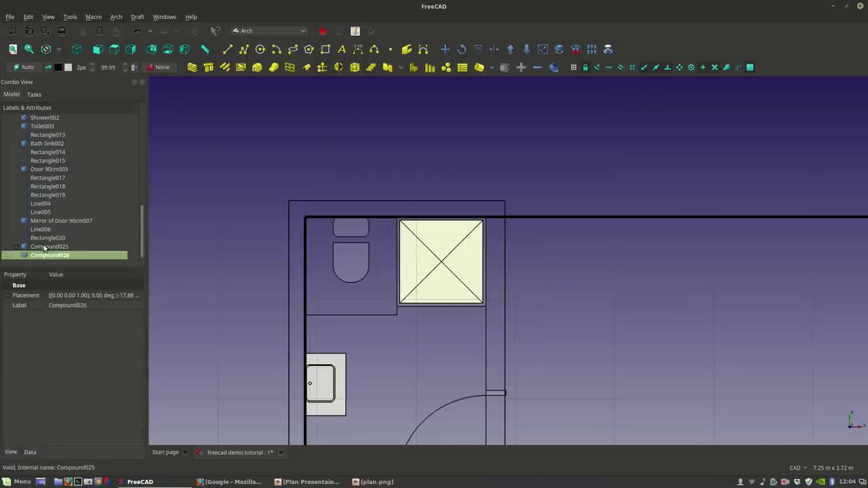
{"action": "left_click", "coordinate": [45, 247]}
{"action": "left_click", "coordinate": [16, 247]}
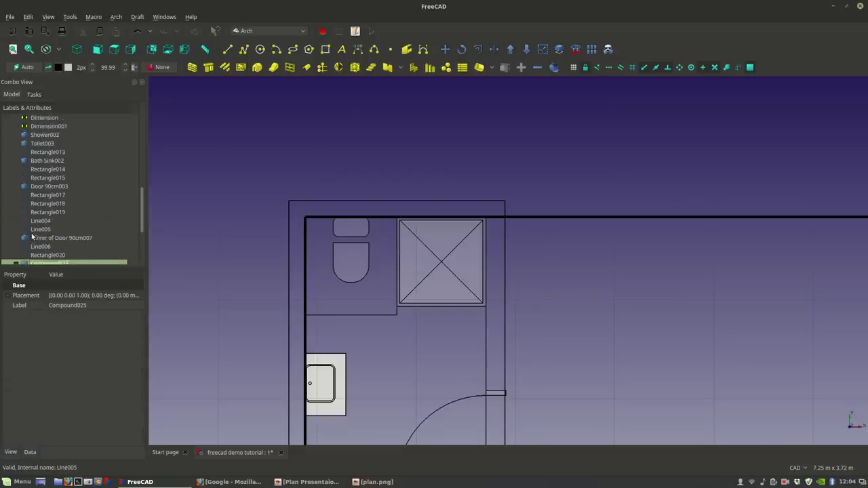
{"action": "left_click", "coordinate": [16, 212]}
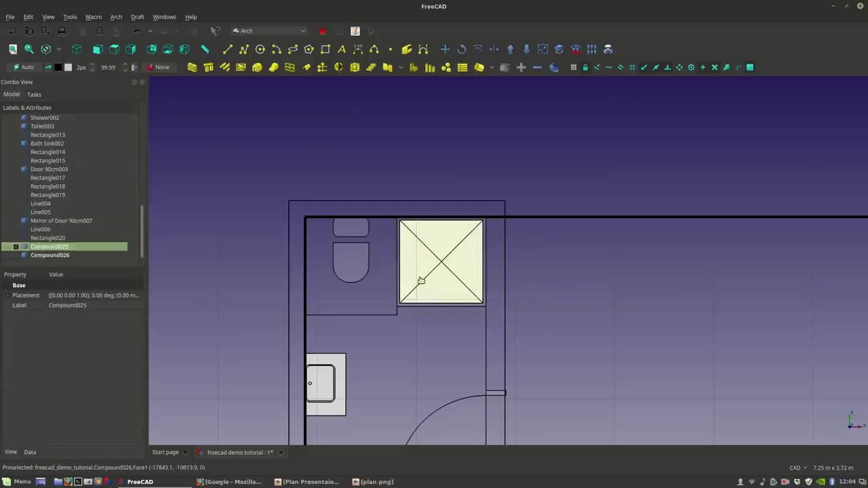
{"action": "left_click", "coordinate": [12, 257]}
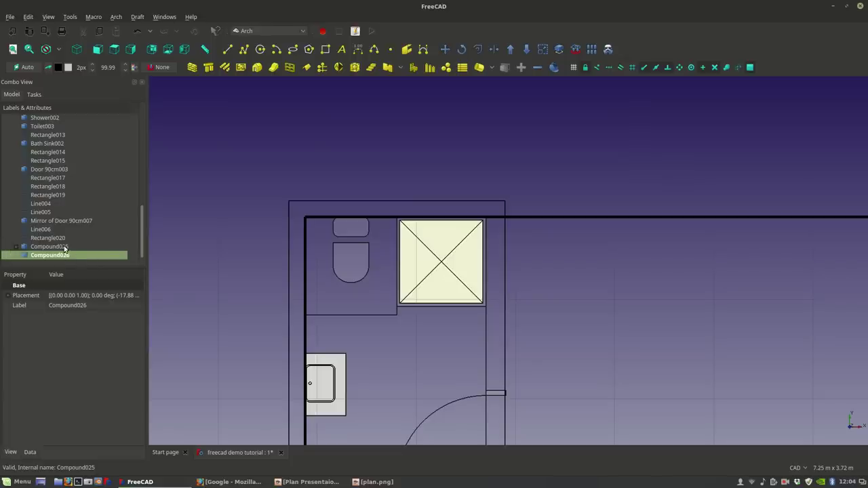
{"action": "middle_click_drag", "start_coordinate": [368, 323], "coordinate": [339, 261]}
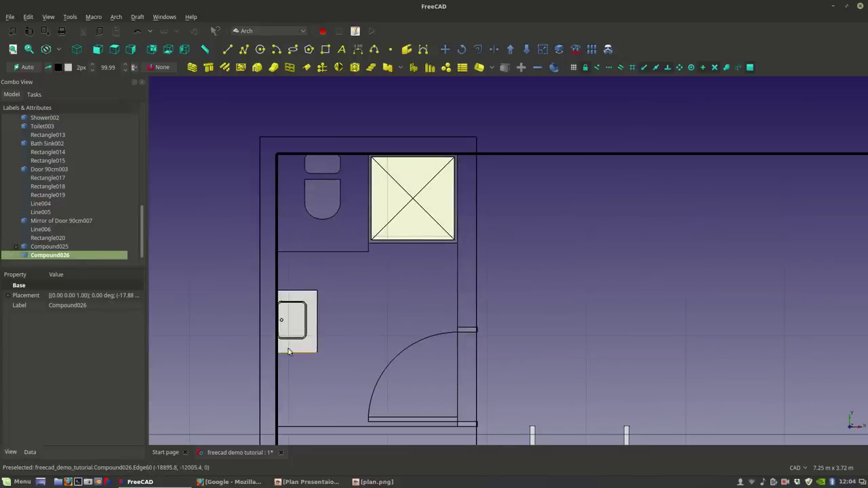
{"action": "left_click", "coordinate": [429, 224]}
{"action": "left_click", "coordinate": [11, 452]}
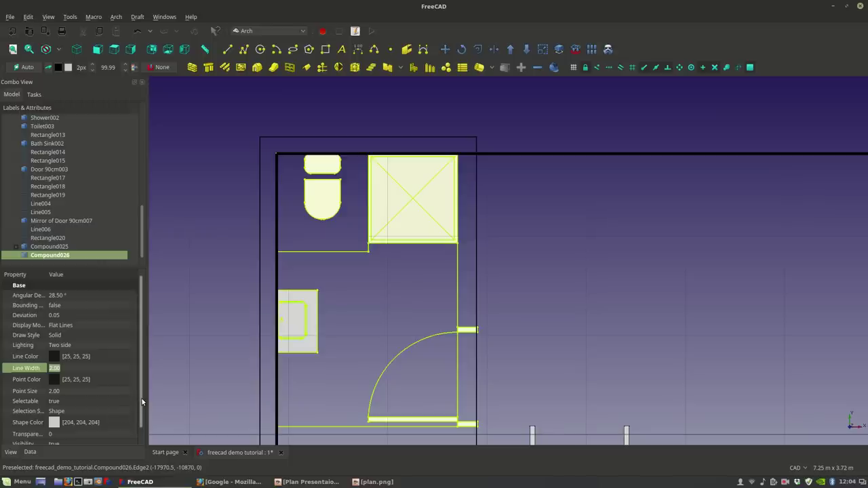
Step: Set Compound026's Transparency to 80, then begin a new rectangle
{"action": "scroll", "coordinate": [142, 402], "scroll_direction": "down", "scroll_amount": 1}
{"action": "left_click", "coordinate": [100, 424]}
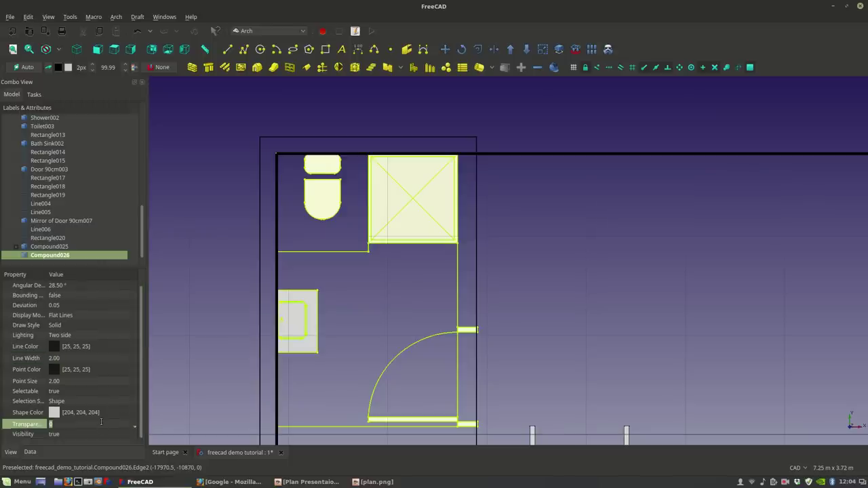
{"action": "type", "text": "80"}
{"action": "key", "text": "Return"}
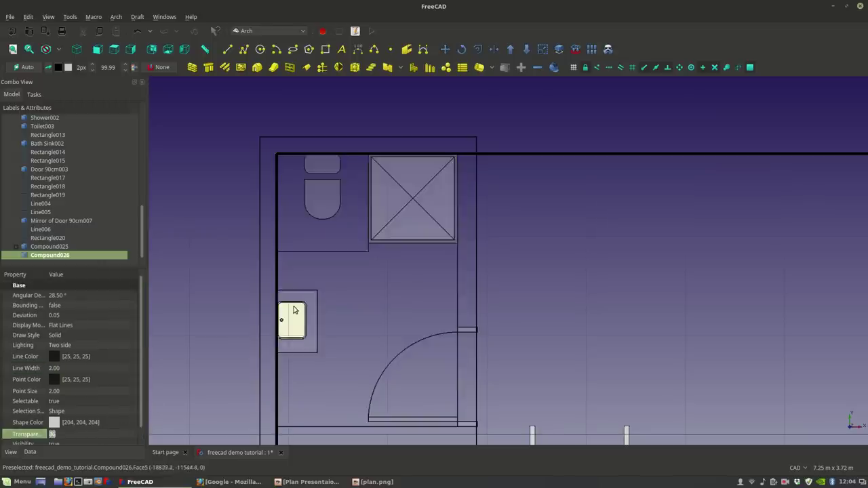
{"action": "left_click", "coordinate": [111, 368]}
{"action": "left_click", "coordinate": [177, 336]}
{"action": "middle_click_drag", "start_coordinate": [477, 326], "coordinate": [453, 331]}
{"action": "left_click", "coordinate": [326, 49]}
Step: Draw Rectangle022 from the top-left wall corner to the corner by the door
{"action": "left_click", "coordinate": [253, 159]}
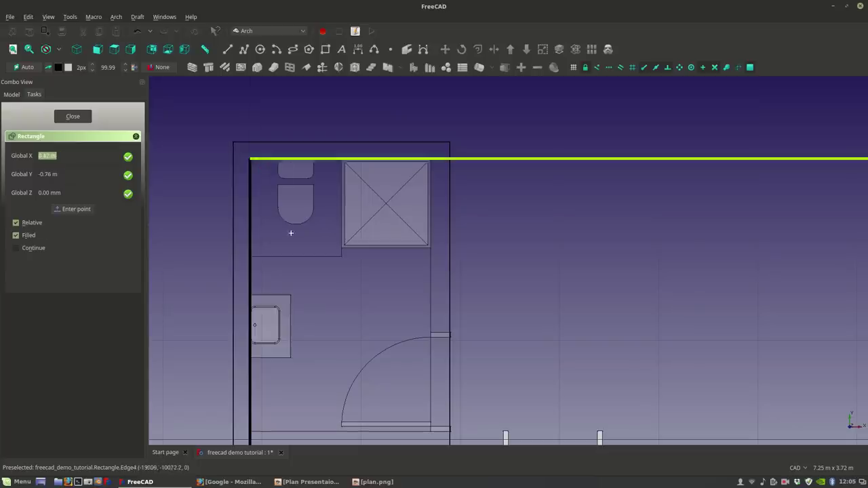
{"action": "scroll", "coordinate": [346, 315], "scroll_direction": "down", "scroll_amount": 2}
{"action": "scroll", "coordinate": [420, 396], "scroll_direction": "up", "scroll_amount": 5}
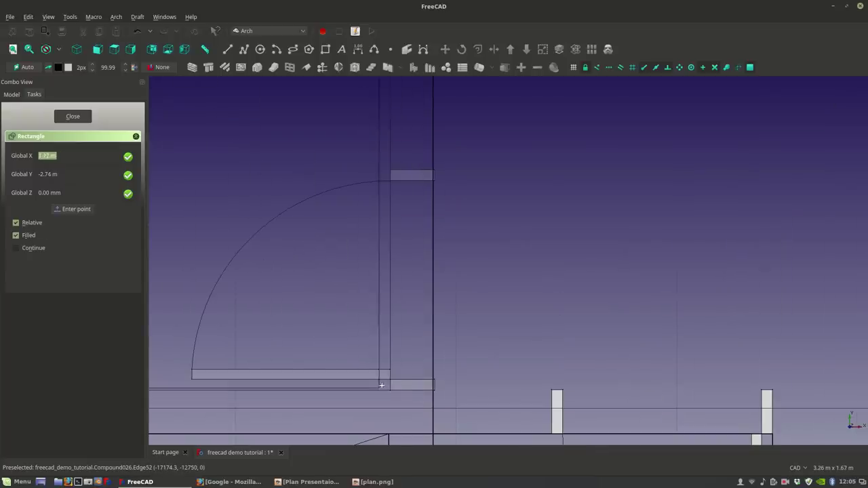
{"action": "left_click", "coordinate": [389, 389]}
{"action": "scroll", "coordinate": [392, 380], "scroll_direction": "down", "scroll_amount": 2}
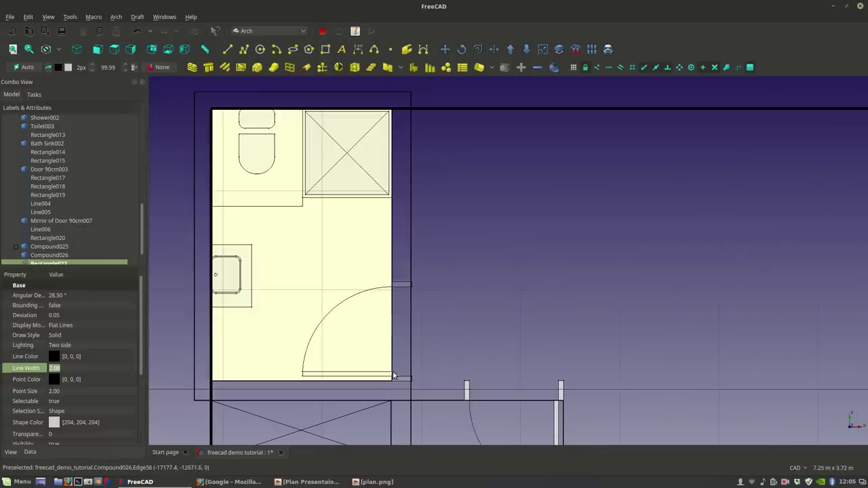
Step: Offset the new rectangle using a distance point picked inside the bathroom
{"action": "left_click", "coordinate": [483, 51]}
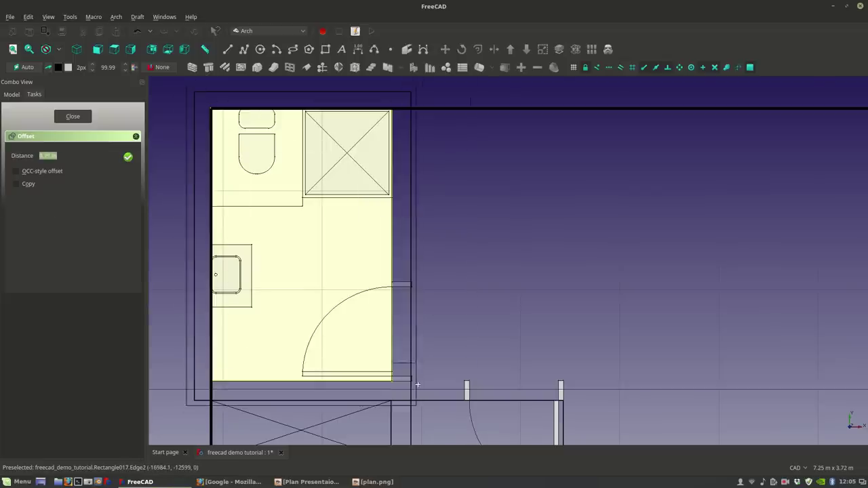
{"action": "scroll", "coordinate": [418, 384], "scroll_direction": "up", "scroll_amount": 5}
{"action": "left_click", "coordinate": [415, 347]}
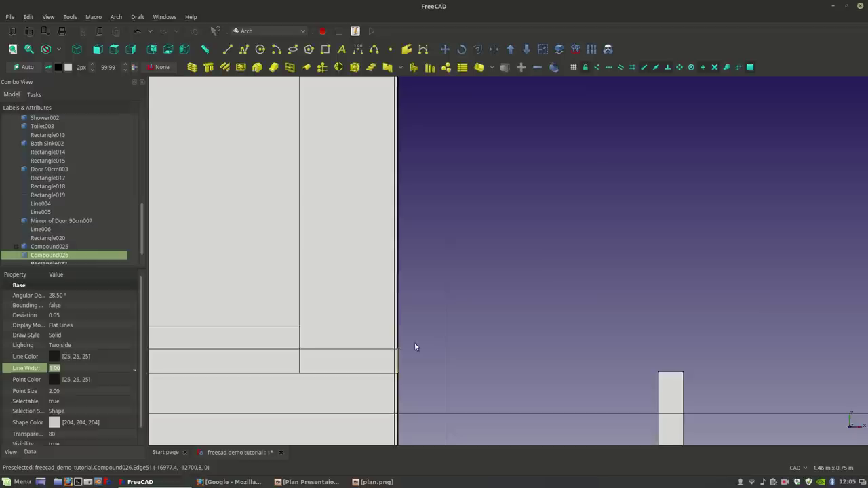
{"action": "scroll", "coordinate": [422, 333], "scroll_direction": "down", "scroll_amount": 5}
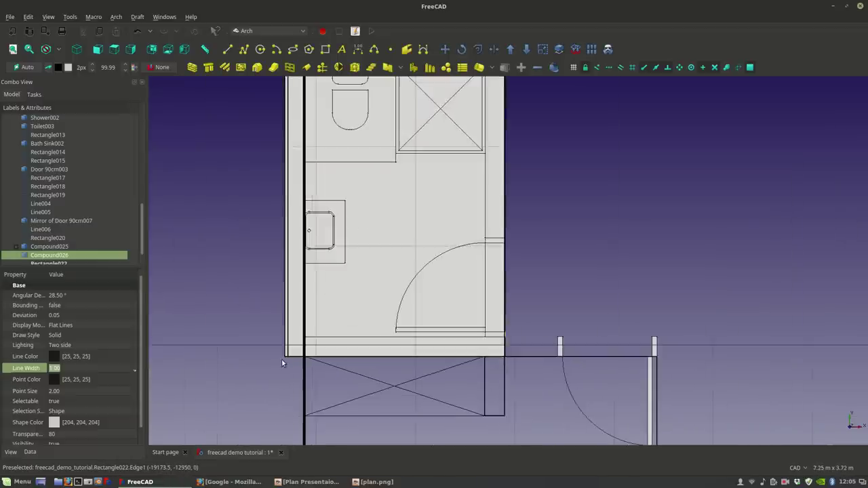
{"action": "scroll", "coordinate": [282, 364], "scroll_direction": "up", "scroll_amount": 3}
{"action": "scroll", "coordinate": [300, 345], "scroll_direction": "down", "scroll_amount": 8}
Step: Zoom and pan onto the bathroom's right wall corner where Rectangle017 overlaps
{"action": "middle_click_drag", "start_coordinate": [351, 315], "coordinate": [352, 227]}
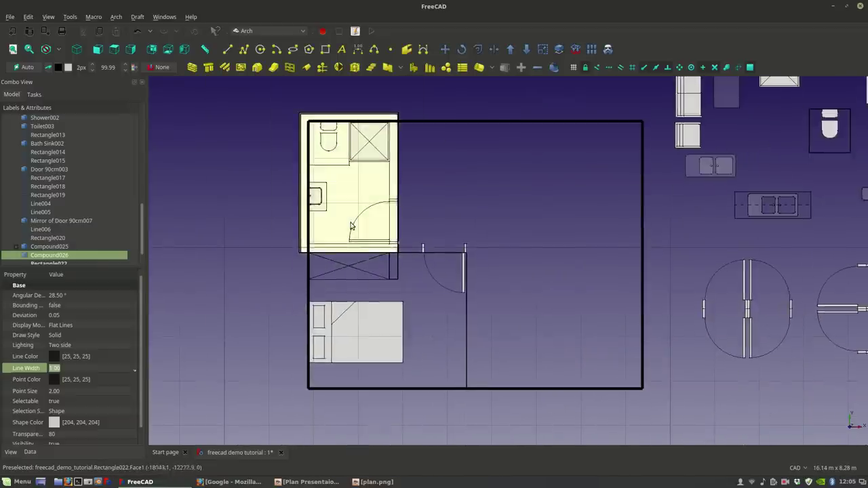
{"action": "scroll", "coordinate": [351, 227], "scroll_direction": "up", "scroll_amount": 6}
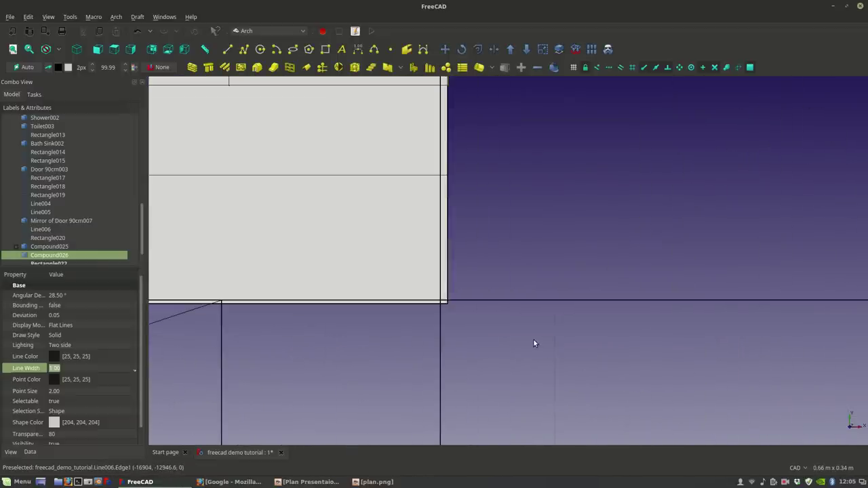
{"action": "scroll", "coordinate": [533, 343], "scroll_direction": "down", "scroll_amount": 8}
{"action": "middle_click_drag", "start_coordinate": [492, 317], "coordinate": [426, 301]}
{"action": "scroll", "coordinate": [426, 301], "scroll_direction": "up", "scroll_amount": 4}
{"action": "scroll", "coordinate": [426, 301], "scroll_direction": "up", "scroll_amount": 4}
{"action": "scroll", "coordinate": [460, 287], "scroll_direction": "down", "scroll_amount": 2}
{"action": "scroll", "coordinate": [473, 246], "scroll_direction": "up", "scroll_amount": 6}
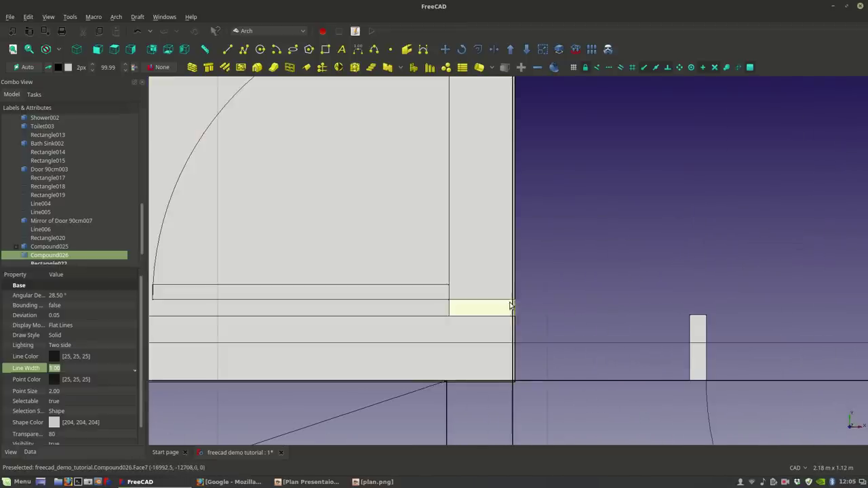
{"action": "scroll", "coordinate": [513, 308], "scroll_direction": "up", "scroll_amount": 1}
{"action": "scroll", "coordinate": [484, 294], "scroll_direction": "down", "scroll_amount": 3}
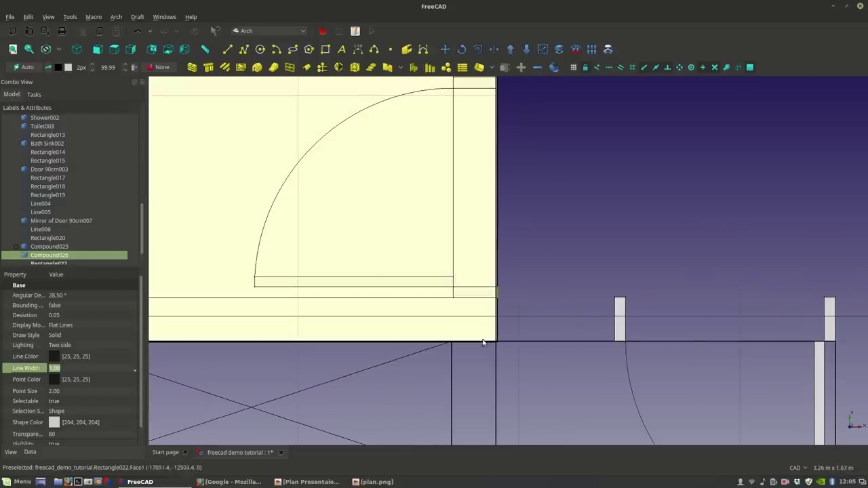
{"action": "scroll", "coordinate": [483, 343], "scroll_direction": "up", "scroll_amount": 3}
Step: Select Rectangle017, hide it to check it, then delete it
{"action": "left_click", "coordinate": [499, 220]}
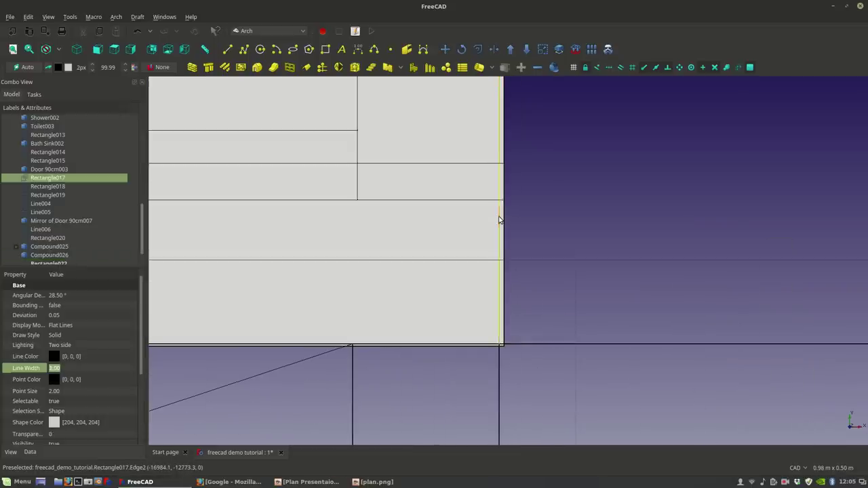
{"action": "scroll", "coordinate": [499, 220], "scroll_direction": "down", "scroll_amount": 6}
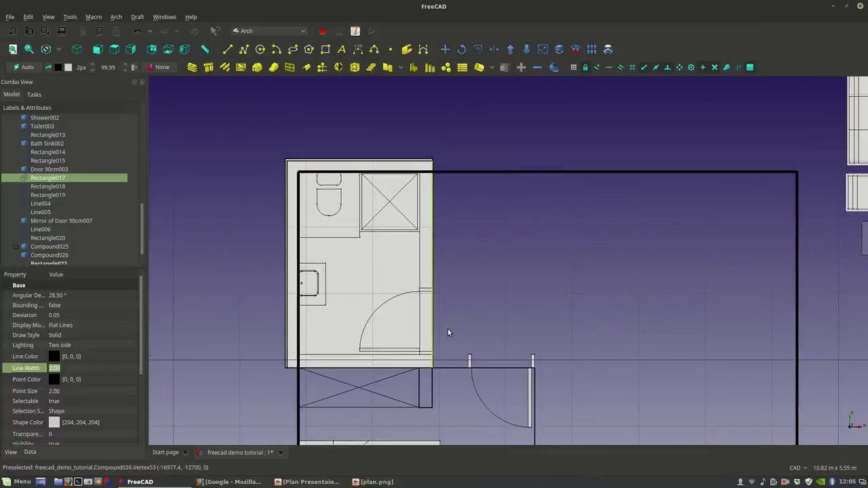
{"action": "key", "text": "space"}
{"action": "key", "text": "space"}
{"action": "key", "text": "space"}
{"action": "key", "text": "space"}
{"action": "key", "text": "space"}
{"action": "key", "text": "space"}
{"action": "key", "text": "Delete"}
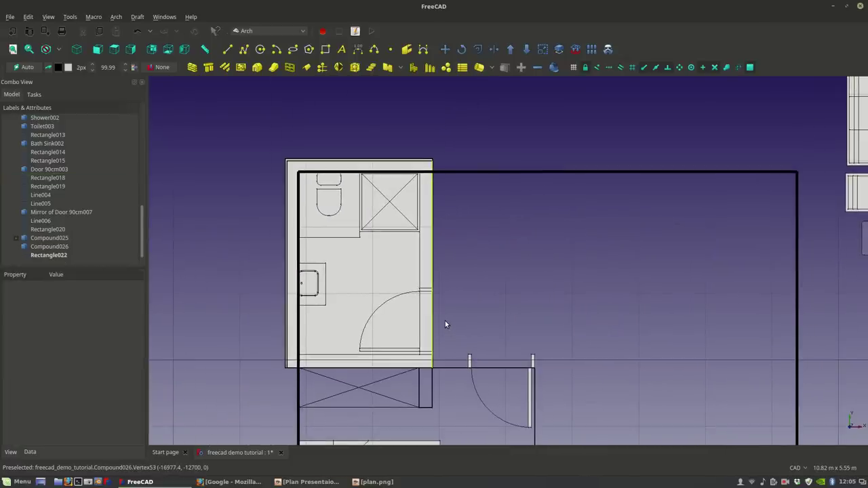
Step: Select Rectangle022, turn its grid display on, then switch it back off
{"action": "scroll", "coordinate": [443, 322], "scroll_direction": "up", "scroll_amount": 2}
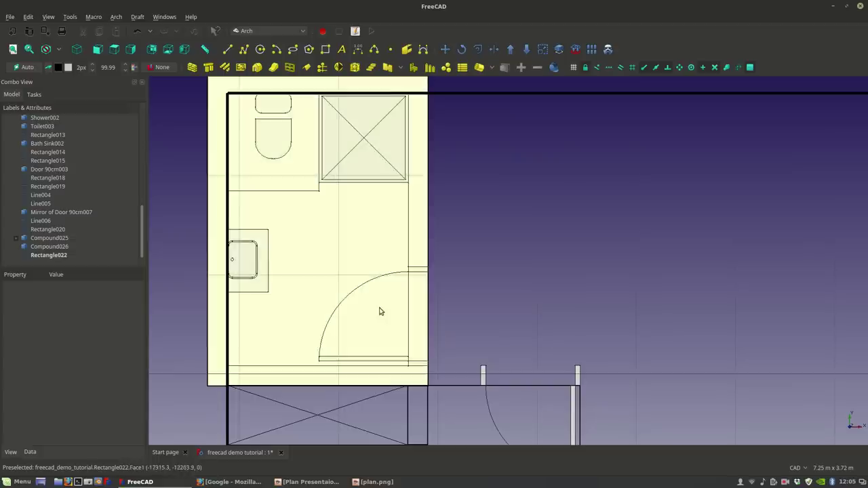
{"action": "left_click", "coordinate": [352, 235]}
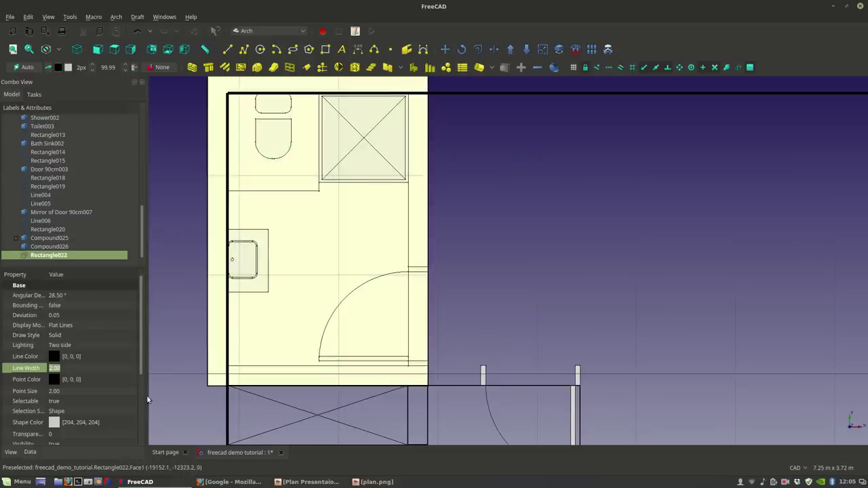
{"action": "left_click_drag", "start_coordinate": [141, 373], "coordinate": [141, 413]}
{"action": "left_click", "coordinate": [109, 430]}
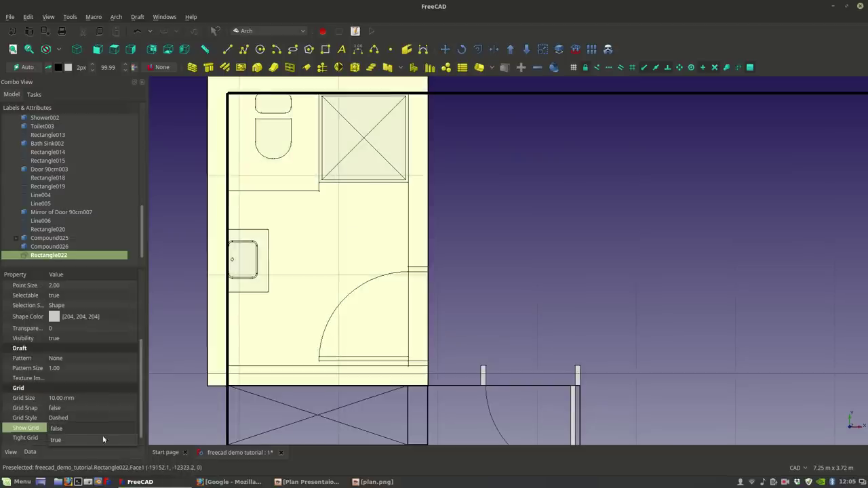
{"action": "left_click", "coordinate": [99, 441]}
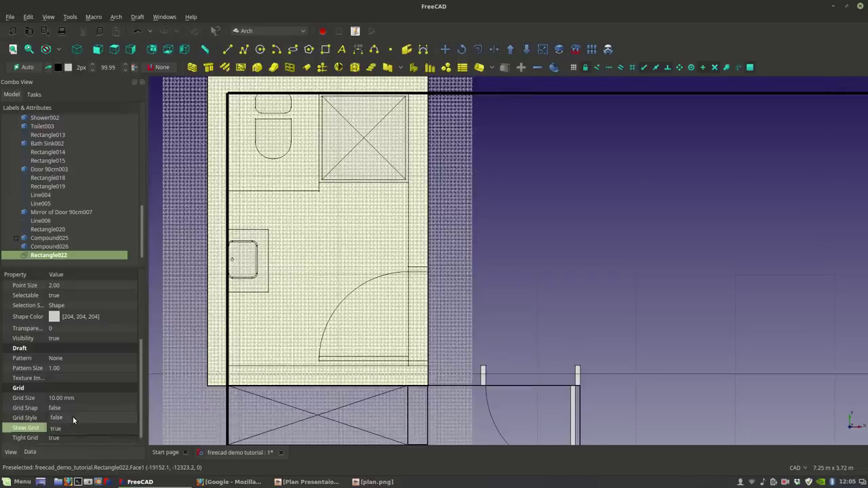
{"action": "left_click", "coordinate": [79, 419]}
{"action": "left_click", "coordinate": [86, 415]}
{"action": "left_click", "coordinate": [81, 430]}
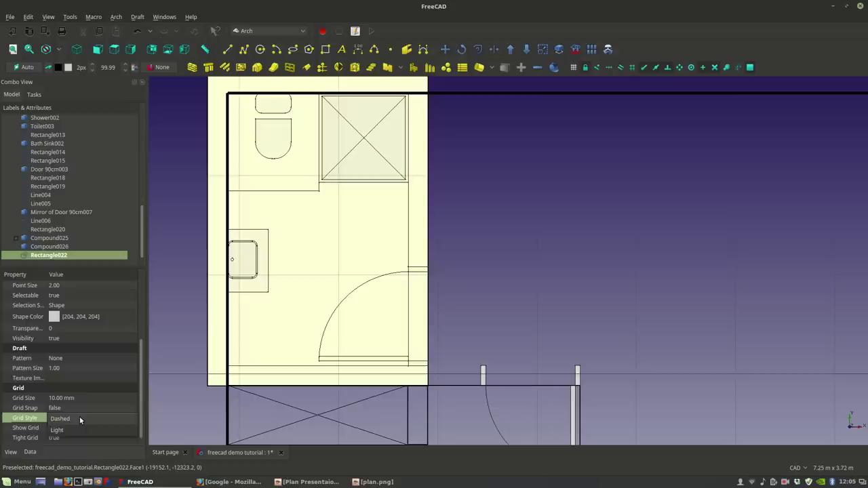
Step: Set Rectangle022's Make Face property to false on the Data tab
{"action": "left_click", "coordinate": [30, 452]}
{"action": "left_click", "coordinate": [71, 422]}
{"action": "left_click", "coordinate": [71, 424]}
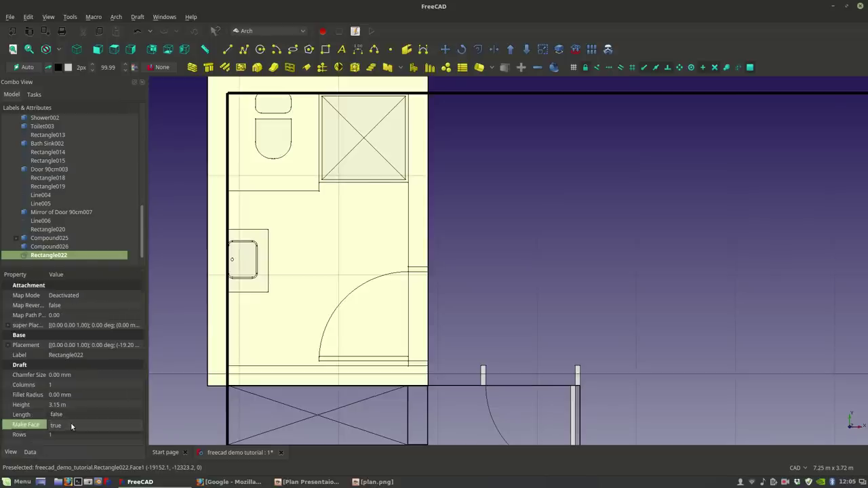
{"action": "left_click", "coordinate": [66, 415]}
{"action": "left_click", "coordinate": [499, 272]}
Step: Select the wardrobe's Rectangle019, Rectangle018 and diagonals Line004 and Line005 together
{"action": "scroll", "coordinate": [415, 376], "scroll_direction": "down", "scroll_amount": 2}
{"action": "scroll", "coordinate": [503, 355], "scroll_direction": "up", "scroll_amount": 10}
{"action": "scroll", "coordinate": [440, 297], "scroll_direction": "up", "scroll_amount": 2}
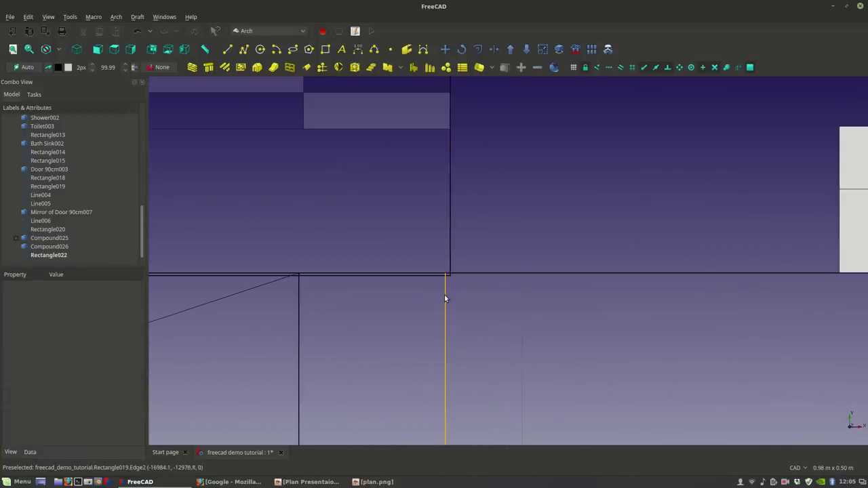
{"action": "scroll", "coordinate": [360, 323], "scroll_direction": "down", "scroll_amount": 4}
{"action": "scroll", "coordinate": [303, 326], "scroll_direction": "up", "scroll_amount": 4}
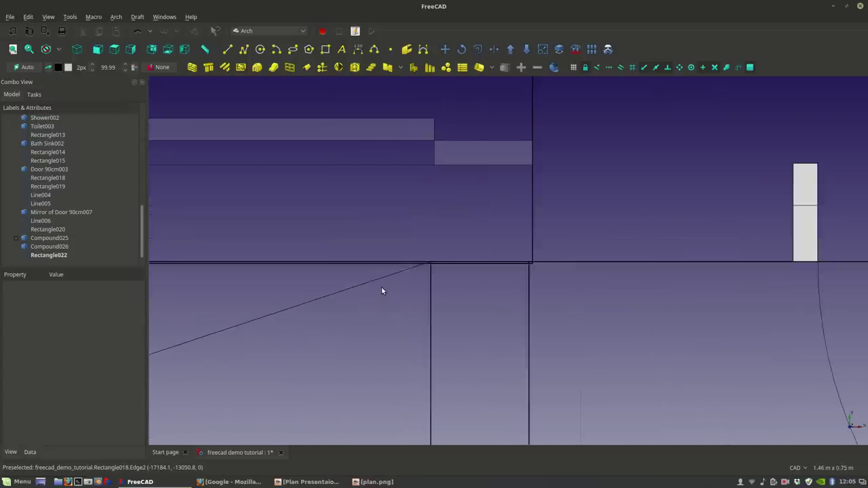
{"action": "left_click", "coordinate": [387, 276]}
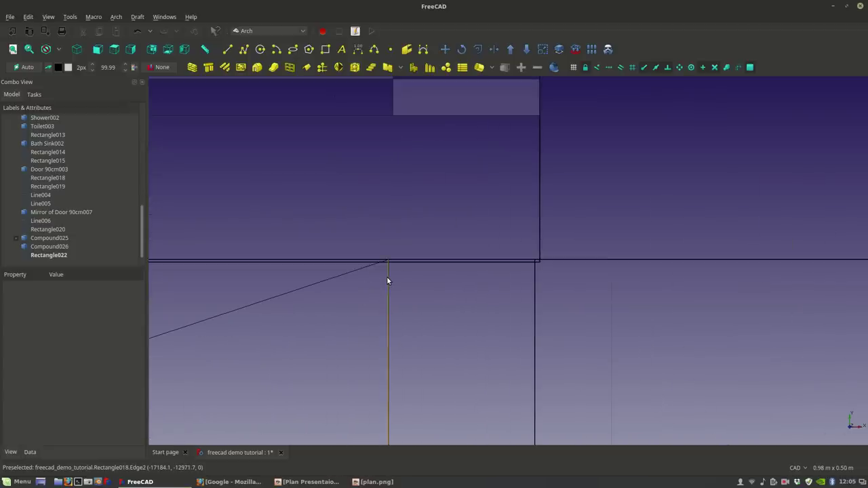
{"action": "scroll", "coordinate": [390, 298], "scroll_direction": "down", "scroll_amount": 3}
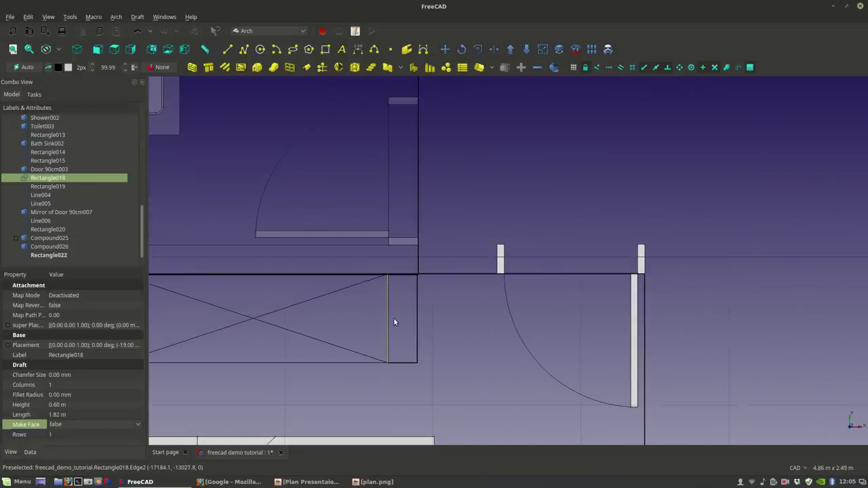
{"action": "left_click", "coordinate": [396, 369]}
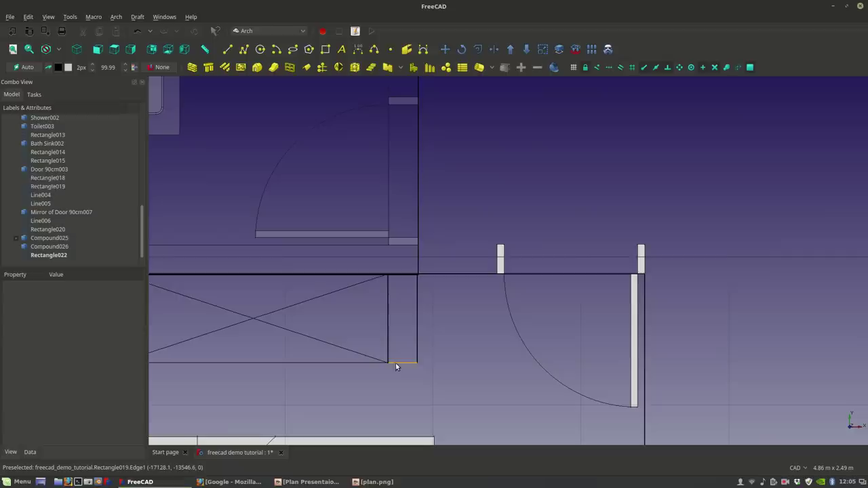
{"action": "left_click", "coordinate": [396, 364]}
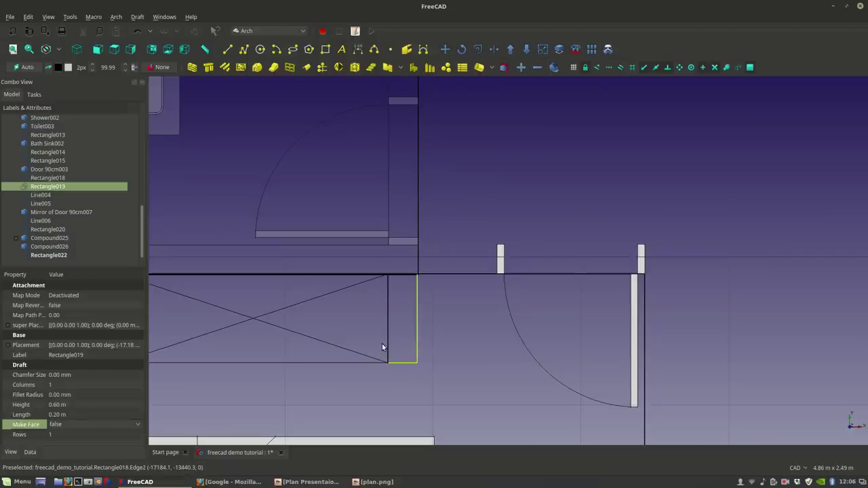
{"action": "left_click", "coordinate": [387, 347], "text": "ctrl"}
{"action": "left_click", "coordinate": [374, 357], "text": "ctrl"}
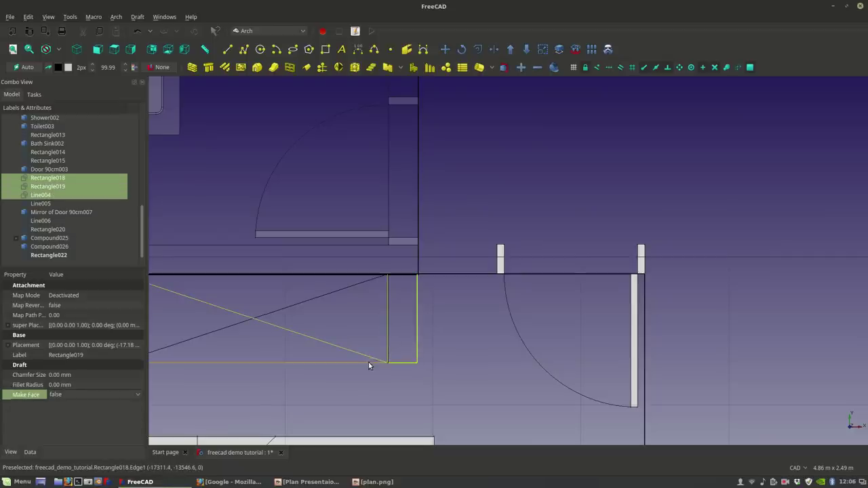
{"action": "left_click", "coordinate": [345, 288], "text": "ctrl"}
{"action": "scroll", "coordinate": [345, 288], "scroll_direction": "up", "scroll_amount": 3}
{"action": "scroll", "coordinate": [274, 287], "scroll_direction": "up", "scroll_amount": 3}
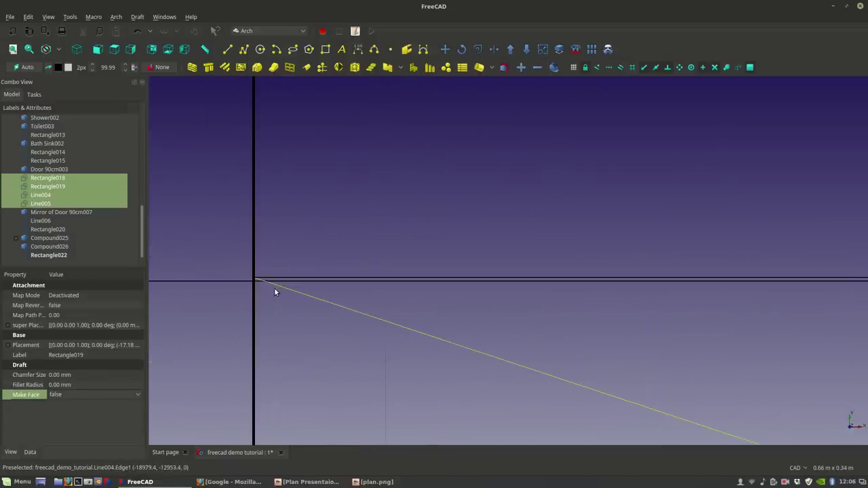
Step: Move the wardrobe pieces, without copying, so their top edge snaps onto the wall line
{"action": "left_click", "coordinate": [445, 48]}
{"action": "scroll", "coordinate": [436, 373], "scroll_direction": "down", "scroll_amount": 3}
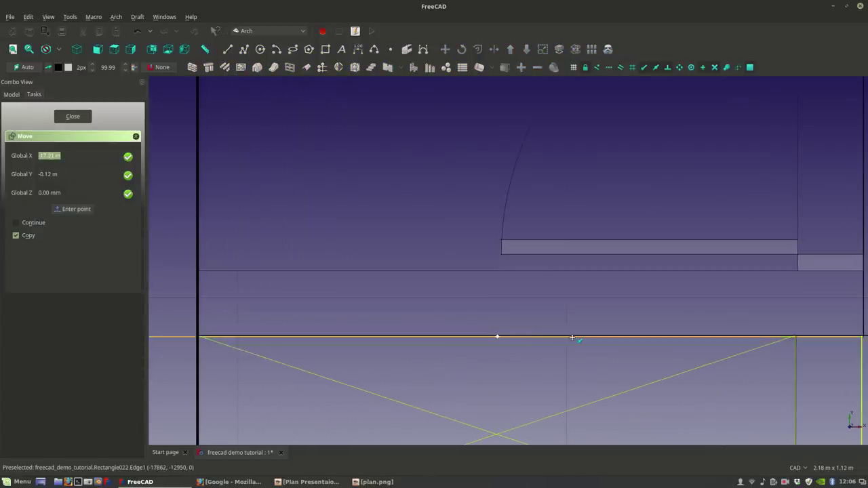
{"action": "scroll", "coordinate": [502, 334], "scroll_direction": "up", "scroll_amount": 5}
{"action": "left_click", "coordinate": [474, 330]}
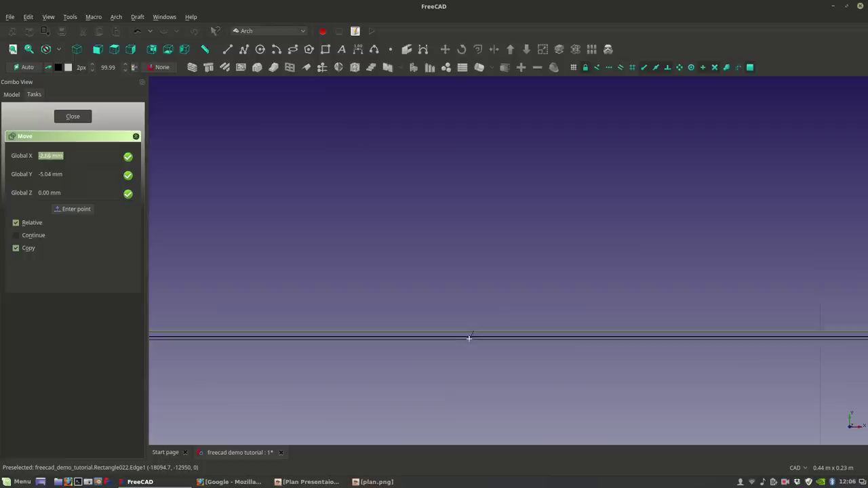
{"action": "left_click", "coordinate": [28, 248]}
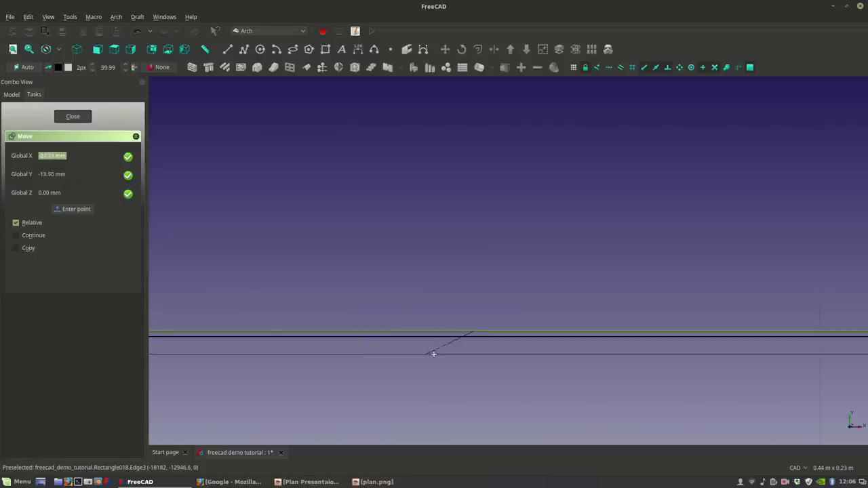
{"action": "left_click", "coordinate": [472, 337]}
{"action": "scroll", "coordinate": [468, 337], "scroll_direction": "down", "scroll_amount": 3}
{"action": "scroll", "coordinate": [344, 307], "scroll_direction": "up", "scroll_amount": 5}
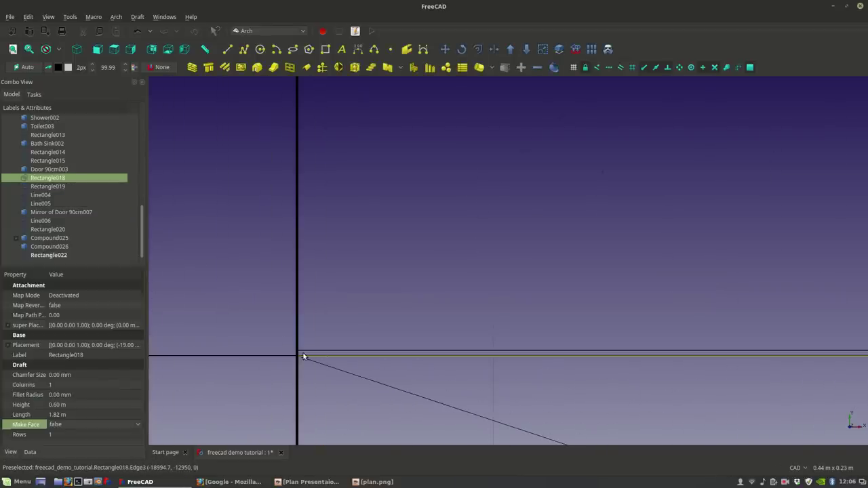
Step: Select the wall line Line006 together with the mirrored door
{"action": "left_click", "coordinate": [320, 352]}
{"action": "scroll", "coordinate": [322, 352], "scroll_direction": "down", "scroll_amount": 4}
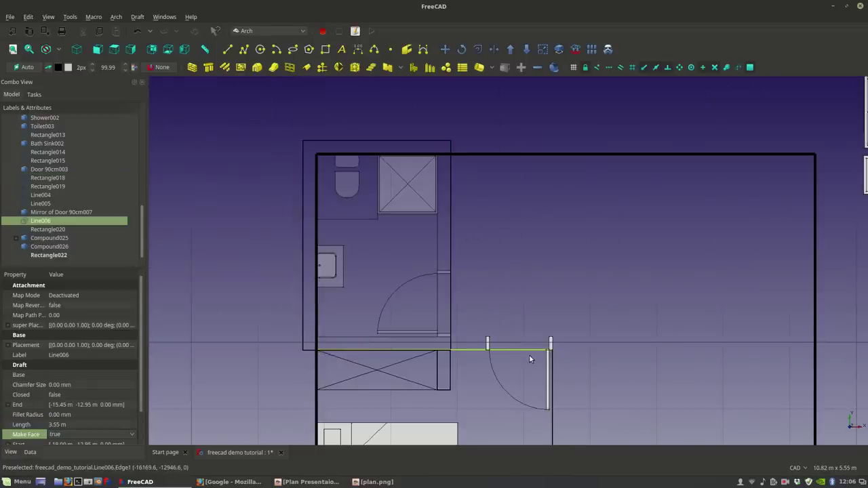
{"action": "scroll", "coordinate": [531, 359], "scroll_direction": "up", "scroll_amount": 4}
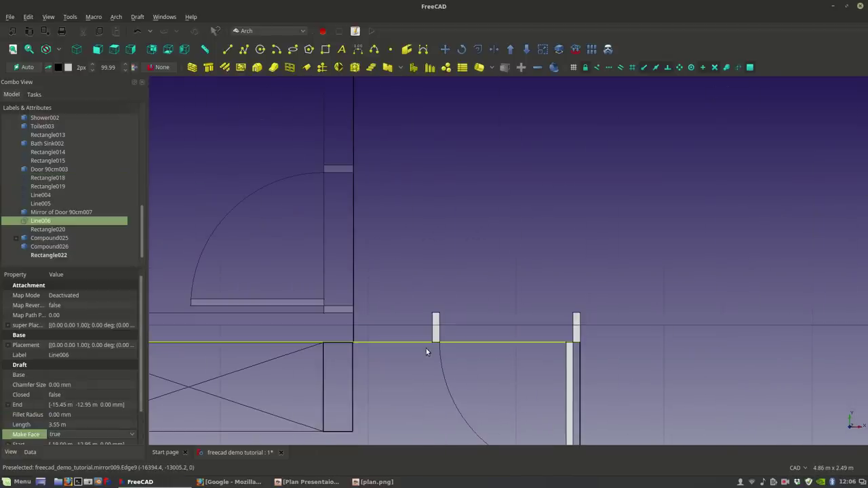
{"action": "left_click", "coordinate": [441, 326], "text": "ctrl"}
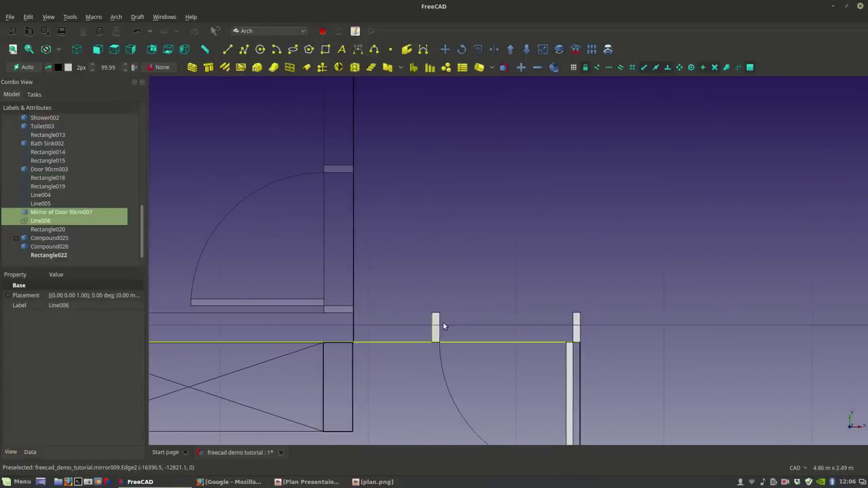
Step: Move the mirrored door and its wall line onto the wall corner
{"action": "left_click", "coordinate": [445, 49]}
{"action": "scroll", "coordinate": [351, 349], "scroll_direction": "up", "scroll_amount": 10}
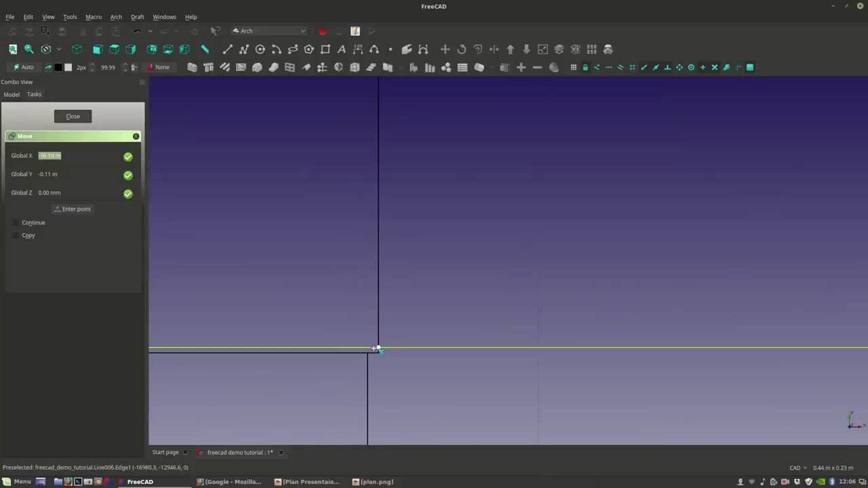
{"action": "left_click", "coordinate": [378, 350]}
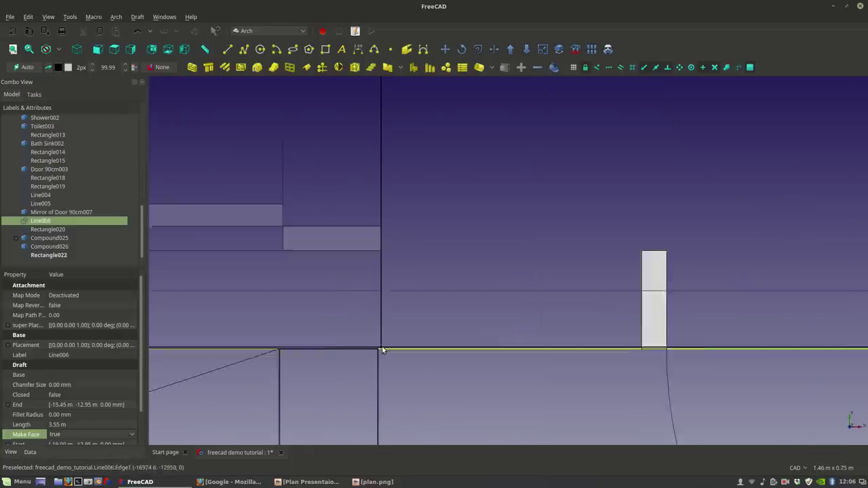
{"action": "scroll", "coordinate": [383, 350], "scroll_direction": "down", "scroll_amount": 5}
{"action": "scroll", "coordinate": [385, 350], "scroll_direction": "up", "scroll_amount": 4}
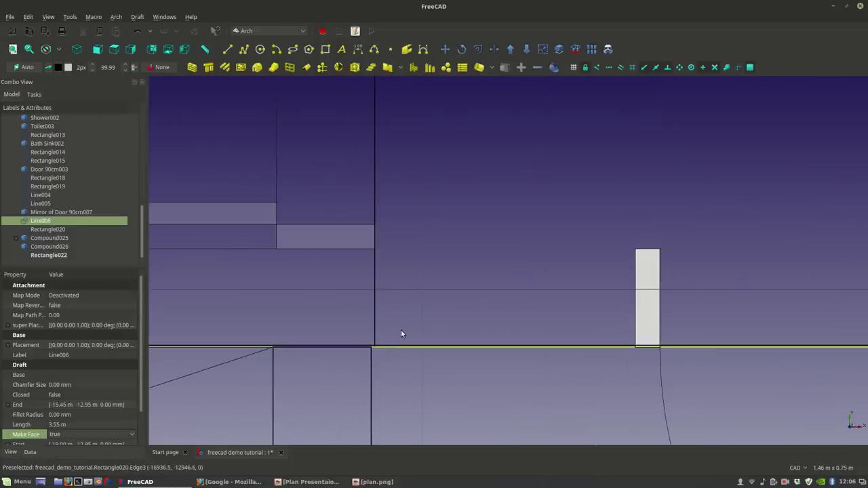
{"action": "scroll", "coordinate": [403, 339], "scroll_direction": "up", "scroll_amount": 5}
Step: Snap the wardrobe rectangle's edge onto the wall corner, then select the leftover Rectangle018
{"action": "left_click", "coordinate": [393, 360]}
{"action": "scroll", "coordinate": [393, 360], "scroll_direction": "down", "scroll_amount": 12}
{"action": "scroll", "coordinate": [435, 259], "scroll_direction": "up", "scroll_amount": 3}
{"action": "scroll", "coordinate": [434, 259], "scroll_direction": "down", "scroll_amount": 6}
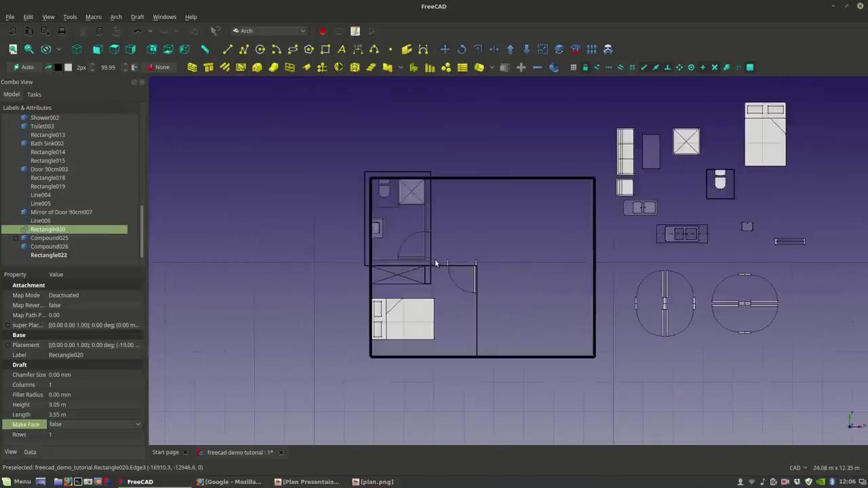
{"action": "scroll", "coordinate": [436, 261], "scroll_direction": "up", "scroll_amount": 9}
{"action": "left_click", "coordinate": [444, 279]}
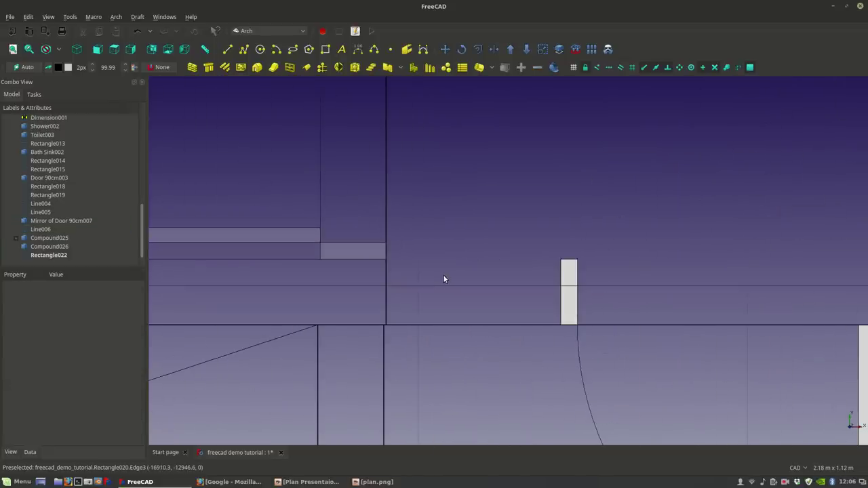
{"action": "scroll", "coordinate": [403, 349], "scroll_direction": "down", "scroll_amount": 2}
{"action": "scroll", "coordinate": [391, 336], "scroll_direction": "up", "scroll_amount": 5}
{"action": "scroll", "coordinate": [386, 345], "scroll_direction": "down", "scroll_amount": 3}
{"action": "left_click", "coordinate": [386, 354]}
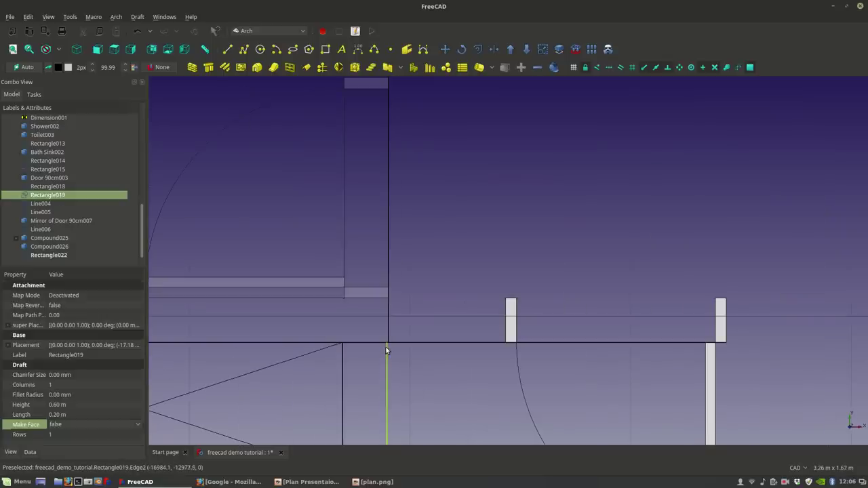
{"action": "scroll", "coordinate": [387, 339], "scroll_direction": "up", "scroll_amount": 3}
{"action": "left_click", "coordinate": [446, 49]}
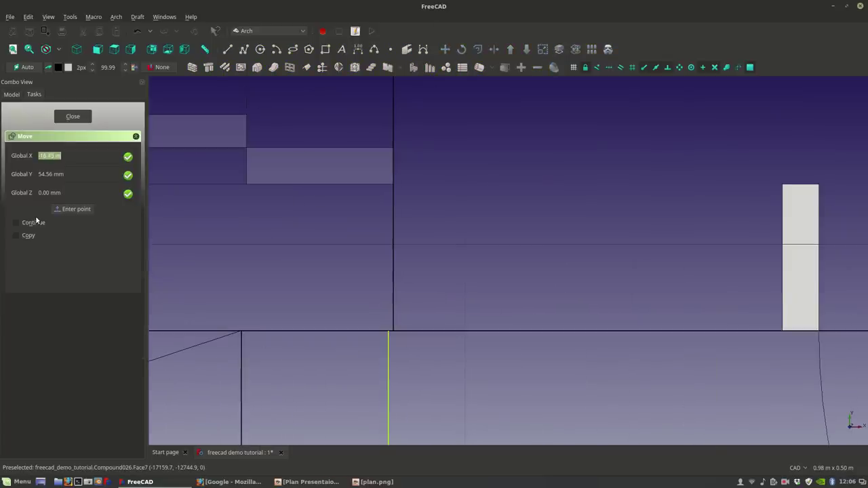
{"action": "left_click", "coordinate": [387, 332]}
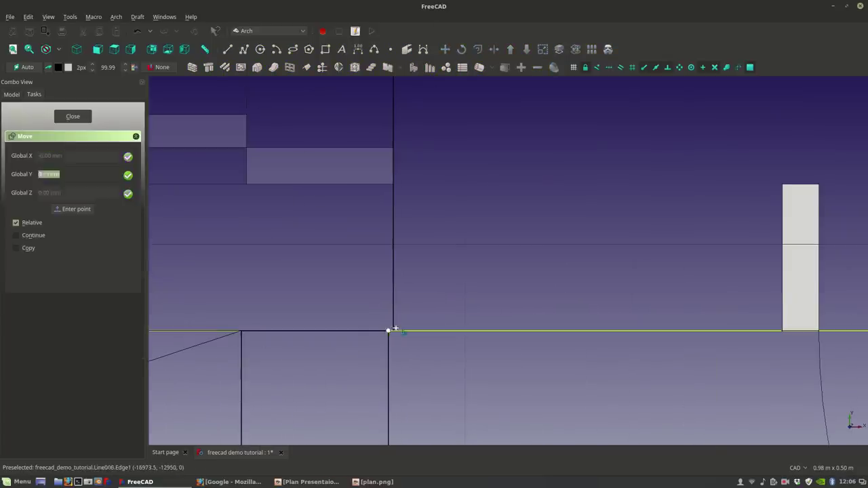
{"action": "left_click", "coordinate": [392, 330]}
{"action": "scroll", "coordinate": [407, 312], "scroll_direction": "down", "scroll_amount": 3}
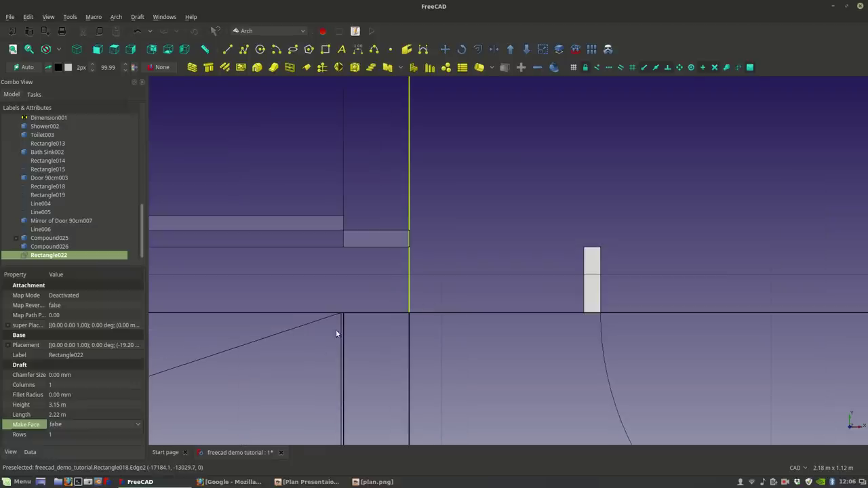
{"action": "left_click", "coordinate": [340, 327]}
Step: Delete Rectangle018 and the old wardrobe diagonal Line004
{"action": "key", "text": "Delete"}
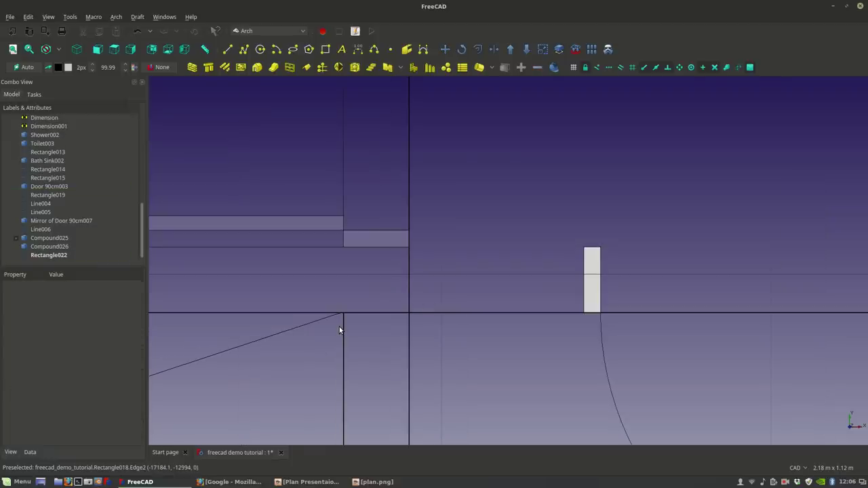
{"action": "scroll", "coordinate": [332, 326], "scroll_direction": "down", "scroll_amount": 2}
{"action": "scroll", "coordinate": [326, 329], "scroll_direction": "down", "scroll_amount": 2}
{"action": "left_click", "coordinate": [418, 360]}
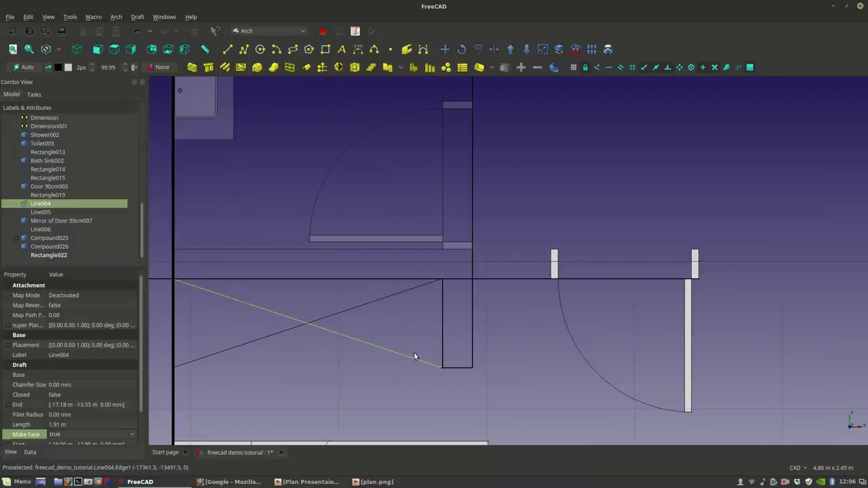
{"action": "left_click", "coordinate": [412, 289]}
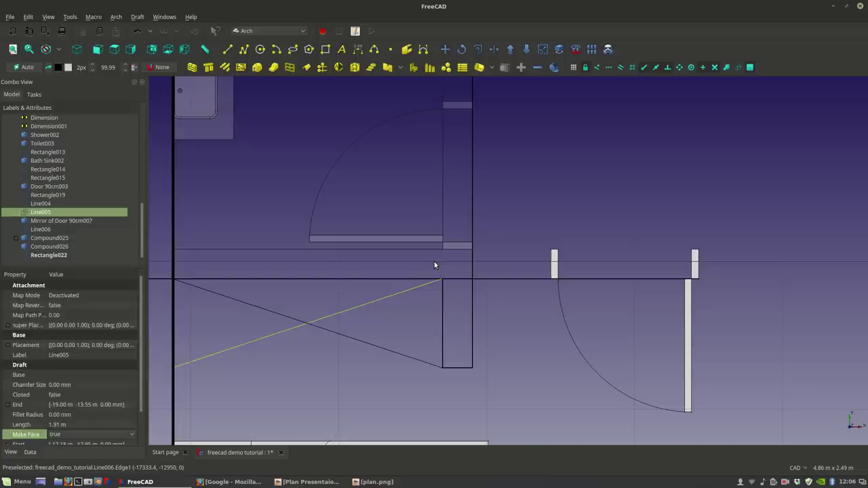
{"action": "left_click", "coordinate": [435, 265]}
{"action": "scroll", "coordinate": [316, 350], "scroll_direction": "up", "scroll_amount": 10}
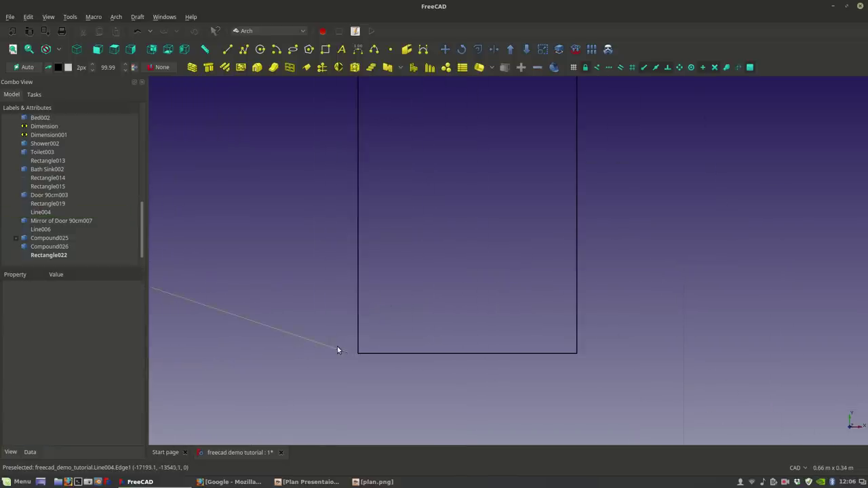
{"action": "left_click", "coordinate": [339, 350]}
{"action": "key", "text": "Delete"}
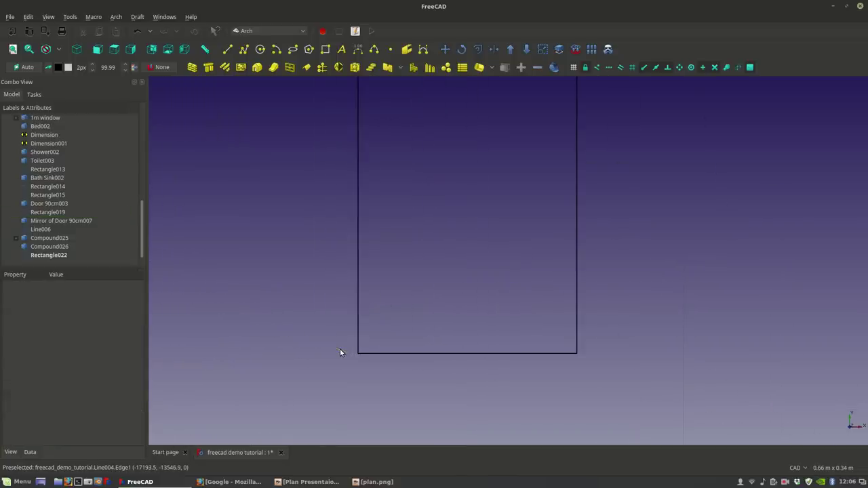
{"action": "scroll", "coordinate": [455, 333], "scroll_direction": "down", "scroll_amount": 12}
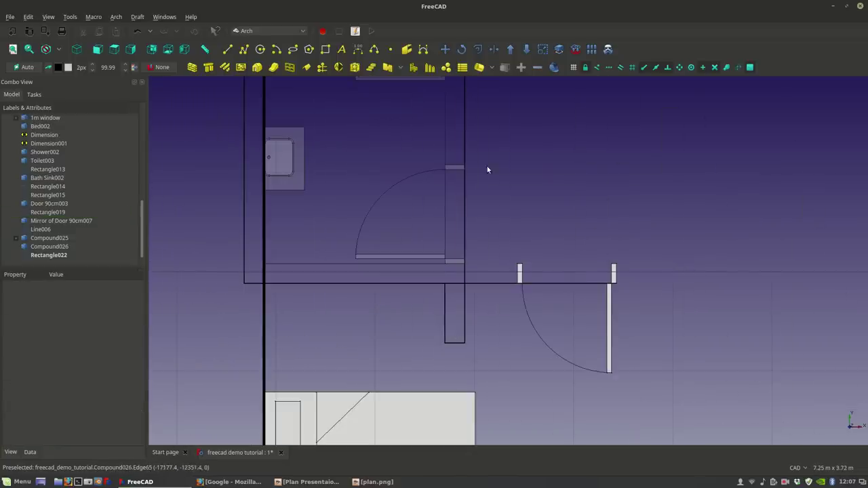
Step: Draw two corner-to-corner diagonals forming an X and a bottom line across the wardrobe
{"action": "left_click", "coordinate": [227, 50]}
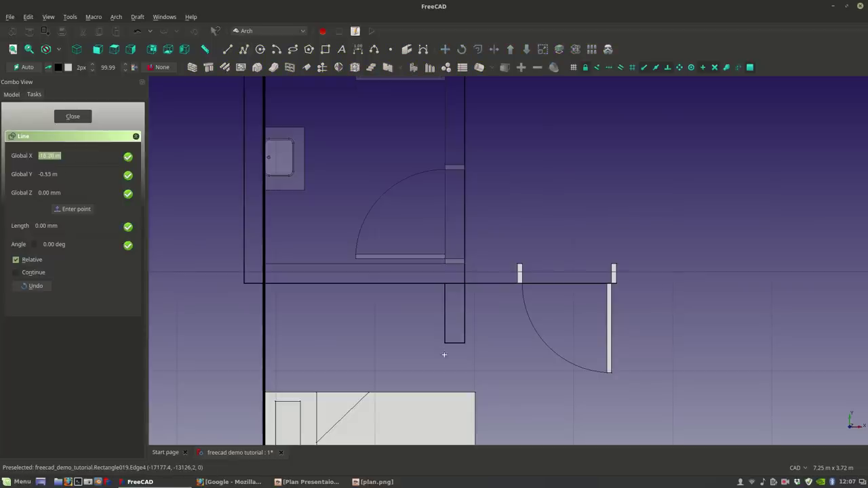
{"action": "left_click", "coordinate": [445, 342]}
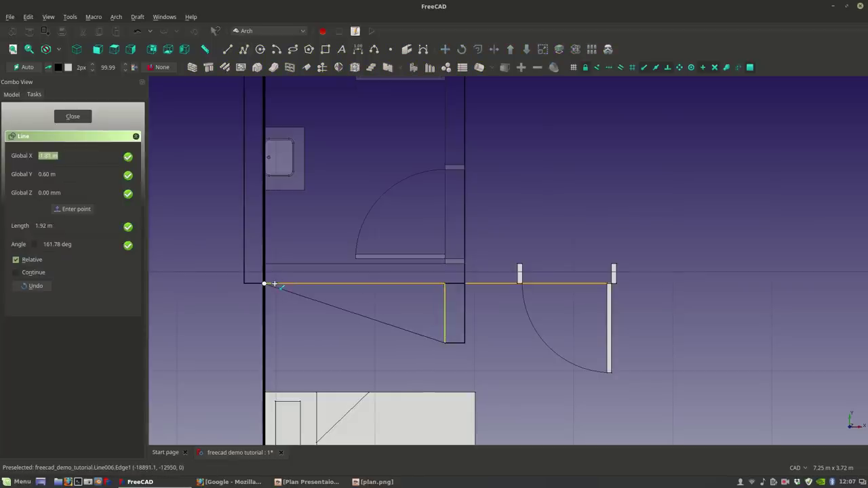
{"action": "left_click", "coordinate": [275, 280]}
{"action": "left_click", "coordinate": [228, 51]}
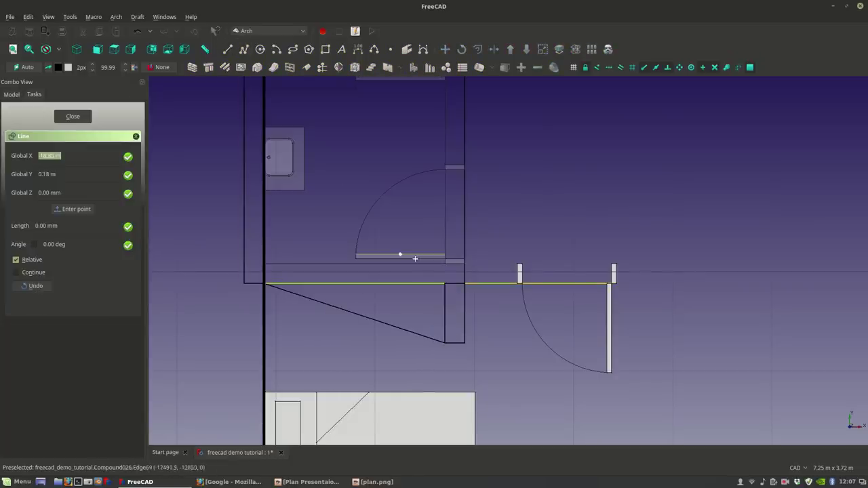
{"action": "left_click", "coordinate": [444, 341]}
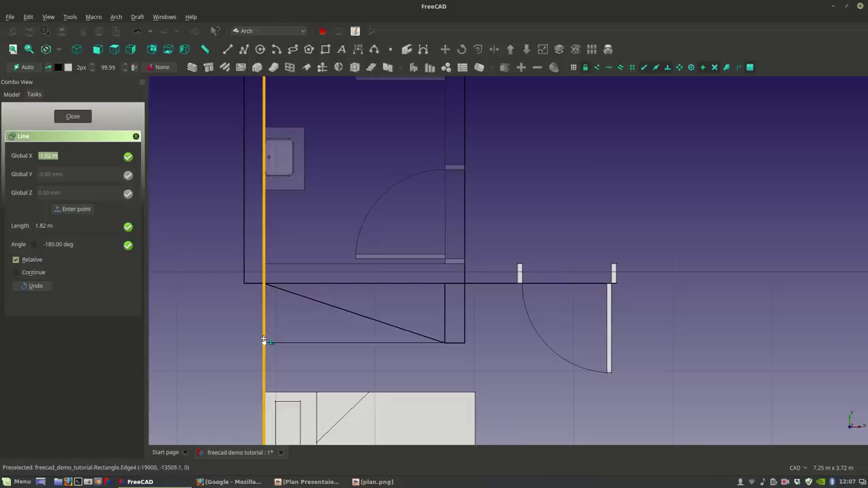
{"action": "left_click", "coordinate": [264, 341]}
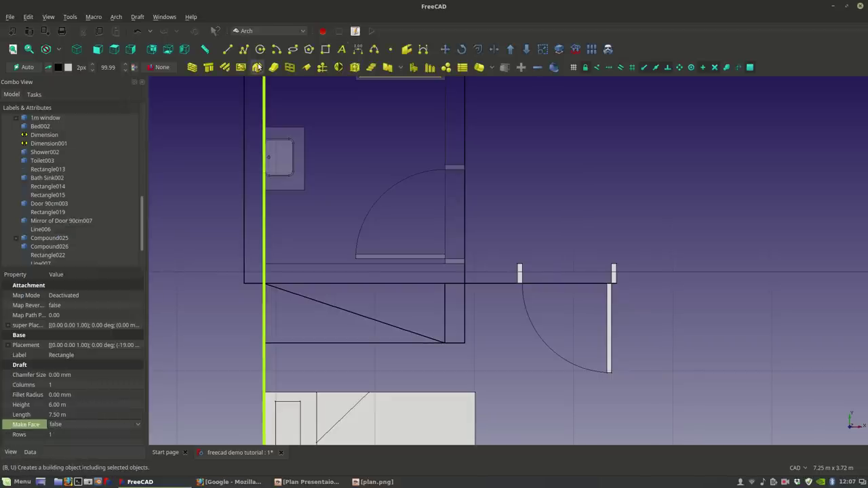
{"action": "left_click", "coordinate": [228, 51]}
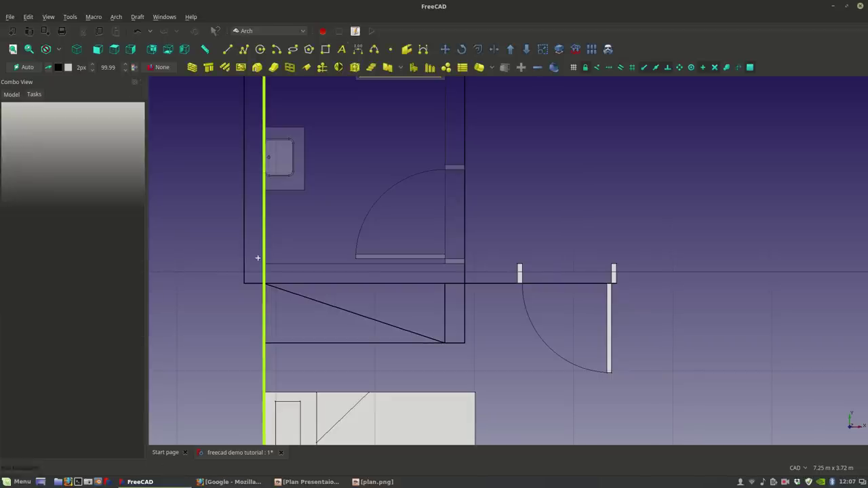
{"action": "left_click", "coordinate": [266, 343]}
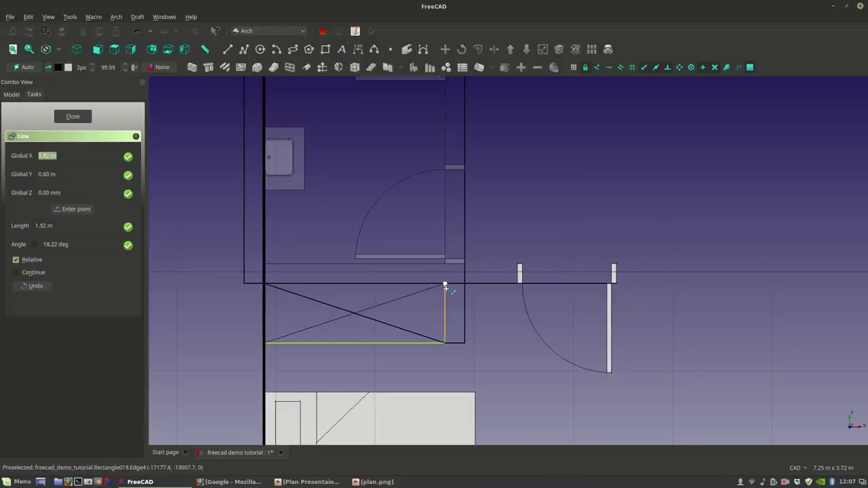
{"action": "left_click", "coordinate": [444, 285]}
Step: Check the Line Width view property of the two new diagonals and the bottom line
{"action": "left_click", "coordinate": [409, 343], "text": "ctrl"}
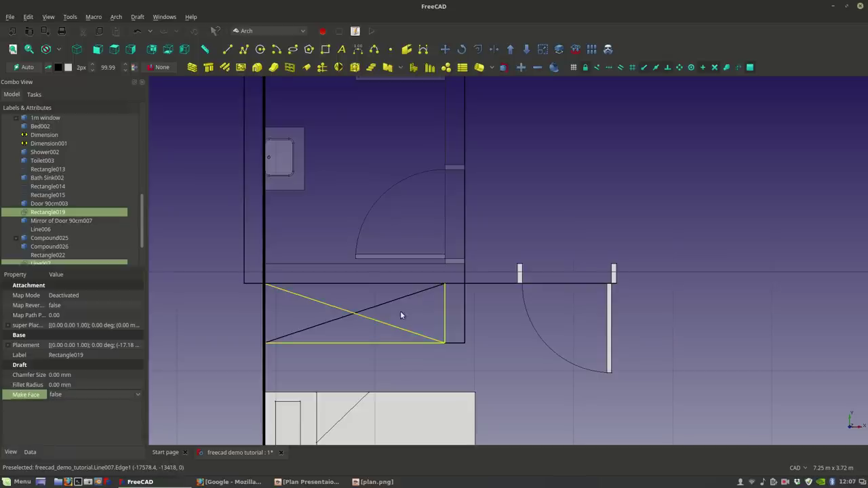
{"action": "left_click", "coordinate": [400, 299]}
{"action": "left_click", "coordinate": [394, 326], "text": "ctrl"}
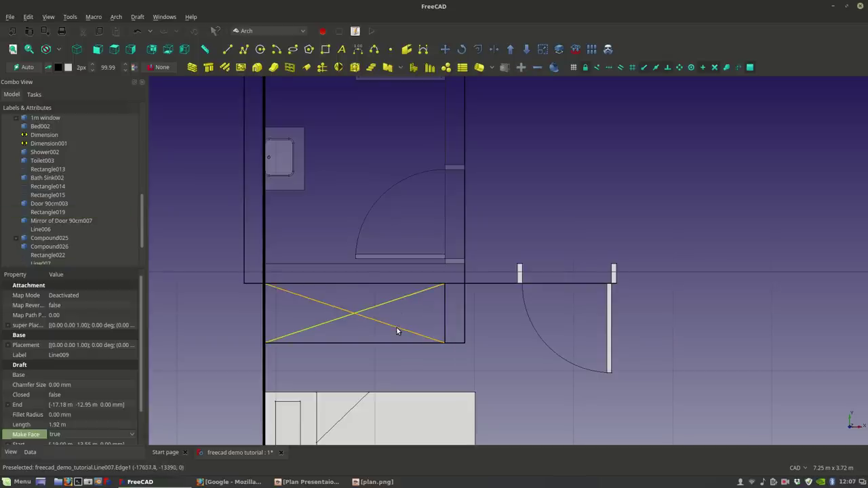
{"action": "left_click", "coordinate": [390, 342], "text": "ctrl"}
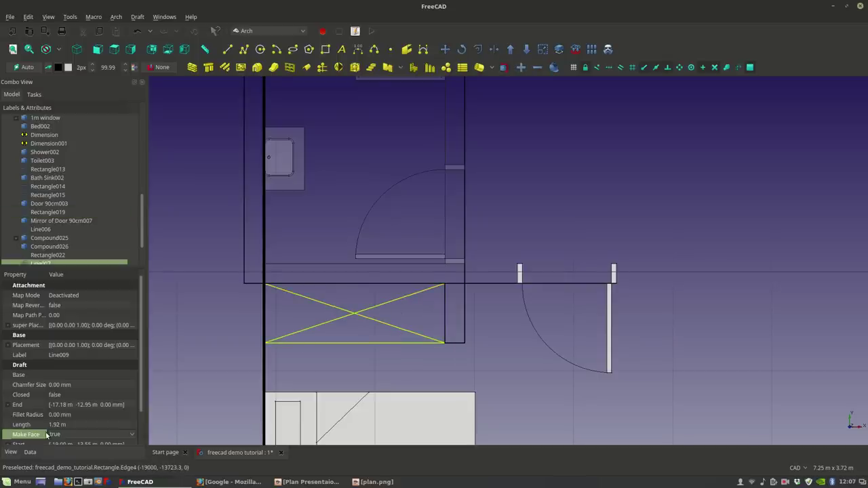
{"action": "left_click", "coordinate": [10, 451]}
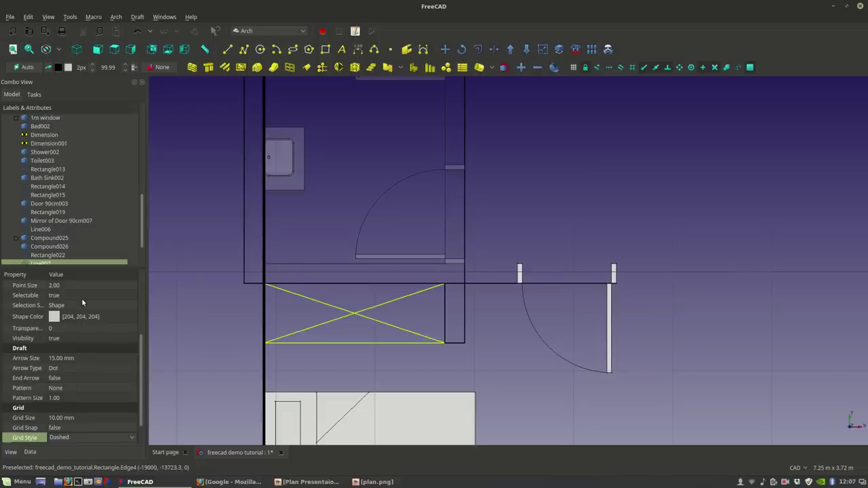
{"action": "scroll", "coordinate": [142, 320], "scroll_direction": "up", "scroll_amount": 3}
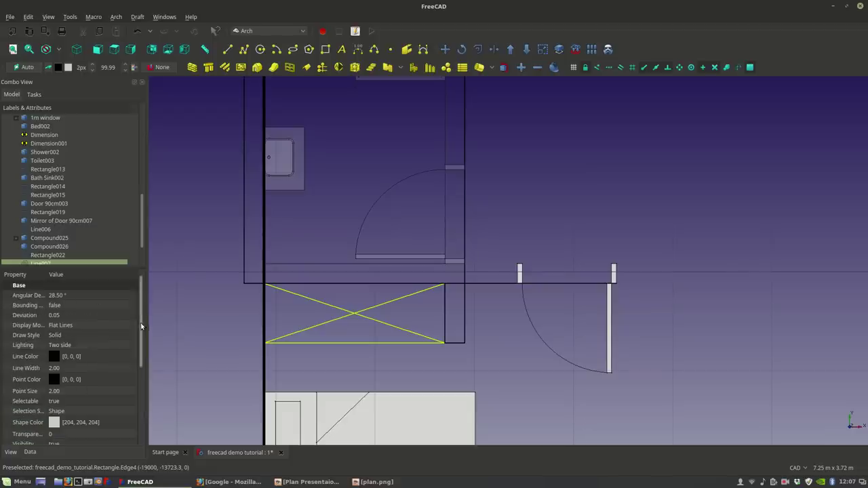
{"action": "left_click", "coordinate": [82, 368]}
{"action": "left_click", "coordinate": [191, 336]}
{"action": "scroll", "coordinate": [545, 305], "scroll_direction": "down", "scroll_amount": 2}
{"action": "middle_click_drag", "start_coordinate": [544, 306], "coordinate": [513, 242]}
{"action": "scroll", "coordinate": [449, 321], "scroll_direction": "up", "scroll_amount": 6}
{"action": "scroll", "coordinate": [488, 322], "scroll_direction": "down", "scroll_amount": 4}
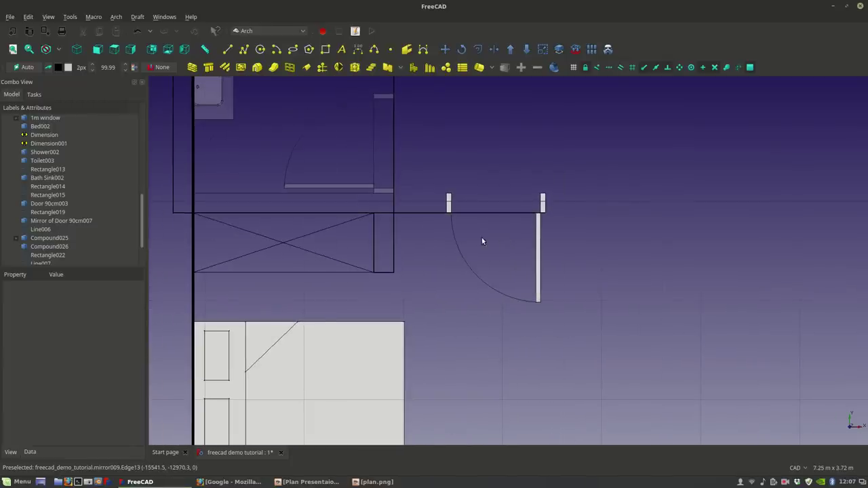
{"action": "scroll", "coordinate": [482, 241], "scroll_direction": "down", "scroll_amount": 3}
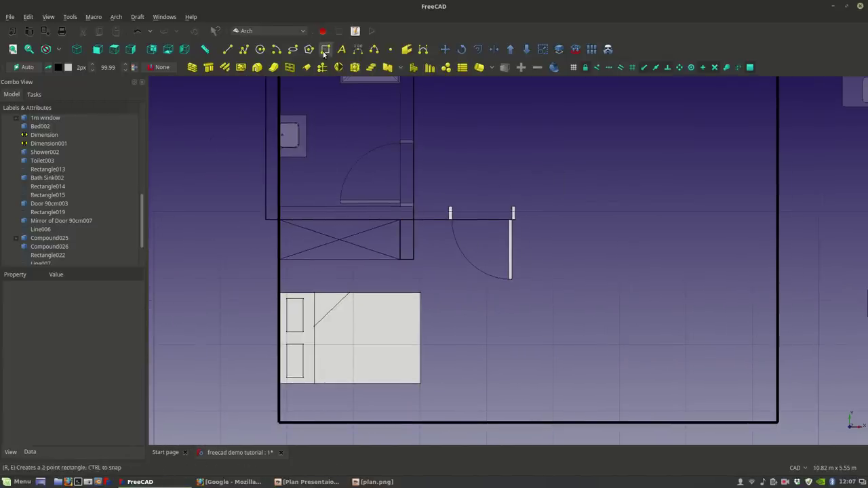
Step: Draw a bedroom rectangle from the door post to the wall's inner corner
{"action": "left_click", "coordinate": [324, 54]}
{"action": "scroll", "coordinate": [514, 219], "scroll_direction": "up", "scroll_amount": 5}
{"action": "left_click", "coordinate": [520, 222]}
{"action": "key", "text": "Escape"}
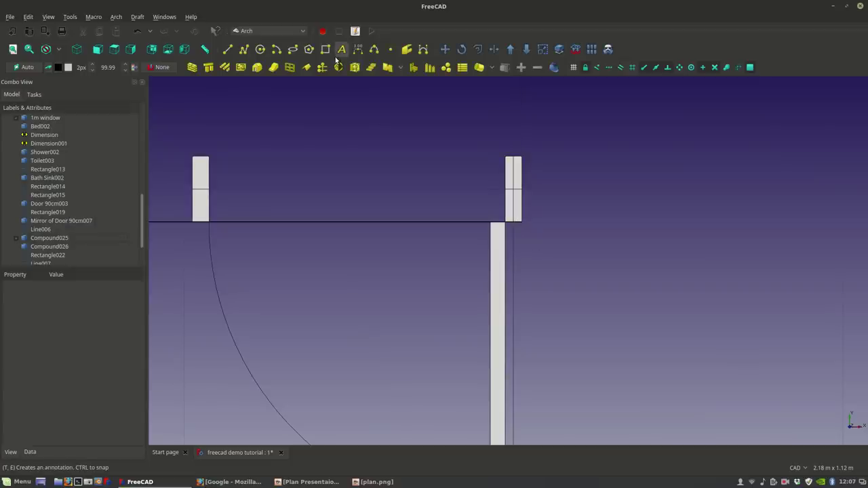
{"action": "left_click", "coordinate": [326, 49]}
{"action": "left_click", "coordinate": [521, 221]}
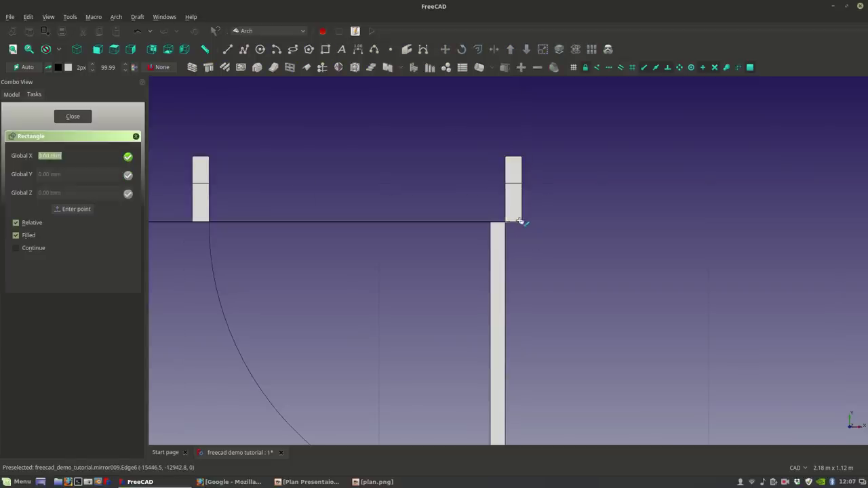
{"action": "scroll", "coordinate": [521, 220], "scroll_direction": "down", "scroll_amount": 5}
{"action": "left_click", "coordinate": [285, 424]}
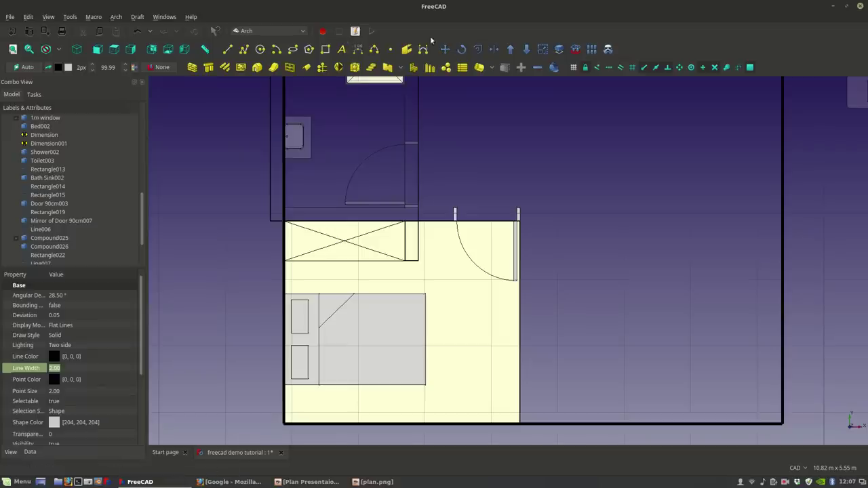
Step: Offset the bedroom rectangle 0.20 m outward, creating Rectangle024
{"action": "left_click", "coordinate": [478, 49]}
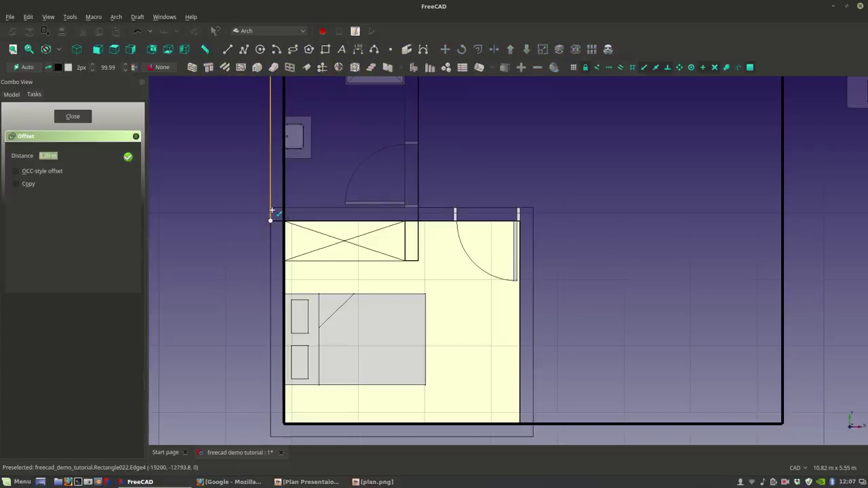
{"action": "left_click", "coordinate": [271, 210]}
{"action": "left_click", "coordinate": [272, 213]}
{"action": "left_click", "coordinate": [624, 184]}
Step: Turn off Make Face on Rectangle024 and Rectangle023 so both outlines are unfilled
{"action": "left_click", "coordinate": [526, 319]}
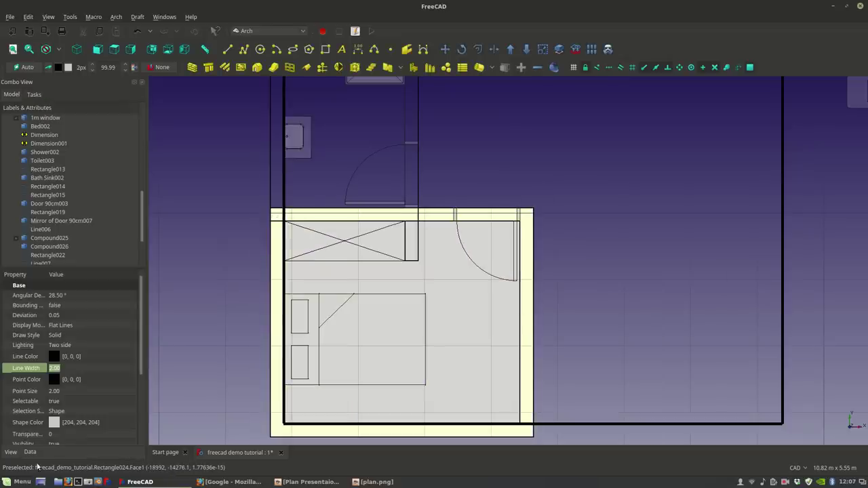
{"action": "left_click", "coordinate": [29, 451]}
{"action": "left_click", "coordinate": [83, 422]}
{"action": "left_click", "coordinate": [84, 422]}
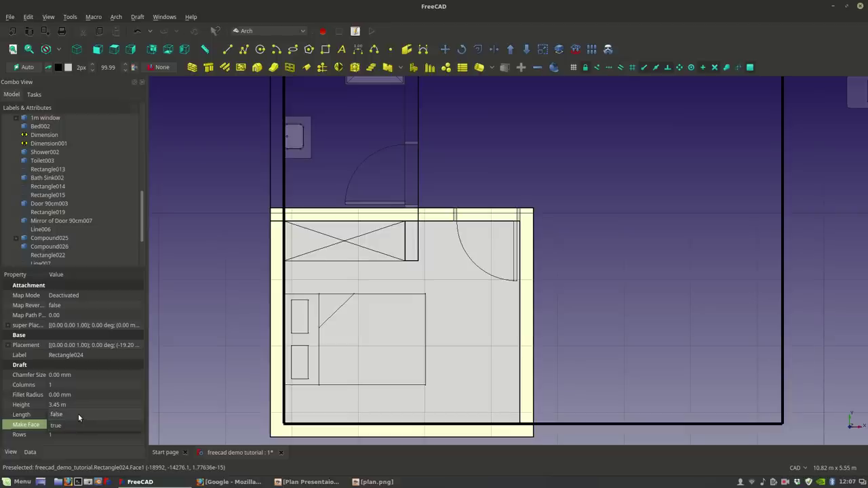
{"action": "left_click", "coordinate": [78, 414]}
{"action": "left_click", "coordinate": [443, 285]}
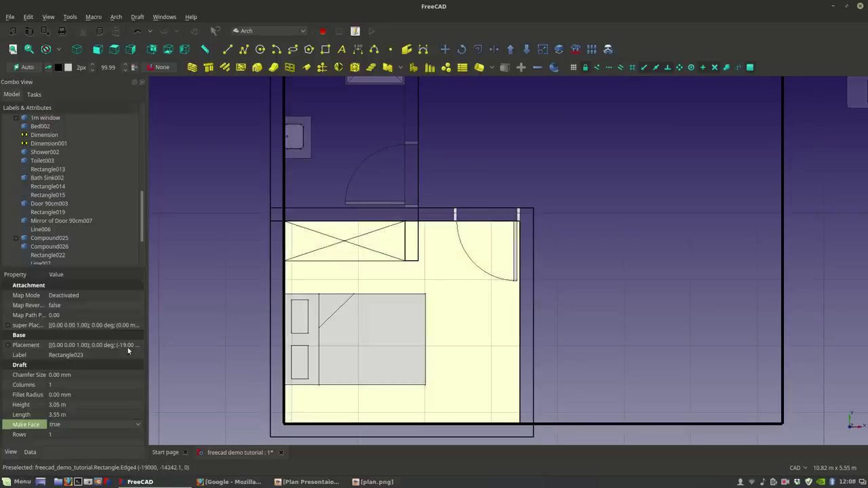
{"action": "left_click", "coordinate": [68, 421]}
{"action": "left_click", "coordinate": [67, 414]}
{"action": "left_click", "coordinate": [249, 287]}
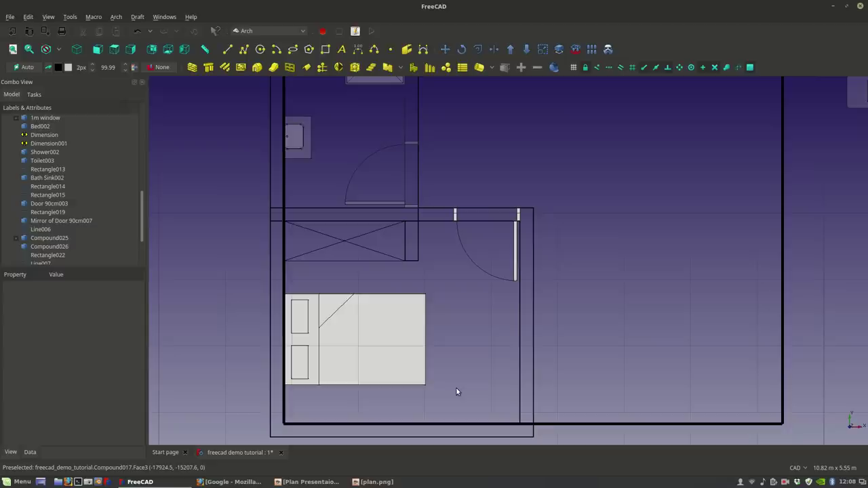
{"action": "scroll", "coordinate": [427, 267], "scroll_direction": "down", "scroll_amount": 3}
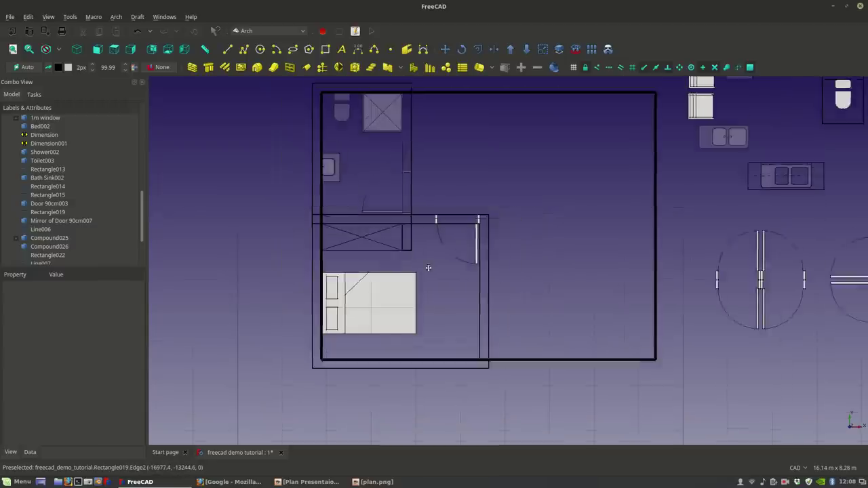
{"action": "scroll", "coordinate": [402, 327], "scroll_direction": "up", "scroll_amount": 2}
{"action": "scroll", "coordinate": [396, 302], "scroll_direction": "down", "scroll_amount": 2}
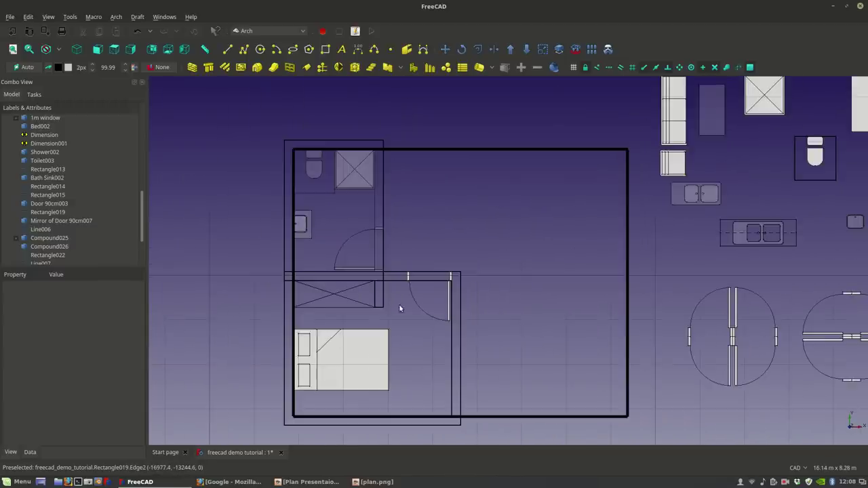
{"action": "scroll", "coordinate": [322, 252], "scroll_direction": "up", "scroll_amount": 2}
{"action": "scroll", "coordinate": [364, 355], "scroll_direction": "down", "scroll_amount": 2}
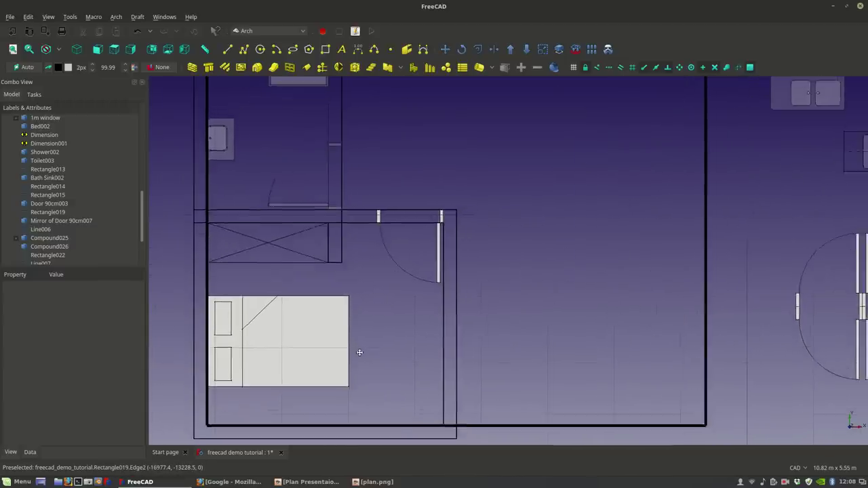
{"action": "scroll", "coordinate": [393, 253], "scroll_direction": "up", "scroll_amount": 2}
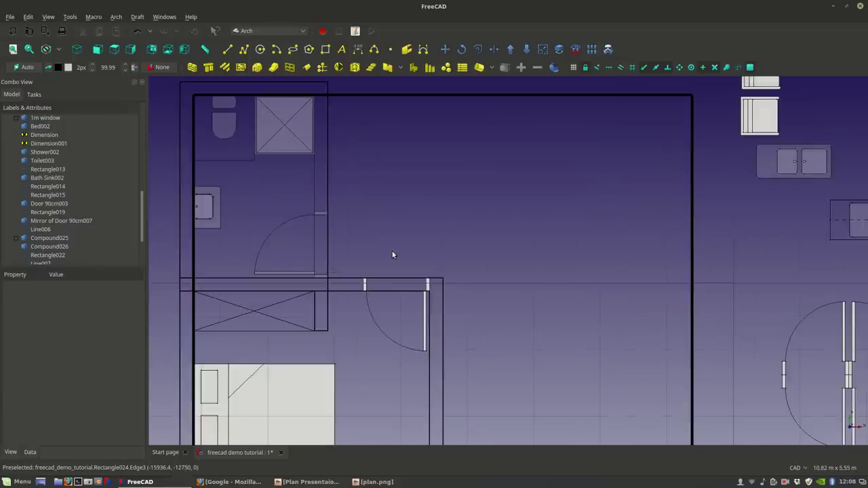
{"action": "scroll", "coordinate": [391, 254], "scroll_direction": "down", "scroll_amount": 2}
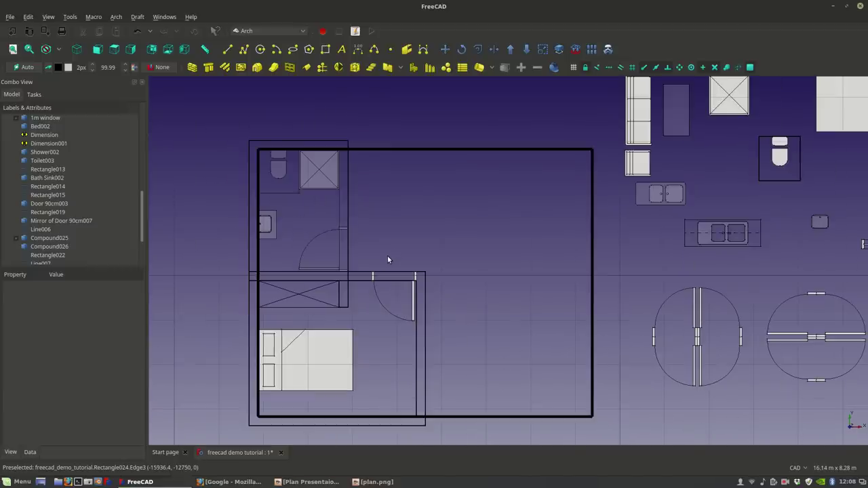
{"action": "scroll", "coordinate": [467, 374], "scroll_direction": "up", "scroll_amount": 1}
{"action": "scroll", "coordinate": [461, 390], "scroll_direction": "down", "scroll_amount": 2}
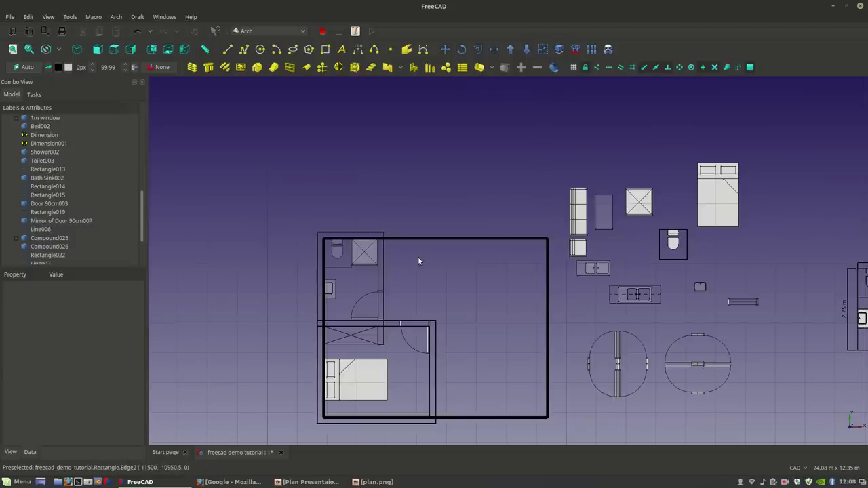
{"action": "scroll", "coordinate": [416, 263], "scroll_direction": "up", "scroll_amount": 1}
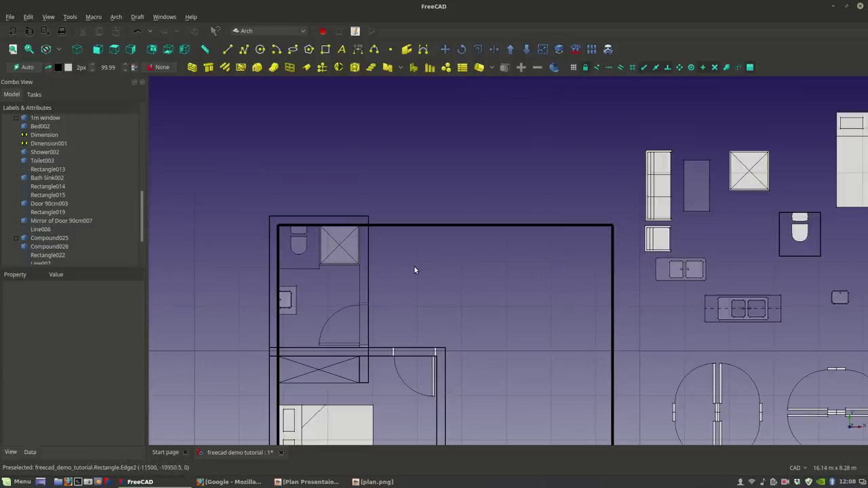
{"action": "middle_click_drag", "start_coordinate": [518, 316], "coordinate": [481, 297]}
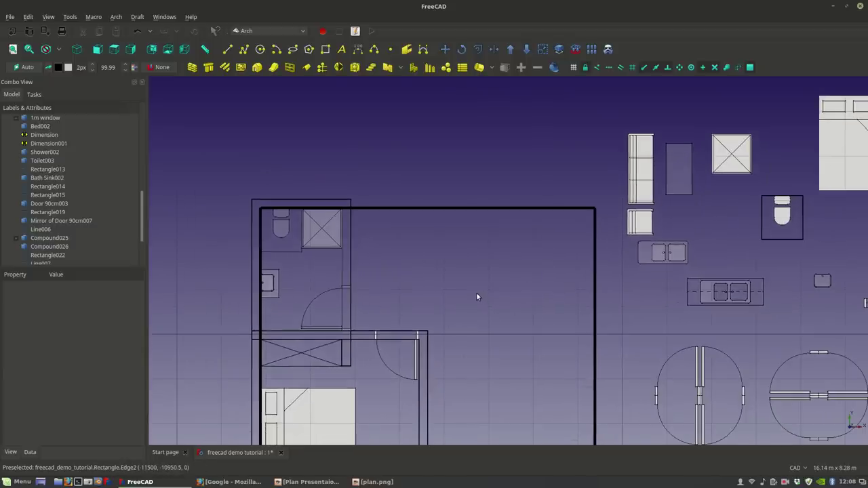
{"action": "scroll", "coordinate": [476, 296], "scroll_direction": "down", "scroll_amount": 1}
{"action": "middle_click_drag", "start_coordinate": [647, 314], "coordinate": [573, 299]}
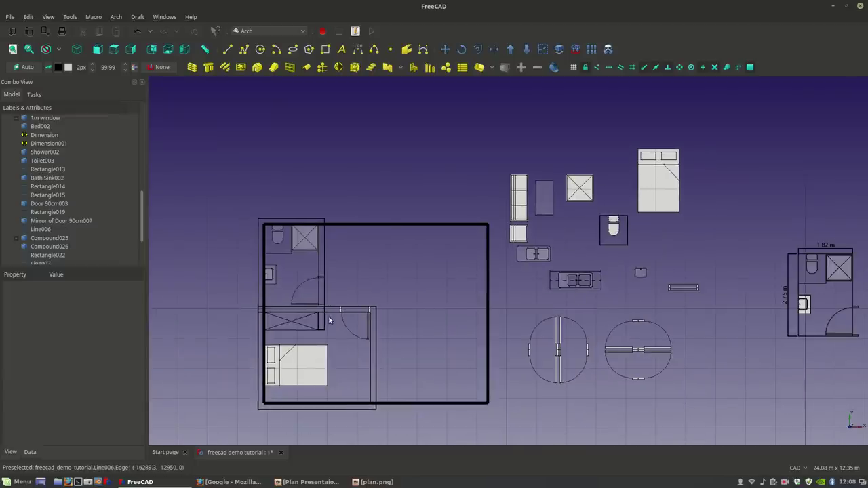
{"action": "scroll", "coordinate": [290, 237], "scroll_direction": "up", "scroll_amount": 1}
{"action": "scroll", "coordinate": [370, 227], "scroll_direction": "up", "scroll_amount": 1}
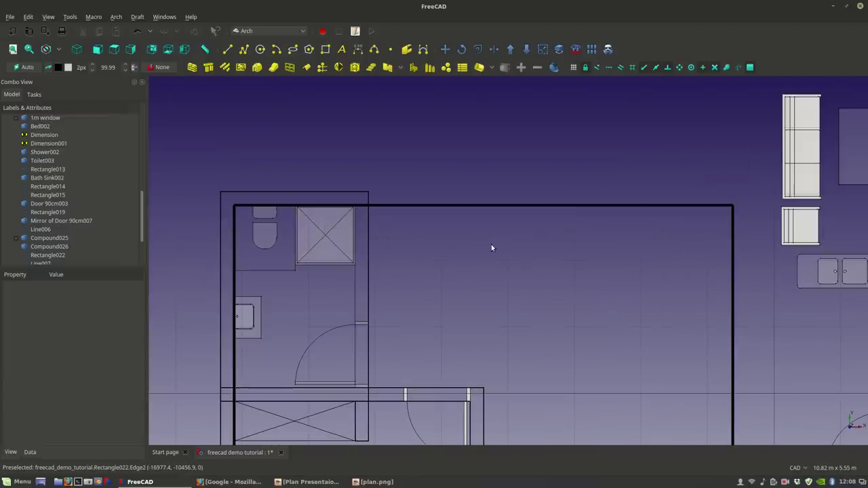
{"action": "scroll", "coordinate": [434, 261], "scroll_direction": "down", "scroll_amount": 2}
{"action": "scroll", "coordinate": [620, 285], "scroll_direction": "up", "scroll_amount": 2}
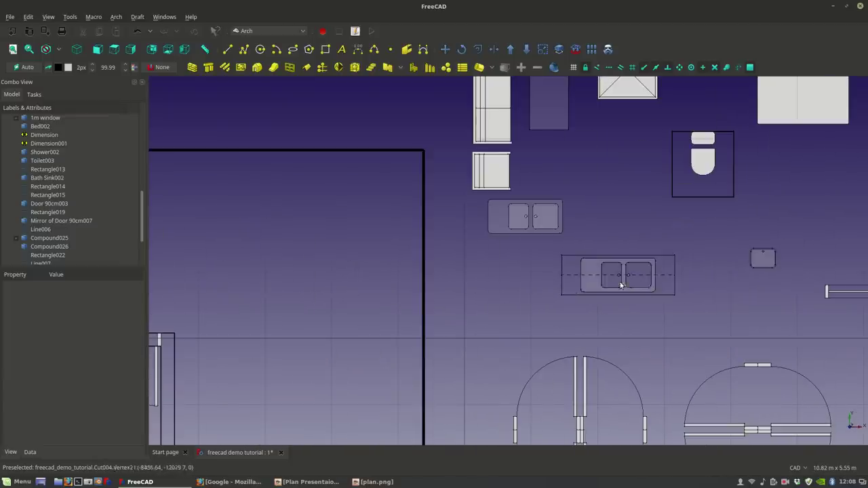
Step: Copy the kitchen sink, using its top-left corner as base, to a new spot
{"action": "left_click", "coordinate": [579, 281]}
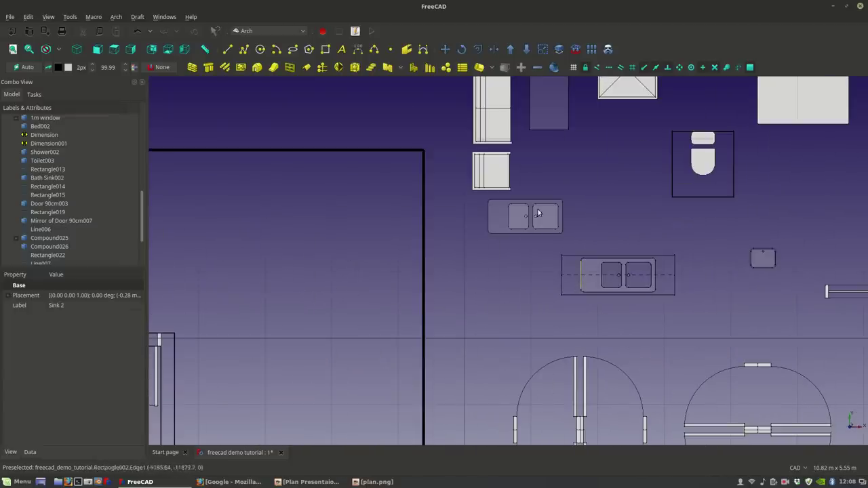
{"action": "left_click", "coordinate": [445, 50]}
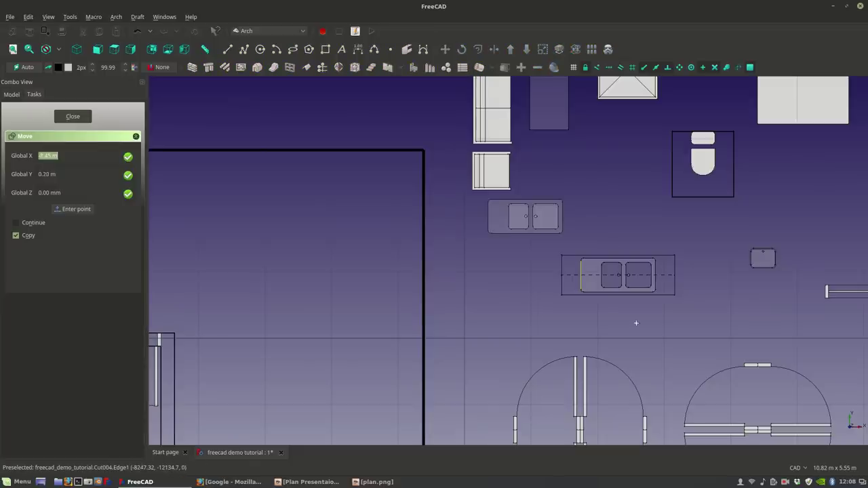
{"action": "left_click", "coordinate": [562, 257]}
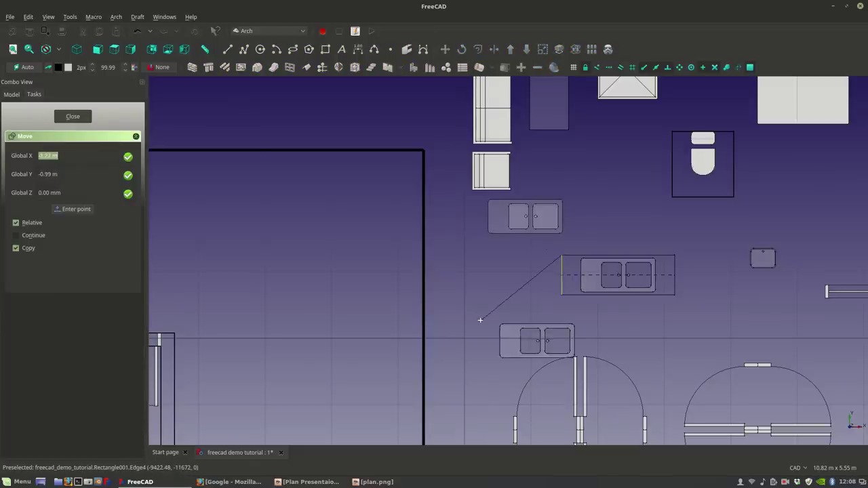
{"action": "left_click", "coordinate": [789, 290]}
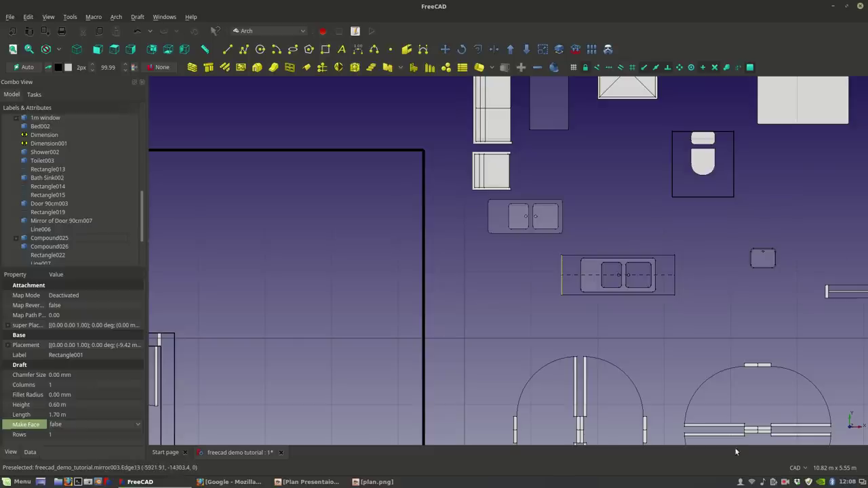
{"action": "scroll", "coordinate": [678, 366], "scroll_direction": "down", "scroll_amount": 5}
{"action": "scroll", "coordinate": [481, 255], "scroll_direction": "up", "scroll_amount": 5}
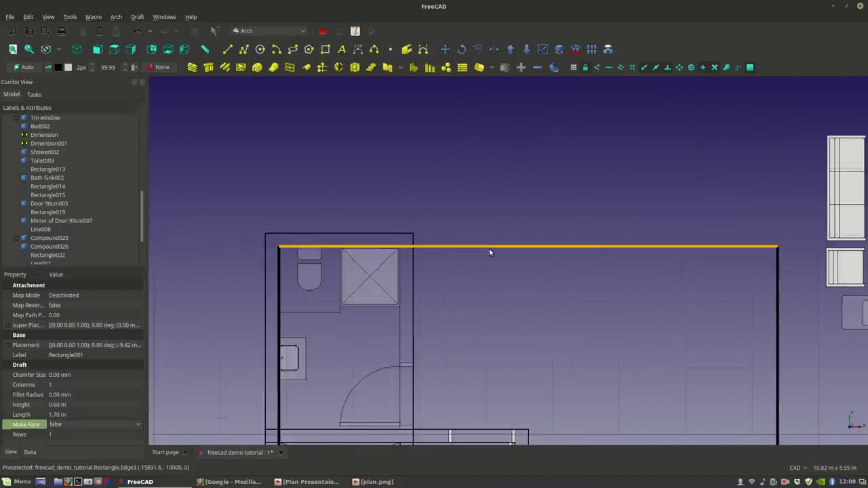
{"action": "middle_click_drag", "start_coordinate": [489, 252], "coordinate": [368, 188]}
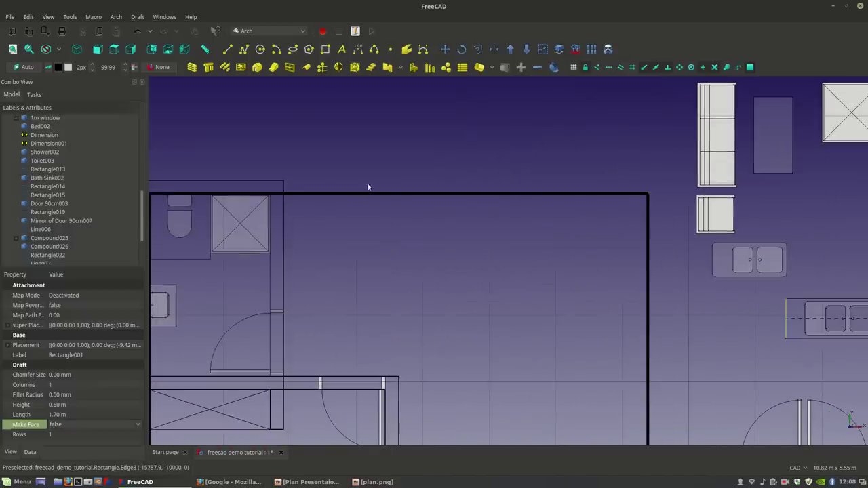
Step: Draw a 1.28 m vertical line (relative 0, 1.28) up from the bathroom's top corner
{"action": "left_click", "coordinate": [325, 49]}
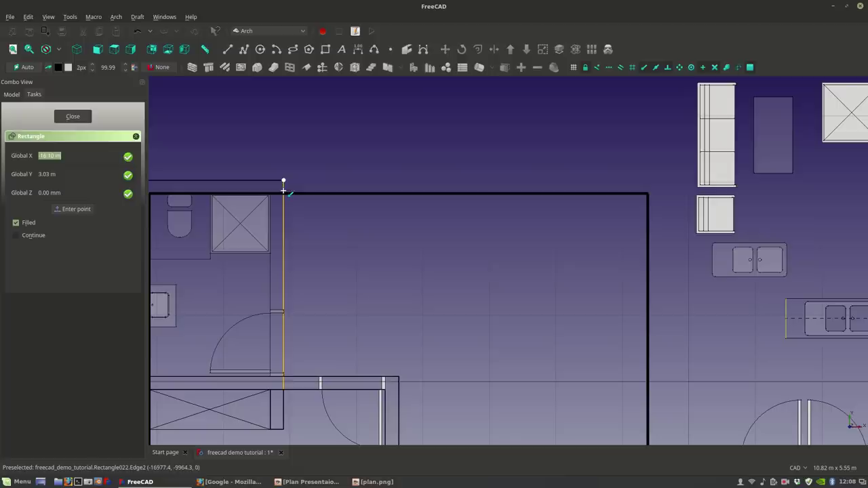
{"action": "left_click", "coordinate": [284, 197]}
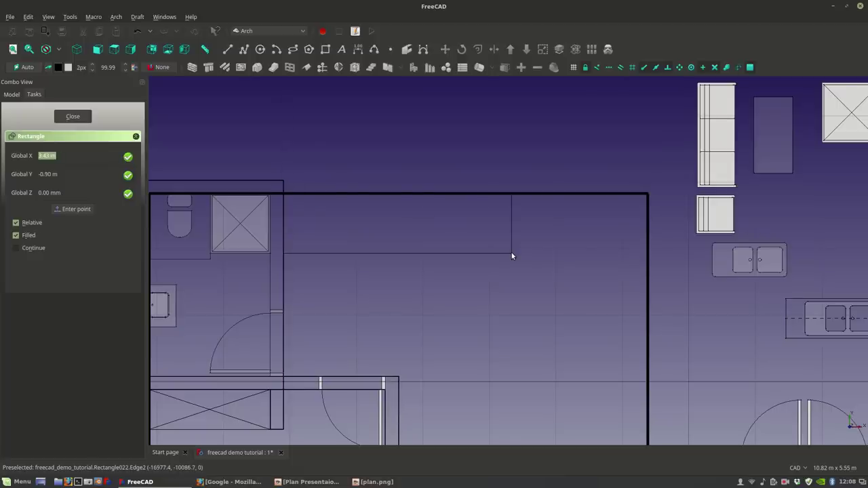
{"action": "scroll", "coordinate": [511, 251], "scroll_direction": "down", "scroll_amount": 3}
{"action": "middle_click_drag", "start_coordinate": [475, 187], "coordinate": [466, 171]}
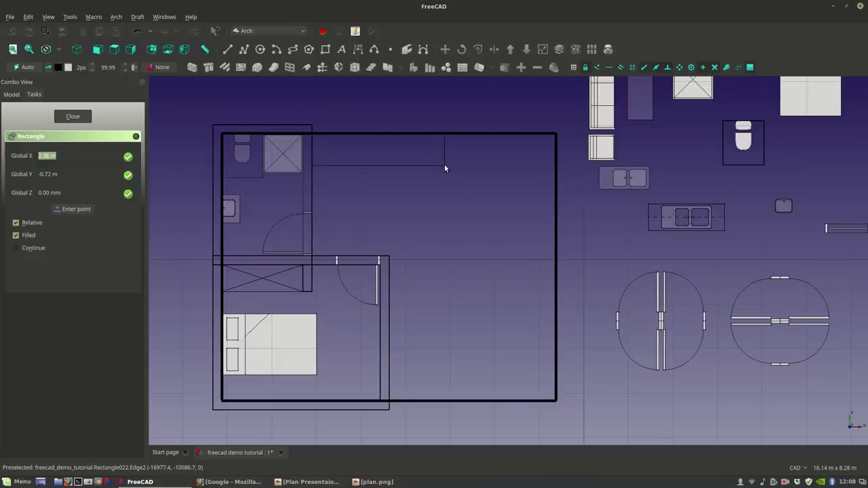
{"action": "key", "text": "Escape"}
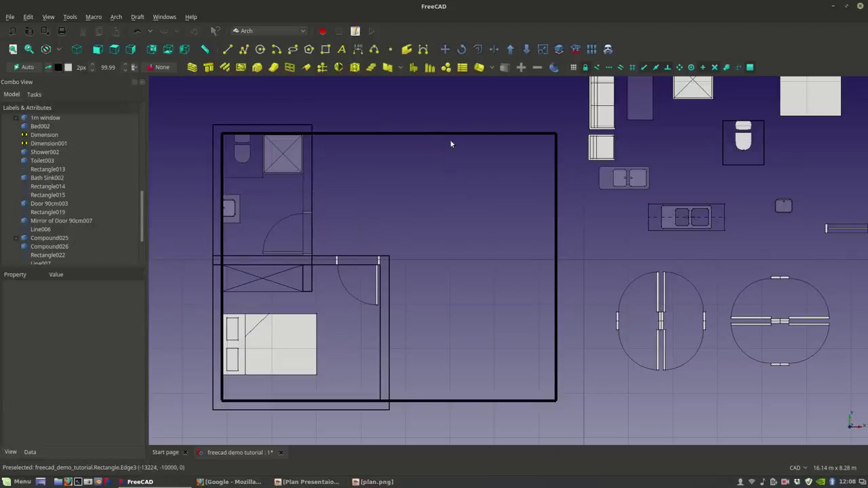
{"action": "middle_click_drag", "start_coordinate": [452, 142], "coordinate": [445, 196]}
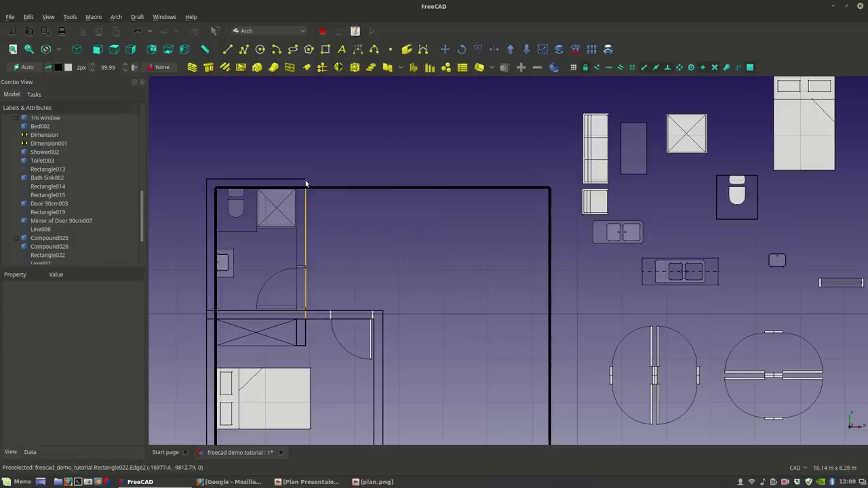
{"action": "left_click", "coordinate": [228, 49]}
{"action": "left_click", "coordinate": [305, 179]}
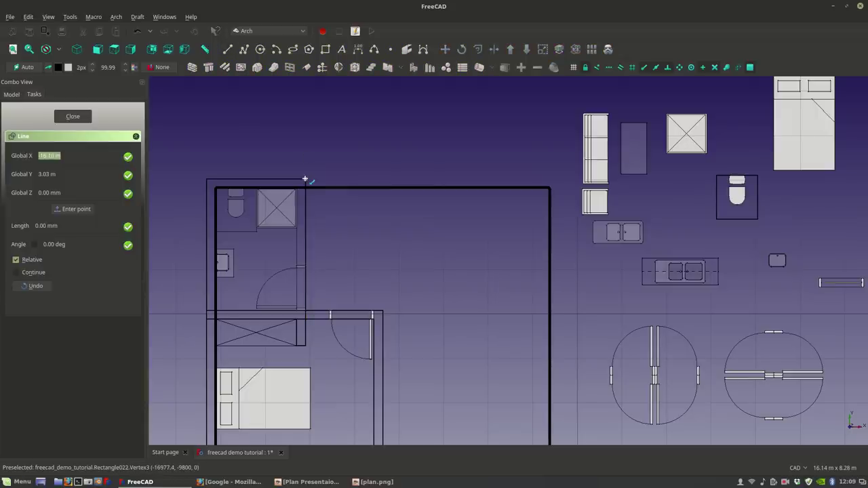
{"action": "type", "text": "0"}
{"action": "key", "text": "Return"}
{"action": "type", "text": "1.28"}
{"action": "key", "text": "Return"}
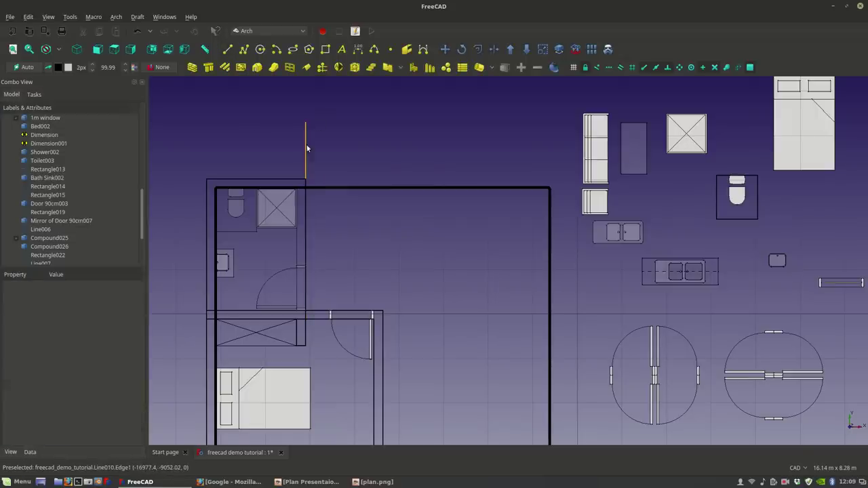
Step: Begin an offset copy of the new line, keeping the original
{"action": "left_click", "coordinate": [477, 48]}
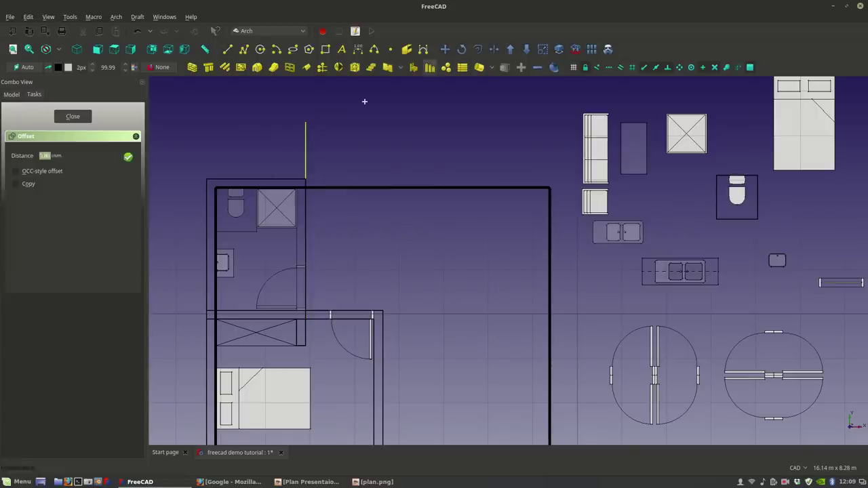
{"action": "left_click", "coordinate": [26, 184]}
{"action": "left_click", "coordinate": [465, 187]}
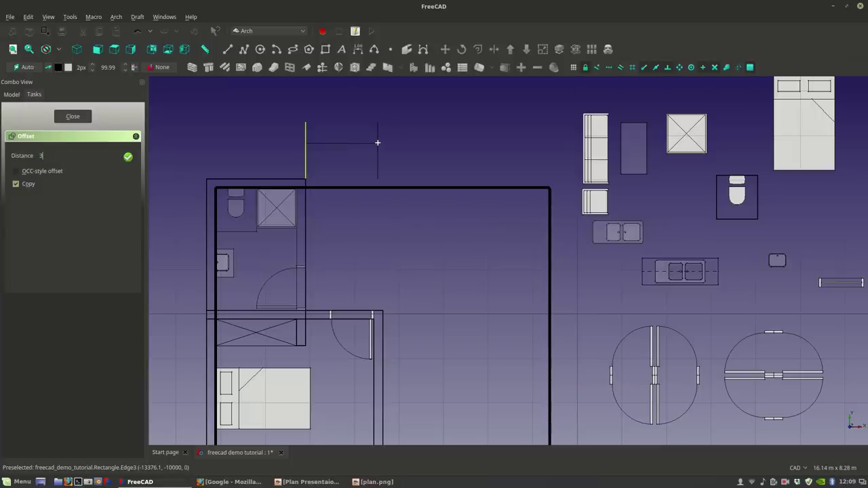
Step: Confirm the 3 m offset copy of the first vertical line
{"action": "key", "text": "Return"}
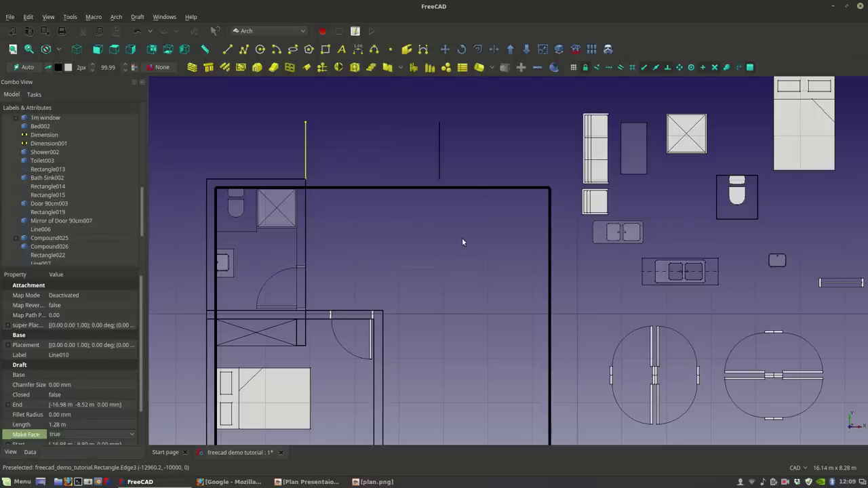
{"action": "scroll", "coordinate": [463, 243], "scroll_direction": "down", "scroll_amount": 2}
{"action": "middle_click_drag", "start_coordinate": [391, 253], "coordinate": [388, 260]}
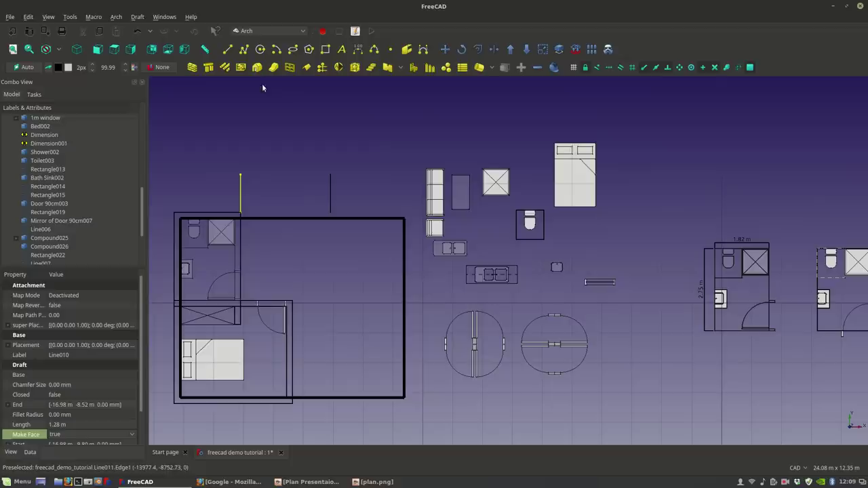
Step: Join the two vertical lines' tops with a horizontal line and start a vertical line from it
{"action": "left_click", "coordinate": [227, 48]}
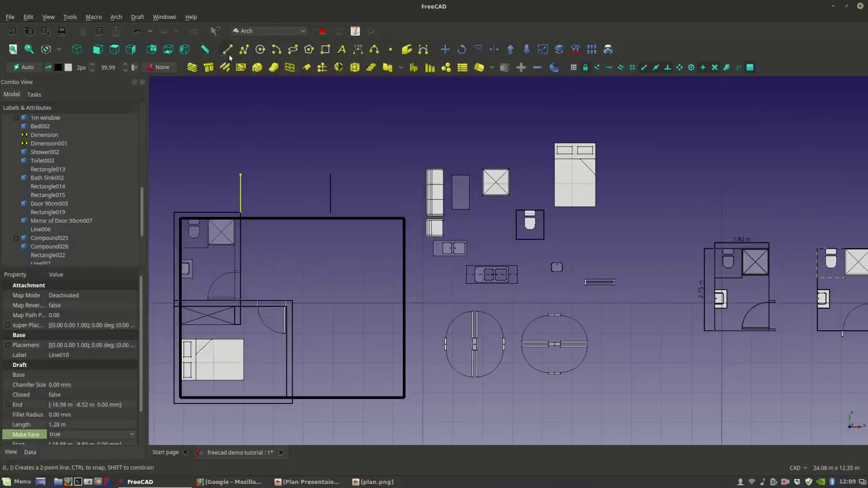
{"action": "left_click", "coordinate": [240, 195]}
{"action": "left_click", "coordinate": [330, 194]}
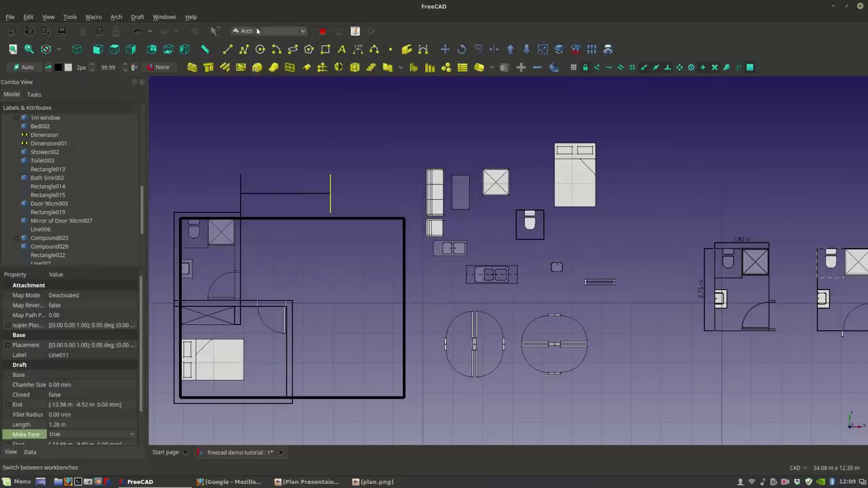
{"action": "left_click", "coordinate": [227, 49]}
{"action": "left_click", "coordinate": [282, 193]}
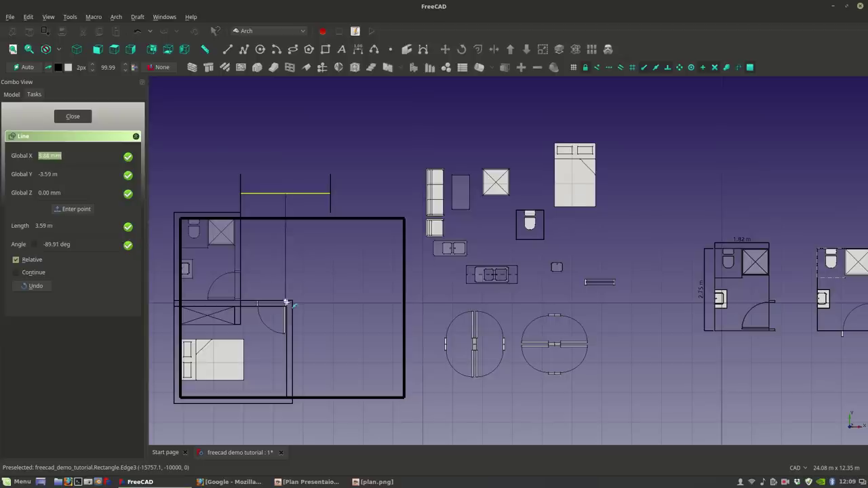
{"action": "scroll", "coordinate": [287, 302], "scroll_direction": "up", "scroll_amount": 5}
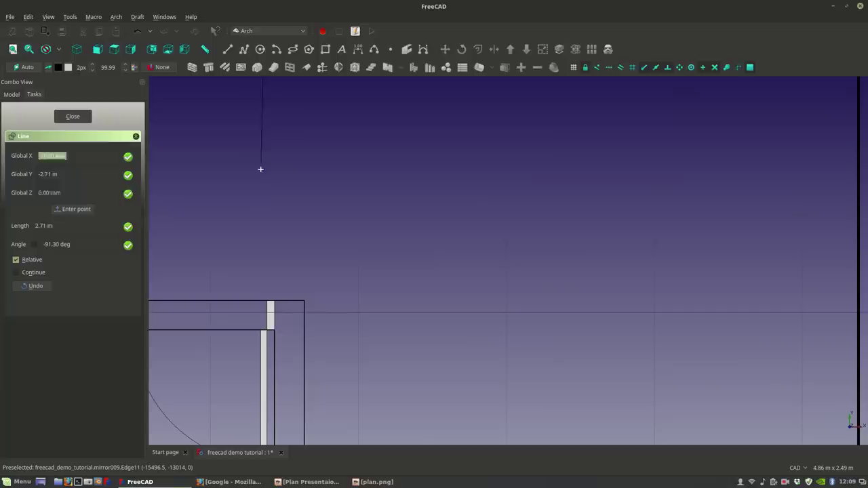
Step: Finish the vertical line down inside the plan
{"action": "left_click", "coordinate": [283, 232]}
{"action": "scroll", "coordinate": [292, 238], "scroll_direction": "down", "scroll_amount": 1}
{"action": "scroll", "coordinate": [465, 268], "scroll_direction": "down", "scroll_amount": 5}
{"action": "scroll", "coordinate": [439, 194], "scroll_direction": "up", "scroll_amount": 8}
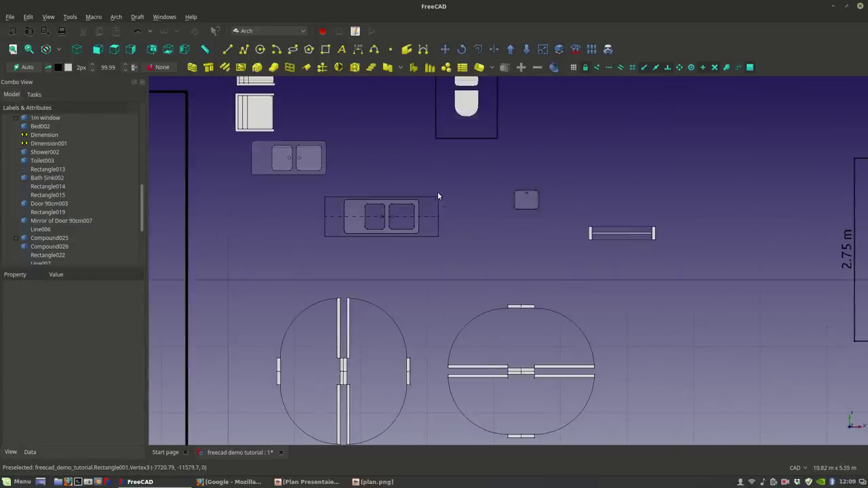
{"action": "middle_click_drag", "start_coordinate": [389, 261], "coordinate": [387, 281]}
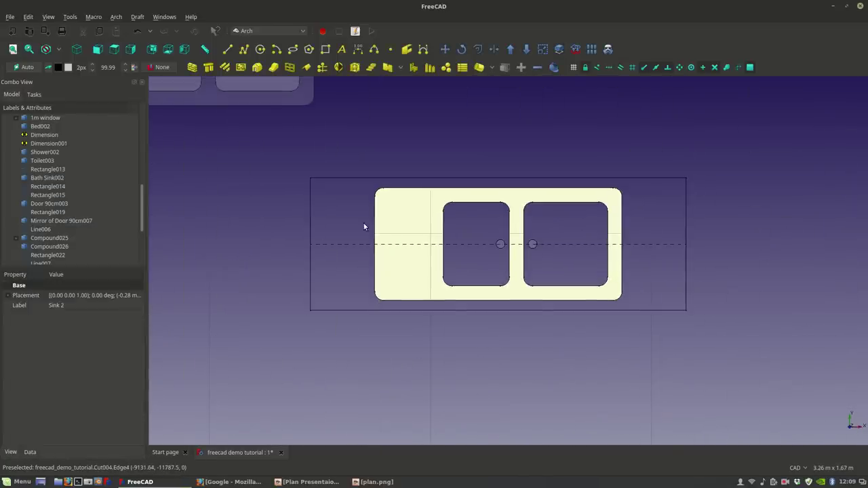
Step: Select the double sink's outer rectangle and basin shape
{"action": "left_click", "coordinate": [351, 244]}
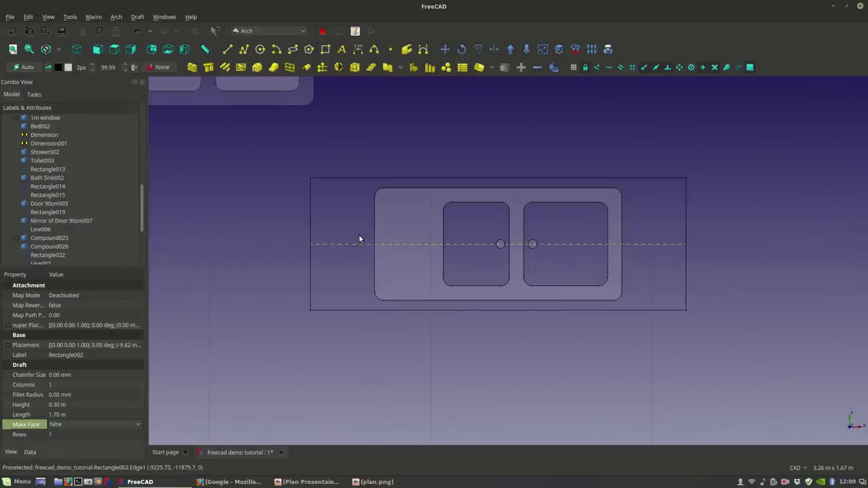
{"action": "left_click", "coordinate": [383, 274]}
{"action": "left_click", "coordinate": [375, 309]}
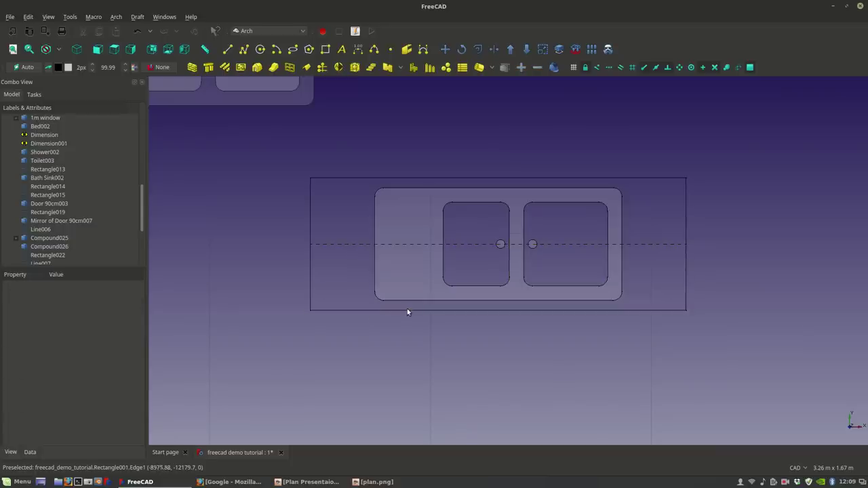
{"action": "left_click", "coordinate": [372, 310]}
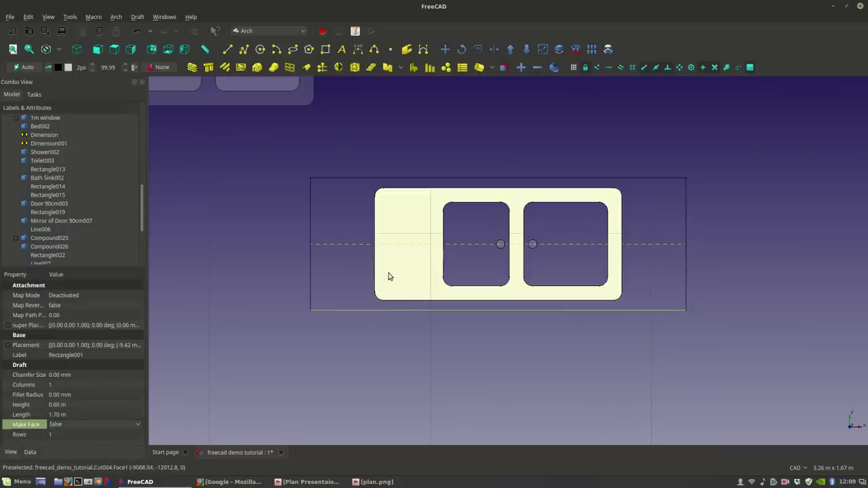
{"action": "left_click", "coordinate": [389, 275], "text": "ctrl"}
Step: Copy the sink from its top edge to the room's top wall
{"action": "left_click", "coordinate": [445, 50]}
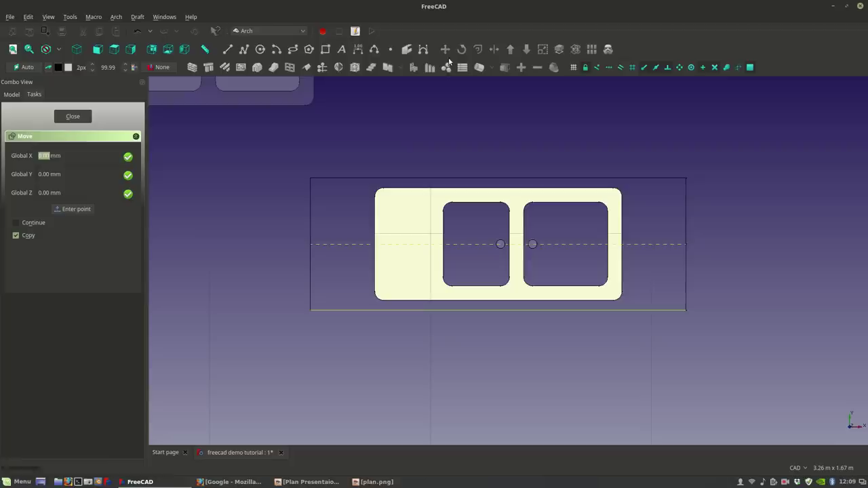
{"action": "left_click", "coordinate": [494, 177]}
{"action": "scroll", "coordinate": [495, 180], "scroll_direction": "down", "scroll_amount": 10}
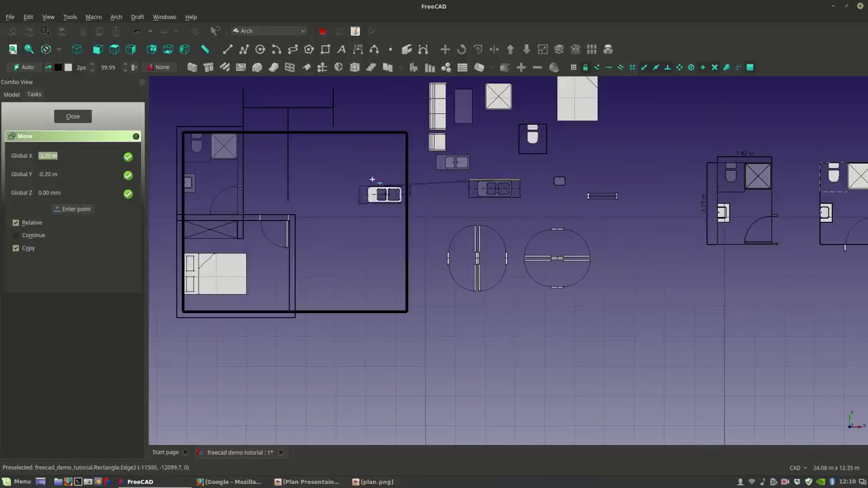
{"action": "scroll", "coordinate": [305, 181], "scroll_direction": "up", "scroll_amount": 4}
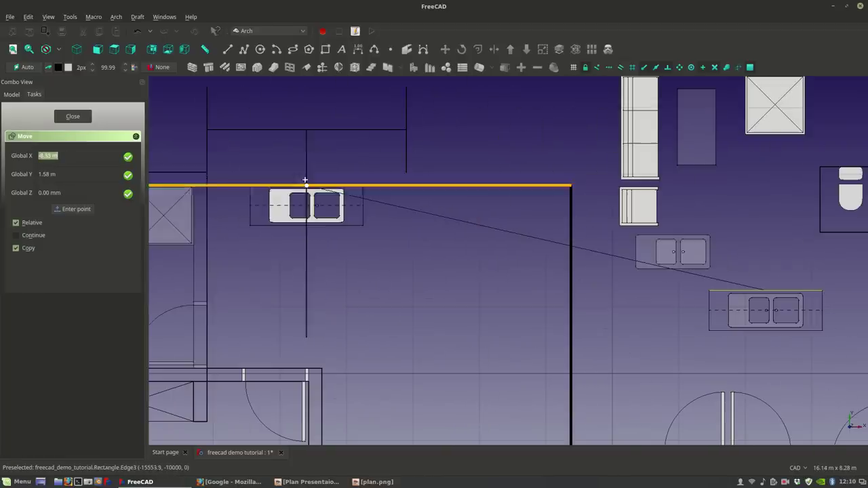
{"action": "left_click", "coordinate": [307, 185]}
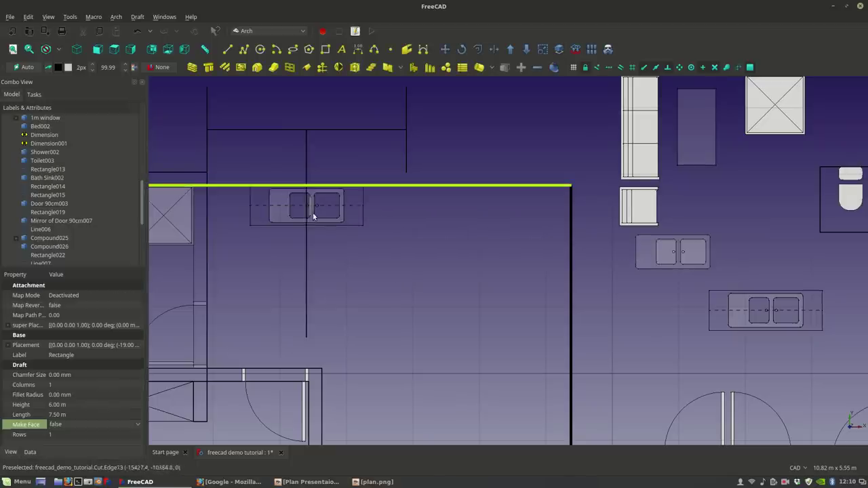
{"action": "scroll", "coordinate": [315, 218], "scroll_direction": "down", "scroll_amount": 2}
{"action": "scroll", "coordinate": [376, 256], "scroll_direction": "up", "scroll_amount": 4}
{"action": "middle_click_drag", "start_coordinate": [258, 241], "coordinate": [328, 278]}
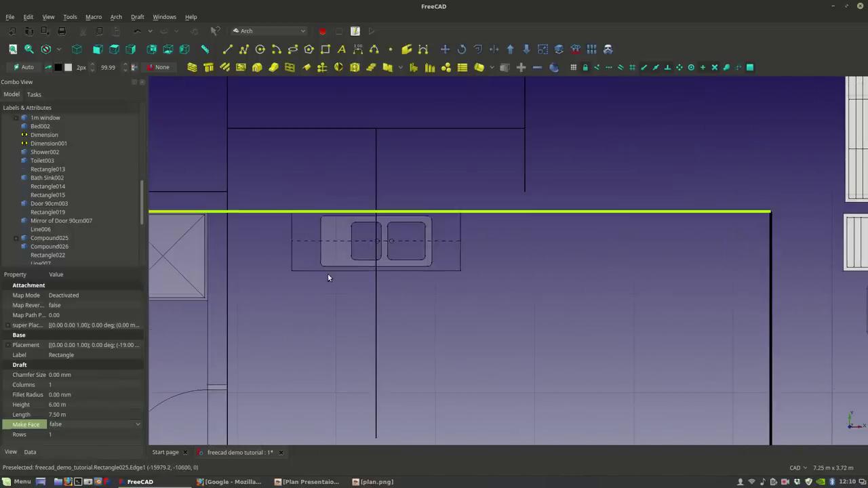
{"action": "left_click", "coordinate": [292, 256]}
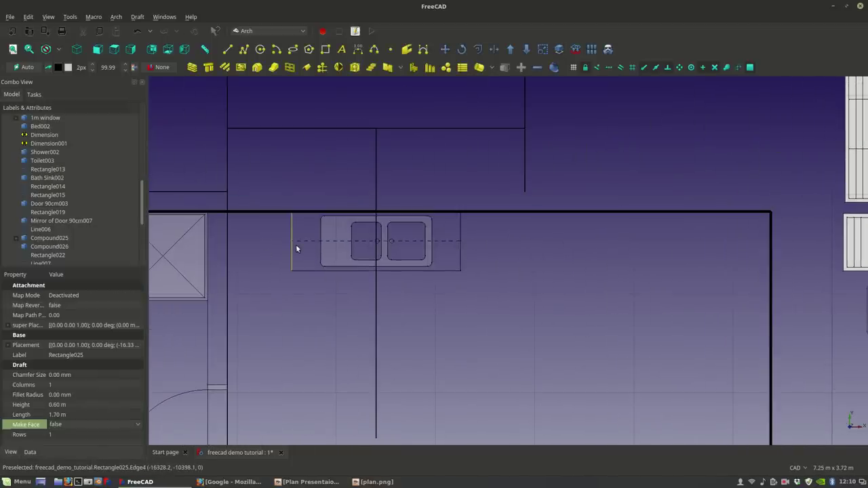
Step: Switch to the Draft workbench and snap the counter rectangle's corner onto the left wall line
{"action": "left_click", "coordinate": [272, 30]}
{"action": "left_click", "coordinate": [248, 77]}
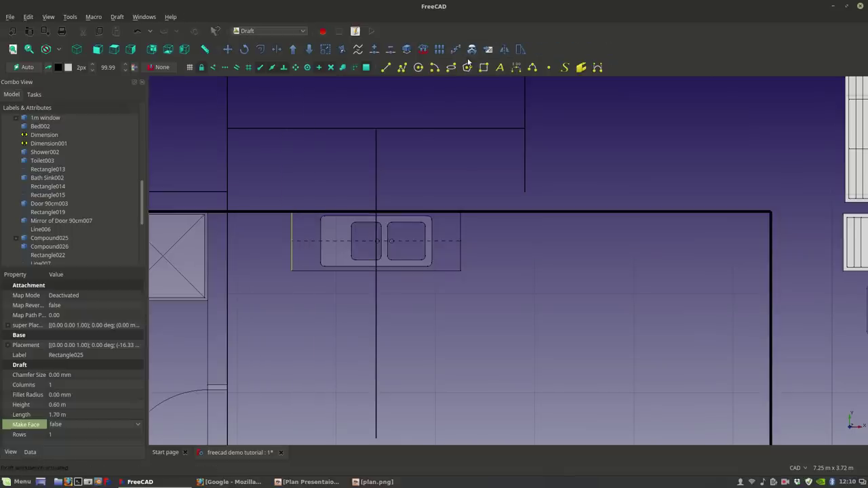
{"action": "left_click", "coordinate": [342, 50]}
{"action": "left_click", "coordinate": [291, 270]}
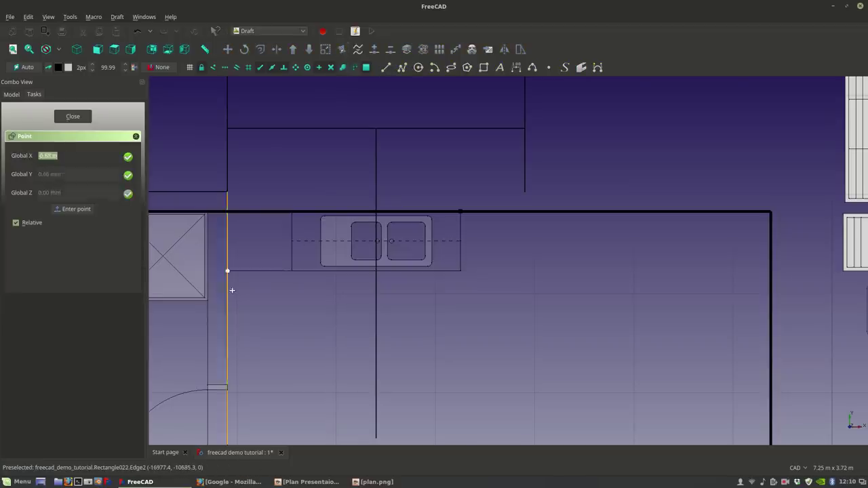
{"action": "left_click", "coordinate": [228, 270]}
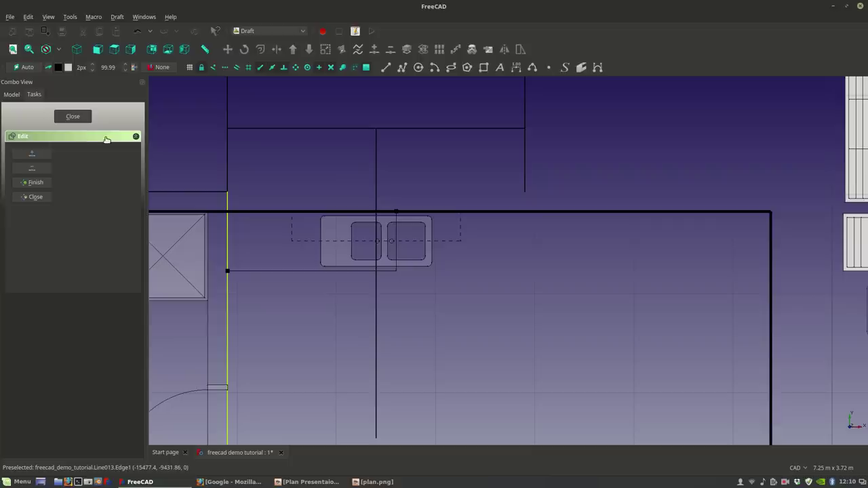
{"action": "left_click", "coordinate": [35, 183]}
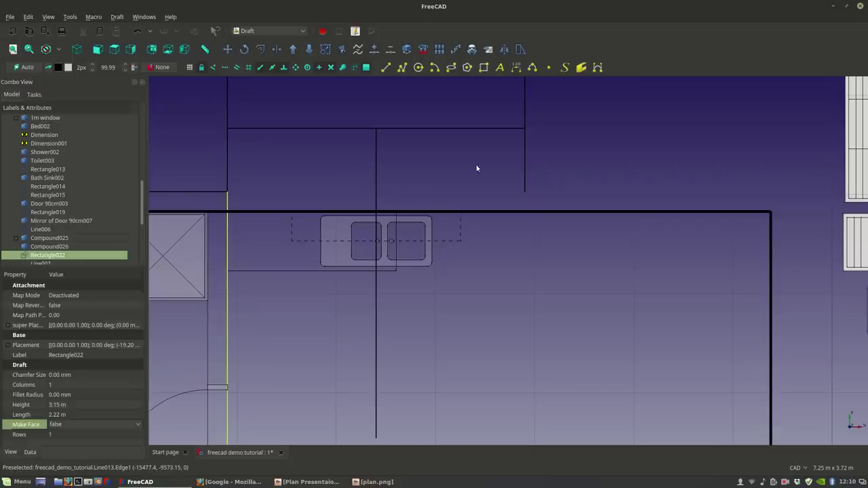
Step: Extend the vertical guide line past the counter and snap the counter's corner onto it
{"action": "left_click", "coordinate": [524, 179]}
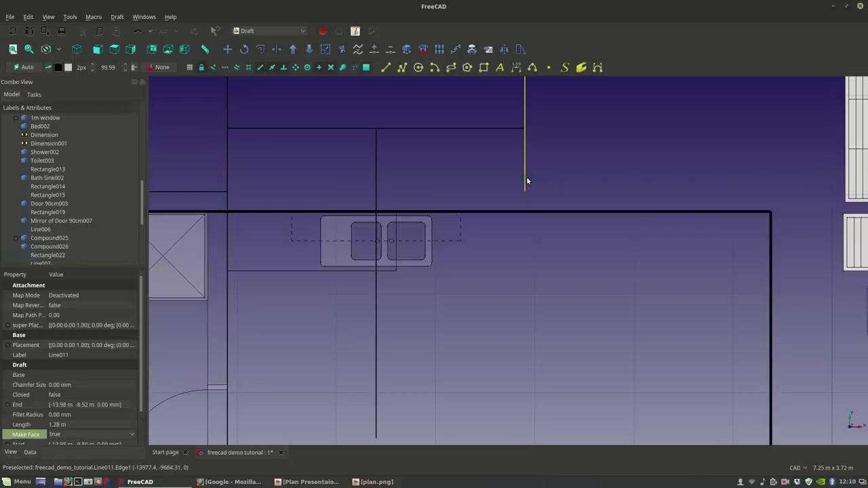
{"action": "left_click", "coordinate": [275, 49]}
{"action": "left_click", "coordinate": [530, 309]}
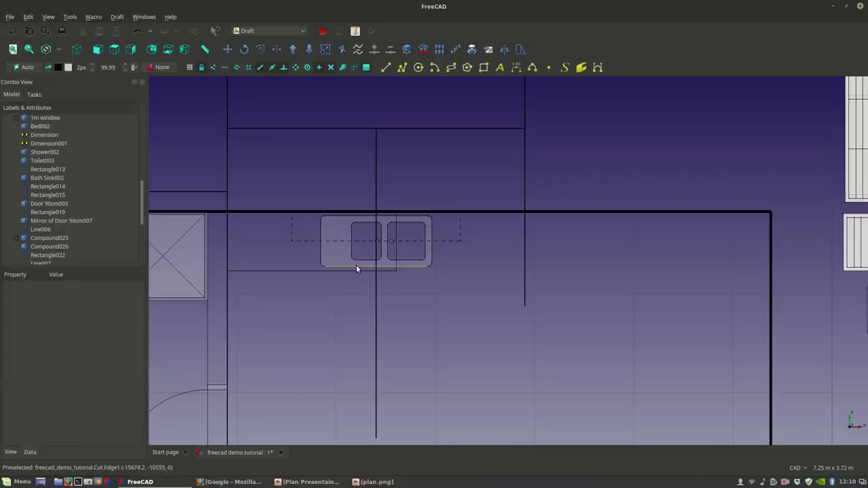
{"action": "left_click", "coordinate": [323, 270]}
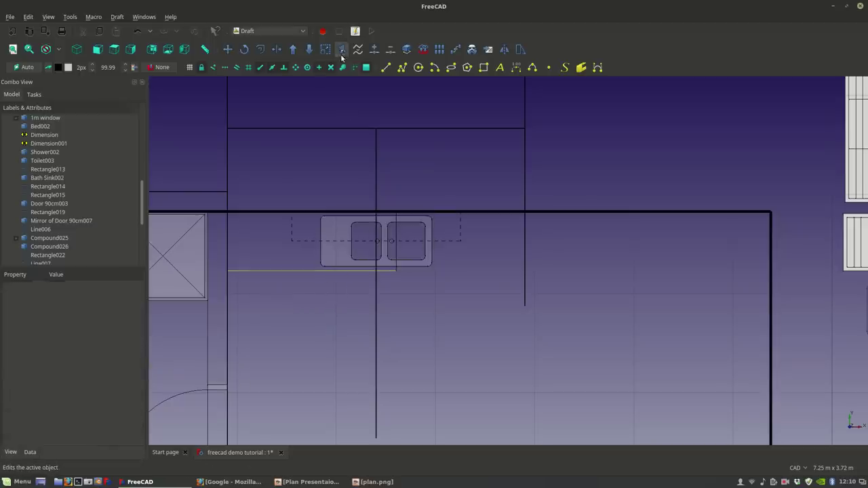
{"action": "left_click", "coordinate": [342, 55]}
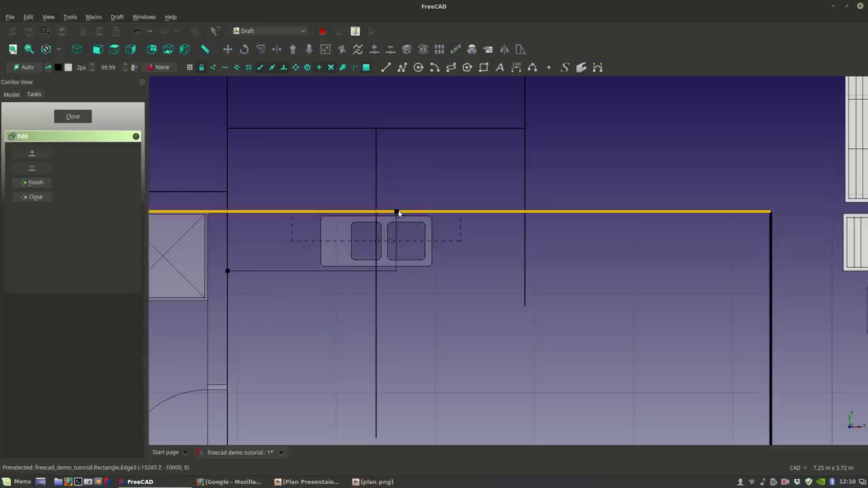
{"action": "left_click", "coordinate": [523, 202]}
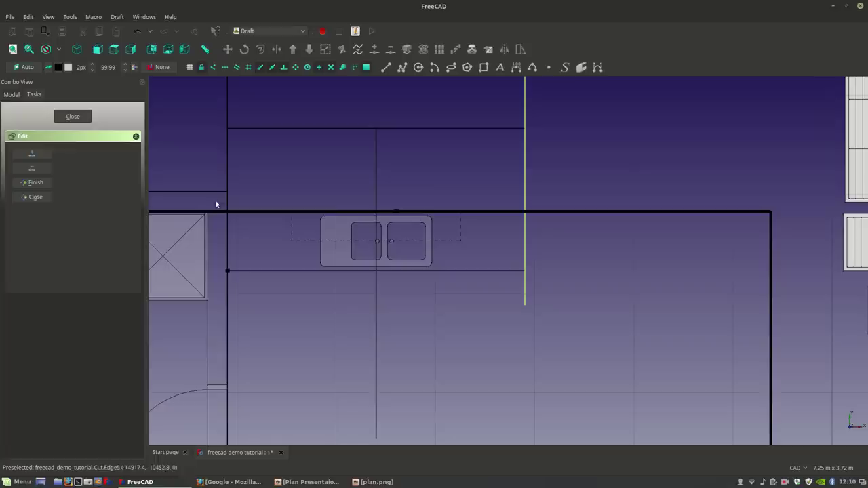
{"action": "left_click", "coordinate": [45, 183]}
Step: Stretch the dashed rectangle between the vertical guide line and the left wall line
{"action": "left_click", "coordinate": [455, 241]}
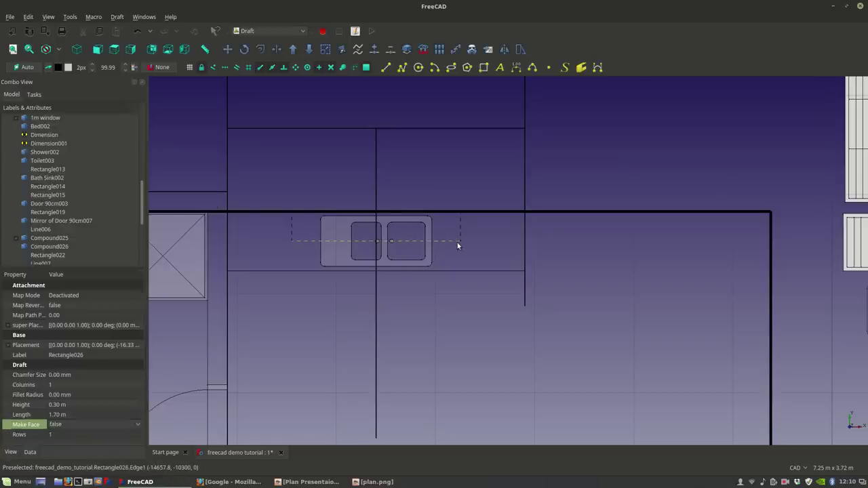
{"action": "left_click", "coordinate": [340, 50]}
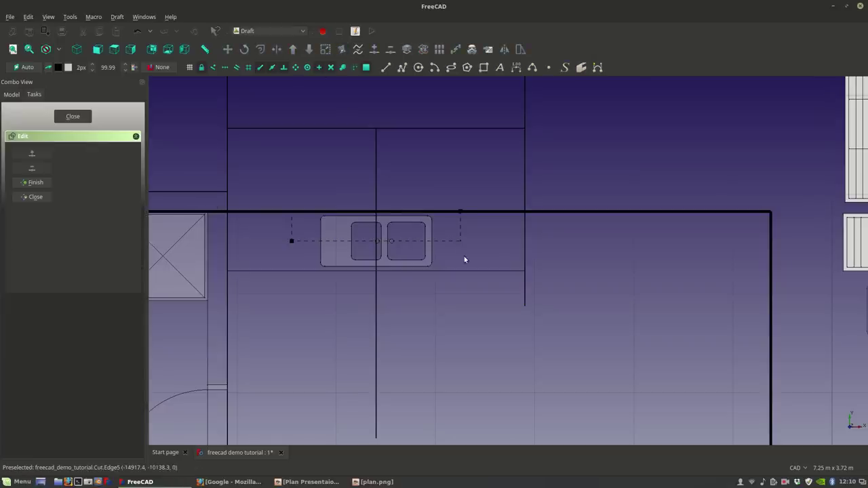
{"action": "left_click", "coordinate": [460, 211]}
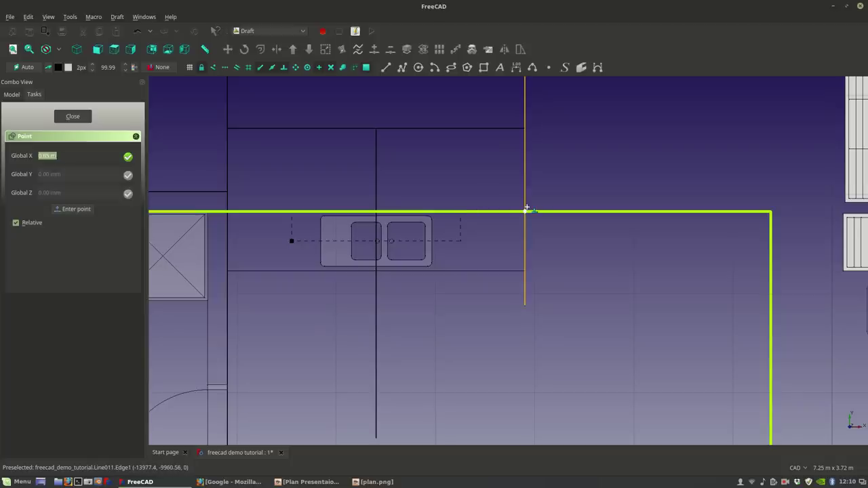
{"action": "left_click", "coordinate": [525, 210]}
{"action": "left_click", "coordinate": [292, 241]}
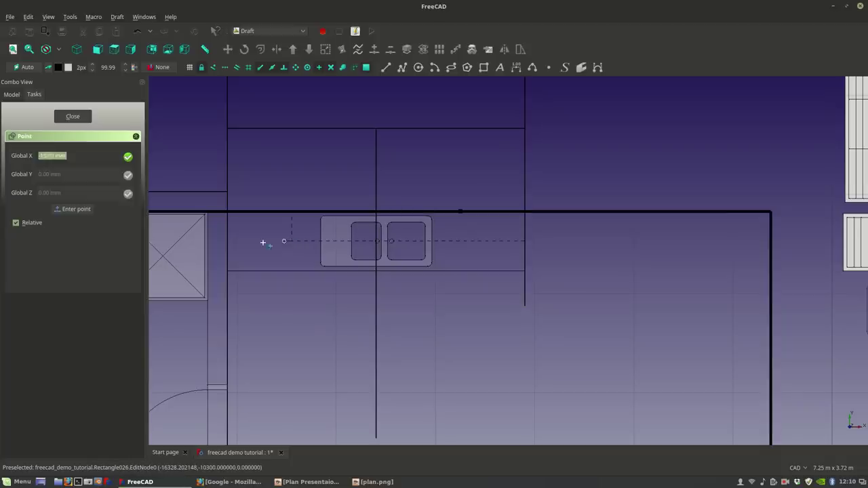
{"action": "left_click", "coordinate": [228, 241]}
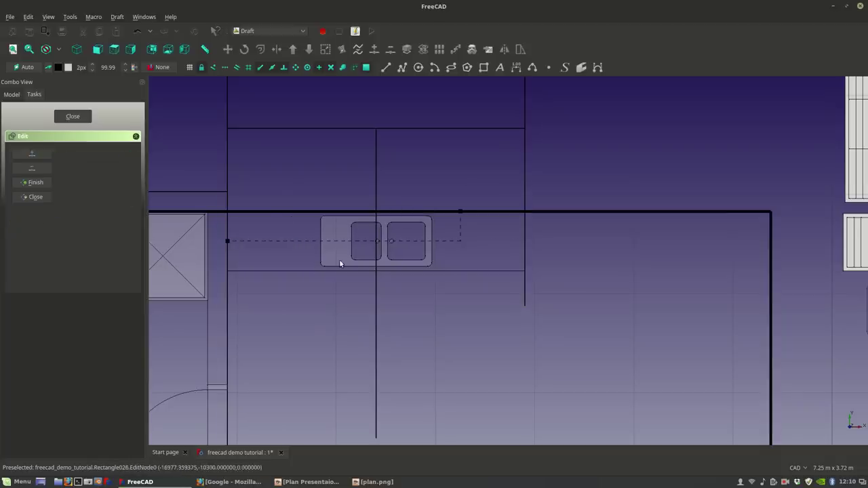
{"action": "left_click", "coordinate": [460, 211]}
{"action": "left_click", "coordinate": [527, 211]}
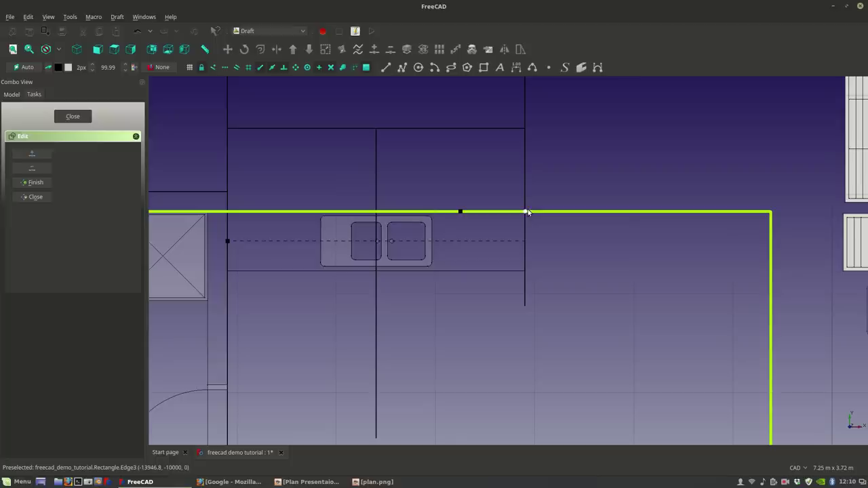
{"action": "left_click", "coordinate": [35, 184]}
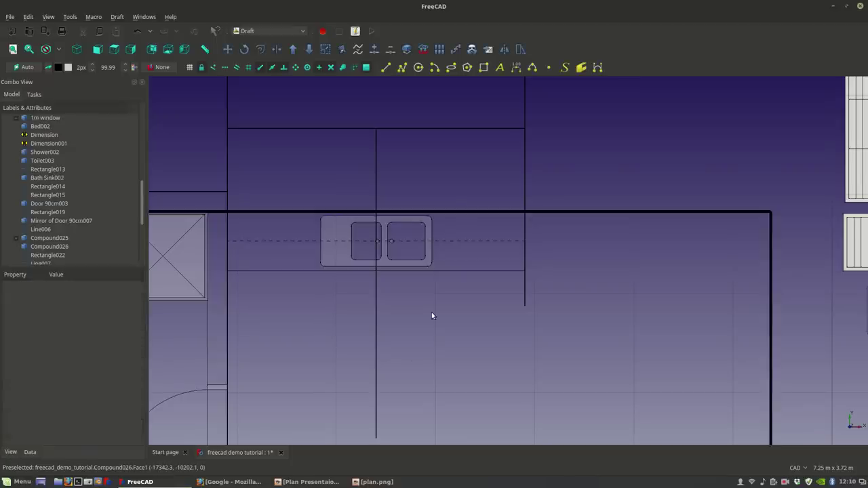
{"action": "scroll", "coordinate": [431, 312], "scroll_direction": "down", "scroll_amount": 3}
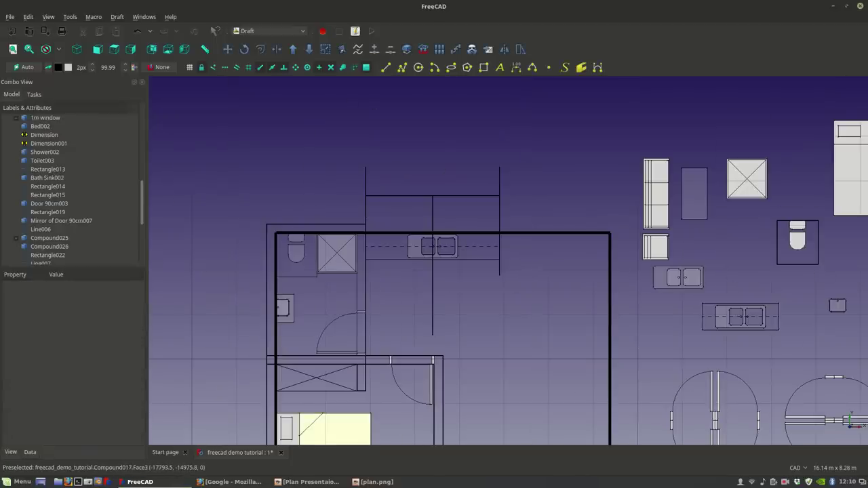
Step: Delete the stray guide lines Line011, Line012, Line010 and Line013
{"action": "left_click", "coordinate": [502, 182]}
{"action": "key", "text": "Delete"}
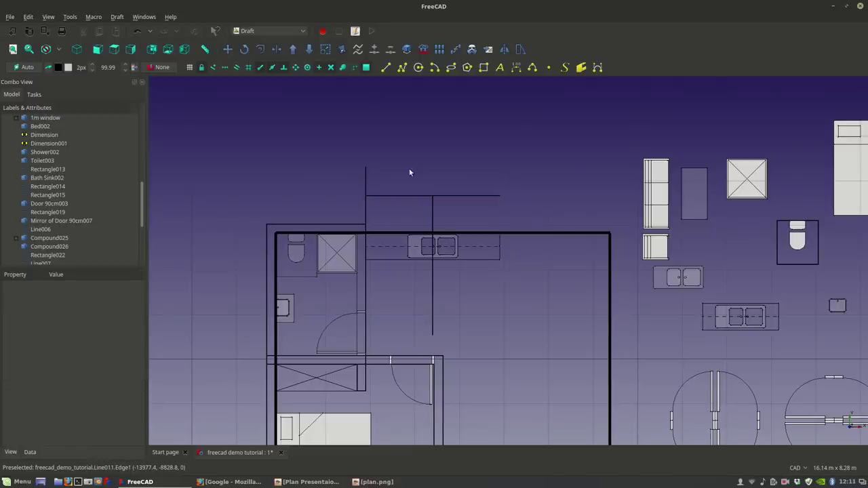
{"action": "left_click", "coordinate": [411, 196]}
{"action": "key", "text": "Delete"}
{"action": "left_click", "coordinate": [369, 196]}
{"action": "key", "text": "Delete"}
{"action": "left_click", "coordinate": [432, 220]}
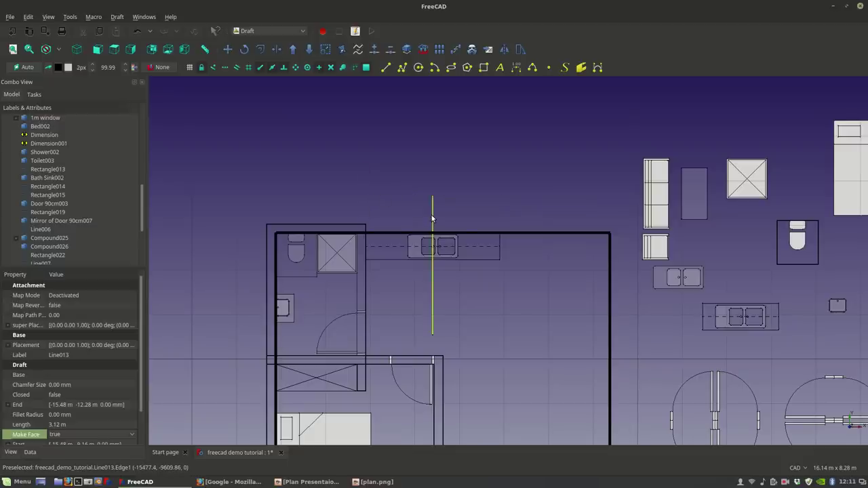
{"action": "key", "text": "Delete"}
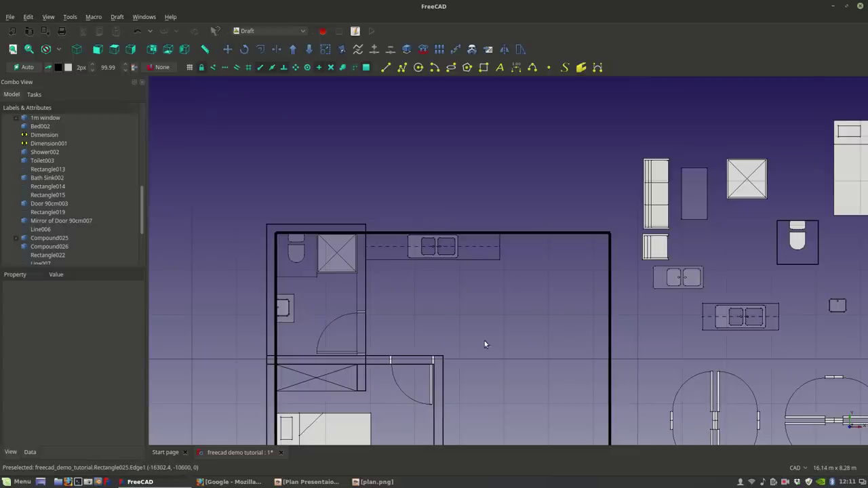
{"action": "middle_click_drag", "start_coordinate": [454, 326], "coordinate": [388, 288]}
{"action": "scroll", "coordinate": [388, 288], "scroll_direction": "down", "scroll_amount": 2}
{"action": "scroll", "coordinate": [554, 197], "scroll_direction": "up", "scroll_amount": 2}
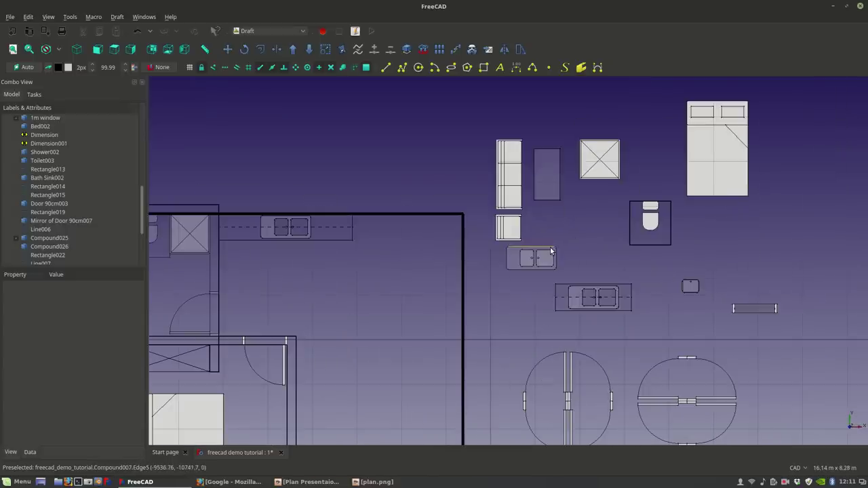
{"action": "scroll", "coordinate": [554, 197], "scroll_direction": "down", "scroll_amount": 2}
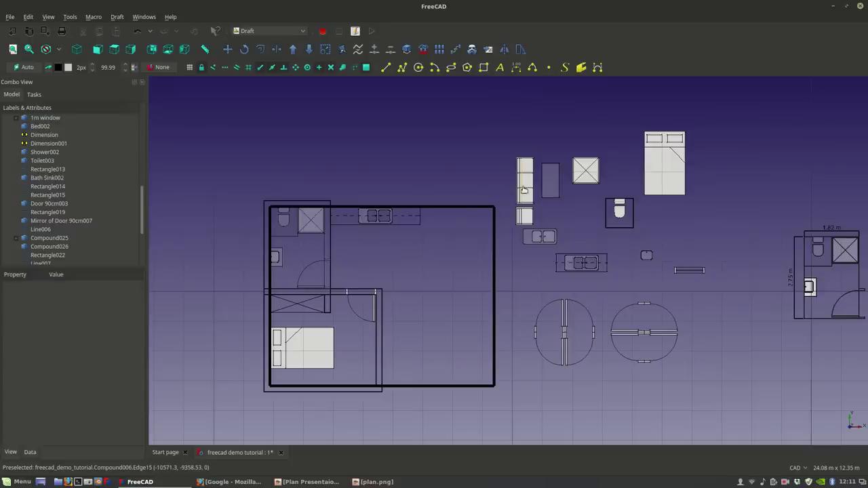
Step: Copy the Sofas block into the main room below the sink counter
{"action": "left_click", "coordinate": [524, 191]}
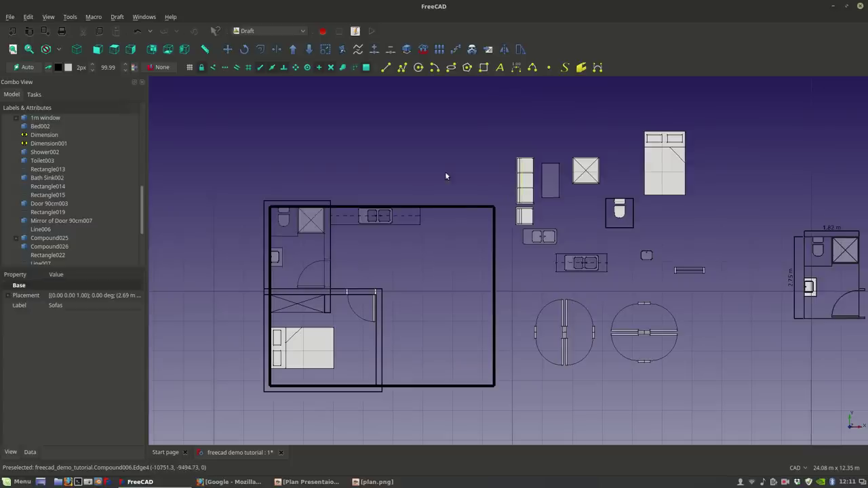
{"action": "left_click", "coordinate": [226, 52]}
{"action": "left_click", "coordinate": [525, 194]}
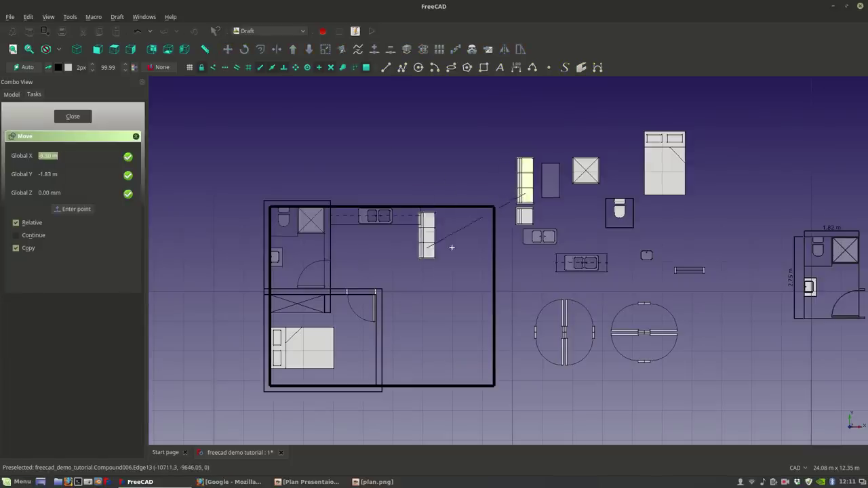
{"action": "scroll", "coordinate": [451, 248], "scroll_direction": "up", "scroll_amount": 5}
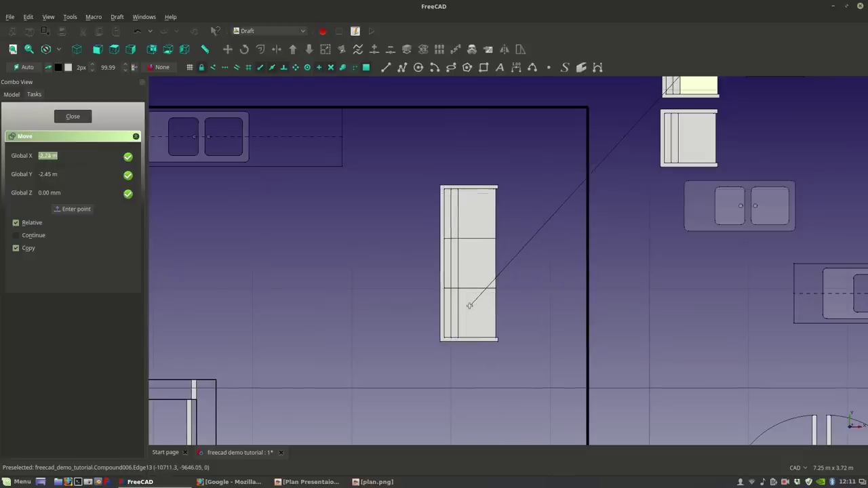
{"action": "scroll", "coordinate": [400, 281], "scroll_direction": "down", "scroll_amount": 3}
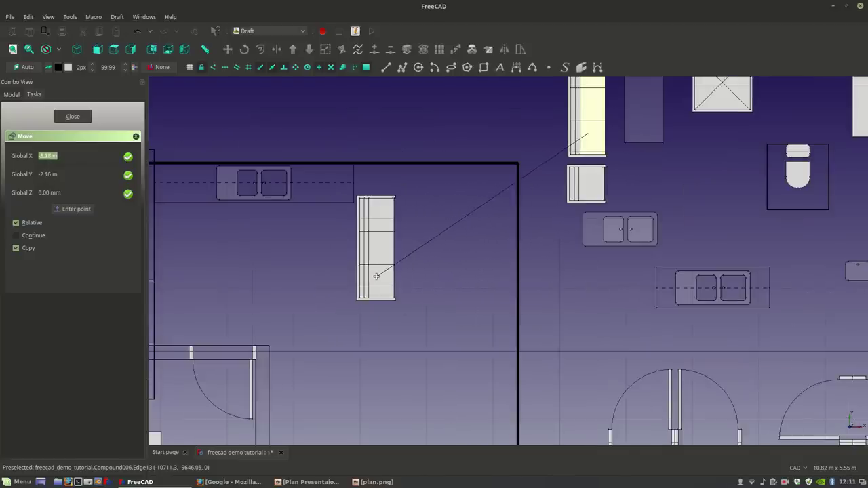
{"action": "scroll", "coordinate": [402, 282], "scroll_direction": "down", "scroll_amount": 3}
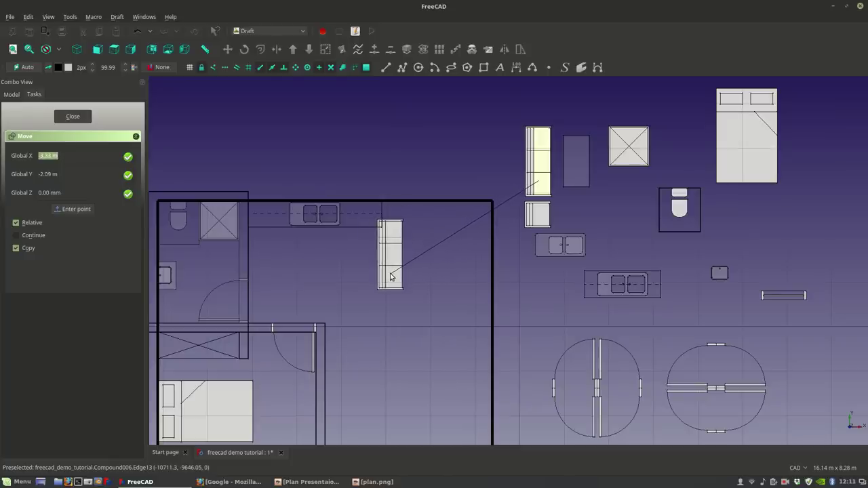
{"action": "left_click", "coordinate": [392, 307]}
{"action": "scroll", "coordinate": [414, 271], "scroll_direction": "up", "scroll_amount": 3}
{"action": "scroll", "coordinate": [401, 304], "scroll_direction": "down", "scroll_amount": 3}
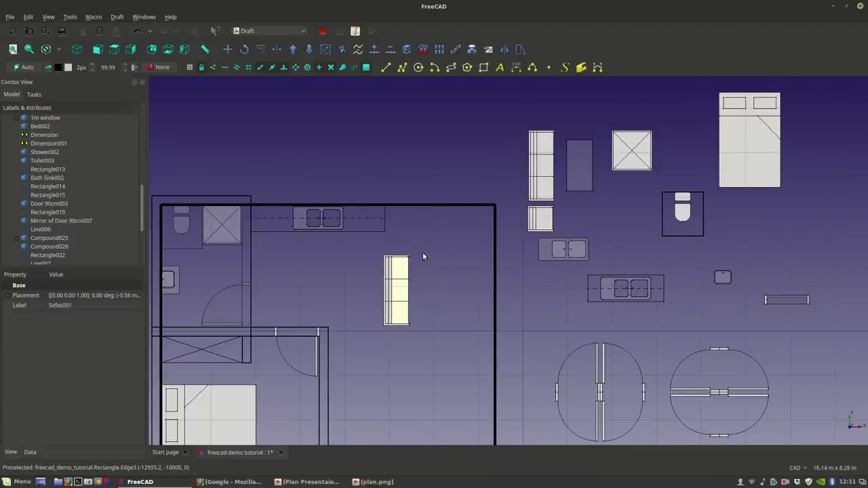
{"action": "middle_click_drag", "start_coordinate": [402, 314], "coordinate": [434, 296]}
Step: Rotate the sofa copy 90° about its right edge so it lies horizontally
{"action": "left_click", "coordinate": [432, 294]}
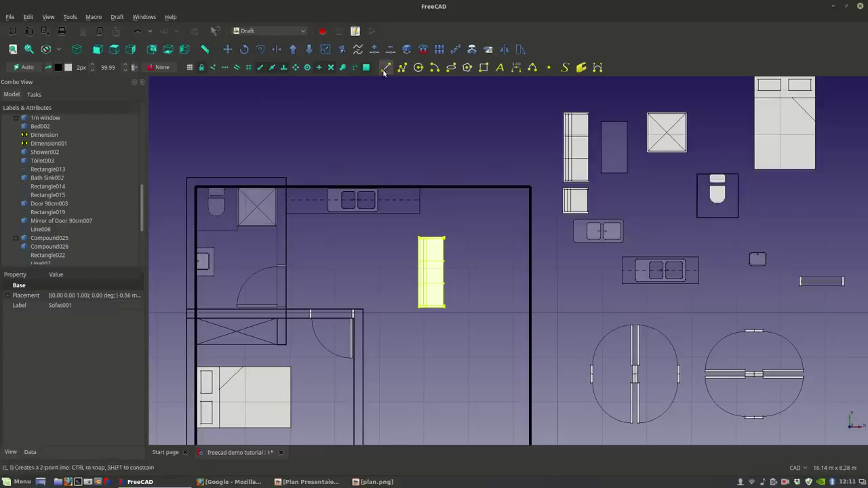
{"action": "left_click", "coordinate": [245, 49]}
{"action": "left_click", "coordinate": [444, 272]}
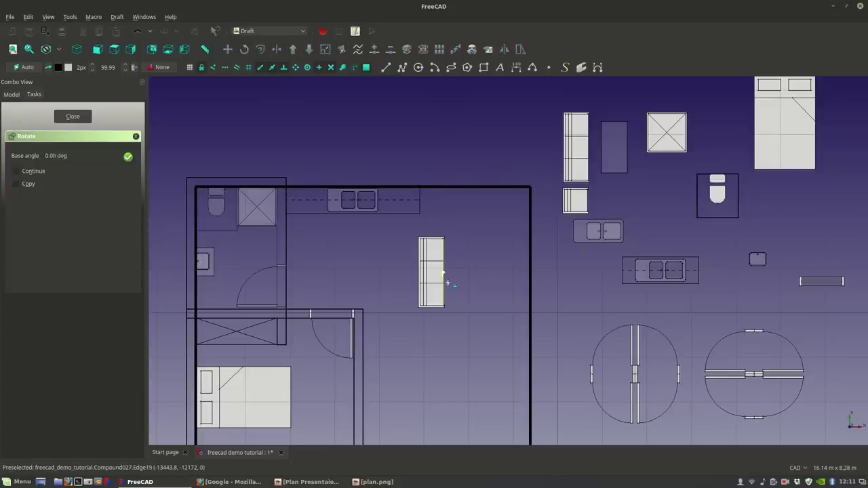
{"action": "left_click", "coordinate": [493, 279]}
{"action": "left_click", "coordinate": [453, 148]}
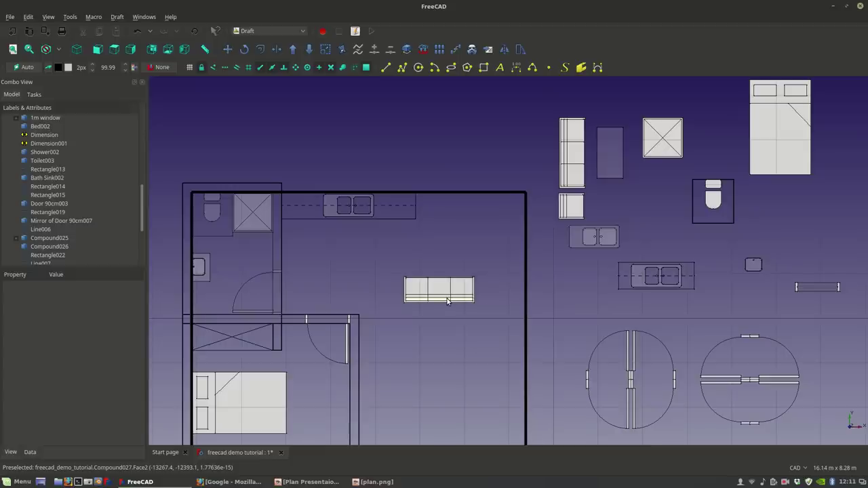
{"action": "scroll", "coordinate": [417, 302], "scroll_direction": "up", "scroll_amount": 2}
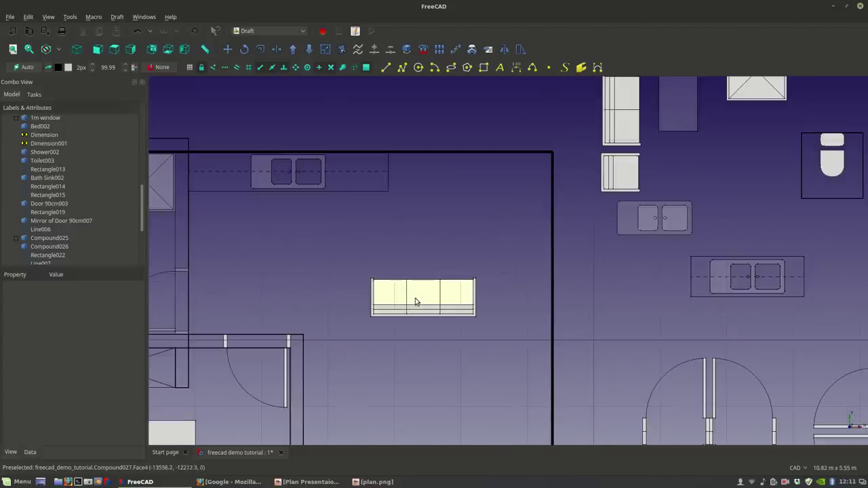
{"action": "scroll", "coordinate": [417, 301], "scroll_direction": "down", "scroll_amount": 3}
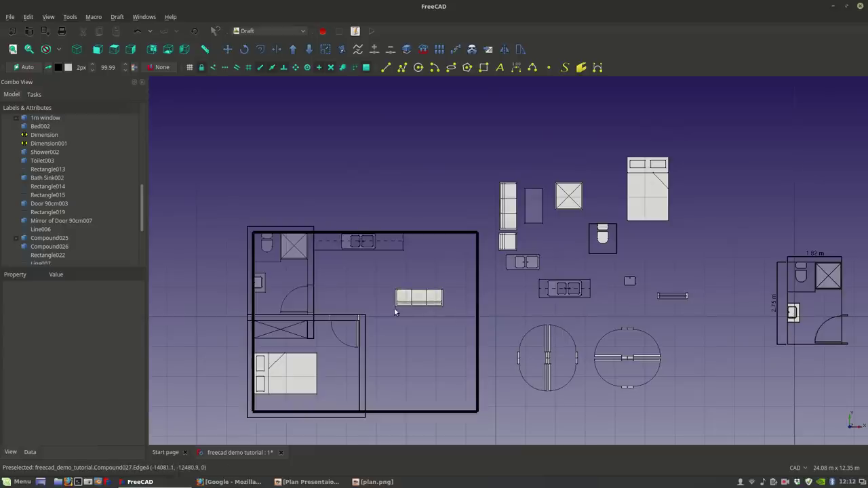
{"action": "scroll", "coordinate": [403, 297], "scroll_direction": "up", "scroll_amount": 3}
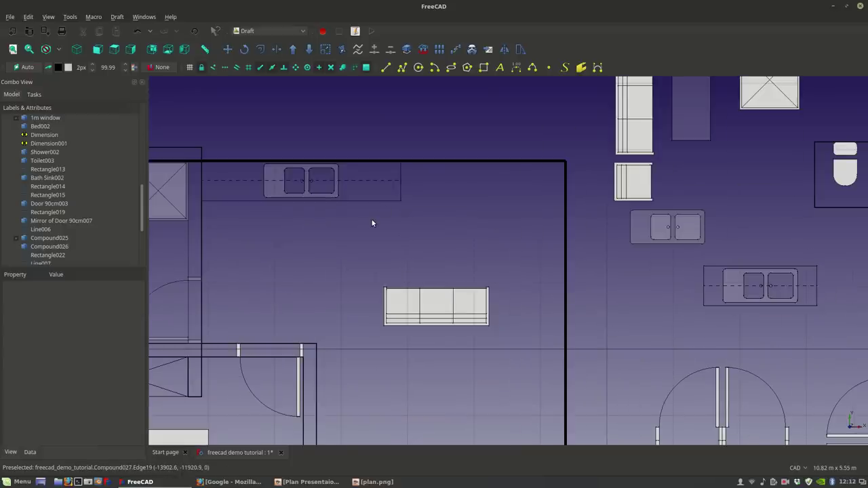
{"action": "scroll", "coordinate": [359, 378], "scroll_direction": "down", "scroll_amount": 1}
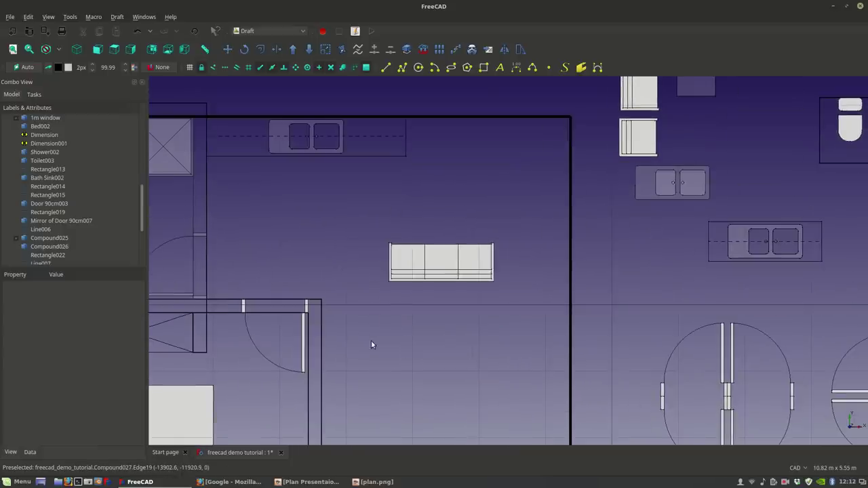
{"action": "scroll", "coordinate": [374, 346], "scroll_direction": "up", "scroll_amount": 1}
{"action": "middle_click_drag", "start_coordinate": [389, 326], "coordinate": [397, 370]}
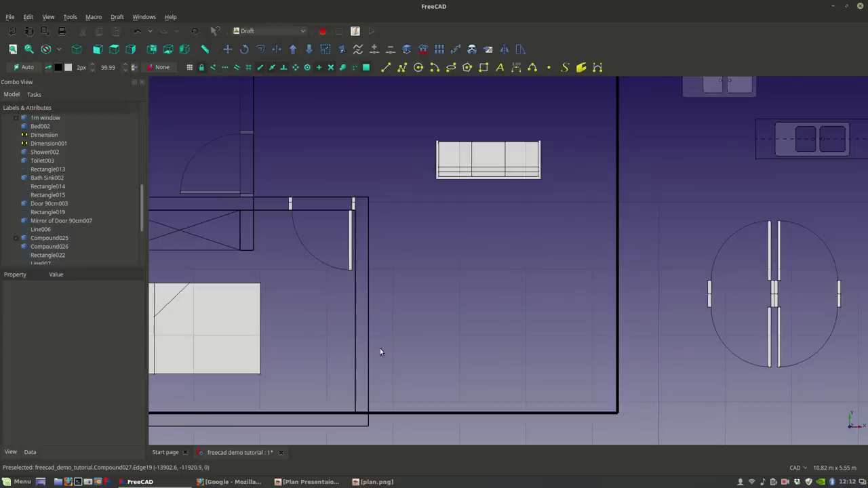
{"action": "middle_click_drag", "start_coordinate": [391, 167], "coordinate": [383, 319]}
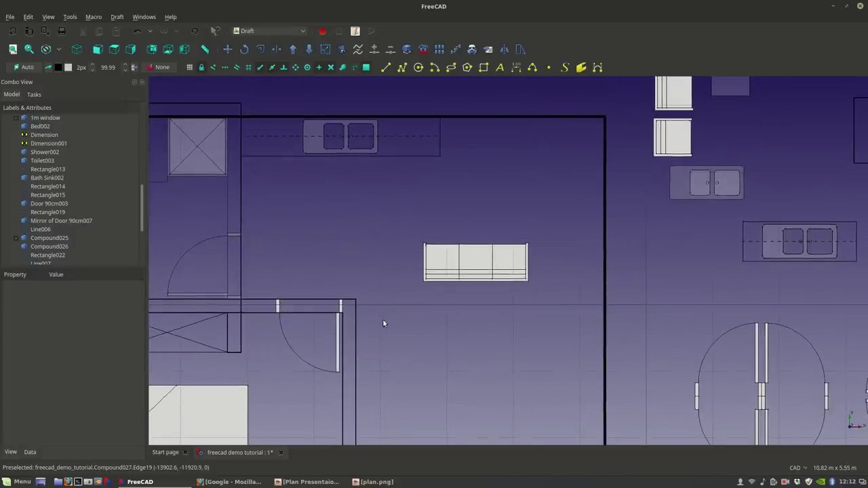
{"action": "scroll", "coordinate": [383, 318], "scroll_direction": "down", "scroll_amount": 2}
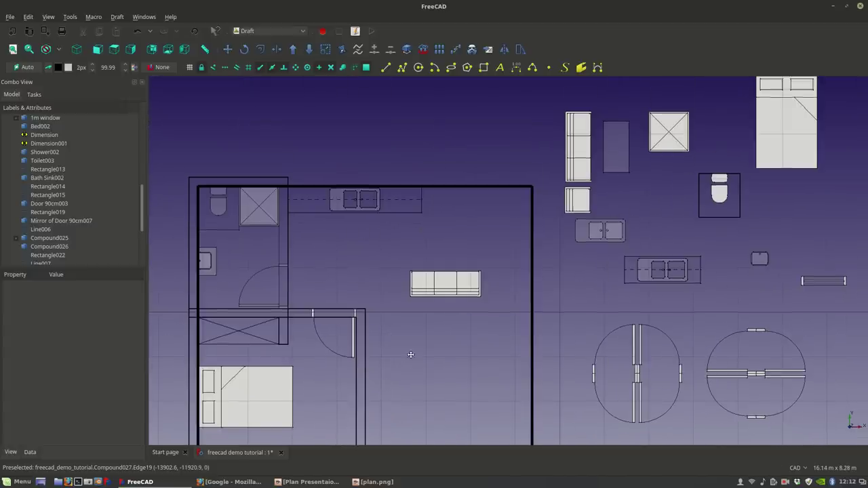
{"action": "middle_click_drag", "start_coordinate": [408, 354], "coordinate": [408, 299]}
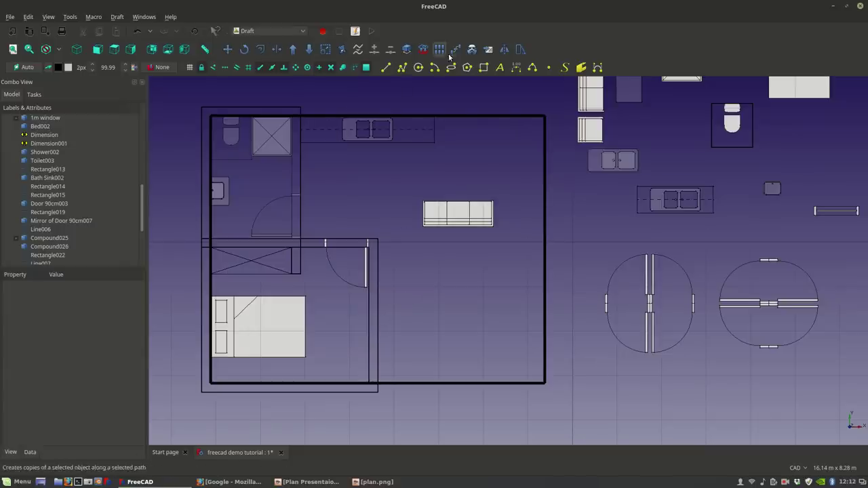
Step: Draw a filled rectangle from the wall endpoint and set its length to 1.2 m
{"action": "left_click", "coordinate": [483, 67]}
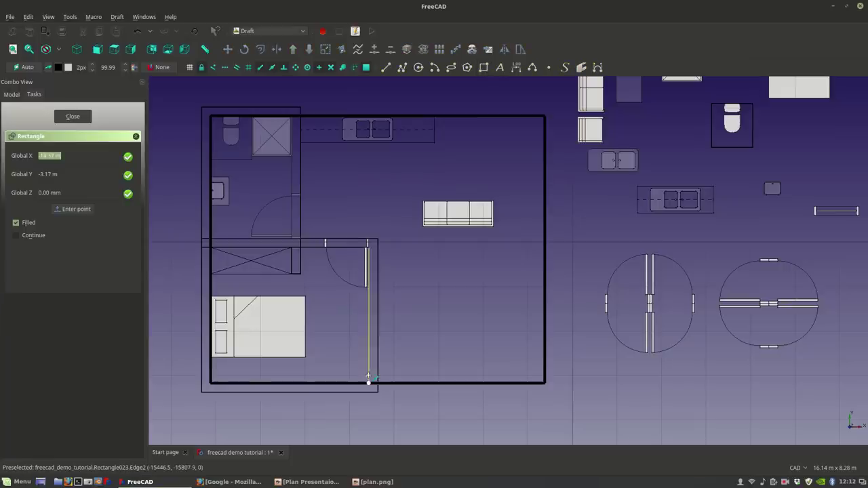
{"action": "left_click", "coordinate": [377, 381]}
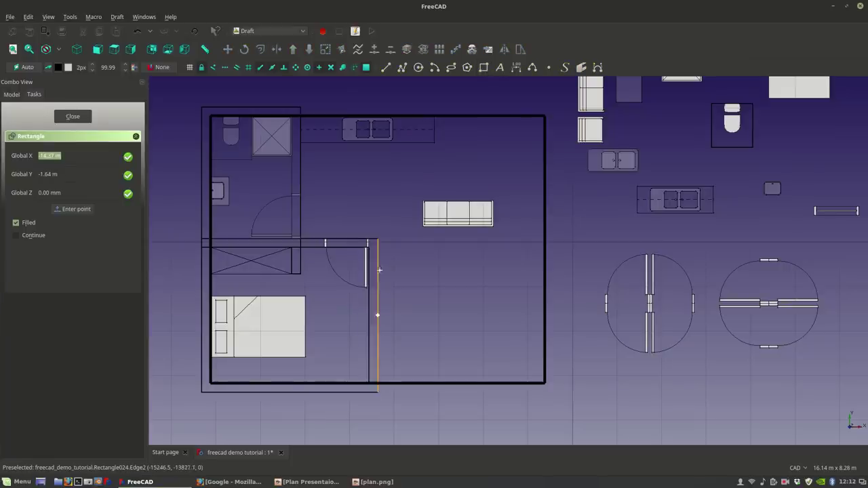
{"action": "left_click", "coordinate": [421, 364]}
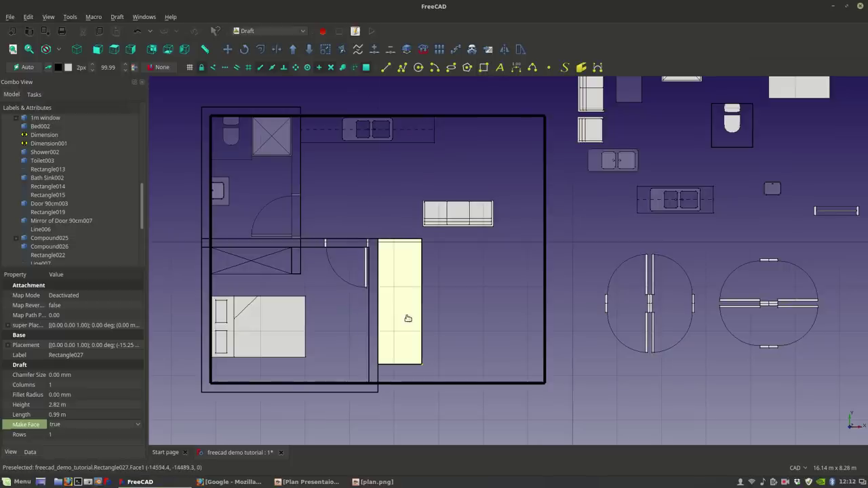
{"action": "left_click", "coordinate": [55, 414]}
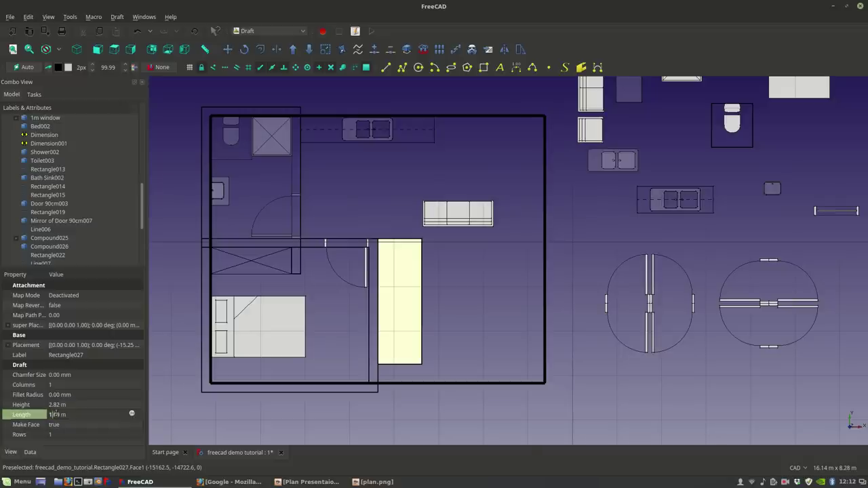
{"action": "type", "text": "1.2"}
{"action": "key", "text": "Return"}
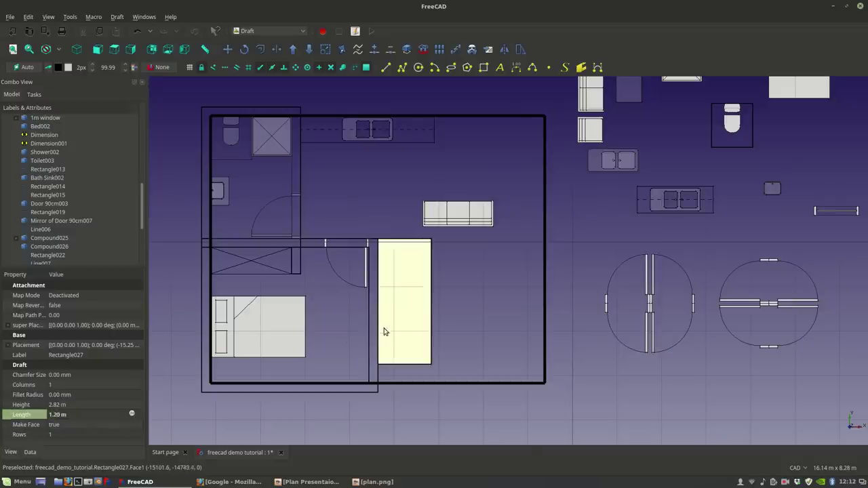
Step: Draw a rectangle from the strip's top corner down to the bottom outer wall
{"action": "left_click", "coordinate": [451, 305]}
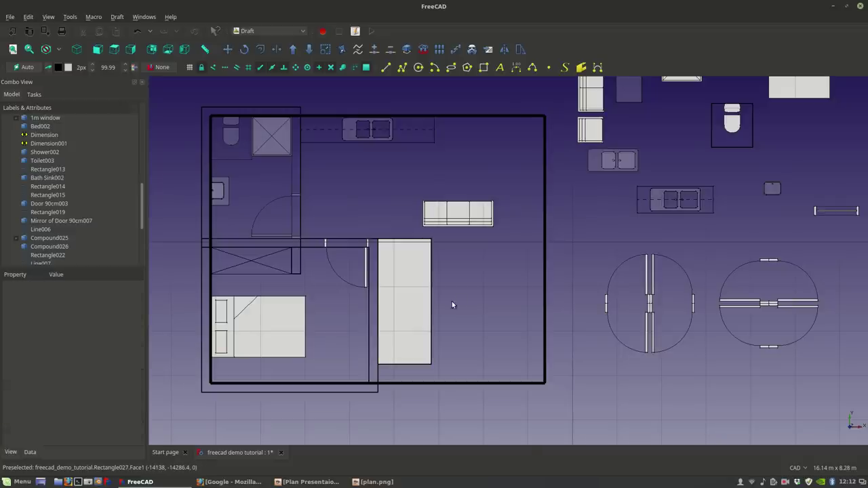
{"action": "left_click", "coordinate": [411, 353]}
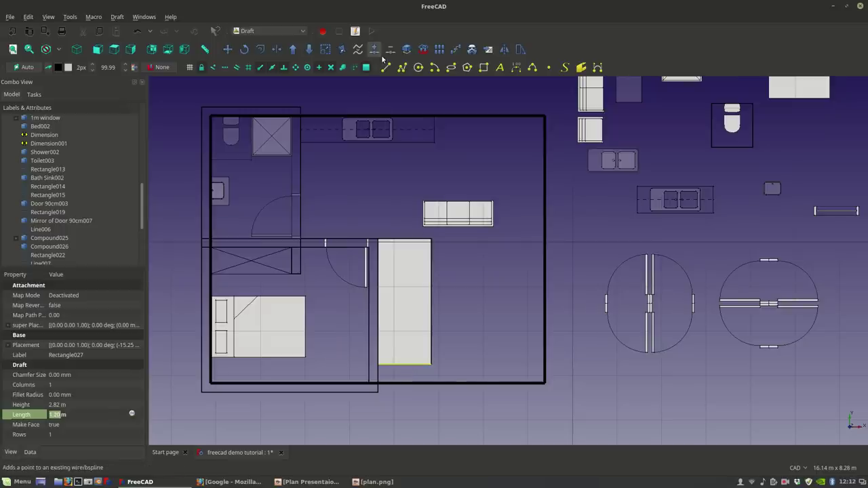
{"action": "left_click", "coordinate": [483, 68]}
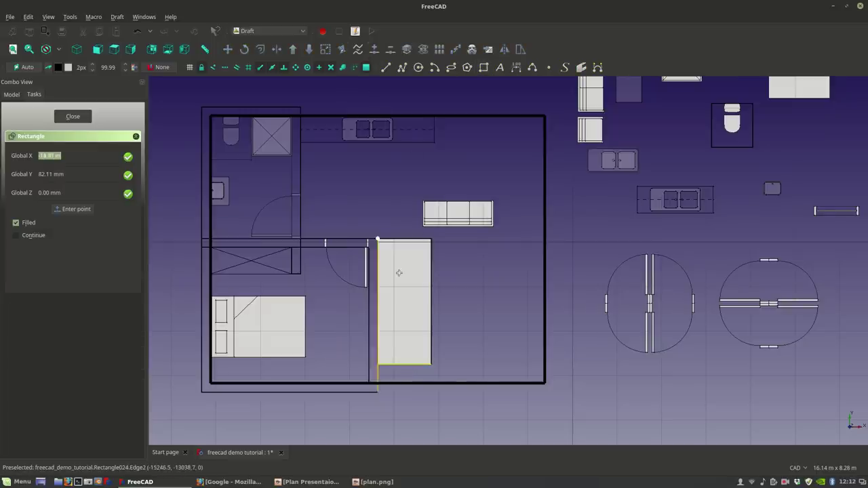
{"action": "left_click", "coordinate": [379, 240]}
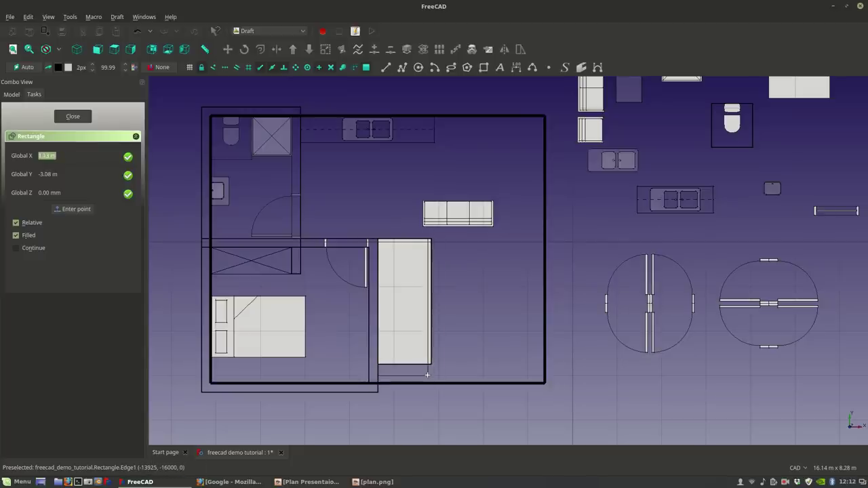
{"action": "key", "text": "Escape"}
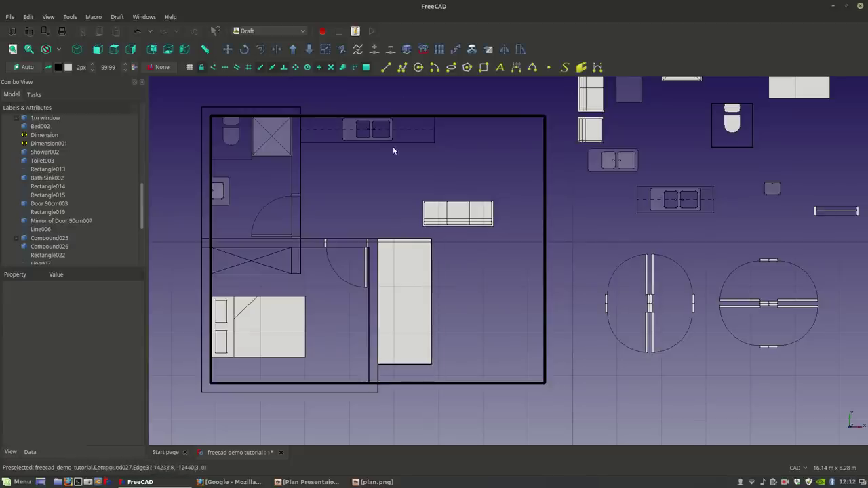
{"action": "left_click", "coordinate": [484, 68]}
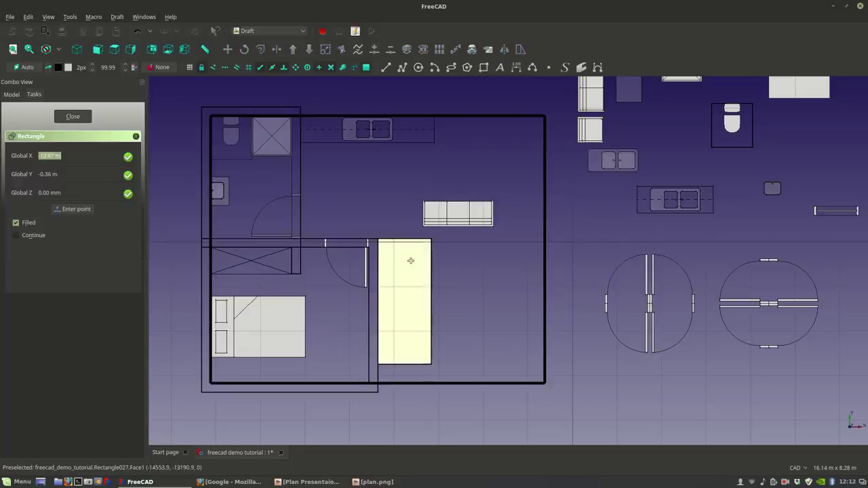
{"action": "left_click", "coordinate": [379, 383]}
Step: Select the new rectangle and Rectangle028 to check their sizes
{"action": "left_click", "coordinate": [378, 358]}
{"action": "left_click", "coordinate": [377, 358]}
{"action": "left_click", "coordinate": [407, 324]}
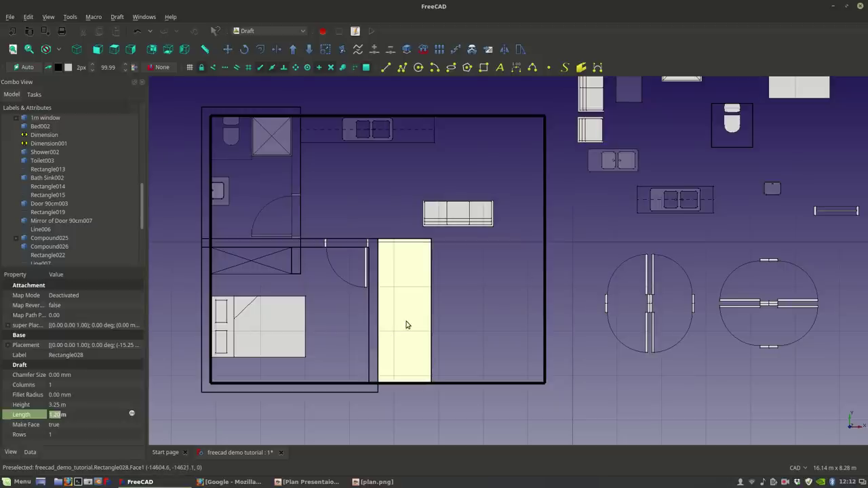
{"action": "scroll", "coordinate": [467, 269], "scroll_direction": "up", "scroll_amount": 2}
{"action": "scroll", "coordinate": [401, 378], "scroll_direction": "down", "scroll_amount": 2}
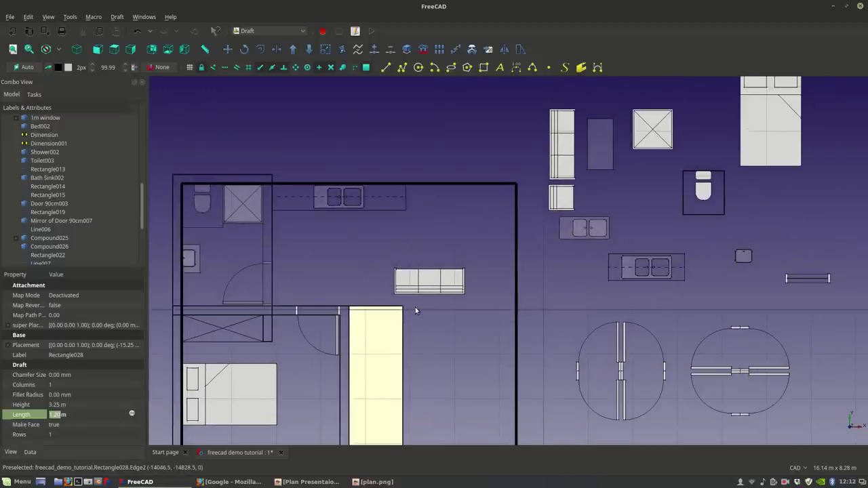
{"action": "scroll", "coordinate": [400, 298], "scroll_direction": "up", "scroll_amount": 2}
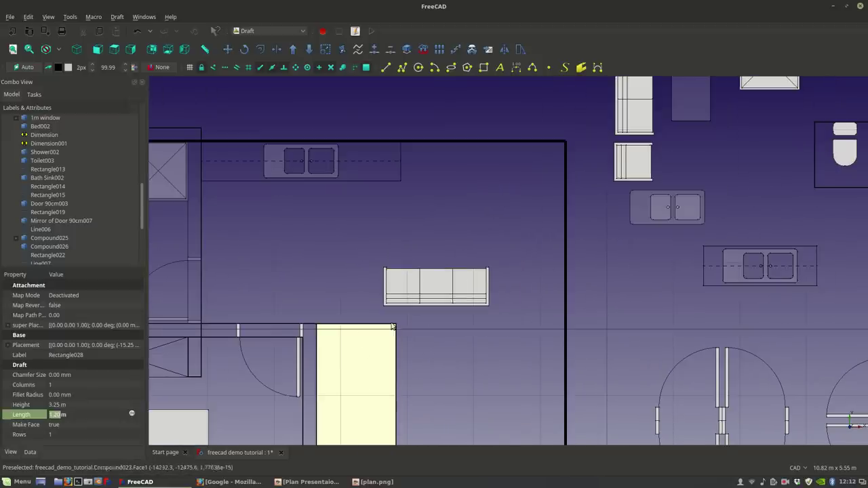
{"action": "scroll", "coordinate": [367, 261], "scroll_direction": "down", "scroll_amount": 2}
{"action": "scroll", "coordinate": [393, 291], "scroll_direction": "up", "scroll_amount": 2}
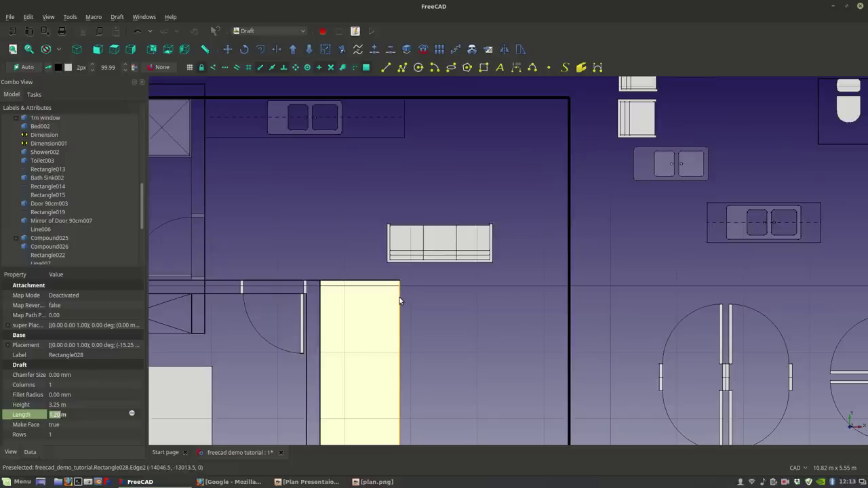
Step: Draw a line from the interior wall edge to the right outer wall
{"action": "left_click", "coordinate": [386, 67]}
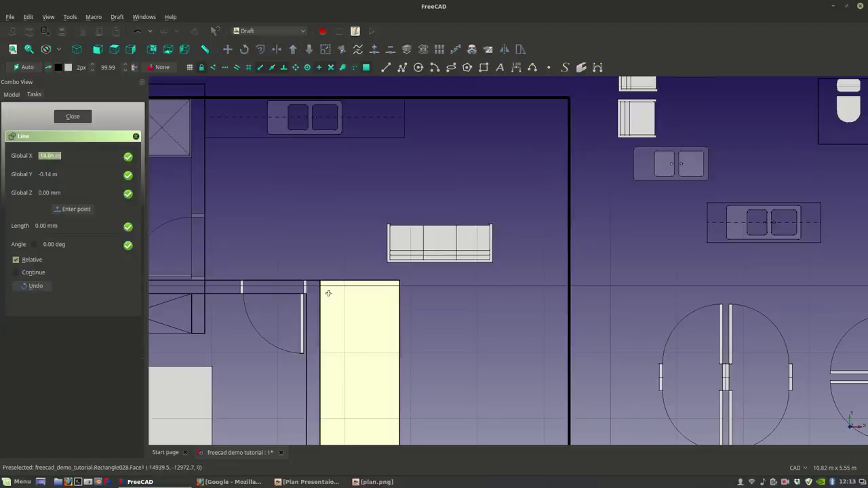
{"action": "left_click", "coordinate": [305, 293]}
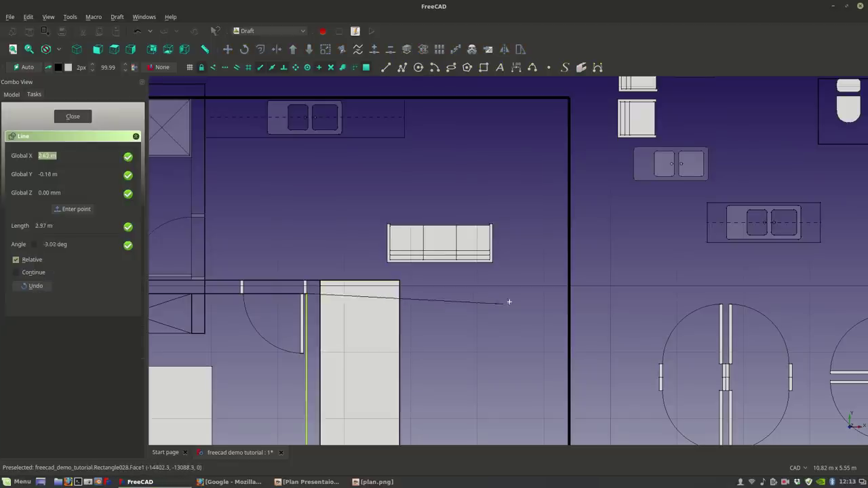
{"action": "left_click", "coordinate": [568, 293]}
{"action": "left_click", "coordinate": [568, 293]}
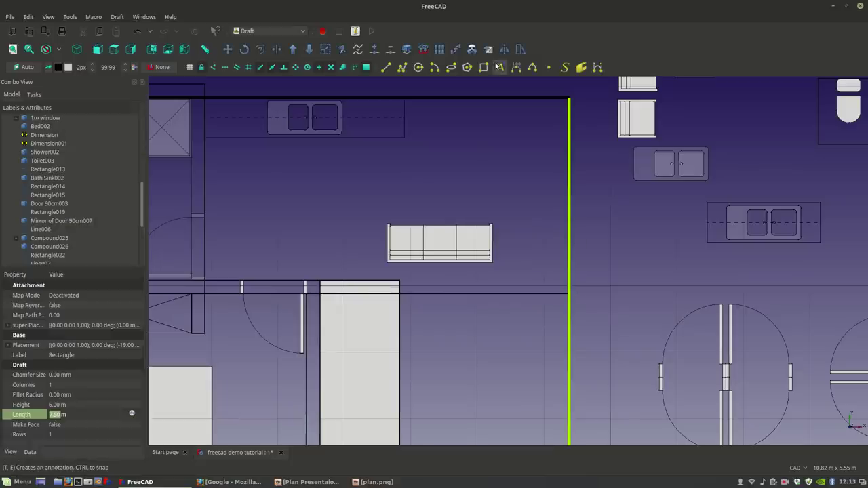
Step: Draw a second parallel line from the other wall edge to the right outer wall
{"action": "left_click", "coordinate": [386, 67]}
{"action": "left_click", "coordinate": [320, 280]}
{"action": "left_click", "coordinate": [568, 279]}
{"action": "left_click", "coordinate": [533, 271]}
{"action": "scroll", "coordinate": [522, 274], "scroll_direction": "down", "scroll_amount": 2}
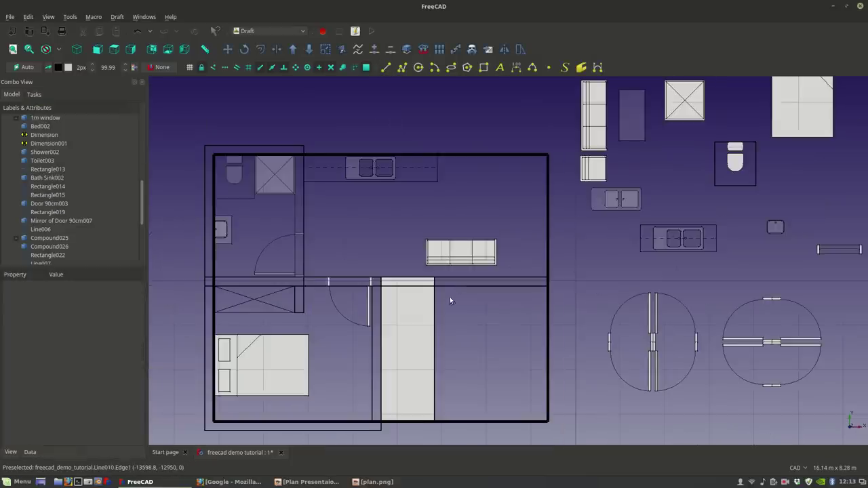
{"action": "middle_click_drag", "start_coordinate": [487, 354], "coordinate": [443, 353]}
{"action": "scroll", "coordinate": [437, 346], "scroll_direction": "up", "scroll_amount": 2}
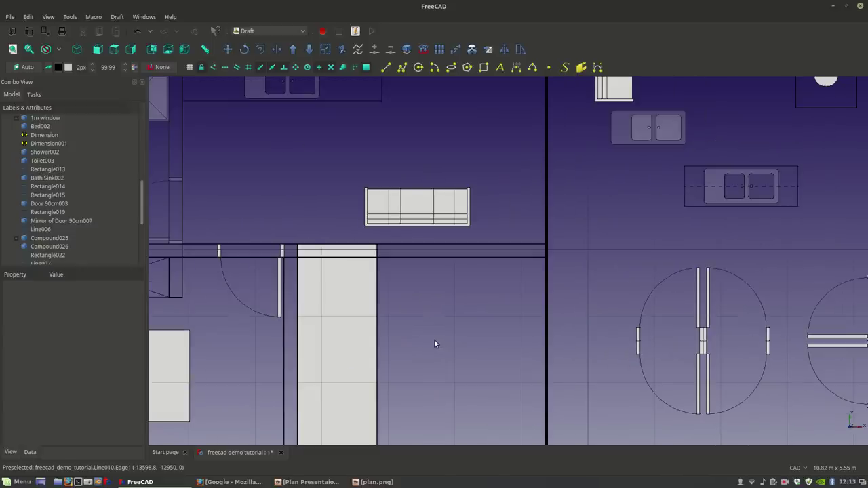
{"action": "scroll", "coordinate": [422, 258], "scroll_direction": "down", "scroll_amount": 2}
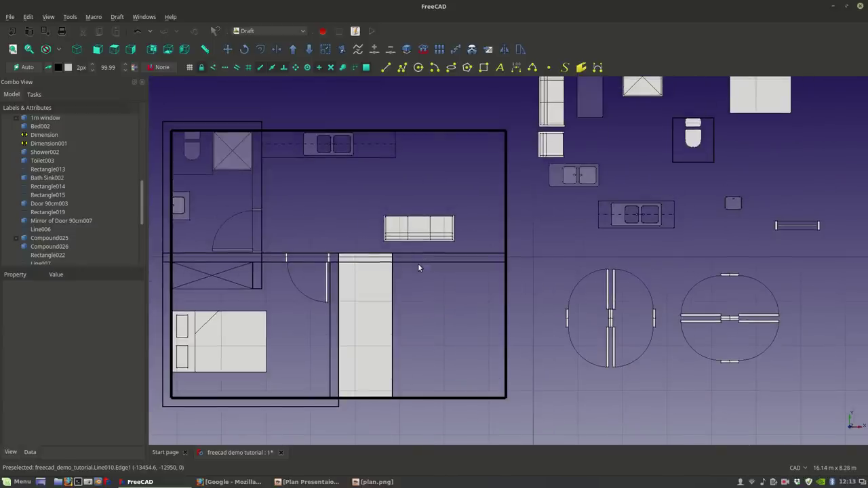
{"action": "scroll", "coordinate": [418, 268], "scroll_direction": "up", "scroll_amount": 2}
{"action": "scroll", "coordinate": [418, 267], "scroll_direction": "down", "scroll_amount": 2}
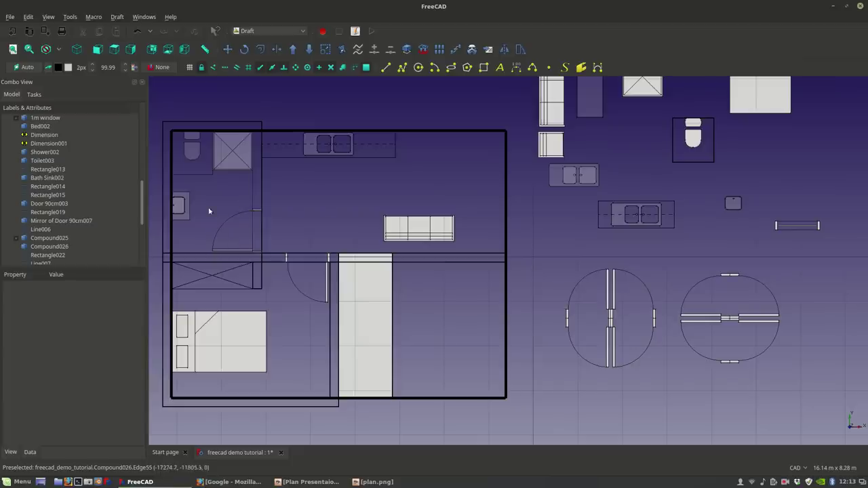
{"action": "scroll", "coordinate": [277, 357], "scroll_direction": "up", "scroll_amount": 2}
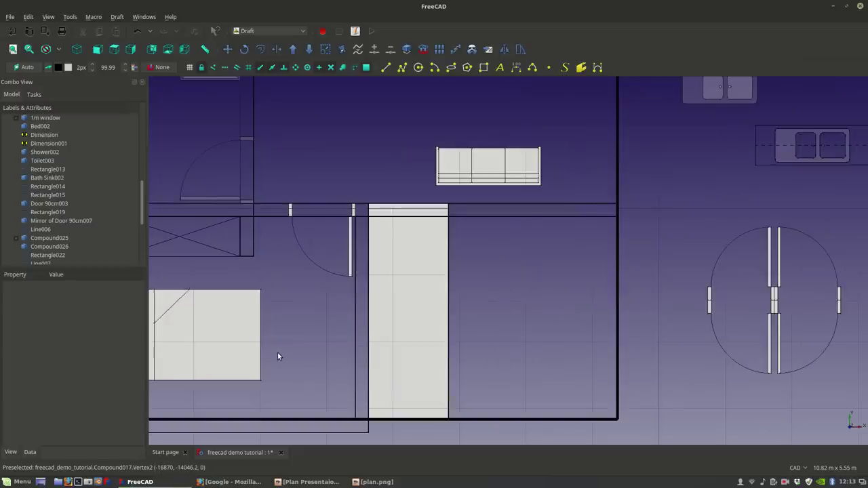
{"action": "scroll", "coordinate": [523, 289], "scroll_direction": "down", "scroll_amount": 2}
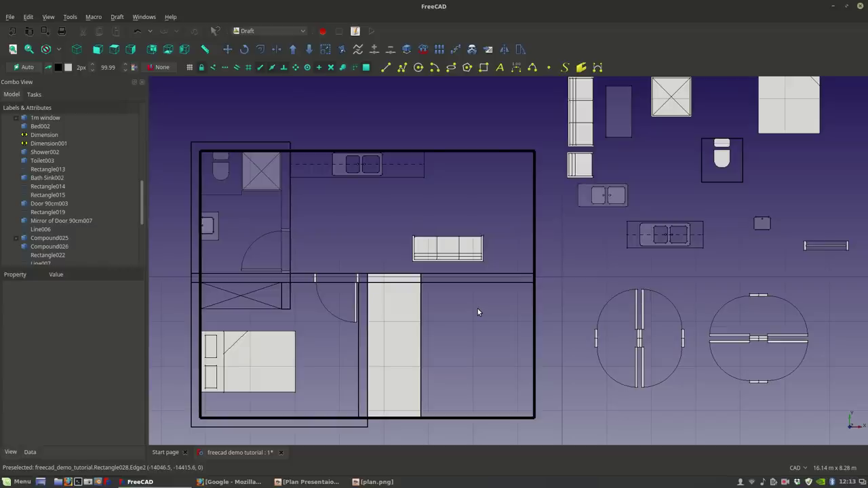
{"action": "middle_click_drag", "start_coordinate": [454, 225], "coordinate": [400, 268]}
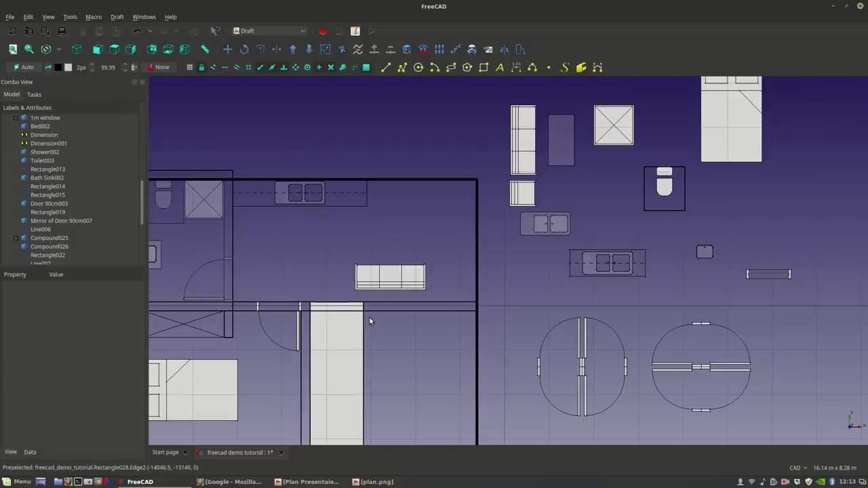
Step: Move Sofas001 down onto the interior wall line, right of the corridor strip
{"action": "scroll", "coordinate": [369, 319], "scroll_direction": "up", "scroll_amount": 4}
{"action": "scroll", "coordinate": [378, 368], "scroll_direction": "down", "scroll_amount": 2}
{"action": "scroll", "coordinate": [380, 363], "scroll_direction": "down", "scroll_amount": 2}
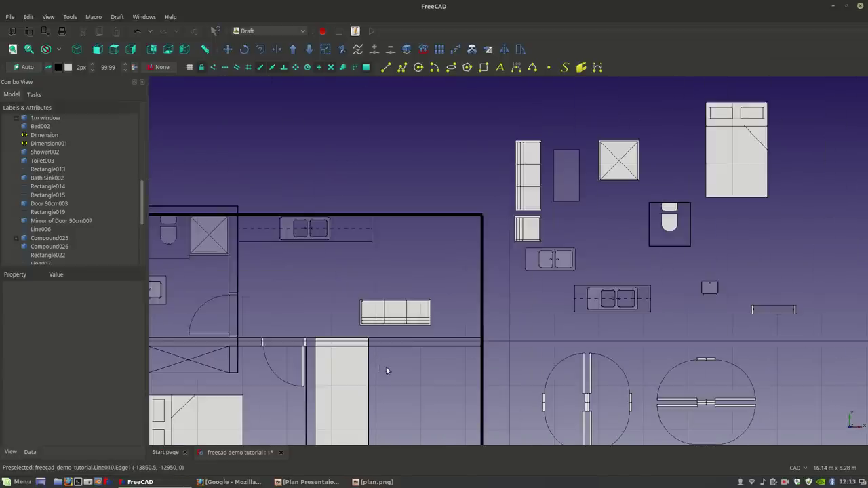
{"action": "middle_click_drag", "start_coordinate": [386, 366], "coordinate": [385, 292]}
{"action": "scroll", "coordinate": [381, 271], "scroll_direction": "up", "scroll_amount": 2}
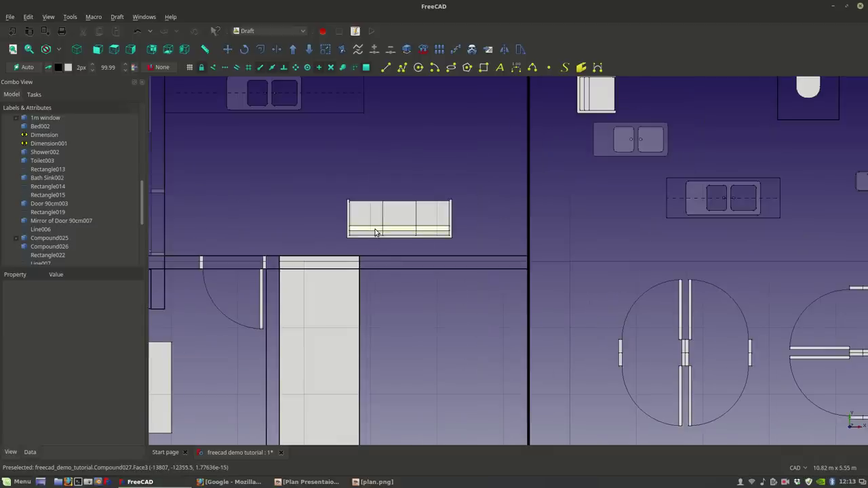
{"action": "left_click", "coordinate": [372, 232]}
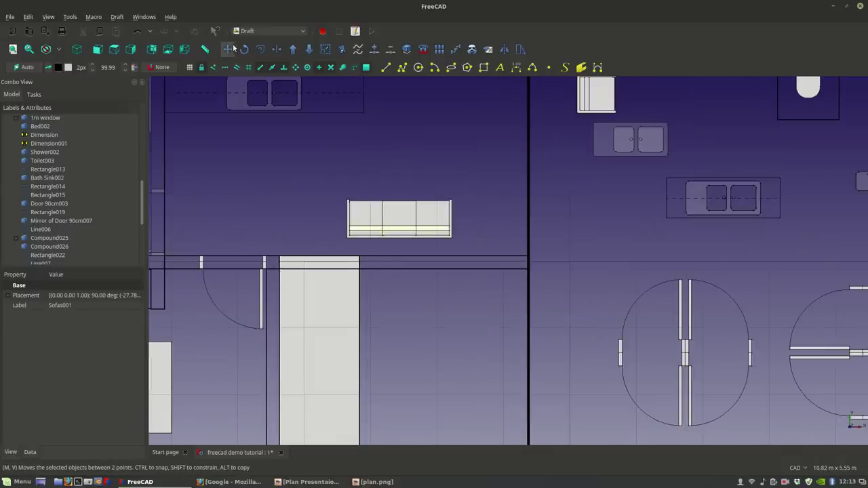
{"action": "left_click", "coordinate": [306, 67]}
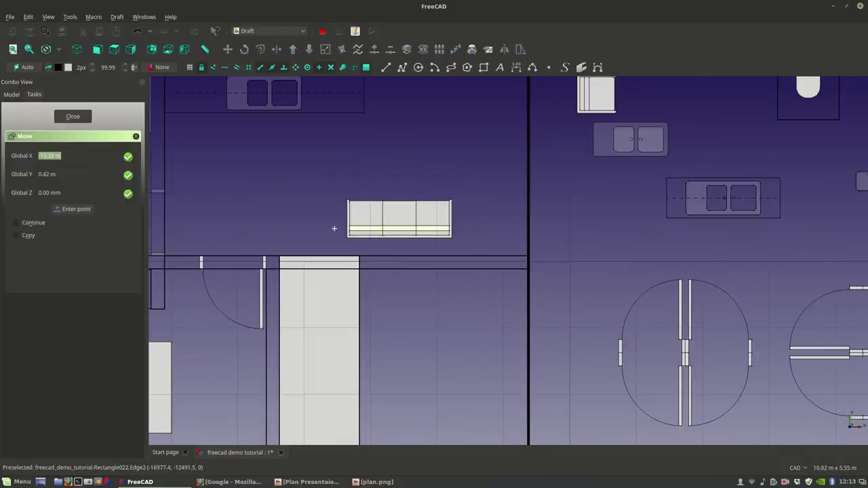
{"action": "scroll", "coordinate": [348, 196], "scroll_direction": "up", "scroll_amount": 5}
{"action": "left_click", "coordinate": [348, 194]}
{"action": "scroll", "coordinate": [354, 223], "scroll_direction": "down", "scroll_amount": 4}
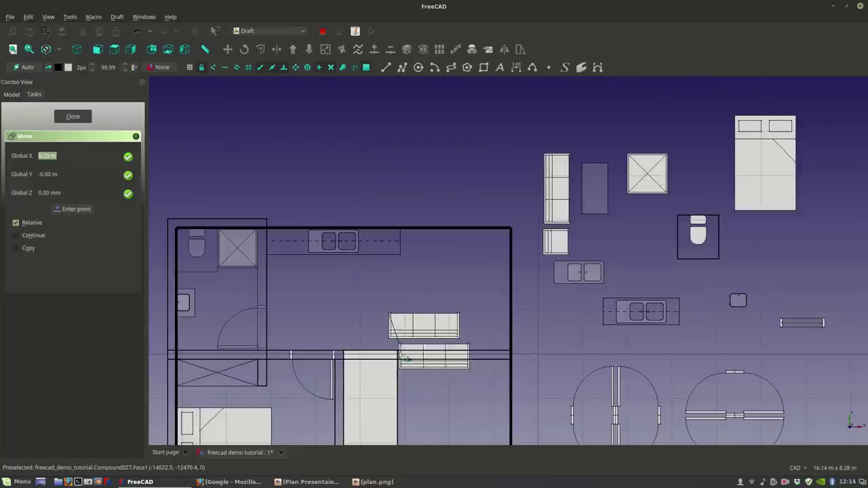
{"action": "scroll", "coordinate": [407, 339], "scroll_direction": "up", "scroll_amount": 6}
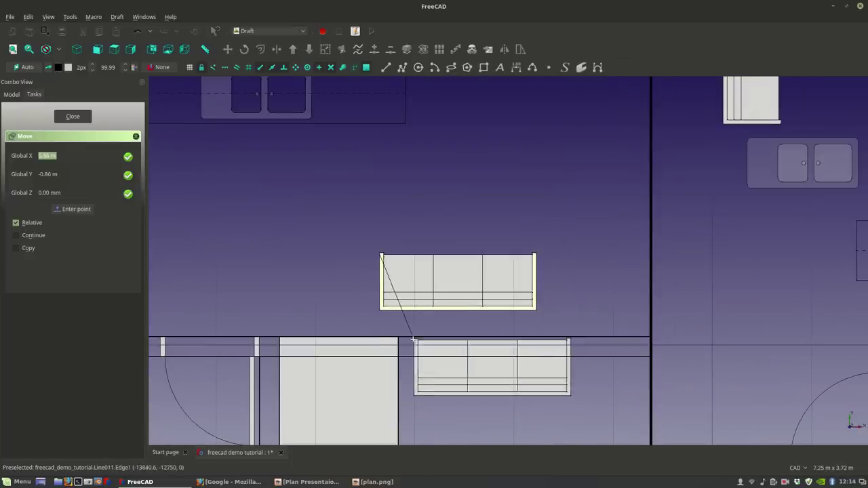
{"action": "left_click", "coordinate": [465, 337]}
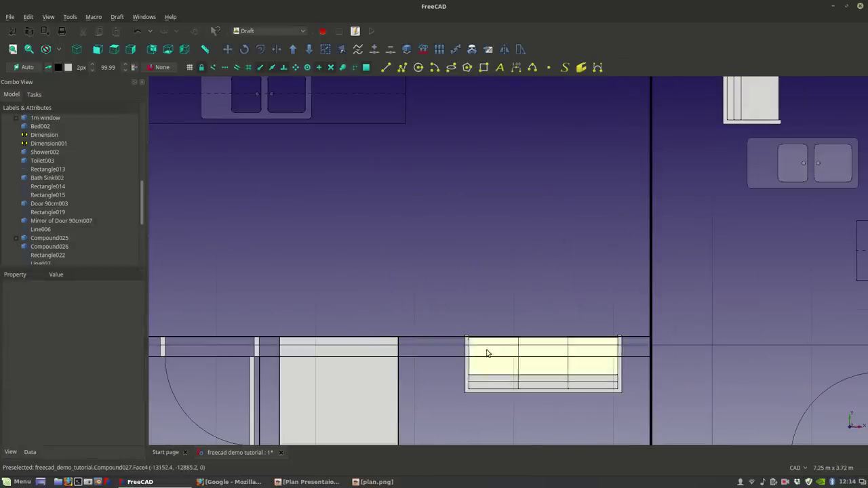
{"action": "scroll", "coordinate": [475, 346], "scroll_direction": "down", "scroll_amount": 5}
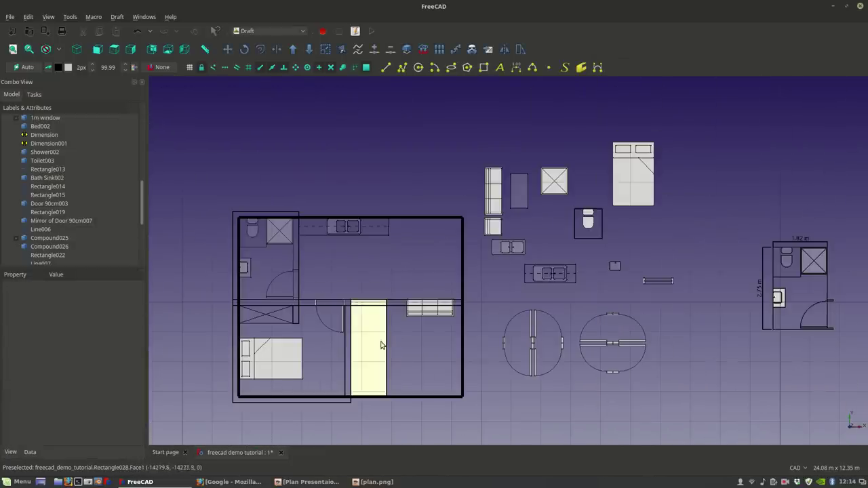
Step: Make an offset copy around the corridor rectangle Rectangle028, keeping the original
{"action": "left_click", "coordinate": [387, 328]}
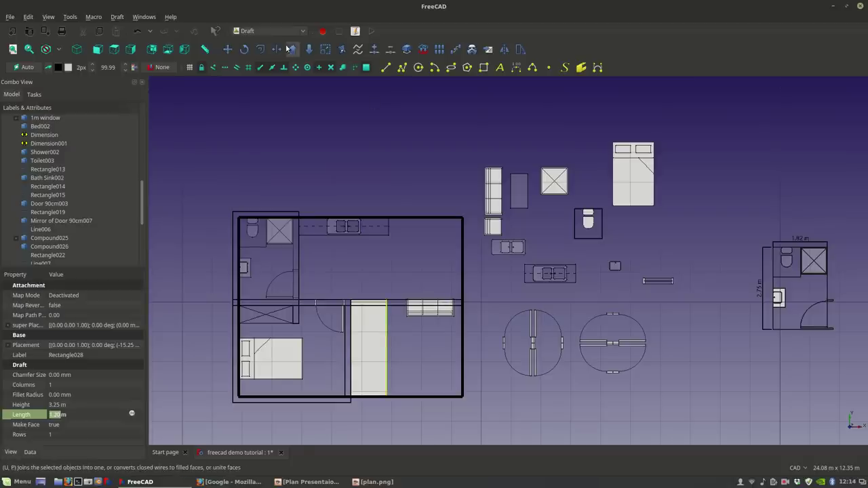
{"action": "left_click", "coordinate": [261, 48]}
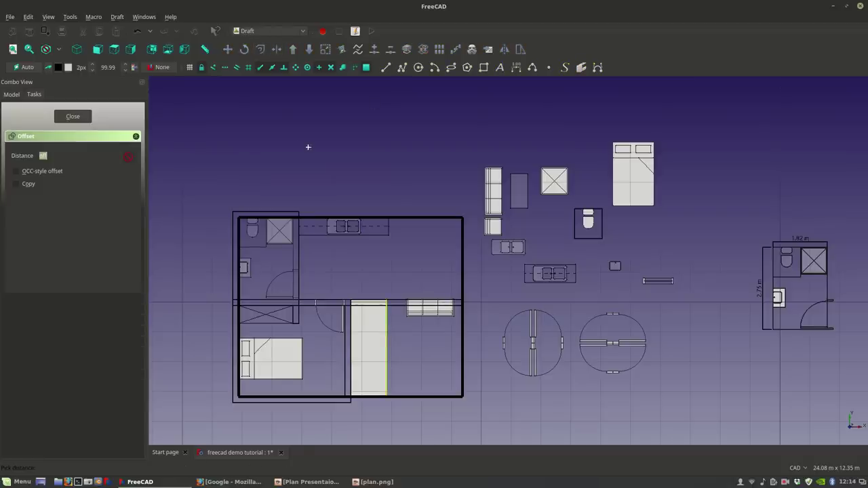
{"action": "left_click", "coordinate": [25, 187]}
{"action": "scroll", "coordinate": [395, 321], "scroll_direction": "up", "scroll_amount": 4}
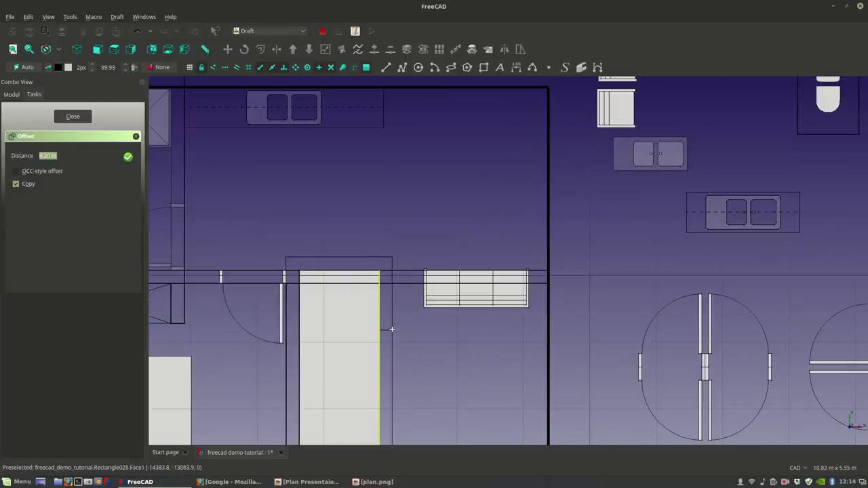
{"action": "left_click", "coordinate": [392, 329]}
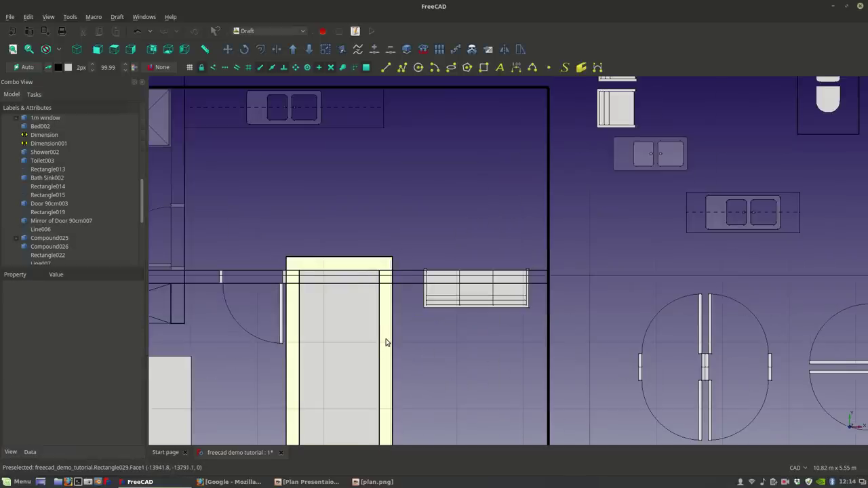
{"action": "left_click", "coordinate": [386, 341]}
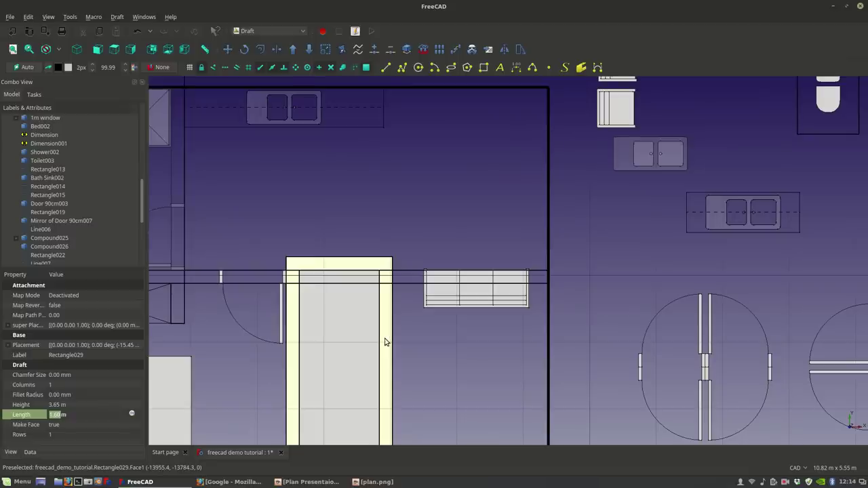
Step: Delete the short rectangle below the hallway strip, accepting the dependent line warning
{"action": "left_click", "coordinate": [386, 67]}
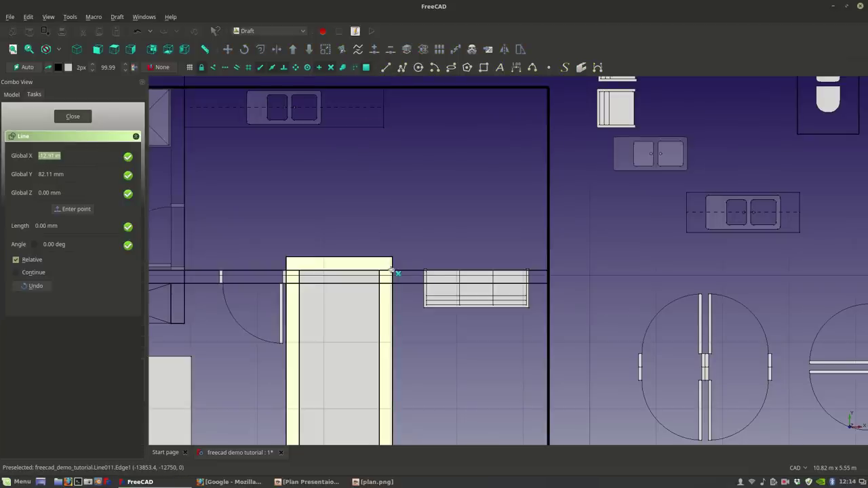
{"action": "scroll", "coordinate": [395, 272], "scroll_direction": "down", "scroll_amount": 3}
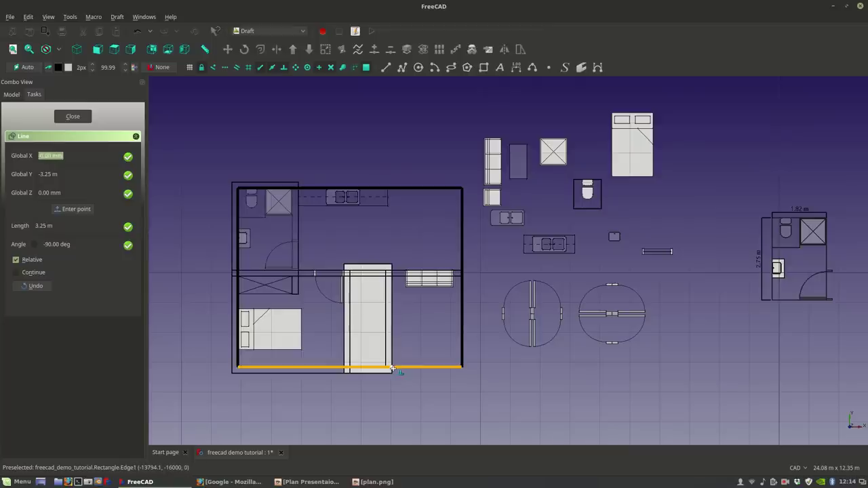
{"action": "key", "text": "Escape"}
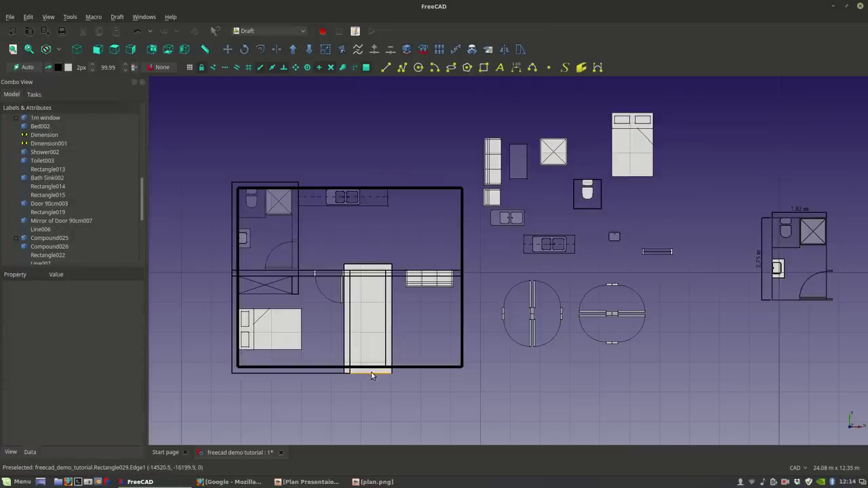
{"action": "left_click", "coordinate": [371, 375]}
{"action": "key", "text": "Delete"}
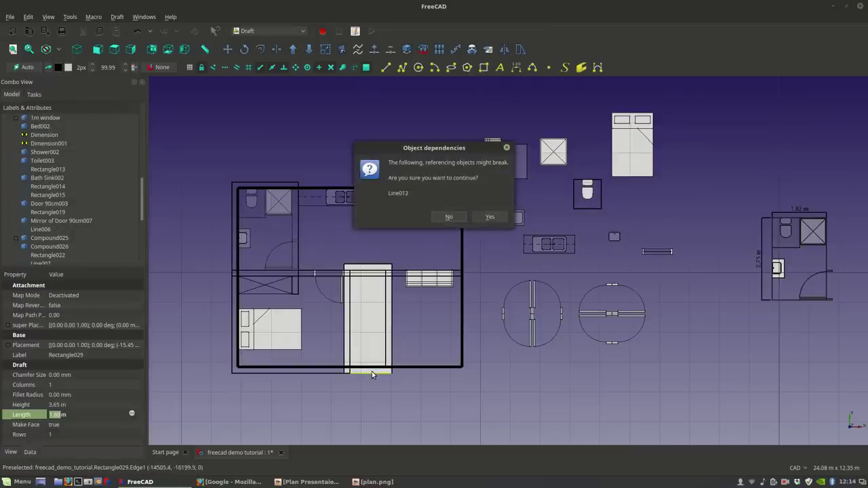
{"action": "left_click", "coordinate": [491, 217]}
{"action": "scroll", "coordinate": [403, 236], "scroll_direction": "up", "scroll_amount": 6}
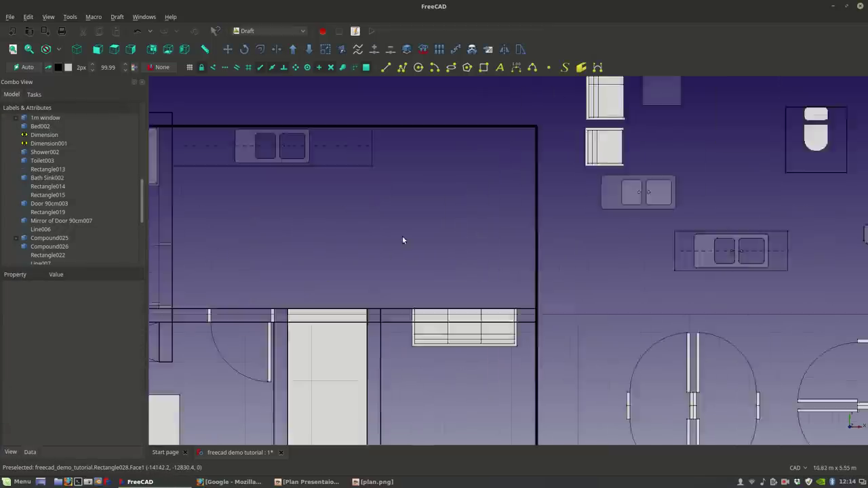
{"action": "left_click", "coordinate": [361, 321]}
{"action": "scroll", "coordinate": [203, 309], "scroll_direction": "down", "scroll_amount": 3}
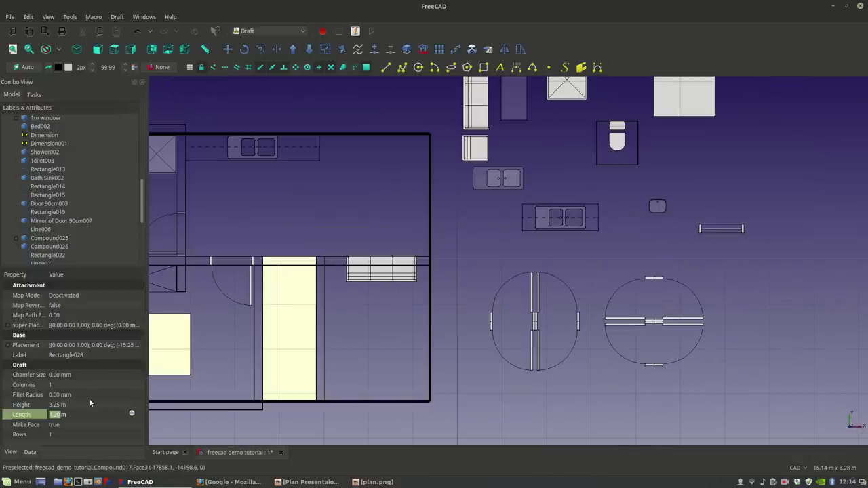
Step: Set the hallway strip's Transparency to 80
{"action": "left_click", "coordinate": [10, 453]}
{"action": "left_click", "coordinate": [52, 433]}
{"action": "type", "text": "80"}
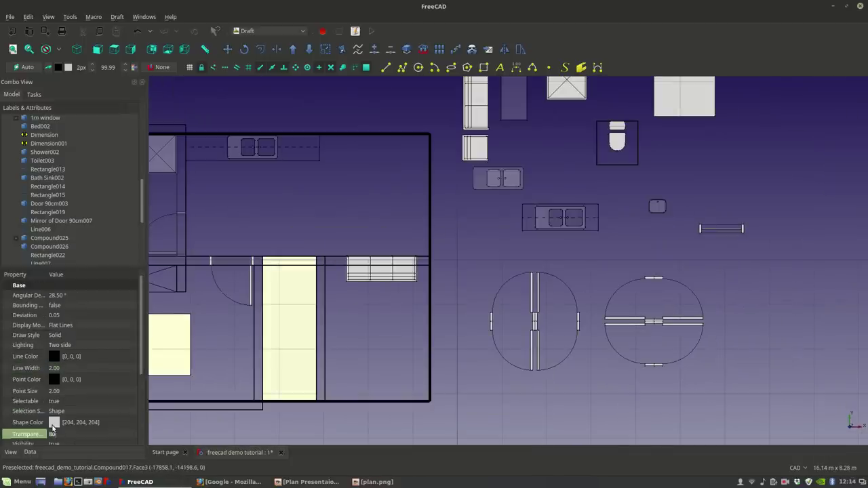
{"action": "left_click", "coordinate": [30, 452]}
{"action": "left_click", "coordinate": [11, 452]}
Step: Give the hallway strip a brown Shape Color
{"action": "left_click", "coordinate": [87, 423]}
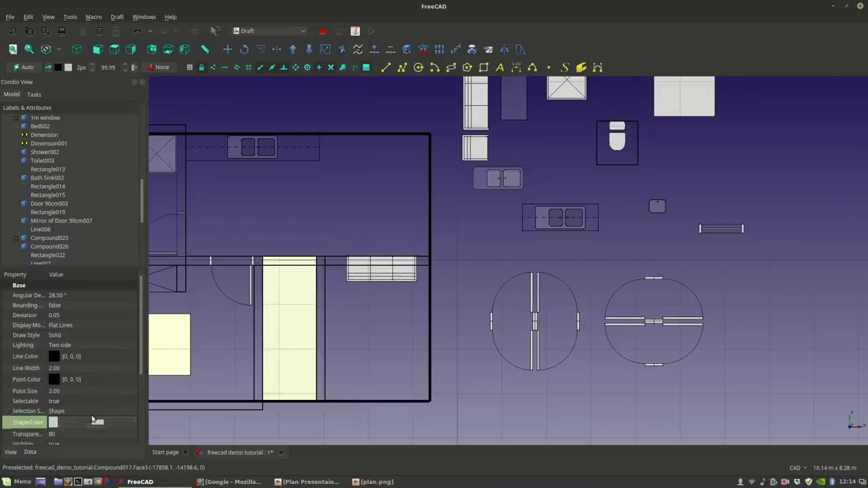
{"action": "left_click", "coordinate": [95, 422]}
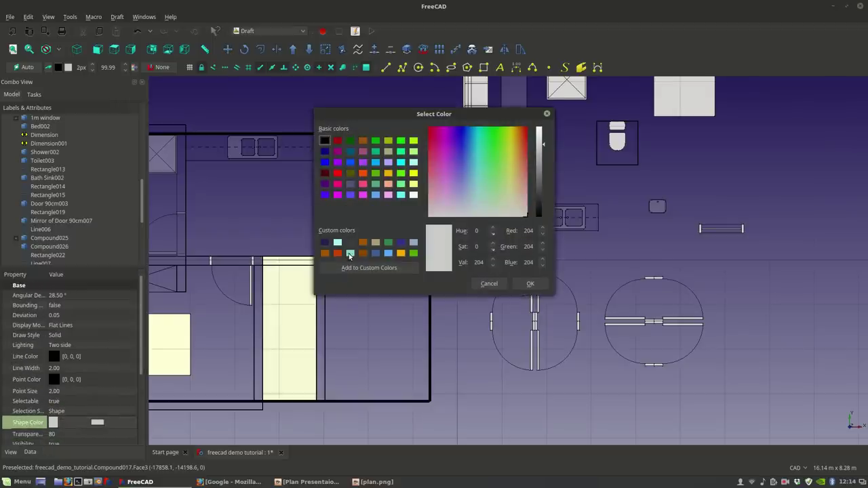
{"action": "left_click", "coordinate": [363, 253]}
{"action": "left_click", "coordinate": [530, 284]}
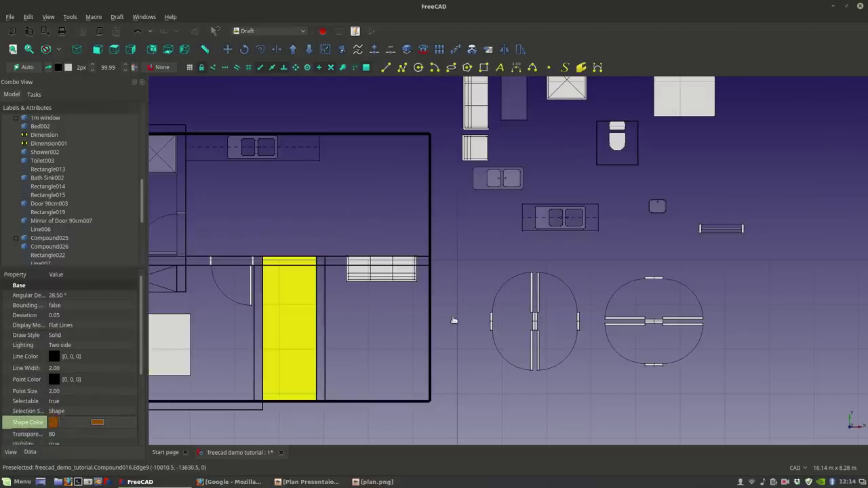
{"action": "left_click", "coordinate": [391, 326]}
{"action": "scroll", "coordinate": [392, 325], "scroll_direction": "up", "scroll_amount": 3}
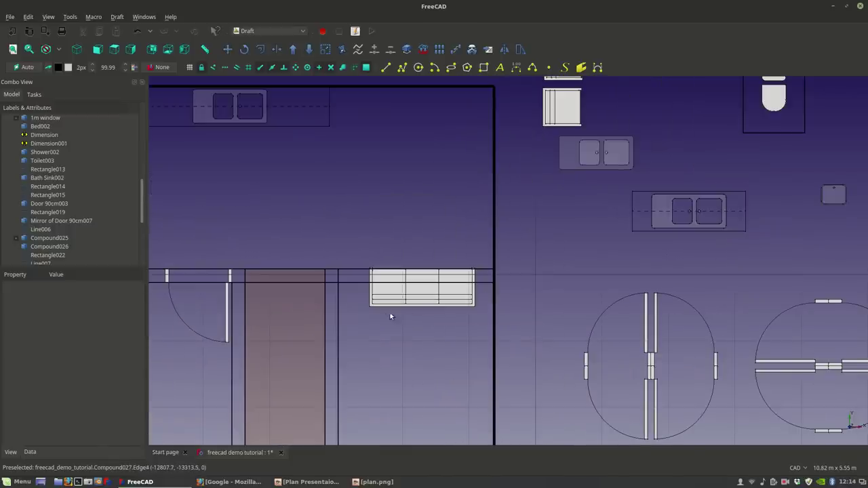
{"action": "scroll", "coordinate": [389, 314], "scroll_direction": "up", "scroll_amount": 4}
{"action": "scroll", "coordinate": [360, 304], "scroll_direction": "down", "scroll_amount": 2}
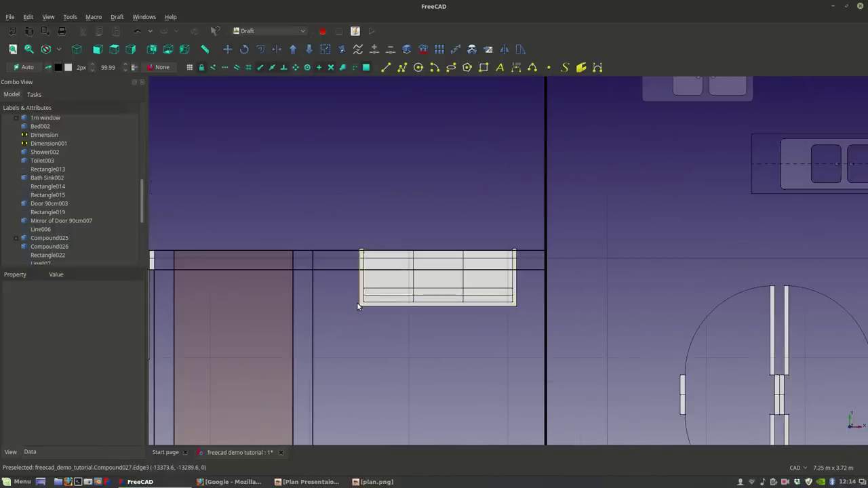
{"action": "scroll", "coordinate": [358, 307], "scroll_direction": "down", "scroll_amount": 2}
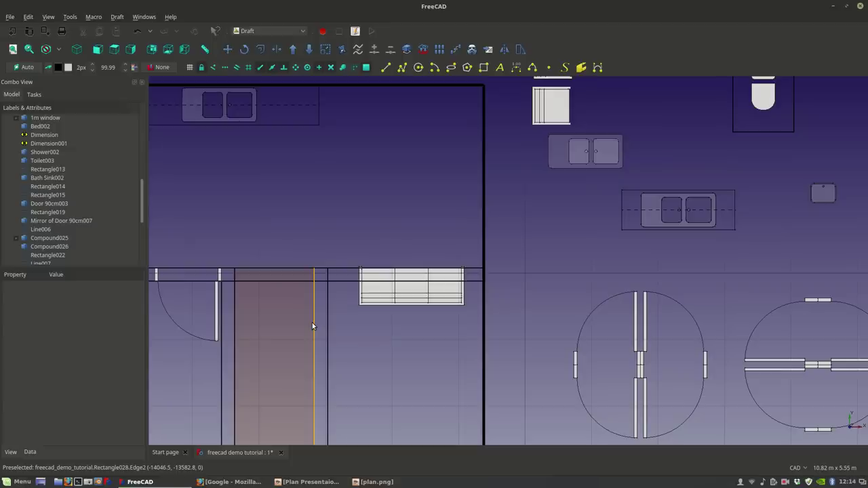
{"action": "scroll", "coordinate": [333, 312], "scroll_direction": "up", "scroll_amount": 2}
{"action": "scroll", "coordinate": [376, 356], "scroll_direction": "down", "scroll_amount": 4}
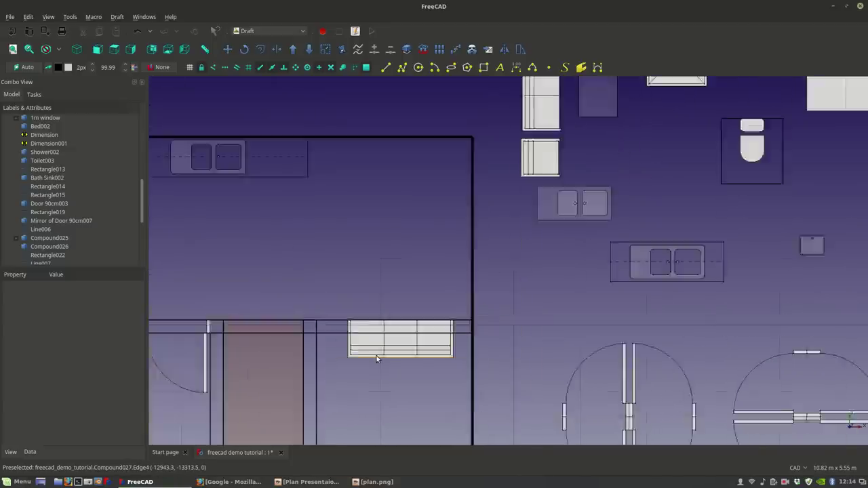
{"action": "scroll", "coordinate": [391, 326], "scroll_direction": "up", "scroll_amount": 2}
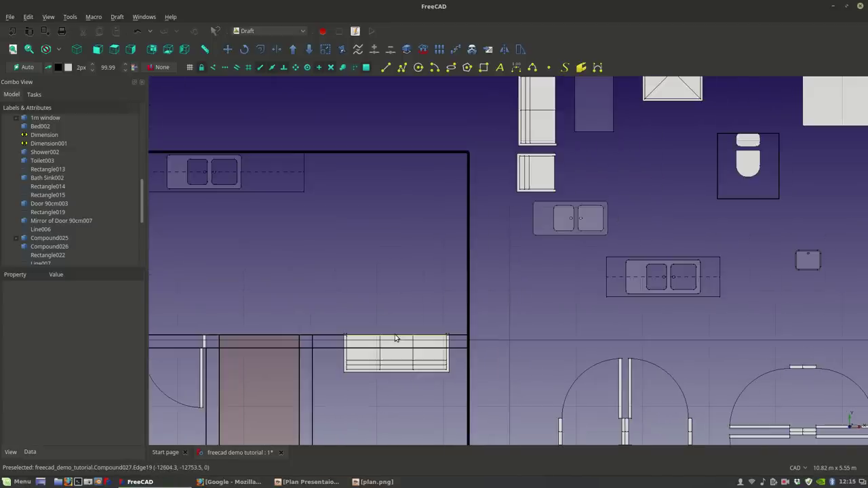
{"action": "scroll", "coordinate": [403, 365], "scroll_direction": "down", "scroll_amount": 2}
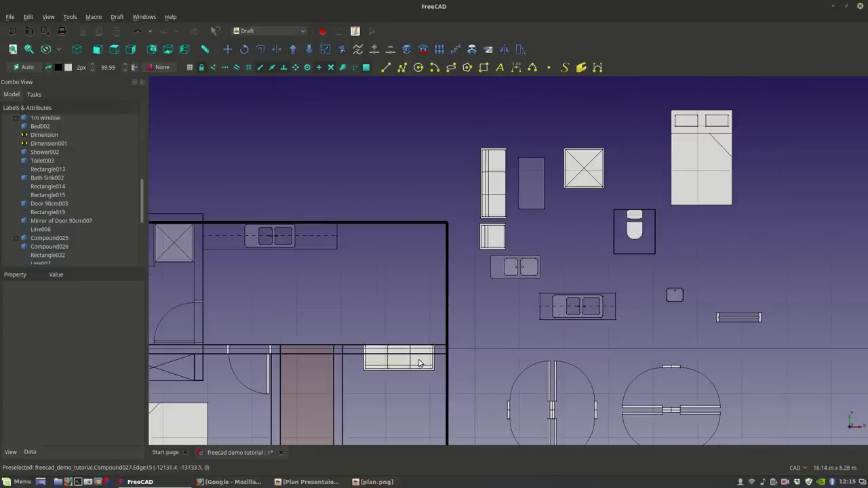
Step: Mirror the tall shelf unit about a line along its edge
{"action": "left_click", "coordinate": [492, 211]}
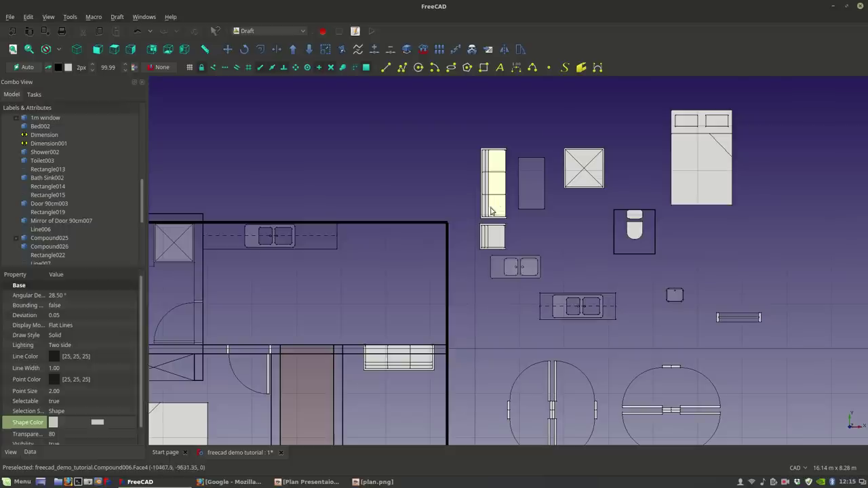
{"action": "left_click", "coordinate": [504, 51]}
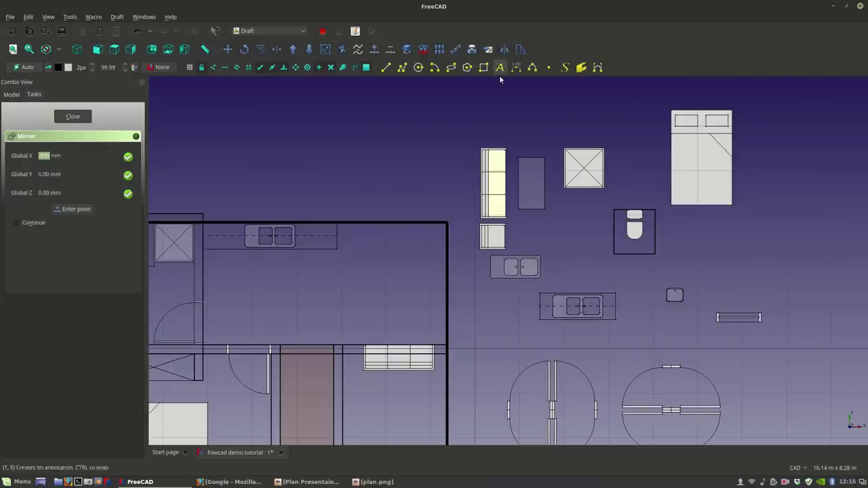
{"action": "left_click", "coordinate": [481, 150]}
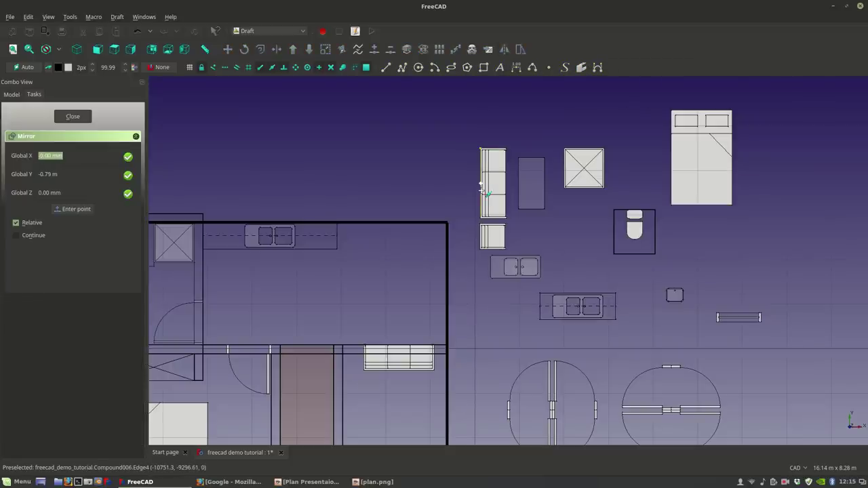
{"action": "left_click", "coordinate": [482, 192]}
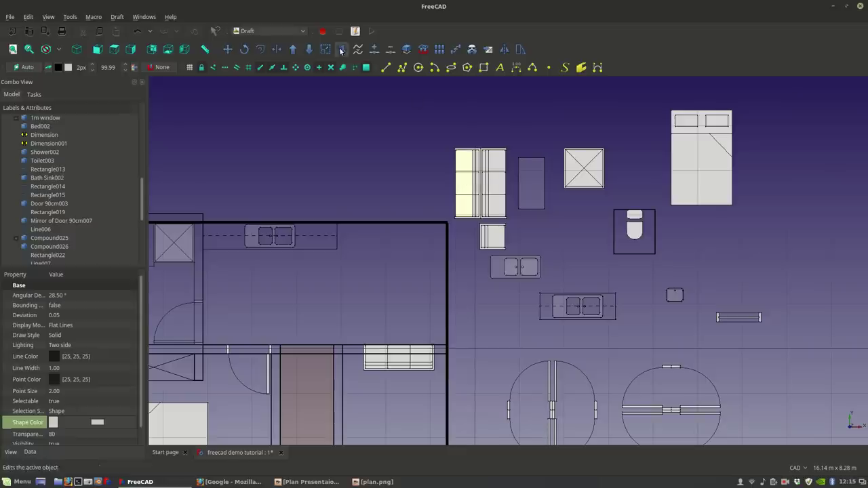
Step: Place a copy of the shelf unit in the room's top-right wall corner
{"action": "left_click", "coordinate": [227, 49]}
{"action": "scroll", "coordinate": [475, 147], "scroll_direction": "up", "scroll_amount": 2}
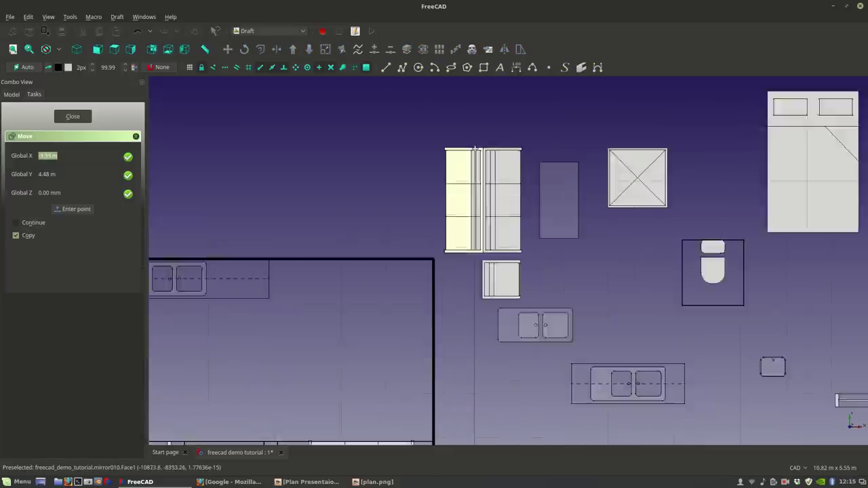
{"action": "scroll", "coordinate": [474, 147], "scroll_direction": "up", "scroll_amount": 3}
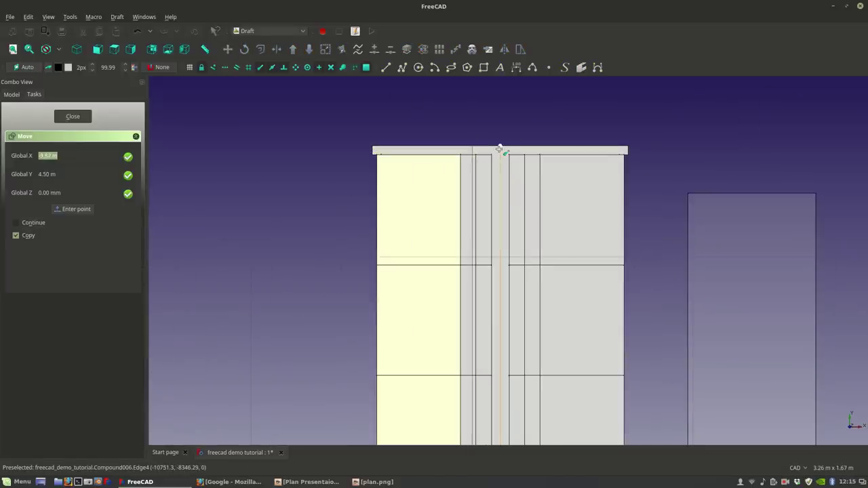
{"action": "left_click", "coordinate": [499, 149]}
{"action": "scroll", "coordinate": [319, 204], "scroll_direction": "down", "scroll_amount": 5}
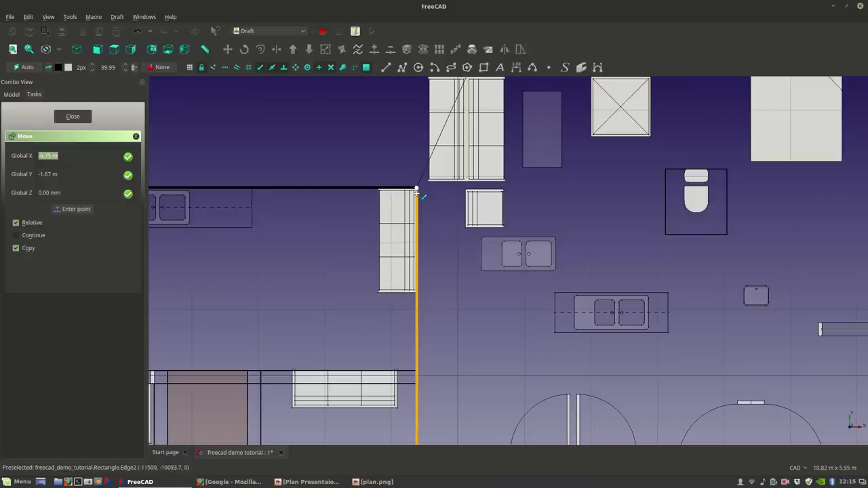
{"action": "left_click", "coordinate": [416, 234]}
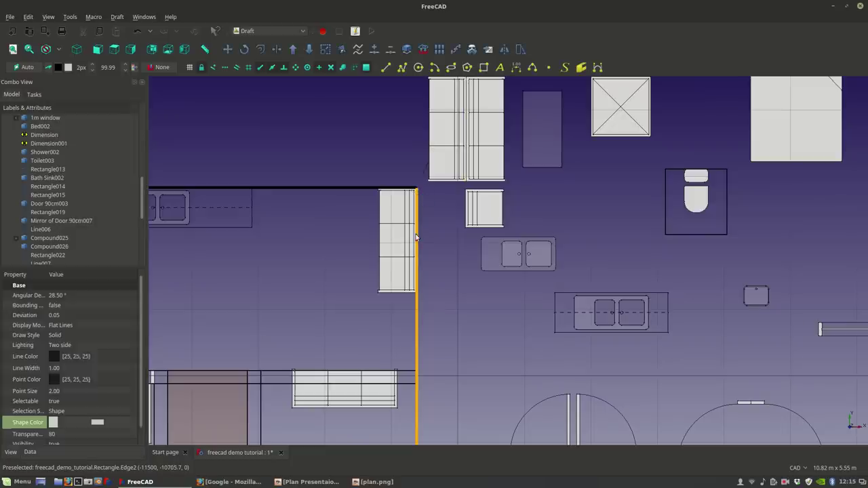
{"action": "scroll", "coordinate": [423, 269], "scroll_direction": "down", "scroll_amount": 3}
{"action": "scroll", "coordinate": [386, 349], "scroll_direction": "up", "scroll_amount": 3}
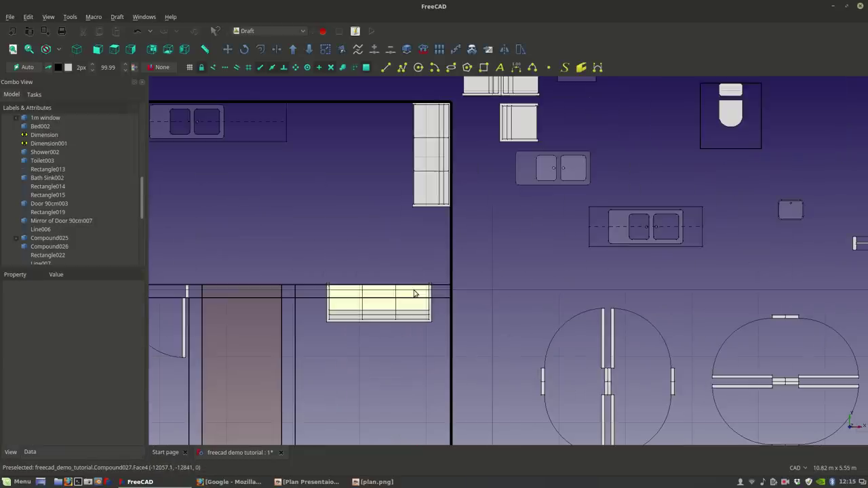
{"action": "scroll", "coordinate": [416, 293], "scroll_direction": "down", "scroll_amount": 3}
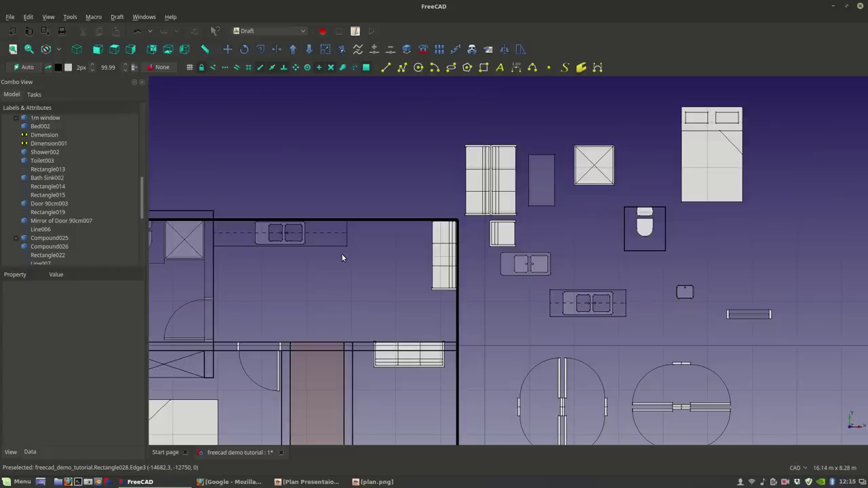
{"action": "mouse_move", "coordinate": [342, 257]}
{"action": "middle_mouse_down"}
{"action": "mouse_move", "coordinate": [333, 279]}
{"action": "mouse_move", "coordinate": [339, 301]}
{"action": "mouse_move", "coordinate": [409, 241]}
{"action": "mouse_move", "coordinate": [393, 268]}
{"action": "mouse_move", "coordinate": [367, 236]}
{"action": "middle_mouse_up"}
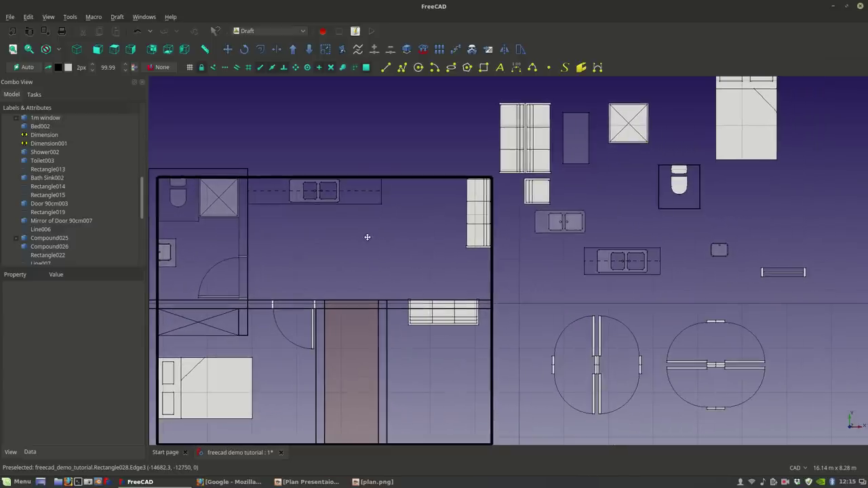
{"action": "scroll", "coordinate": [379, 259], "scroll_direction": "up", "scroll_amount": 2}
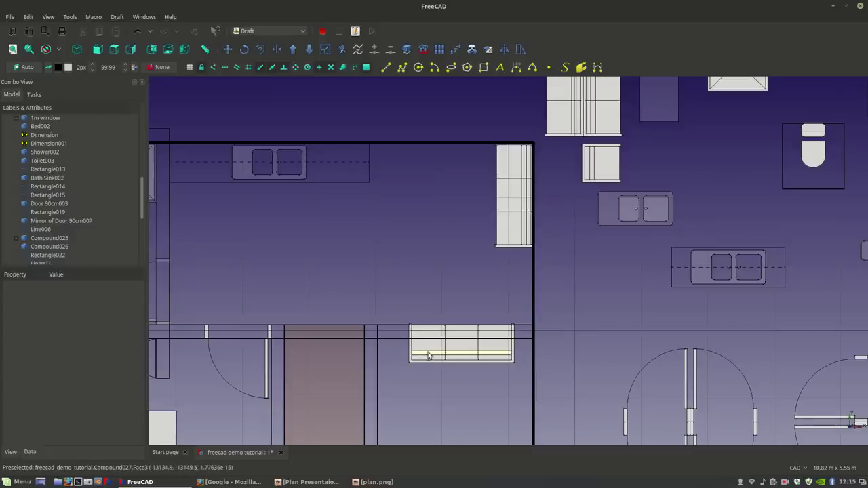
{"action": "middle_click_drag", "start_coordinate": [441, 384], "coordinate": [426, 421]}
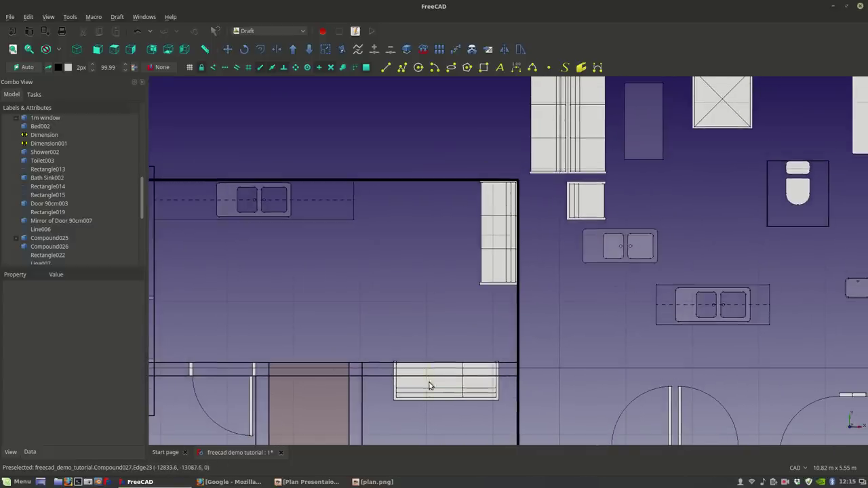
{"action": "mouse_move", "coordinate": [473, 318]}
{"action": "middle_mouse_down"}
{"action": "mouse_move", "coordinate": [444, 352]}
{"action": "mouse_move", "coordinate": [469, 300]}
{"action": "mouse_move", "coordinate": [337, 379]}
{"action": "mouse_move", "coordinate": [350, 364]}
{"action": "mouse_move", "coordinate": [250, 279]}
{"action": "mouse_move", "coordinate": [371, 262]}
{"action": "mouse_move", "coordinate": [412, 303]}
{"action": "mouse_move", "coordinate": [461, 316]}
{"action": "middle_mouse_up"}
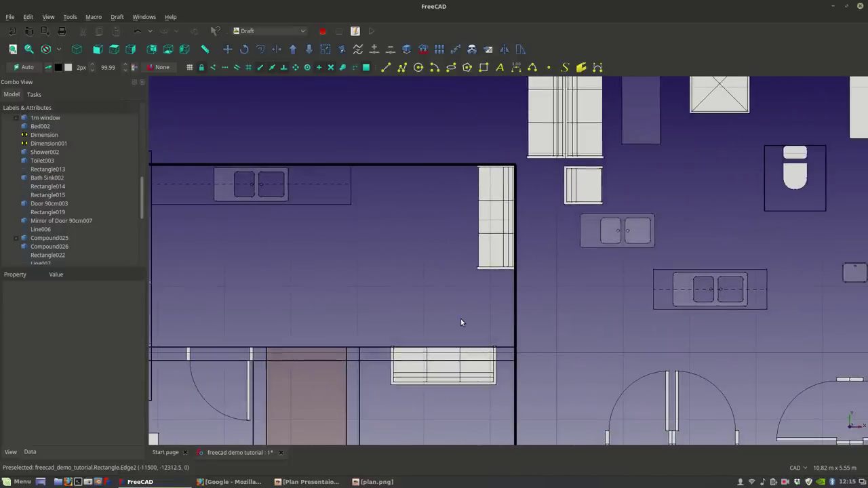
{"action": "scroll", "coordinate": [427, 386], "scroll_direction": "up", "scroll_amount": 2}
{"action": "scroll", "coordinate": [426, 386], "scroll_direction": "down", "scroll_amount": 2}
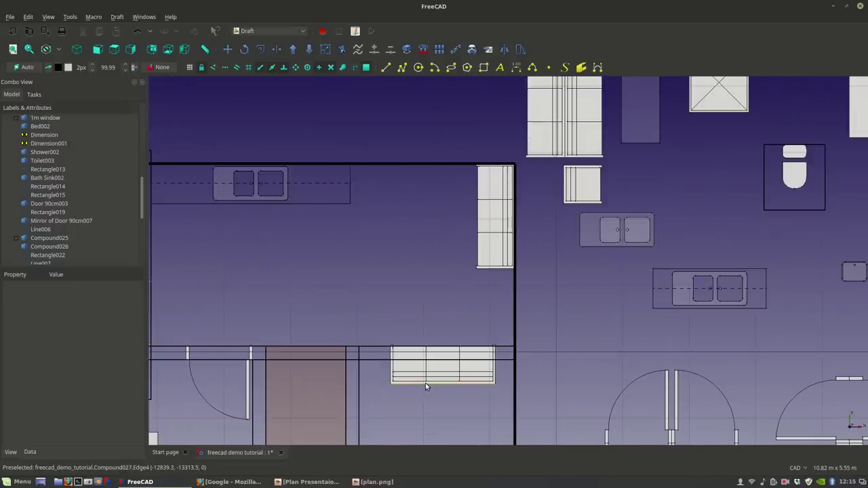
{"action": "scroll", "coordinate": [426, 387], "scroll_direction": "down", "scroll_amount": 2}
{"action": "scroll", "coordinate": [421, 381], "scroll_direction": "up", "scroll_amount": 2}
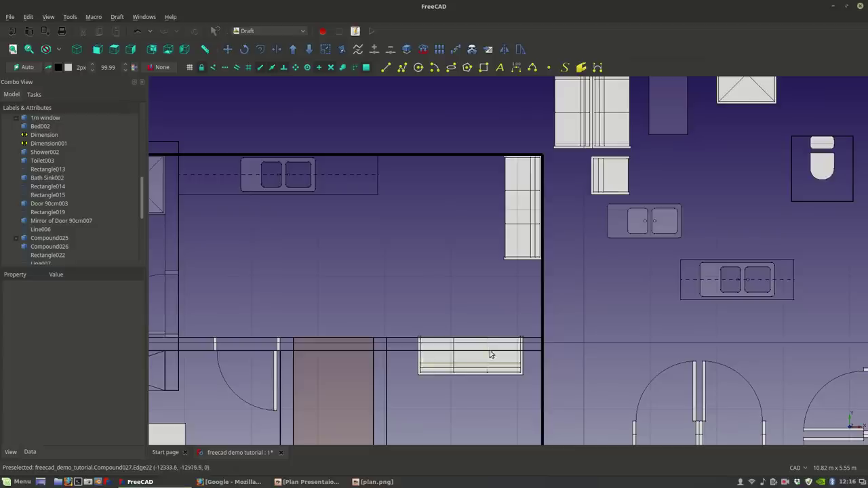
Step: Draw a vertical guide line down from the tall cabinet's corner
{"action": "left_click", "coordinate": [385, 67]}
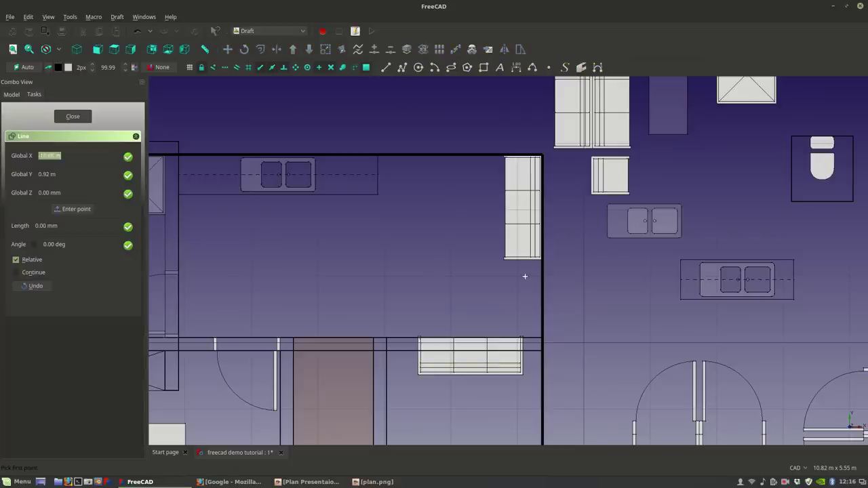
{"action": "scroll", "coordinate": [505, 261], "scroll_direction": "up", "scroll_amount": 4}
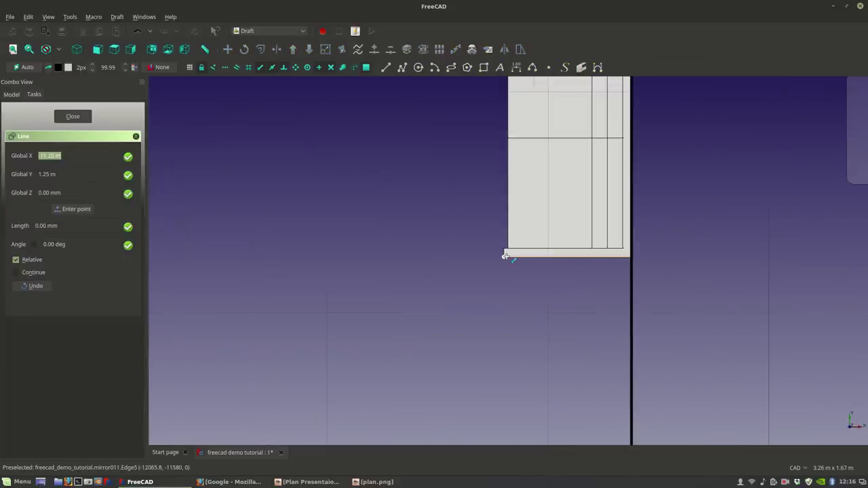
{"action": "left_click", "coordinate": [505, 259]}
{"action": "scroll", "coordinate": [505, 259], "scroll_direction": "down", "scroll_amount": 8}
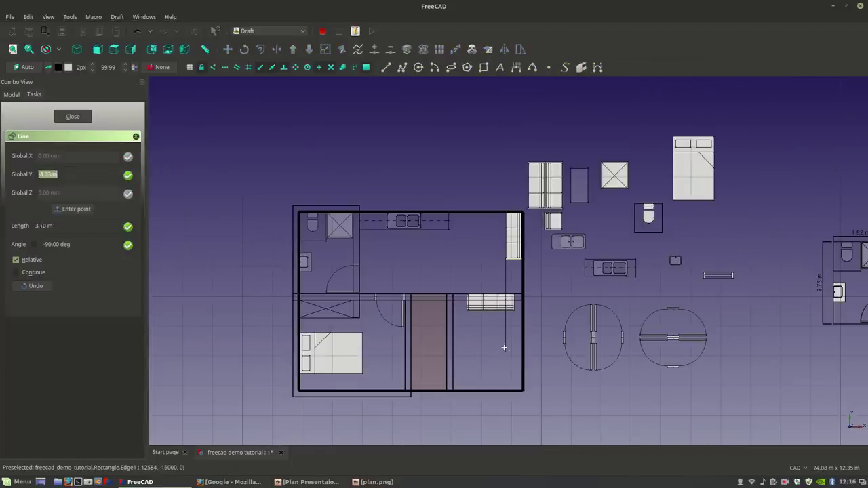
{"action": "left_click", "coordinate": [505, 342]}
{"action": "scroll", "coordinate": [508, 322], "scroll_direction": "up", "scroll_amount": 3}
Step: Move the counter twice so its edge snaps onto the guide line
{"action": "left_click", "coordinate": [228, 49]}
{"action": "scroll", "coordinate": [527, 283], "scroll_direction": "up", "scroll_amount": 4}
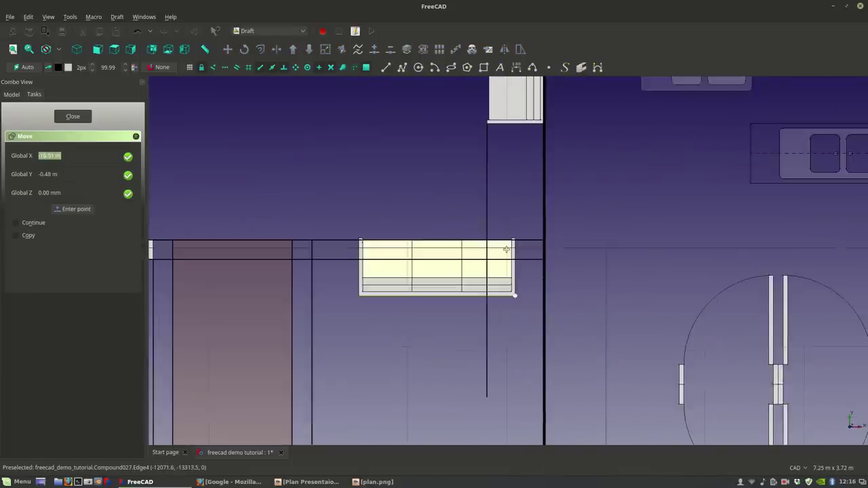
{"action": "left_click", "coordinate": [517, 352]}
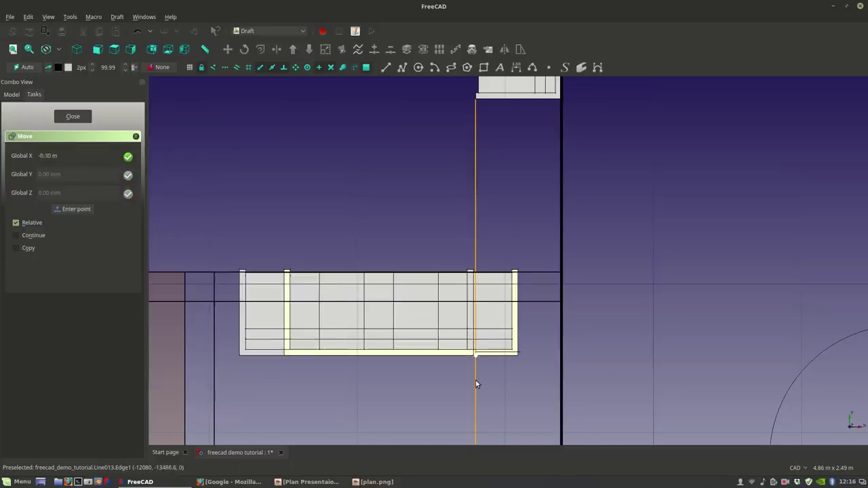
{"action": "left_click", "coordinate": [475, 353]}
{"action": "left_click", "coordinate": [227, 49]}
{"action": "scroll", "coordinate": [477, 347], "scroll_direction": "up", "scroll_amount": 2}
{"action": "scroll", "coordinate": [477, 347], "scroll_direction": "up", "scroll_amount": 2}
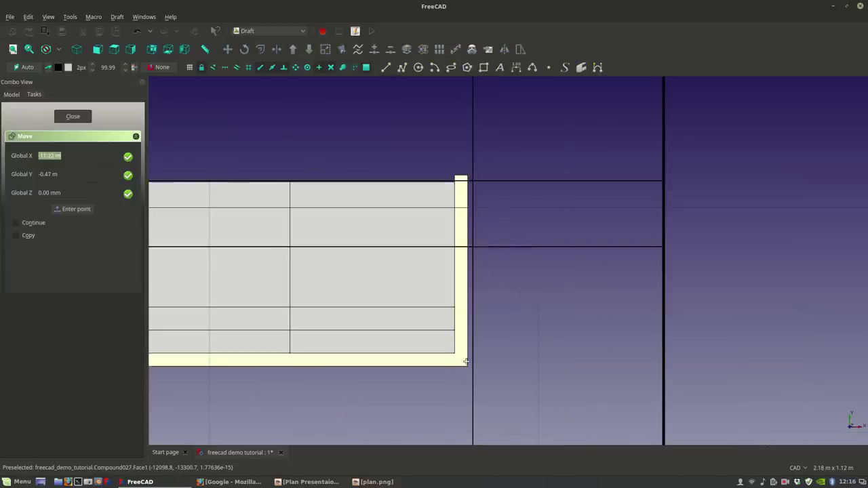
{"action": "left_click", "coordinate": [468, 368]}
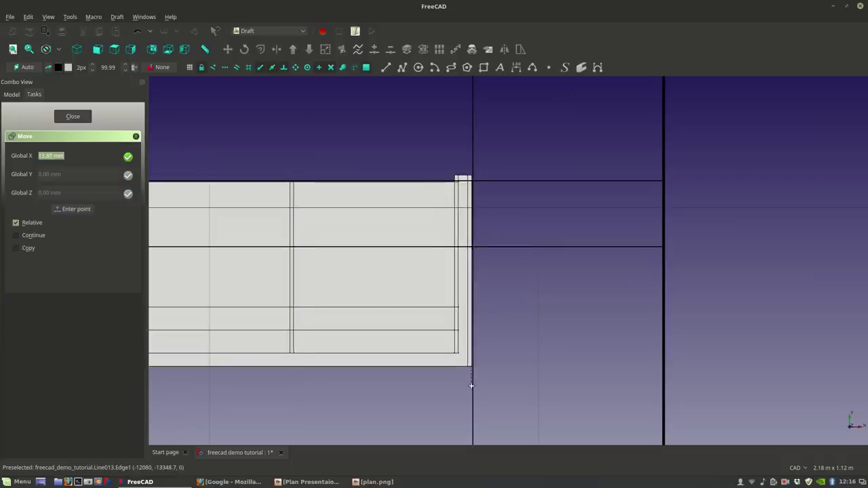
{"action": "left_click", "coordinate": [474, 175]}
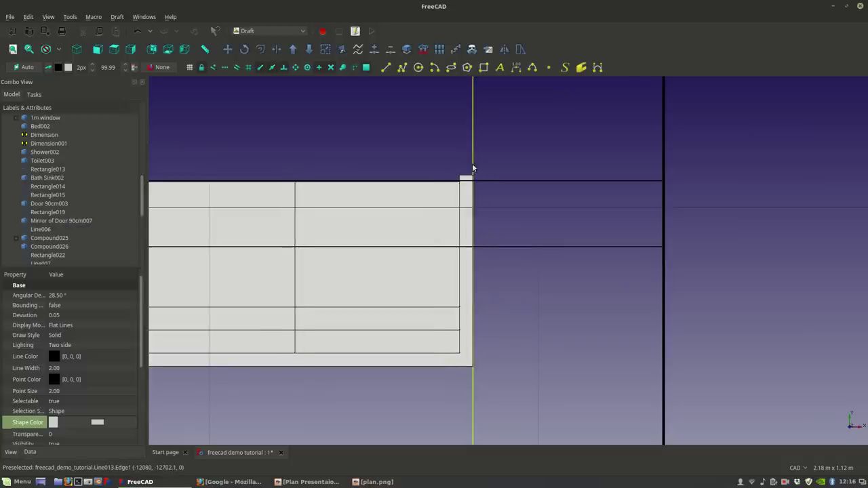
{"action": "scroll", "coordinate": [495, 224], "scroll_direction": "down", "scroll_amount": 4}
Step: Delete the temporary vertical guide line
{"action": "left_click", "coordinate": [520, 334]}
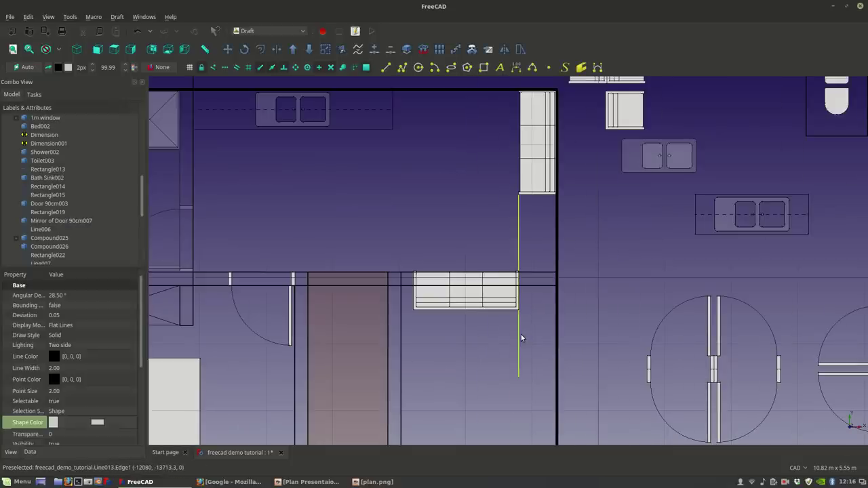
{"action": "key", "text": "Delete"}
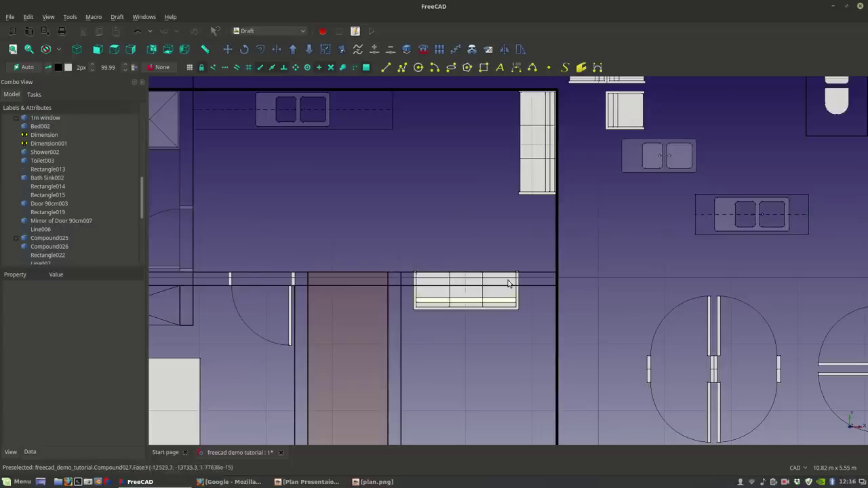
{"action": "scroll", "coordinate": [430, 283], "scroll_direction": "up", "scroll_amount": 2}
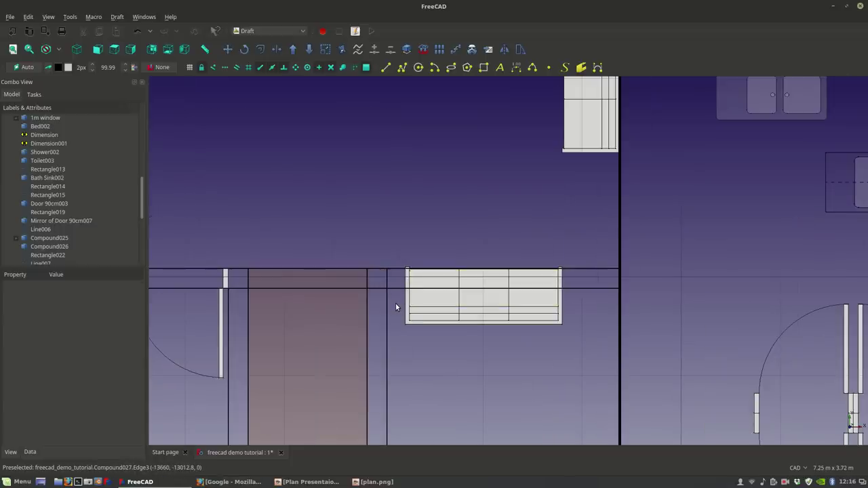
{"action": "scroll", "coordinate": [395, 307], "scroll_direction": "up", "scroll_amount": 2}
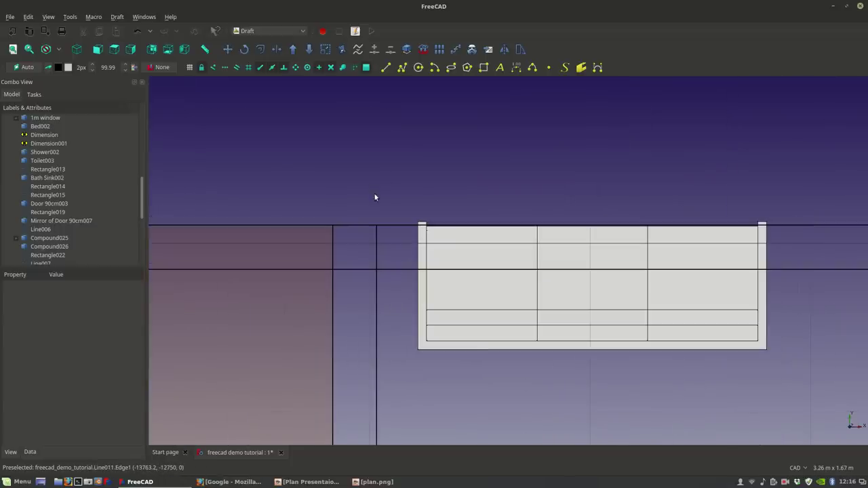
{"action": "scroll", "coordinate": [367, 200], "scroll_direction": "down", "scroll_amount": 2}
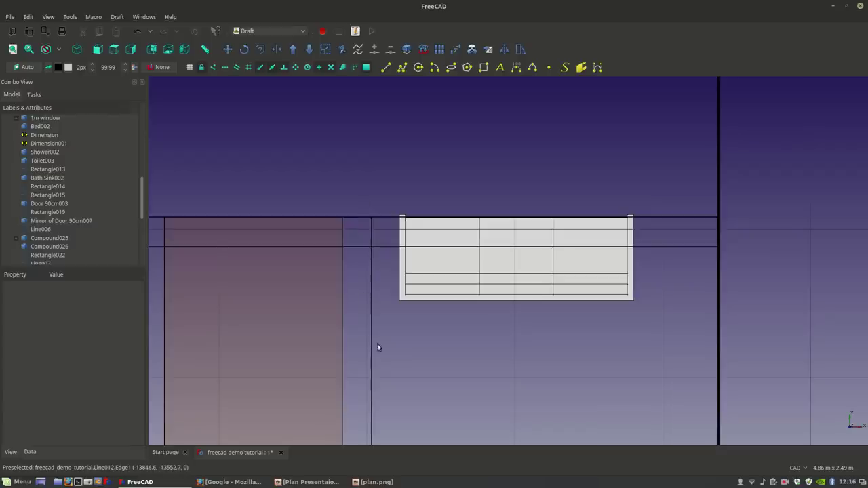
Step: Draw a line from the counter's bottom-left corner to the right-hand wall
{"action": "left_click", "coordinate": [386, 67]}
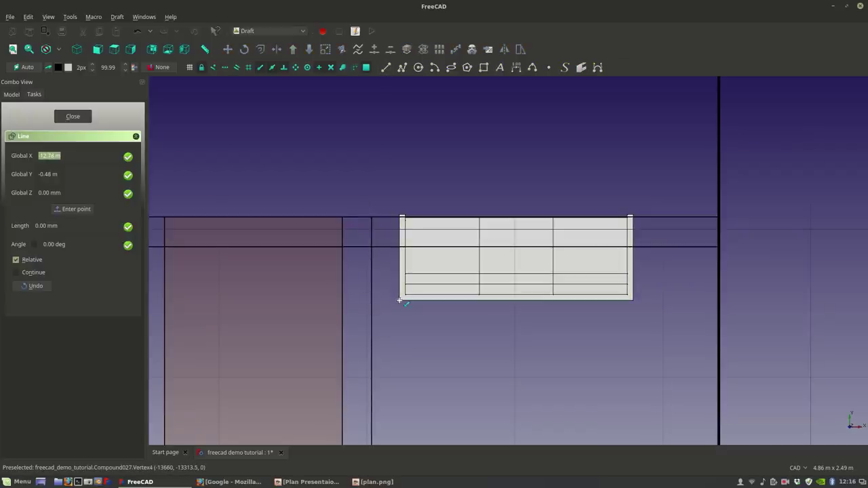
{"action": "left_click", "coordinate": [399, 301]}
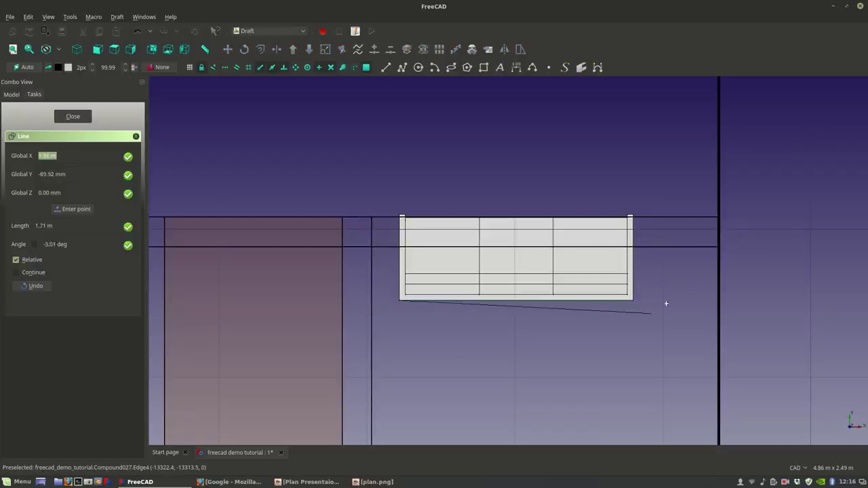
{"action": "left_click", "coordinate": [718, 300]}
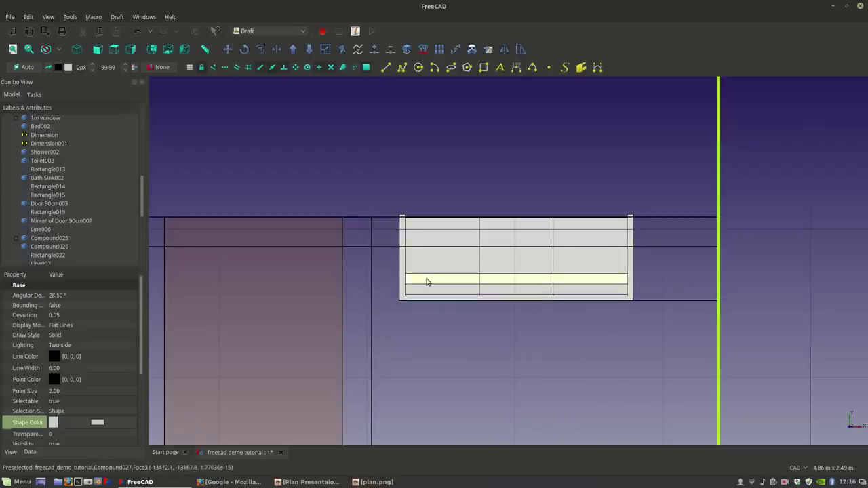
{"action": "left_click", "coordinate": [668, 300]}
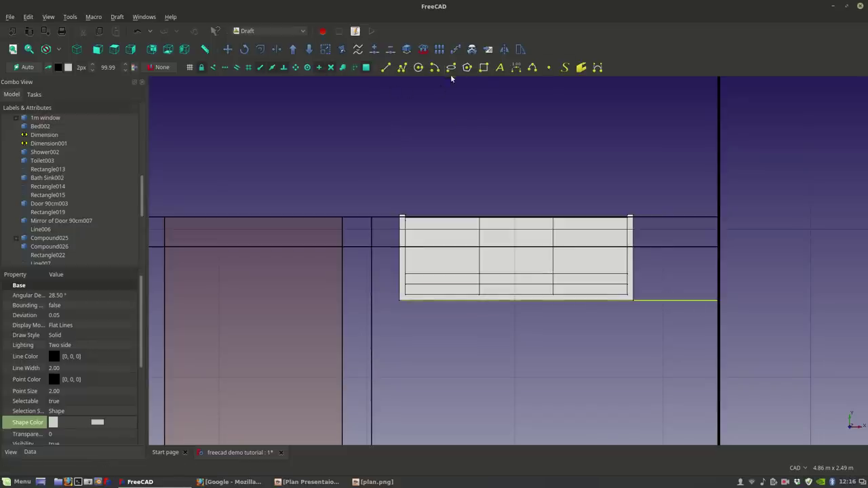
Step: Draw a filled rectangular strip from the counter corner toward the wall
{"action": "left_click", "coordinate": [483, 67]}
{"action": "left_click", "coordinate": [401, 301]}
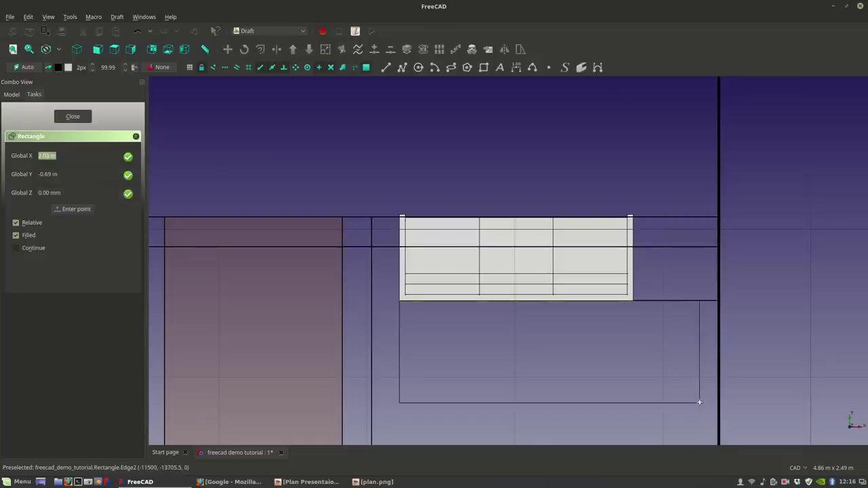
{"action": "scroll", "coordinate": [646, 350], "scroll_direction": "down", "scroll_amount": 2}
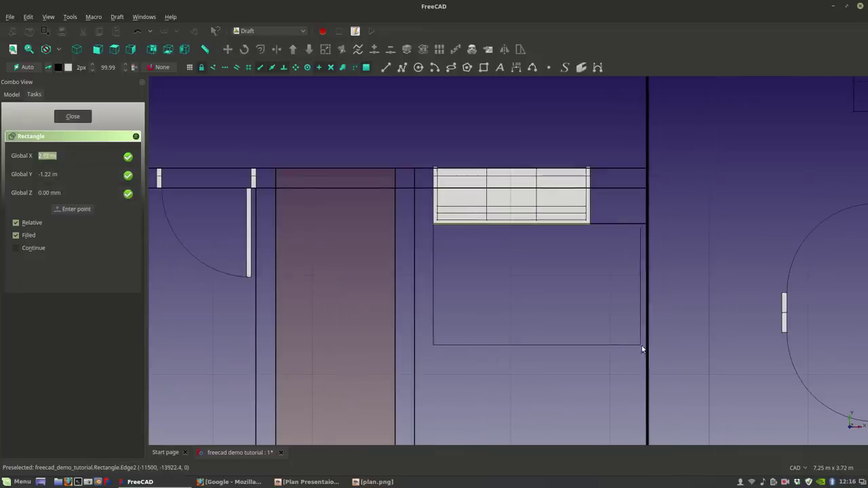
{"action": "scroll", "coordinate": [645, 357], "scroll_direction": "down", "scroll_amount": 3}
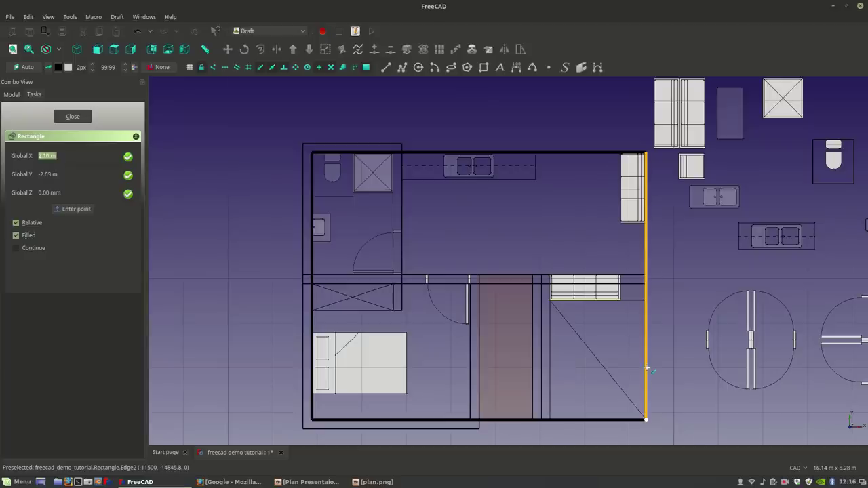
{"action": "scroll", "coordinate": [649, 332], "scroll_direction": "up", "scroll_amount": 3}
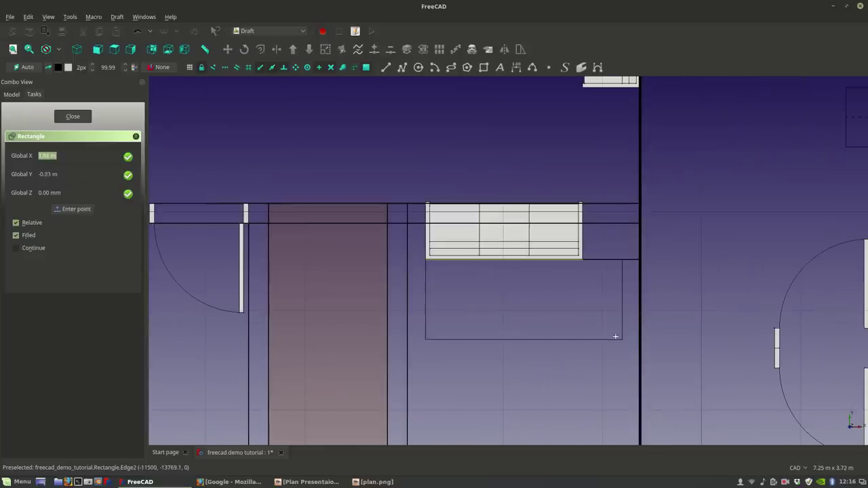
{"action": "left_click", "coordinate": [619, 275]}
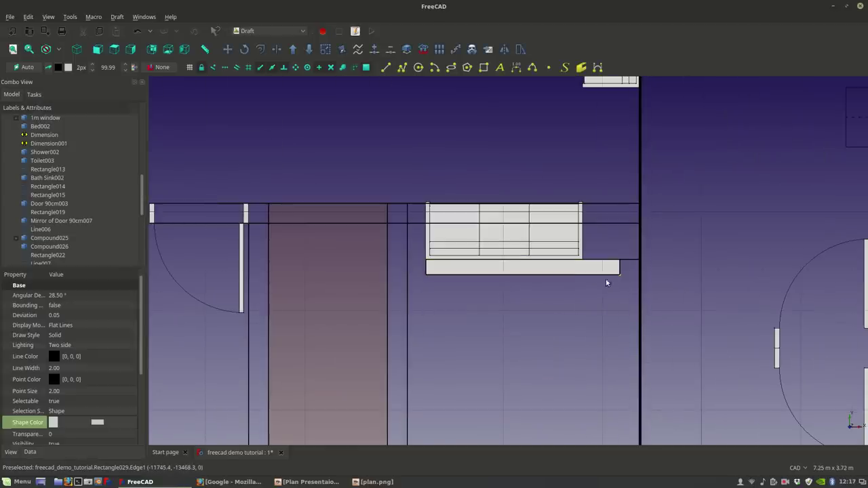
Step: Set the strip's Height to 0.20 m
{"action": "left_click", "coordinate": [30, 452]}
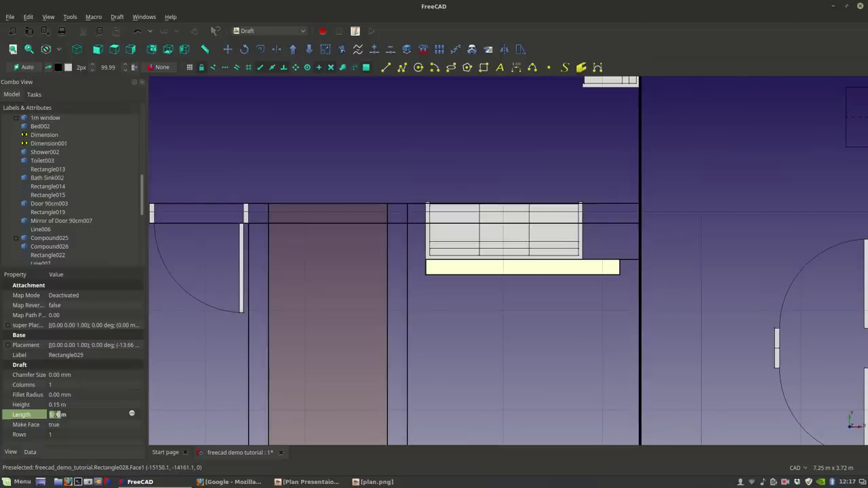
{"action": "left_click", "coordinate": [58, 405]}
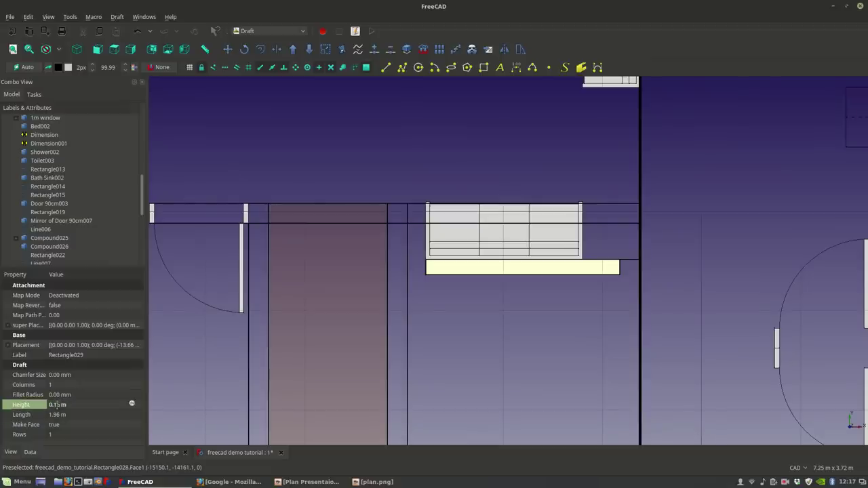
{"action": "type", "text": "0.20"}
{"action": "key", "text": "Return"}
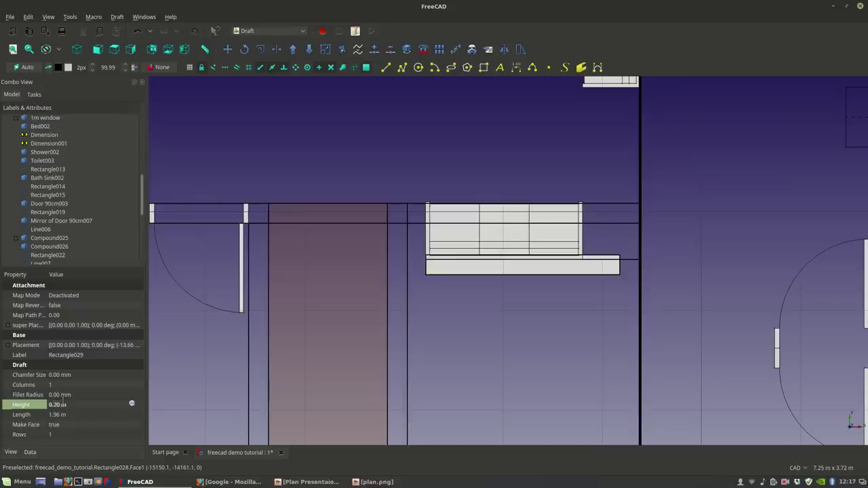
Step: Move the strip up so it sits flush against the counter
{"action": "left_click", "coordinate": [566, 269]}
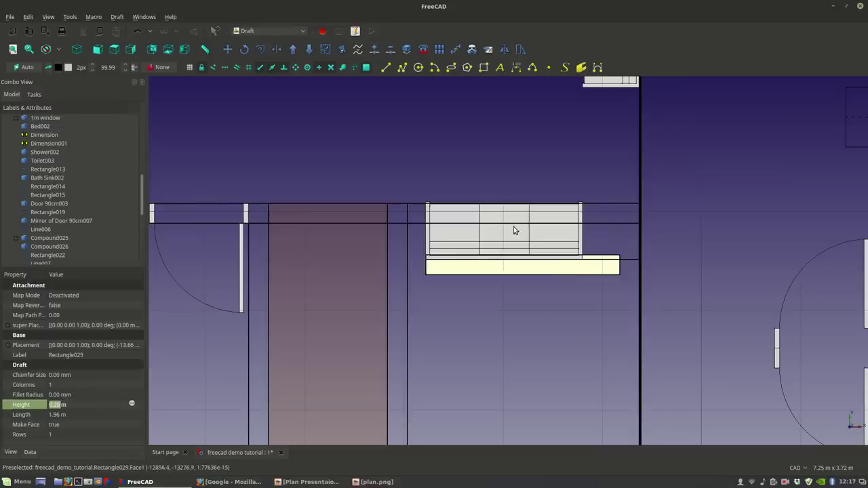
{"action": "left_click", "coordinate": [228, 51]}
{"action": "scroll", "coordinate": [610, 258], "scroll_direction": "up", "scroll_amount": 2}
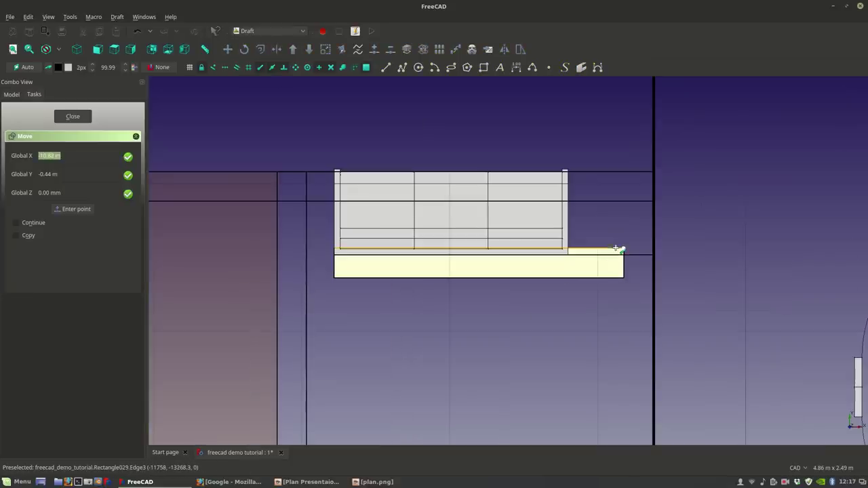
{"action": "left_click", "coordinate": [615, 251]}
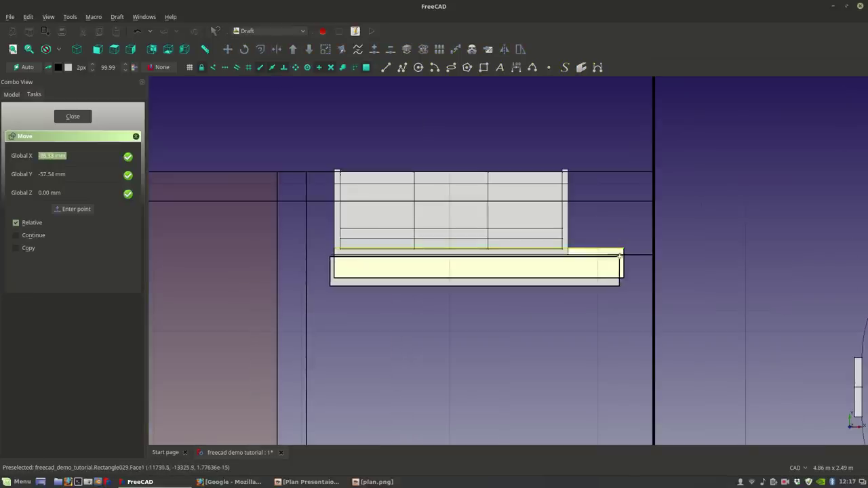
{"action": "left_click", "coordinate": [629, 253]}
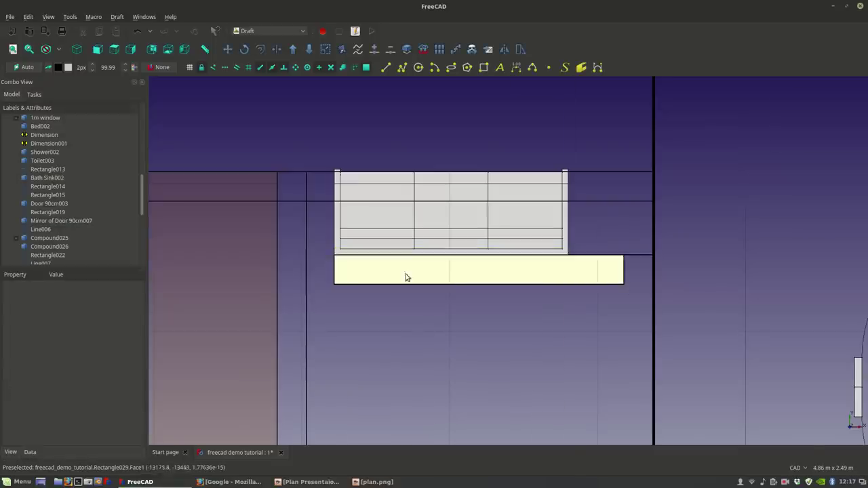
{"action": "scroll", "coordinate": [484, 314], "scroll_direction": "down", "scroll_amount": 2}
{"action": "left_click", "coordinate": [570, 302]}
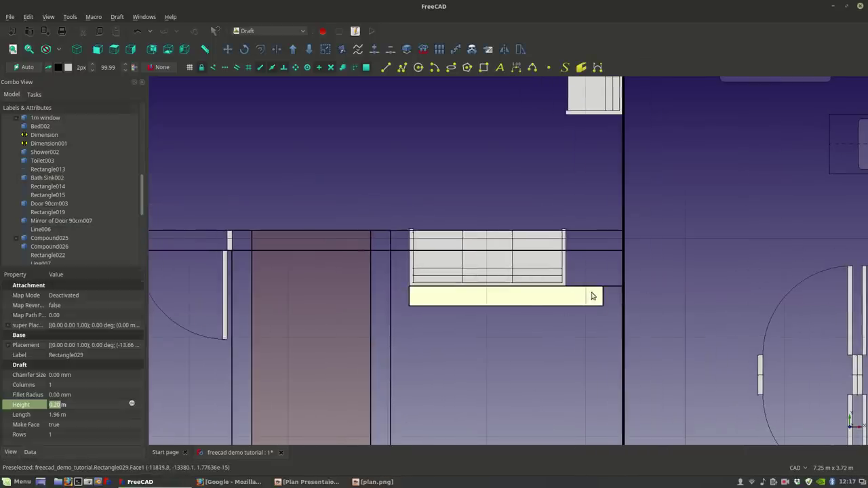
{"action": "scroll", "coordinate": [432, 305], "scroll_direction": "up", "scroll_amount": 2}
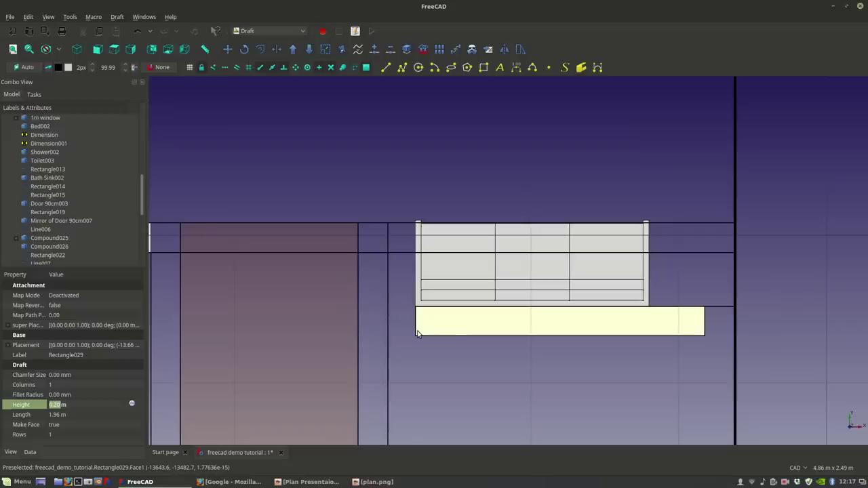
{"action": "left_click", "coordinate": [446, 330]}
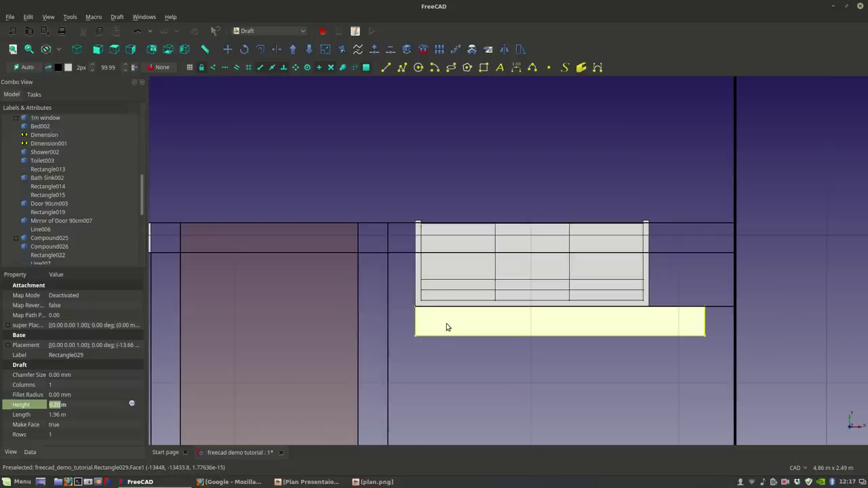
Step: Draw a 2.16 m × 0.56 m rectangle around the gridded block
{"action": "left_click", "coordinate": [483, 68]}
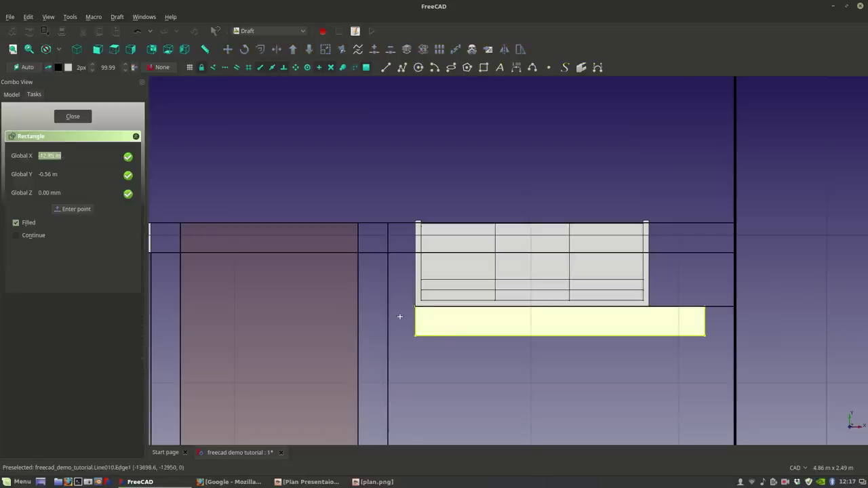
{"action": "left_click", "coordinate": [417, 306]}
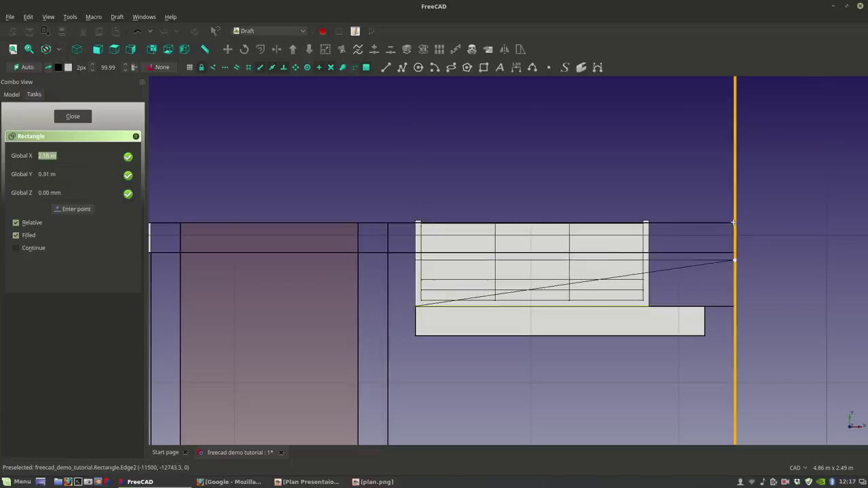
{"action": "scroll", "coordinate": [724, 223], "scroll_direction": "up", "scroll_amount": 6}
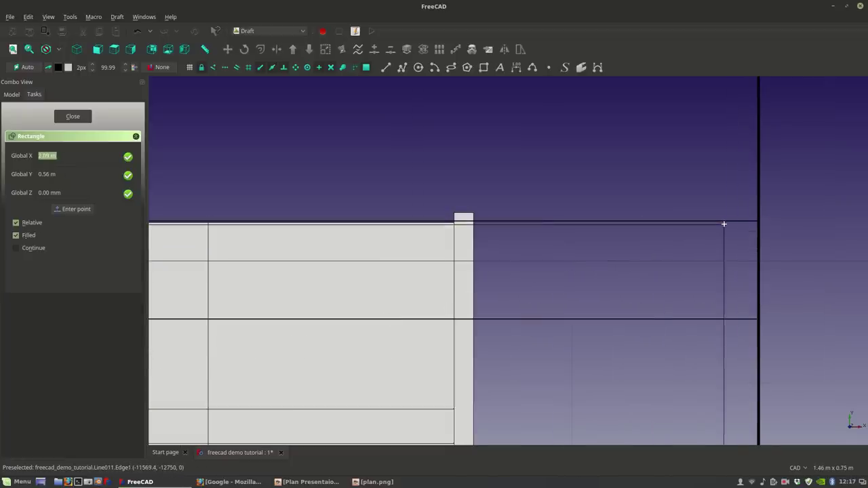
{"action": "scroll", "coordinate": [724, 223], "scroll_direction": "down", "scroll_amount": 4}
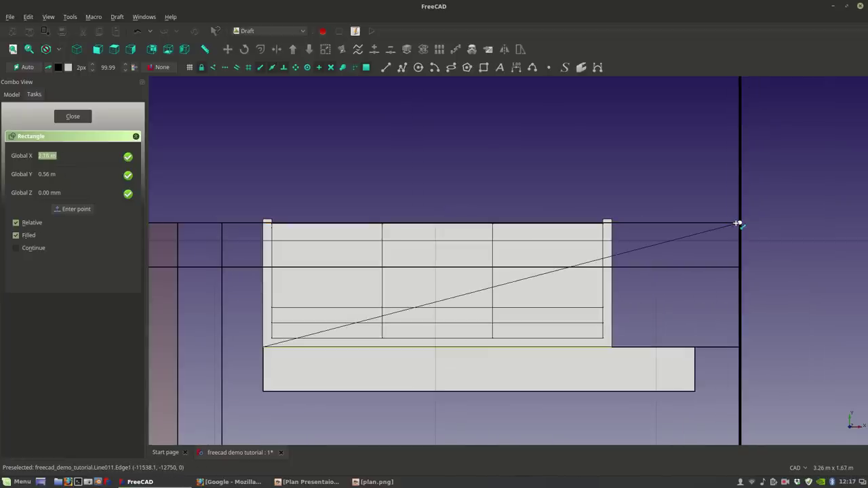
{"action": "left_click", "coordinate": [738, 223]}
Step: Delete the lower strip Rectangle029 and set Rectangle030's Make Face to false
{"action": "left_click", "coordinate": [678, 357]}
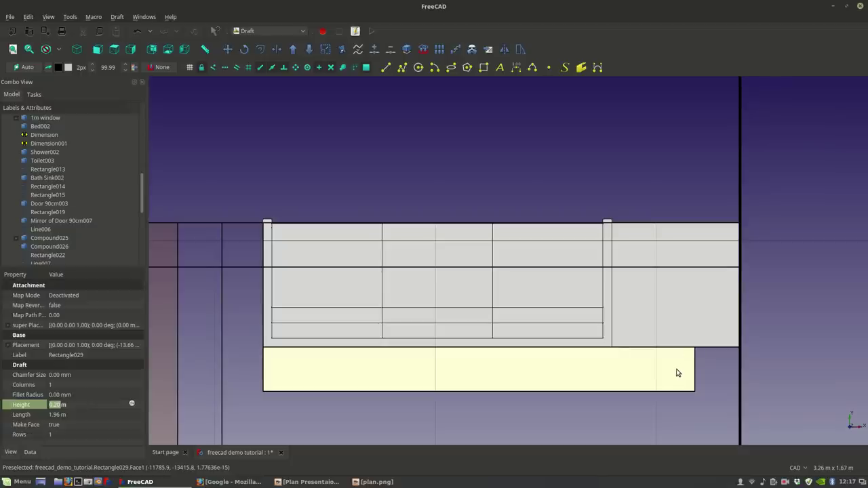
{"action": "key", "text": "Delete"}
{"action": "left_click", "coordinate": [671, 342]}
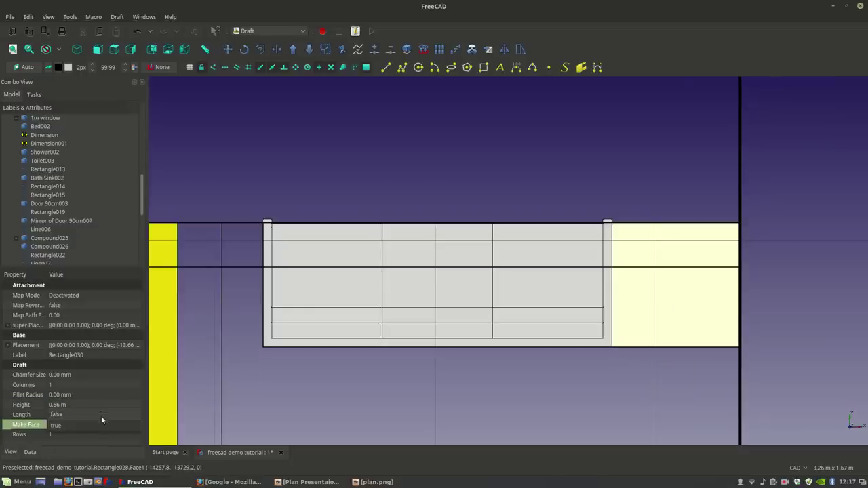
{"action": "left_click", "coordinate": [628, 354]}
{"action": "left_click", "coordinate": [641, 348]}
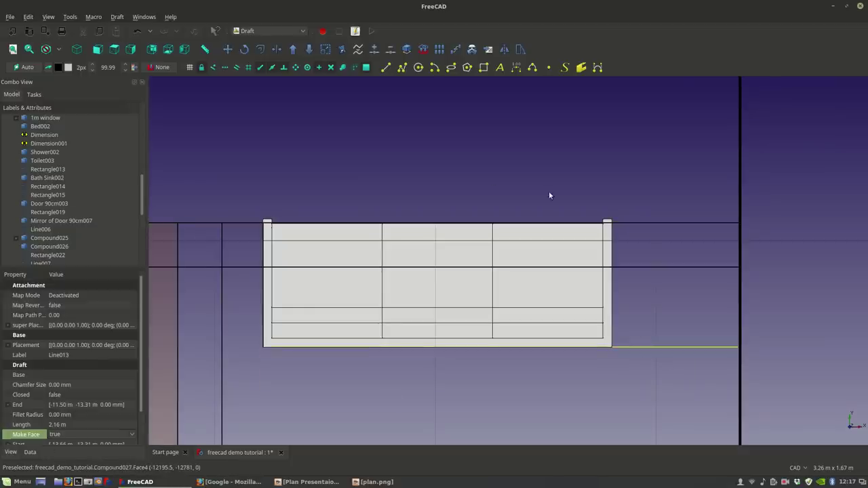
Step: Offset Rectangle030 outward by 0.2m as a copy, giving a 2.56 m × 0.96 m outline
{"action": "left_click", "coordinate": [261, 50]}
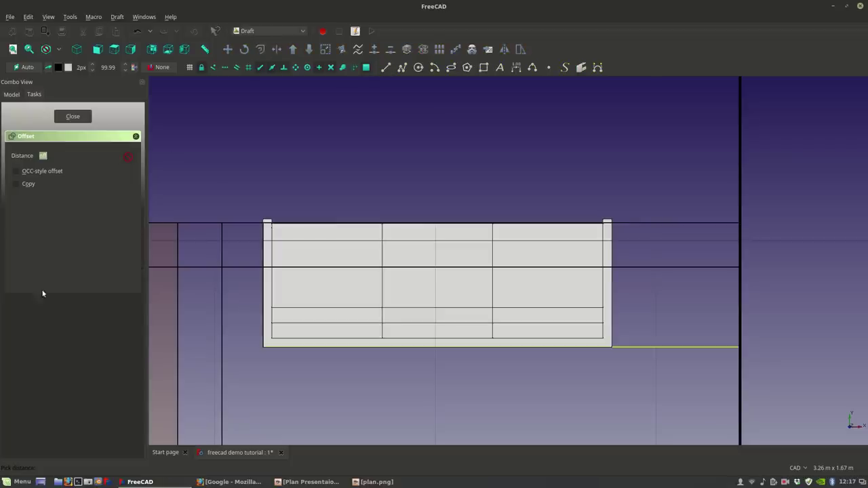
{"action": "left_click", "coordinate": [596, 379]}
{"action": "left_click", "coordinate": [693, 223]}
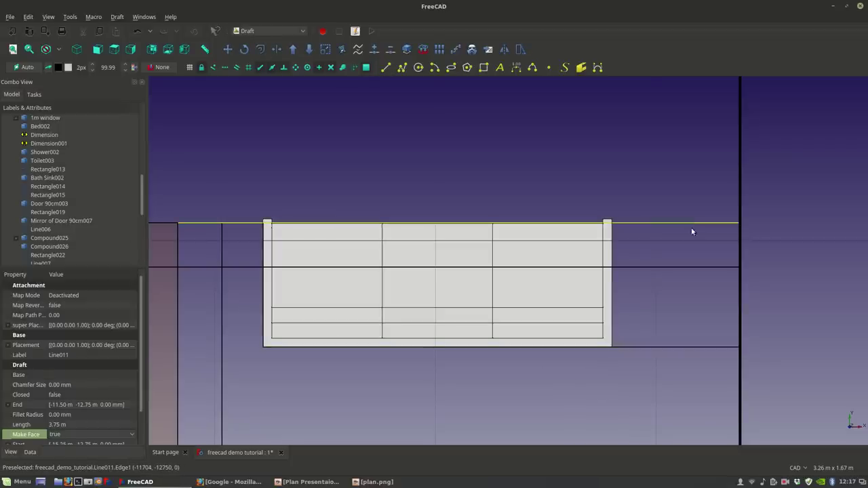
{"action": "left_click", "coordinate": [637, 348]}
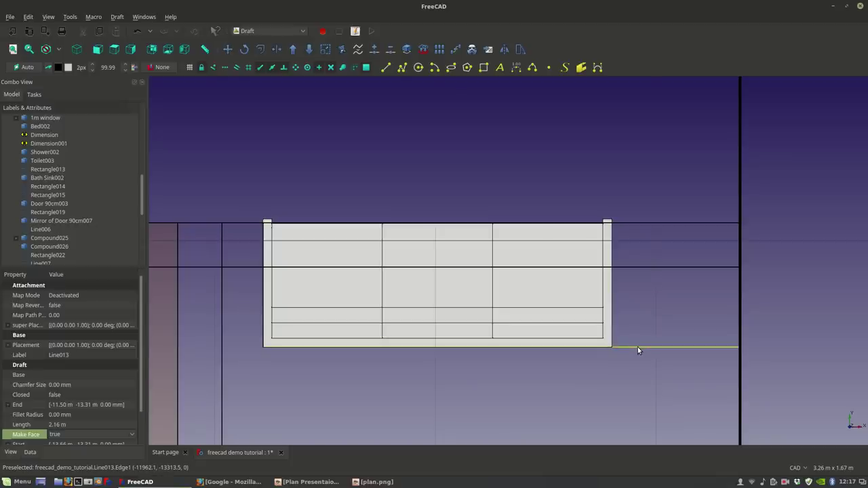
{"action": "left_click", "coordinate": [637, 348]}
{"action": "left_click", "coordinate": [639, 347]}
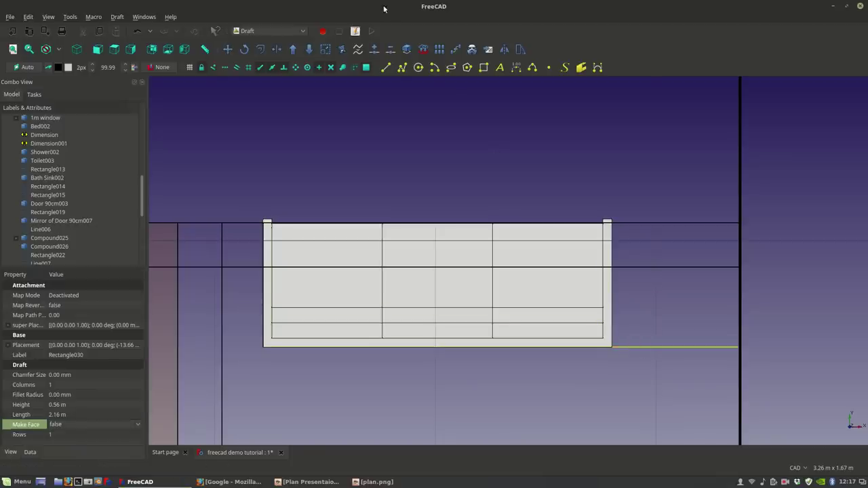
{"action": "left_click", "coordinate": [260, 49]}
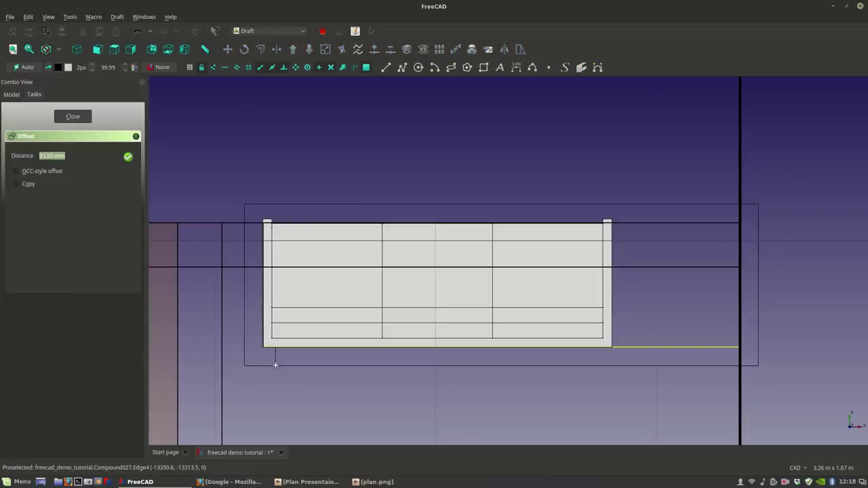
{"action": "key", "text": "c"}
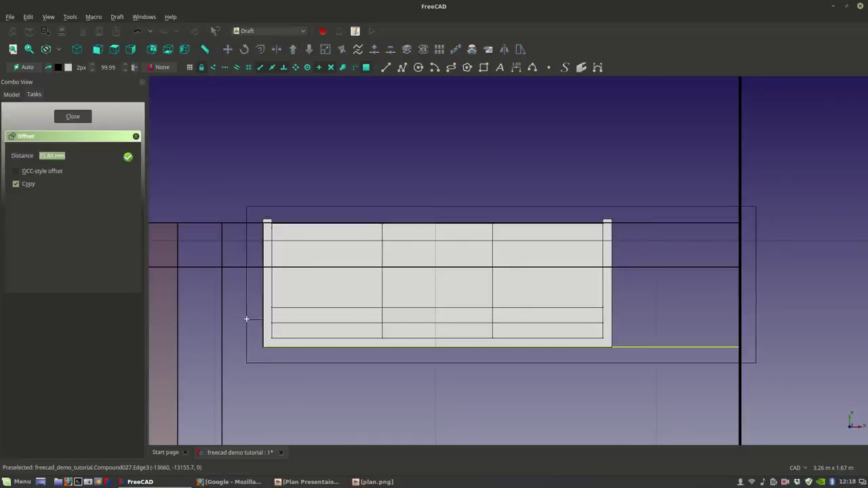
{"action": "type", "text": "0.2"}
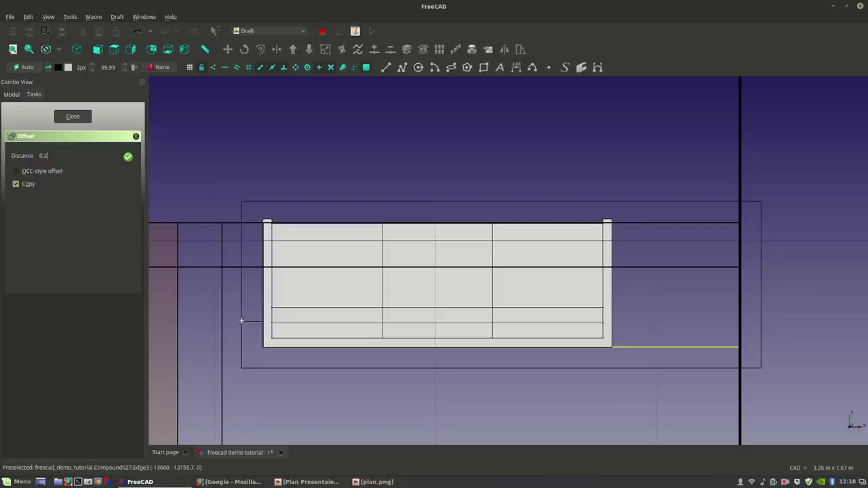
{"action": "type", "text": "m"}
{"action": "key", "text": "Return"}
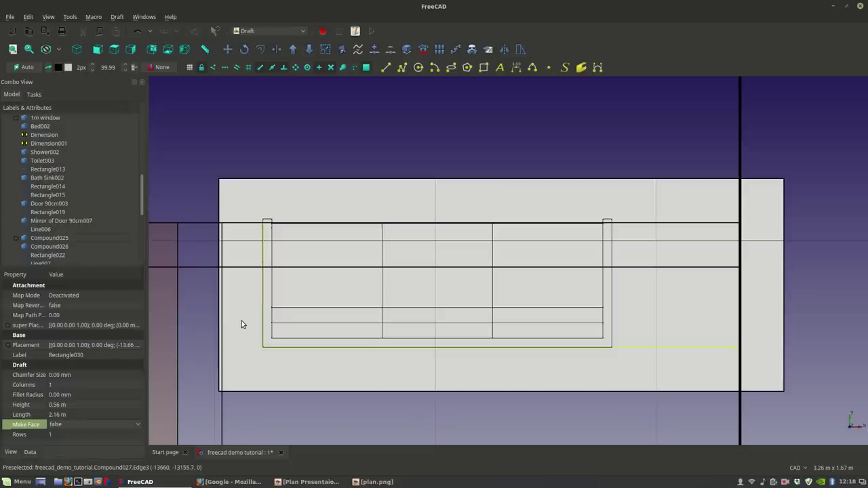
{"action": "scroll", "coordinate": [516, 381], "scroll_direction": "down", "scroll_amount": 3}
{"action": "scroll", "coordinate": [506, 386], "scroll_direction": "down", "scroll_amount": 4}
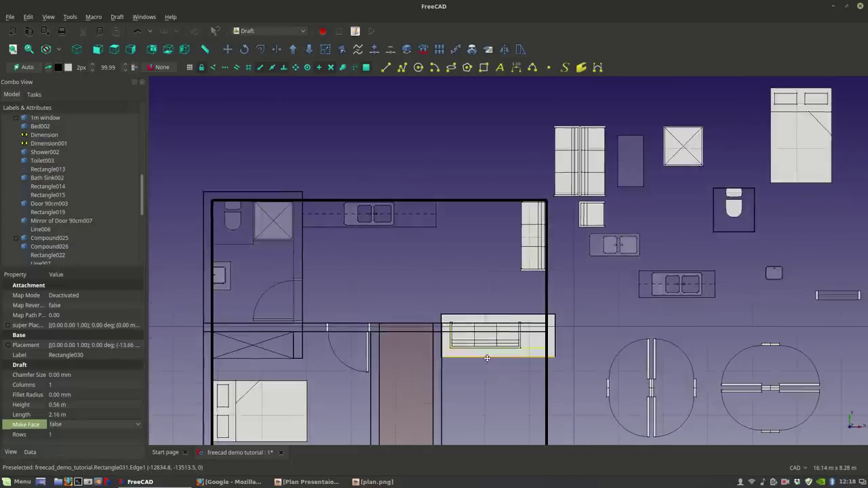
{"action": "scroll", "coordinate": [455, 366], "scroll_direction": "up", "scroll_amount": 2}
{"action": "left_click", "coordinate": [459, 357]}
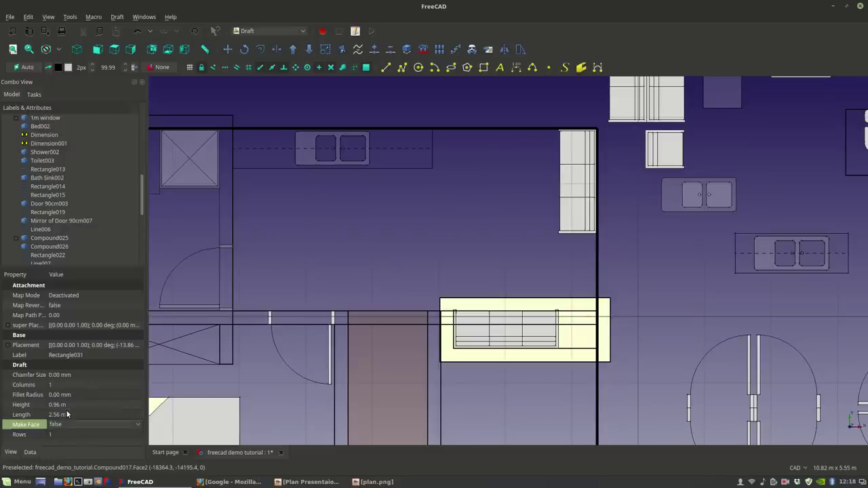
{"action": "left_click", "coordinate": [337, 390]}
{"action": "scroll", "coordinate": [464, 363], "scroll_direction": "up", "scroll_amount": 5}
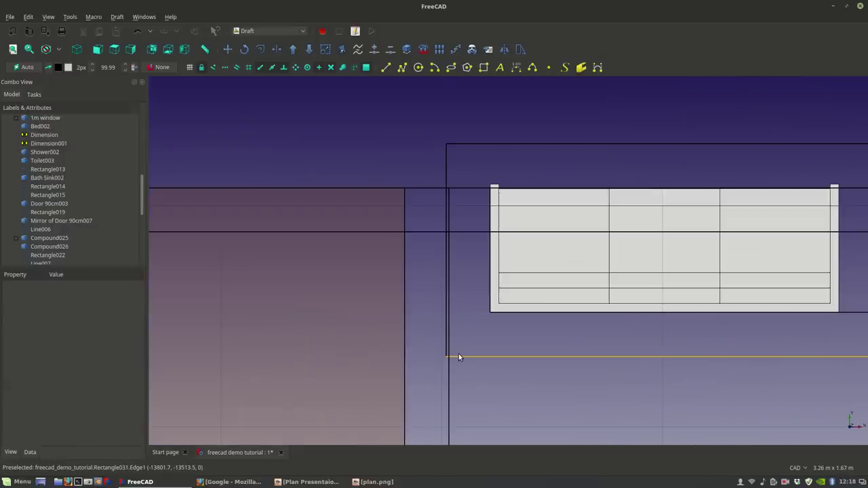
{"action": "scroll", "coordinate": [459, 365], "scroll_direction": "down", "scroll_amount": 7}
{"action": "scroll", "coordinate": [366, 291], "scroll_direction": "up", "scroll_amount": 5}
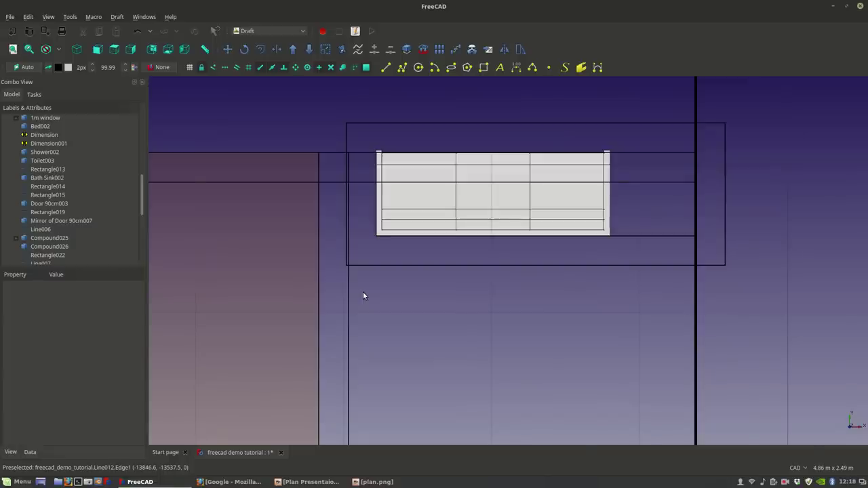
{"action": "scroll", "coordinate": [363, 295], "scroll_direction": "down", "scroll_amount": 2}
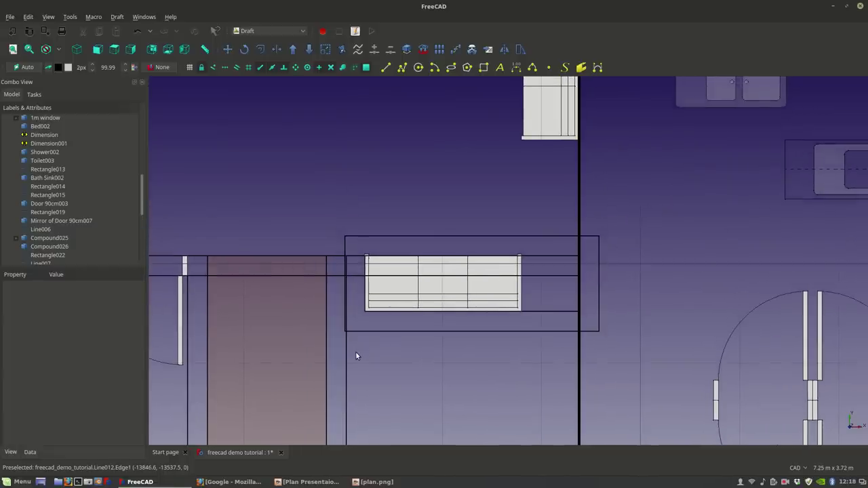
{"action": "scroll", "coordinate": [356, 357], "scroll_direction": "down", "scroll_amount": 2}
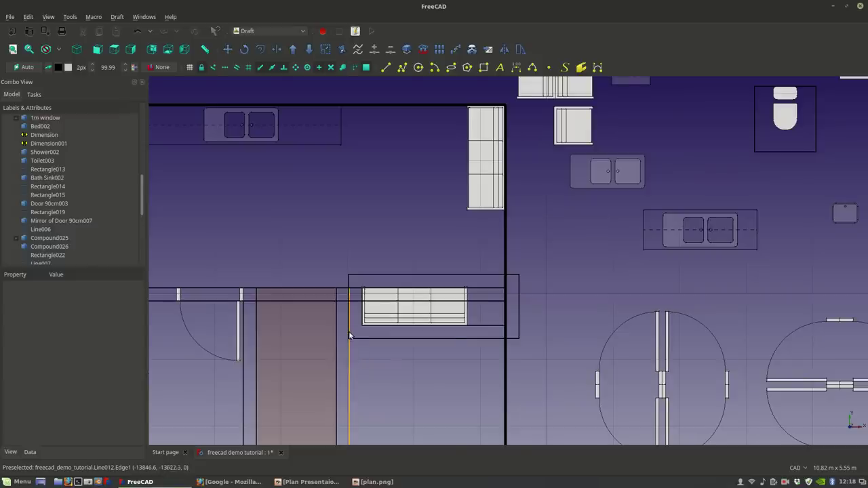
{"action": "scroll", "coordinate": [379, 319], "scroll_direction": "down", "scroll_amount": 4}
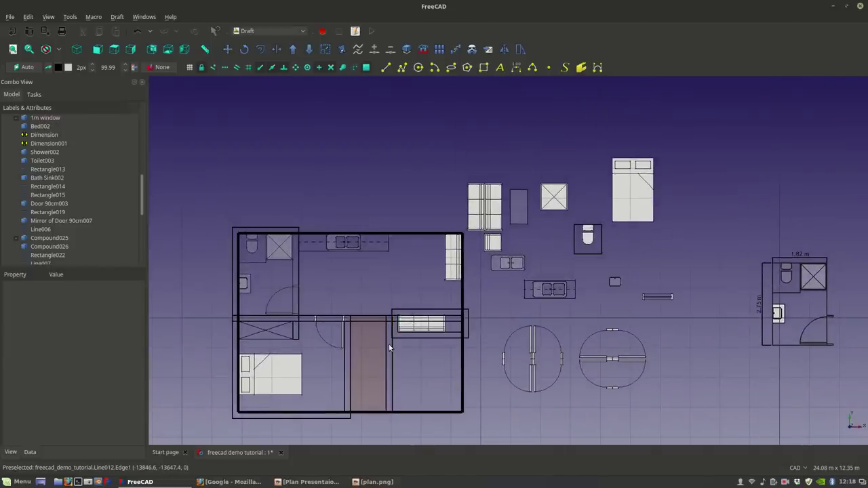
{"action": "scroll", "coordinate": [388, 344], "scroll_direction": "down", "scroll_amount": 2}
{"action": "scroll", "coordinate": [389, 345], "scroll_direction": "up", "scroll_amount": 1}
{"action": "scroll", "coordinate": [389, 345], "scroll_direction": "up", "scroll_amount": 1}
{"action": "scroll", "coordinate": [389, 344], "scroll_direction": "down", "scroll_amount": 2}
{"action": "scroll", "coordinate": [390, 352], "scroll_direction": "down", "scroll_amount": 1}
{"action": "scroll", "coordinate": [523, 273], "scroll_direction": "up", "scroll_amount": 2}
{"action": "middle_click_drag", "start_coordinate": [523, 273], "coordinate": [438, 354]}
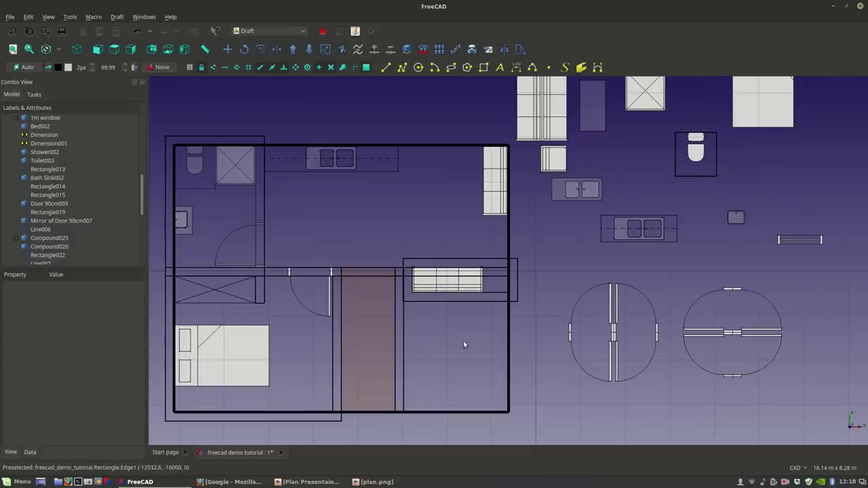
{"action": "scroll", "coordinate": [465, 346], "scroll_direction": "up", "scroll_amount": 3}
{"action": "middle_click_drag", "start_coordinate": [470, 298], "coordinate": [469, 330]}
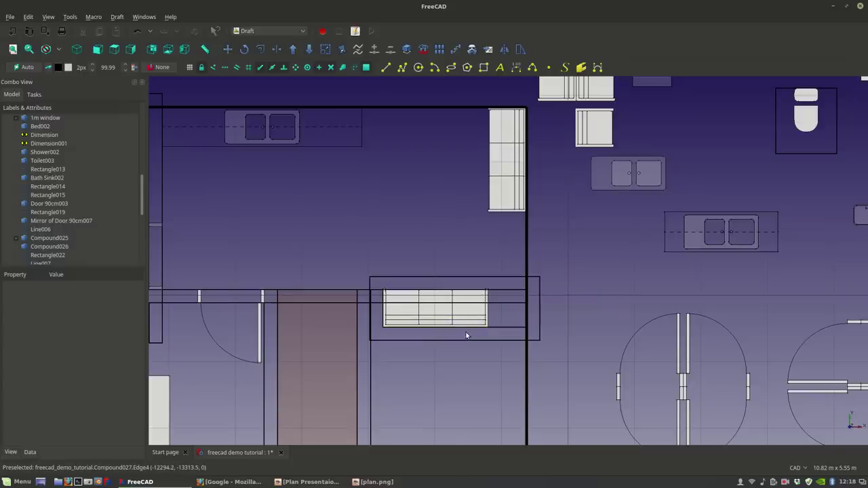
{"action": "middle_click_drag", "start_coordinate": [477, 319], "coordinate": [486, 302]}
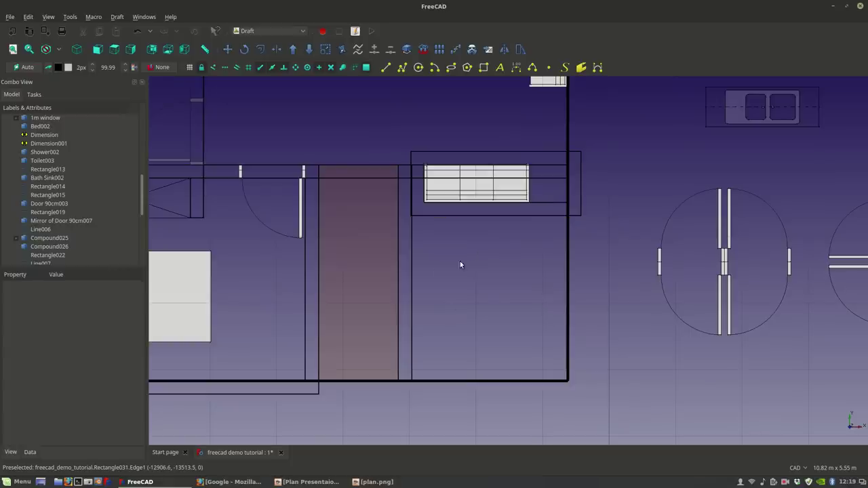
{"action": "middle_click_drag", "start_coordinate": [460, 265], "coordinate": [473, 337]}
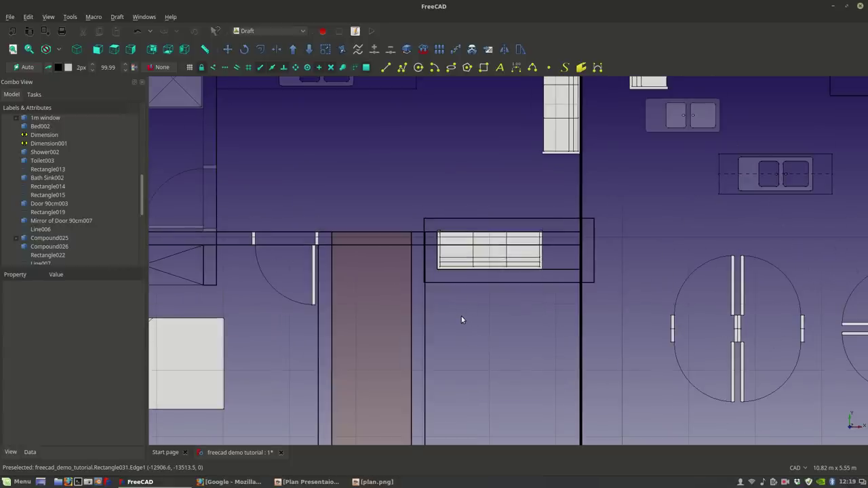
{"action": "middle_click_drag", "start_coordinate": [487, 302], "coordinate": [471, 310]}
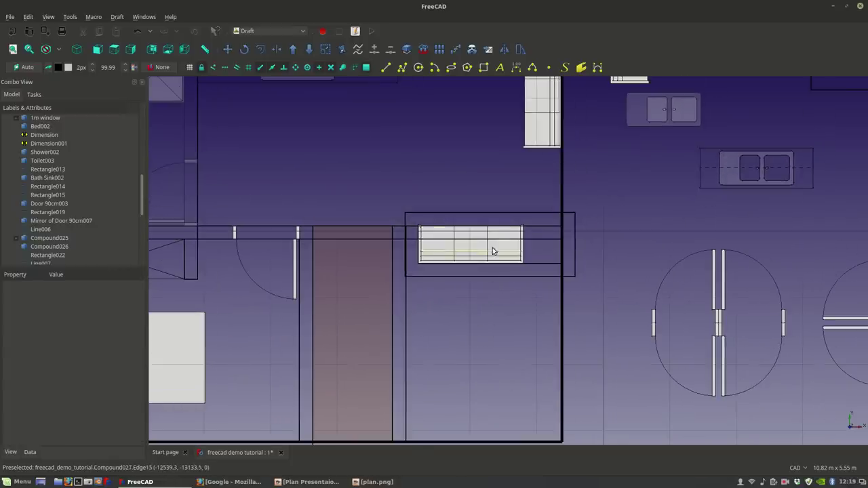
{"action": "middle_click_drag", "start_coordinate": [485, 265], "coordinate": [469, 353]}
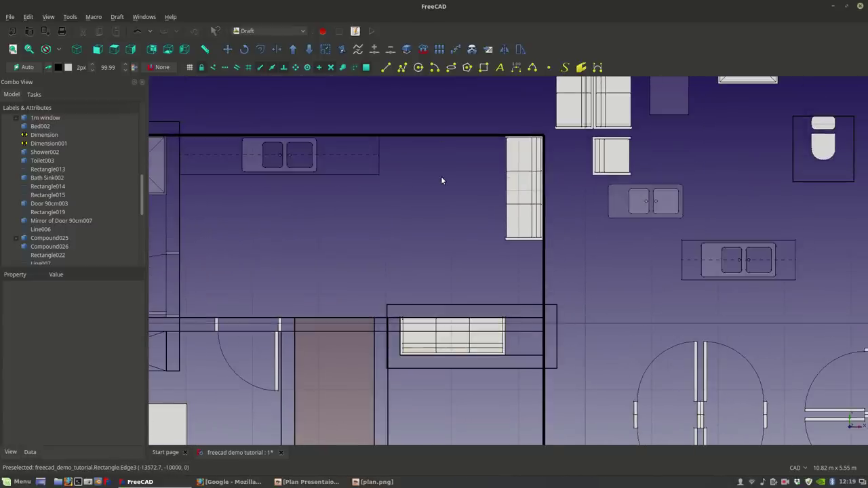
{"action": "scroll", "coordinate": [468, 183], "scroll_direction": "down", "scroll_amount": 2}
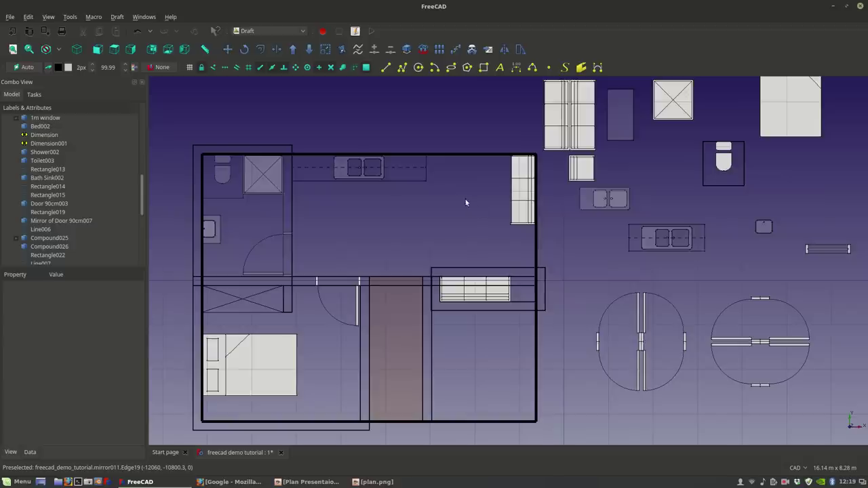
{"action": "scroll", "coordinate": [437, 191], "scroll_direction": "up", "scroll_amount": 2}
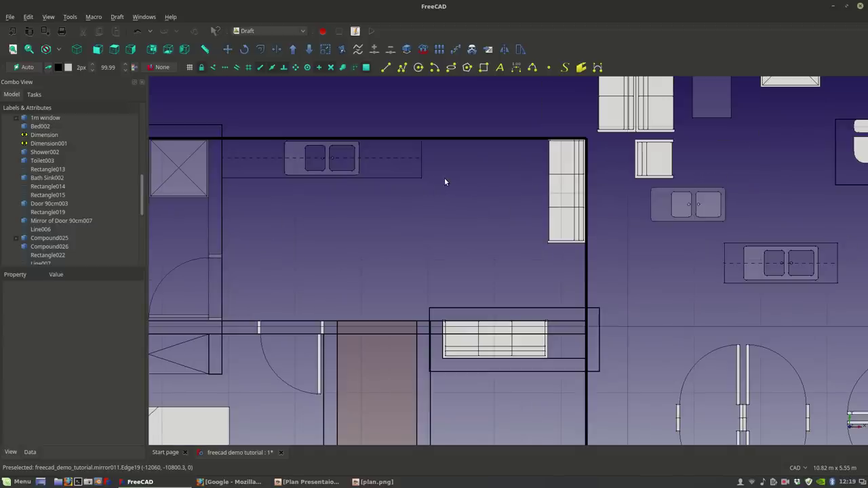
{"action": "scroll", "coordinate": [445, 178], "scroll_direction": "down", "scroll_amount": 2}
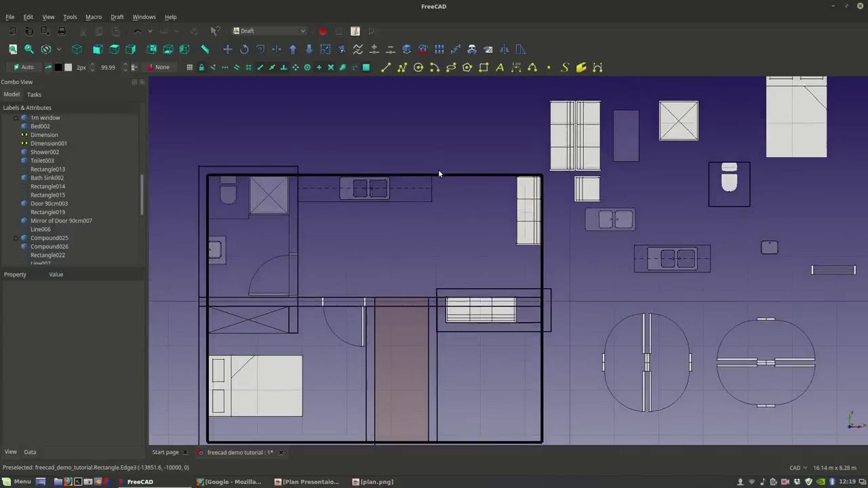
Step: Begin a rectangle at the top-right wall corner, then cancel it
{"action": "left_click", "coordinate": [483, 67]}
{"action": "scroll", "coordinate": [541, 177], "scroll_direction": "up", "scroll_amount": 5}
{"action": "left_click", "coordinate": [537, 177]}
{"action": "scroll", "coordinate": [519, 332], "scroll_direction": "down", "scroll_amount": 4}
{"action": "middle_click_drag", "start_coordinate": [529, 368], "coordinate": [464, 240]}
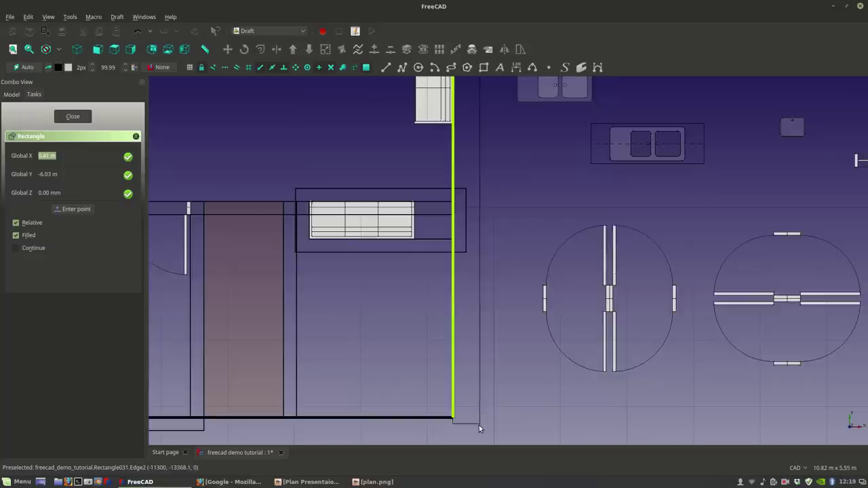
{"action": "scroll", "coordinate": [479, 421], "scroll_direction": "down", "scroll_amount": 5}
{"action": "scroll", "coordinate": [463, 343], "scroll_direction": "up", "scroll_amount": 3}
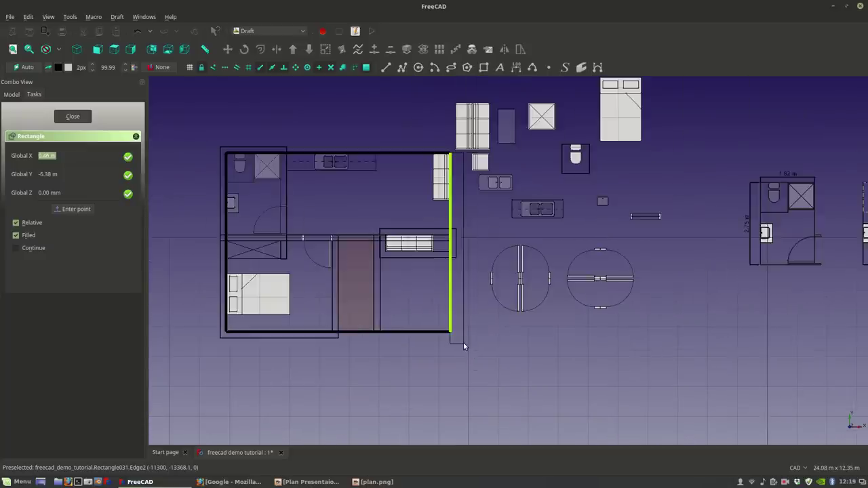
{"action": "scroll", "coordinate": [463, 342], "scroll_direction": "down", "scroll_amount": 3}
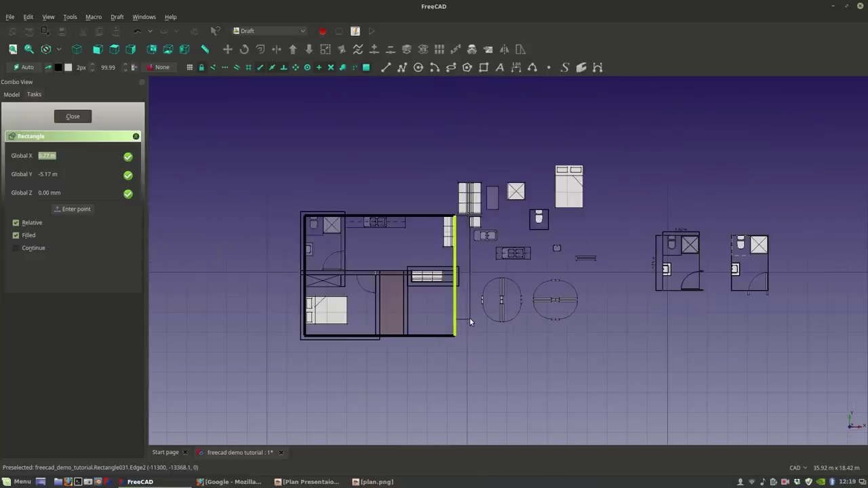
{"action": "key", "text": "Escape"}
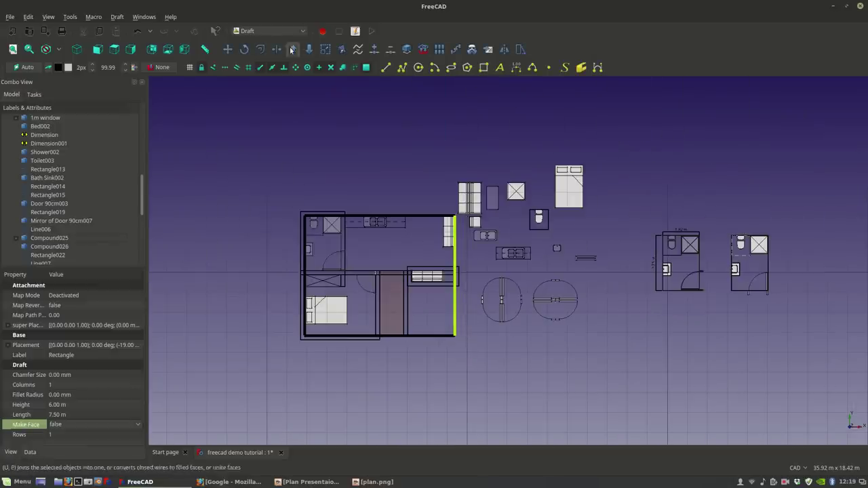
Step: Draw a filled 7.50 m-long rectangle from the plan's top-right corner to the left wall
{"action": "left_click", "coordinate": [484, 67]}
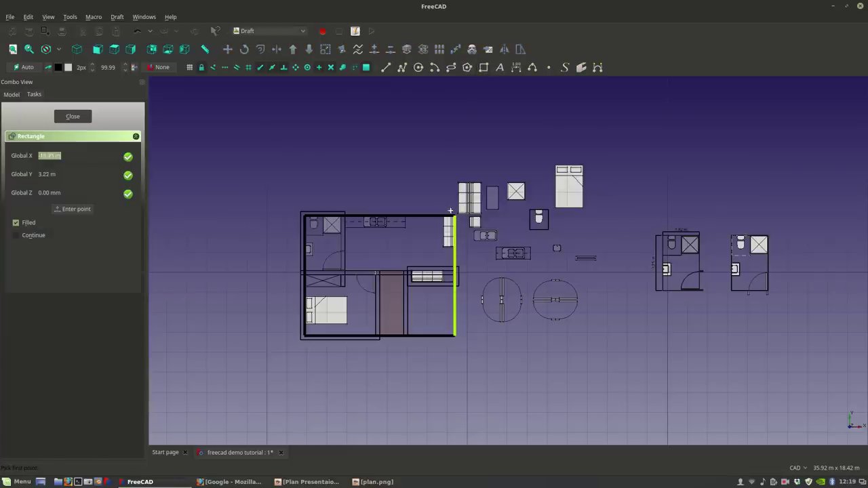
{"action": "left_click", "coordinate": [455, 217]}
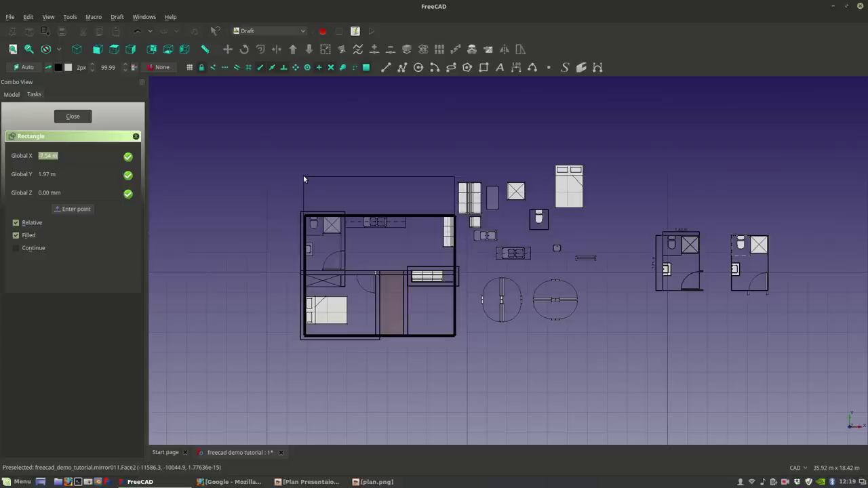
{"action": "scroll", "coordinate": [299, 260], "scroll_direction": "up", "scroll_amount": 5}
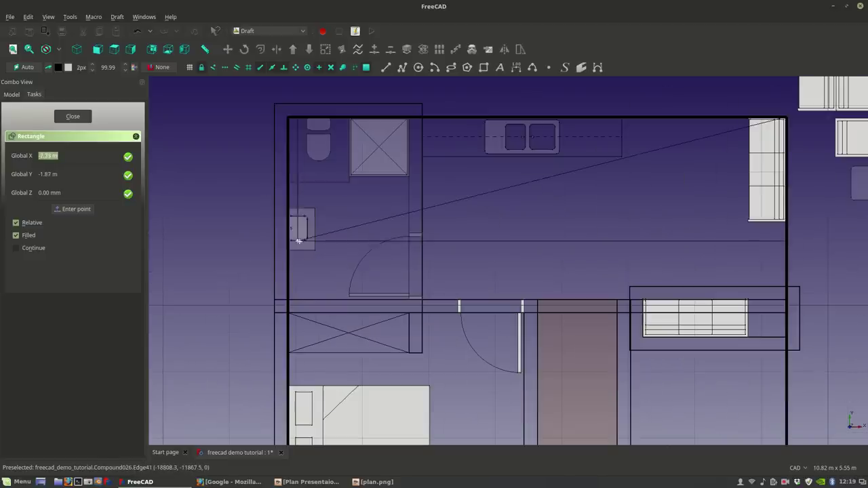
{"action": "left_click", "coordinate": [289, 202]}
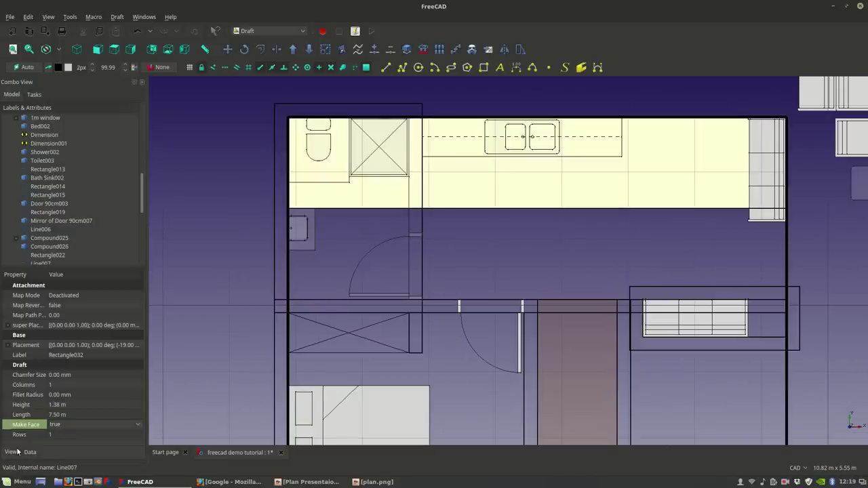
Step: Change the top rectangle's Height to 1.50 m, making it 7.50 m × 1.50 m
{"action": "left_click", "coordinate": [55, 409]}
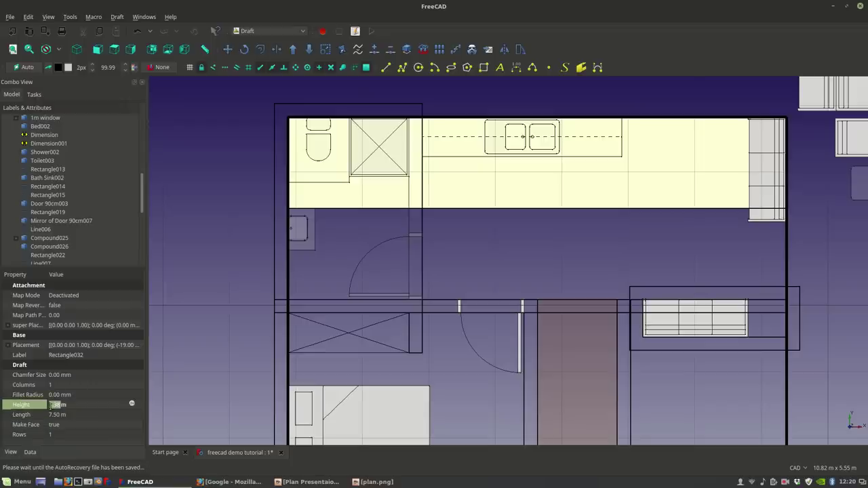
{"action": "type", "text": "3"}
{"action": "scroll", "coordinate": [514, 225], "scroll_direction": "down", "scroll_amount": 5}
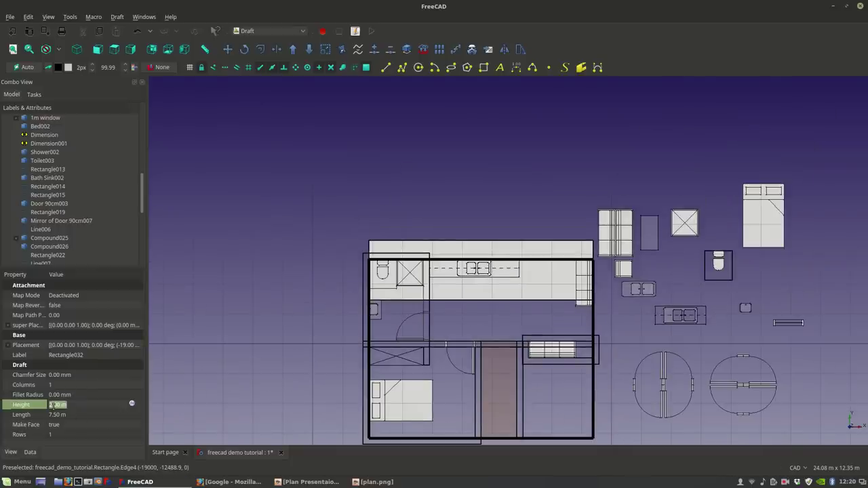
{"action": "type", "text": "0"}
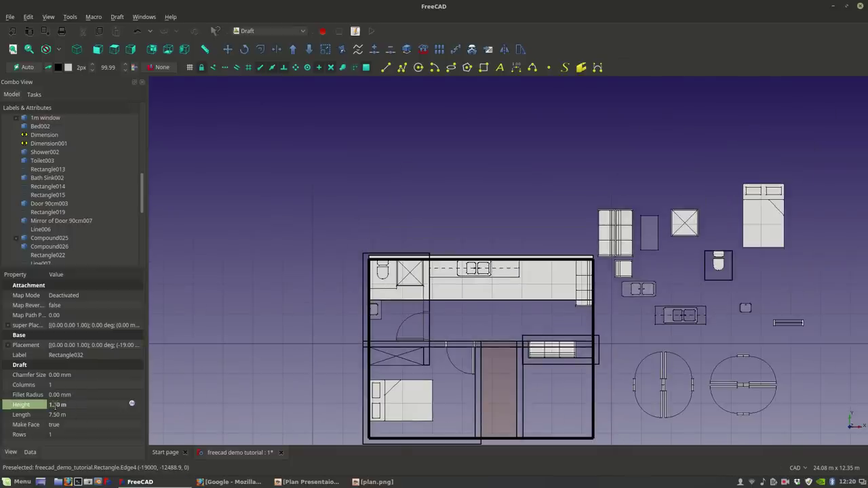
{"action": "left_click", "coordinate": [505, 308]}
{"action": "left_click", "coordinate": [505, 291]}
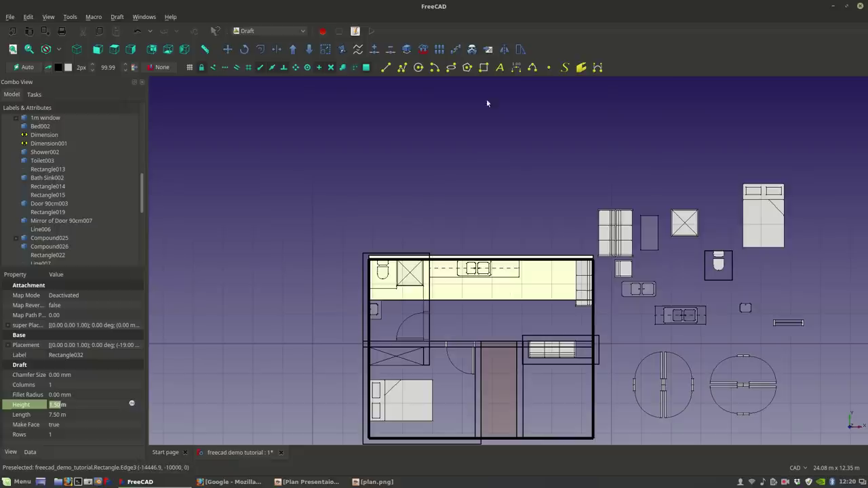
Step: Move the 7.50 m × 1.50 m filled strip straight up by 1.50 m, locked to Y
{"action": "left_click", "coordinate": [228, 49]}
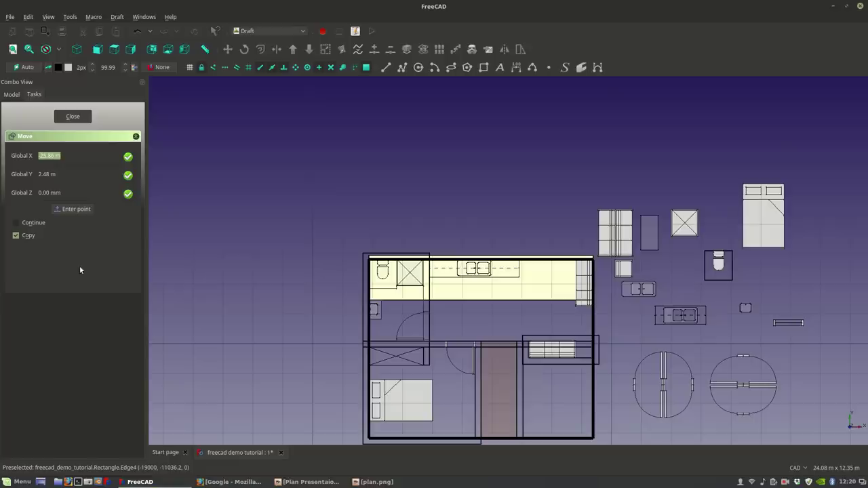
{"action": "left_click", "coordinate": [482, 300]}
{"action": "scroll", "coordinate": [464, 243], "scroll_direction": "up", "scroll_amount": 8}
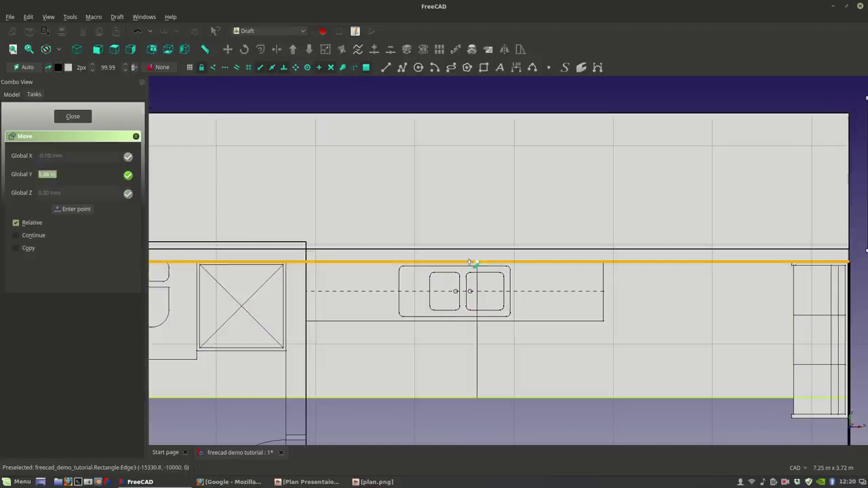
{"action": "key", "text": "y"}
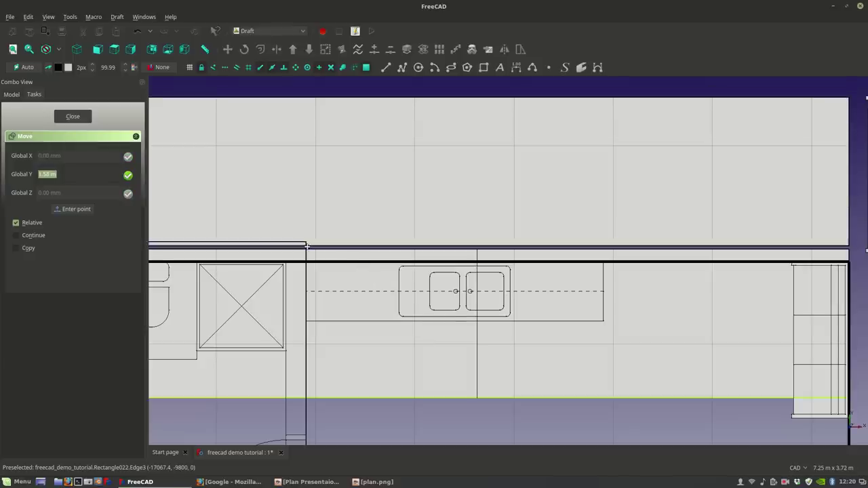
{"action": "scroll", "coordinate": [303, 243], "scroll_direction": "up", "scroll_amount": 4}
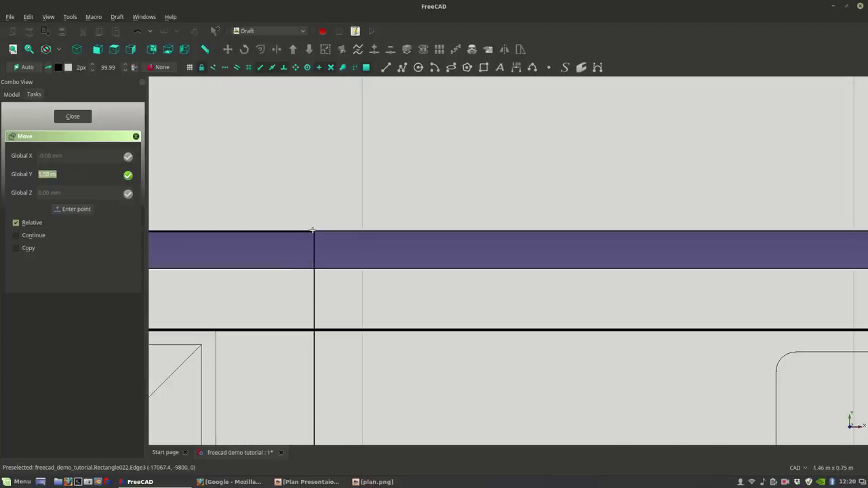
{"action": "scroll", "coordinate": [314, 232], "scroll_direction": "down", "scroll_amount": 2}
{"action": "left_click", "coordinate": [327, 194]}
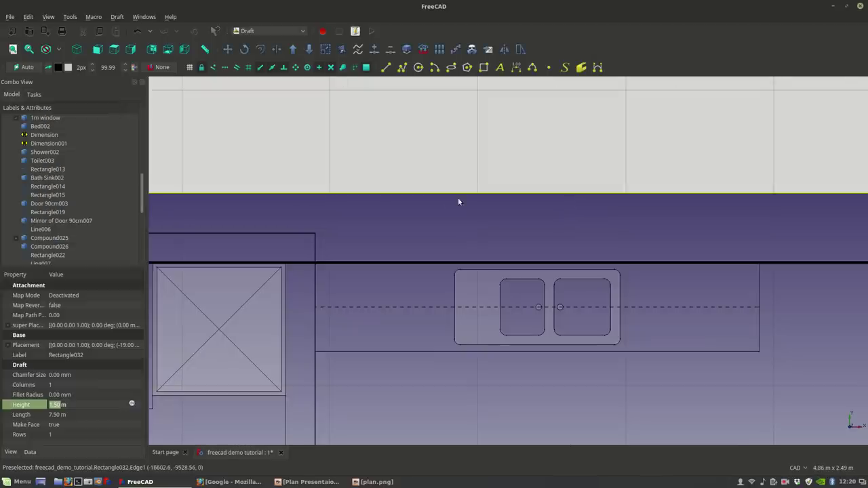
Step: Move the strip again so its bottom-left corner snaps onto the house's top edge
{"action": "left_click", "coordinate": [227, 49]}
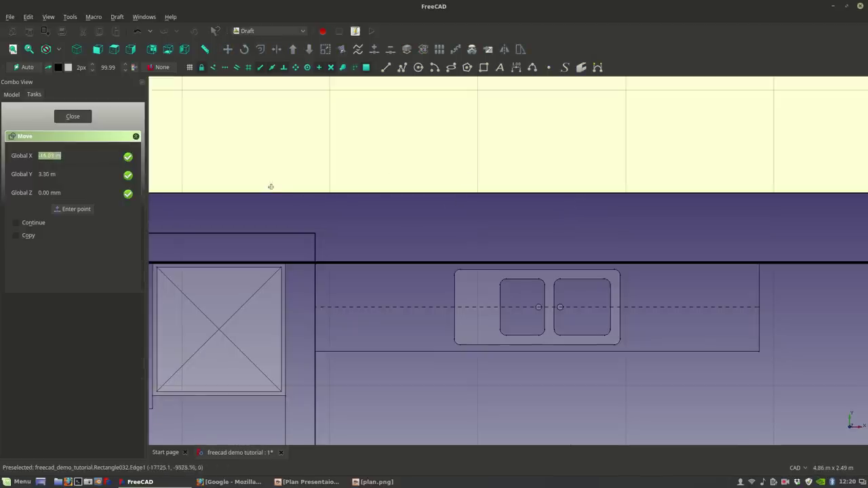
{"action": "scroll", "coordinate": [268, 194], "scroll_direction": "down", "scroll_amount": 2}
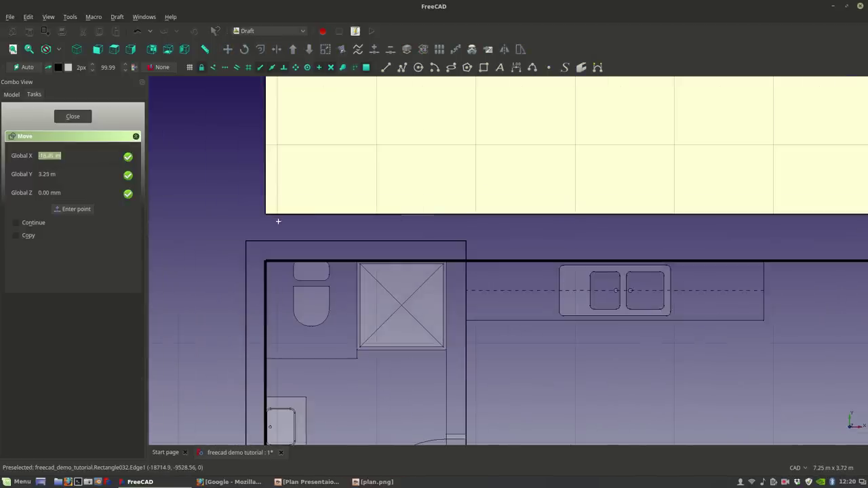
{"action": "left_click", "coordinate": [267, 213]}
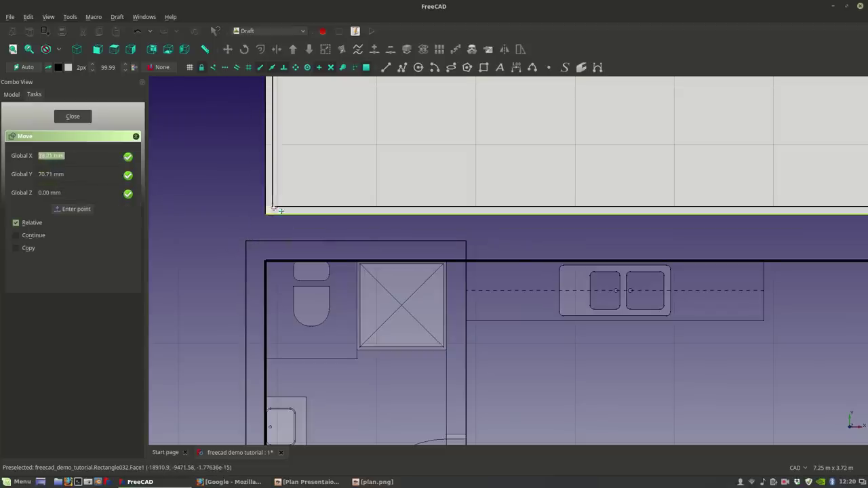
{"action": "left_click", "coordinate": [266, 244]}
Step: Copy the top filled strip with Draft Move so the copy sits below the house's bottom-left corner
{"action": "scroll", "coordinate": [267, 244], "scroll_direction": "down", "scroll_amount": 8}
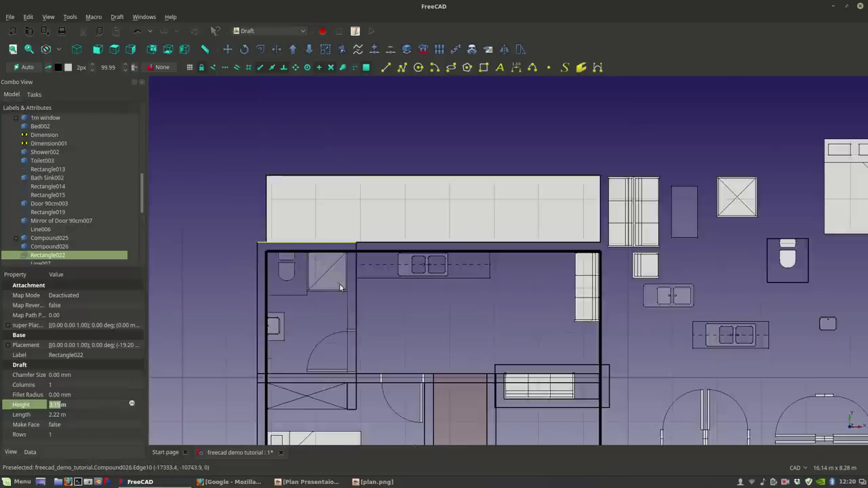
{"action": "left_click", "coordinate": [310, 188]}
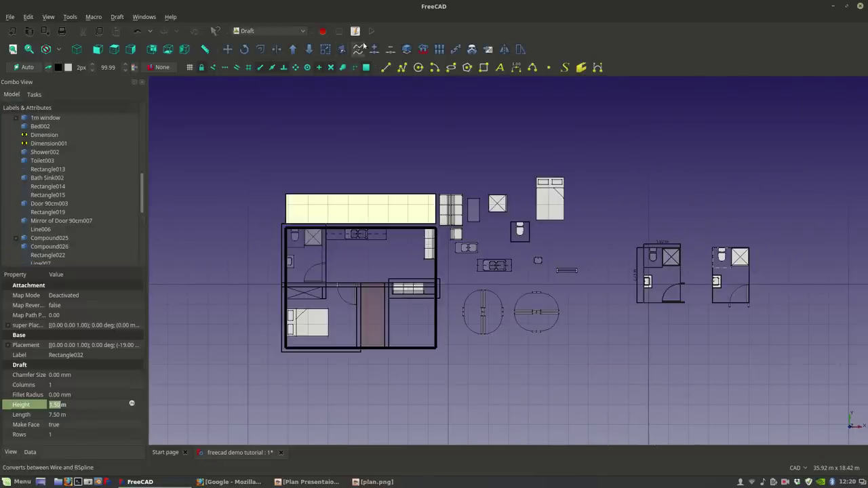
{"action": "left_click", "coordinate": [229, 49]}
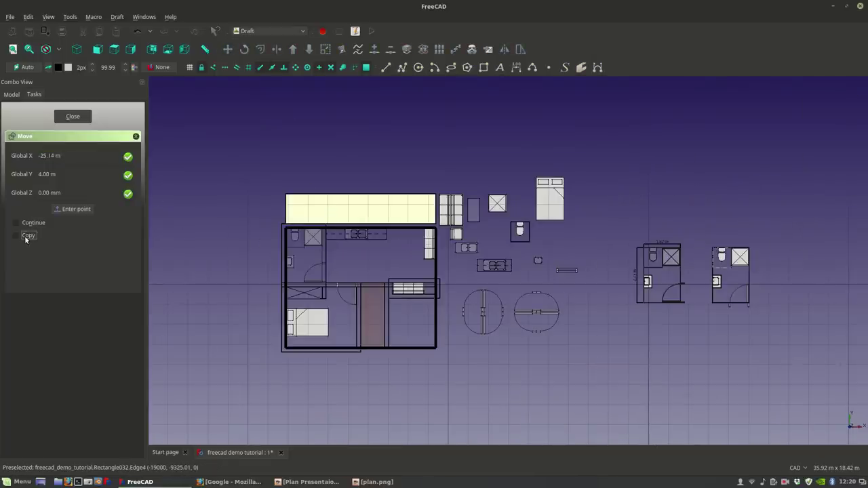
{"action": "left_click", "coordinate": [295, 195]}
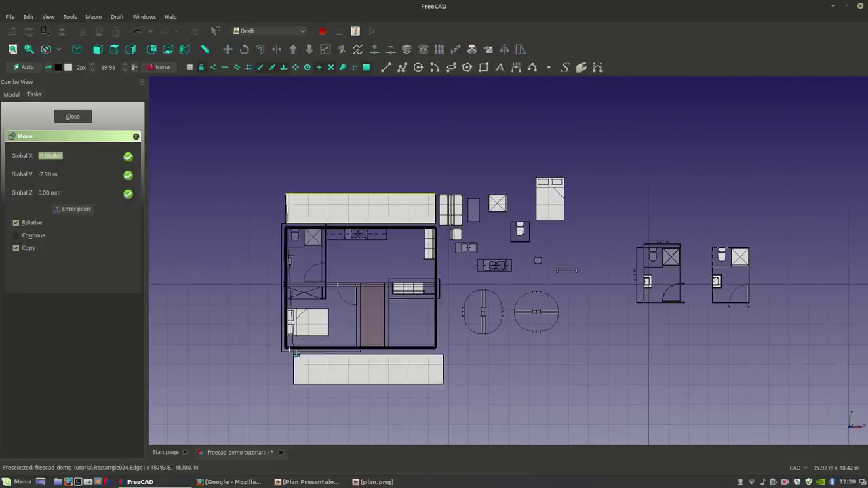
{"action": "scroll", "coordinate": [287, 354], "scroll_direction": "up", "scroll_amount": 4}
{"action": "left_click", "coordinate": [288, 354]}
{"action": "scroll", "coordinate": [240, 276], "scroll_direction": "down", "scroll_amount": 5}
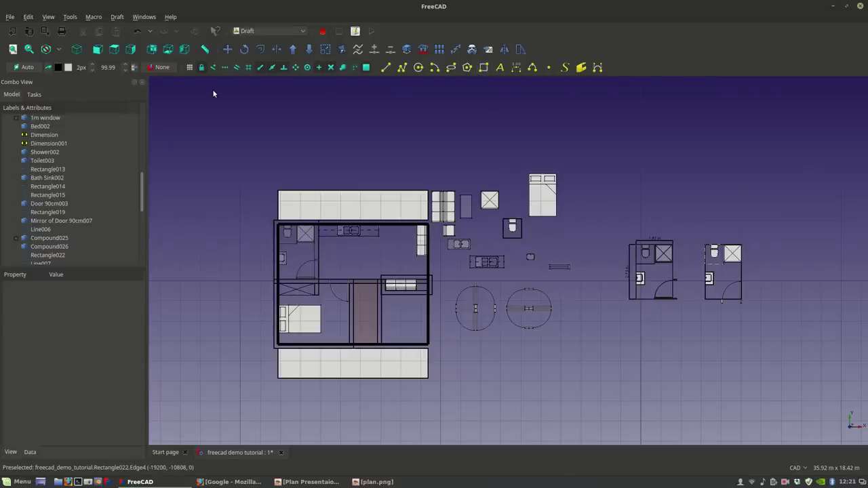
{"action": "left_click", "coordinate": [294, 199]}
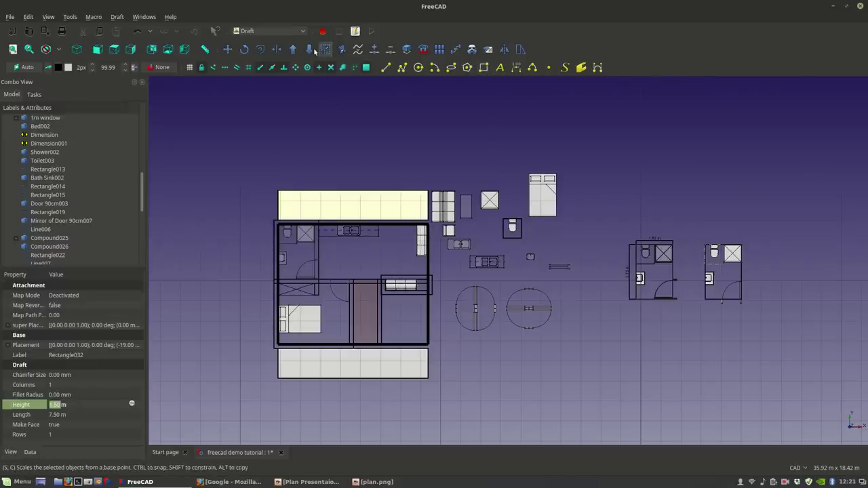
Step: Make a 0.4 offset copy of the top filled strip
{"action": "left_click", "coordinate": [262, 51]}
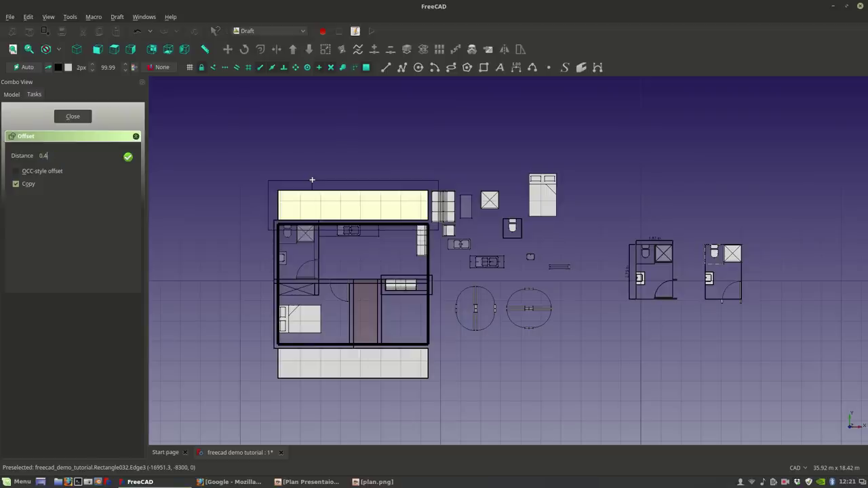
{"action": "type", "text": "0.4"}
{"action": "key", "text": "Return"}
{"action": "left_click", "coordinate": [341, 108]}
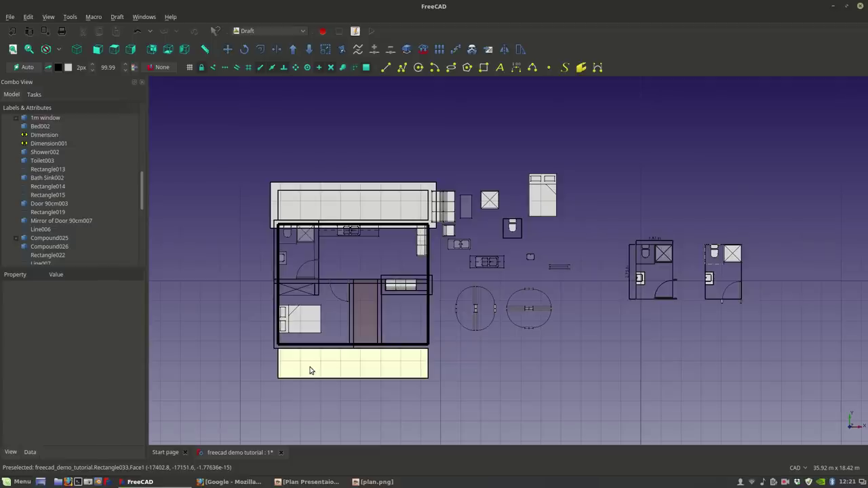
Step: Draw a short horizontal line by the lower strip and a 7.99 m vertical line along the left side
{"action": "left_click", "coordinate": [311, 371]}
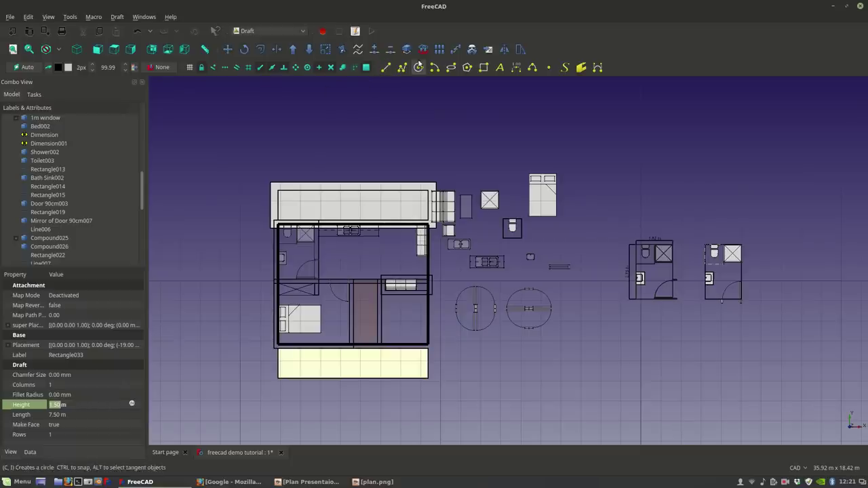
{"action": "left_click", "coordinate": [385, 68]}
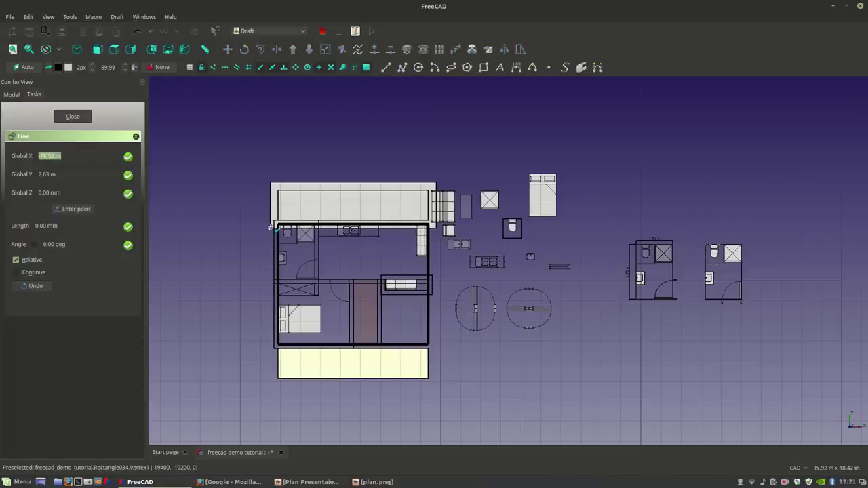
{"action": "left_click", "coordinate": [275, 366]}
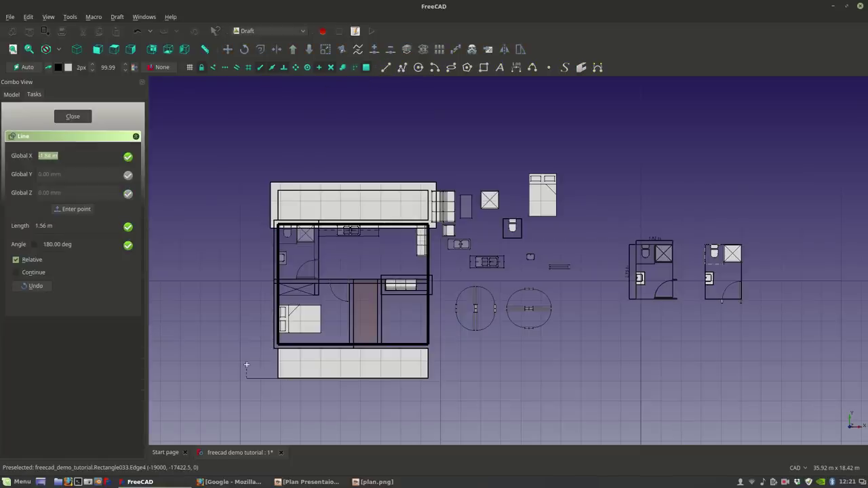
{"action": "left_click", "coordinate": [247, 366]}
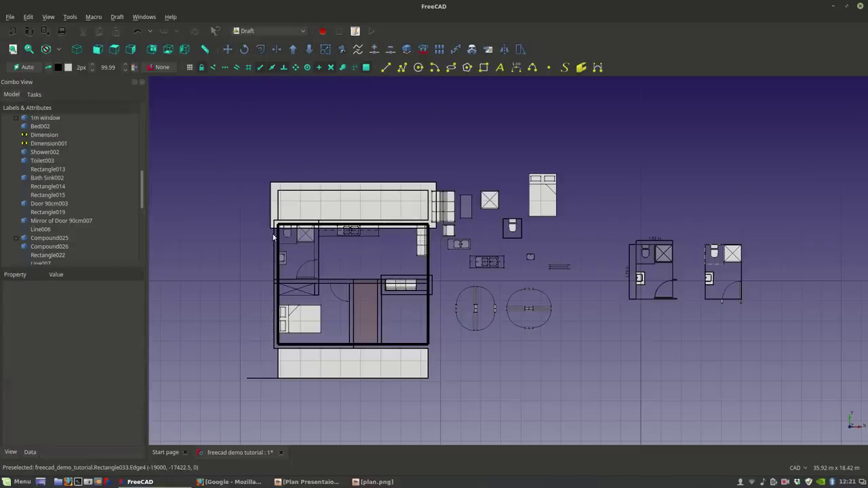
{"action": "left_click", "coordinate": [386, 68]}
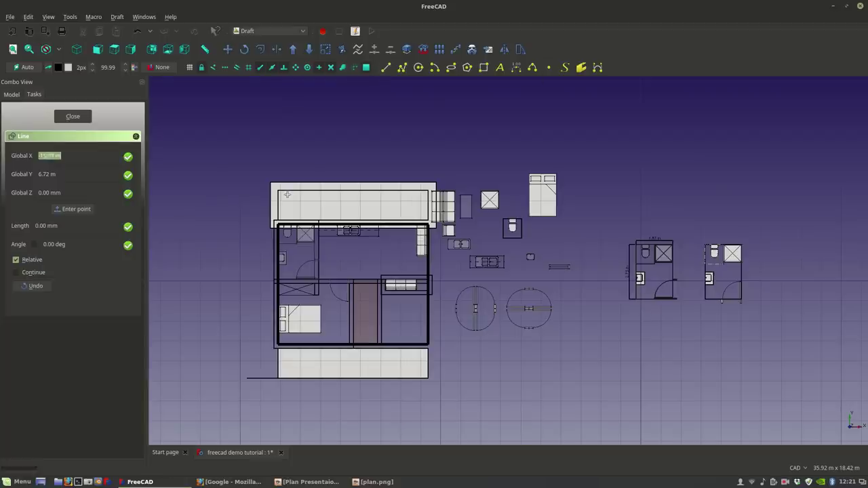
{"action": "left_click", "coordinate": [271, 223]}
{"action": "left_click", "coordinate": [269, 388]}
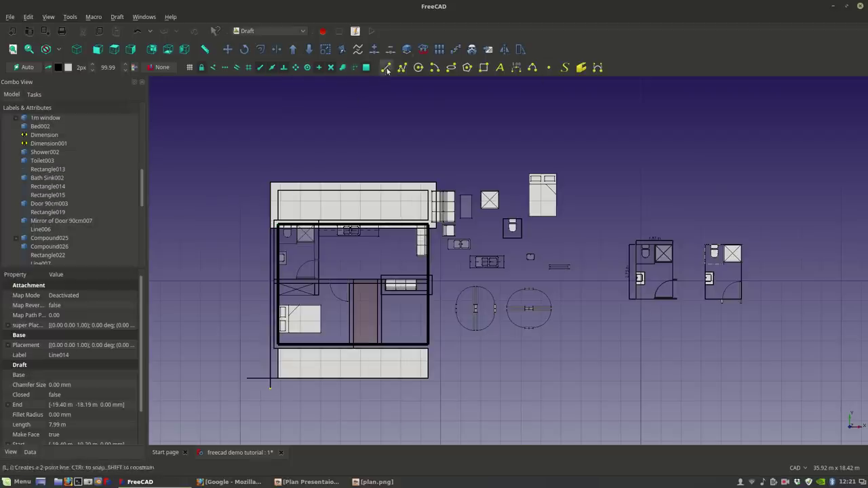
{"action": "left_click", "coordinate": [409, 102]}
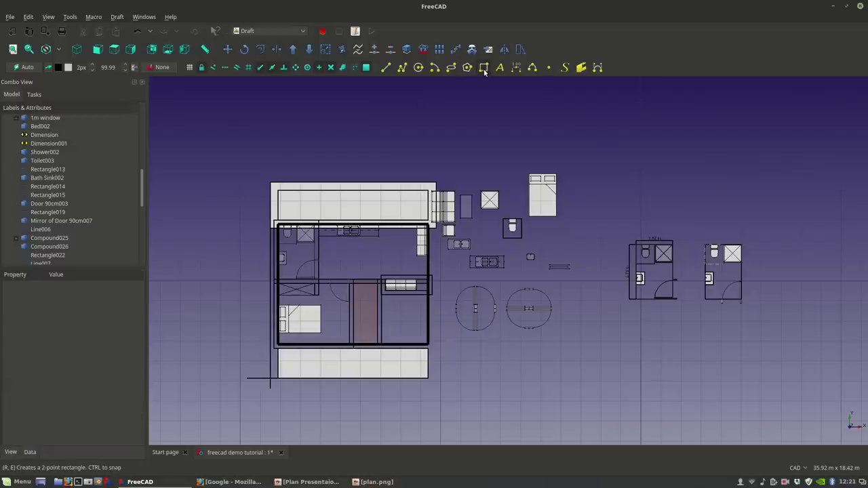
Step: Draw the 0.40 m × 8.40 m filled rectangle along the left wall and give it a fill colour
{"action": "left_click", "coordinate": [484, 68]}
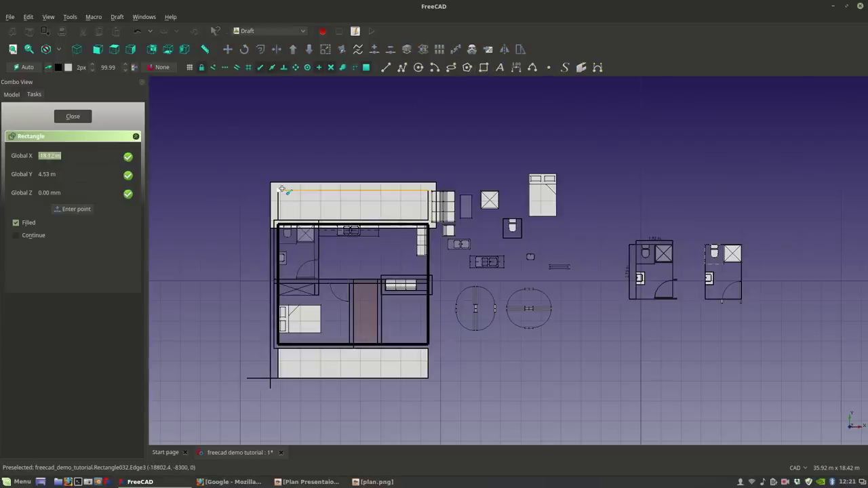
{"action": "left_click", "coordinate": [270, 377]}
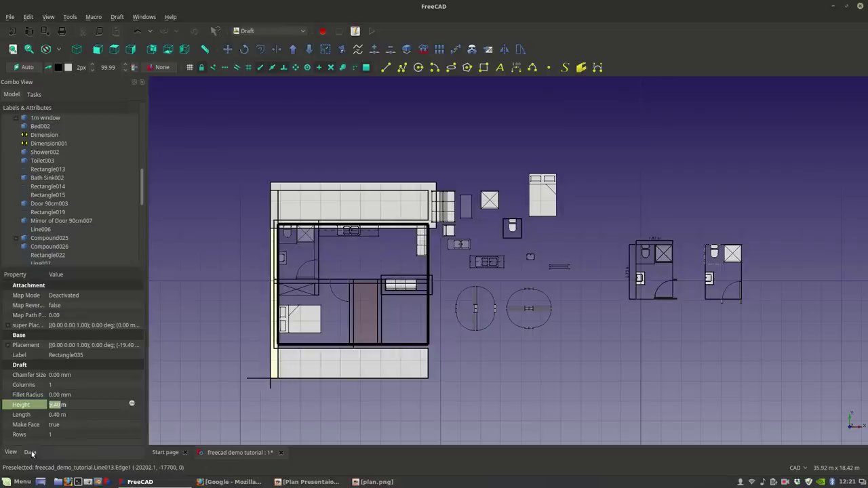
{"action": "left_click", "coordinate": [11, 452]}
{"action": "left_click", "coordinate": [97, 421]}
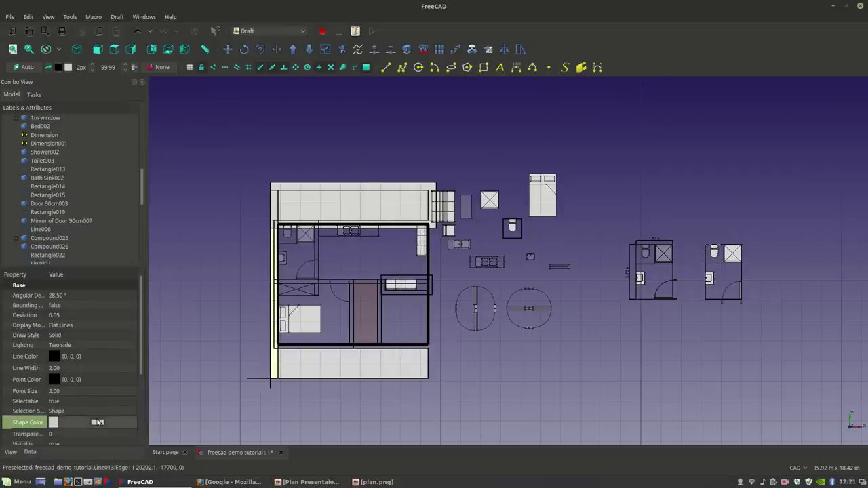
{"action": "left_click", "coordinate": [97, 422]}
{"action": "left_click", "coordinate": [350, 185]}
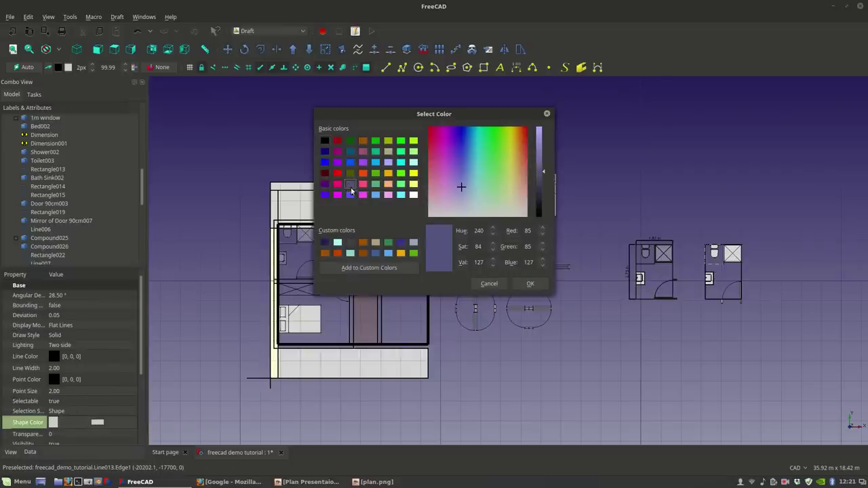
{"action": "left_click", "coordinate": [531, 283]}
{"action": "left_click", "coordinate": [344, 400]}
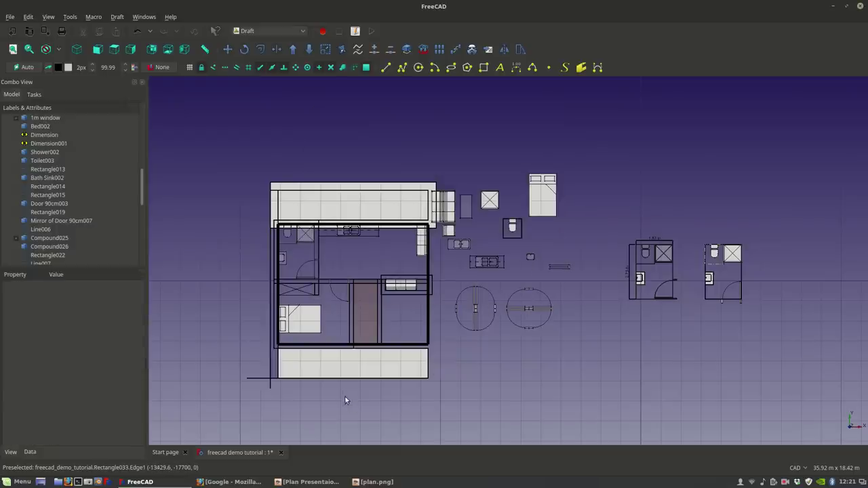
Step: Change the left band's shape colour to custom dark blue (52, 49, 141)
{"action": "left_click", "coordinate": [274, 373]}
{"action": "left_click", "coordinate": [98, 423]}
{"action": "left_click", "coordinate": [98, 423]}
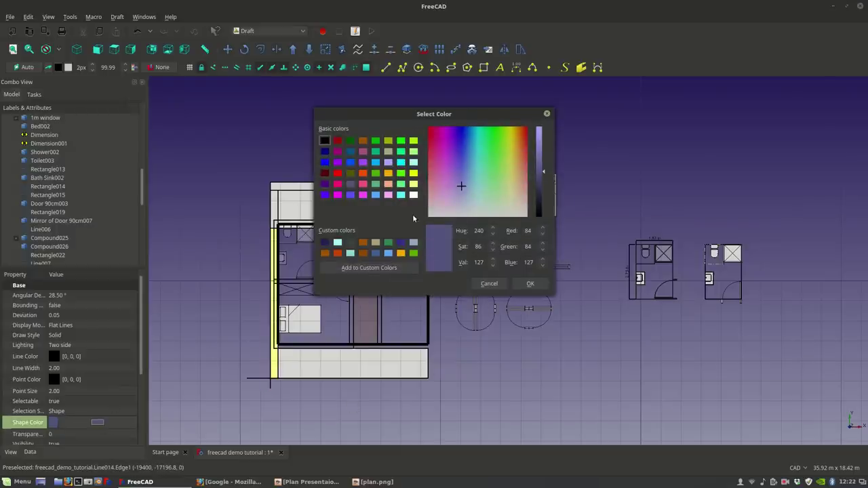
{"action": "left_click", "coordinate": [401, 243]}
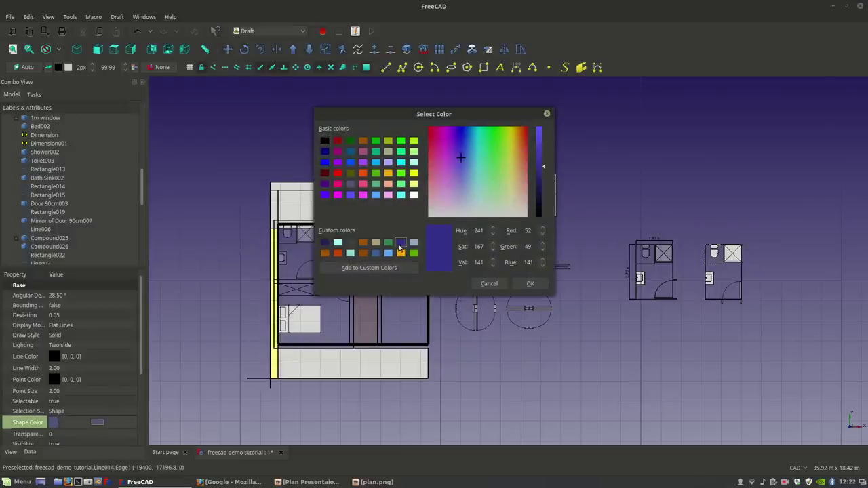
{"action": "left_click", "coordinate": [530, 284]}
{"action": "left_click", "coordinate": [554, 234]}
{"action": "scroll", "coordinate": [397, 353], "scroll_direction": "up", "scroll_amount": 3}
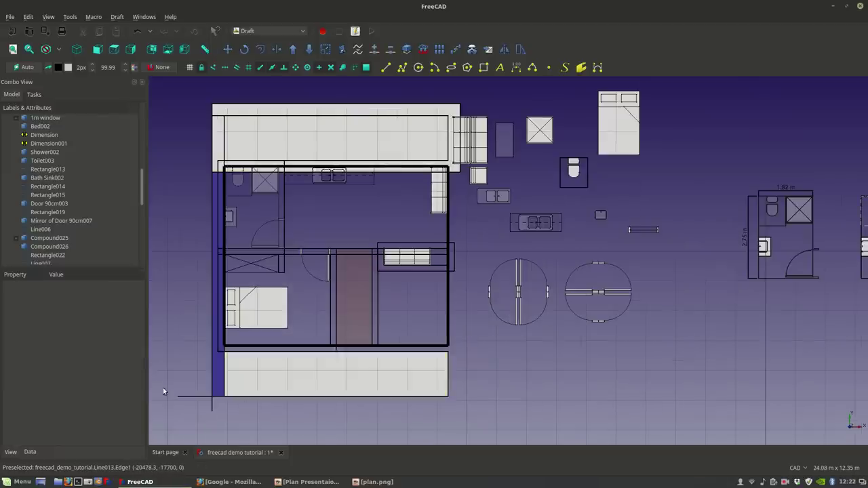
{"action": "scroll", "coordinate": [163, 387], "scroll_direction": "up", "scroll_amount": 2}
Step: Copy the dark blue band to the plan's right side, snapping its lower end to the right corner
{"action": "left_click", "coordinate": [228, 374]}
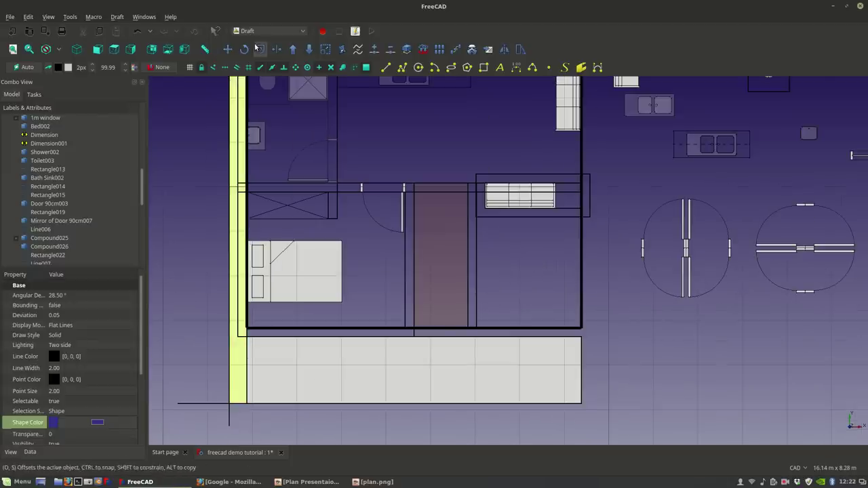
{"action": "left_click", "coordinate": [227, 48]}
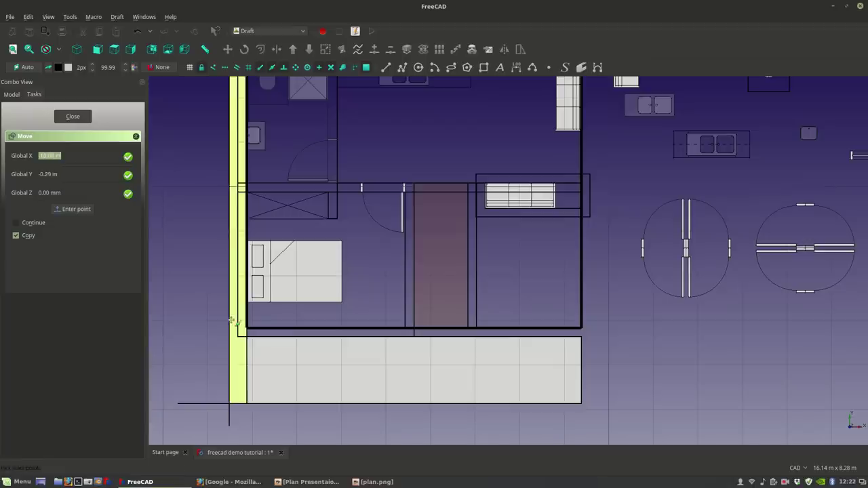
{"action": "left_click", "coordinate": [229, 402]}
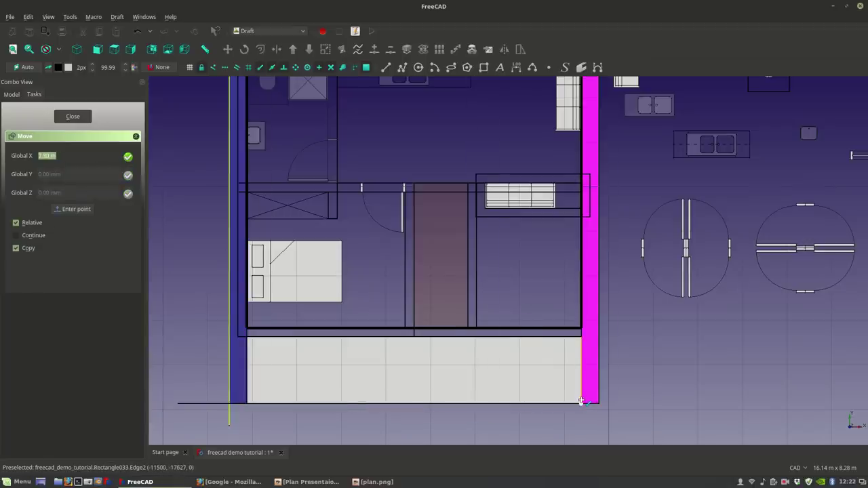
{"action": "left_click", "coordinate": [581, 401]}
{"action": "scroll", "coordinate": [600, 345], "scroll_direction": "down", "scroll_amount": 4}
{"action": "scroll", "coordinate": [424, 231], "scroll_direction": "up", "scroll_amount": 3}
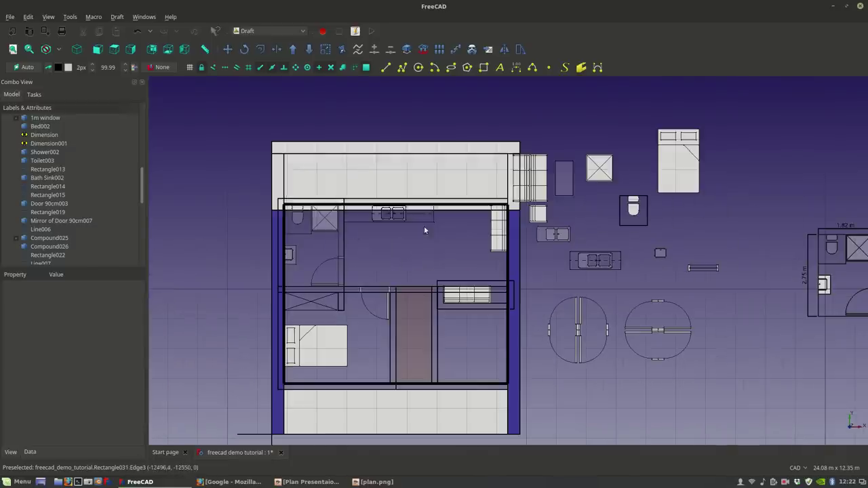
Step: Delete the leftover top outline and the stray piece overlapping the right band
{"action": "left_click", "coordinate": [292, 146]}
{"action": "key", "text": "Delete"}
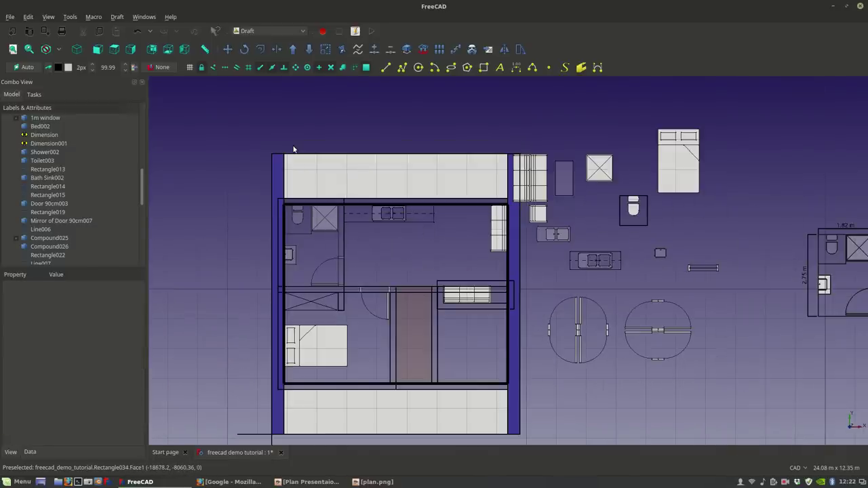
{"action": "scroll", "coordinate": [359, 184], "scroll_direction": "down", "scroll_amount": 4}
{"action": "scroll", "coordinate": [404, 233], "scroll_direction": "up", "scroll_amount": 7}
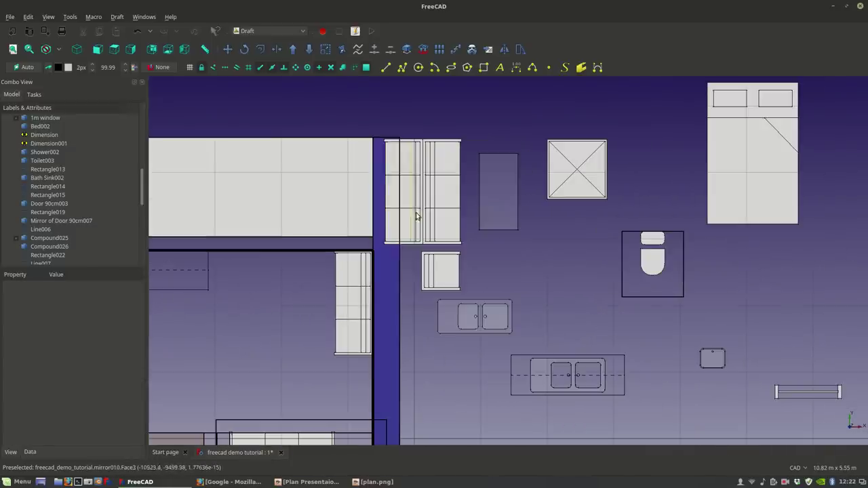
{"action": "left_click", "coordinate": [405, 234]}
{"action": "key", "text": "Delete"}
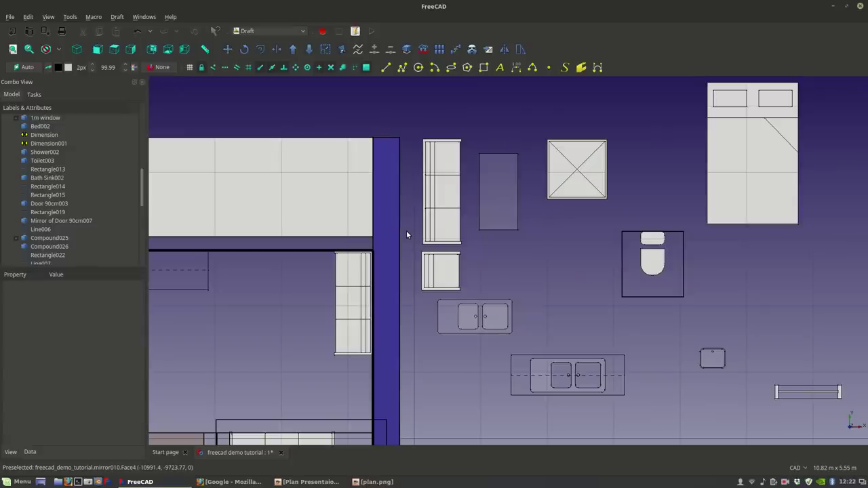
{"action": "scroll", "coordinate": [406, 234], "scroll_direction": "down", "scroll_amount": 3}
{"action": "scroll", "coordinate": [386, 273], "scroll_direction": "up", "scroll_amount": 2}
{"action": "scroll", "coordinate": [448, 213], "scroll_direction": "down", "scroll_amount": 4}
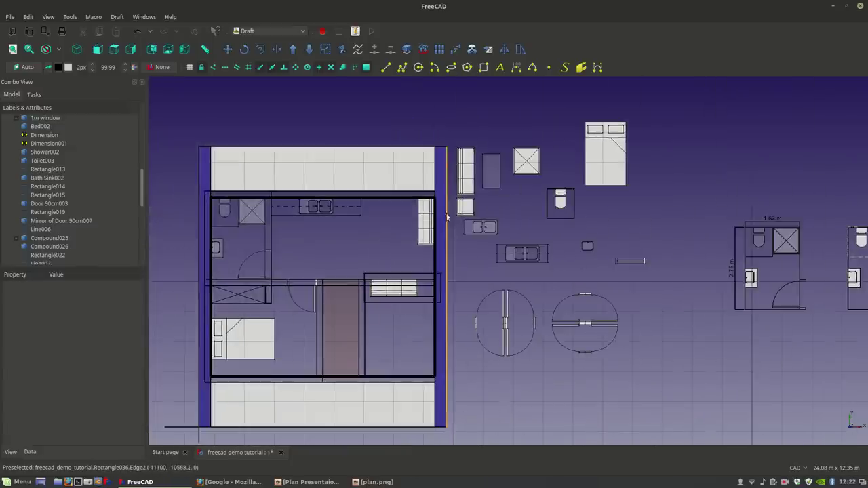
{"action": "scroll", "coordinate": [429, 321], "scroll_direction": "up", "scroll_amount": 4}
{"action": "scroll", "coordinate": [403, 275], "scroll_direction": "down", "scroll_amount": 4}
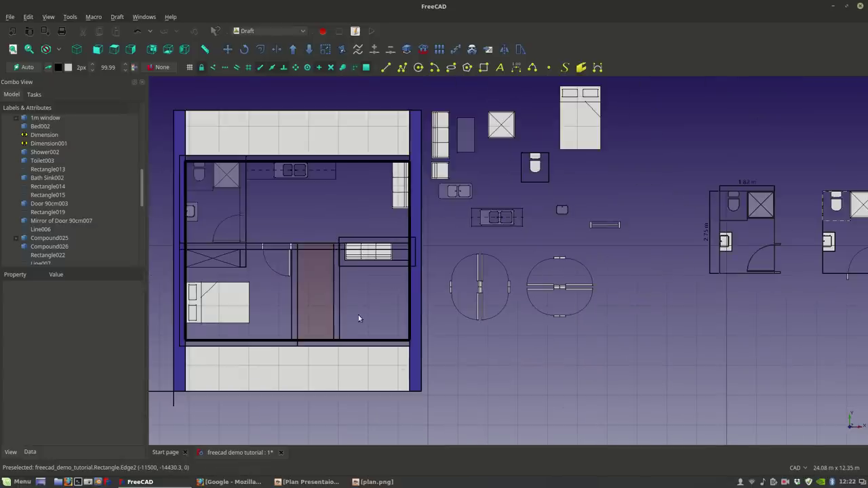
{"action": "scroll", "coordinate": [346, 292], "scroll_direction": "up", "scroll_amount": 4}
{"action": "scroll", "coordinate": [343, 283], "scroll_direction": "down", "scroll_amount": 3}
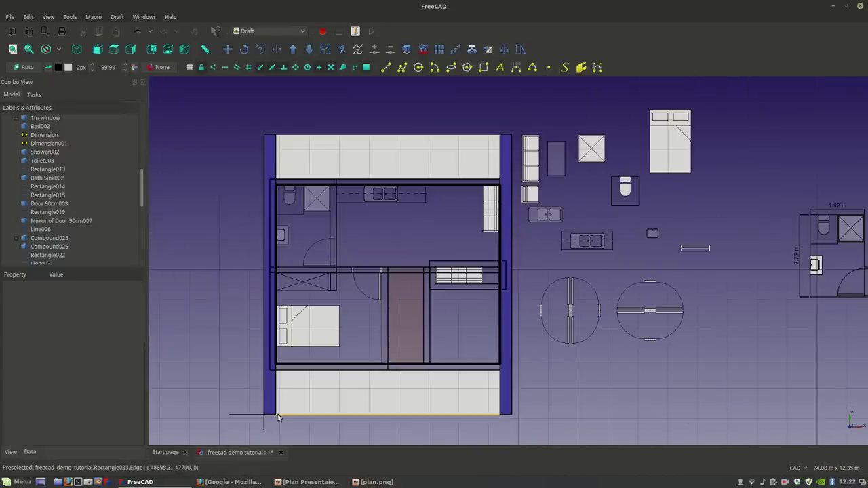
Step: Delete the extra vertical guide line and Line013 at the bottom-left
{"action": "left_click", "coordinate": [263, 420]}
{"action": "key", "text": "Delete"}
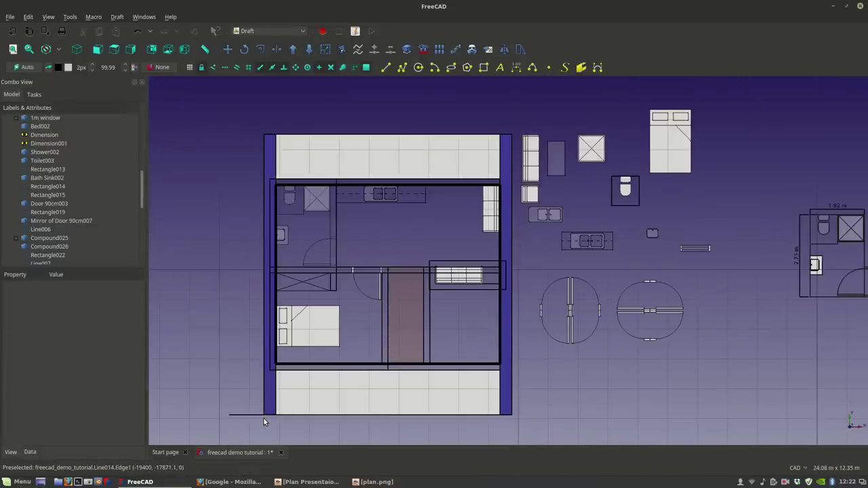
{"action": "left_click", "coordinate": [242, 415]}
{"action": "key", "text": "Delete"}
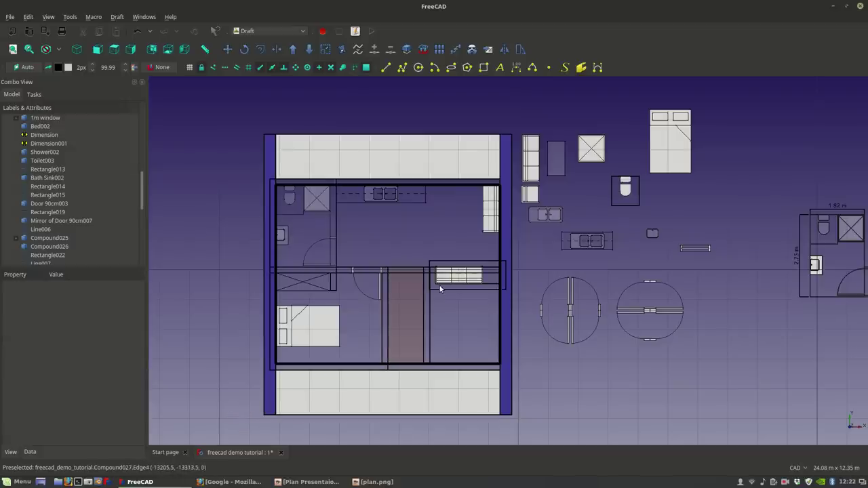
{"action": "scroll", "coordinate": [414, 298], "scroll_direction": "up", "scroll_amount": 3}
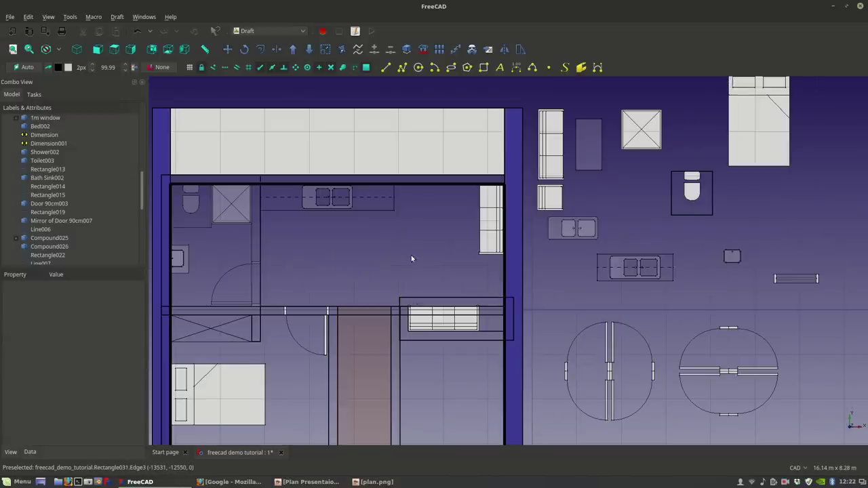
{"action": "scroll", "coordinate": [406, 243], "scroll_direction": "down", "scroll_amount": 5}
{"action": "scroll", "coordinate": [460, 272], "scroll_direction": "up", "scroll_amount": 3}
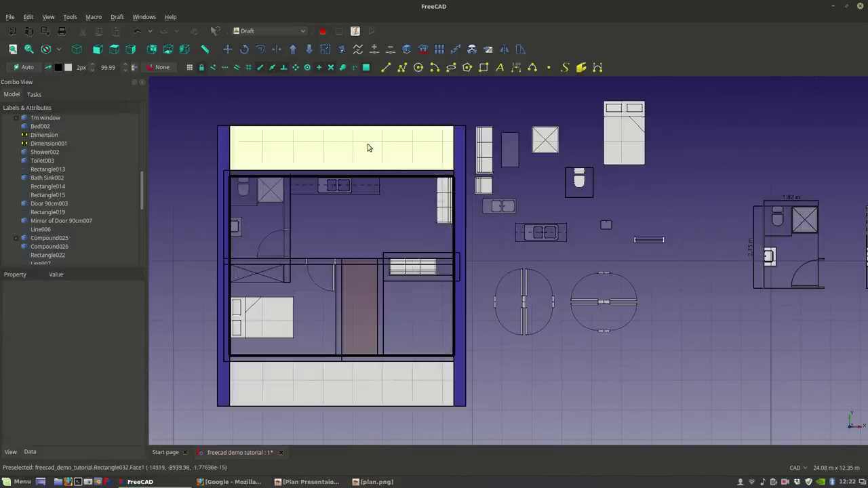
{"action": "scroll", "coordinate": [388, 216], "scroll_direction": "up", "scroll_amount": 2}
{"action": "scroll", "coordinate": [462, 244], "scroll_direction": "down", "scroll_amount": 3}
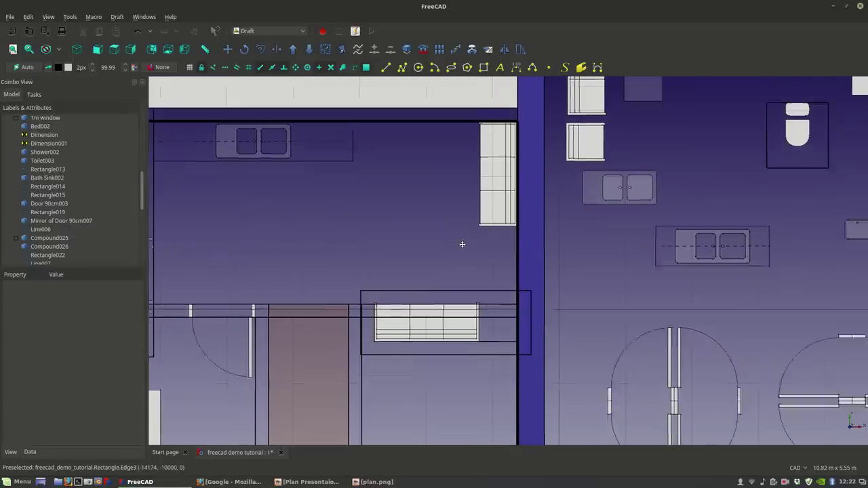
{"action": "scroll", "coordinate": [553, 255], "scroll_direction": "up", "scroll_amount": 5}
Step: Copy the round table's thin bar with Draft Move onto the main room's top wall beside the door opening
{"action": "left_click", "coordinate": [544, 253]}
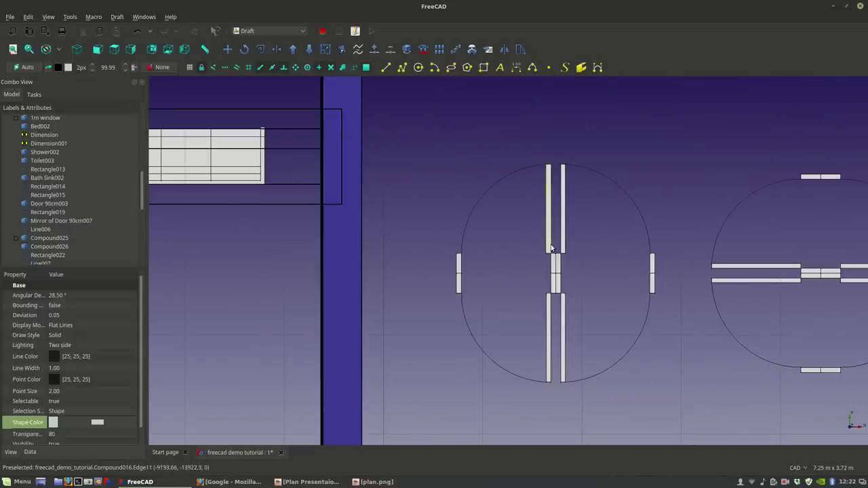
{"action": "left_click", "coordinate": [227, 49]}
{"action": "left_click", "coordinate": [456, 253]}
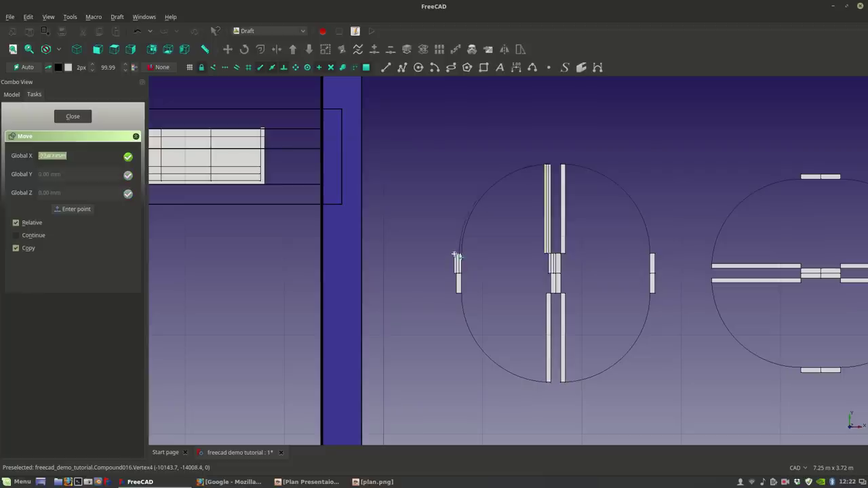
{"action": "scroll", "coordinate": [475, 285], "scroll_direction": "down", "scroll_amount": 3}
{"action": "scroll", "coordinate": [401, 240], "scroll_direction": "up", "scroll_amount": 5}
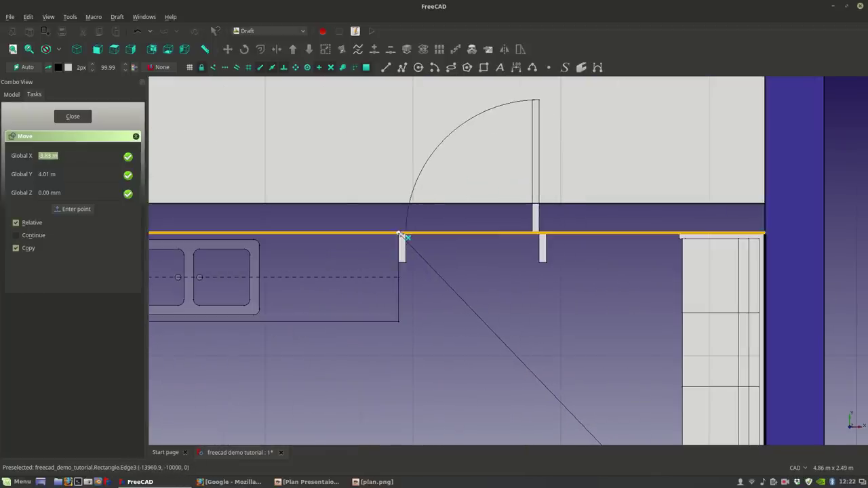
{"action": "left_click", "coordinate": [401, 235]}
{"action": "scroll", "coordinate": [404, 240], "scroll_direction": "down", "scroll_amount": 3}
{"action": "scroll", "coordinate": [481, 266], "scroll_direction": "down", "scroll_amount": 2}
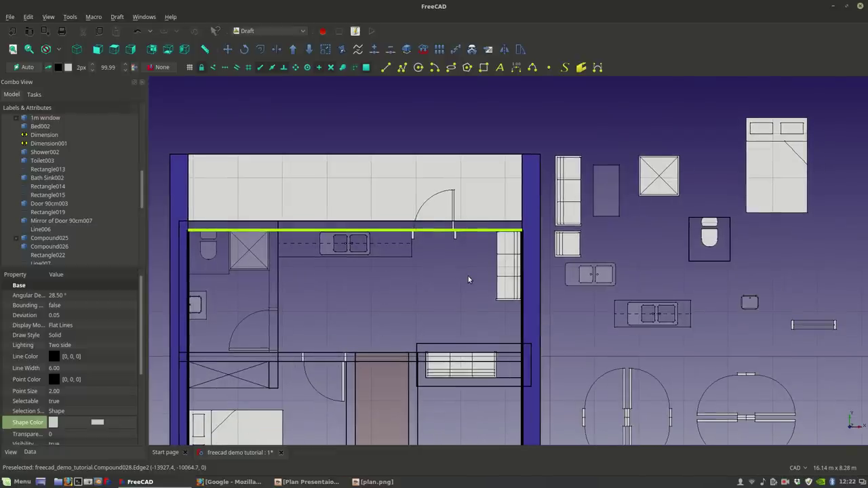
{"action": "middle_click_drag", "start_coordinate": [468, 276], "coordinate": [444, 234]}
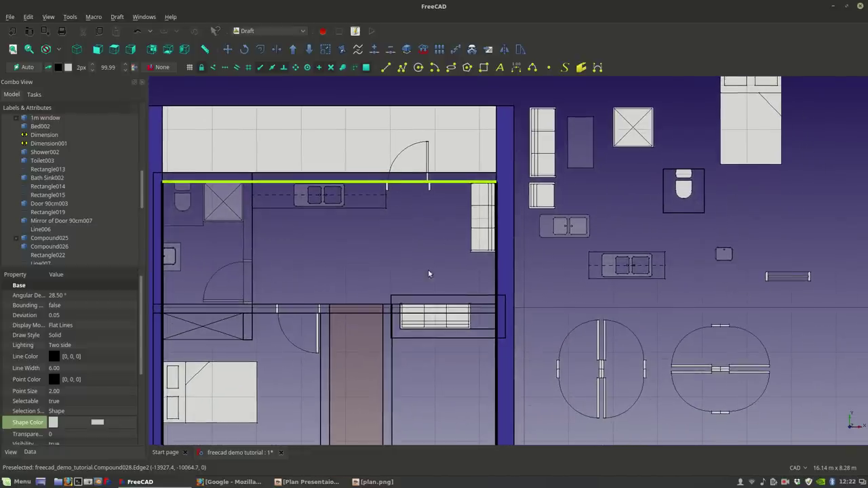
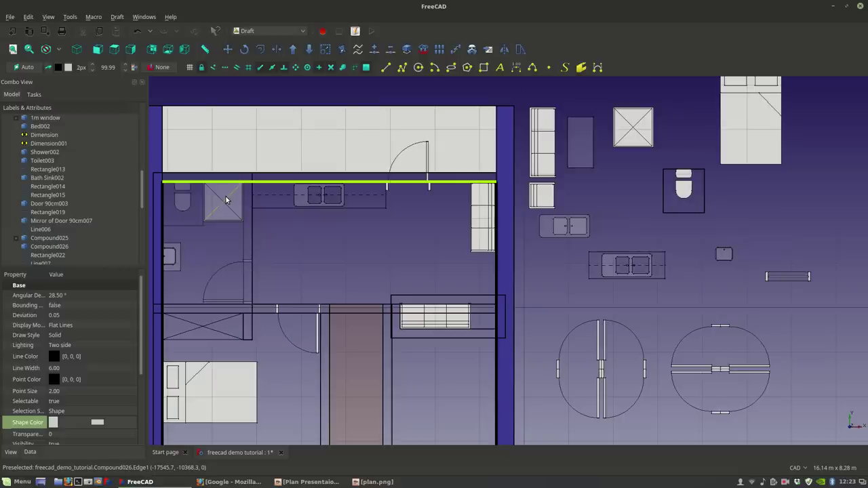
Step: Select the lower door leaf of the left circle
{"action": "scroll", "coordinate": [429, 202], "scroll_direction": "down", "scroll_amount": 2}
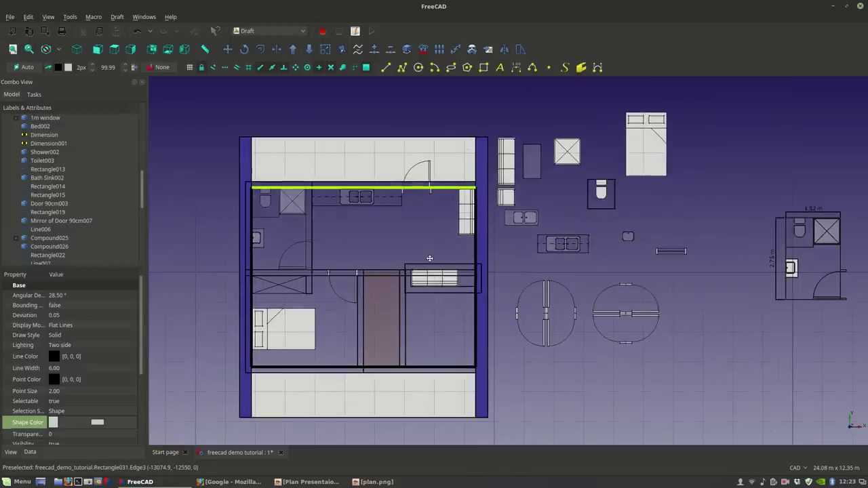
{"action": "scroll", "coordinate": [437, 325], "scroll_direction": "up", "scroll_amount": 2}
{"action": "scroll", "coordinate": [433, 321], "scroll_direction": "up", "scroll_amount": 2}
{"action": "scroll", "coordinate": [433, 320], "scroll_direction": "down", "scroll_amount": 2}
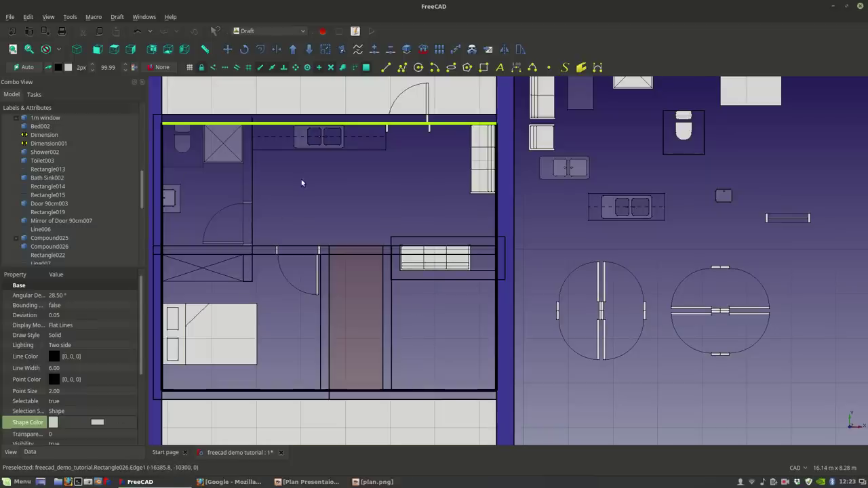
{"action": "middle_click_drag", "start_coordinate": [300, 180], "coordinate": [314, 213]}
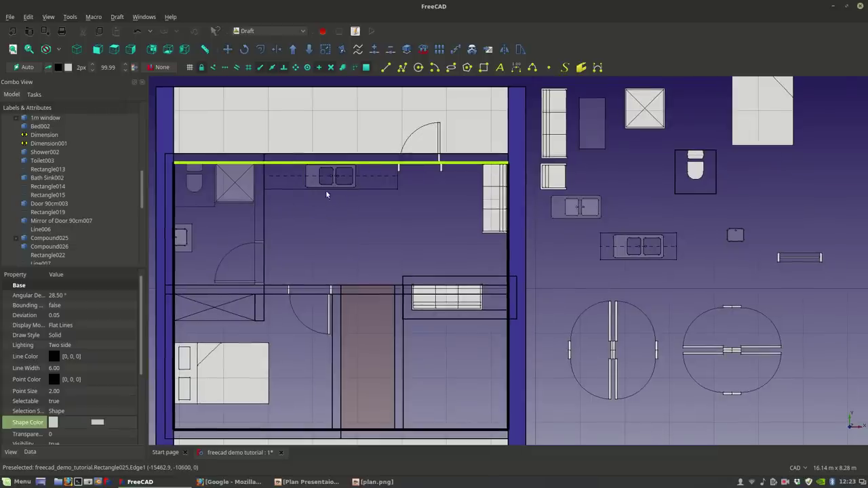
{"action": "scroll", "coordinate": [418, 316], "scroll_direction": "up", "scroll_amount": 2}
{"action": "scroll", "coordinate": [417, 316], "scroll_direction": "down", "scroll_amount": 3}
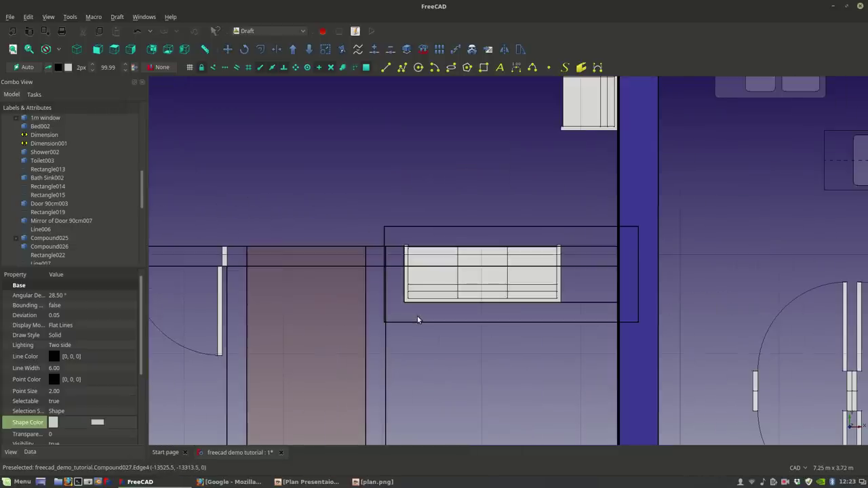
{"action": "scroll", "coordinate": [376, 220], "scroll_direction": "up", "scroll_amount": 3}
{"action": "scroll", "coordinate": [375, 220], "scroll_direction": "up", "scroll_amount": 2}
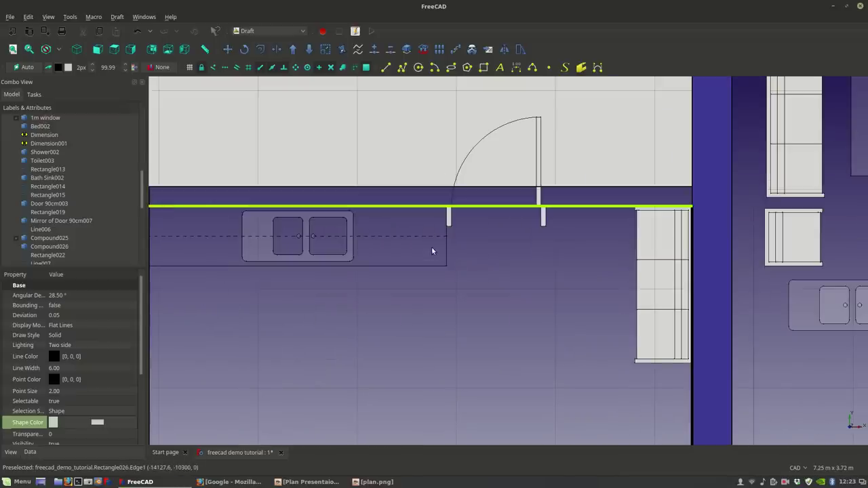
{"action": "scroll", "coordinate": [429, 231], "scroll_direction": "down", "scroll_amount": 2}
{"action": "scroll", "coordinate": [503, 252], "scroll_direction": "up", "scroll_amount": 2}
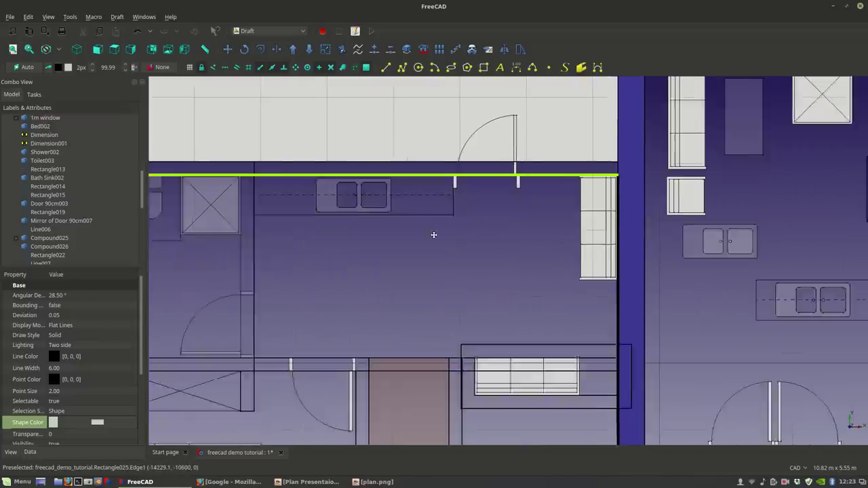
{"action": "scroll", "coordinate": [444, 356], "scroll_direction": "down", "scroll_amount": 2}
{"action": "scroll", "coordinate": [444, 346], "scroll_direction": "down", "scroll_amount": 2}
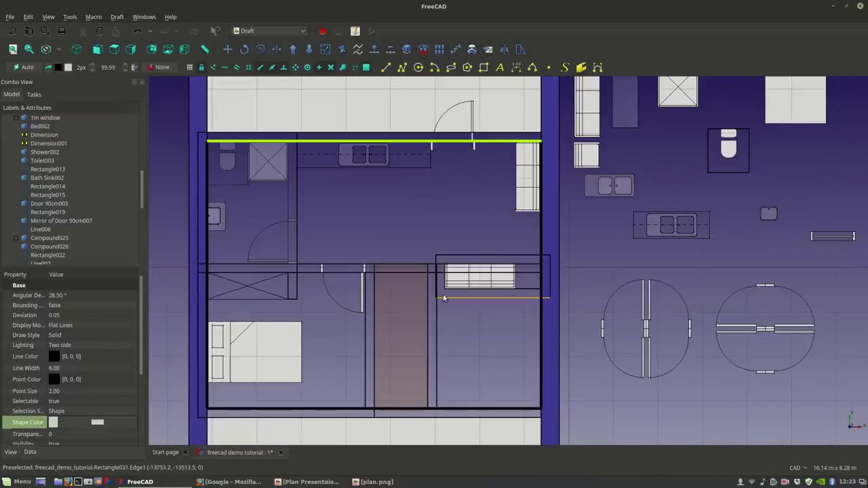
{"action": "scroll", "coordinate": [656, 313], "scroll_direction": "up", "scroll_amount": 2}
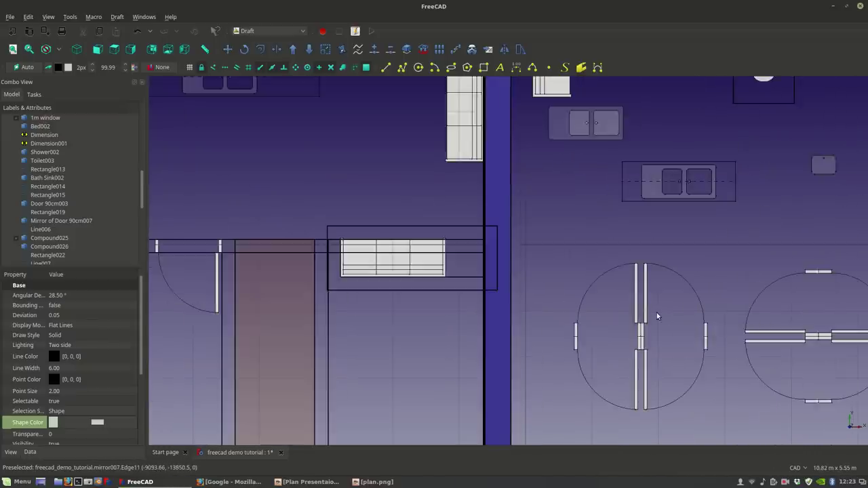
{"action": "left_click", "coordinate": [576, 322]}
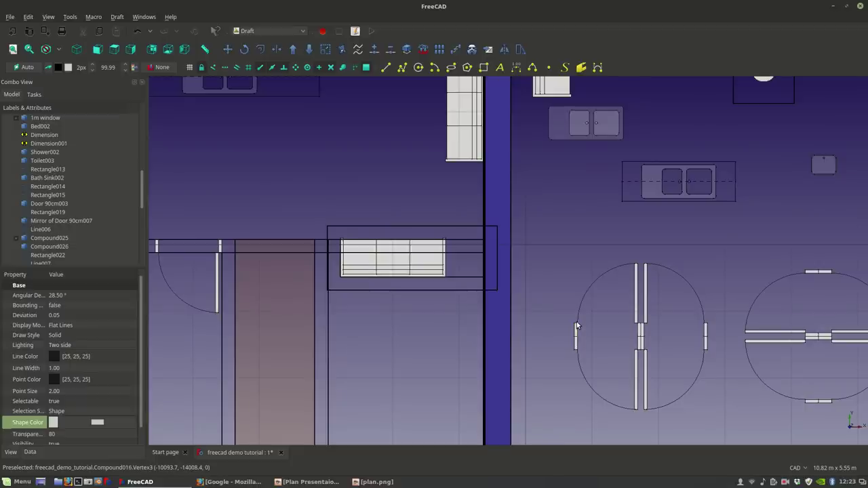
{"action": "scroll", "coordinate": [577, 322], "scroll_direction": "down", "scroll_amount": 2}
{"action": "left_click", "coordinate": [626, 339]}
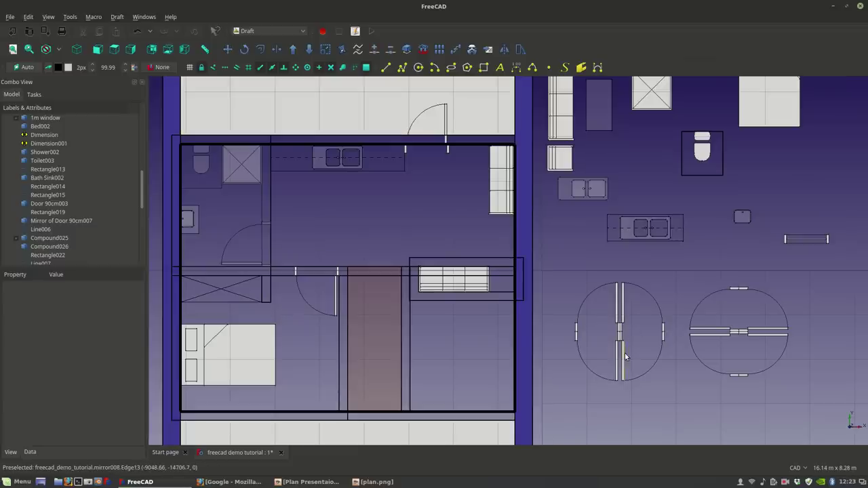
{"action": "left_click", "coordinate": [621, 358]}
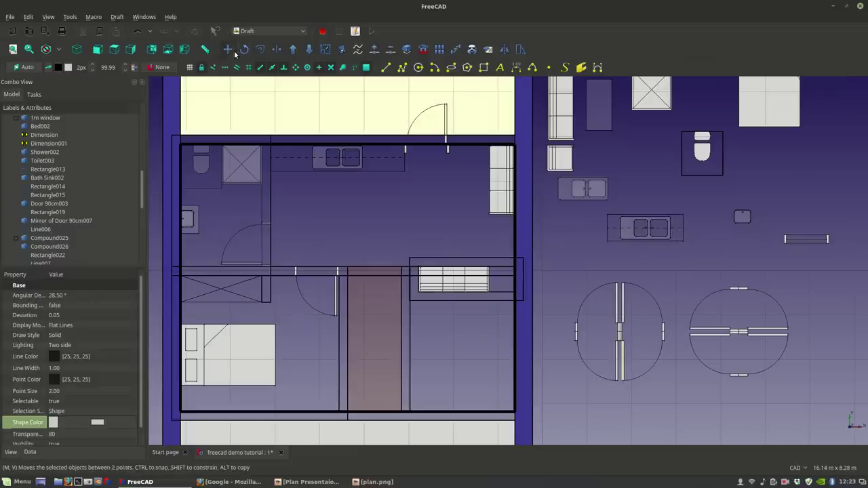
Step: Copy the leaf with Draft Move to the upper corner of the pink hallway's doorway
{"action": "left_click", "coordinate": [228, 49]}
{"action": "scroll", "coordinate": [614, 337], "scroll_direction": "up", "scroll_amount": 3}
{"action": "left_click", "coordinate": [518, 339]}
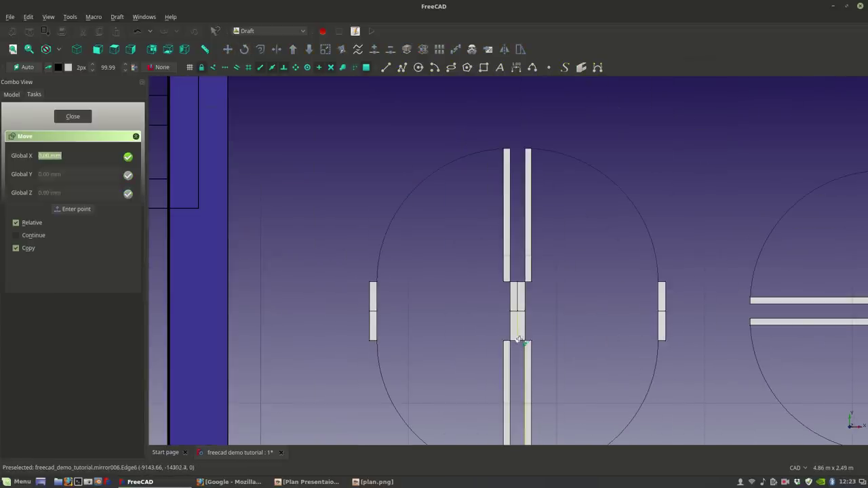
{"action": "scroll", "coordinate": [345, 270], "scroll_direction": "down", "scroll_amount": 4}
{"action": "scroll", "coordinate": [320, 258], "scroll_direction": "up", "scroll_amount": 4}
{"action": "middle_click_drag", "start_coordinate": [320, 257], "coordinate": [504, 257]}
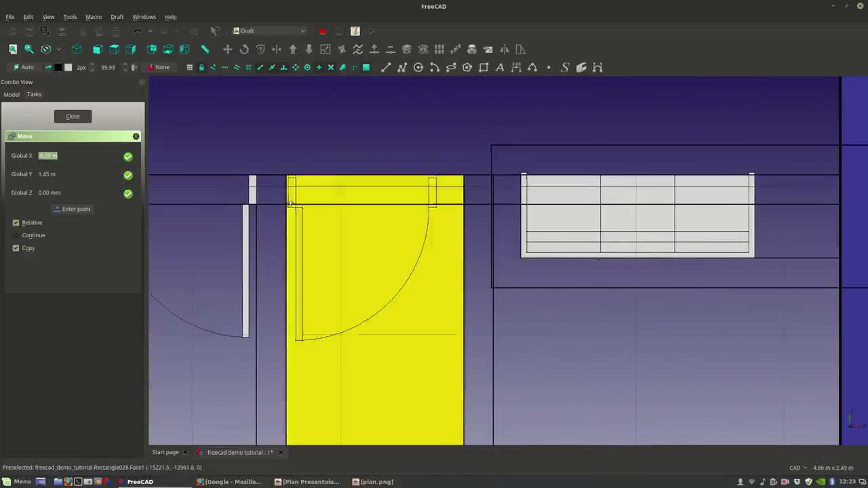
{"action": "scroll", "coordinate": [290, 202], "scroll_direction": "up", "scroll_amount": 6}
{"action": "scroll", "coordinate": [285, 206], "scroll_direction": "down", "scroll_amount": 2}
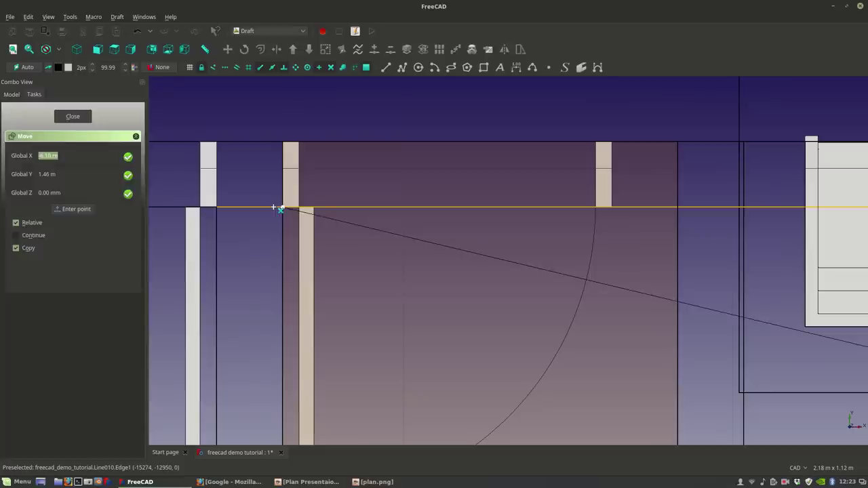
{"action": "left_click", "coordinate": [274, 207]}
{"action": "scroll", "coordinate": [275, 207], "scroll_direction": "down", "scroll_amount": 3}
{"action": "scroll", "coordinate": [335, 270], "scroll_direction": "up", "scroll_amount": 2}
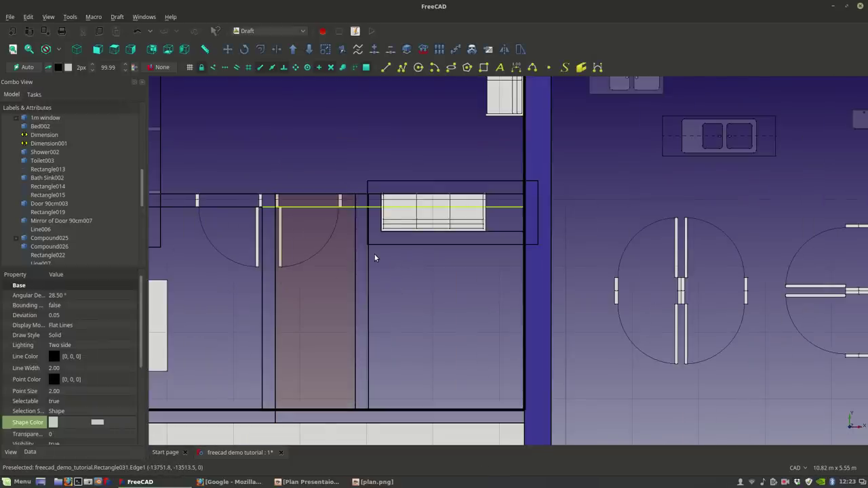
{"action": "scroll", "coordinate": [374, 255], "scroll_direction": "down", "scroll_amount": 3}
{"action": "scroll", "coordinate": [437, 246], "scroll_direction": "up", "scroll_amount": 6}
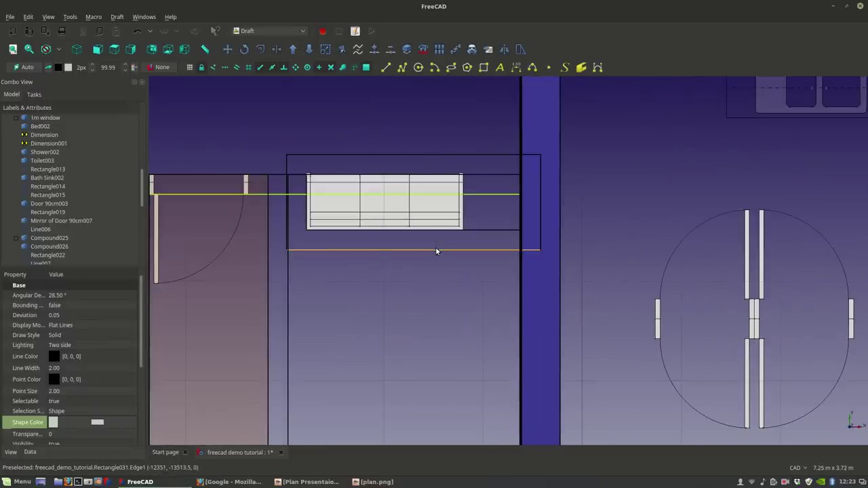
{"action": "scroll", "coordinate": [437, 251], "scroll_direction": "down", "scroll_amount": 4}
{"action": "scroll", "coordinate": [436, 250], "scroll_direction": "up", "scroll_amount": 5}
{"action": "scroll", "coordinate": [432, 248], "scroll_direction": "down", "scroll_amount": 2}
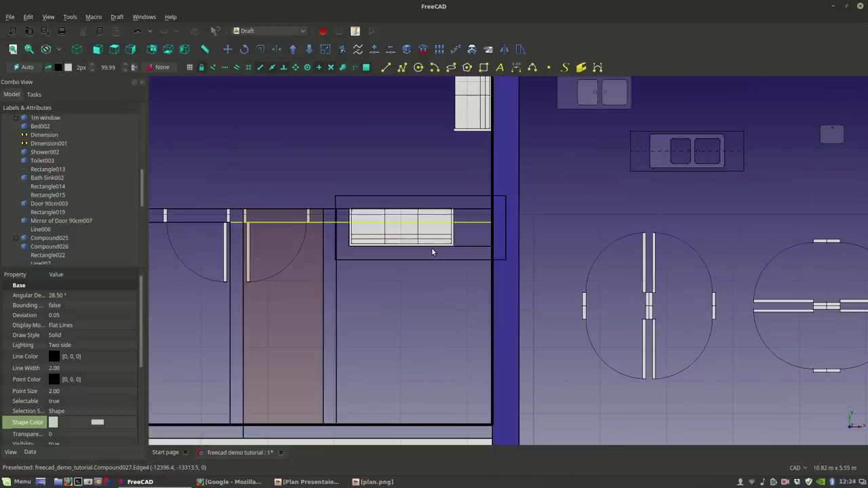
{"action": "scroll", "coordinate": [431, 252], "scroll_direction": "down", "scroll_amount": 2}
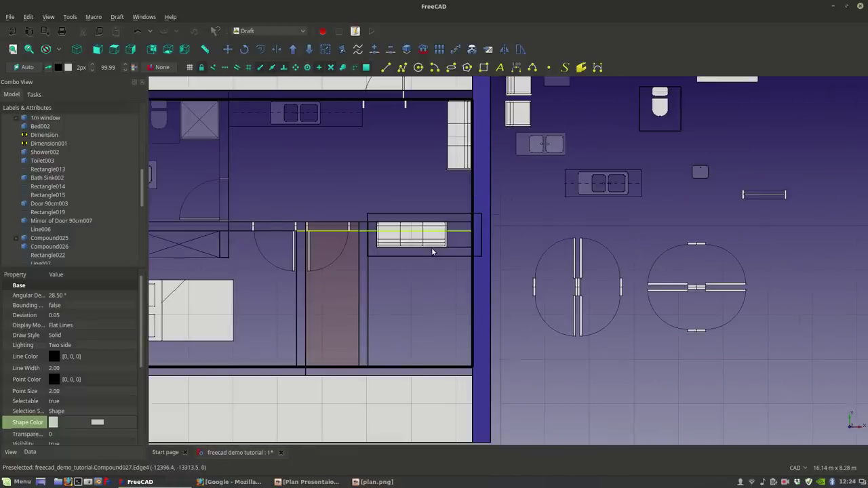
{"action": "scroll", "coordinate": [431, 248], "scroll_direction": "down", "scroll_amount": 2}
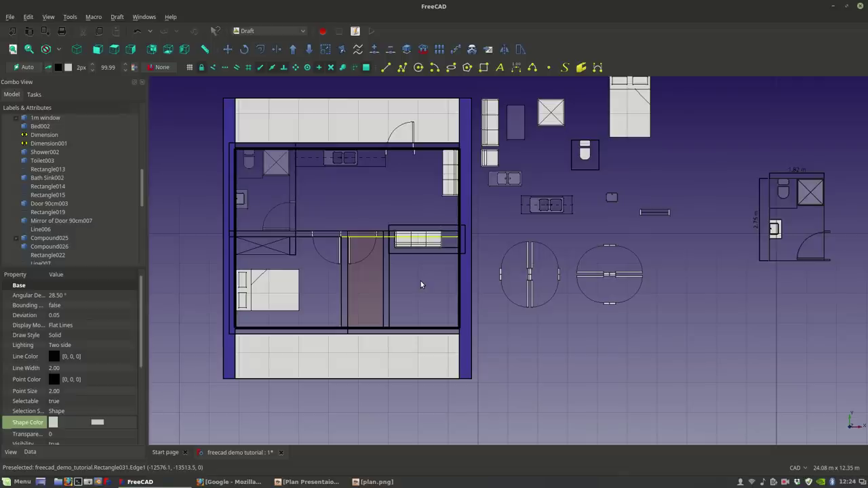
{"action": "scroll", "coordinate": [420, 283], "scroll_direction": "up", "scroll_amount": 4}
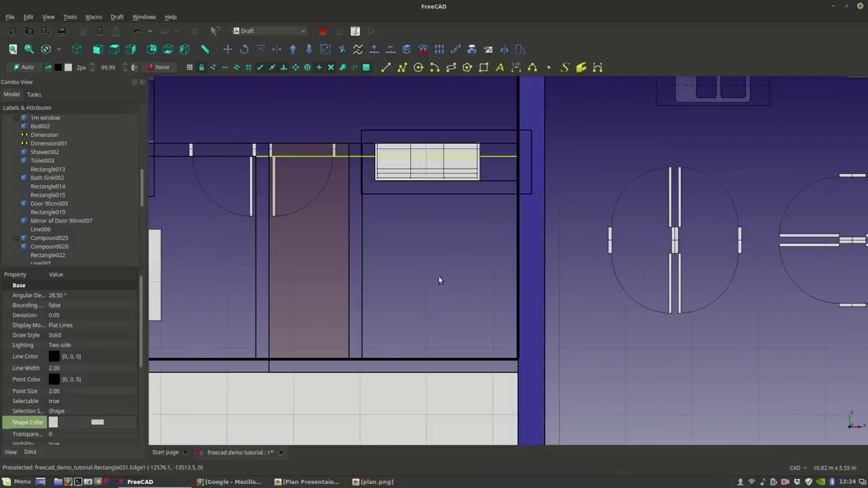
{"action": "middle_click_drag", "start_coordinate": [427, 232], "coordinate": [418, 310]}
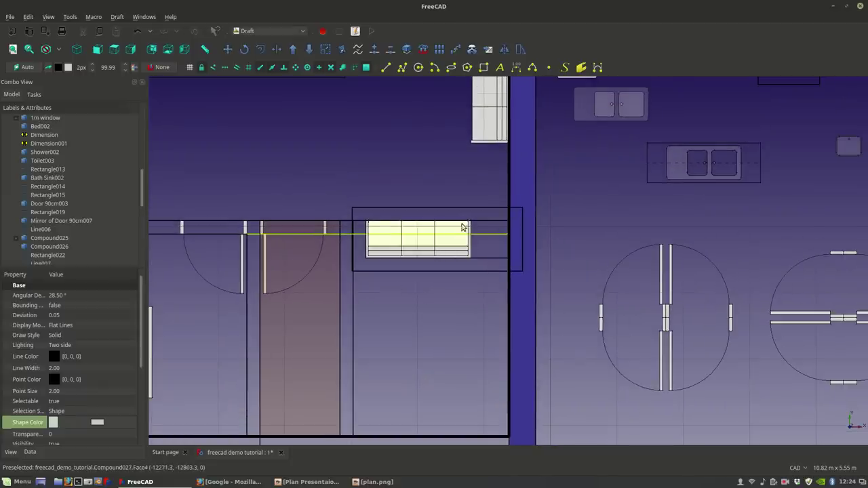
{"action": "scroll", "coordinate": [398, 275], "scroll_direction": "down", "scroll_amount": 2}
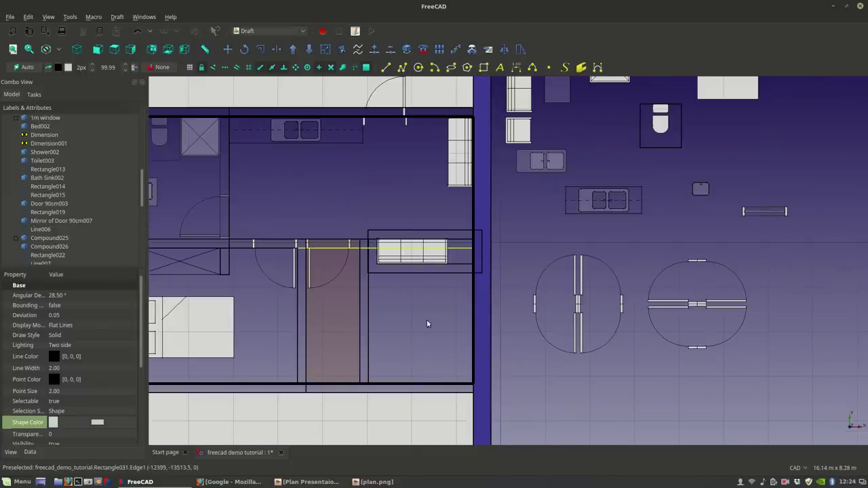
{"action": "middle_click_drag", "start_coordinate": [415, 337], "coordinate": [446, 272]}
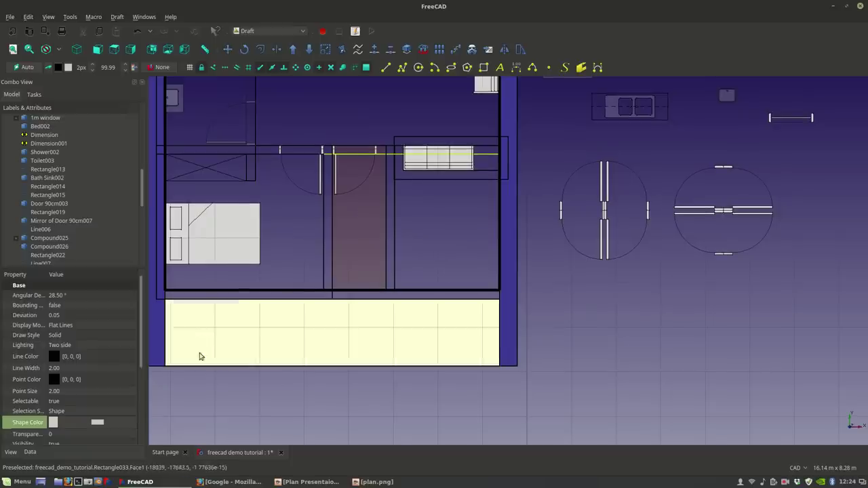
{"action": "middle_click_drag", "start_coordinate": [405, 255], "coordinate": [413, 316]}
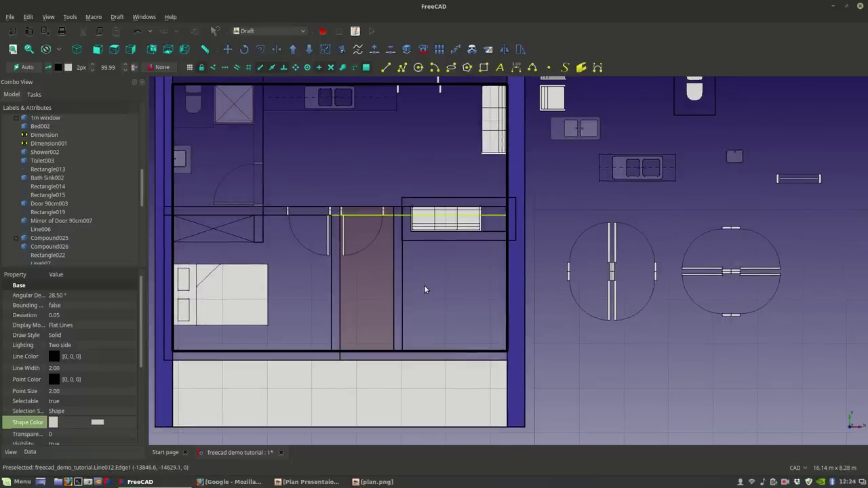
{"action": "left_click", "coordinate": [374, 352]}
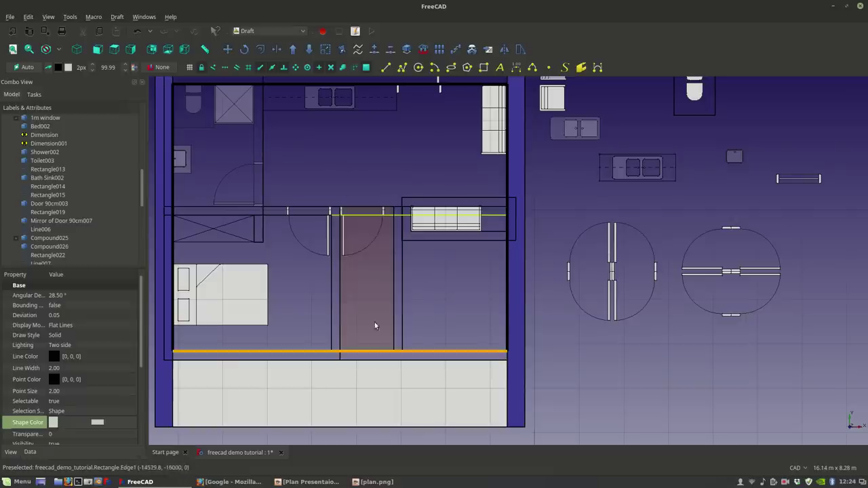
{"action": "key", "text": "Up"}
{"action": "key", "text": "Up"}
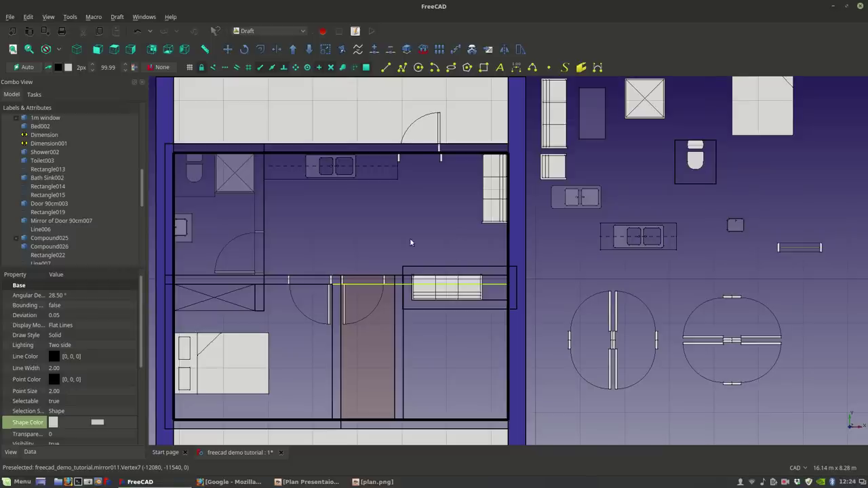
{"action": "middle_click_drag", "start_coordinate": [255, 176], "coordinate": [285, 189]}
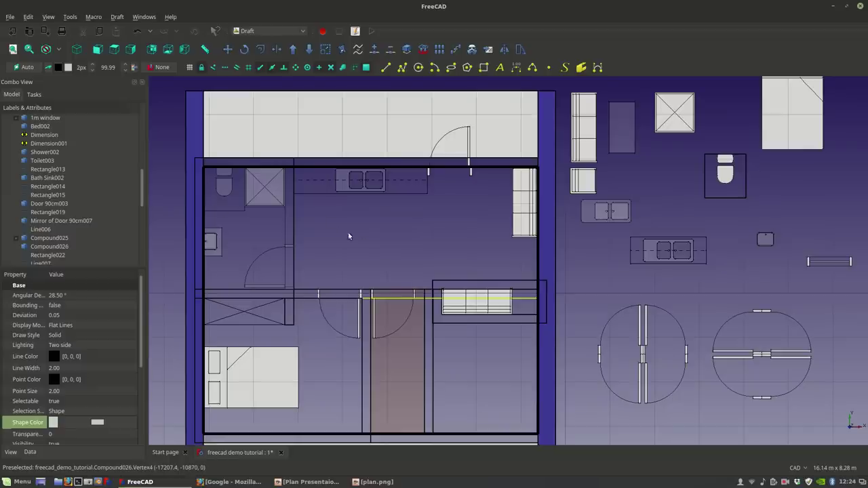
{"action": "middle_click_drag", "start_coordinate": [381, 238], "coordinate": [355, 203]}
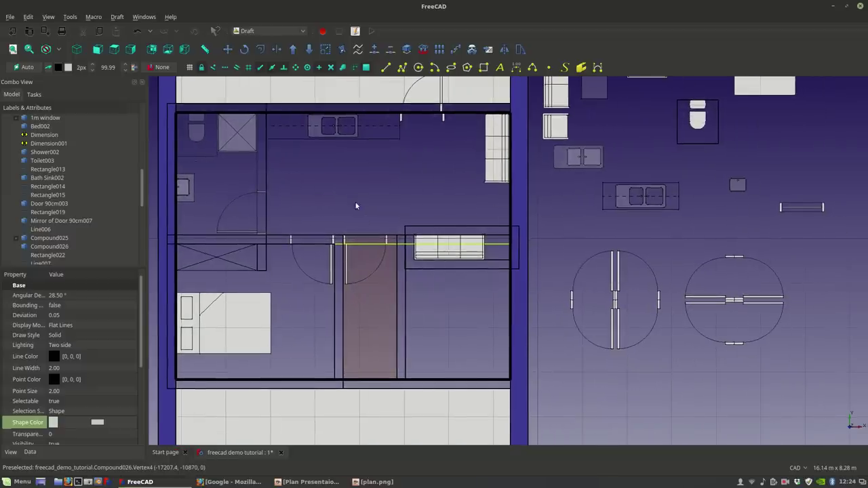
{"action": "scroll", "coordinate": [393, 285], "scroll_direction": "up", "scroll_amount": 1}
{"action": "scroll", "coordinate": [447, 312], "scroll_direction": "up", "scroll_amount": 2}
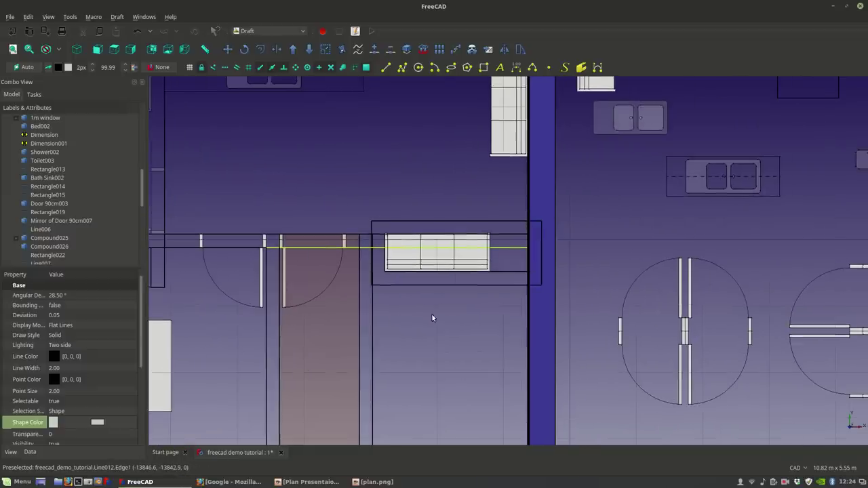
{"action": "scroll", "coordinate": [461, 329], "scroll_direction": "down", "scroll_amount": 3}
{"action": "middle_click_drag", "start_coordinate": [445, 338], "coordinate": [498, 334]}
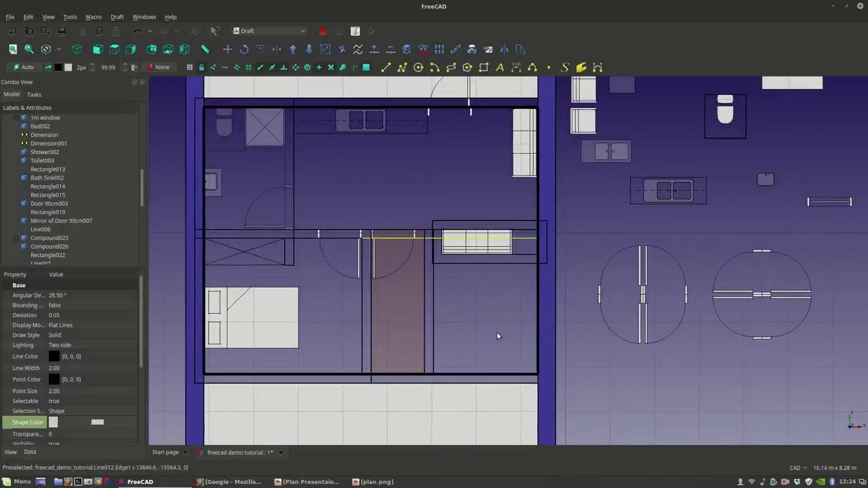
{"action": "scroll", "coordinate": [401, 237], "scroll_direction": "up", "scroll_amount": 4}
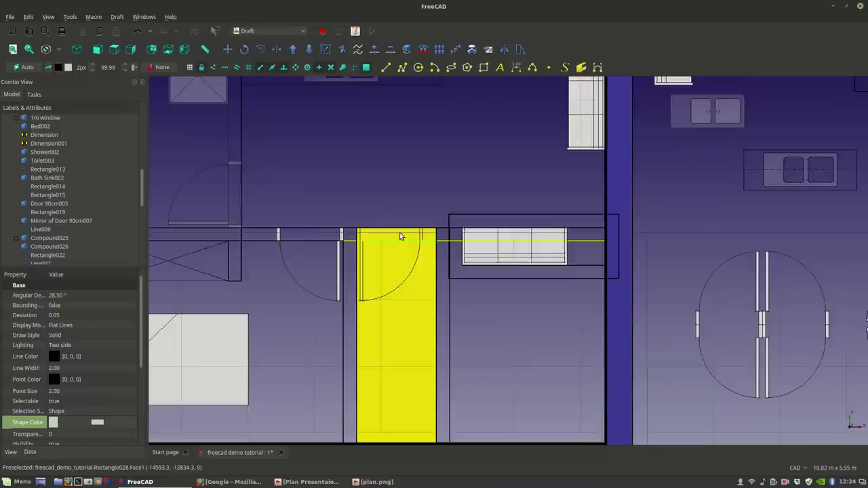
{"action": "scroll", "coordinate": [471, 245], "scroll_direction": "down", "scroll_amount": 4}
{"action": "middle_click_drag", "start_coordinate": [471, 245], "coordinate": [434, 251]}
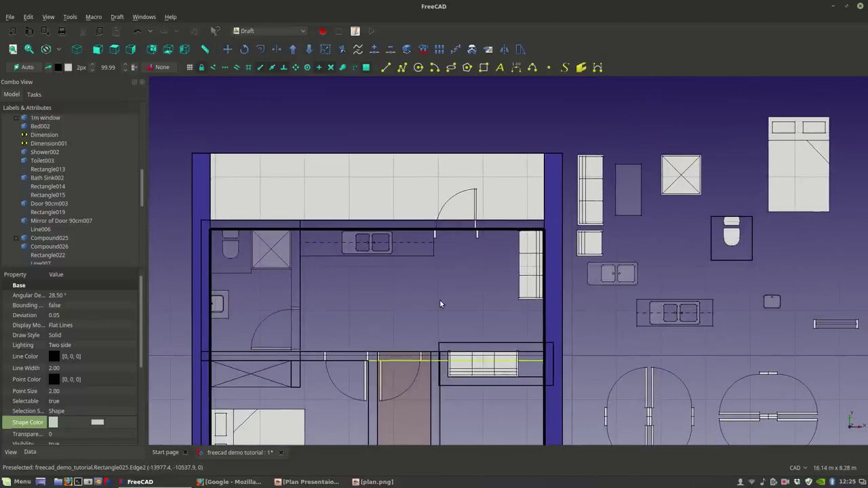
{"action": "scroll", "coordinate": [439, 304], "scroll_direction": "up", "scroll_amount": 2}
{"action": "scroll", "coordinate": [420, 285], "scroll_direction": "down", "scroll_amount": 2}
{"action": "scroll", "coordinate": [401, 268], "scroll_direction": "up", "scroll_amount": 2}
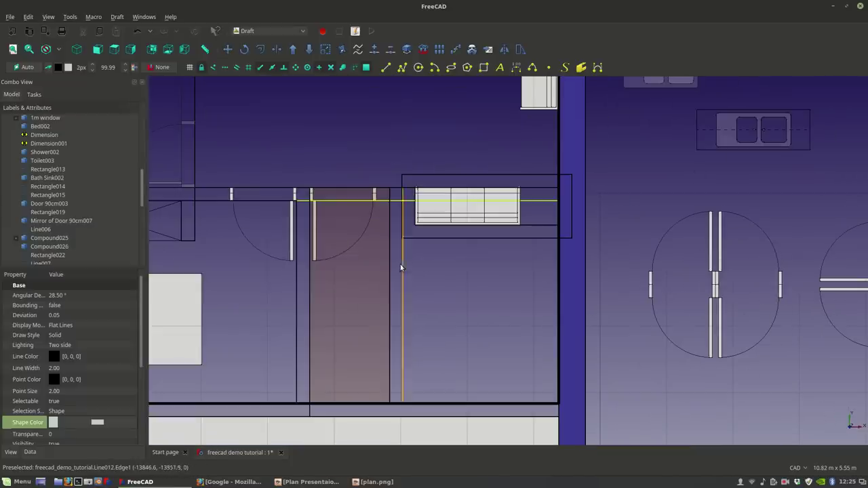
{"action": "left_click", "coordinate": [425, 235]}
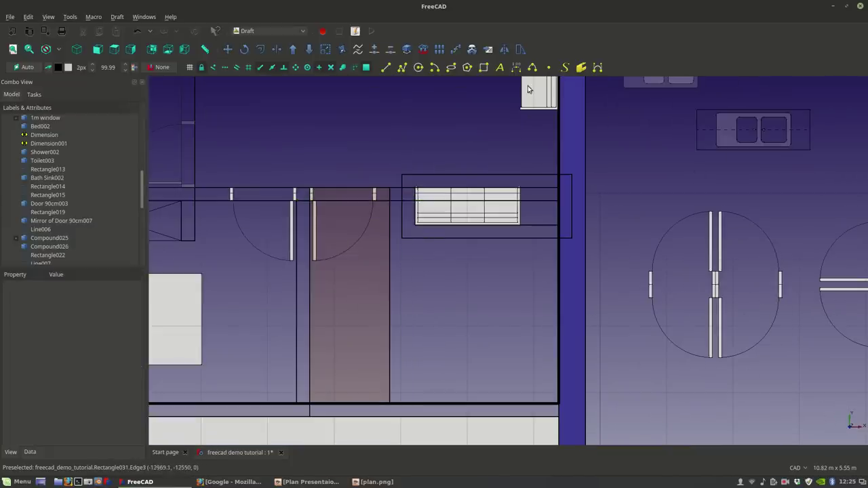
{"action": "scroll", "coordinate": [406, 217], "scroll_direction": "up", "scroll_amount": 2}
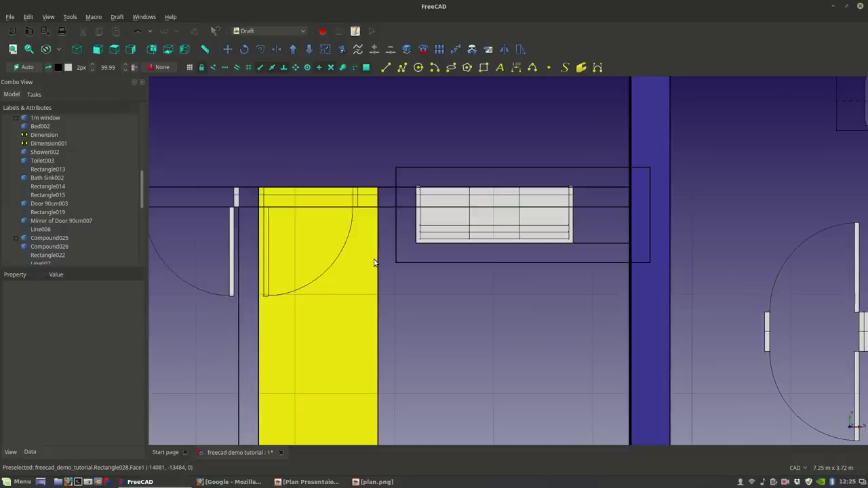
{"action": "scroll", "coordinate": [389, 250], "scroll_direction": "down", "scroll_amount": 2}
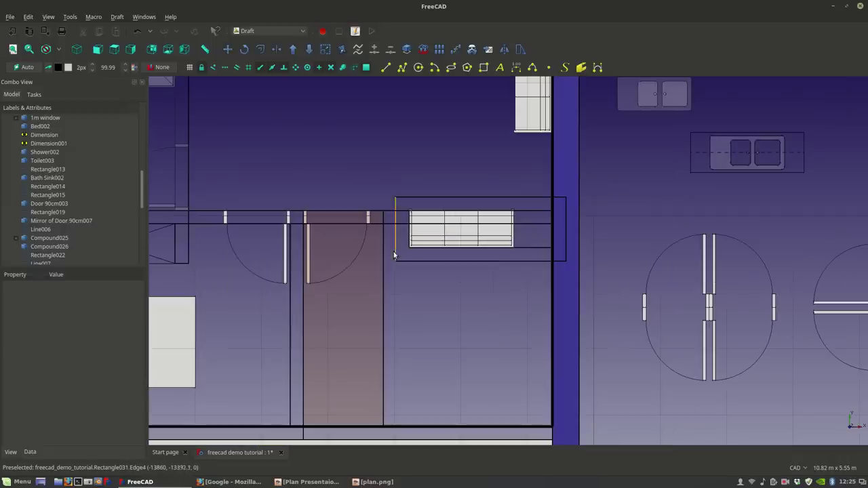
{"action": "scroll", "coordinate": [414, 298], "scroll_direction": "down", "scroll_amount": 2}
{"action": "scroll", "coordinate": [424, 318], "scroll_direction": "down", "scroll_amount": 1}
{"action": "scroll", "coordinate": [485, 300], "scroll_direction": "up", "scroll_amount": 2}
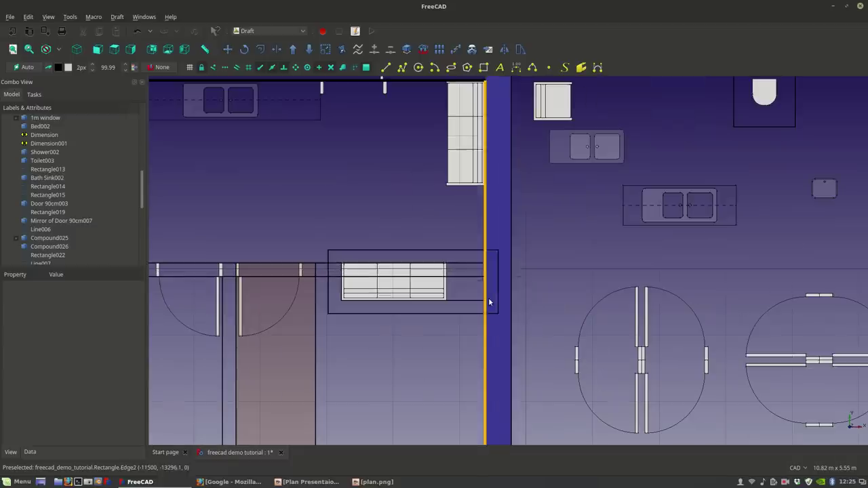
{"action": "scroll", "coordinate": [475, 305], "scroll_direction": "down", "scroll_amount": 2}
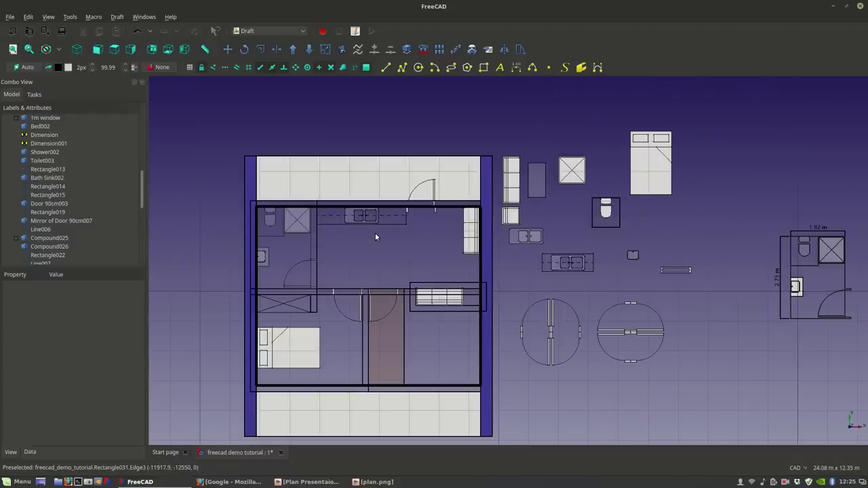
{"action": "scroll", "coordinate": [241, 236], "scroll_direction": "up", "scroll_amount": 1}
{"action": "scroll", "coordinate": [340, 228], "scroll_direction": "down", "scroll_amount": 1}
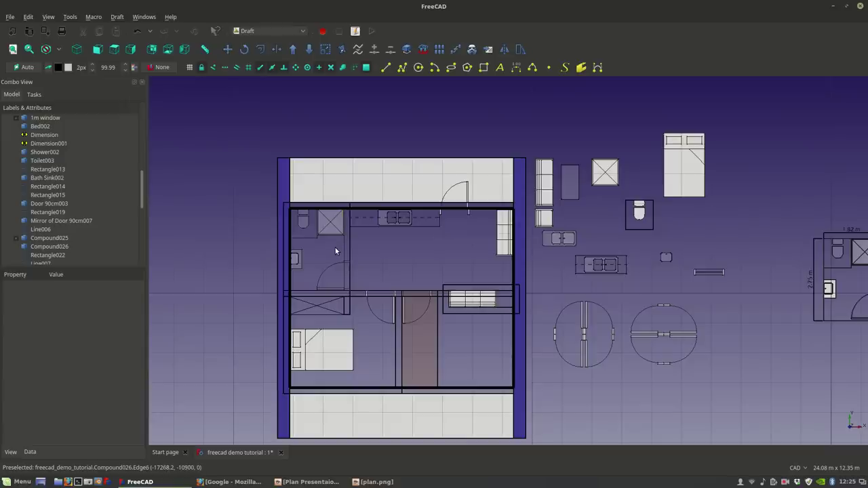
Step: Offset the wall outline rectangle out to the walls
{"action": "left_click", "coordinate": [501, 390]}
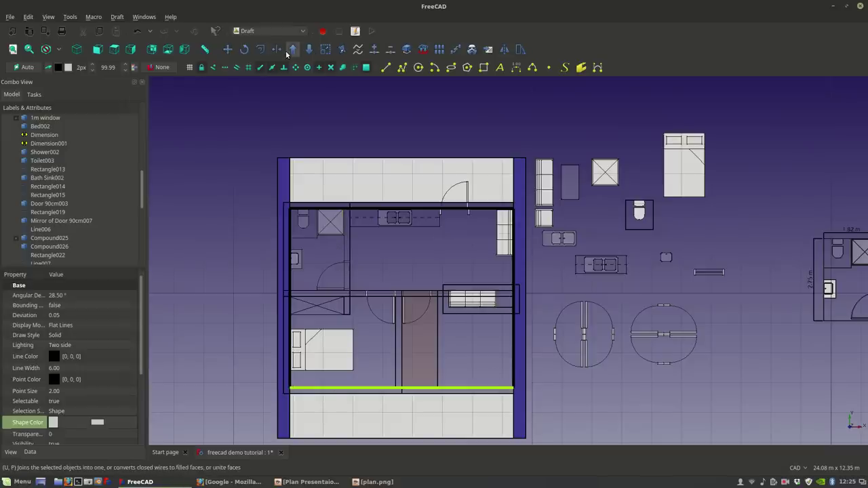
{"action": "left_click", "coordinate": [262, 50]}
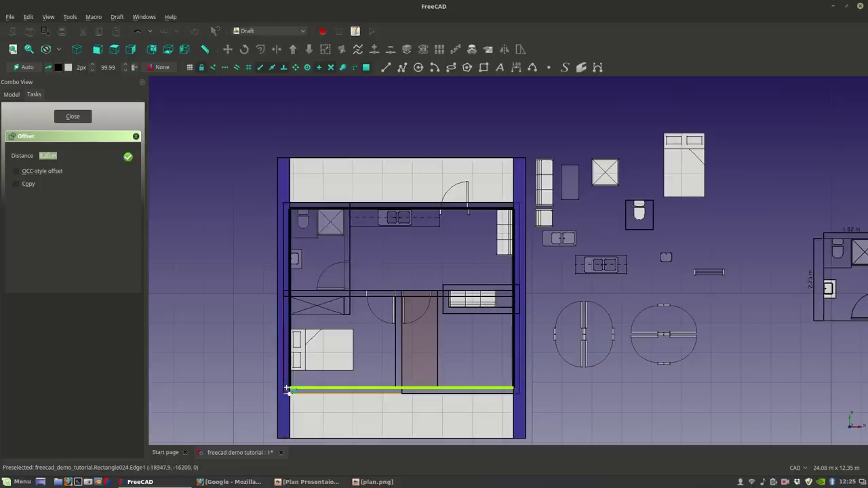
{"action": "left_click", "coordinate": [514, 393]}
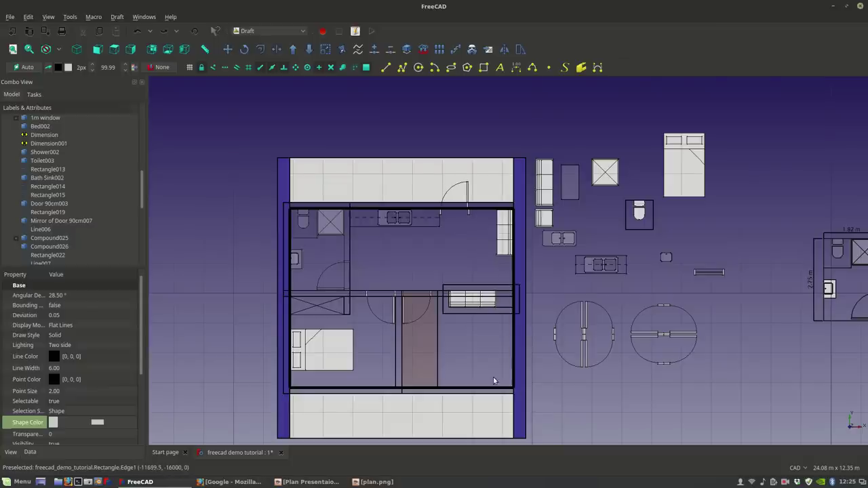
Step: Offset the inner wall outline again as a copy, placed around the plan
{"action": "left_click", "coordinate": [455, 208]}
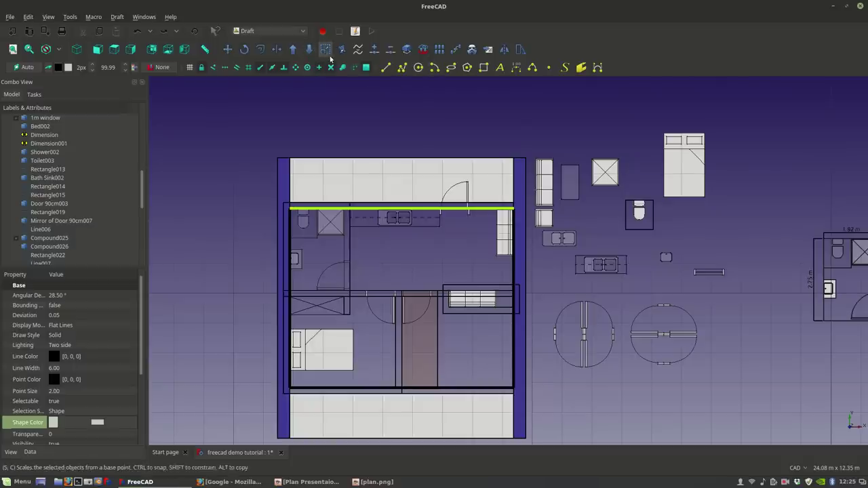
{"action": "left_click", "coordinate": [263, 52]}
{"action": "left_click", "coordinate": [29, 186]}
{"action": "scroll", "coordinate": [522, 399], "scroll_direction": "up", "scroll_amount": 2}
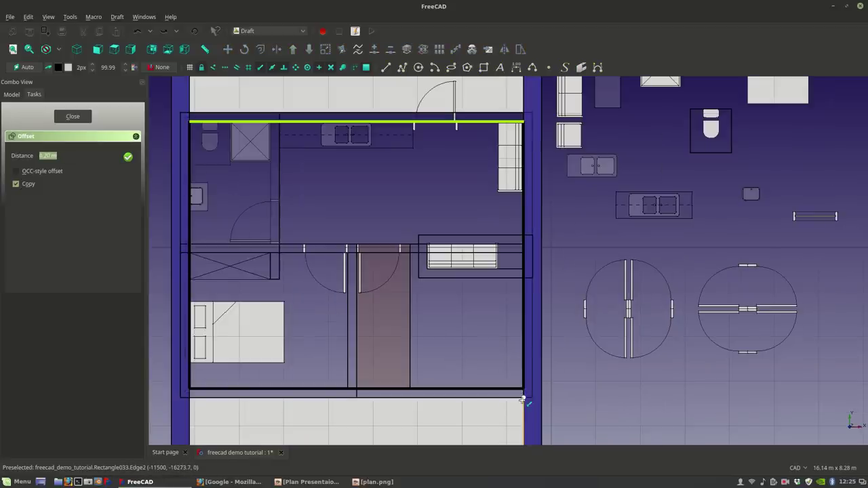
{"action": "left_click", "coordinate": [522, 399]}
Step: Set Make Face to false on the filled wall rectangle in the Data properties
{"action": "scroll", "coordinate": [584, 382], "scroll_direction": "down", "scroll_amount": 2}
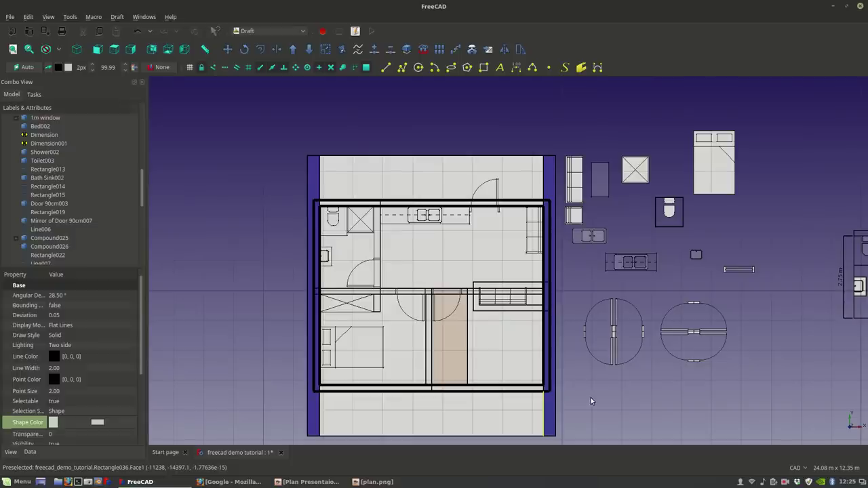
{"action": "left_click", "coordinate": [591, 398]}
{"action": "middle_click_drag", "start_coordinate": [497, 438], "coordinate": [449, 408]}
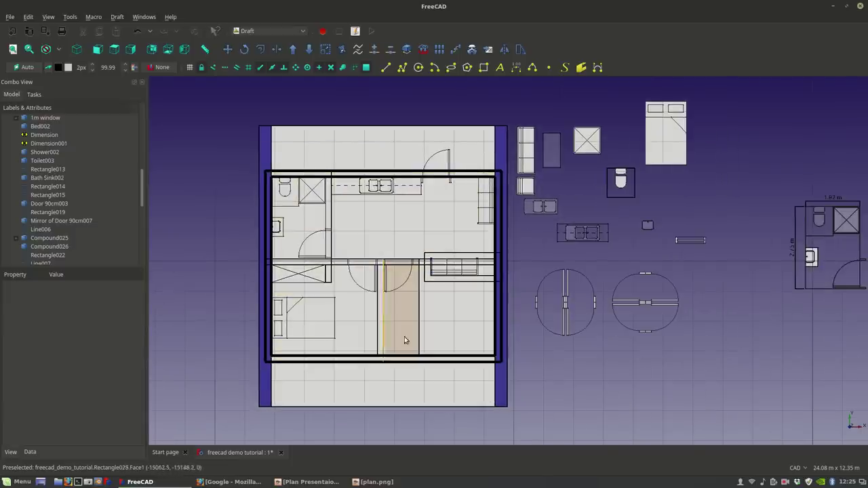
{"action": "left_click", "coordinate": [459, 391]}
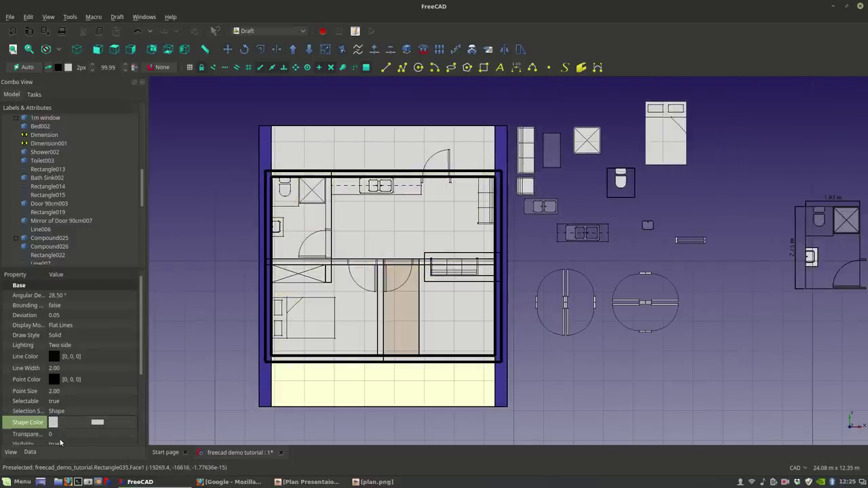
{"action": "scroll", "coordinate": [91, 407], "scroll_direction": "down", "scroll_amount": 3}
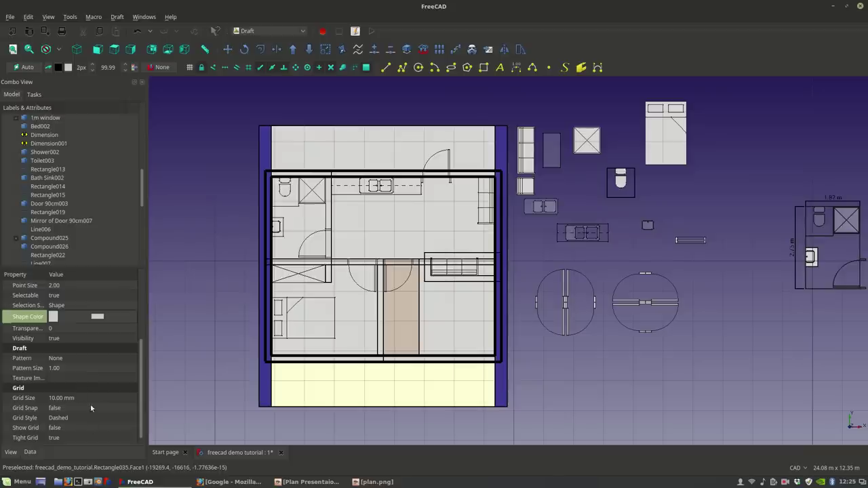
{"action": "left_click", "coordinate": [30, 452]}
{"action": "left_click", "coordinate": [117, 425]}
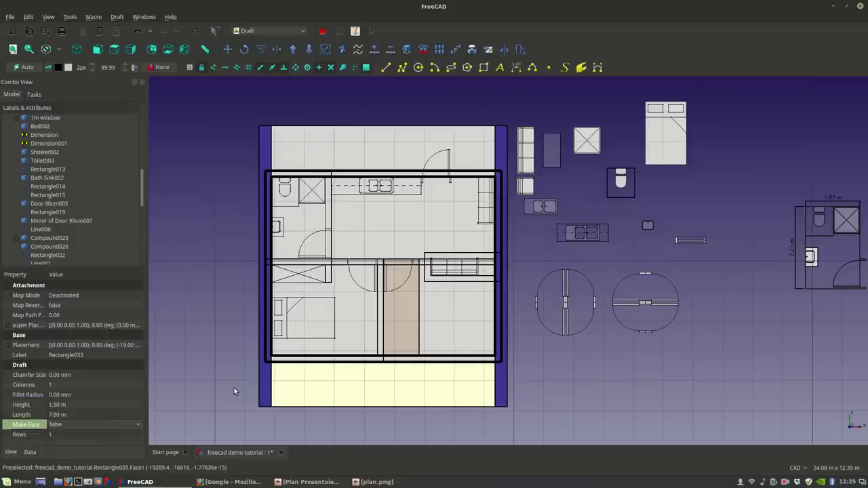
{"action": "left_click", "coordinate": [343, 131]}
{"action": "left_click", "coordinate": [111, 424]}
{"action": "left_click", "coordinate": [112, 414]}
Step: Turn Make Face off on the next filled rectangle in the plan as well
{"action": "left_click", "coordinate": [420, 295]}
{"action": "left_click", "coordinate": [86, 422]}
{"action": "left_click", "coordinate": [79, 413]}
{"action": "left_click", "coordinate": [200, 364]}
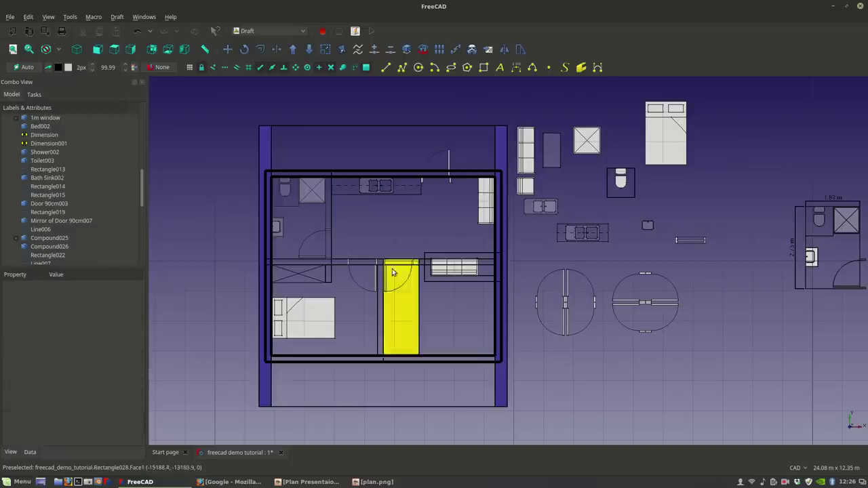
{"action": "scroll", "coordinate": [457, 295], "scroll_direction": "up", "scroll_amount": 5}
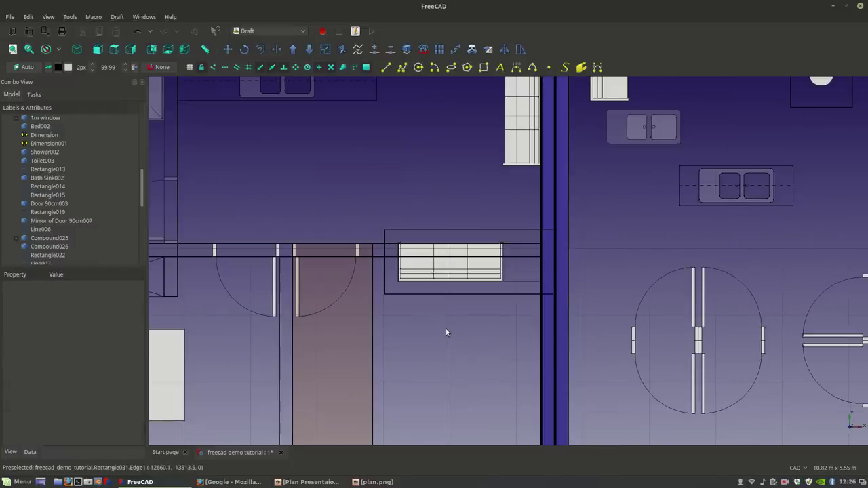
{"action": "scroll", "coordinate": [449, 322], "scroll_direction": "down", "scroll_amount": 3}
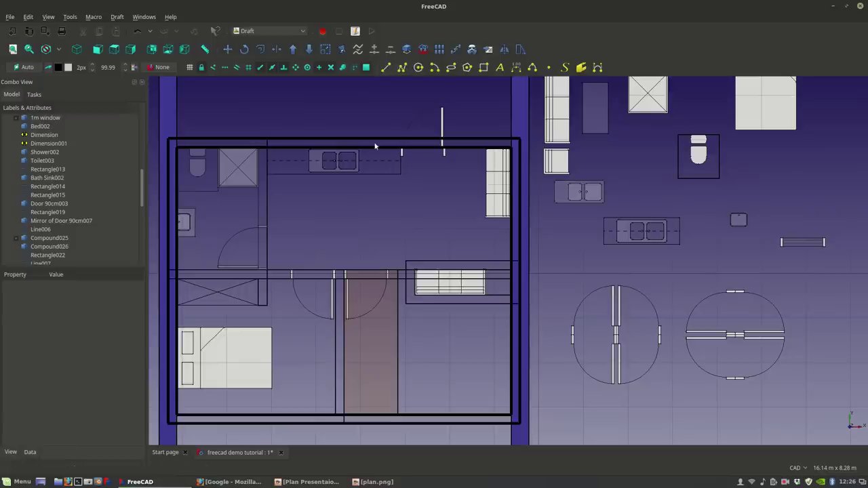
{"action": "scroll", "coordinate": [374, 258], "scroll_direction": "up", "scroll_amount": 3}
{"action": "scroll", "coordinate": [473, 232], "scroll_direction": "up", "scroll_amount": 5}
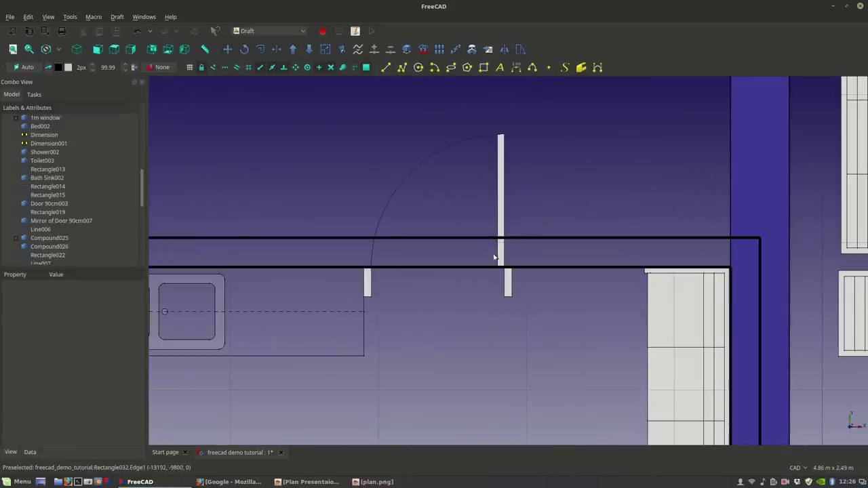
{"action": "left_click", "coordinate": [511, 292]}
{"action": "scroll", "coordinate": [500, 255], "scroll_direction": "down", "scroll_amount": 5}
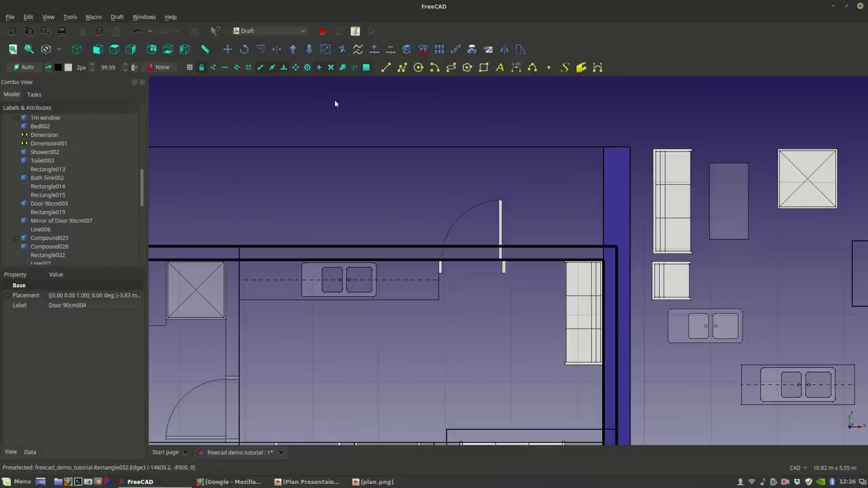
{"action": "left_click", "coordinate": [228, 50]}
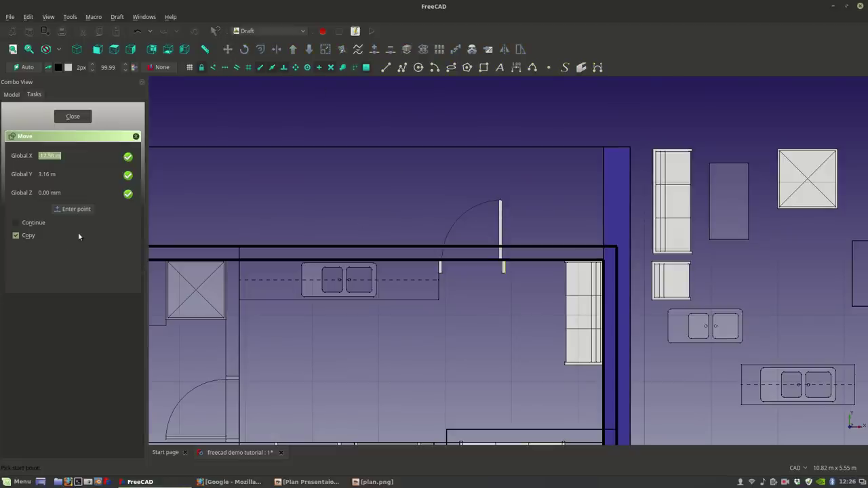
{"action": "left_click", "coordinate": [19, 237]}
{"action": "scroll", "coordinate": [438, 274], "scroll_direction": "up", "scroll_amount": 5}
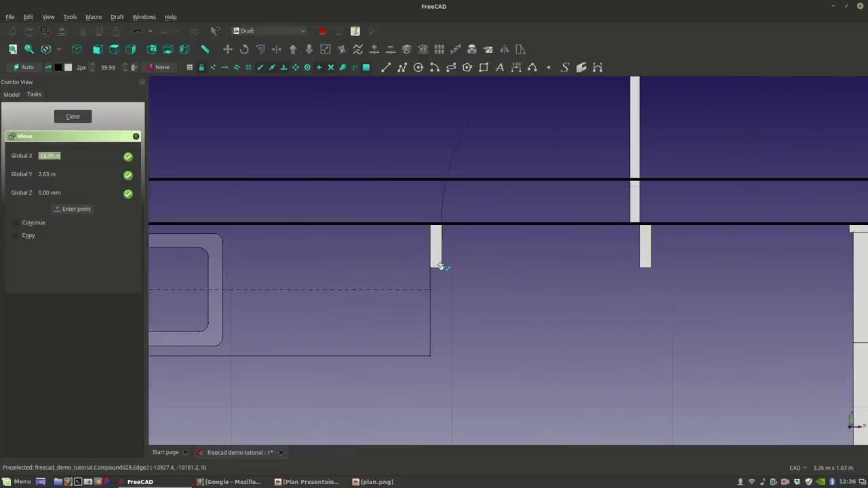
{"action": "left_click", "coordinate": [440, 226]}
{"action": "left_click", "coordinate": [465, 278]}
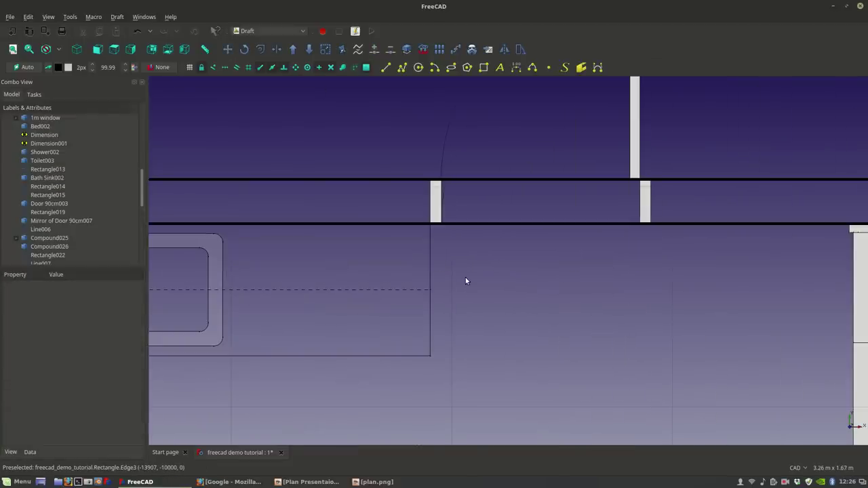
{"action": "scroll", "coordinate": [465, 278], "scroll_direction": "down", "scroll_amount": 6}
{"action": "middle_click_drag", "start_coordinate": [457, 305], "coordinate": [490, 282]}
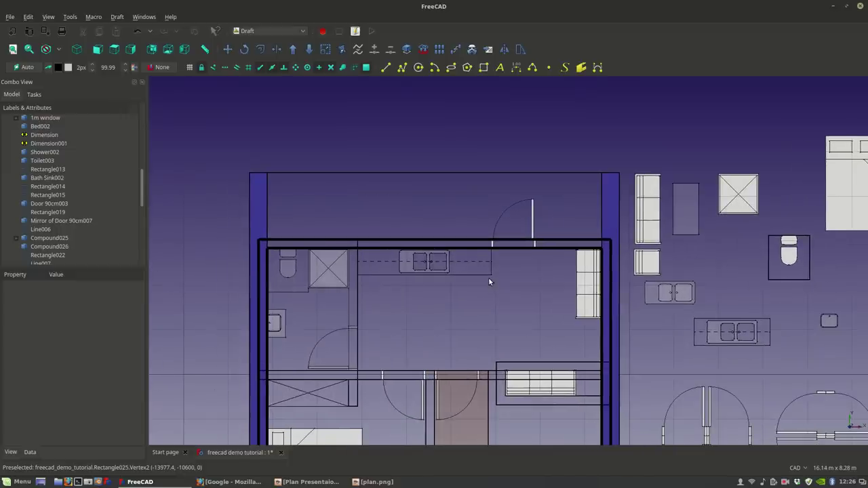
{"action": "middle_click_drag", "start_coordinate": [426, 314], "coordinate": [499, 266]}
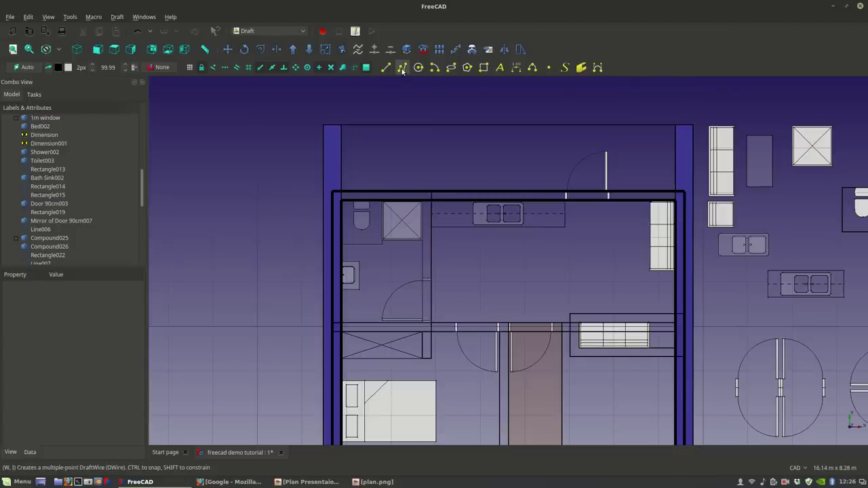
{"action": "scroll", "coordinate": [463, 251], "scroll_direction": "down", "scroll_amount": 3}
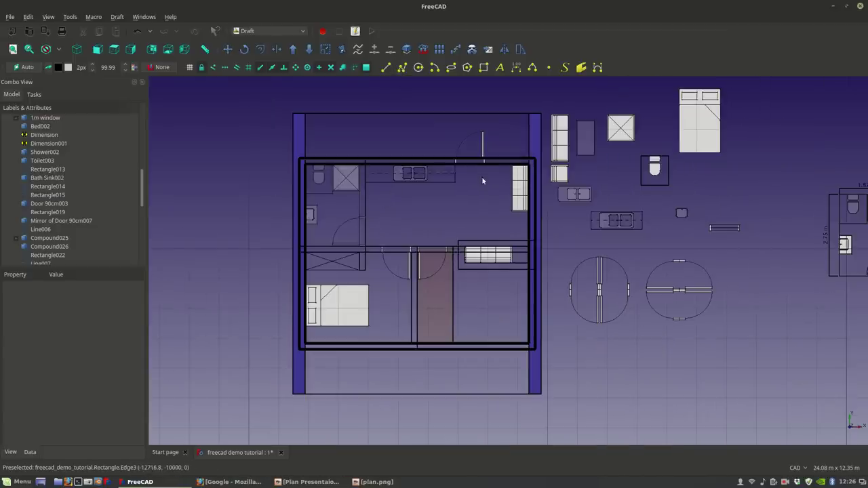
{"action": "scroll", "coordinate": [432, 256], "scroll_direction": "down", "scroll_amount": 1}
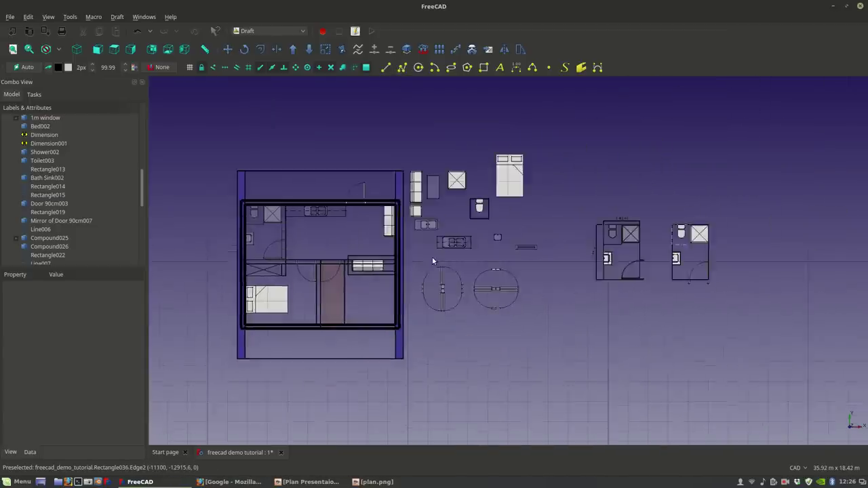
{"action": "scroll", "coordinate": [548, 248], "scroll_direction": "up", "scroll_amount": 4}
Step: Copy the 1m window with Draft Move (M,V) onto the bathroom's top wall, keeping the original
{"action": "left_click", "coordinate": [551, 250]}
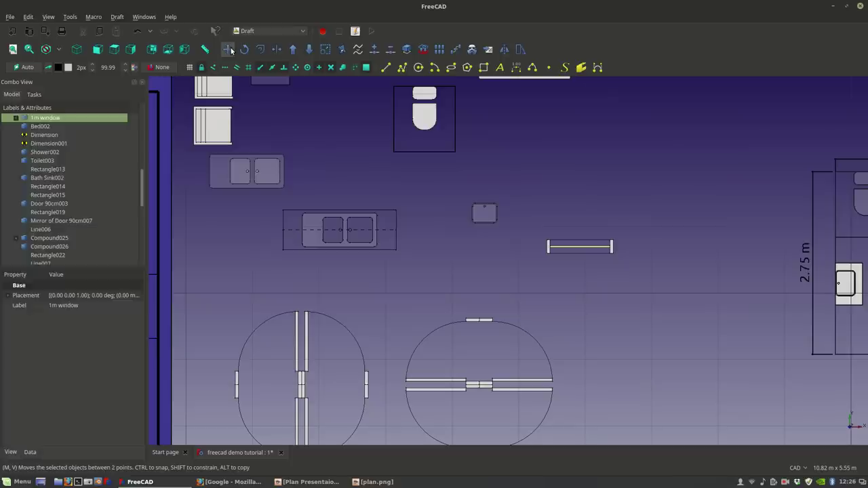
{"action": "key", "text": "m"}
{"action": "key", "text": "v"}
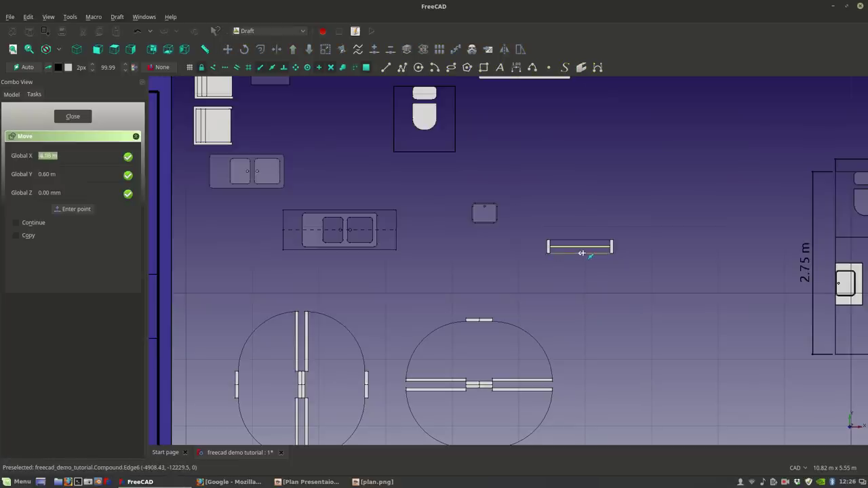
{"action": "left_click", "coordinate": [26, 236]}
{"action": "left_click", "coordinate": [577, 254]}
{"action": "scroll", "coordinate": [637, 231], "scroll_direction": "down", "scroll_amount": 3}
{"action": "scroll", "coordinate": [429, 130], "scroll_direction": "up", "scroll_amount": 6}
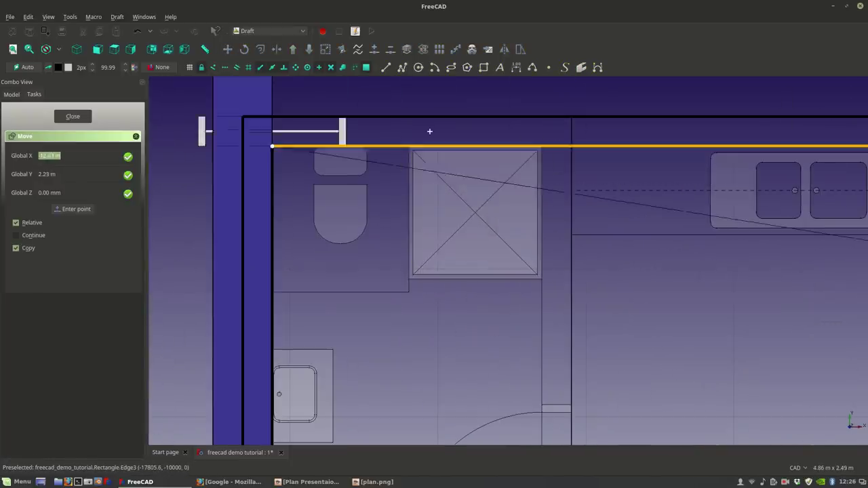
{"action": "left_click", "coordinate": [400, 146]}
{"action": "scroll", "coordinate": [397, 150], "scroll_direction": "down", "scroll_amount": 4}
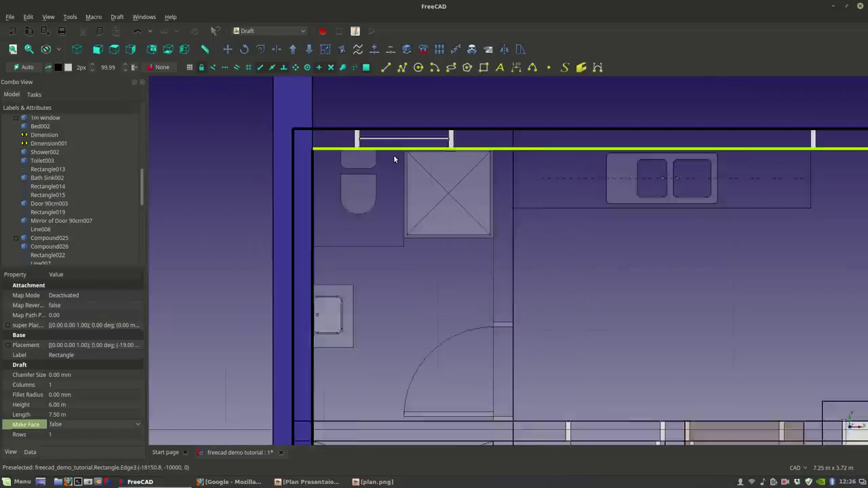
{"action": "scroll", "coordinate": [399, 150], "scroll_direction": "up", "scroll_amount": 6}
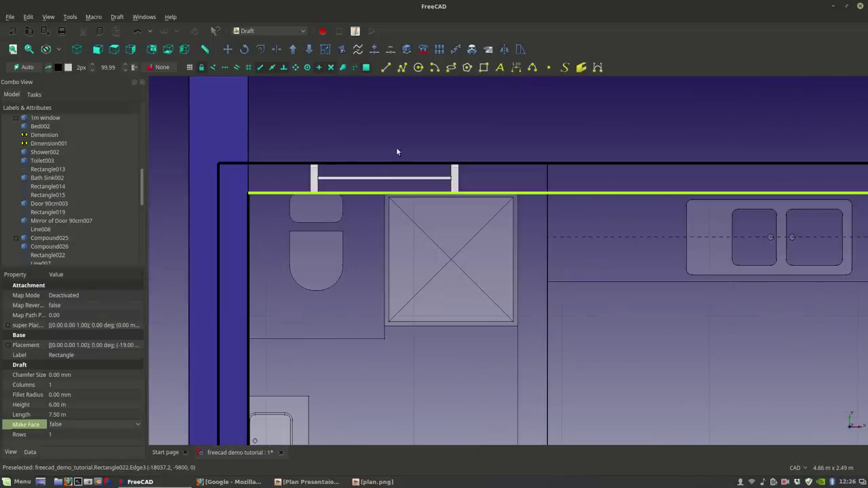
{"action": "left_click", "coordinate": [382, 180]}
{"action": "scroll", "coordinate": [375, 132], "scroll_direction": "down", "scroll_amount": 4}
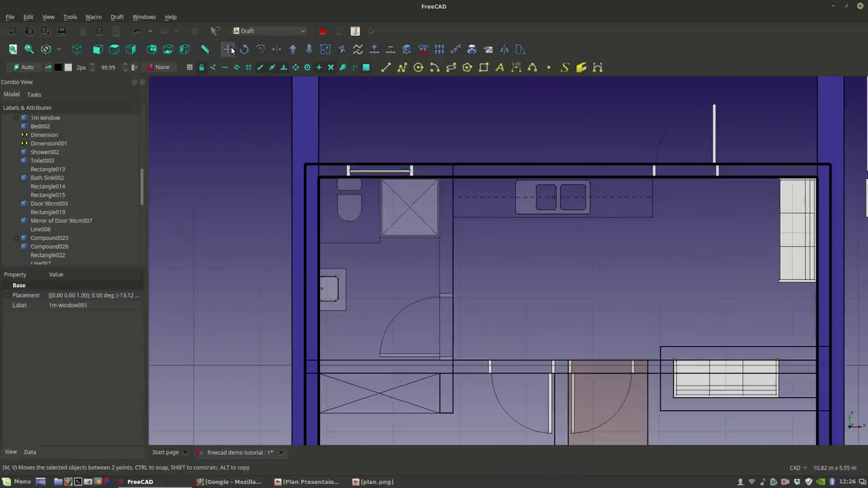
Step: Draw a vertical guide line from the sink centre up past the top wall
{"action": "left_click", "coordinate": [386, 67]}
{"action": "scroll", "coordinate": [525, 156], "scroll_direction": "up", "scroll_amount": 5}
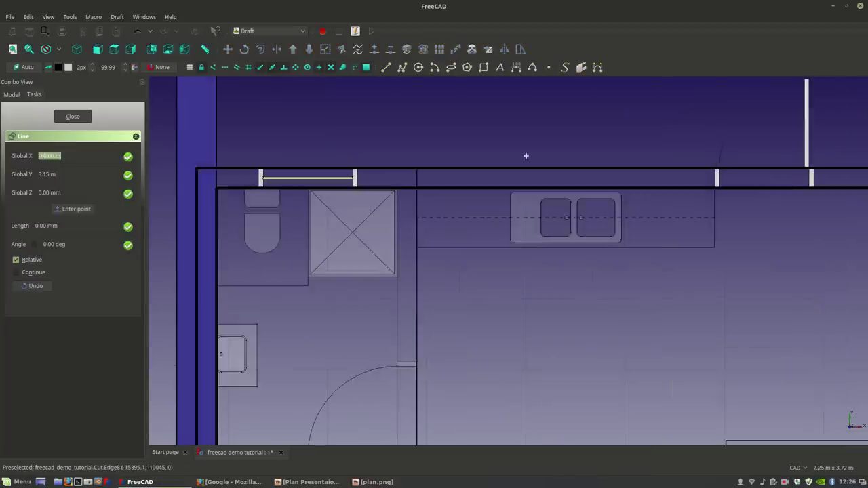
{"action": "left_click", "coordinate": [579, 281]}
{"action": "key", "text": "y"}
{"action": "left_click", "coordinate": [566, 108]}
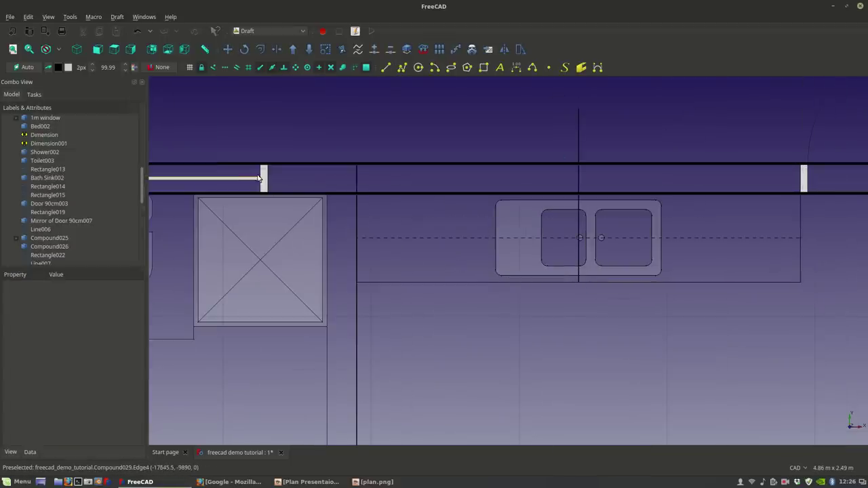
Step: Copy the top-wall window so it sits centred above the sink
{"action": "left_click", "coordinate": [258, 178]}
{"action": "left_click", "coordinate": [228, 49]}
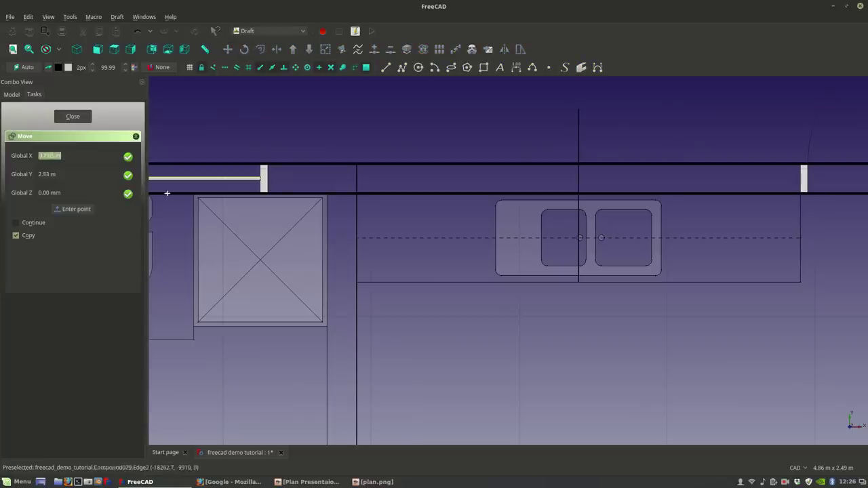
{"action": "scroll", "coordinate": [167, 193], "scroll_direction": "down", "scroll_amount": 2}
{"action": "left_click", "coordinate": [320, 207]}
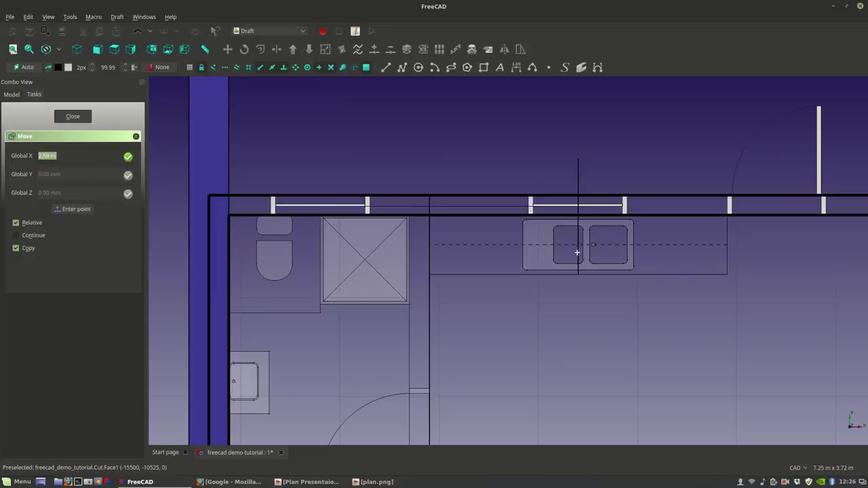
{"action": "scroll", "coordinate": [580, 217], "scroll_direction": "up", "scroll_amount": 3}
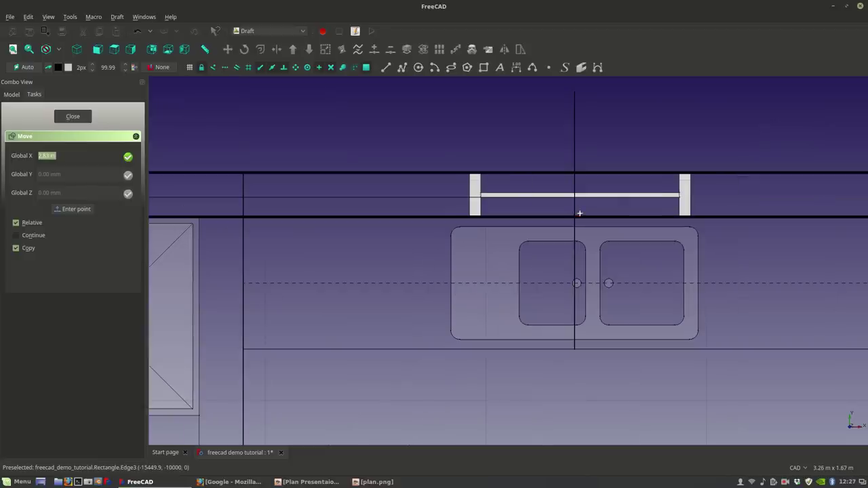
{"action": "left_click", "coordinate": [574, 178]}
{"action": "scroll", "coordinate": [574, 180], "scroll_direction": "down", "scroll_amount": 5}
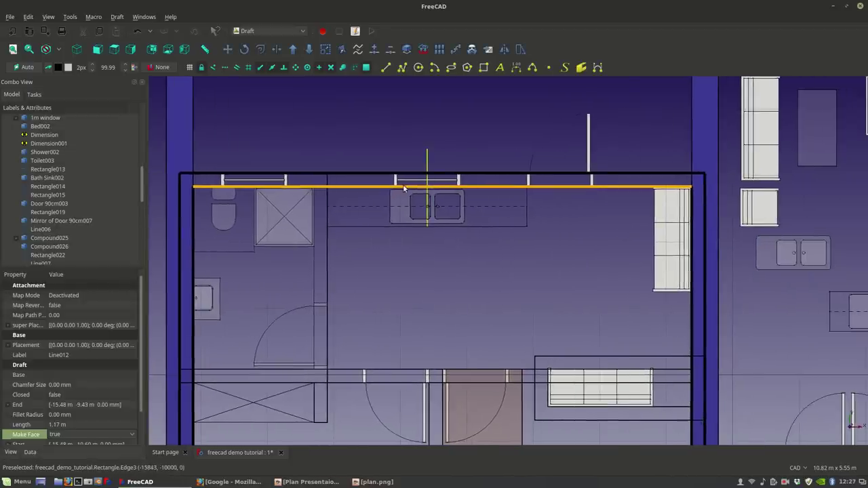
{"action": "scroll", "coordinate": [414, 201], "scroll_direction": "down", "scroll_amount": 2}
{"action": "scroll", "coordinate": [424, 215], "scroll_direction": "down", "scroll_amount": 2}
{"action": "scroll", "coordinate": [423, 215], "scroll_direction": "up", "scroll_amount": 2}
{"action": "scroll", "coordinate": [423, 212], "scroll_direction": "up", "scroll_amount": 6}
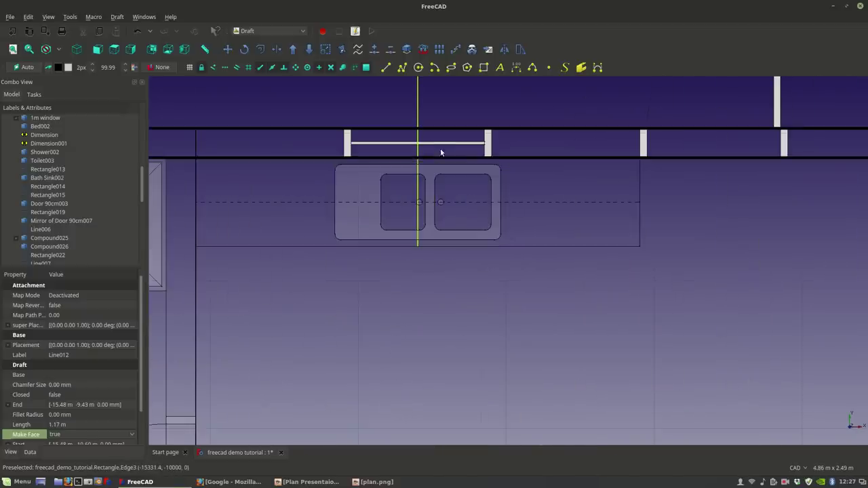
Step: Begin another copy of the window above the sink, picking its base point
{"action": "left_click", "coordinate": [441, 144]}
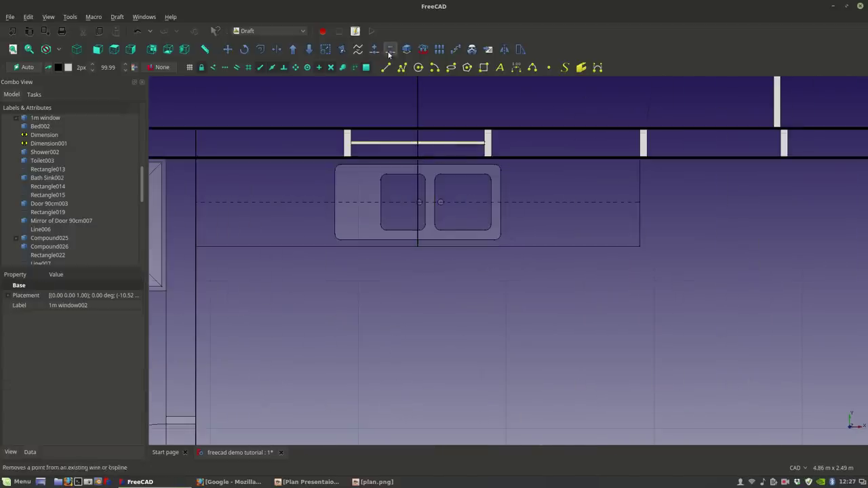
{"action": "left_click", "coordinate": [228, 49]}
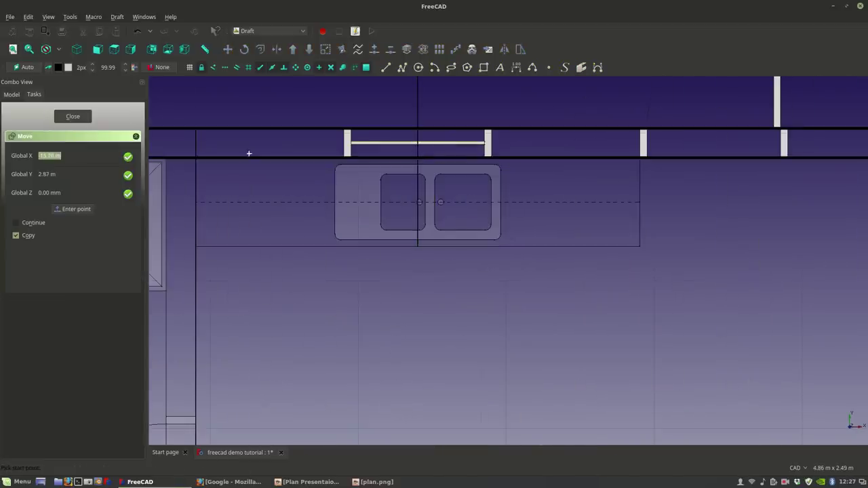
{"action": "left_click", "coordinate": [418, 156]}
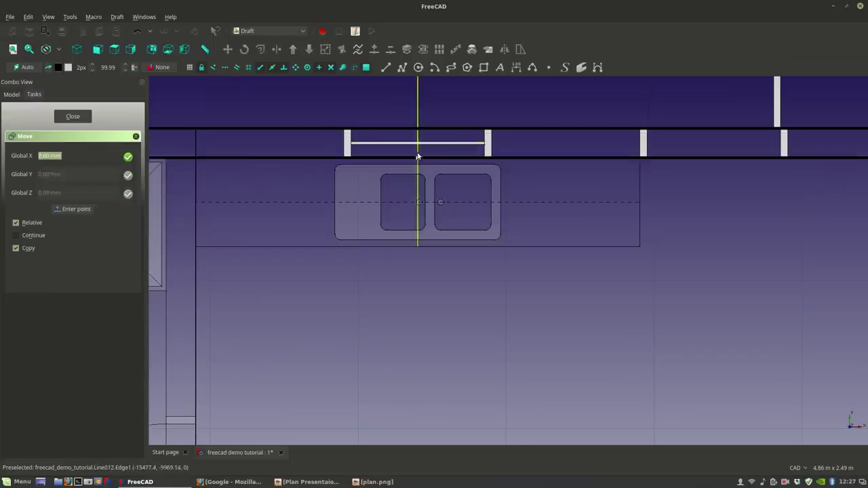
{"action": "scroll", "coordinate": [417, 157], "scroll_direction": "down", "scroll_amount": 8}
{"action": "scroll", "coordinate": [381, 272], "scroll_direction": "up", "scroll_amount": 2}
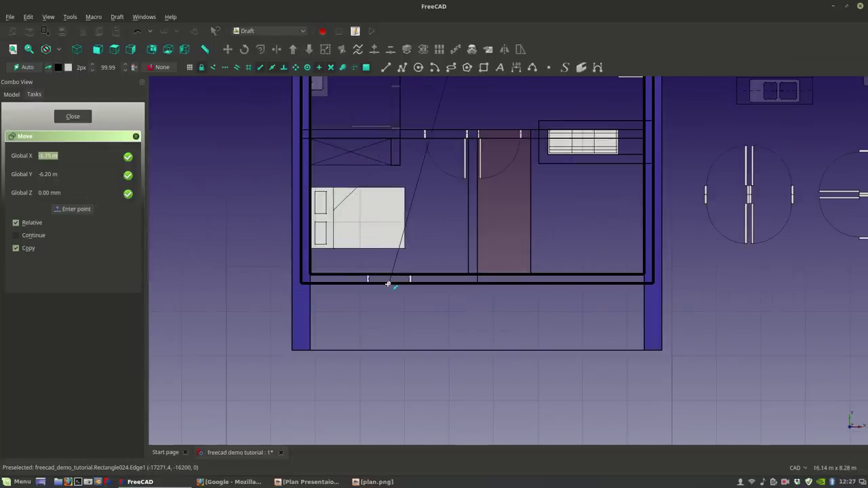
{"action": "left_click", "coordinate": [395, 283]}
{"action": "scroll", "coordinate": [397, 285], "scroll_direction": "up", "scroll_amount": 2}
{"action": "scroll", "coordinate": [397, 285], "scroll_direction": "down", "scroll_amount": 4}
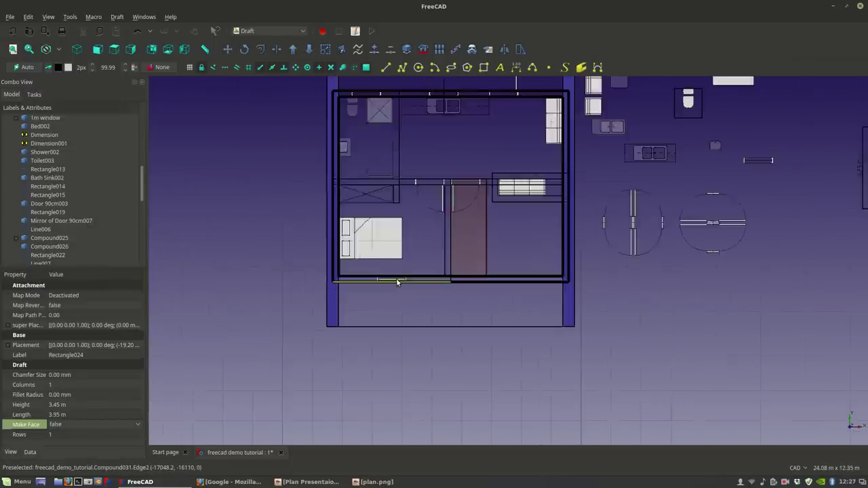
{"action": "scroll", "coordinate": [398, 284], "scroll_direction": "up", "scroll_amount": 6}
{"action": "left_click", "coordinate": [397, 277]}
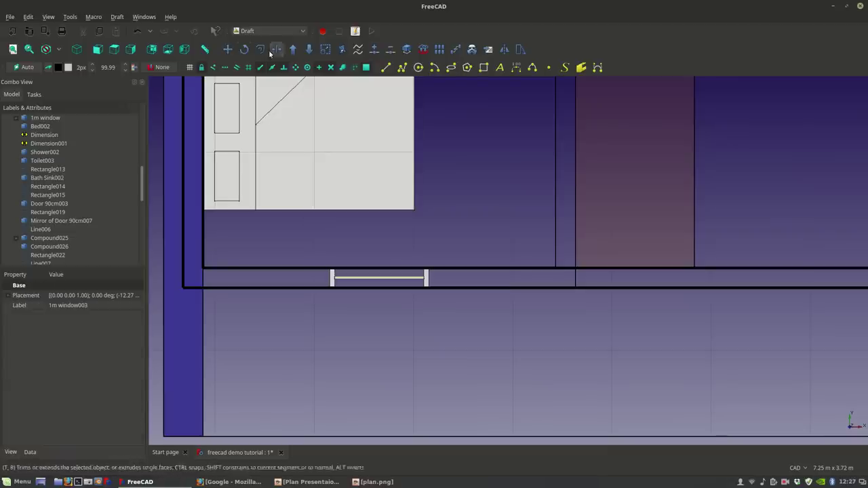
{"action": "left_click", "coordinate": [228, 50]}
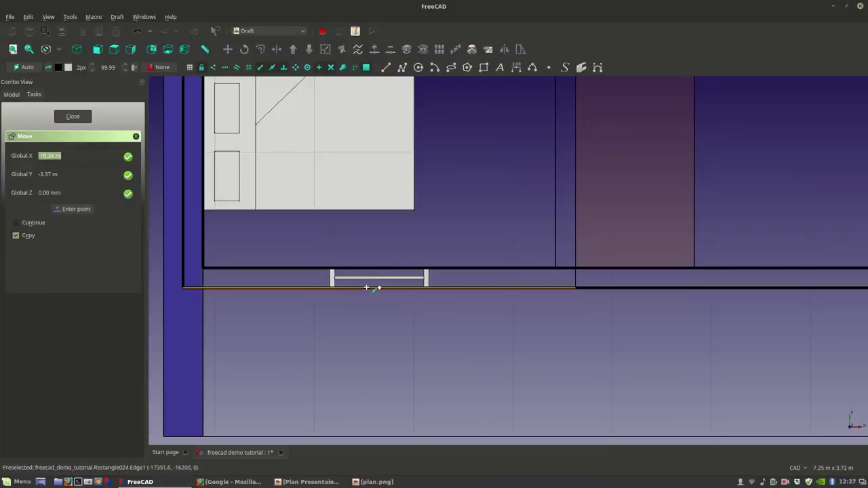
{"action": "left_click", "coordinate": [367, 288]}
{"action": "scroll", "coordinate": [366, 288], "scroll_direction": "down", "scroll_amount": 4}
{"action": "scroll", "coordinate": [509, 257], "scroll_direction": "up", "scroll_amount": 5}
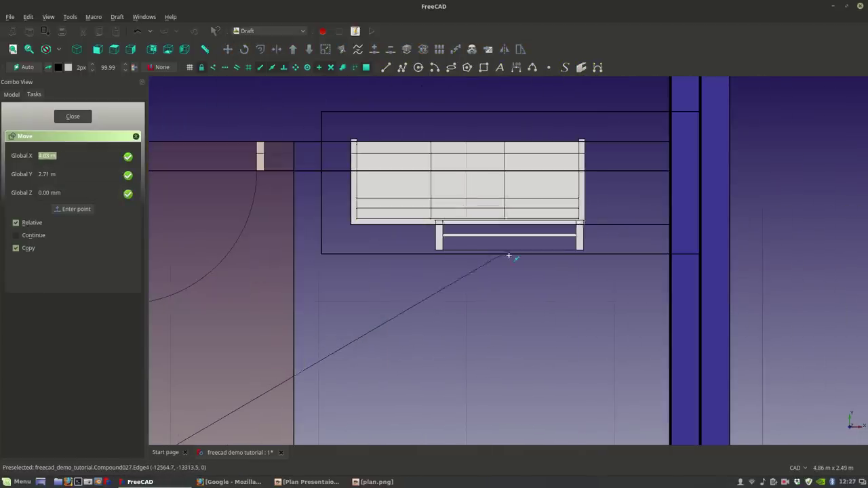
{"action": "left_click", "coordinate": [512, 256]}
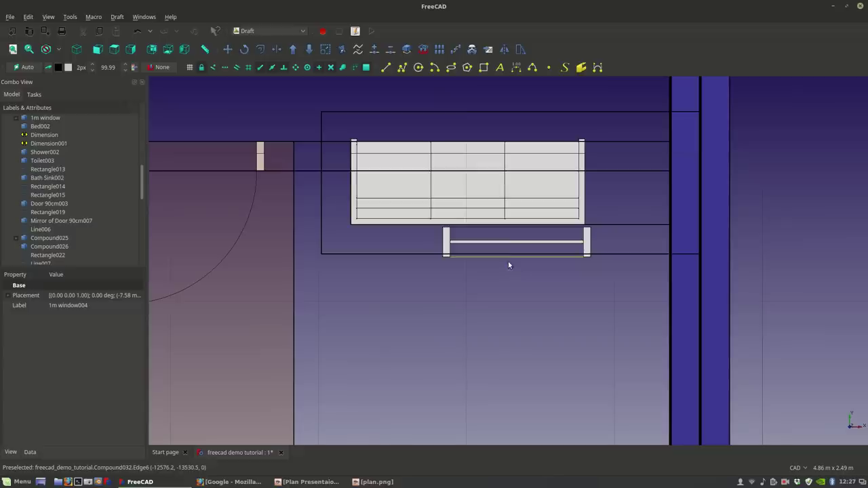
{"action": "left_click", "coordinate": [511, 257]}
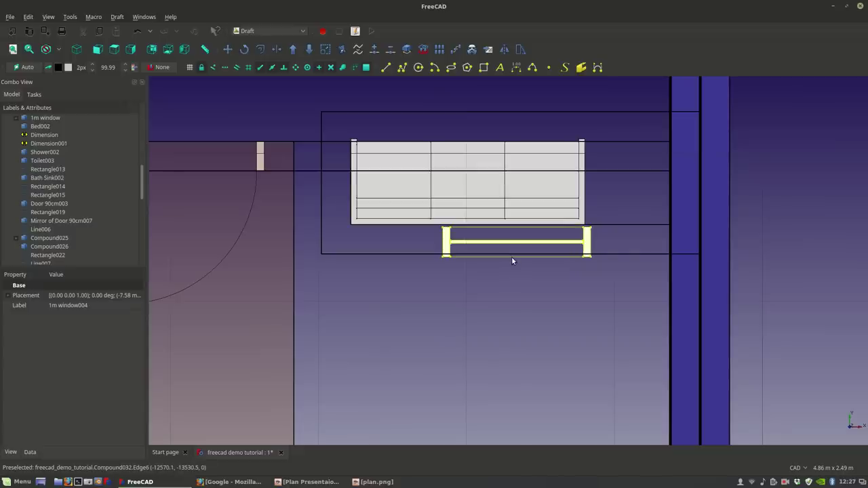
{"action": "left_click", "coordinate": [227, 48]}
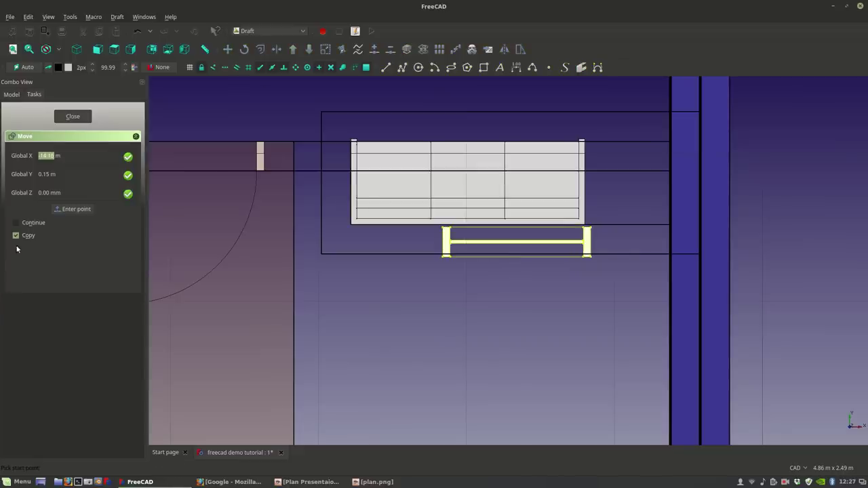
{"action": "left_click", "coordinate": [519, 257]}
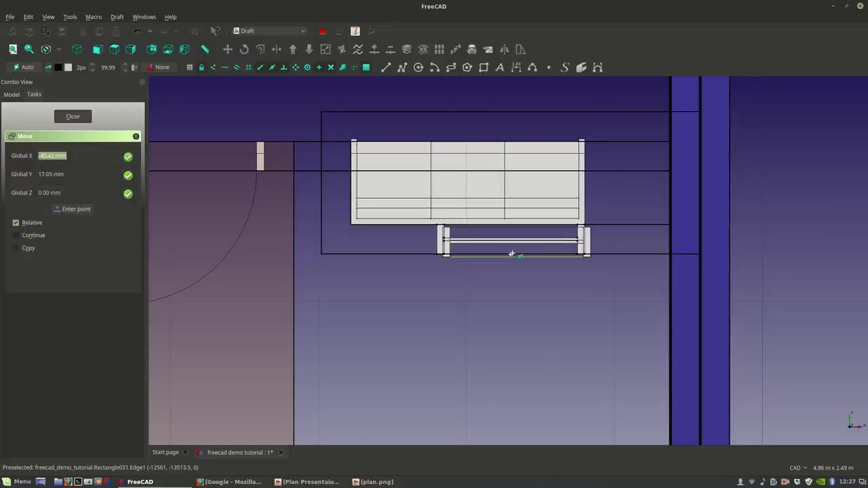
{"action": "left_click", "coordinate": [513, 254]}
{"action": "scroll", "coordinate": [510, 286], "scroll_direction": "down", "scroll_amount": 5}
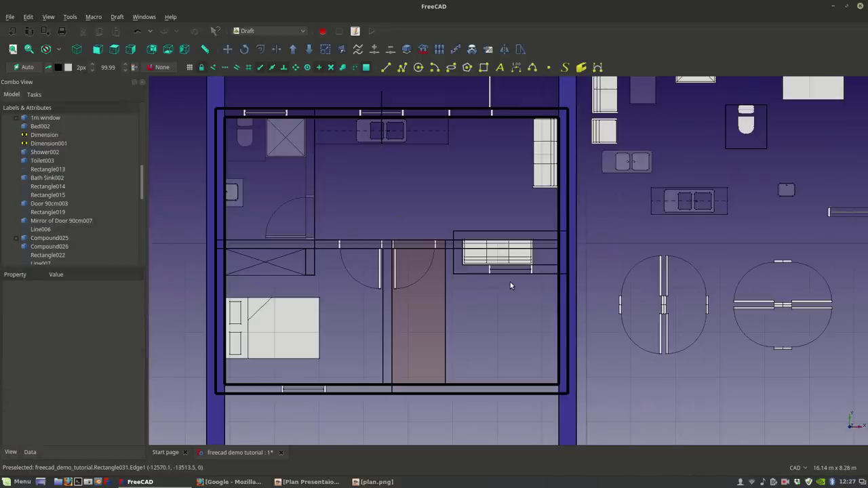
{"action": "scroll", "coordinate": [510, 286], "scroll_direction": "down", "scroll_amount": 3}
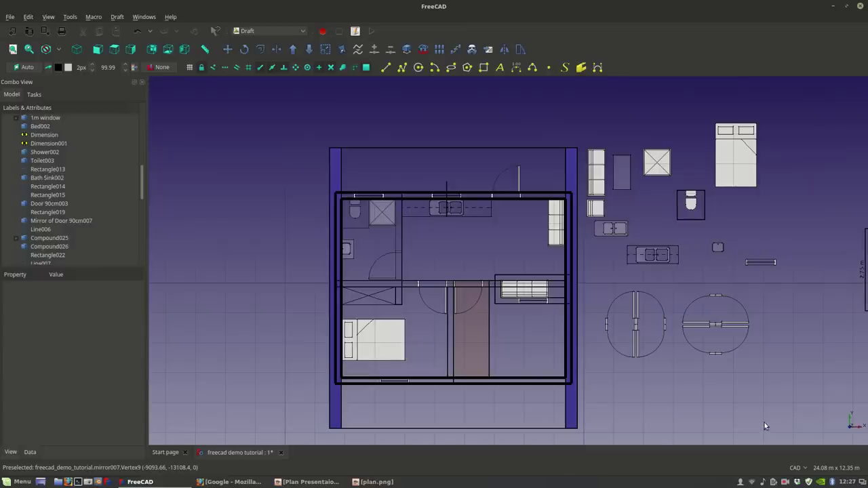
Step: Set Make Face to false on the left outer wall rectangle
{"action": "scroll", "coordinate": [411, 249], "scroll_direction": "up", "scroll_amount": 5}
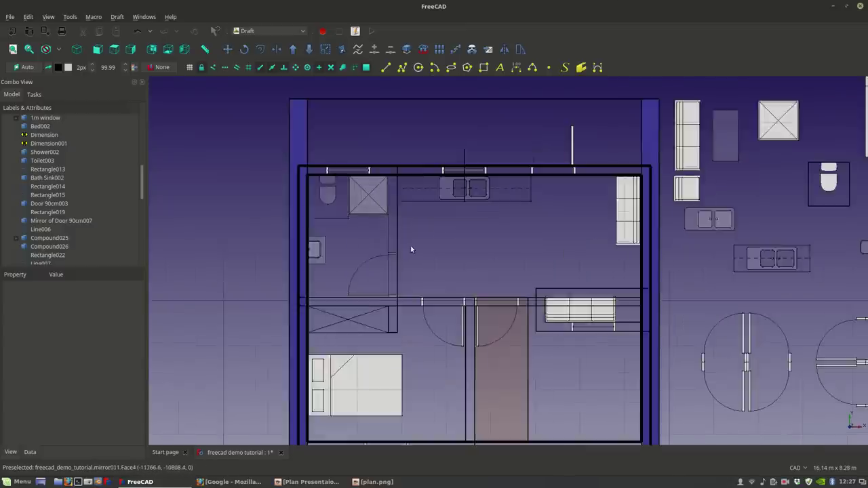
{"action": "left_click", "coordinate": [467, 188]}
{"action": "left_click", "coordinate": [469, 141]}
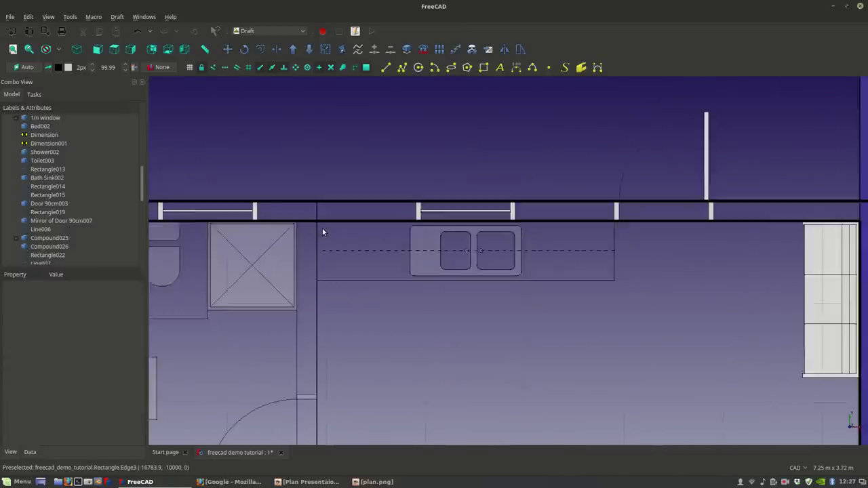
{"action": "scroll", "coordinate": [322, 227], "scroll_direction": "down", "scroll_amount": 2}
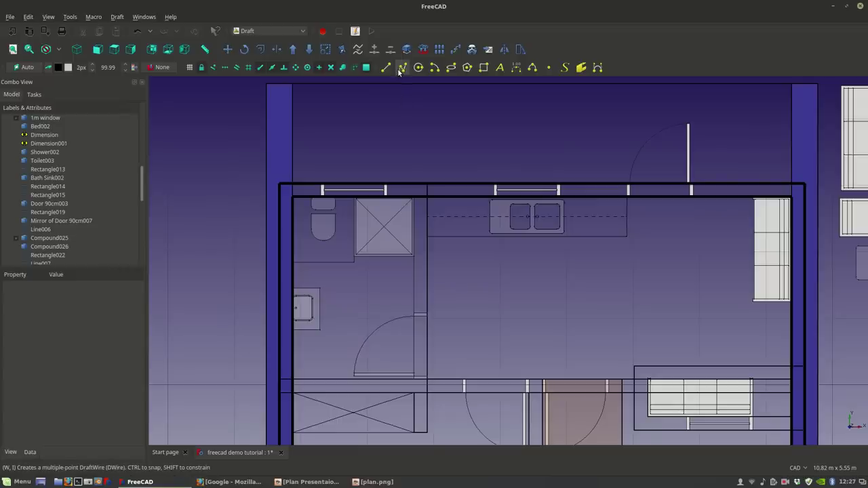
{"action": "left_click", "coordinate": [281, 157]}
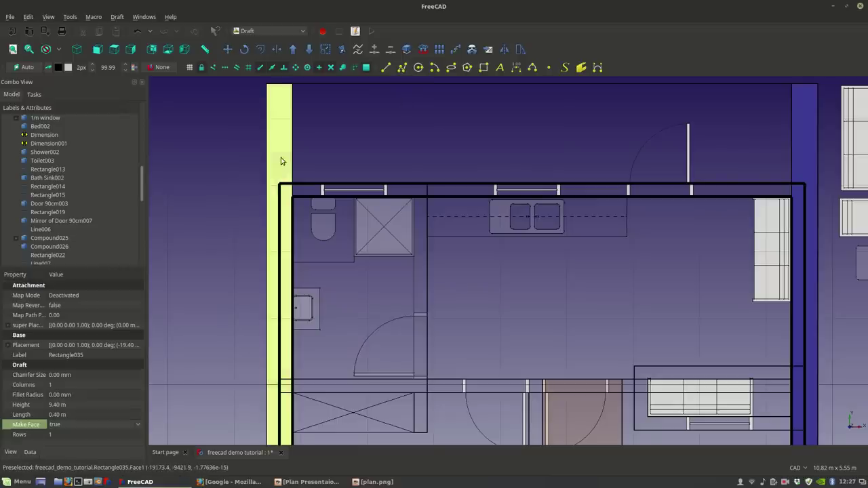
{"action": "left_click", "coordinate": [77, 425]}
{"action": "left_click", "coordinate": [68, 414]}
{"action": "left_click", "coordinate": [391, 310]}
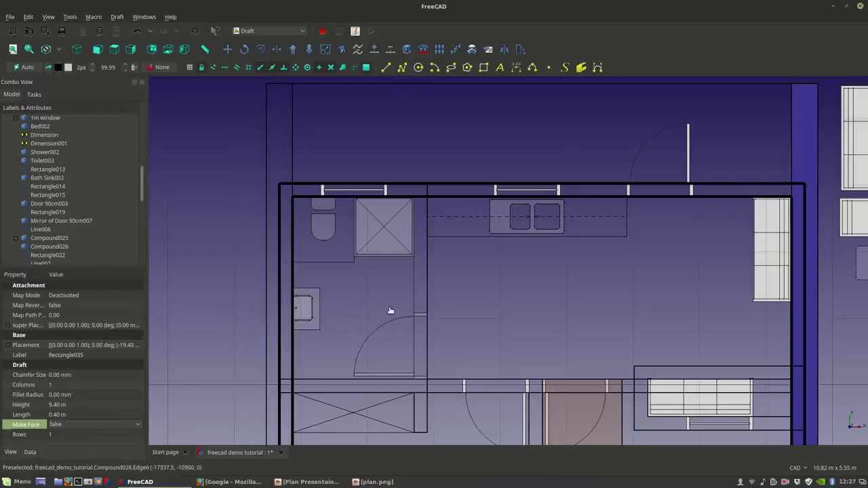
Step: Set Make Face to false on the right outer wall rectangle
{"action": "left_click", "coordinate": [824, 188]}
{"action": "left_click", "coordinate": [124, 422]}
{"action": "left_click", "coordinate": [122, 413]}
{"action": "left_click", "coordinate": [362, 270]}
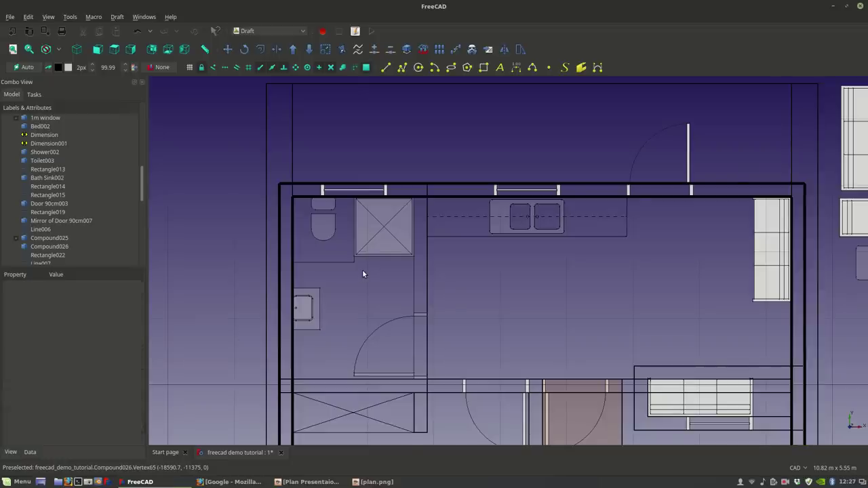
{"action": "scroll", "coordinate": [353, 285], "scroll_direction": "down", "scroll_amount": 3}
{"action": "scroll", "coordinate": [351, 274], "scroll_direction": "up", "scroll_amount": 2}
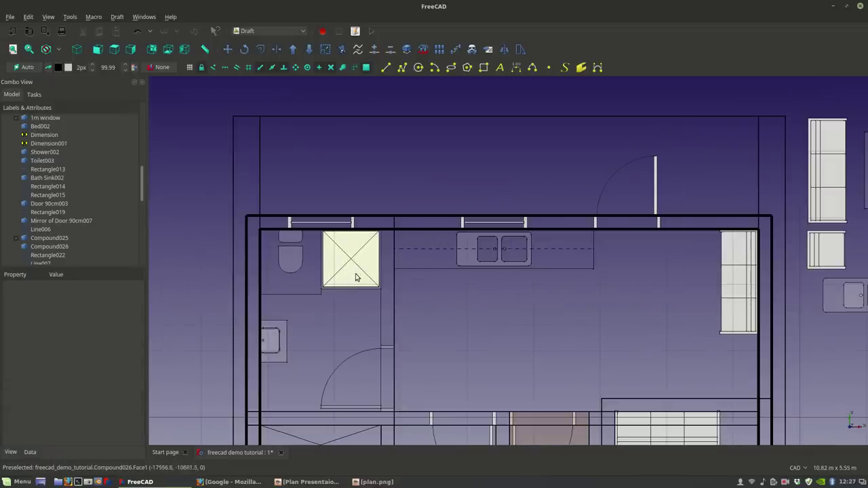
Step: Start a filled Draft Wire along the bottom and outer corners of the left wall
{"action": "left_click", "coordinate": [402, 68]}
{"action": "scroll", "coordinate": [611, 229], "scroll_direction": "up", "scroll_amount": 5}
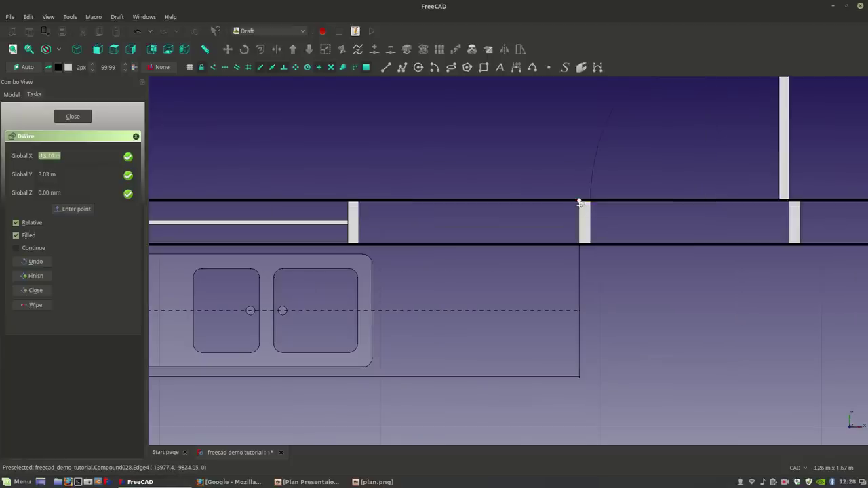
{"action": "scroll", "coordinate": [327, 223], "scroll_direction": "down", "scroll_amount": 5}
{"action": "scroll", "coordinate": [327, 223], "scroll_direction": "up", "scroll_amount": 3}
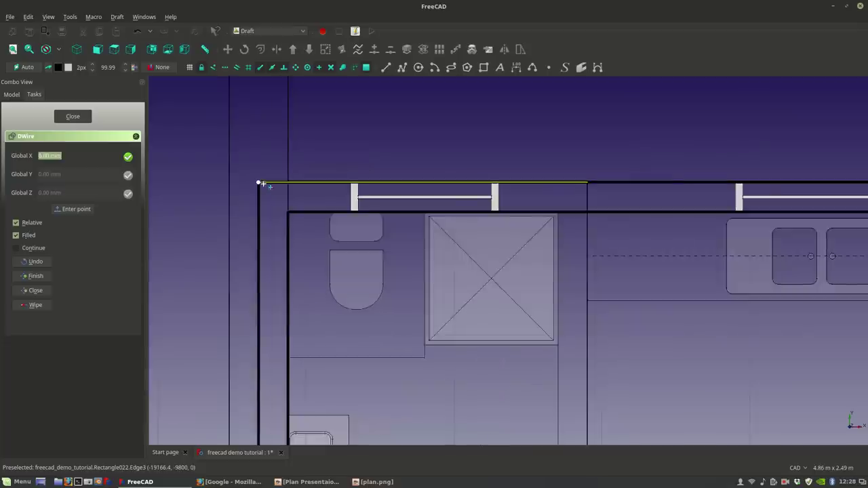
{"action": "scroll", "coordinate": [260, 183], "scroll_direction": "down", "scroll_amount": 3}
{"action": "middle_click_drag", "start_coordinate": [260, 184], "coordinate": [260, 223]}
{"action": "scroll", "coordinate": [251, 251], "scroll_direction": "down", "scroll_amount": 2}
{"action": "scroll", "coordinate": [261, 261], "scroll_direction": "up", "scroll_amount": 4}
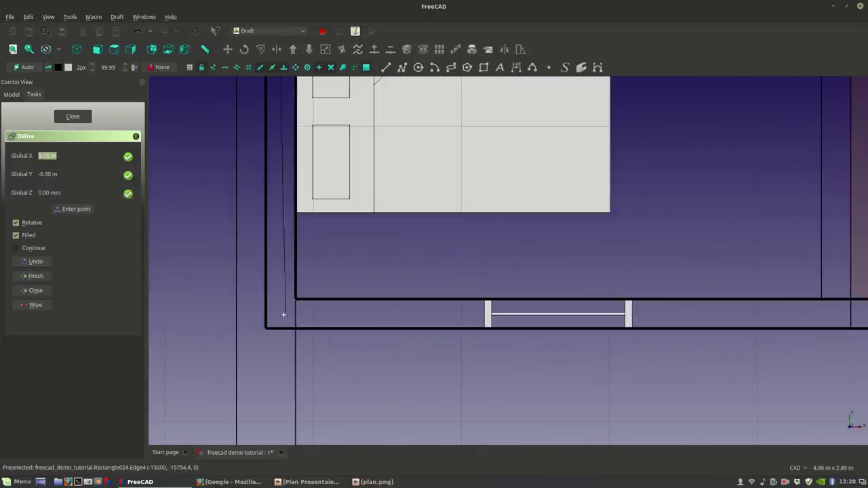
{"action": "left_click", "coordinate": [486, 324]}
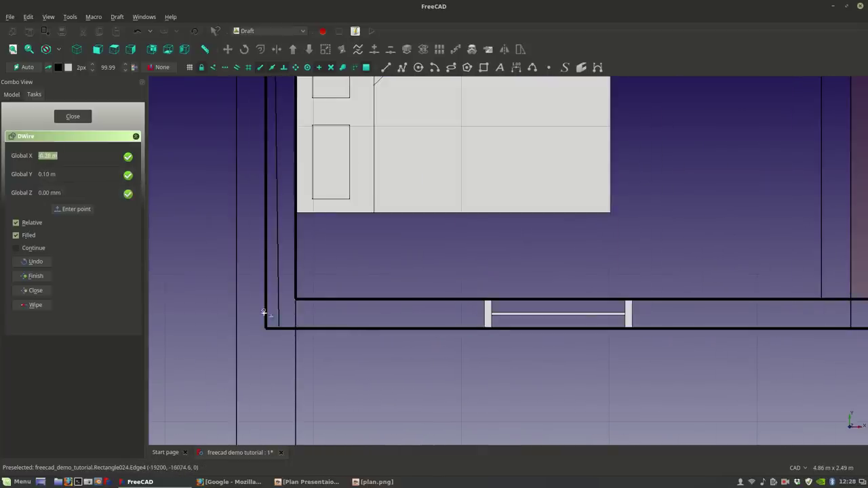
{"action": "left_click", "coordinate": [278, 327]}
{"action": "scroll", "coordinate": [278, 328], "scroll_direction": "up", "scroll_amount": 3}
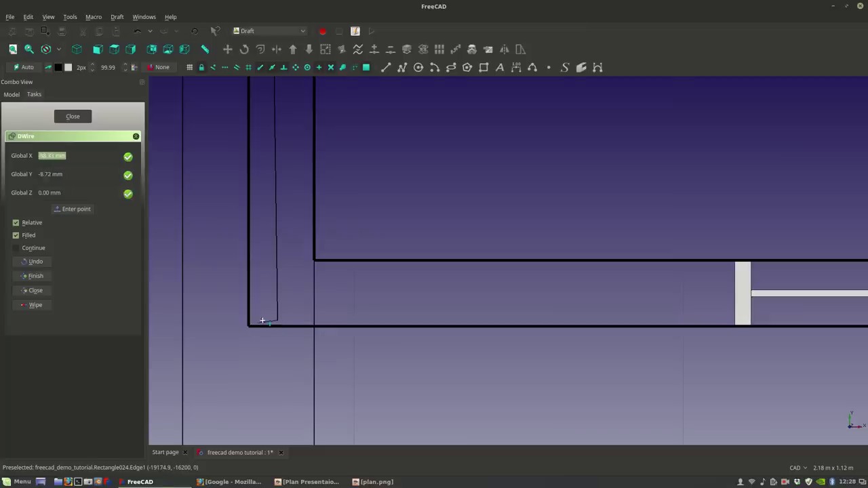
{"action": "left_click", "coordinate": [38, 262]}
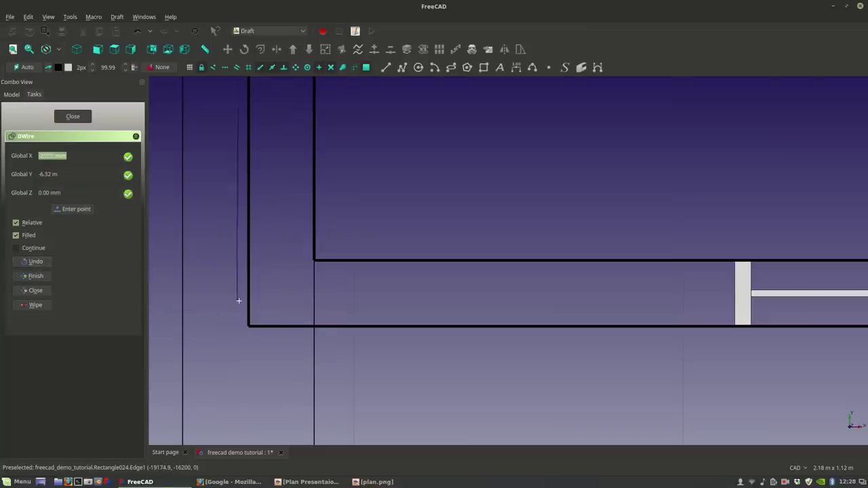
{"action": "left_click", "coordinate": [248, 325]}
{"action": "scroll", "coordinate": [248, 325], "scroll_direction": "down", "scroll_amount": 2}
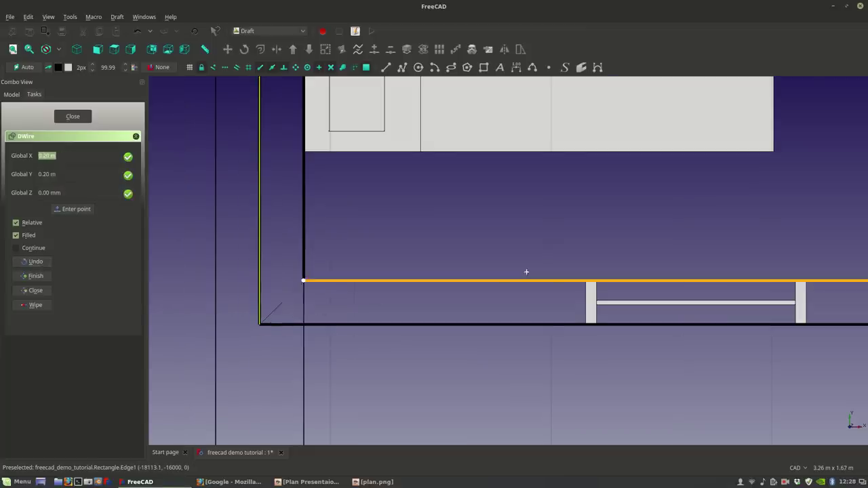
{"action": "key", "text": "shift"}
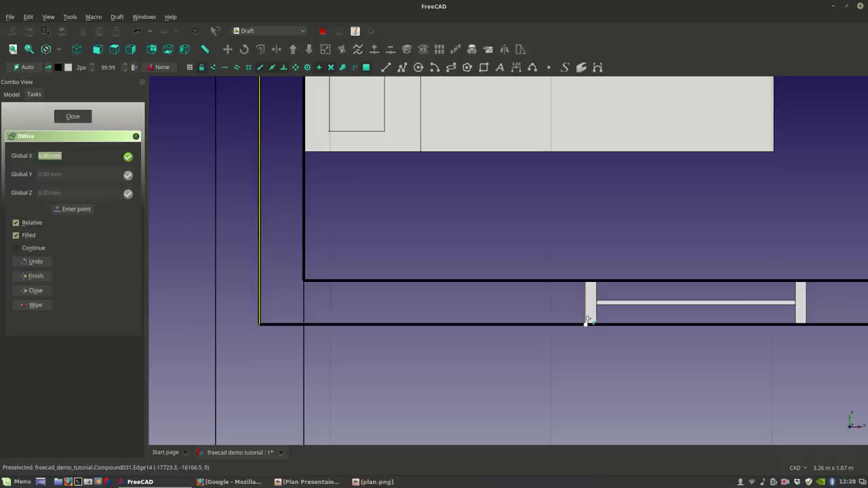
{"action": "left_click", "coordinate": [588, 284]}
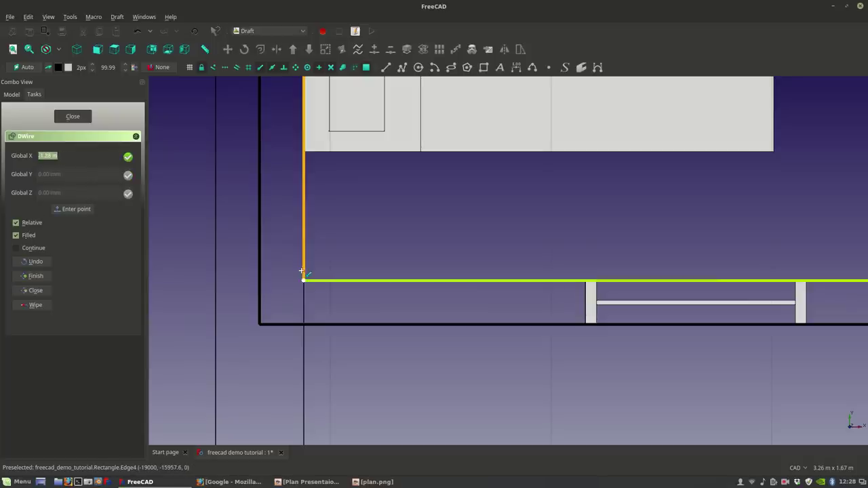
{"action": "scroll", "coordinate": [303, 270], "scroll_direction": "down", "scroll_amount": 6}
Step: Continue the wire around the partition corners and door jamb, then close it
{"action": "middle_click_drag", "start_coordinate": [305, 271], "coordinate": [304, 441]}
{"action": "scroll", "coordinate": [305, 305], "scroll_direction": "down", "scroll_amount": 4}
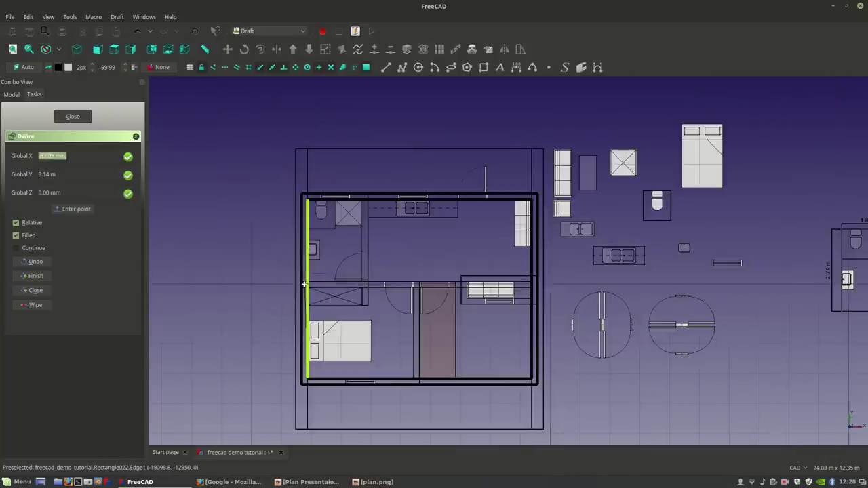
{"action": "scroll", "coordinate": [309, 293], "scroll_direction": "up", "scroll_amount": 10}
{"action": "left_click", "coordinate": [306, 292]}
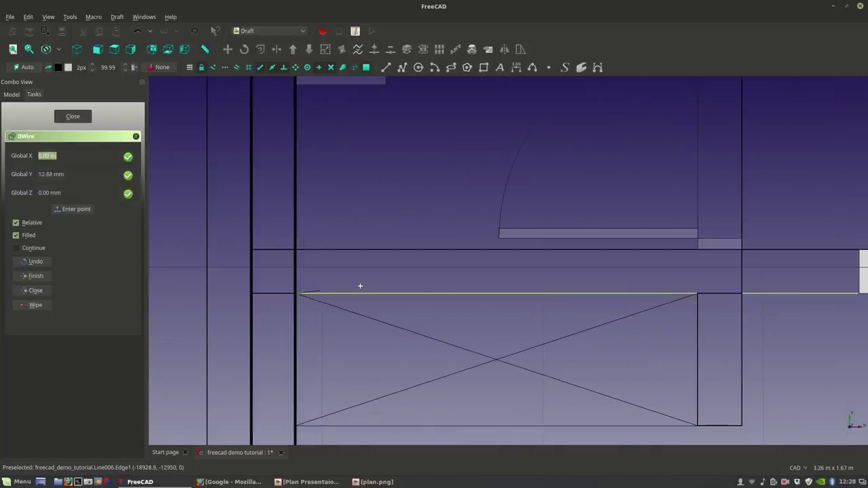
{"action": "middle_click_drag", "start_coordinate": [676, 288], "coordinate": [504, 279]}
{"action": "left_click", "coordinate": [517, 280]}
{"action": "left_click", "coordinate": [517, 408]}
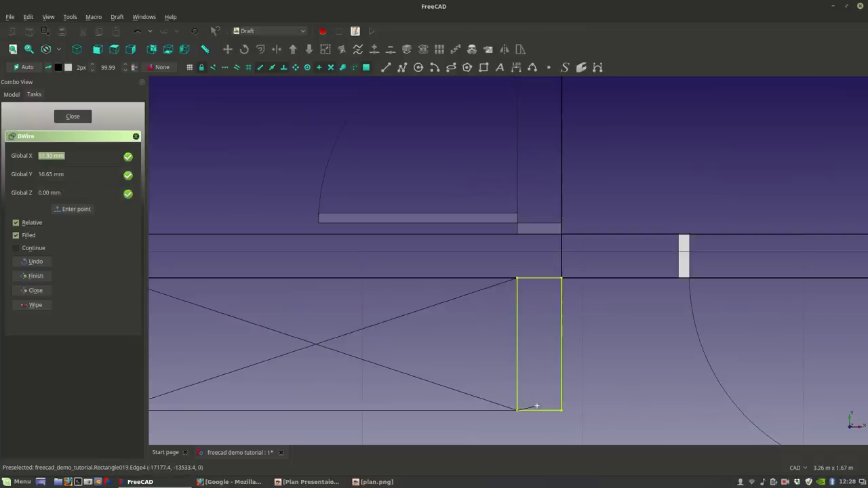
{"action": "left_click", "coordinate": [562, 409]}
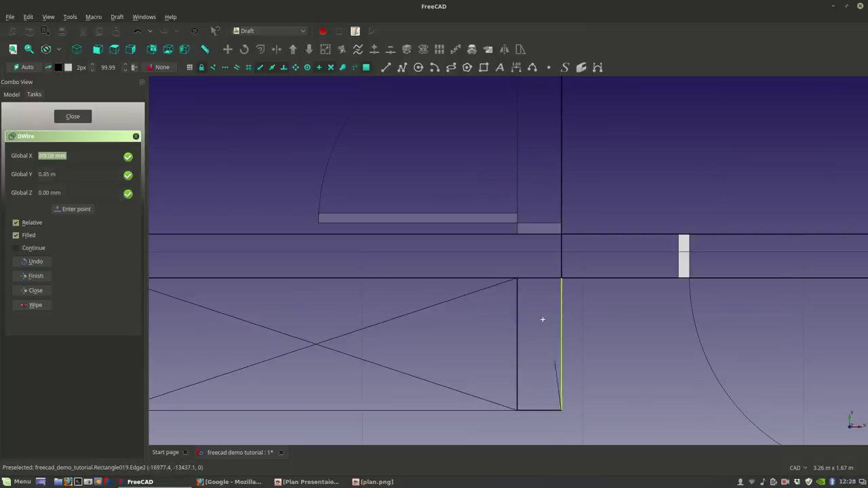
{"action": "left_click", "coordinate": [562, 278]}
{"action": "left_click", "coordinate": [678, 277]}
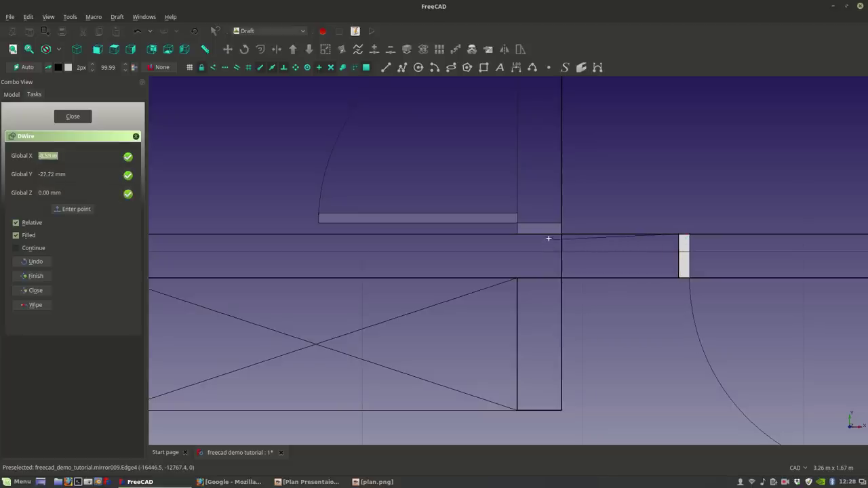
{"action": "scroll", "coordinate": [549, 238], "scroll_direction": "down", "scroll_amount": 3}
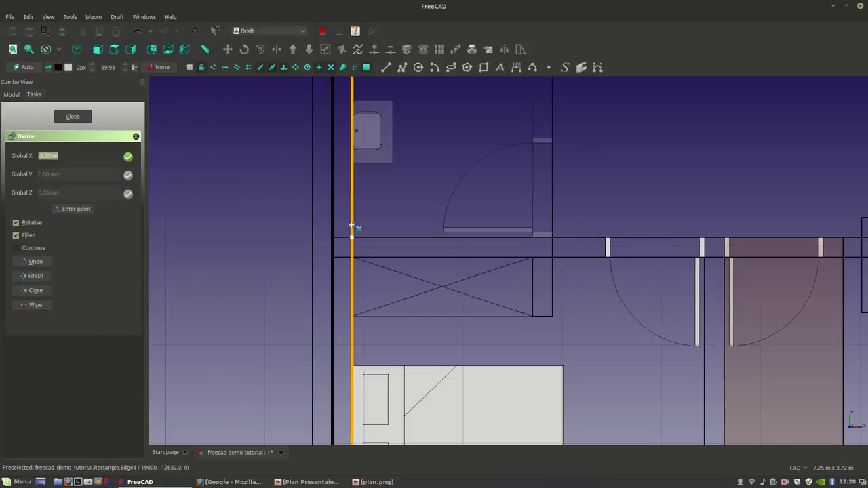
{"action": "scroll", "coordinate": [353, 230], "scroll_direction": "down", "scroll_amount": 2}
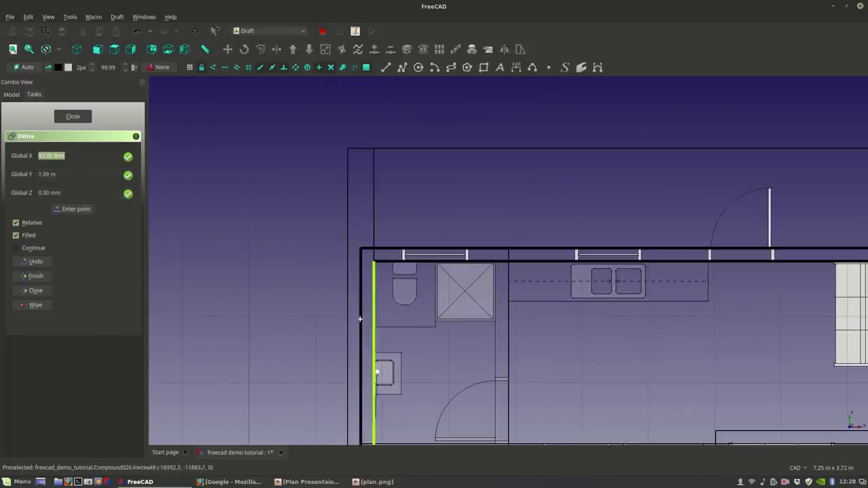
{"action": "scroll", "coordinate": [373, 261], "scroll_direction": "up", "scroll_amount": 4}
{"action": "left_click", "coordinate": [375, 257]}
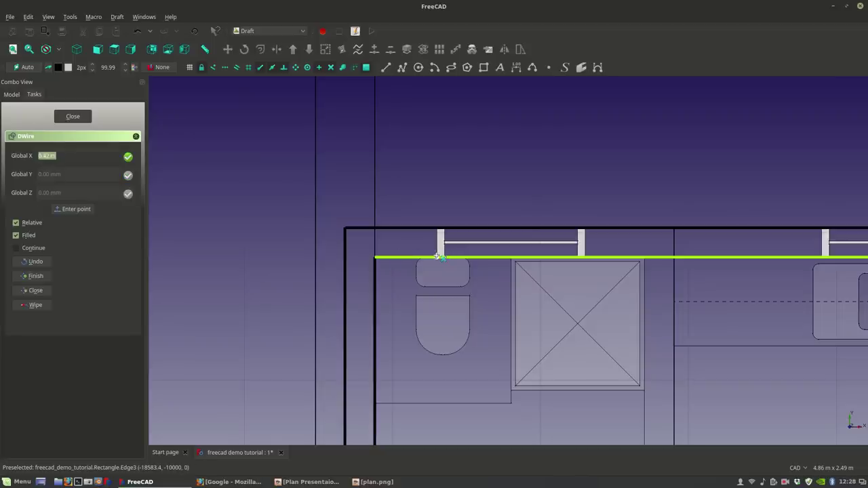
{"action": "left_click", "coordinate": [437, 229]}
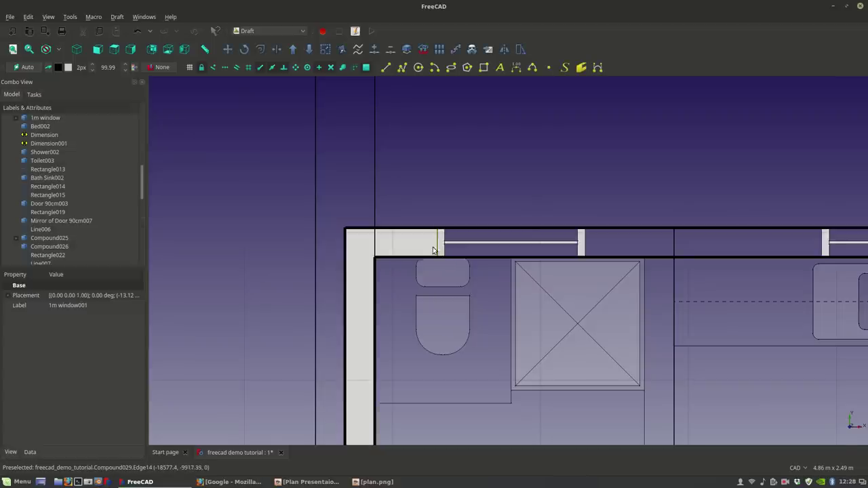
{"action": "scroll", "coordinate": [378, 238], "scroll_direction": "down", "scroll_amount": 6}
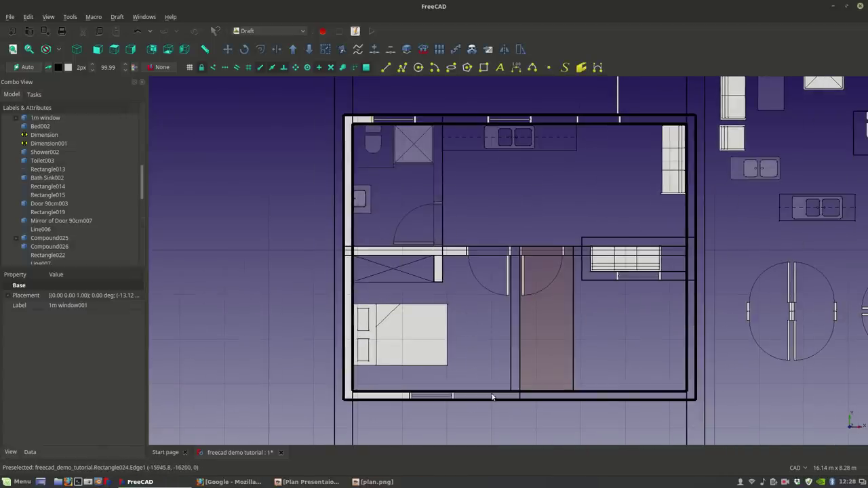
Step: Start a filled Draft Wire and place points along the bottom wall edge and corners
{"action": "middle_click_drag", "start_coordinate": [481, 396], "coordinate": [386, 301]}
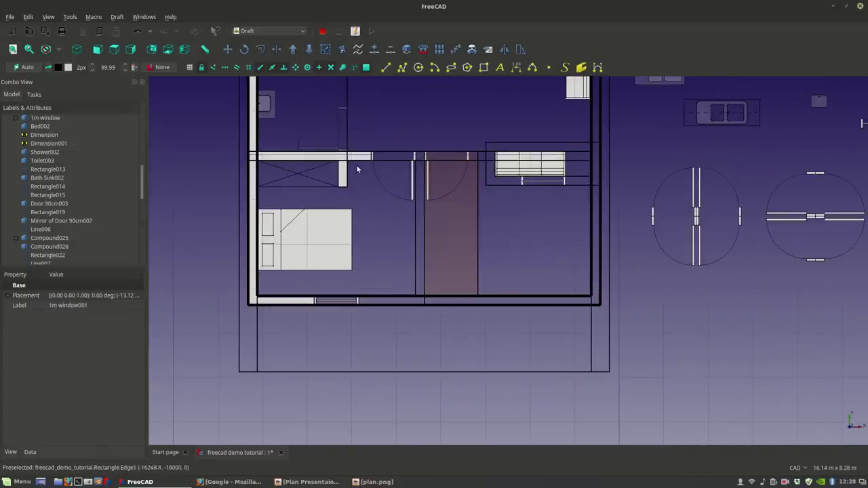
{"action": "left_click", "coordinate": [403, 67]}
{"action": "scroll", "coordinate": [353, 303], "scroll_direction": "up", "scroll_amount": 6}
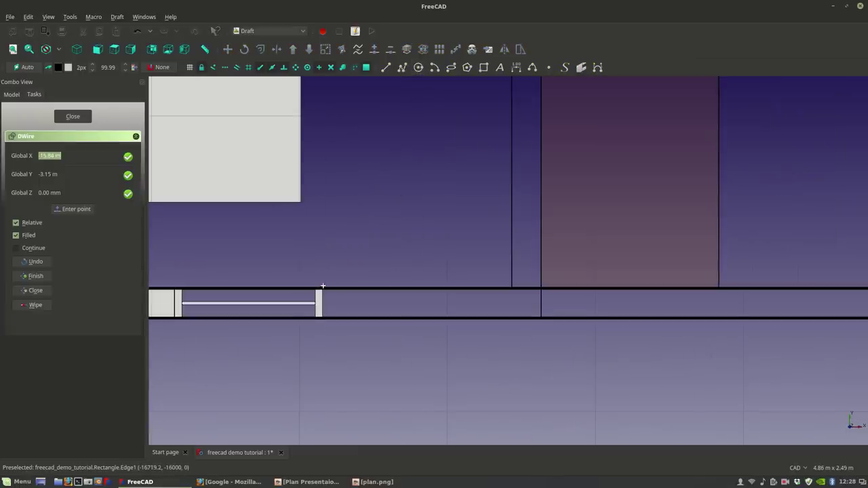
{"action": "left_click", "coordinate": [322, 292]}
{"action": "scroll", "coordinate": [552, 309], "scroll_direction": "down", "scroll_amount": 2}
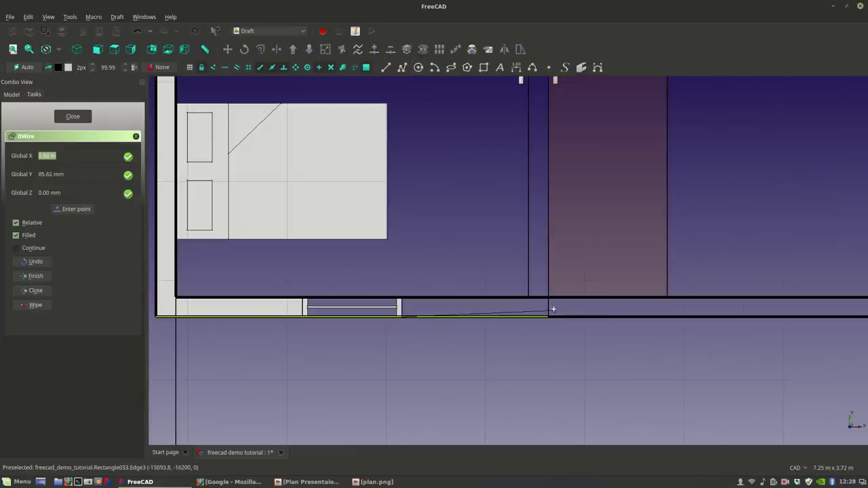
{"action": "left_click", "coordinate": [547, 314]}
{"action": "scroll", "coordinate": [547, 314], "scroll_direction": "down", "scroll_amount": 4}
{"action": "scroll", "coordinate": [533, 297], "scroll_direction": "up", "scroll_amount": 8}
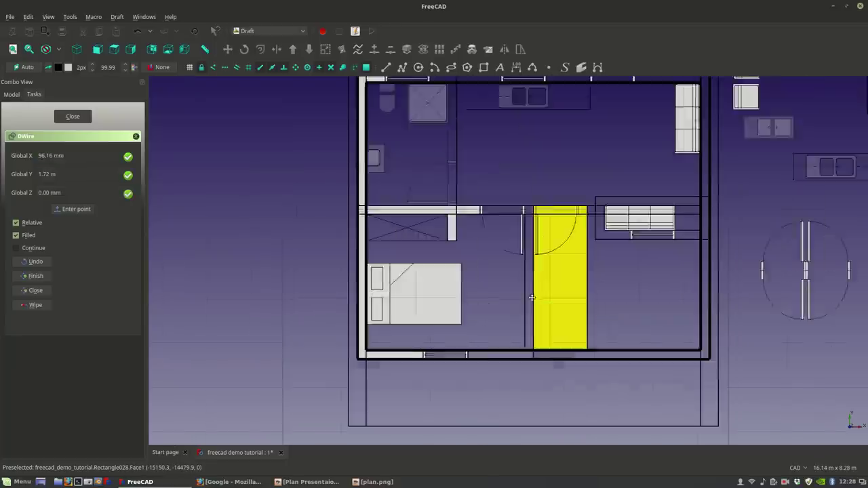
{"action": "left_click", "coordinate": [488, 279]}
Step: Bring the sofa cabinet corner into view and finish the wire
{"action": "scroll", "coordinate": [489, 280], "scroll_direction": "down", "scroll_amount": 4}
{"action": "scroll", "coordinate": [607, 282], "scroll_direction": "up", "scroll_amount": 4}
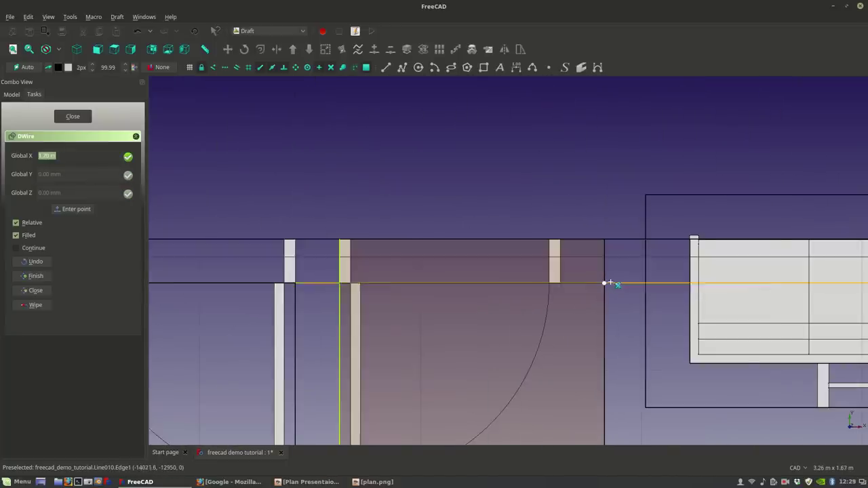
{"action": "scroll", "coordinate": [609, 283], "scroll_direction": "down", "scroll_amount": 2}
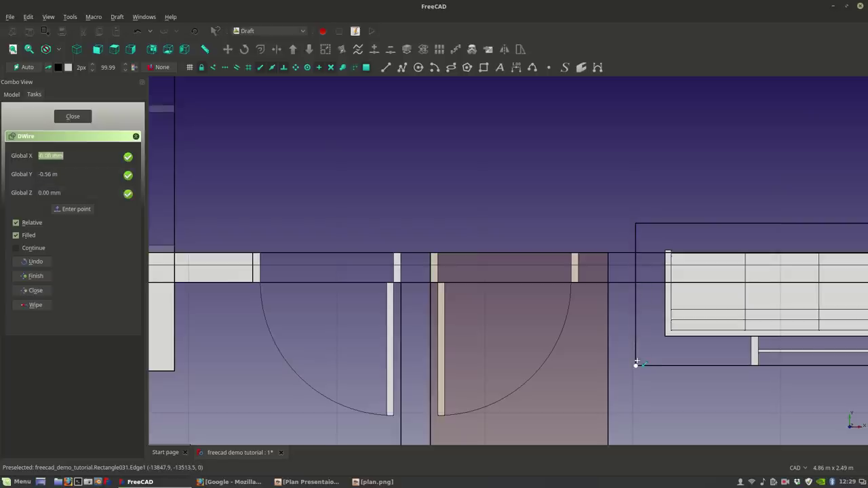
{"action": "scroll", "coordinate": [636, 366], "scroll_direction": "up", "scroll_amount": 4}
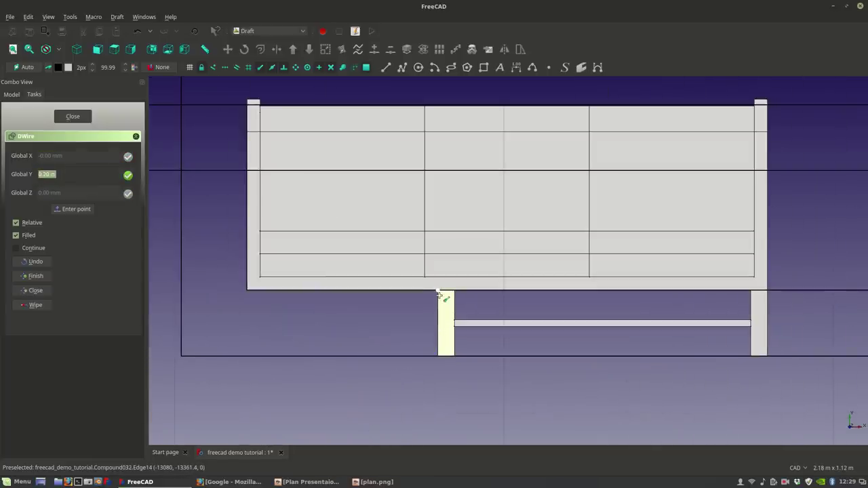
{"action": "key", "text": "Left"}
{"action": "key", "text": "Up"}
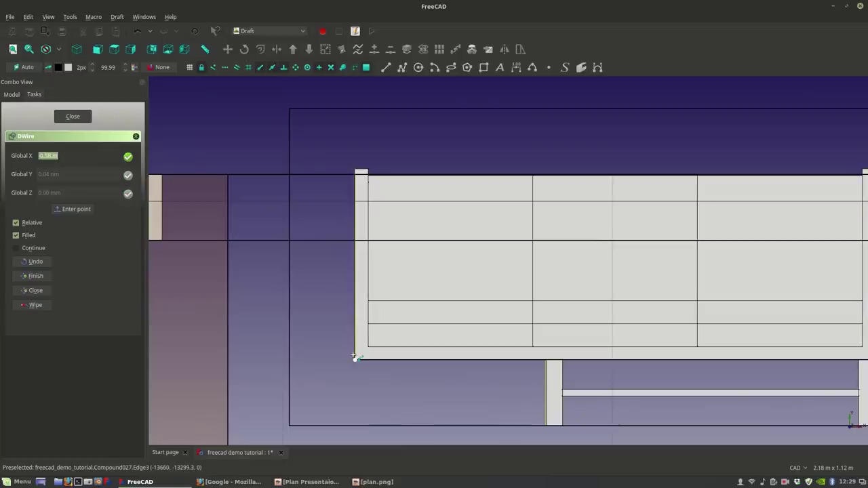
{"action": "scroll", "coordinate": [354, 357], "scroll_direction": "down", "scroll_amount": 4}
{"action": "key", "text": "Left"}
{"action": "key", "text": "Up"}
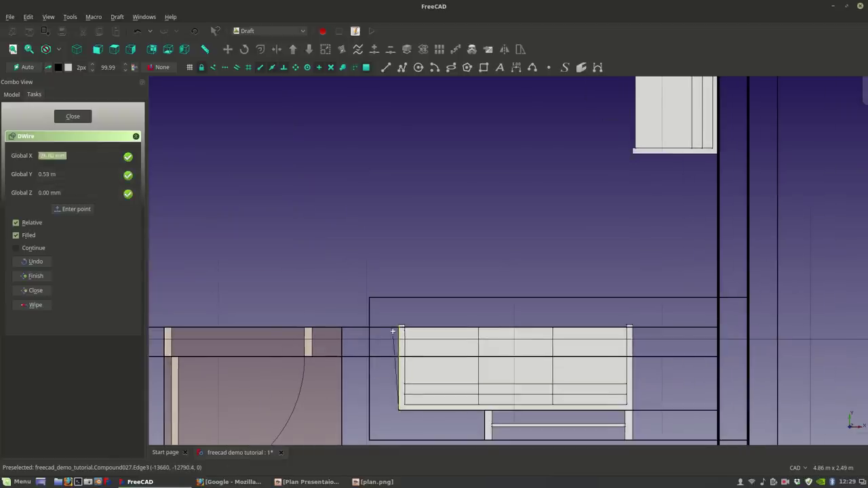
{"action": "scroll", "coordinate": [392, 331], "scroll_direction": "up", "scroll_amount": 4}
{"action": "scroll", "coordinate": [401, 336], "scroll_direction": "down", "scroll_amount": 4}
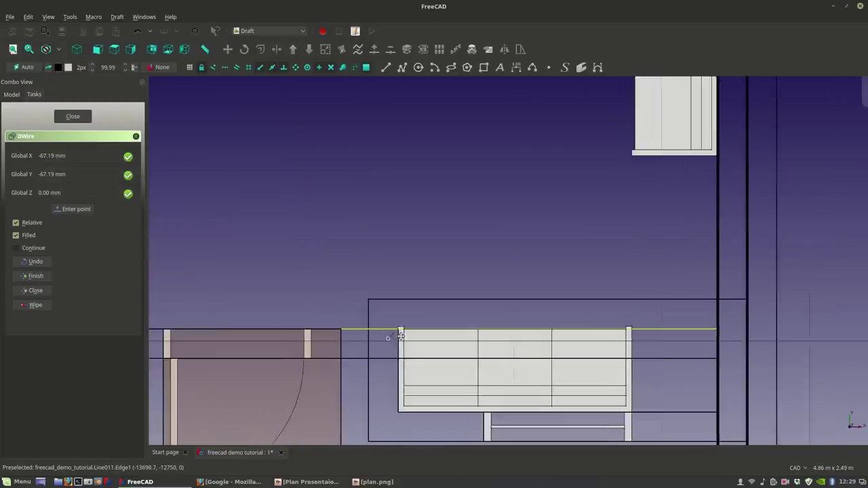
{"action": "key", "text": "Left"}
{"action": "key", "text": "Left"}
{"action": "key", "text": "Left"}
{"action": "key", "text": "Down"}
{"action": "scroll", "coordinate": [452, 305], "scroll_direction": "up", "scroll_amount": 3}
{"action": "scroll", "coordinate": [452, 304], "scroll_direction": "down", "scroll_amount": 3}
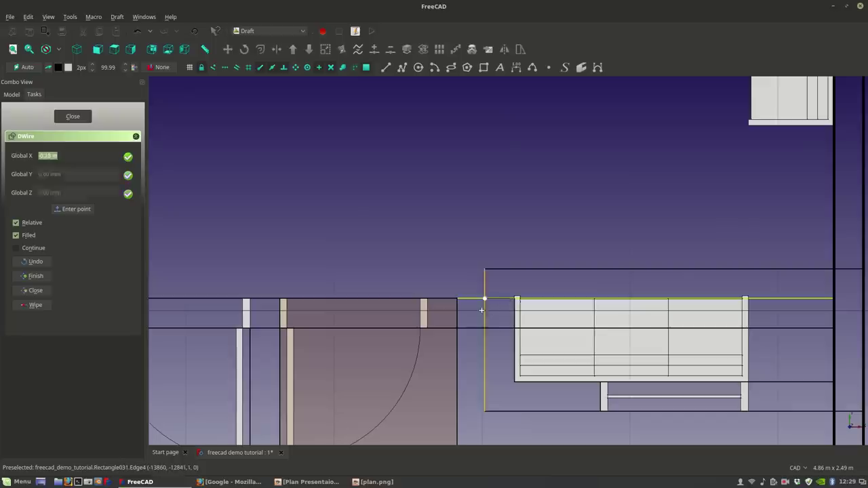
{"action": "scroll", "coordinate": [465, 301], "scroll_direction": "down", "scroll_amount": 4}
{"action": "scroll", "coordinate": [453, 303], "scroll_direction": "up", "scroll_amount": 6}
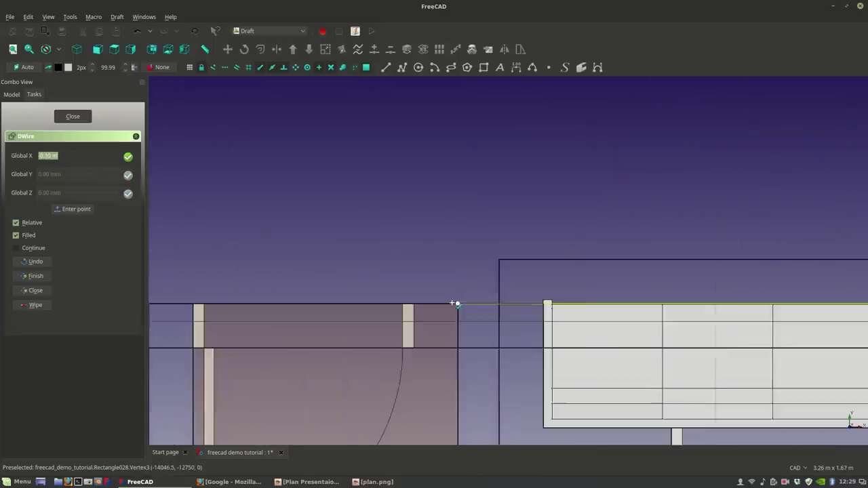
{"action": "scroll", "coordinate": [453, 304], "scroll_direction": "up", "scroll_amount": 2}
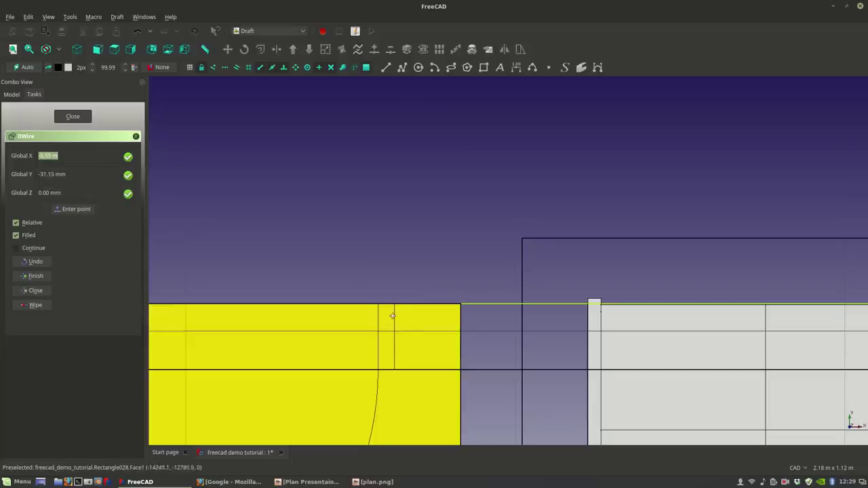
{"action": "scroll", "coordinate": [397, 323], "scroll_direction": "down", "scroll_amount": 8}
{"action": "scroll", "coordinate": [396, 309], "scroll_direction": "up", "scroll_amount": 5}
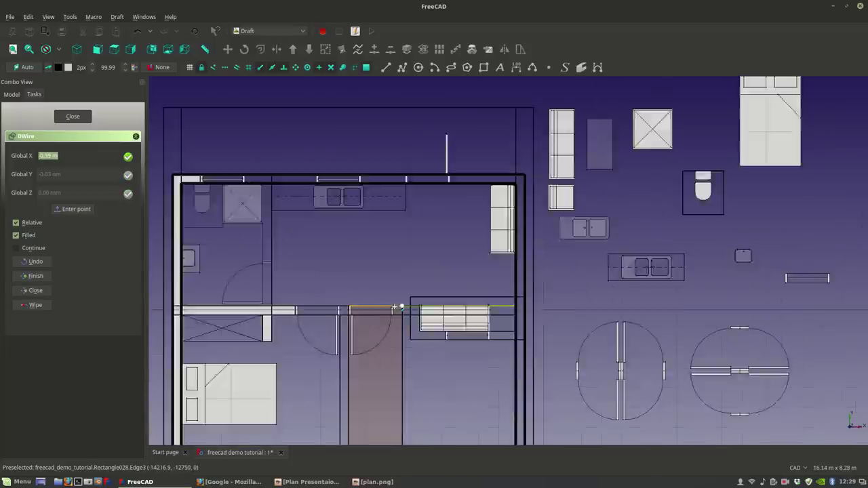
{"action": "key", "text": "Escape"}
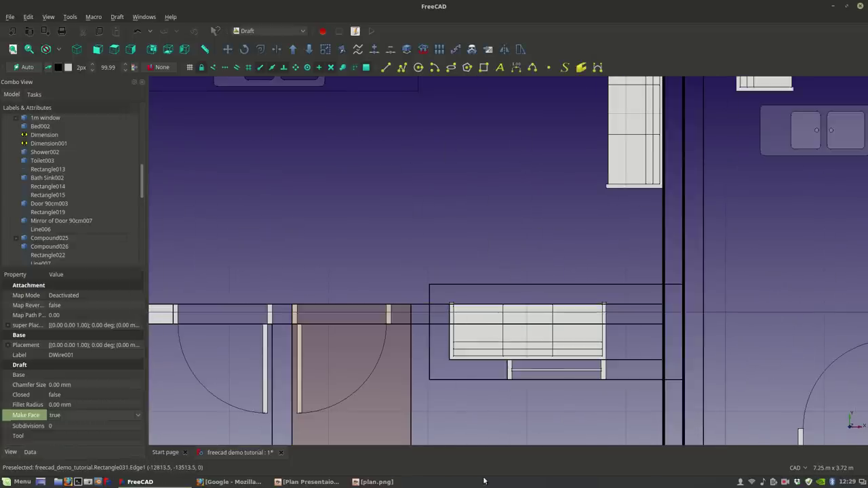
Step: Check the new wire's Make Face setting and select DWire001 in the Model tree
{"action": "left_click", "coordinate": [358, 402]}
{"action": "left_click", "coordinate": [68, 425]}
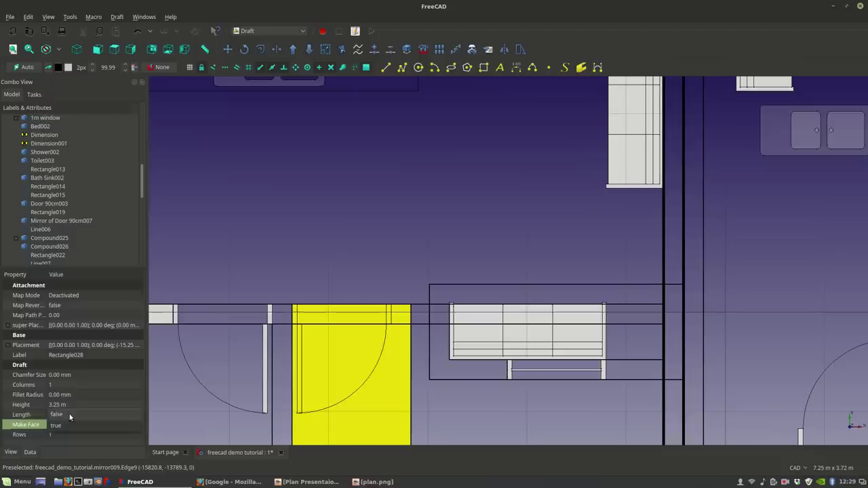
{"action": "left_click", "coordinate": [338, 210]}
{"action": "scroll", "coordinate": [402, 341], "scroll_direction": "down", "scroll_amount": 5}
{"action": "scroll", "coordinate": [48, 224], "scroll_direction": "down", "scroll_amount": 10}
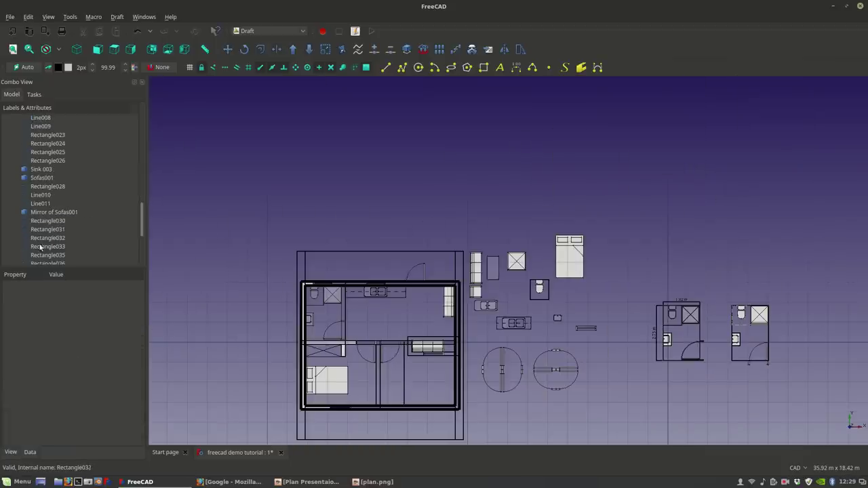
{"action": "left_click", "coordinate": [41, 255]}
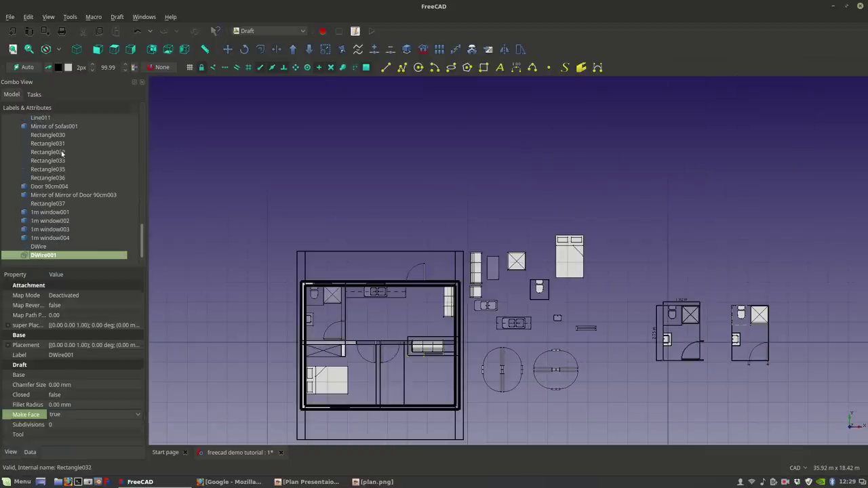
Step: Deselect DWire001 and start a new filled wire at the bottom wall corner
{"action": "scroll", "coordinate": [397, 380], "scroll_direction": "up", "scroll_amount": 5}
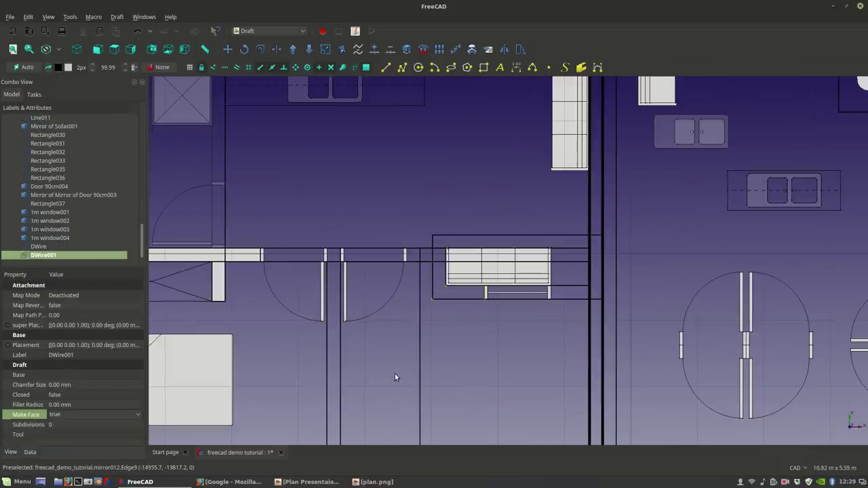
{"action": "scroll", "coordinate": [355, 314], "scroll_direction": "down", "scroll_amount": 2}
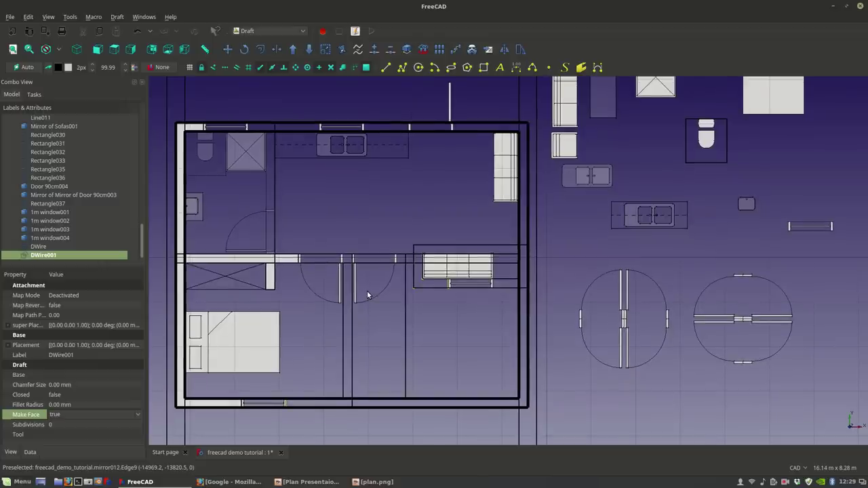
{"action": "left_click", "coordinate": [370, 287]}
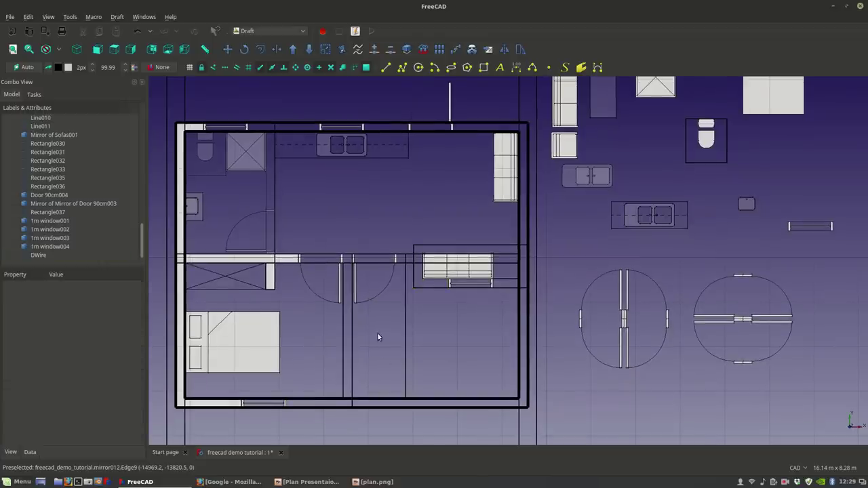
{"action": "left_click", "coordinate": [402, 67]}
{"action": "scroll", "coordinate": [268, 380], "scroll_direction": "up", "scroll_amount": 8}
{"action": "left_click", "coordinate": [215, 349]}
{"action": "scroll", "coordinate": [283, 341], "scroll_direction": "down", "scroll_amount": 5}
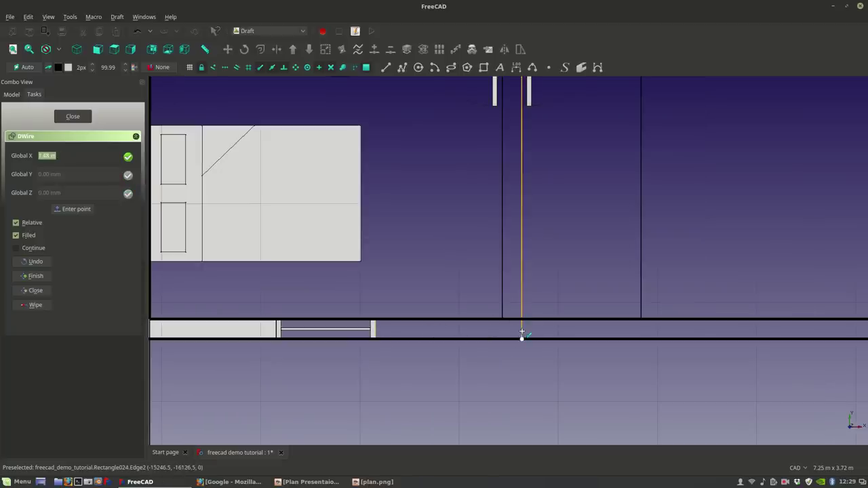
{"action": "scroll", "coordinate": [522, 332], "scroll_direction": "down", "scroll_amount": 5}
{"action": "scroll", "coordinate": [533, 209], "scroll_direction": "up", "scroll_amount": 5}
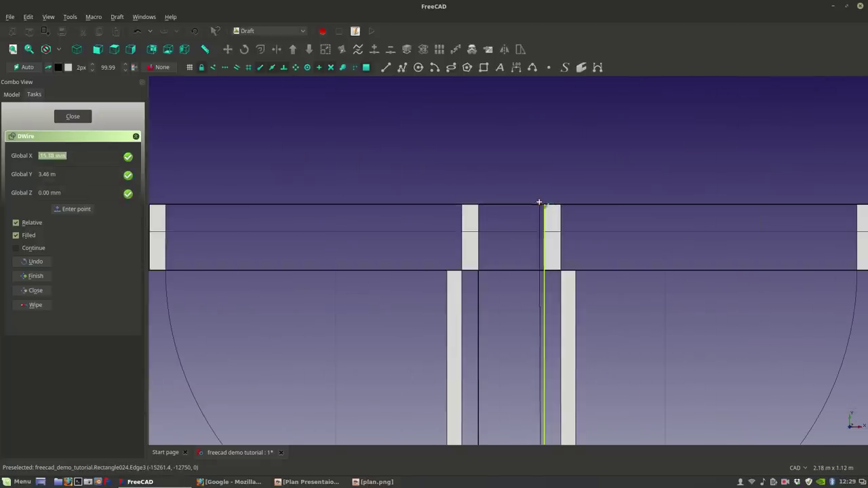
Step: Trace the partition up 3.46 m, across 0.20 m, down 3.25 m along the bottom wall, and finish
{"action": "left_click", "coordinate": [542, 204]}
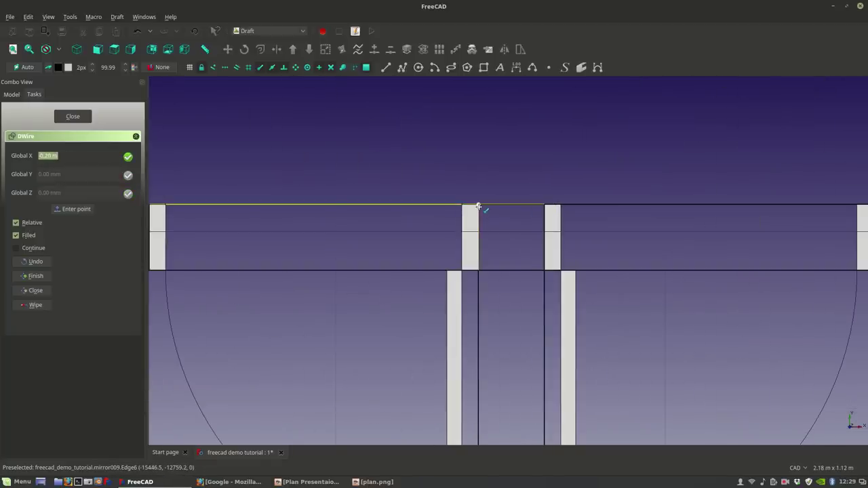
{"action": "left_click", "coordinate": [478, 205]}
{"action": "scroll", "coordinate": [479, 209], "scroll_direction": "down", "scroll_amount": 5}
{"action": "scroll", "coordinate": [481, 354], "scroll_direction": "up", "scroll_amount": 4}
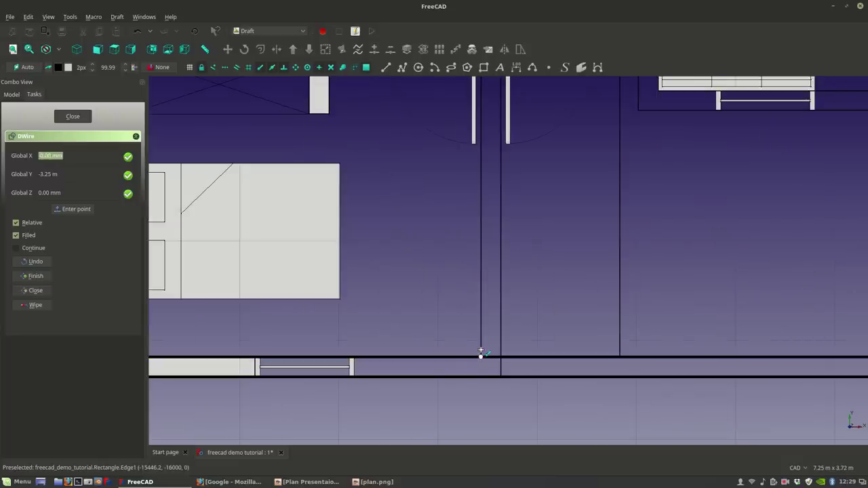
{"action": "left_click", "coordinate": [355, 356]}
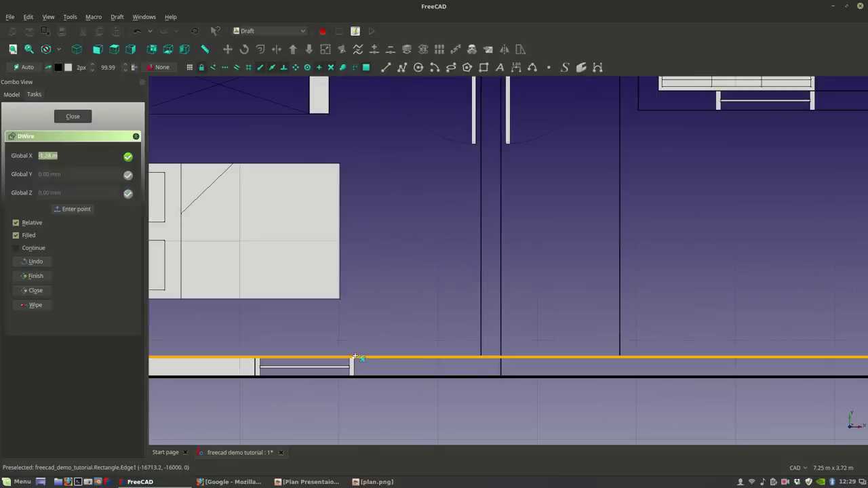
{"action": "double_click", "coordinate": [353, 372]}
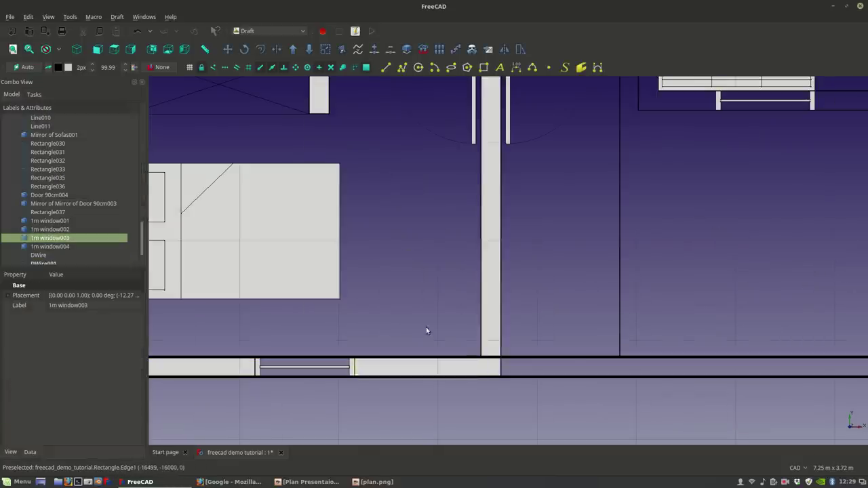
{"action": "scroll", "coordinate": [426, 328], "scroll_direction": "down", "scroll_amount": 3}
{"action": "scroll", "coordinate": [479, 350], "scroll_direction": "up", "scroll_amount": 3}
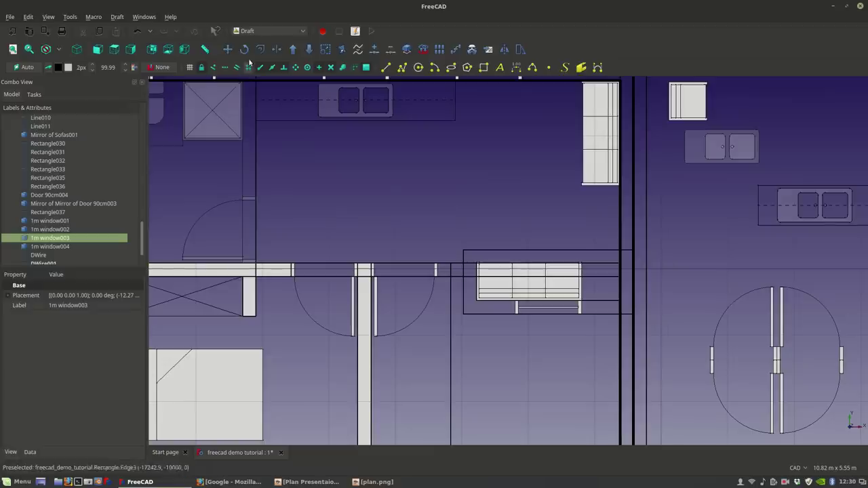
Step: Start a filled wire on the wall edge left of the sofa, running down to the lower edge
{"action": "left_click", "coordinate": [402, 67]}
{"action": "scroll", "coordinate": [462, 269], "scroll_direction": "up", "scroll_amount": 2}
{"action": "scroll", "coordinate": [462, 270], "scroll_direction": "up", "scroll_amount": 2}
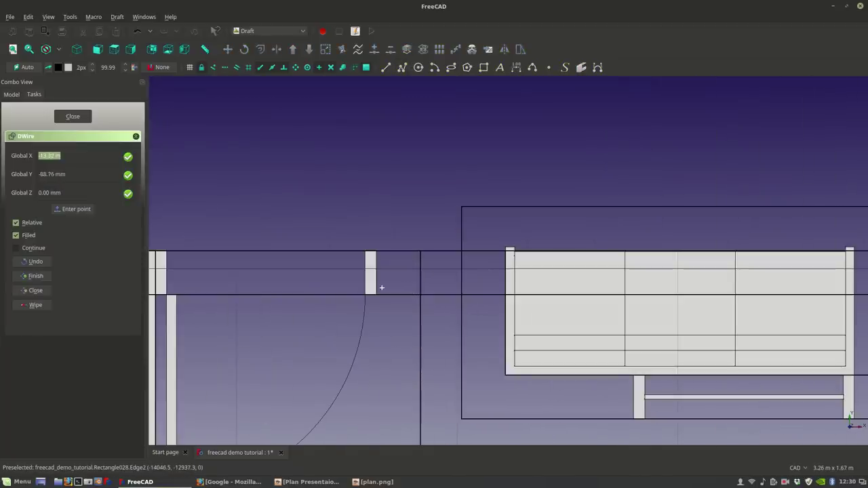
{"action": "left_click", "coordinate": [420, 293]}
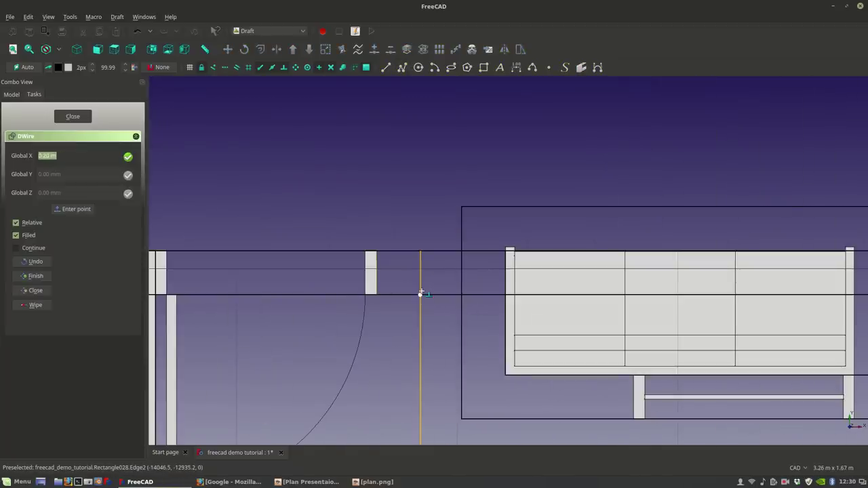
{"action": "scroll", "coordinate": [420, 293], "scroll_direction": "down", "scroll_amount": 5}
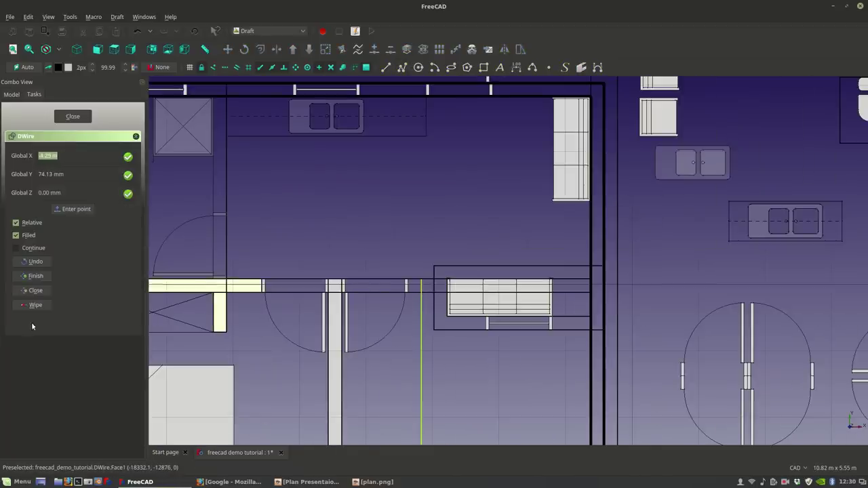
{"action": "scroll", "coordinate": [461, 302], "scroll_direction": "up", "scroll_amount": 2}
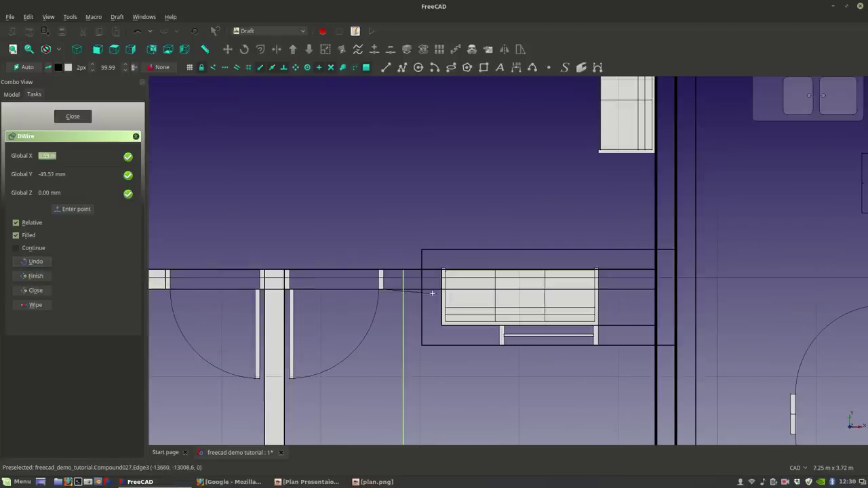
{"action": "left_click", "coordinate": [421, 286]}
{"action": "left_click", "coordinate": [424, 341]}
{"action": "left_click", "coordinate": [38, 261]}
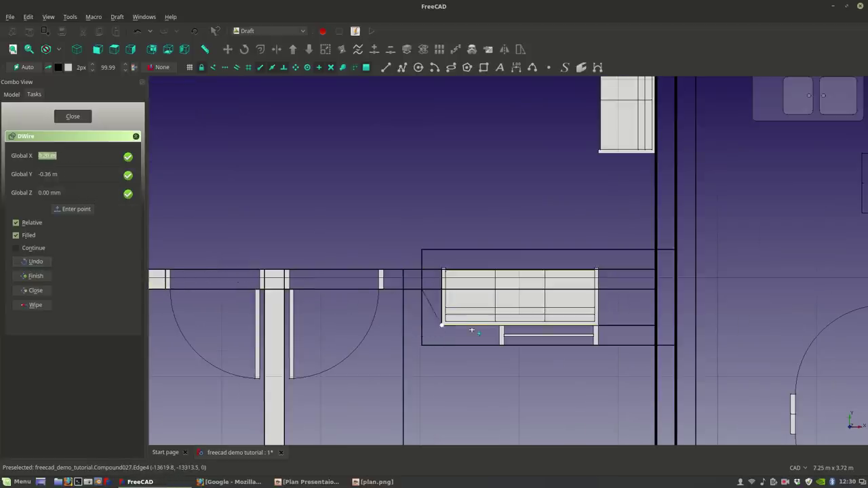
{"action": "left_click", "coordinate": [424, 337]}
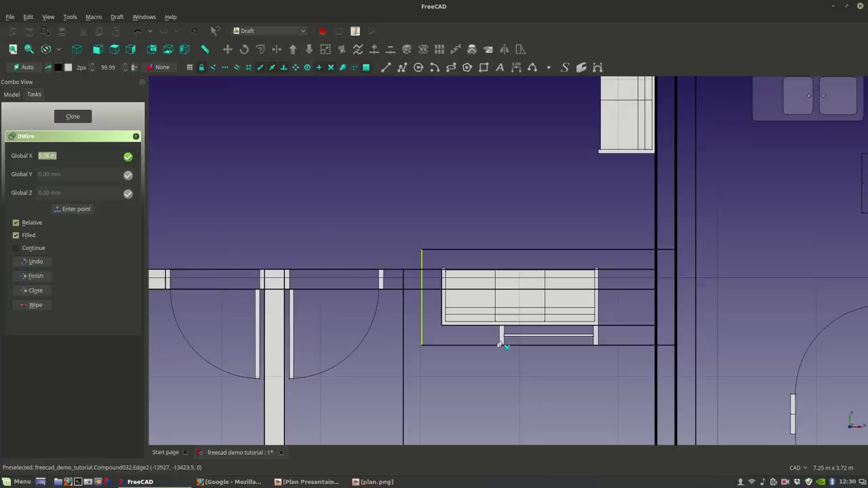
Step: Add points at the sofa's bottom-left and top-left corners and close the wire
{"action": "scroll", "coordinate": [501, 344], "scroll_direction": "up", "scroll_amount": 5}
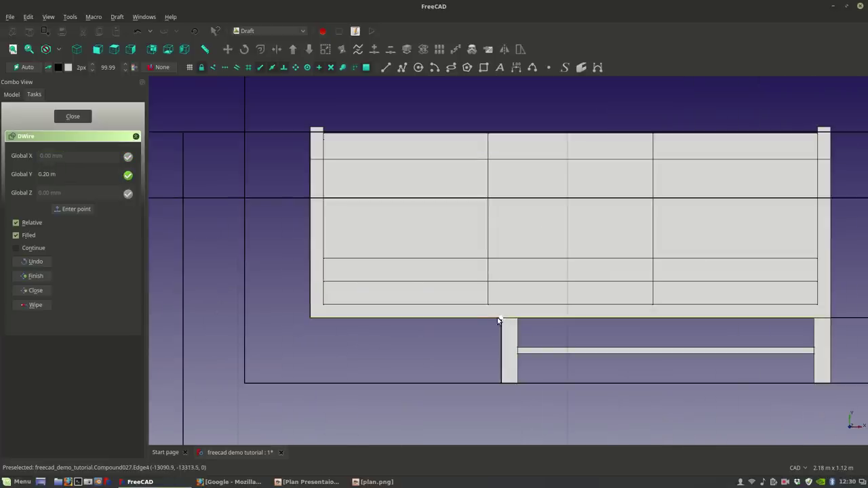
{"action": "left_click", "coordinate": [310, 317]}
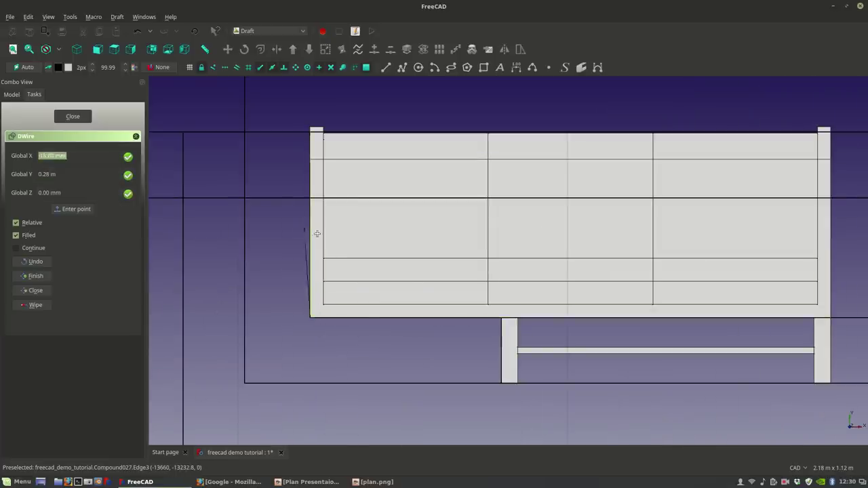
{"action": "scroll", "coordinate": [317, 233], "scroll_direction": "down", "scroll_amount": 3}
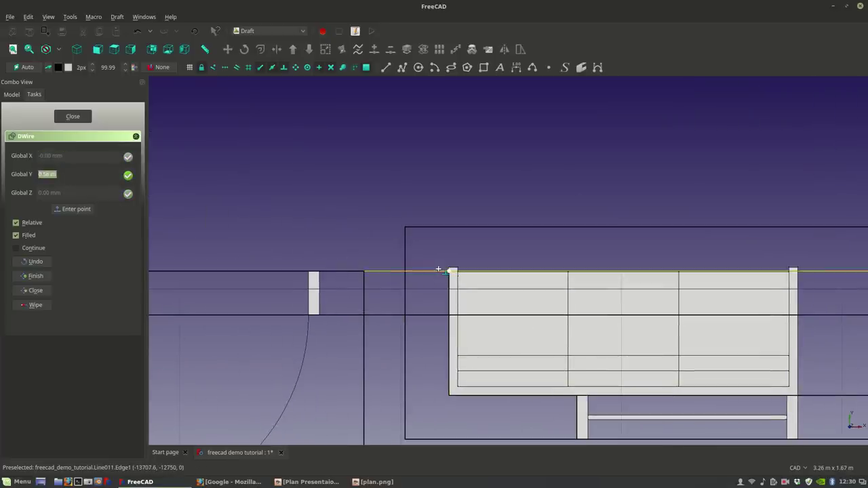
{"action": "left_click", "coordinate": [438, 272]}
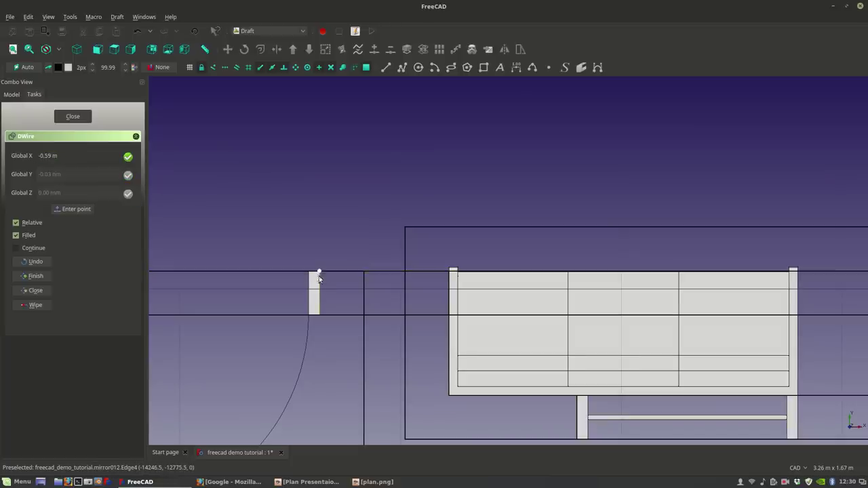
{"action": "left_click", "coordinate": [318, 314]}
{"action": "scroll", "coordinate": [408, 371], "scroll_direction": "down", "scroll_amount": 4}
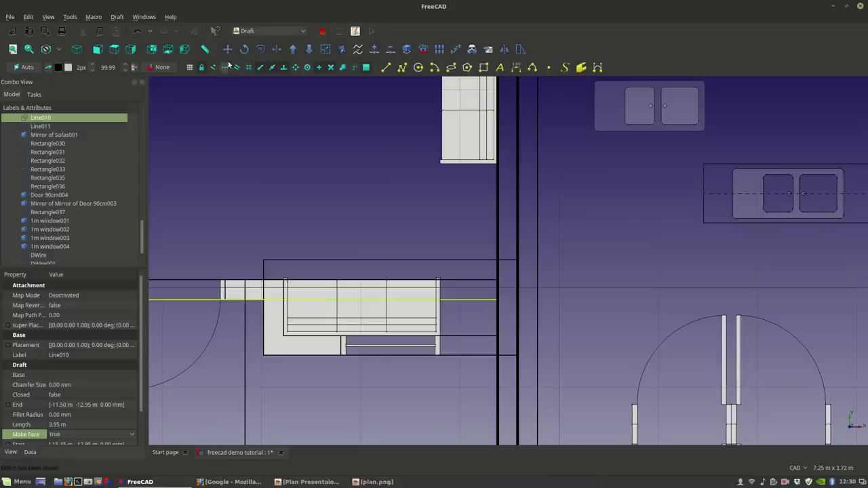
Step: Start a filled wire at the corner, down to the wall's lower end, then vertically to the wall corner
{"action": "scroll", "coordinate": [456, 341], "scroll_direction": "up", "scroll_amount": 5}
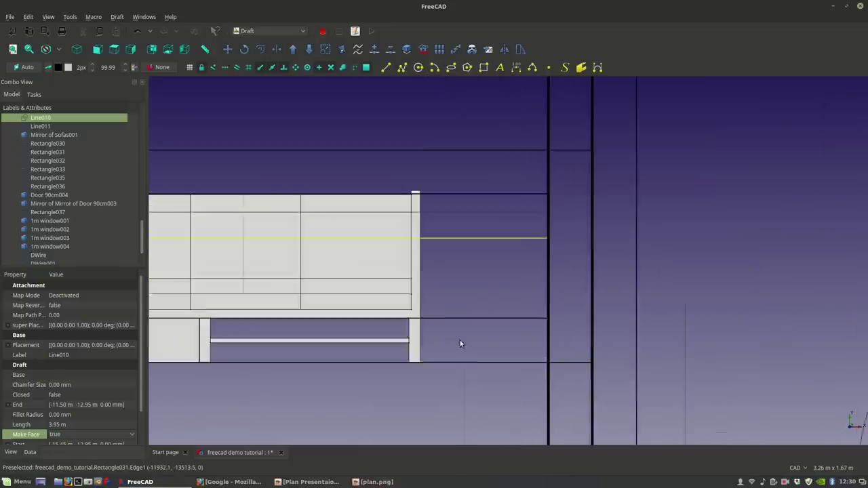
{"action": "left_click", "coordinate": [402, 67]}
{"action": "left_click", "coordinate": [412, 319]}
{"action": "scroll", "coordinate": [411, 378], "scroll_direction": "down", "scroll_amount": 4}
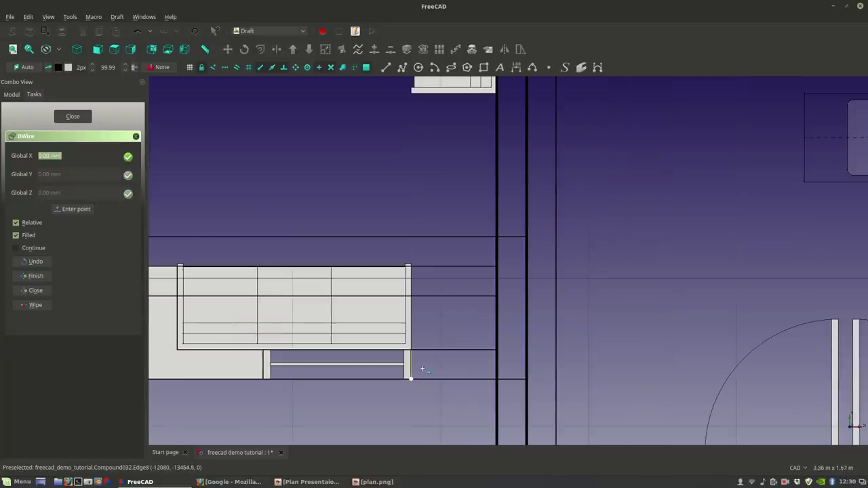
{"action": "left_click", "coordinate": [528, 374]}
{"action": "scroll", "coordinate": [525, 370], "scroll_direction": "down", "scroll_amount": 5}
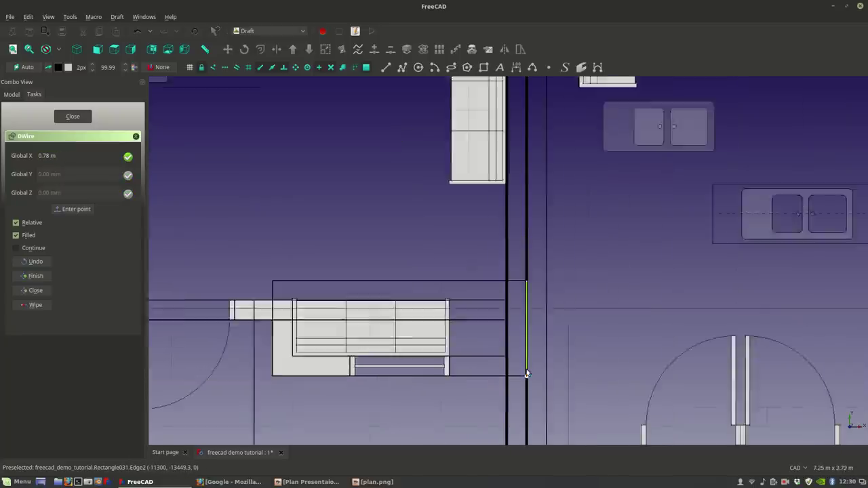
{"action": "scroll", "coordinate": [526, 263], "scroll_direction": "up", "scroll_amount": 4}
{"action": "key", "text": "shift"}
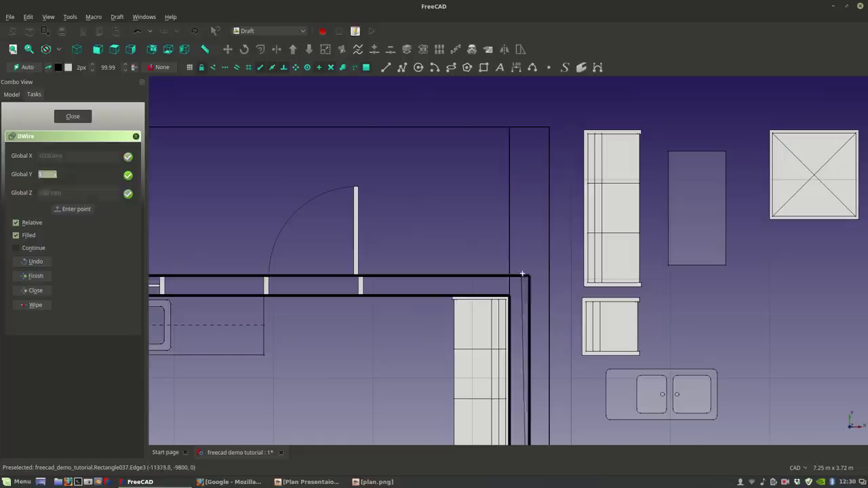
{"action": "left_click", "coordinate": [523, 277]}
Step: Add points at the door post and table corners, then close the filled wire
{"action": "scroll", "coordinate": [355, 292], "scroll_direction": "up", "scroll_amount": 8}
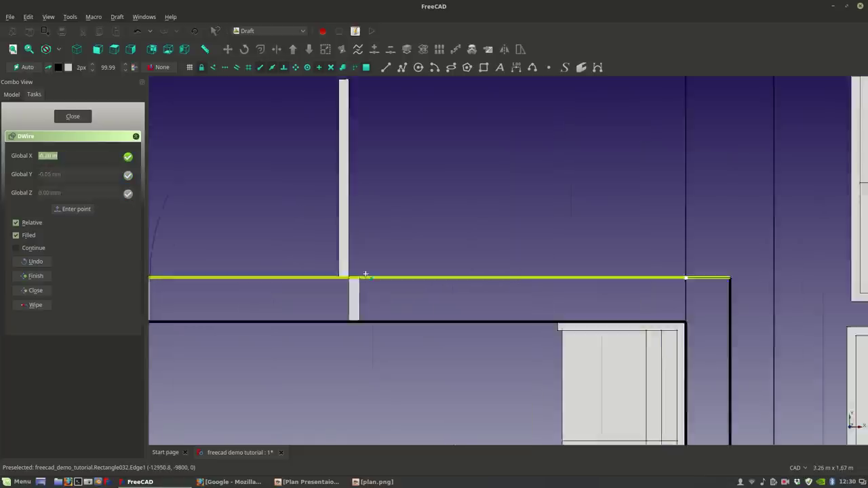
{"action": "left_click", "coordinate": [356, 291]}
{"action": "left_click", "coordinate": [354, 374]}
{"action": "scroll", "coordinate": [355, 373], "scroll_direction": "down", "scroll_amount": 2}
{"action": "scroll", "coordinate": [356, 368], "scroll_direction": "down", "scroll_amount": 3}
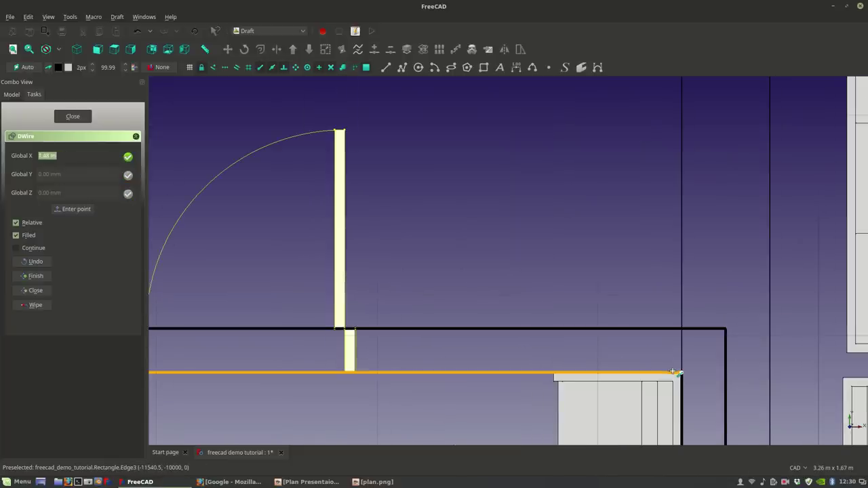
{"action": "left_click", "coordinate": [672, 370]}
{"action": "left_click", "coordinate": [36, 261]}
{"action": "left_click", "coordinate": [681, 366]}
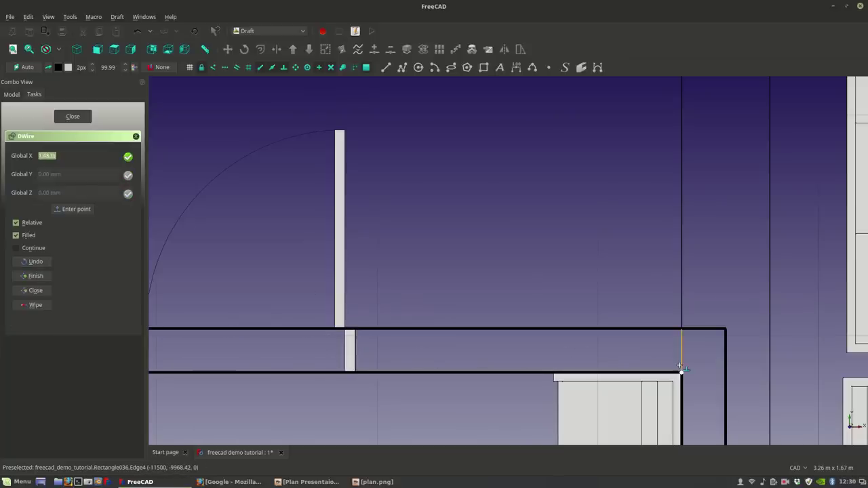
{"action": "scroll", "coordinate": [674, 364], "scroll_direction": "down", "scroll_amount": 5}
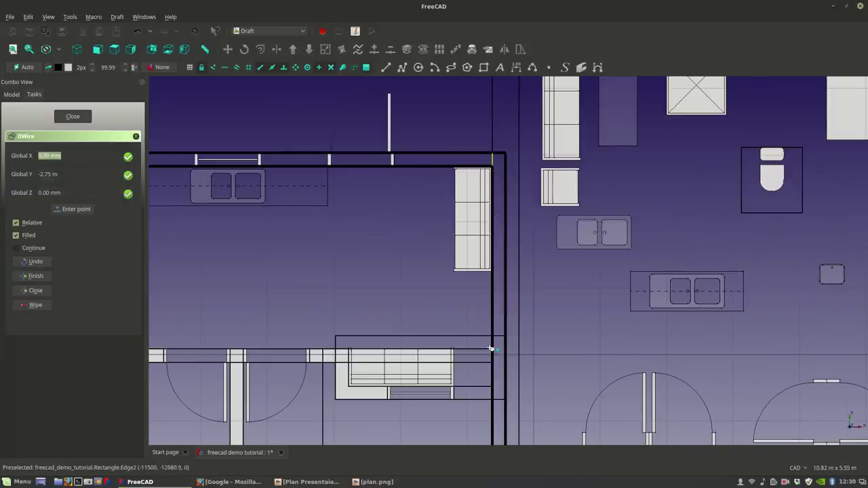
{"action": "scroll", "coordinate": [493, 335], "scroll_direction": "down", "scroll_amount": 2}
{"action": "scroll", "coordinate": [481, 366], "scroll_direction": "up", "scroll_amount": 5}
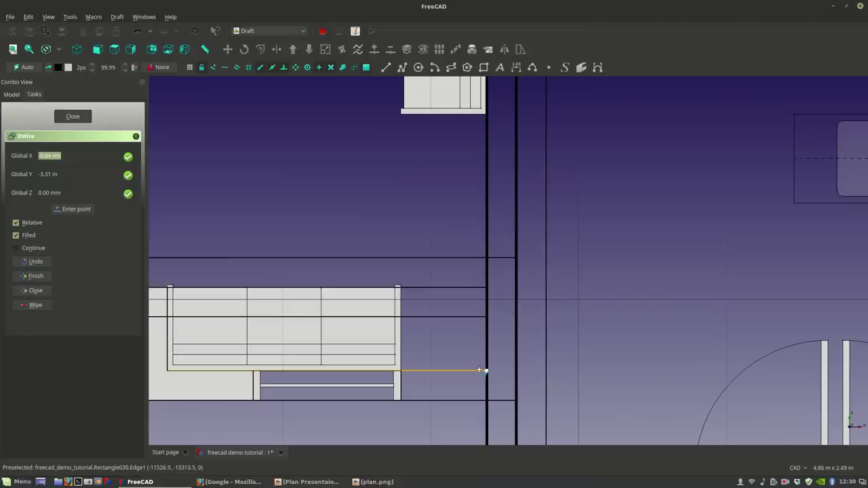
{"action": "left_click", "coordinate": [403, 371]}
{"action": "left_click", "coordinate": [403, 399]}
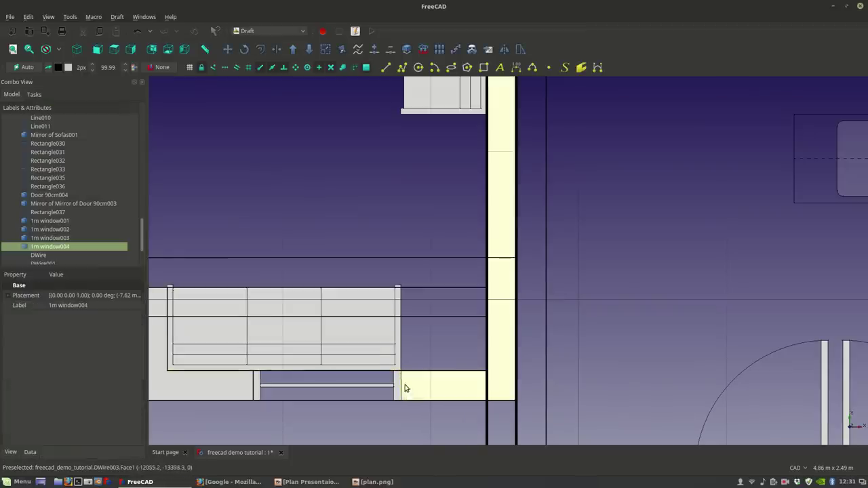
{"action": "scroll", "coordinate": [407, 386], "scroll_direction": "down", "scroll_amount": 4}
{"action": "middle_click_drag", "start_coordinate": [350, 221], "coordinate": [462, 242]}
{"action": "scroll", "coordinate": [391, 102], "scroll_direction": "up", "scroll_amount": 2}
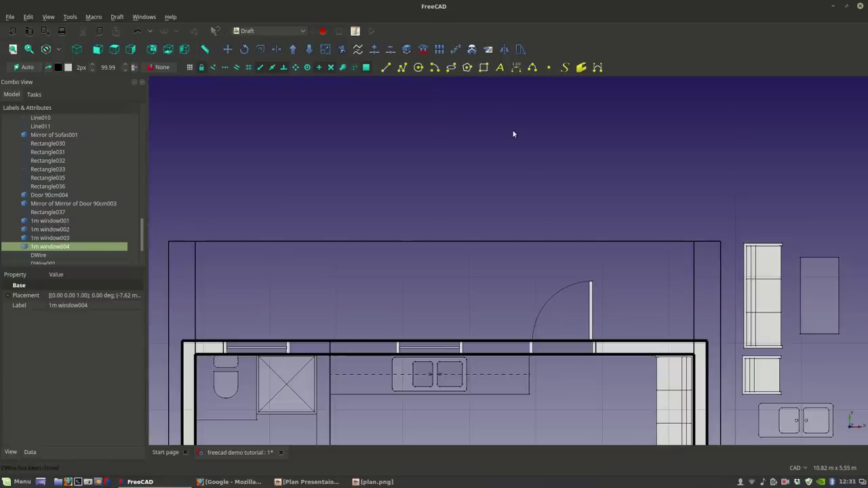
Step: Pan to the top-left rooms and start a filled wire up the partition's inner edge
{"action": "scroll", "coordinate": [333, 373], "scroll_direction": "down", "scroll_amount": 2}
{"action": "middle_click_drag", "start_coordinate": [355, 369], "coordinate": [397, 196]}
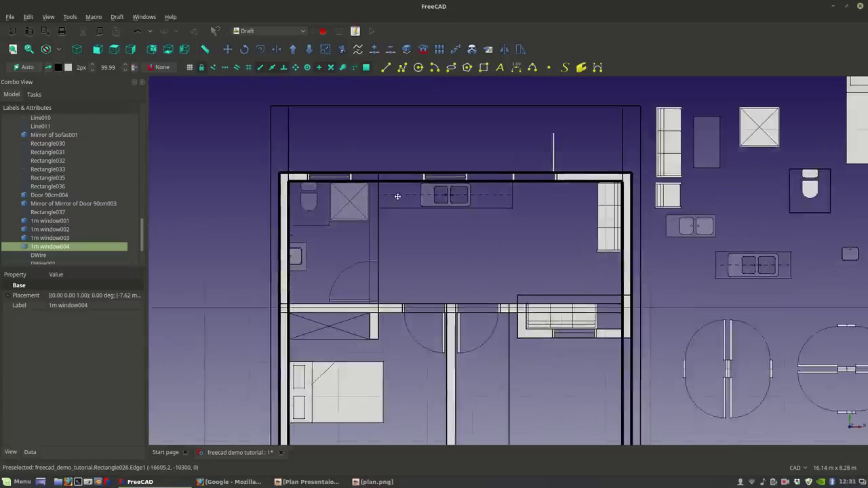
{"action": "scroll", "coordinate": [396, 301], "scroll_direction": "up", "scroll_amount": 4}
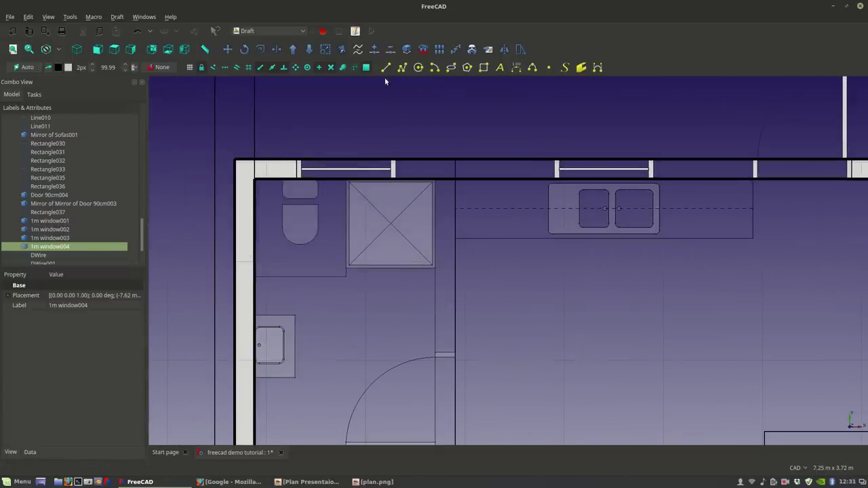
{"action": "left_click", "coordinate": [400, 68]}
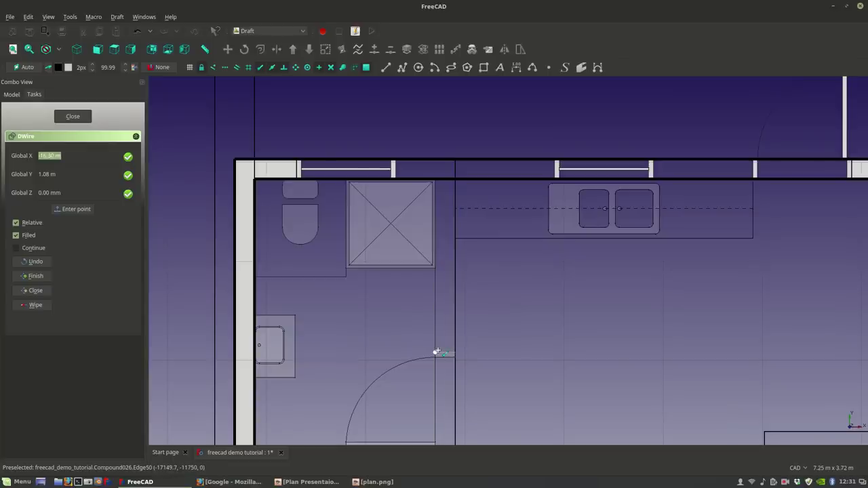
{"action": "left_click", "coordinate": [452, 348]}
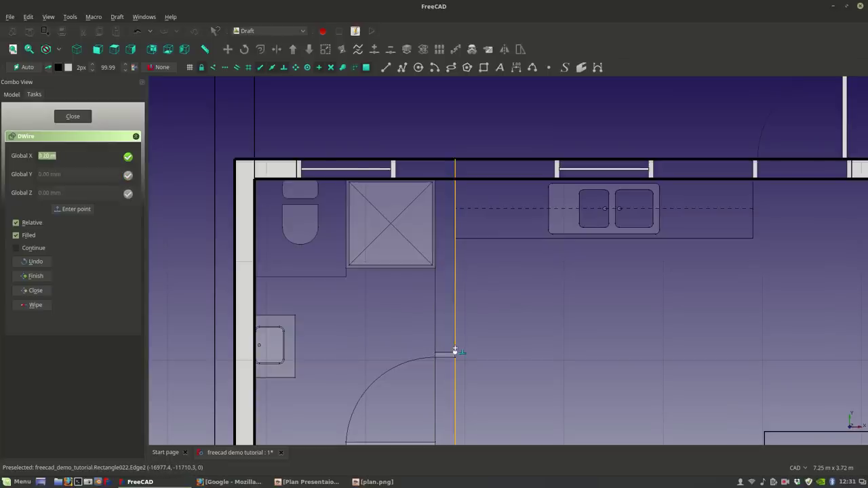
{"action": "left_click", "coordinate": [460, 178]}
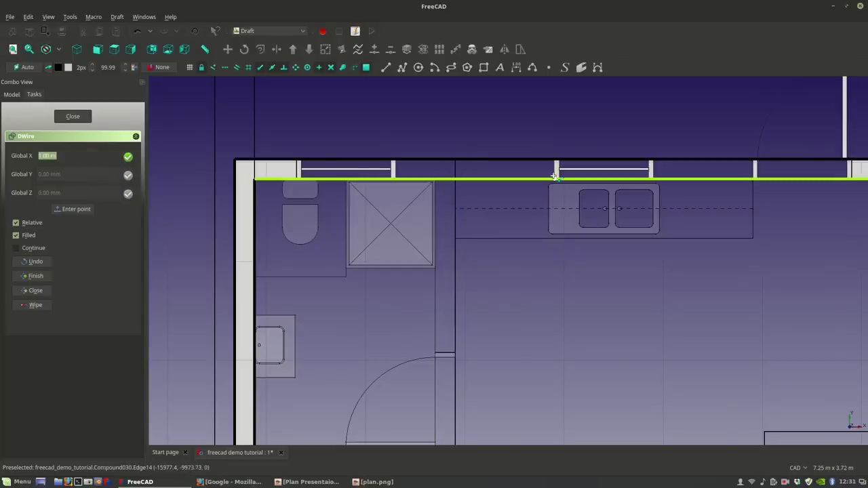
Step: Trace the window edge and inner corner down the partition, undo the stray points, and finish
{"action": "left_click", "coordinate": [396, 161]}
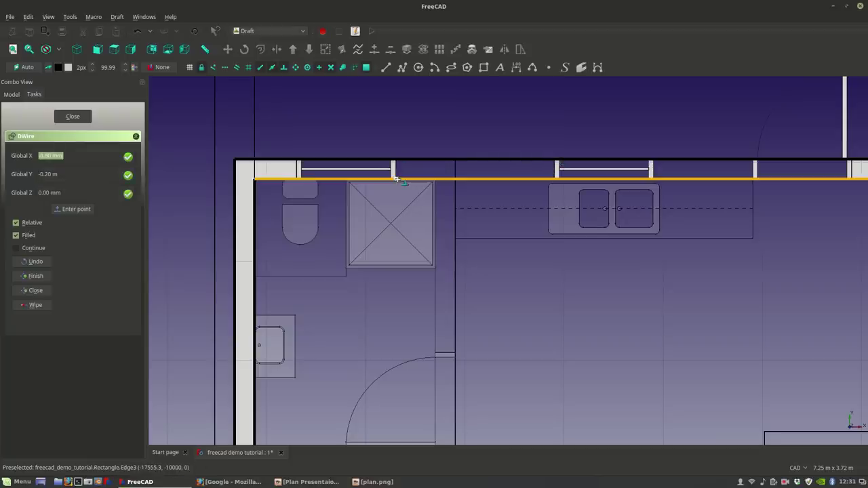
{"action": "left_click", "coordinate": [436, 179]}
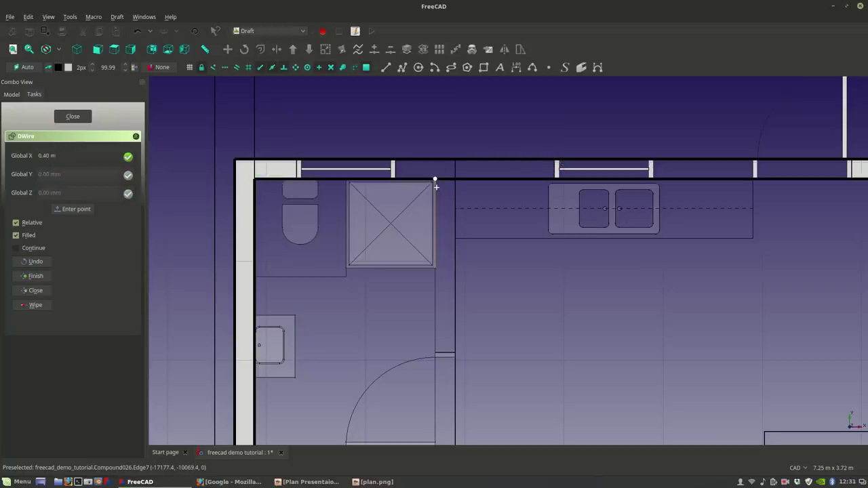
{"action": "left_click", "coordinate": [436, 314]}
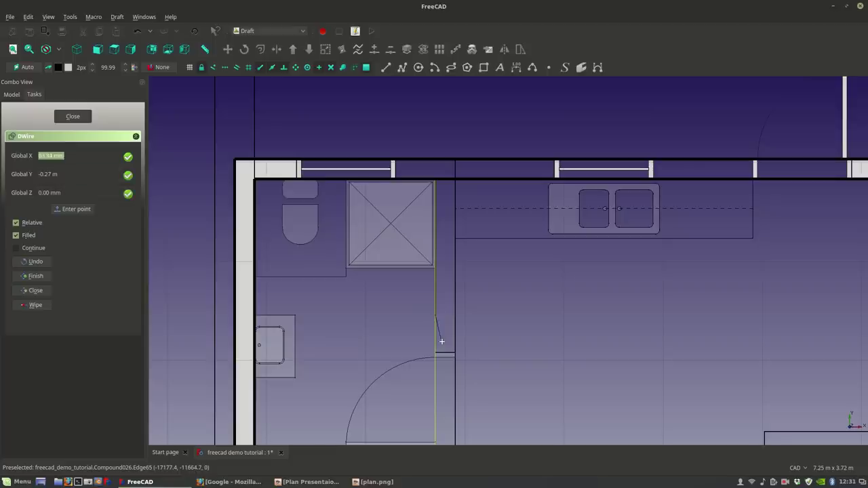
{"action": "left_click", "coordinate": [34, 262]}
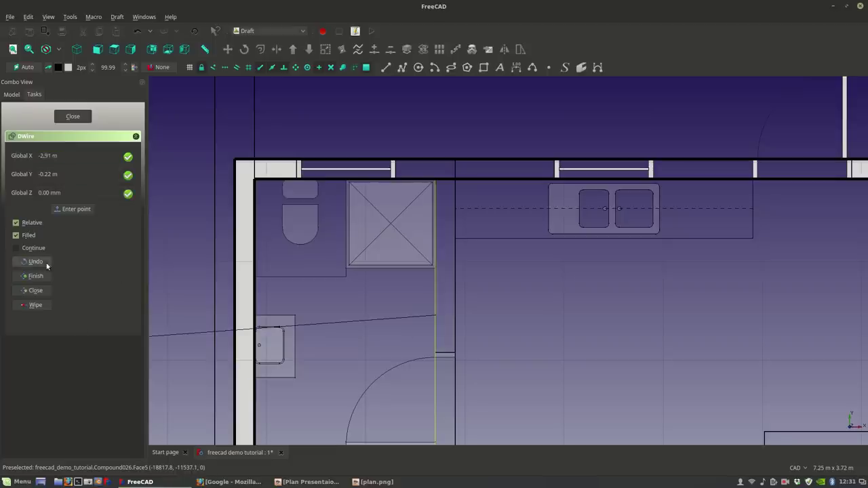
{"action": "left_click", "coordinate": [436, 352]}
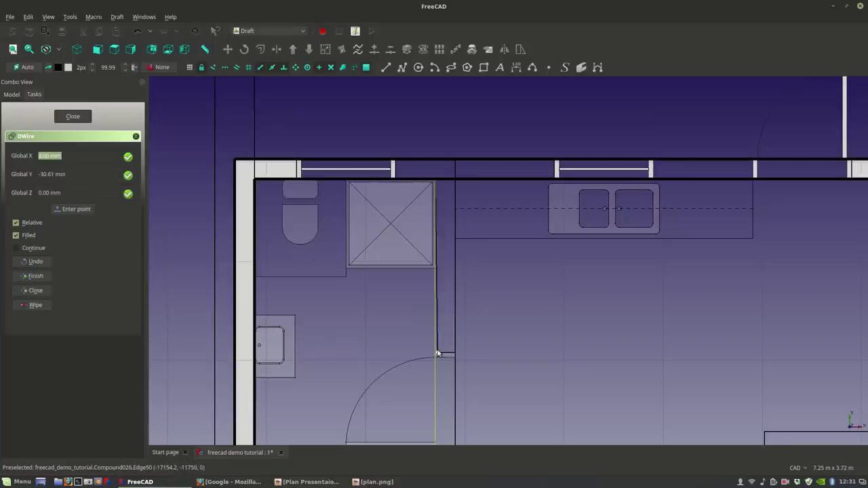
{"action": "left_click", "coordinate": [37, 265]}
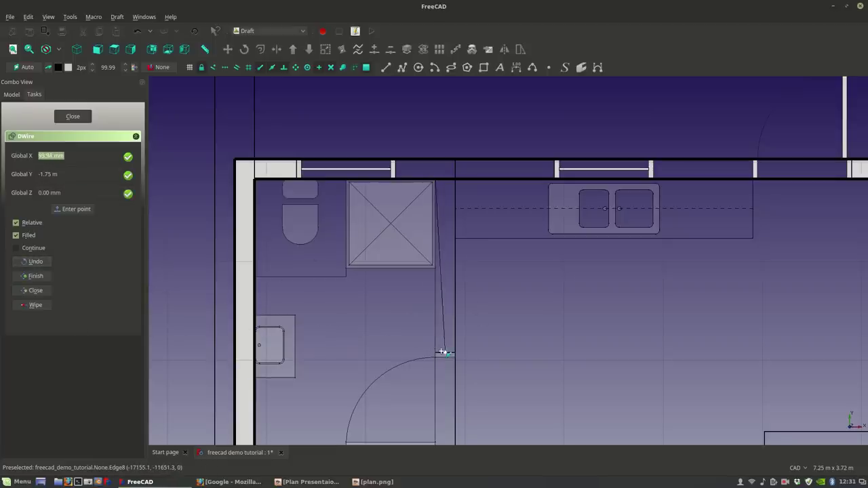
{"action": "key", "text": "Escape"}
Step: Bring the kitchen wall into view and start a filled wire at its corner
{"action": "scroll", "coordinate": [523, 301], "scroll_direction": "down", "scroll_amount": 5}
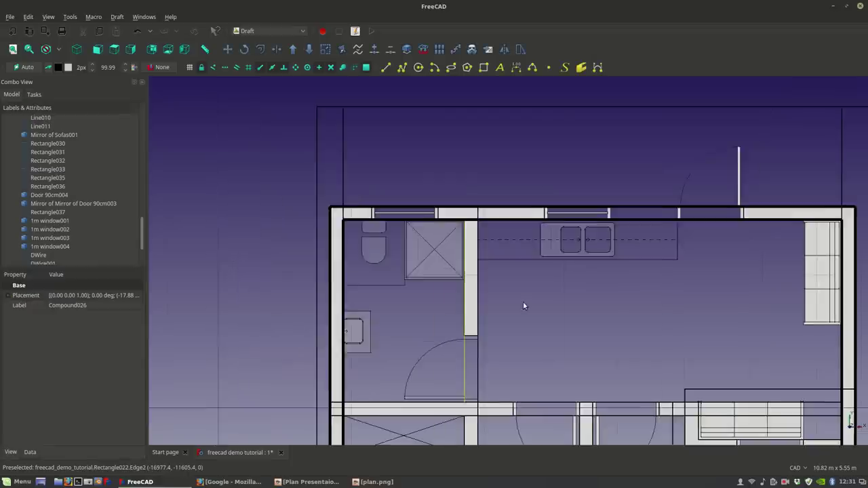
{"action": "scroll", "coordinate": [388, 311], "scroll_direction": "up", "scroll_amount": 4}
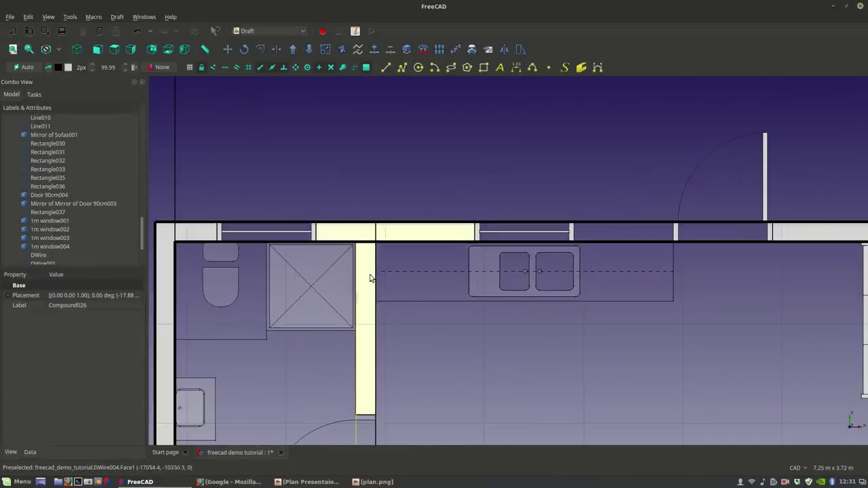
{"action": "scroll", "coordinate": [407, 299], "scroll_direction": "down", "scroll_amount": 2}
{"action": "middle_click_drag", "start_coordinate": [556, 321], "coordinate": [470, 330]}
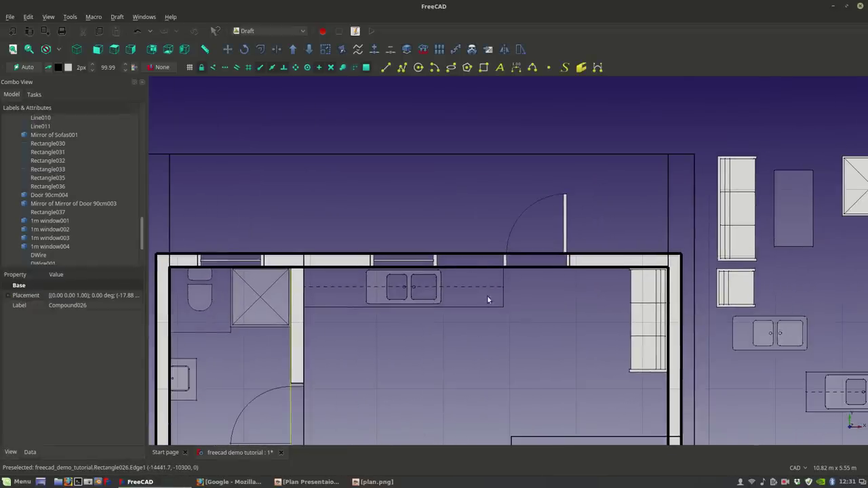
{"action": "scroll", "coordinate": [482, 271], "scroll_direction": "up", "scroll_amount": 2}
{"action": "scroll", "coordinate": [544, 251], "scroll_direction": "up", "scroll_amount": 2}
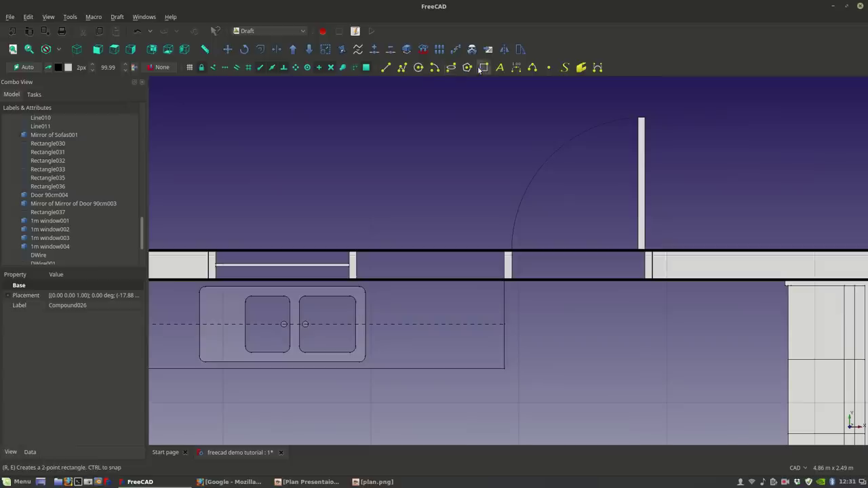
{"action": "left_click", "coordinate": [402, 68]}
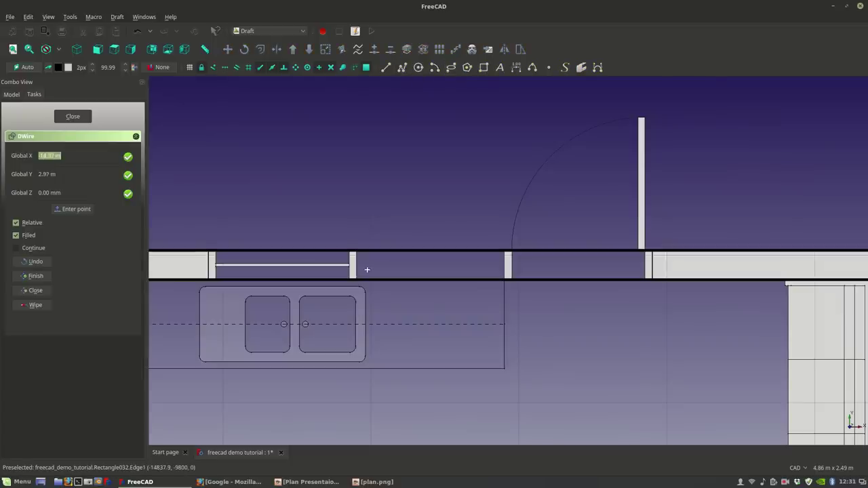
{"action": "left_click", "coordinate": [505, 277]}
Step: Enter the top-edge point by relative offsets, end at the window edge, and finish DWire005
{"action": "key", "text": "Tab"}
{"action": "key", "text": "Return"}
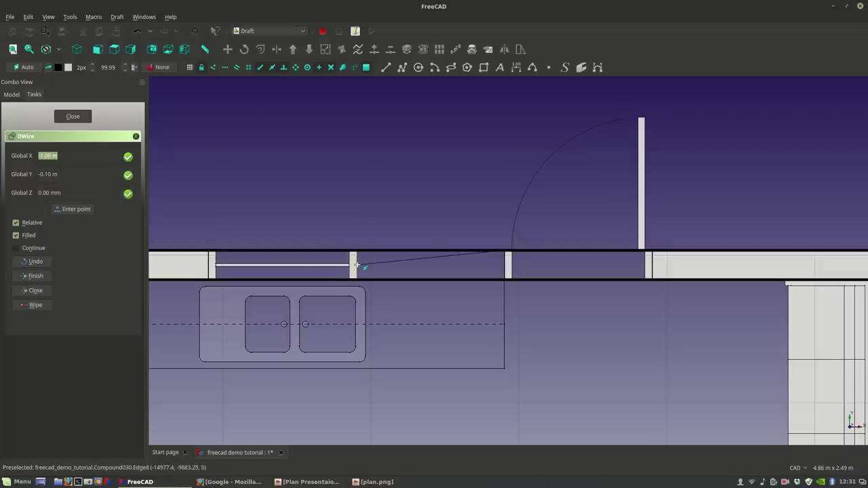
{"action": "left_click", "coordinate": [357, 259]}
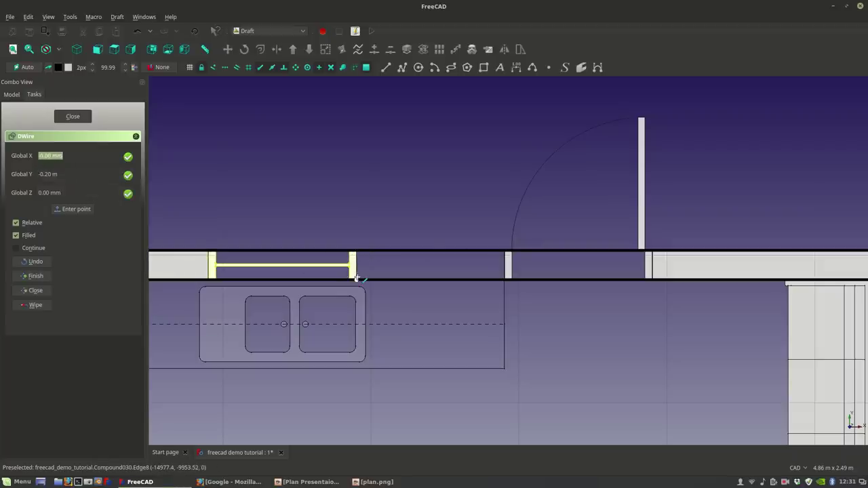
{"action": "key", "text": "Escape"}
{"action": "left_click", "coordinate": [346, 205]}
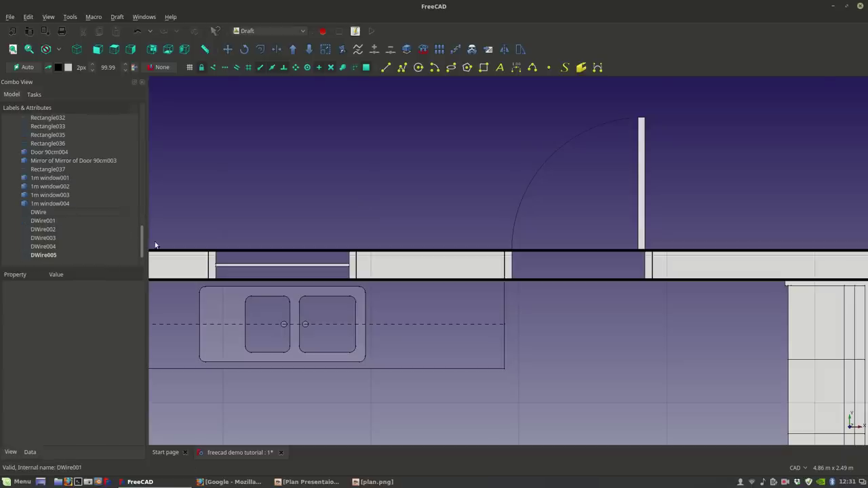
Step: Delete the stray vertical line Rectangle028, confirming past the dependency warning
{"action": "scroll", "coordinate": [358, 227], "scroll_direction": "down", "scroll_amount": 5}
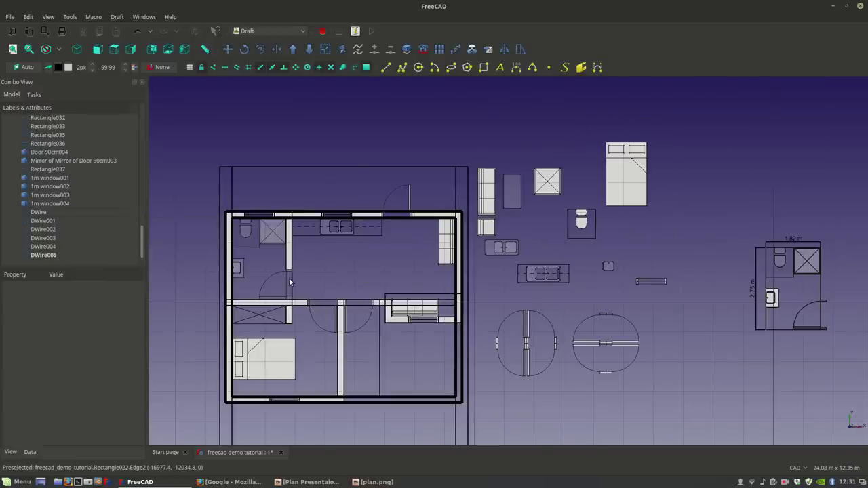
{"action": "left_click", "coordinate": [380, 350]}
{"action": "key", "text": "Delete"}
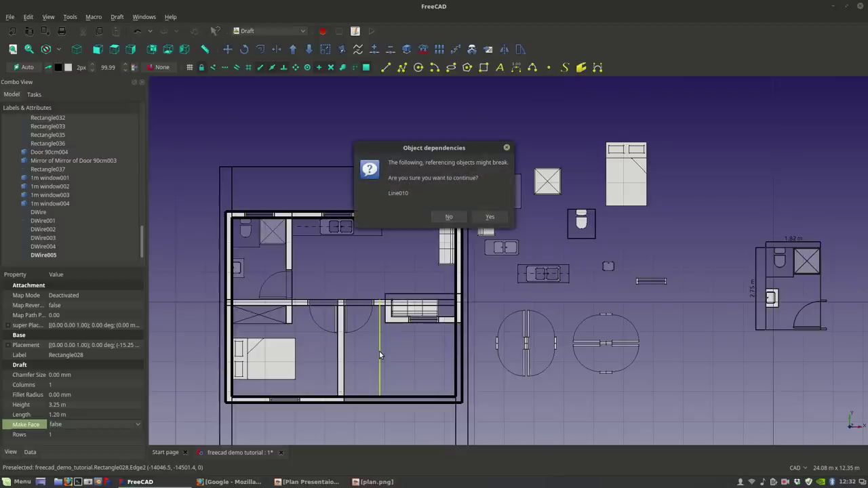
{"action": "left_click", "coordinate": [487, 217]}
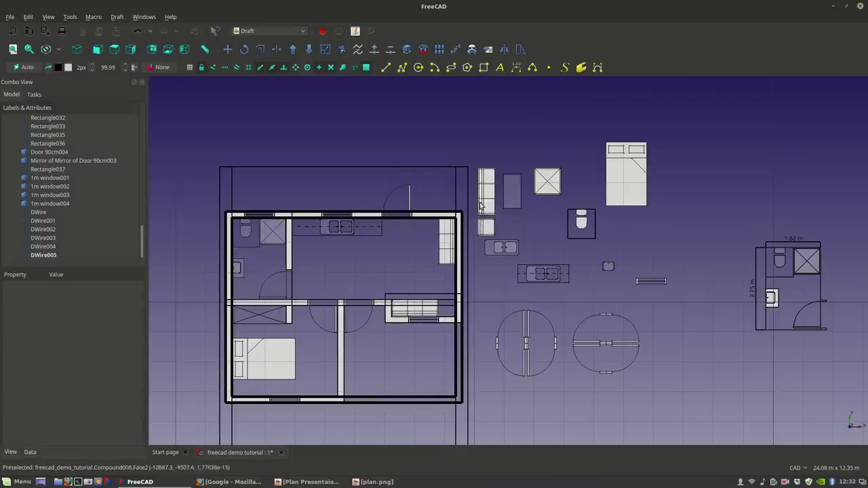
Step: Delete the outline above the kitchen counter and the Line011 edge
{"action": "scroll", "coordinate": [416, 323], "scroll_direction": "up", "scroll_amount": 6}
{"action": "scroll", "coordinate": [433, 322], "scroll_direction": "down", "scroll_amount": 3}
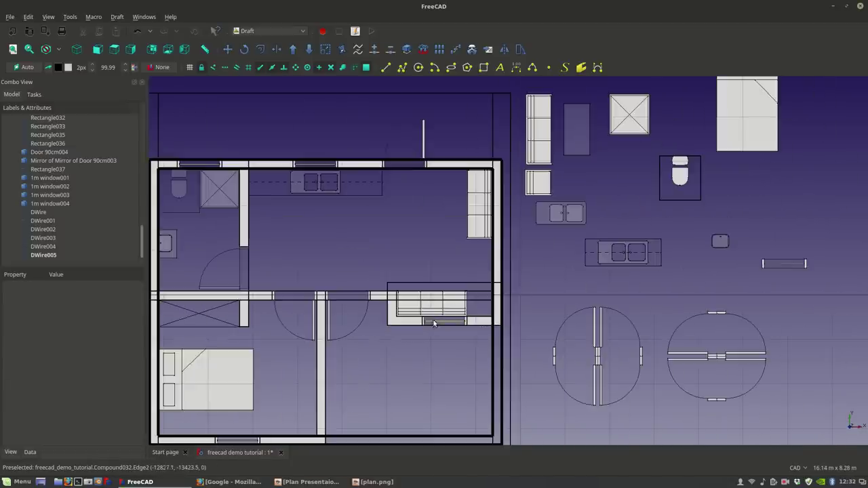
{"action": "scroll", "coordinate": [416, 299], "scroll_direction": "up", "scroll_amount": 3}
{"action": "left_click", "coordinate": [421, 257]}
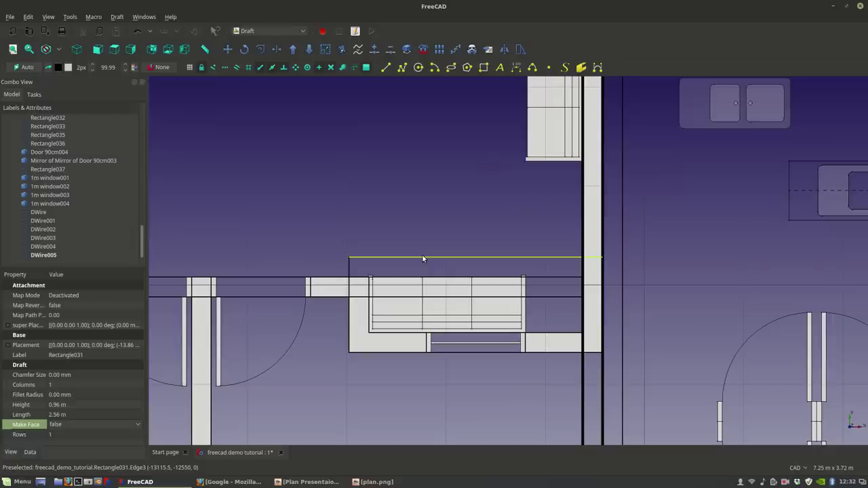
{"action": "key", "text": "Delete"}
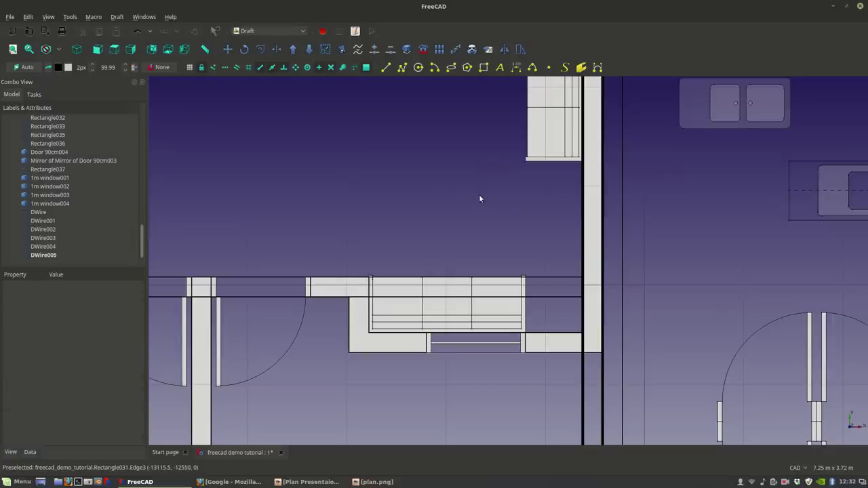
{"action": "left_click", "coordinate": [559, 279]}
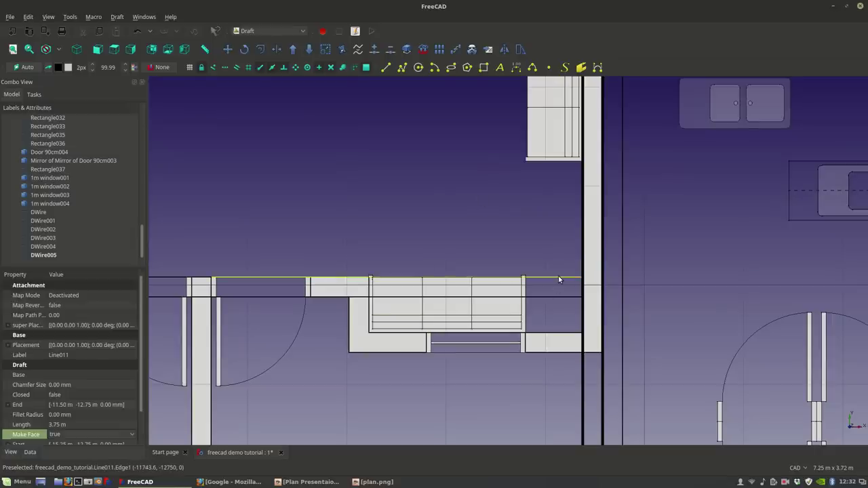
{"action": "key", "text": "Delete"}
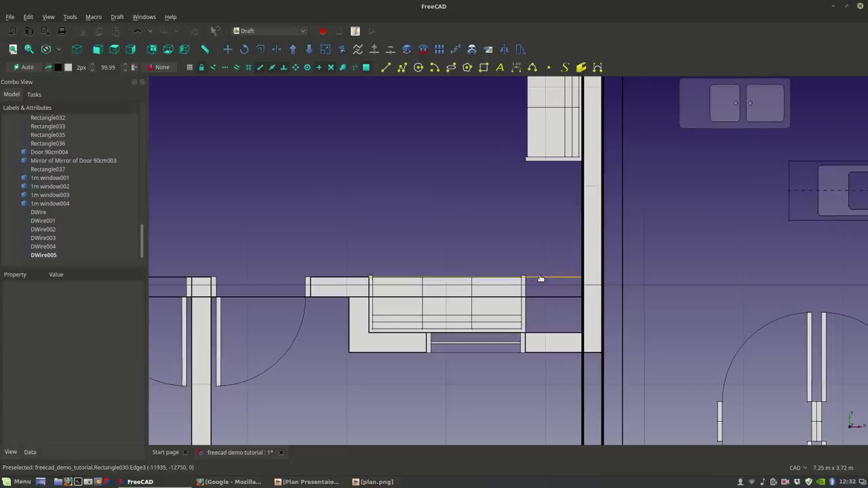
Step: Select the Line010 edge near Rectangle030 and shift the plan slightly right and up
{"action": "left_click", "coordinate": [539, 279]}
{"action": "left_click", "coordinate": [539, 297]}
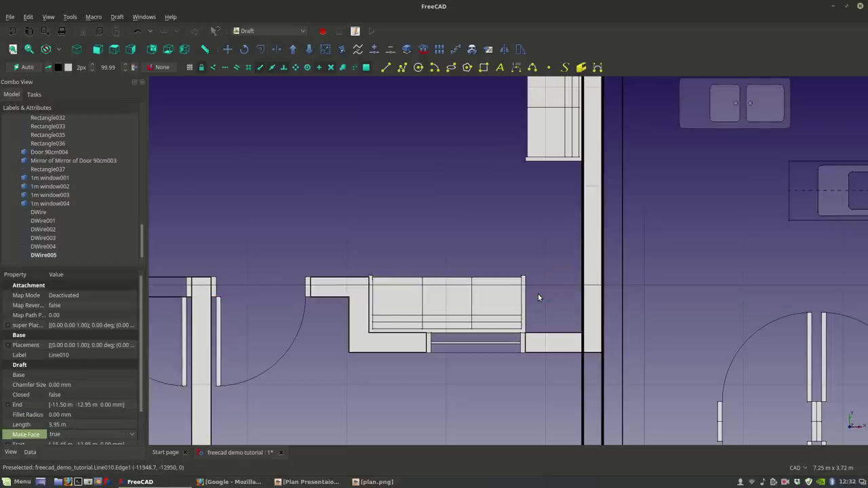
{"action": "scroll", "coordinate": [538, 299], "scroll_direction": "down", "scroll_amount": 2}
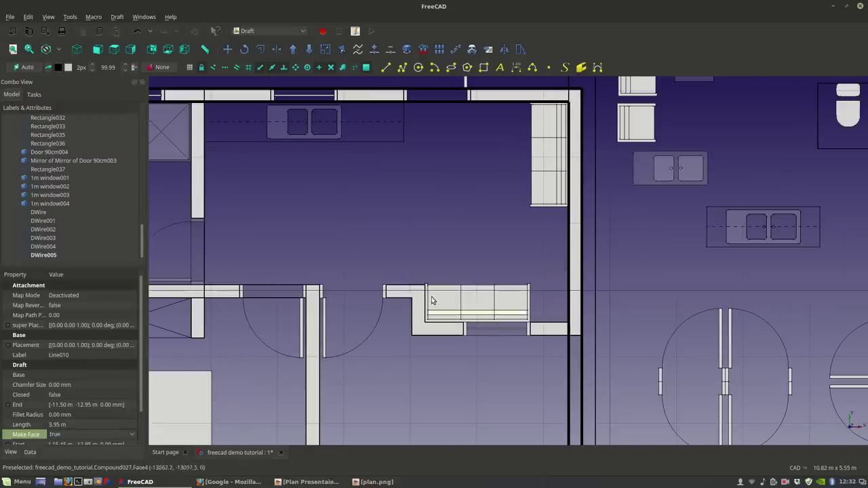
{"action": "scroll", "coordinate": [380, 309], "scroll_direction": "up", "scroll_amount": 4}
{"action": "scroll", "coordinate": [368, 314], "scroll_direction": "down", "scroll_amount": 2}
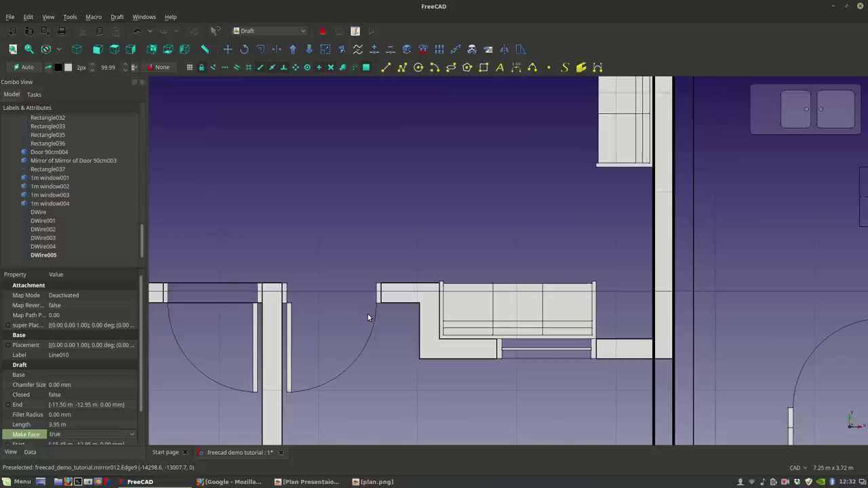
{"action": "scroll", "coordinate": [368, 314], "scroll_direction": "down", "scroll_amount": 3}
{"action": "middle_click_drag", "start_coordinate": [401, 310], "coordinate": [460, 298]}
Step: Delete the stray wall pieces Line006, Rectangle023, Rectangle024 and Rectangle022
{"action": "left_click", "coordinate": [368, 293]}
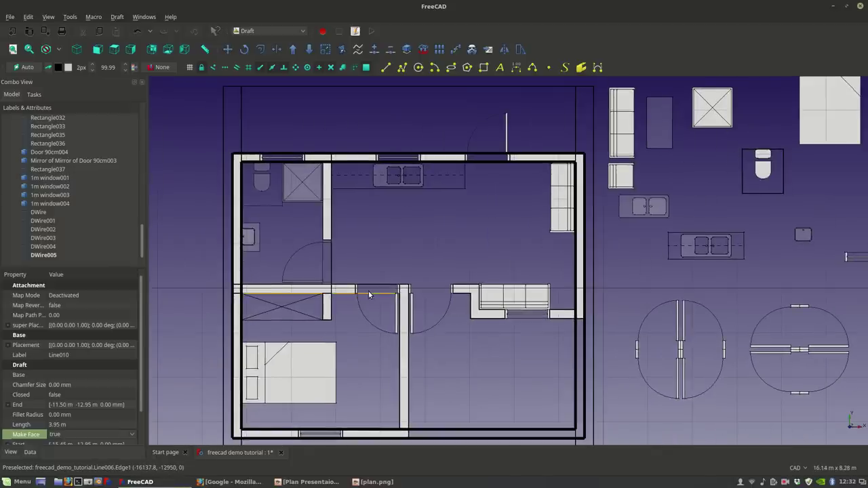
{"action": "key", "text": "Delete"}
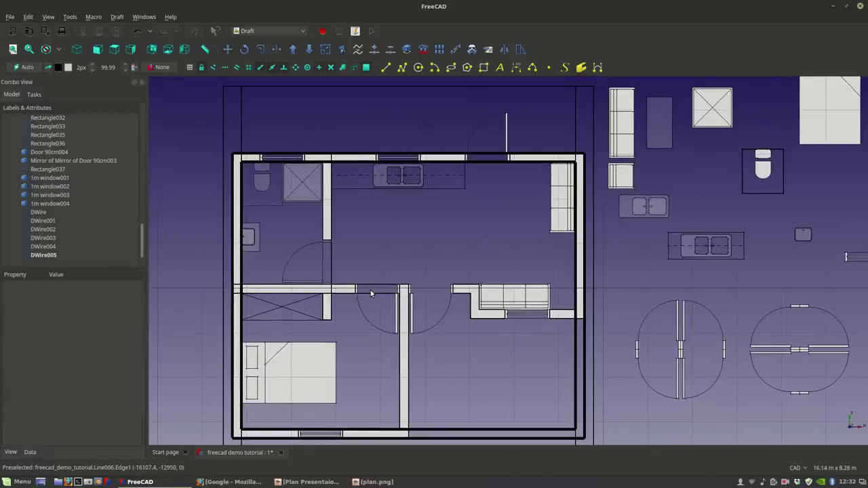
{"action": "left_click", "coordinate": [379, 293]}
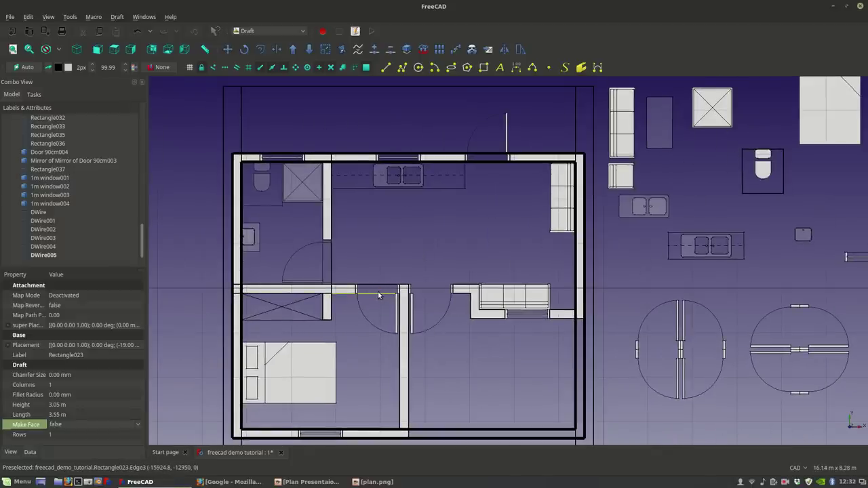
{"action": "key", "text": "Delete"}
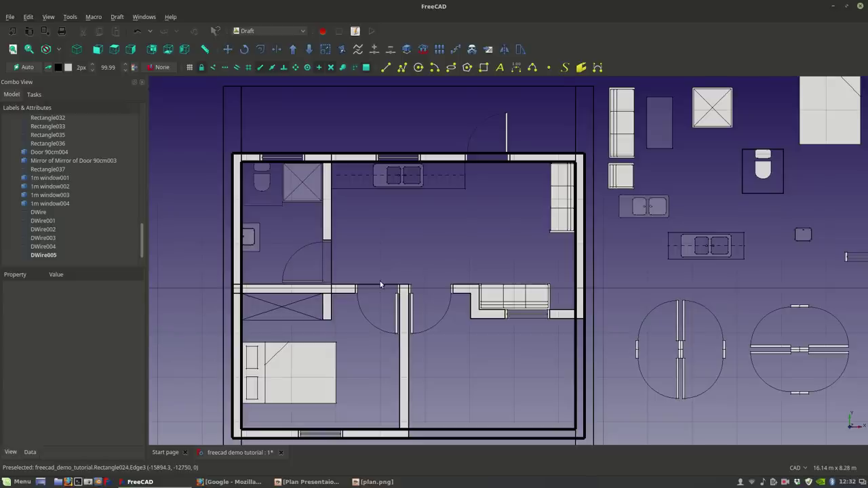
{"action": "left_click", "coordinate": [379, 285]}
{"action": "key", "text": "Delete"}
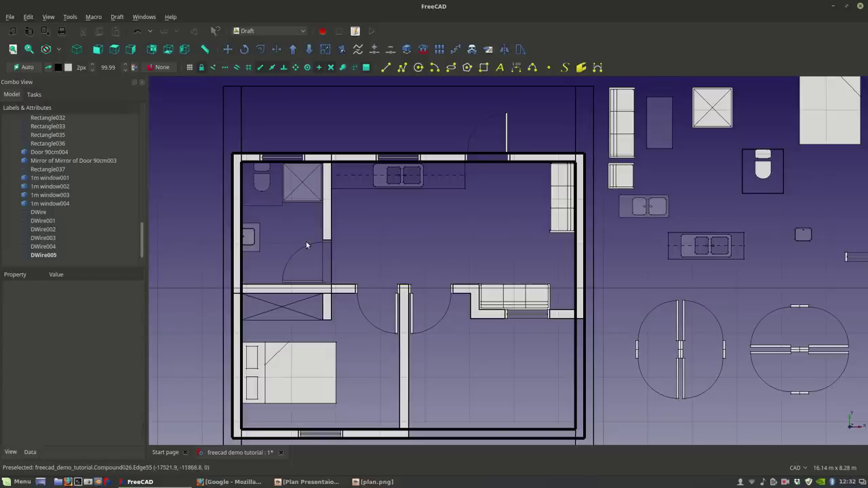
{"action": "left_click", "coordinate": [329, 255]}
{"action": "key", "text": "Delete"}
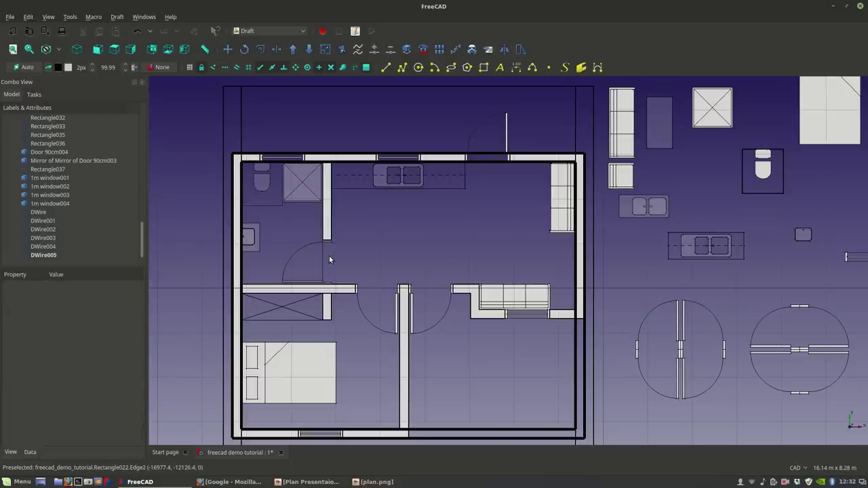
Step: Select the rectangle forming the plan's top wall to display its properties
{"action": "left_click", "coordinate": [321, 260]}
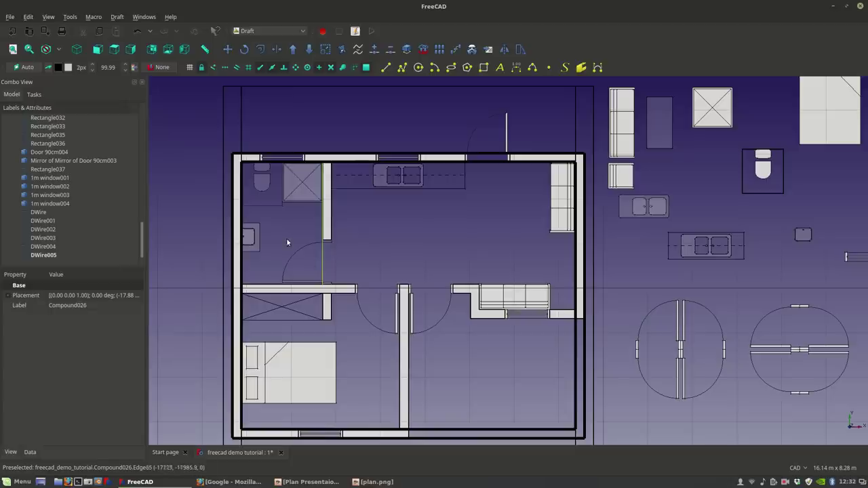
{"action": "scroll", "coordinate": [340, 294], "scroll_direction": "up", "scroll_amount": 2}
{"action": "left_click", "coordinate": [328, 312]}
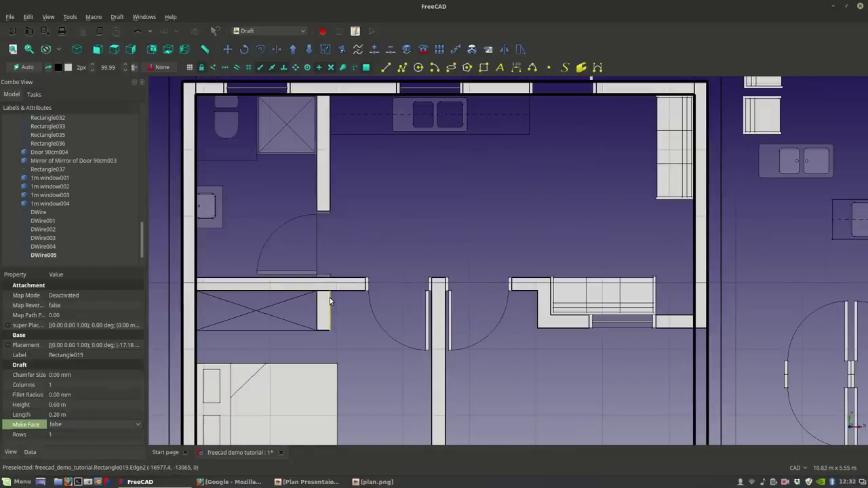
{"action": "left_click", "coordinate": [333, 318]}
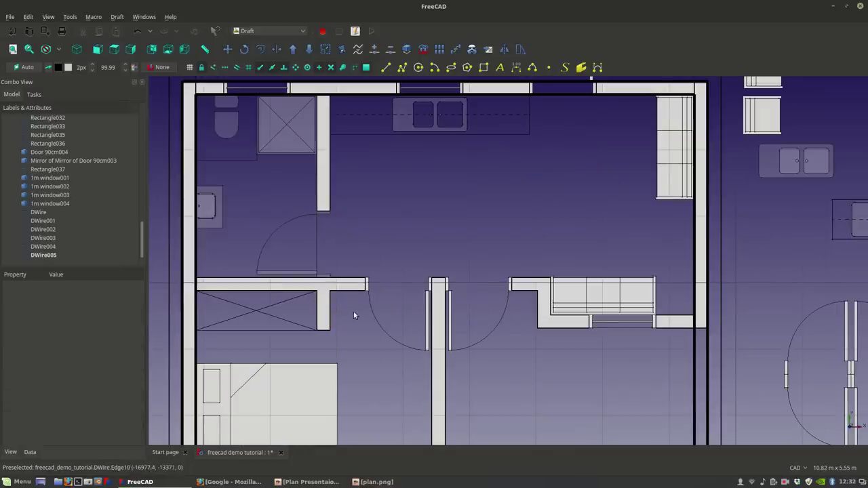
{"action": "scroll", "coordinate": [550, 292], "scroll_direction": "down", "scroll_amount": 2}
{"action": "scroll", "coordinate": [576, 196], "scroll_direction": "up", "scroll_amount": 2}
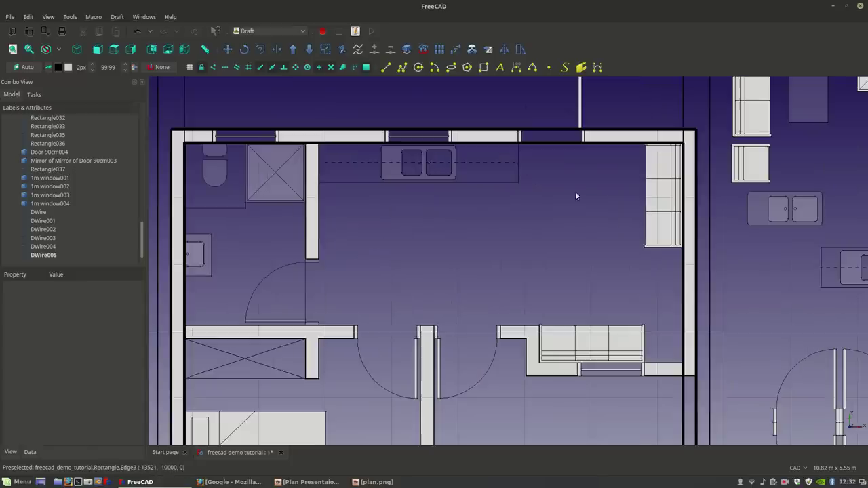
{"action": "scroll", "coordinate": [557, 148], "scroll_direction": "down", "scroll_amount": 2}
{"action": "left_click", "coordinate": [553, 144]}
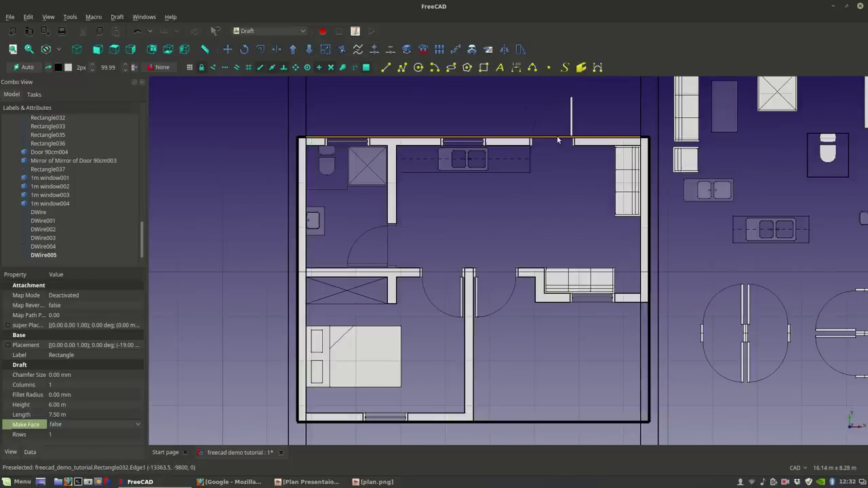
Step: Select the bottom wall outline Rectangle033 and show its View-tab display properties
{"action": "left_click", "coordinate": [557, 140]}
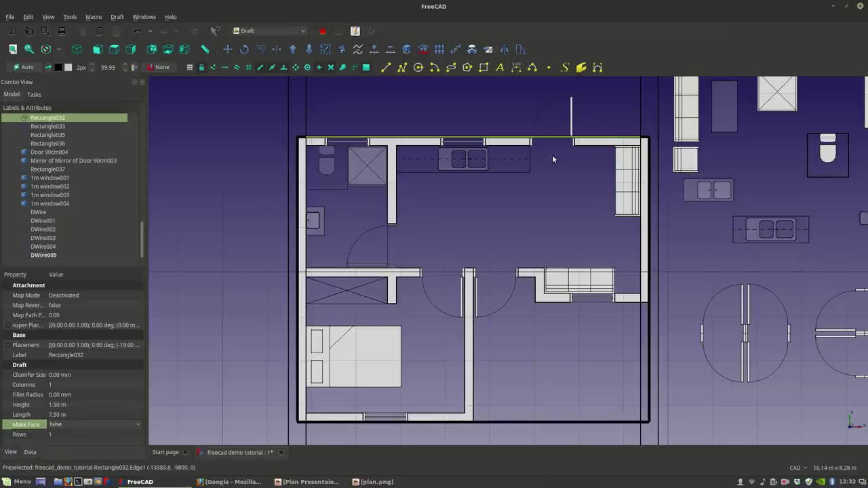
{"action": "left_click", "coordinate": [552, 160]}
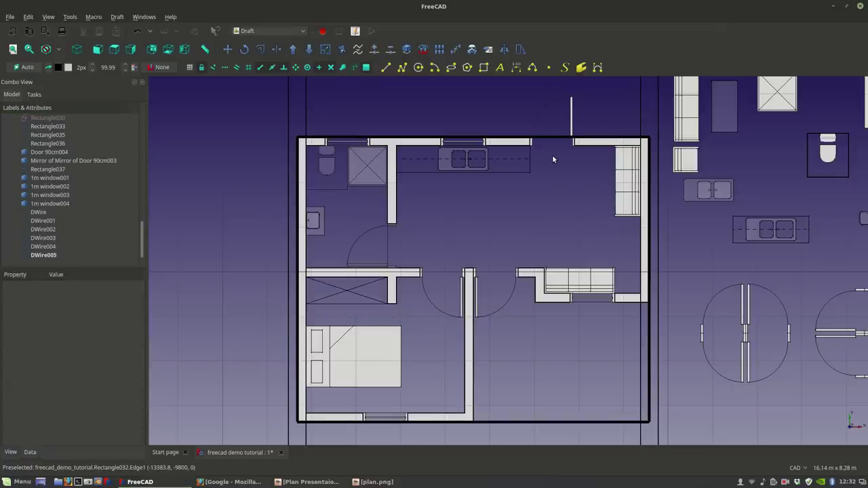
{"action": "left_click", "coordinate": [525, 422]}
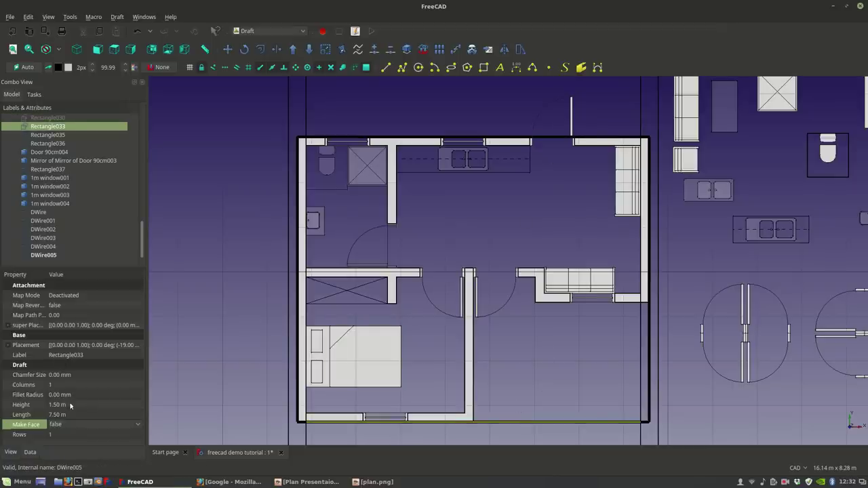
{"action": "left_click", "coordinate": [15, 451]}
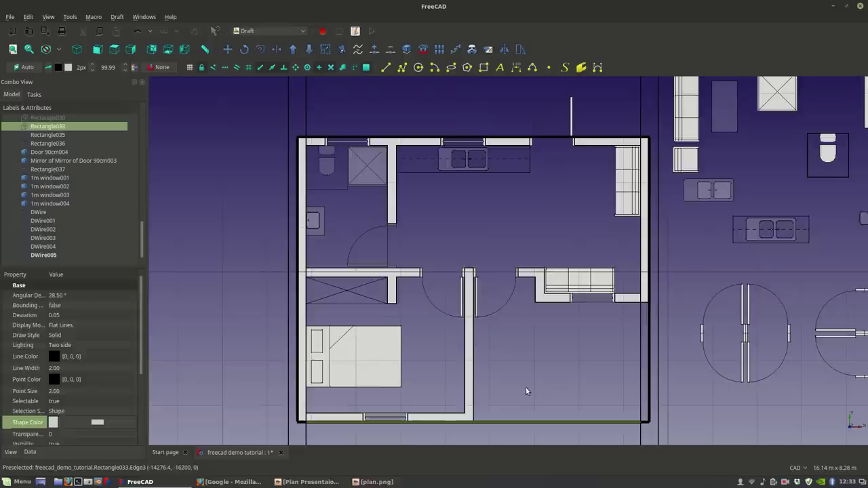
Step: Give the right outline Rectangle037 a 1.00 line width and Dashed draw style
{"action": "left_click", "coordinate": [512, 416]}
{"action": "scroll", "coordinate": [513, 413], "scroll_direction": "down", "scroll_amount": 3}
{"action": "left_click", "coordinate": [503, 384]}
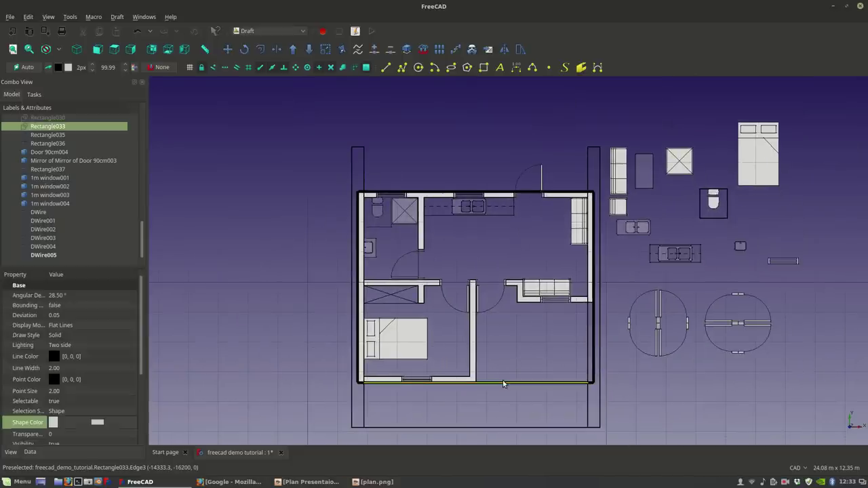
{"action": "left_click", "coordinate": [592, 366]}
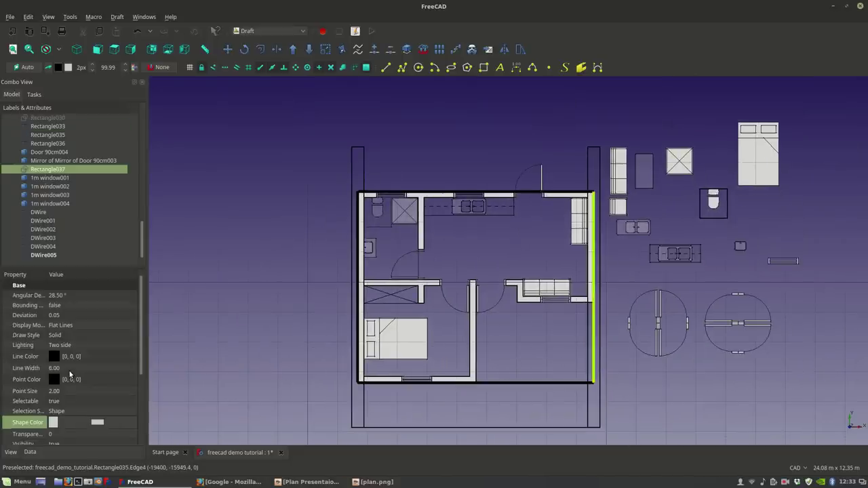
{"action": "left_click", "coordinate": [76, 368]}
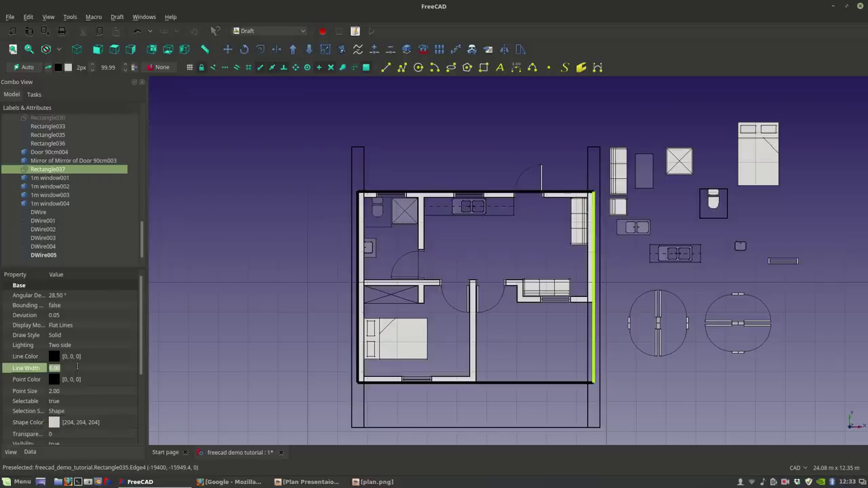
{"action": "scroll", "coordinate": [77, 367], "scroll_direction": "down", "scroll_amount": 5}
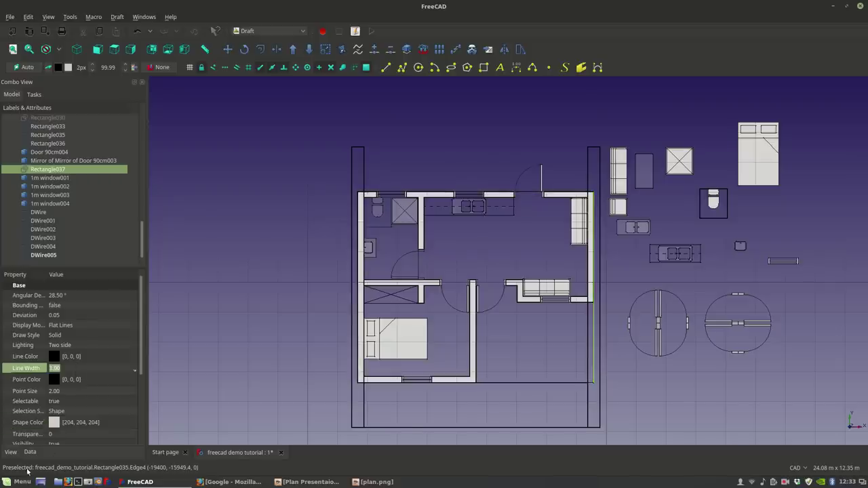
{"action": "left_click", "coordinate": [30, 452]}
{"action": "left_click", "coordinate": [10, 452]}
{"action": "left_click", "coordinate": [75, 336]}
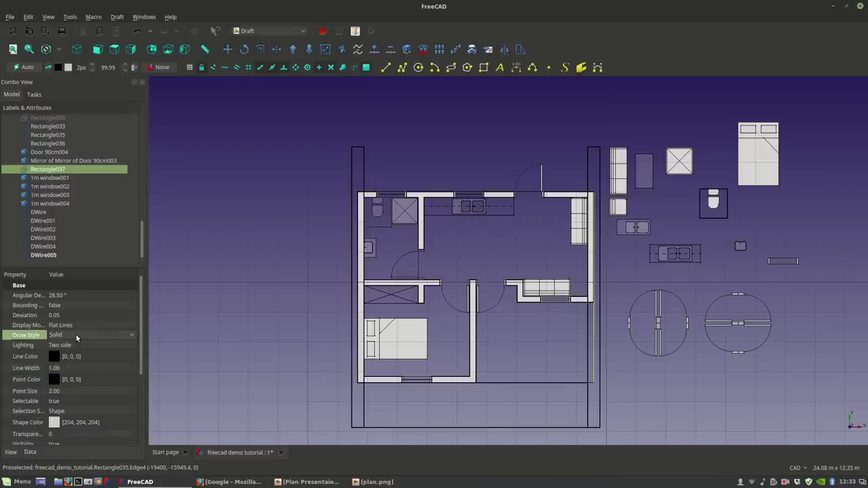
{"action": "left_click", "coordinate": [76, 336]}
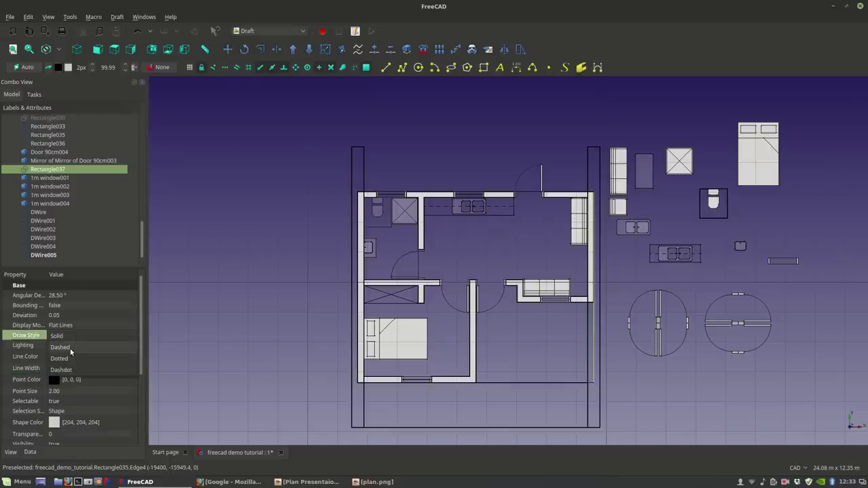
{"action": "left_click", "coordinate": [71, 347]}
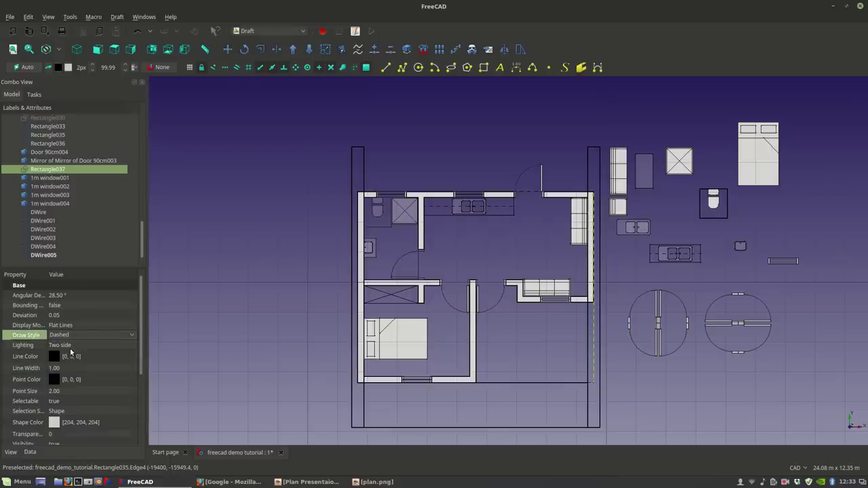
Step: Delete the old bathroom fixtures compound, undoing a trial Downgrade first
{"action": "left_click", "coordinate": [435, 358]}
{"action": "left_click", "coordinate": [556, 430]}
{"action": "middle_click_drag", "start_coordinate": [553, 408], "coordinate": [478, 382]}
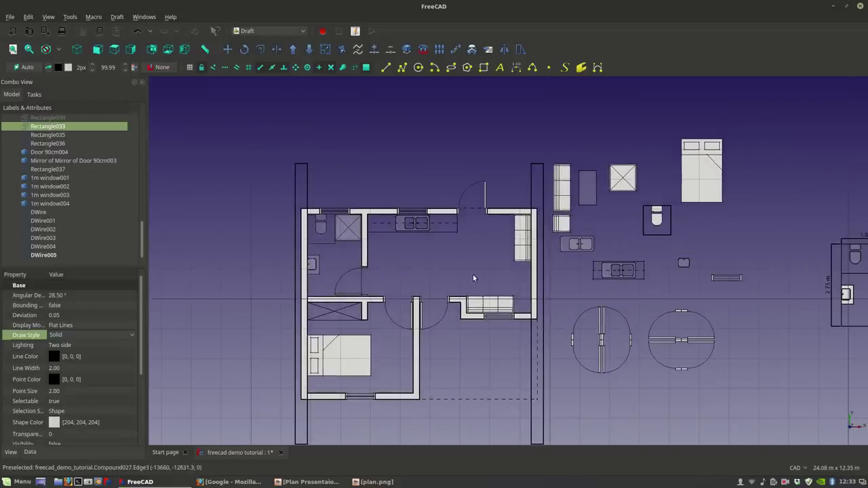
{"action": "scroll", "coordinate": [441, 310], "scroll_direction": "up", "scroll_amount": 2}
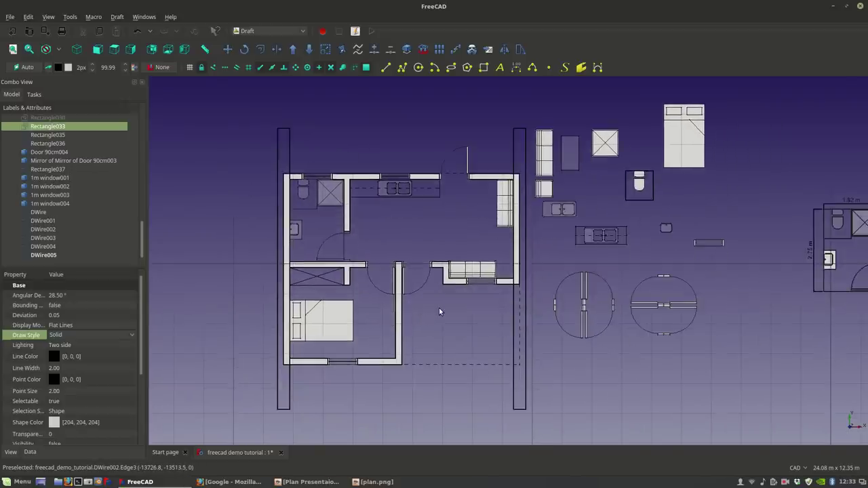
{"action": "middle_click_drag", "start_coordinate": [440, 310], "coordinate": [445, 333]}
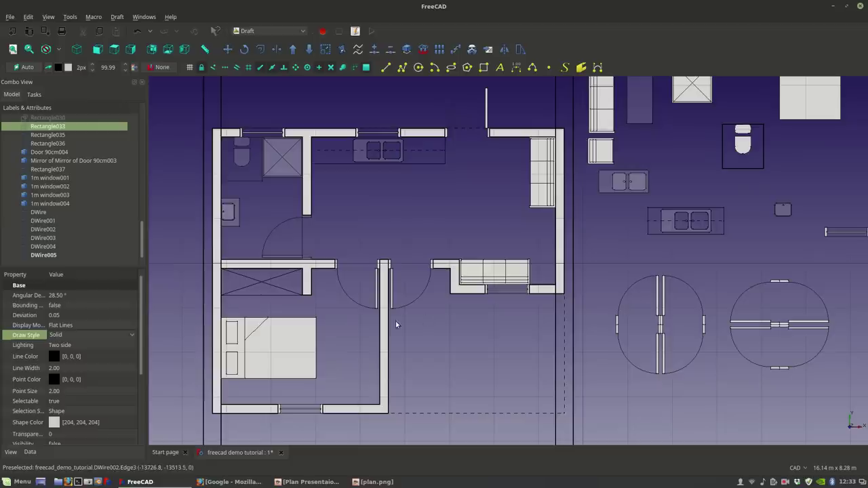
{"action": "left_click", "coordinate": [300, 234]}
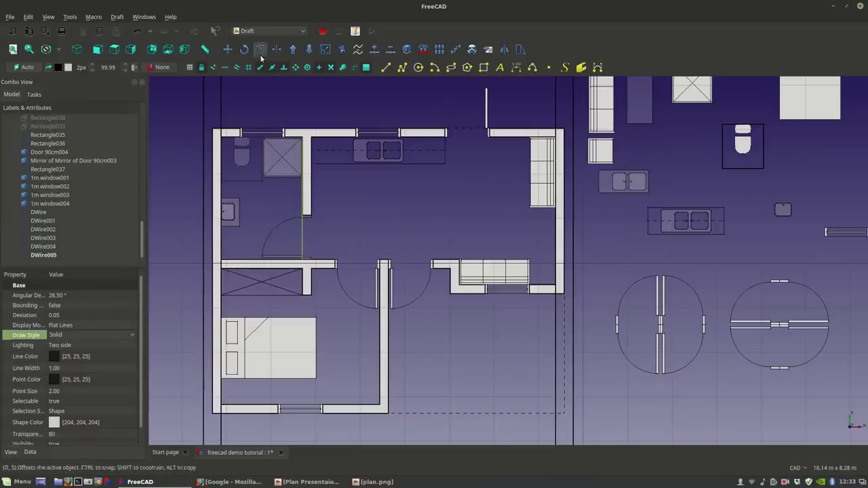
{"action": "left_click", "coordinate": [310, 49]}
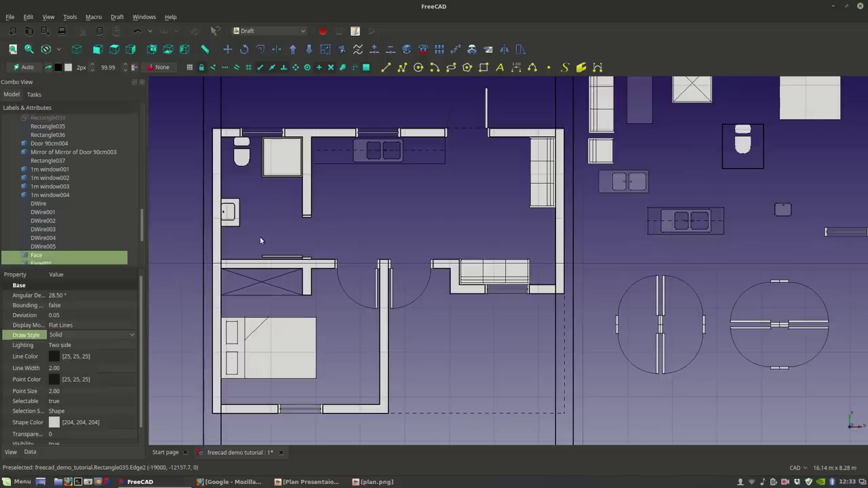
{"action": "scroll", "coordinate": [269, 250], "scroll_direction": "down", "scroll_amount": 4}
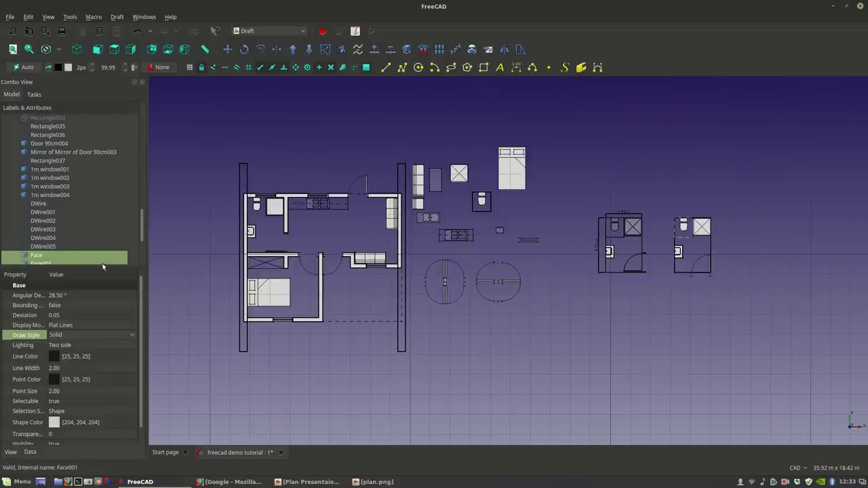
{"action": "scroll", "coordinate": [42, 229], "scroll_direction": "down", "scroll_amount": 2}
{"action": "key", "text": "u"}
{"action": "key", "text": "p"}
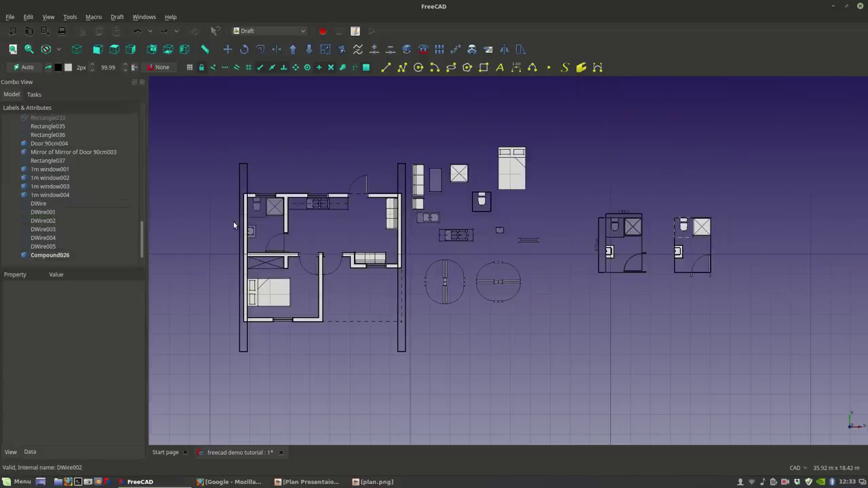
{"action": "key", "text": "Delete"}
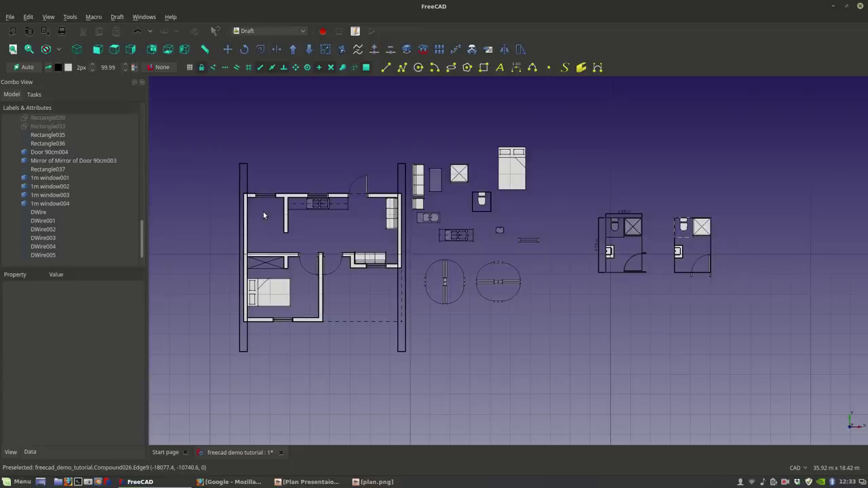
Step: Select the spare bathroom pieces Shower001 through Rectangle021 in the expanded compound
{"action": "scroll", "coordinate": [654, 223], "scroll_direction": "up", "scroll_amount": 5}
{"action": "middle_click_drag", "start_coordinate": [593, 250], "coordinate": [543, 152]}
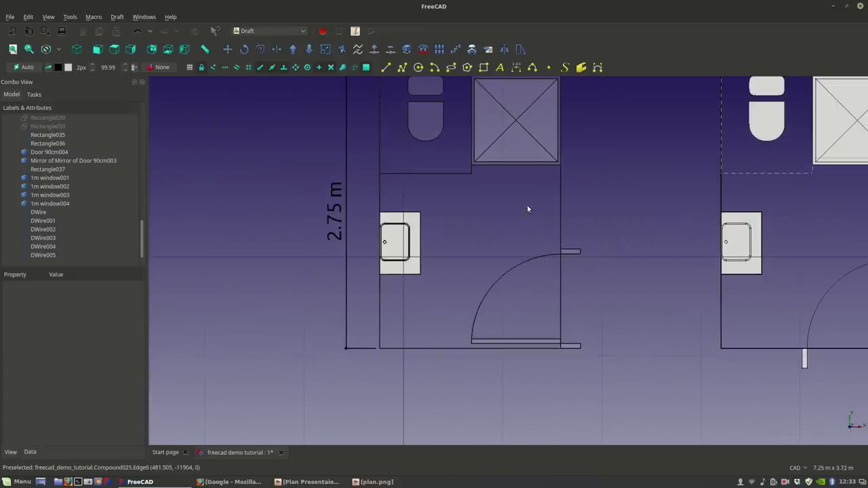
{"action": "left_click", "coordinate": [509, 273]}
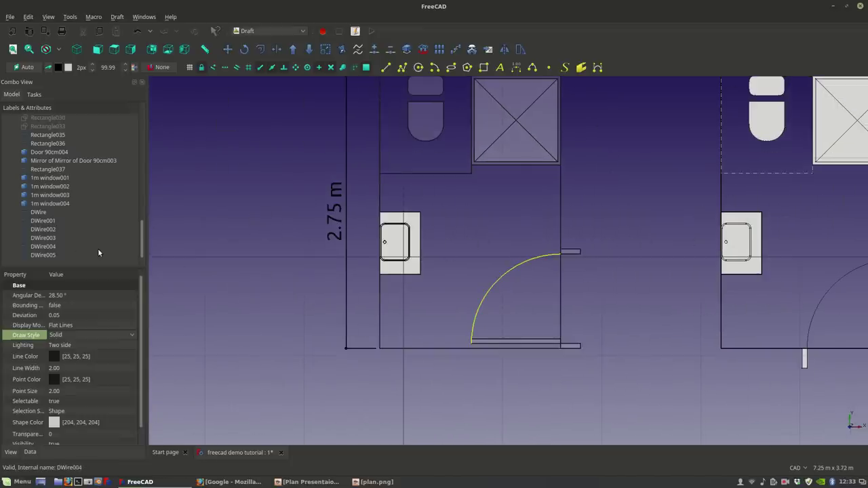
{"action": "scroll", "coordinate": [37, 196], "scroll_direction": "up", "scroll_amount": 5}
{"action": "left_click", "coordinate": [15, 161]}
{"action": "left_click", "coordinate": [41, 169]}
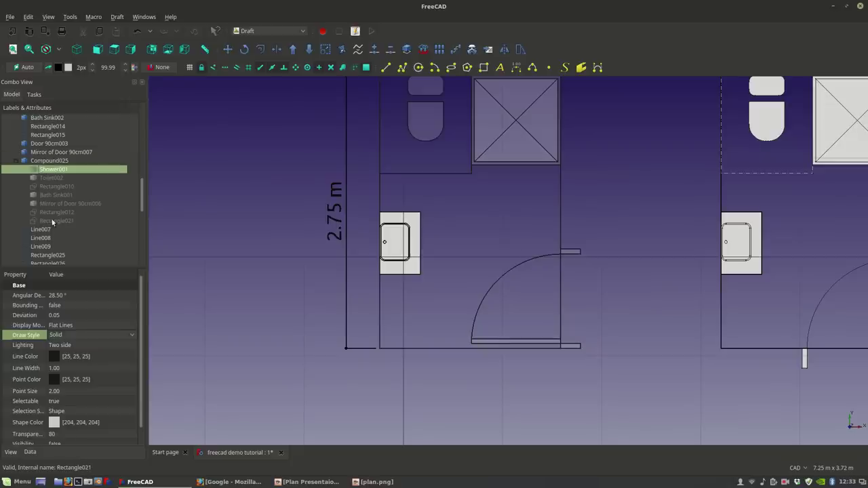
{"action": "left_click", "coordinate": [52, 221], "text": "shift"}
Step: Copy them with Draft Move from the block's corner to the house's top-left wall corner
{"action": "left_click", "coordinate": [229, 49]}
{"action": "middle_click_drag", "start_coordinate": [379, 165], "coordinate": [408, 289]}
{"action": "left_click", "coordinate": [24, 240]}
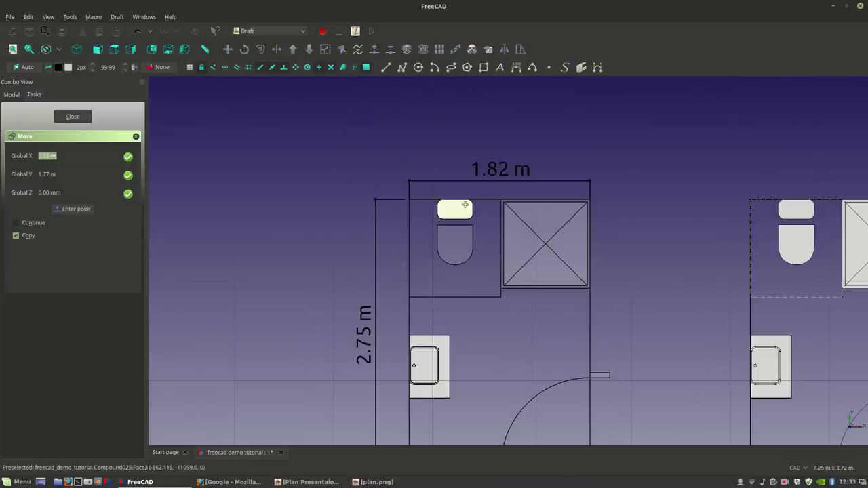
{"action": "left_click", "coordinate": [409, 200]}
{"action": "scroll", "coordinate": [412, 212], "scroll_direction": "down", "scroll_amount": 6}
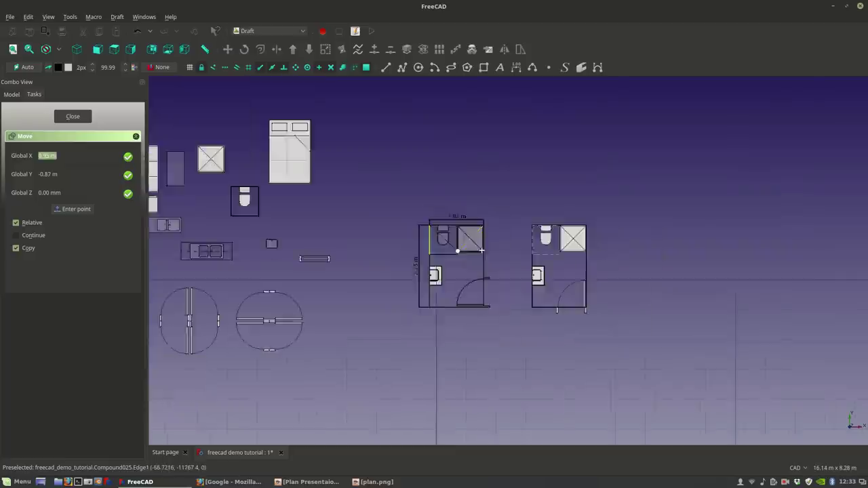
{"action": "scroll", "coordinate": [322, 193], "scroll_direction": "up", "scroll_amount": 6}
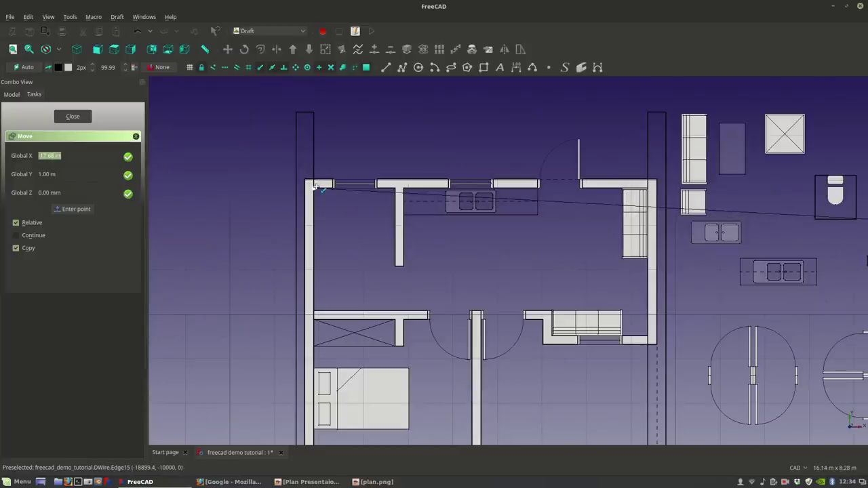
{"action": "left_click", "coordinate": [314, 185]}
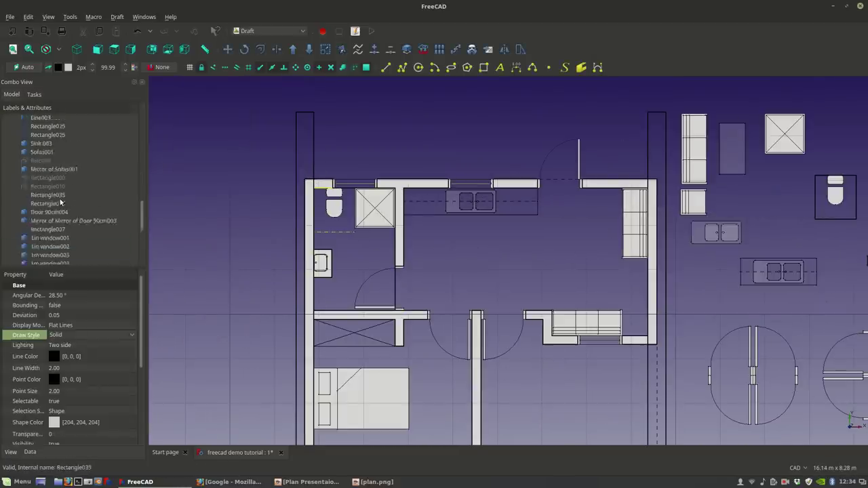
Step: Delete the stray door-leaf line and the stray dashed line in the bathroom
{"action": "left_click", "coordinate": [394, 291]}
{"action": "key", "text": "Delete"}
{"action": "scroll", "coordinate": [350, 247], "scroll_direction": "up", "scroll_amount": 4}
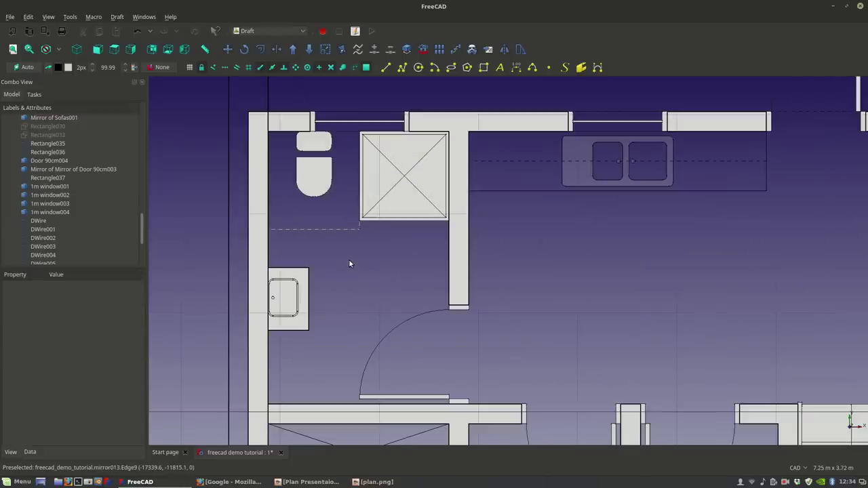
{"action": "left_click", "coordinate": [341, 229]}
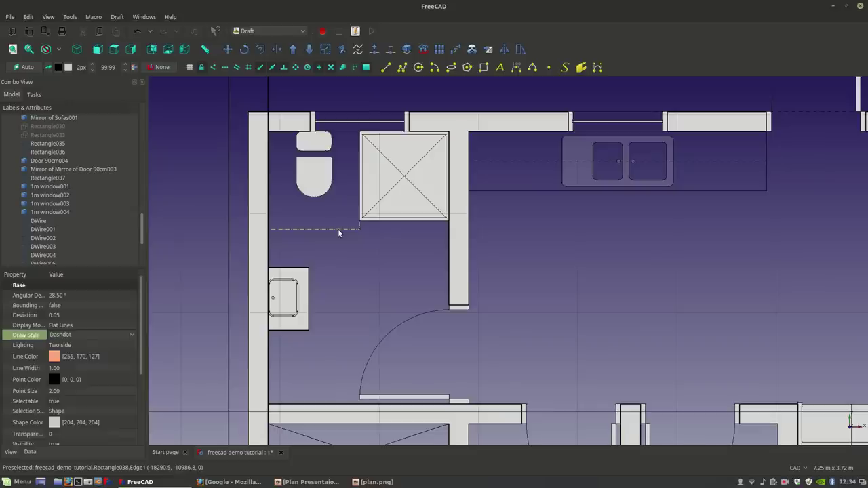
{"action": "key", "text": "Delete"}
Step: Set the sink, shower, toilet and basin to 80 transparency
{"action": "left_click", "coordinate": [304, 275]}
{"action": "left_click", "coordinate": [372, 309]}
{"action": "left_click", "coordinate": [376, 207]}
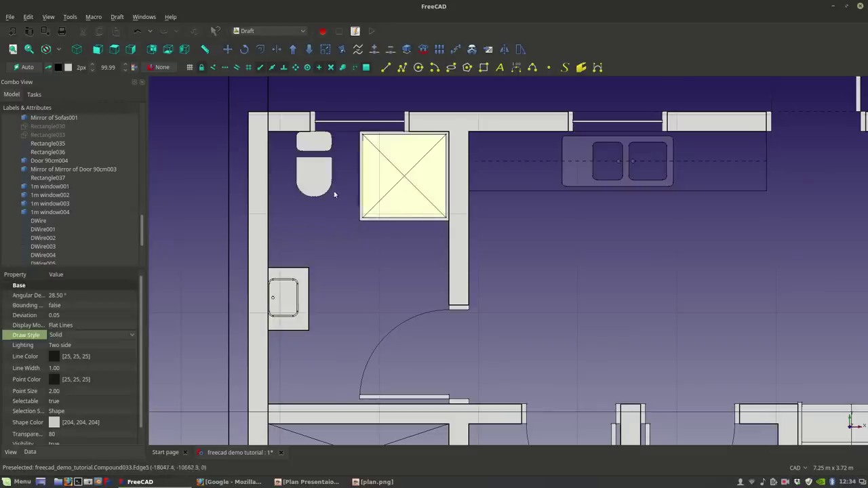
{"action": "left_click", "coordinate": [88, 434]}
{"action": "key", "text": "Return"}
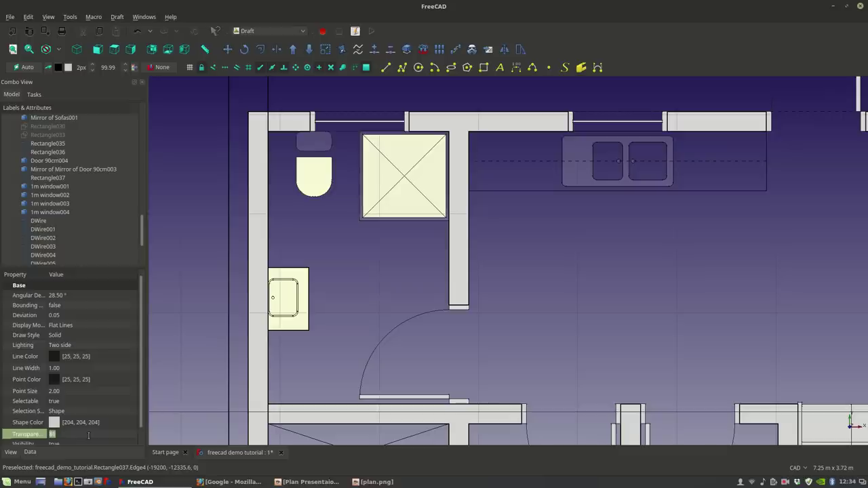
{"action": "left_click", "coordinate": [436, 296]}
{"action": "scroll", "coordinate": [496, 320], "scroll_direction": "down", "scroll_amount": 5}
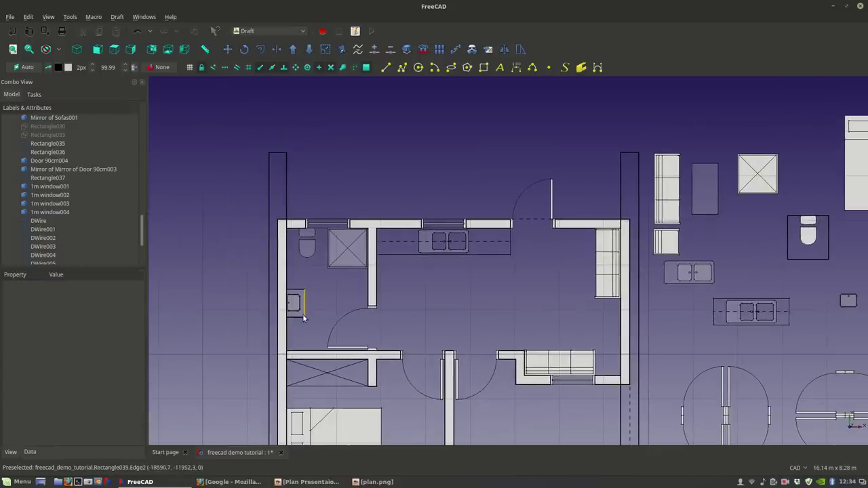
{"action": "left_click", "coordinate": [302, 314]}
{"action": "left_click", "coordinate": [33, 435]}
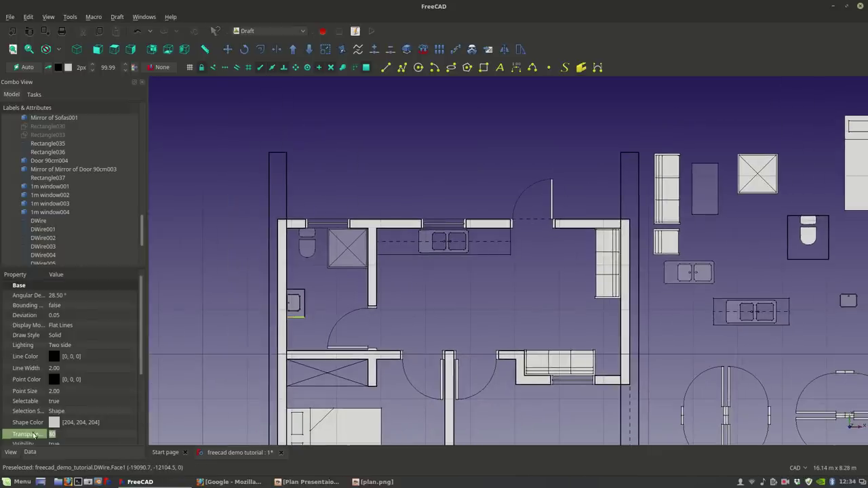
{"action": "left_click", "coordinate": [78, 367]}
{"action": "left_click", "coordinate": [189, 314]}
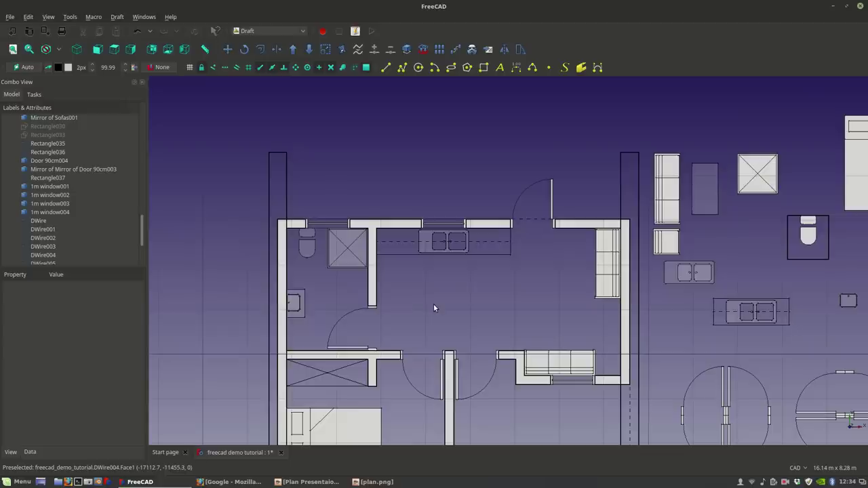
Step: Hide the tall rectangles Rectangle035 and Rectangle036 beside the plan
{"action": "scroll", "coordinate": [285, 309], "scroll_direction": "up", "scroll_amount": 5}
{"action": "scroll", "coordinate": [427, 305], "scroll_direction": "down", "scroll_amount": 5}
{"action": "middle_click_drag", "start_coordinate": [426, 304], "coordinate": [397, 286]}
{"action": "scroll", "coordinate": [396, 286], "scroll_direction": "up", "scroll_amount": 3}
{"action": "scroll", "coordinate": [359, 339], "scroll_direction": "down", "scroll_amount": 4}
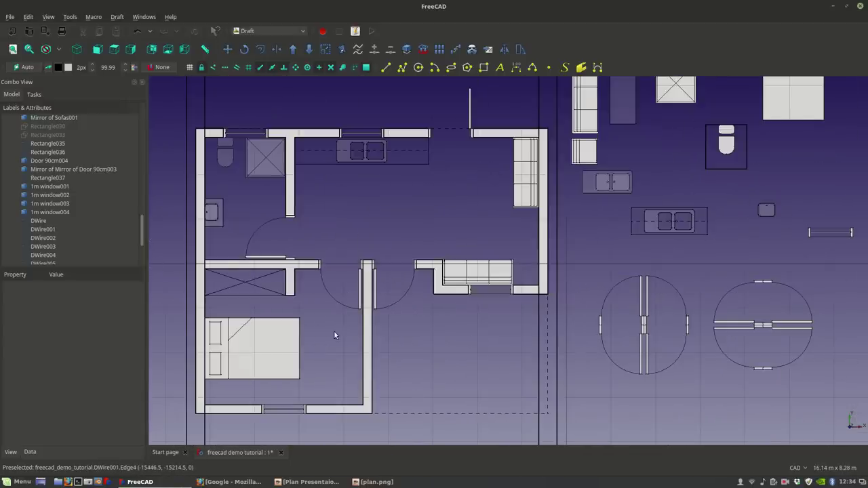
{"action": "scroll", "coordinate": [197, 274], "scroll_direction": "up", "scroll_amount": 2}
{"action": "scroll", "coordinate": [206, 261], "scroll_direction": "up", "scroll_amount": 2}
{"action": "left_click", "coordinate": [207, 260]}
{"action": "scroll", "coordinate": [446, 234], "scroll_direction": "down", "scroll_amount": 6}
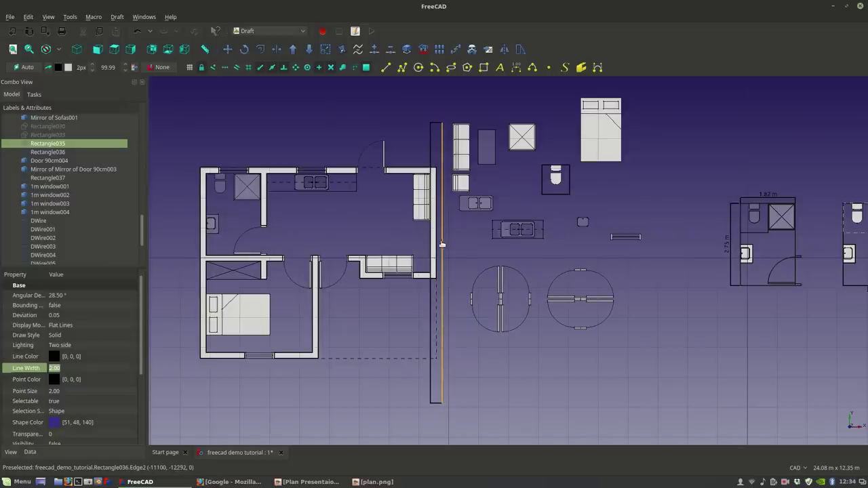
{"action": "key", "text": "Down"}
{"action": "key", "text": "space"}
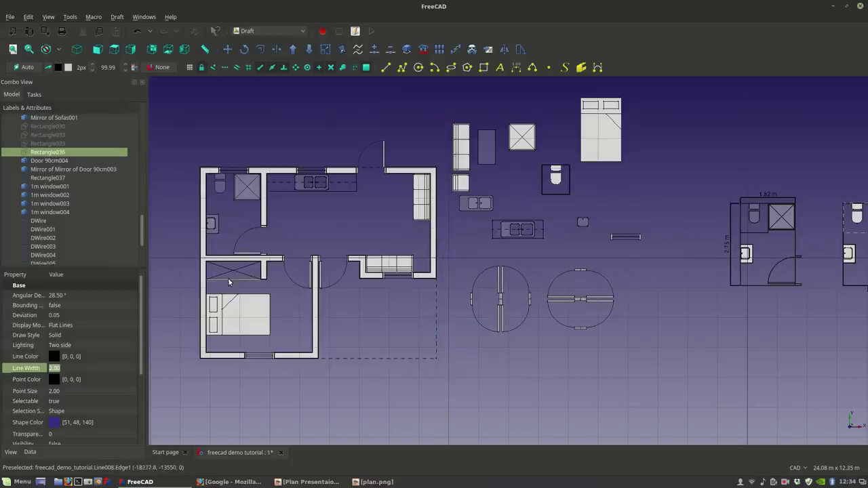
Step: Set the bed and sofa to 80 transparency
{"action": "left_click", "coordinate": [245, 325]}
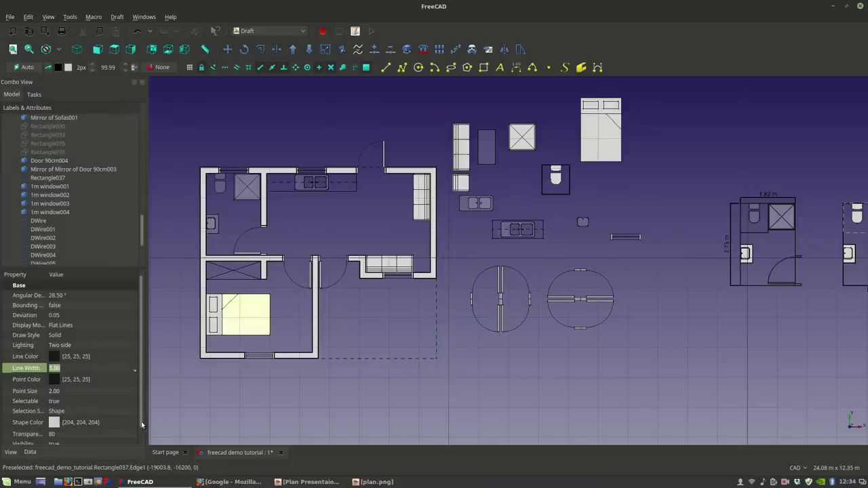
{"action": "left_click", "coordinate": [107, 434]}
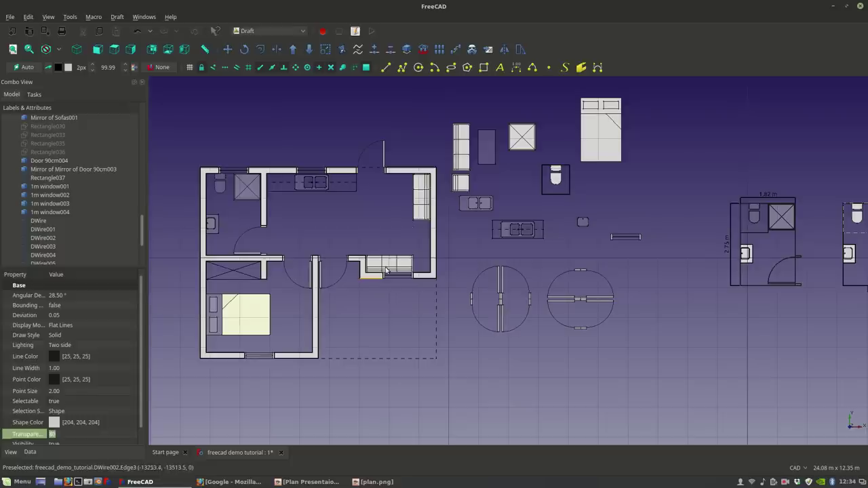
{"action": "left_click", "coordinate": [417, 217]}
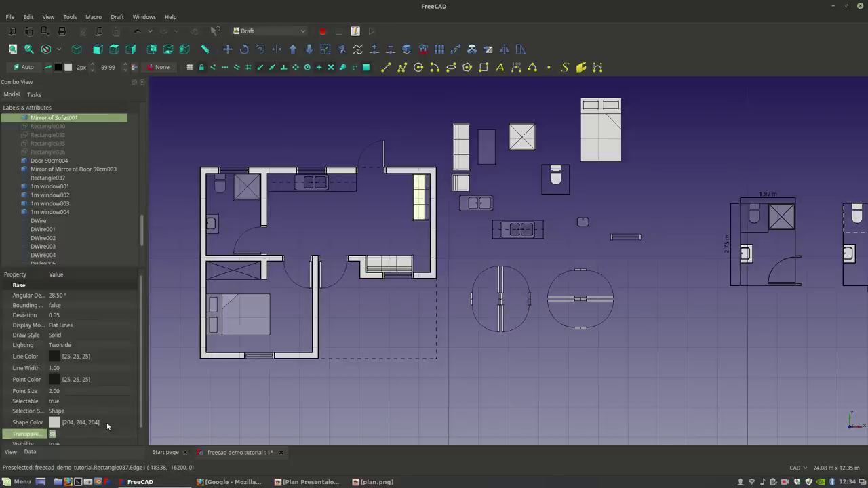
{"action": "left_click", "coordinate": [222, 380]}
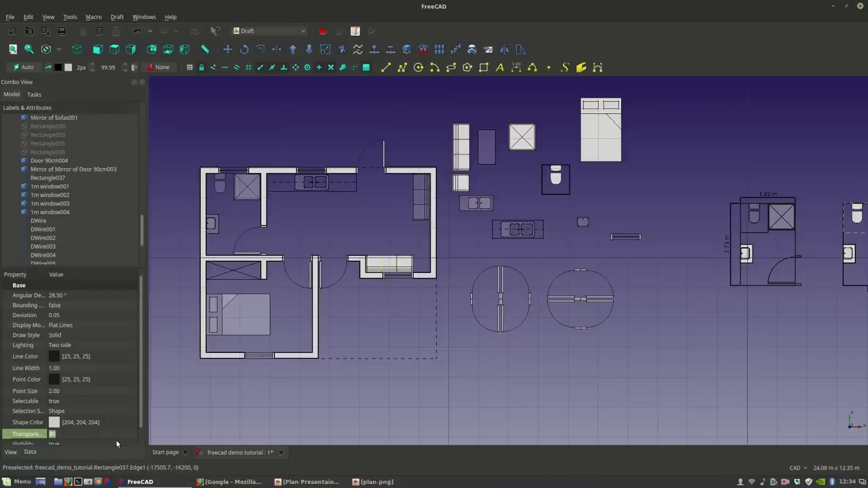
{"action": "left_click", "coordinate": [340, 322]}
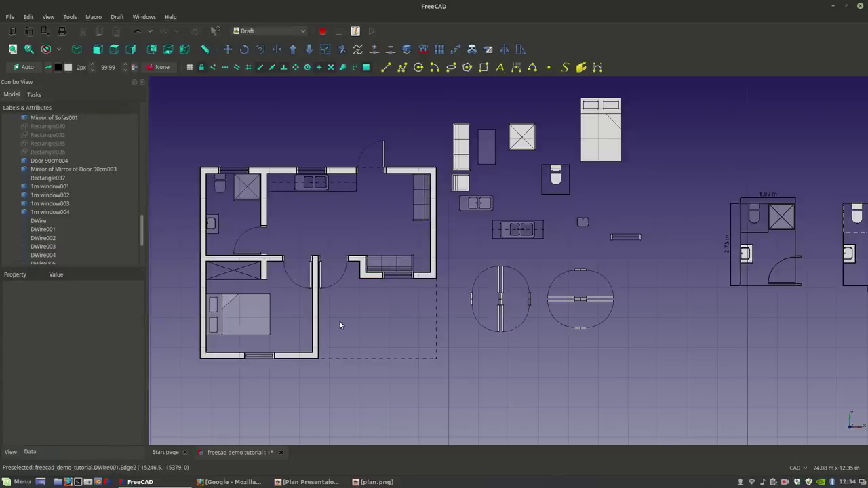
{"action": "scroll", "coordinate": [315, 173], "scroll_direction": "up", "scroll_amount": 6}
{"action": "scroll", "coordinate": [317, 204], "scroll_direction": "down", "scroll_amount": 4}
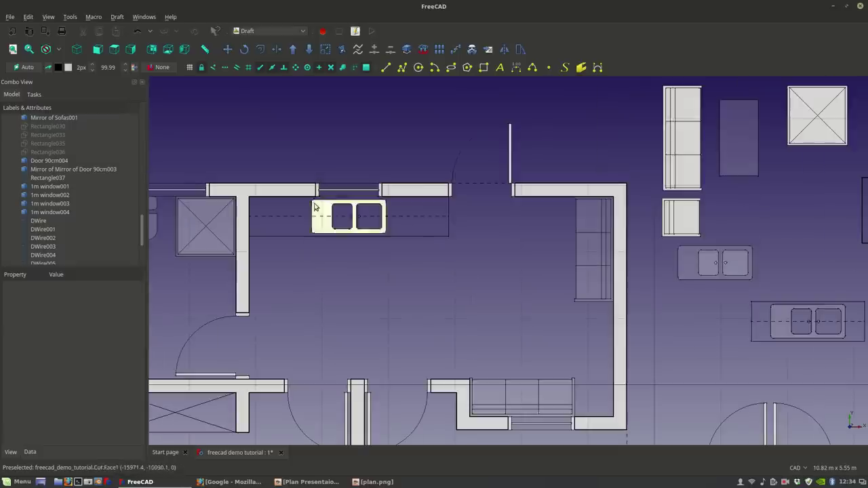
{"action": "scroll", "coordinate": [298, 210], "scroll_direction": "up", "scroll_amount": 8}
{"action": "scroll", "coordinate": [285, 217], "scroll_direction": "down", "scroll_amount": 8}
{"action": "scroll", "coordinate": [283, 220], "scroll_direction": "down", "scroll_amount": 3}
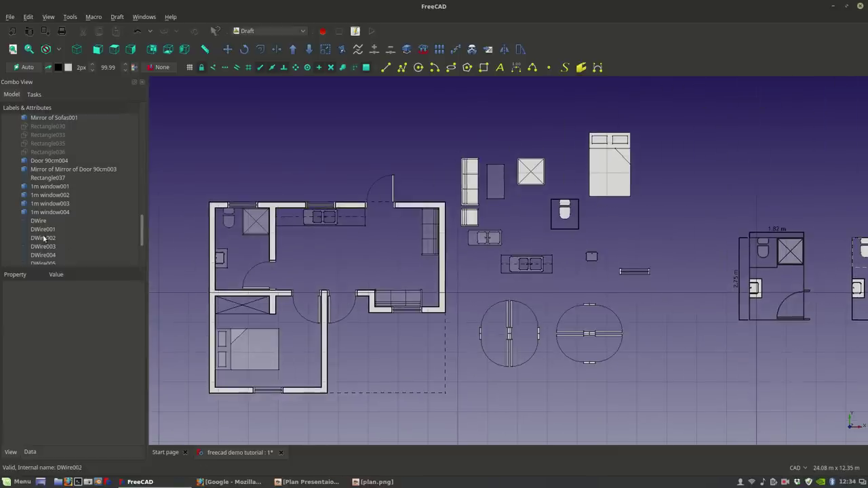
{"action": "scroll", "coordinate": [46, 215], "scroll_direction": "down", "scroll_amount": 2}
Step: Select wall wires DWire through DWire005 and set their line width to 4.00
{"action": "left_click", "coordinate": [45, 212]}
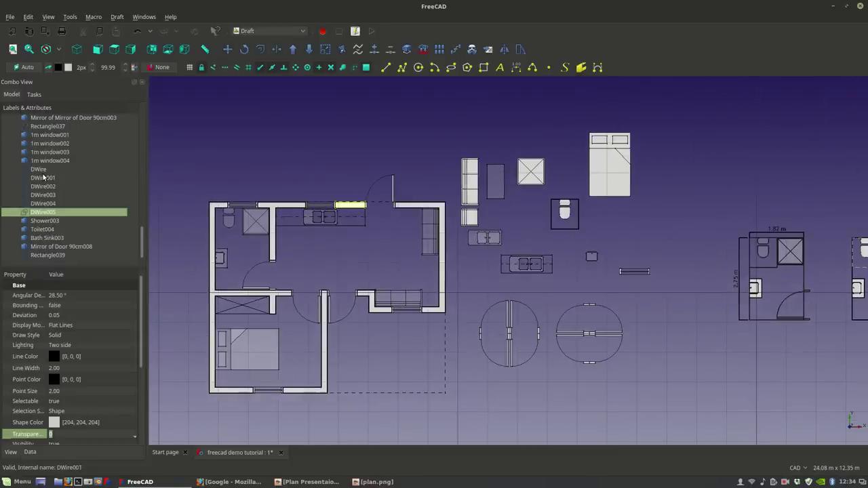
{"action": "left_click", "coordinate": [41, 170], "text": "shift"}
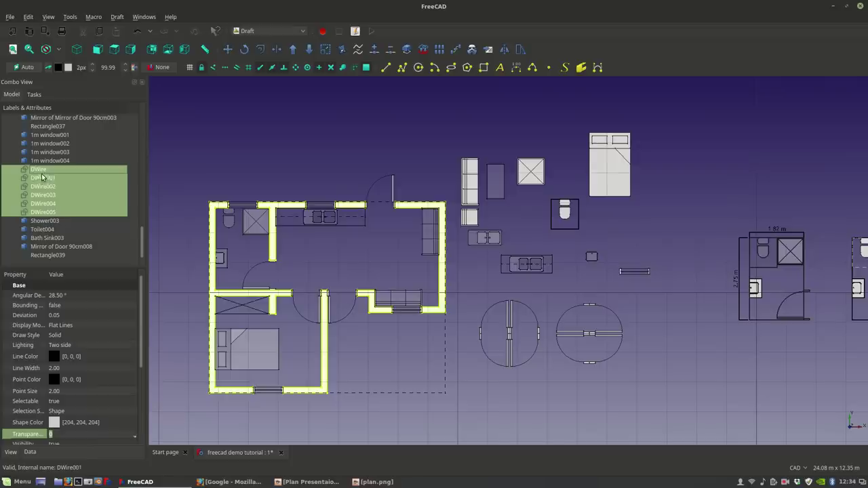
{"action": "left_click", "coordinate": [87, 367]}
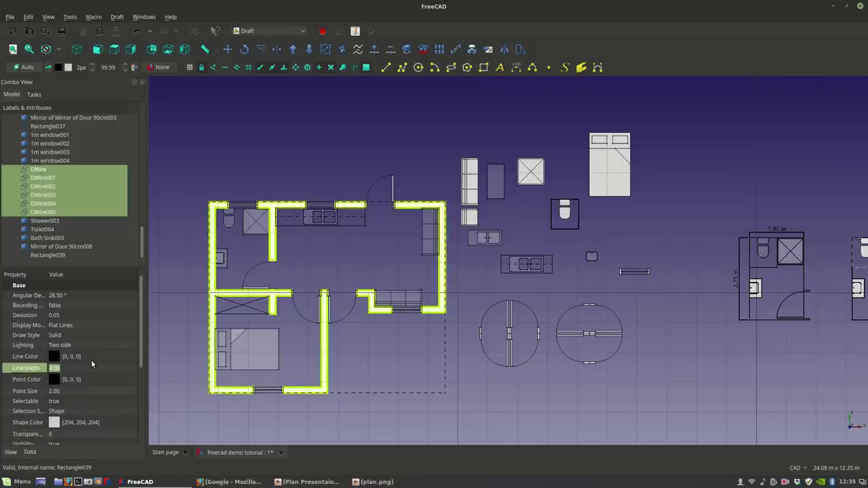
{"action": "type", "text": "4"}
{"action": "left_click", "coordinate": [56, 423]}
Step: Fill the wall wires with dark grey (63,63,63)
{"action": "left_click", "coordinate": [56, 423]}
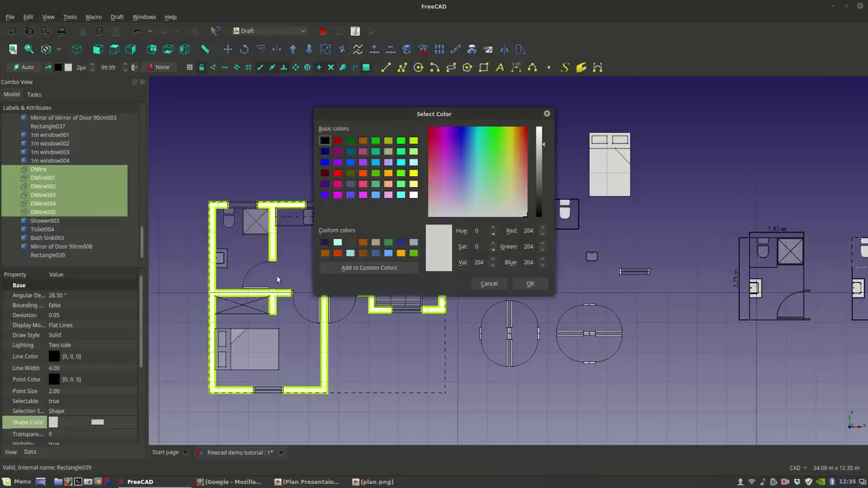
{"action": "left_click", "coordinate": [351, 251]}
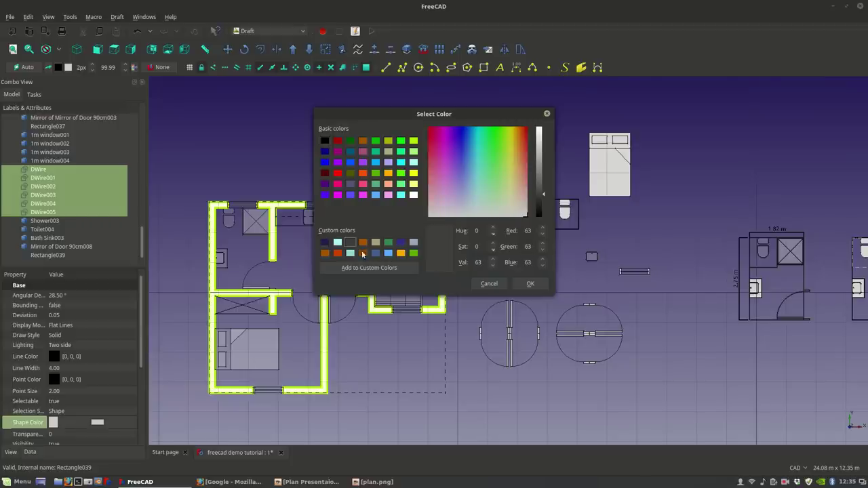
{"action": "left_click", "coordinate": [530, 284]}
{"action": "left_click", "coordinate": [354, 360]}
{"action": "scroll", "coordinate": [353, 360], "scroll_direction": "up", "scroll_amount": 3}
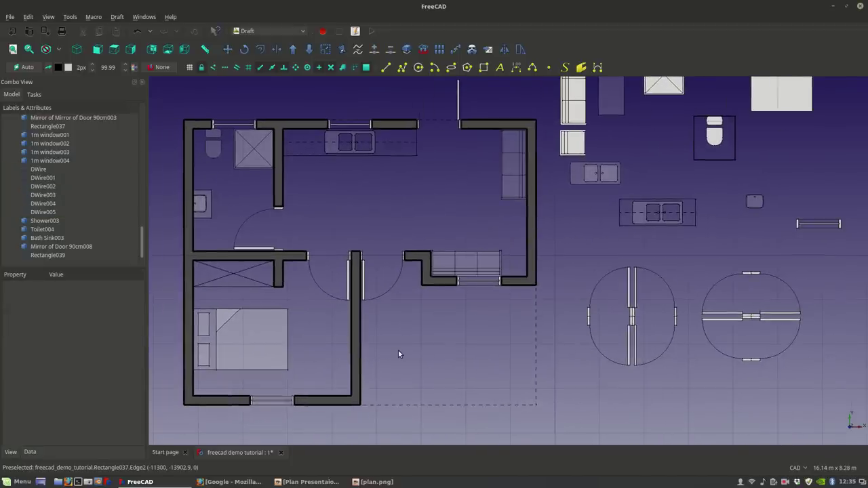
{"action": "middle_click_drag", "start_coordinate": [398, 350], "coordinate": [405, 358]}
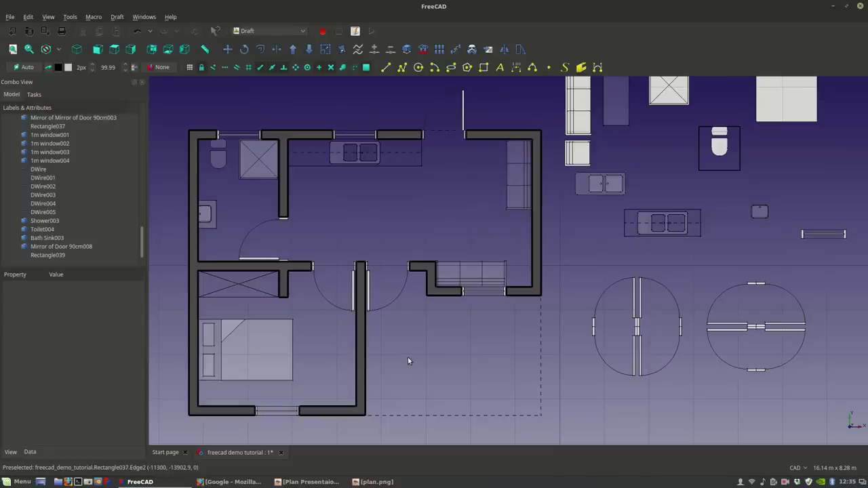
{"action": "middle_click_drag", "start_coordinate": [468, 356], "coordinate": [498, 356]}
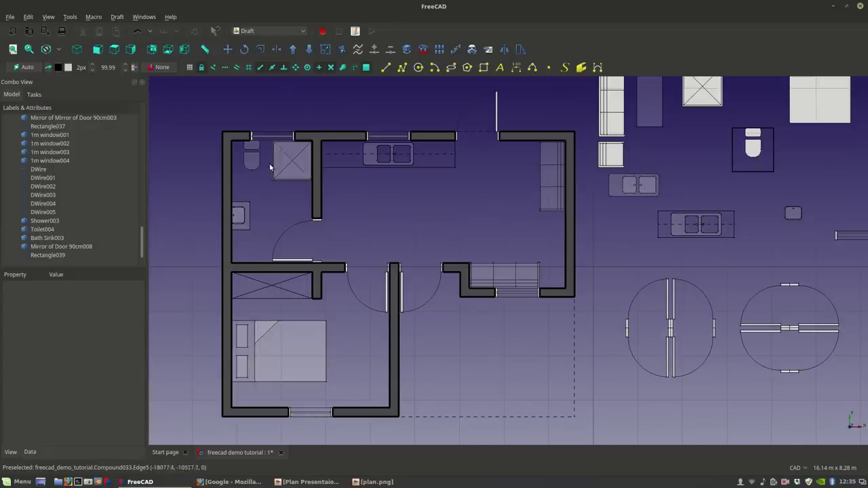
{"action": "left_click", "coordinate": [572, 330]}
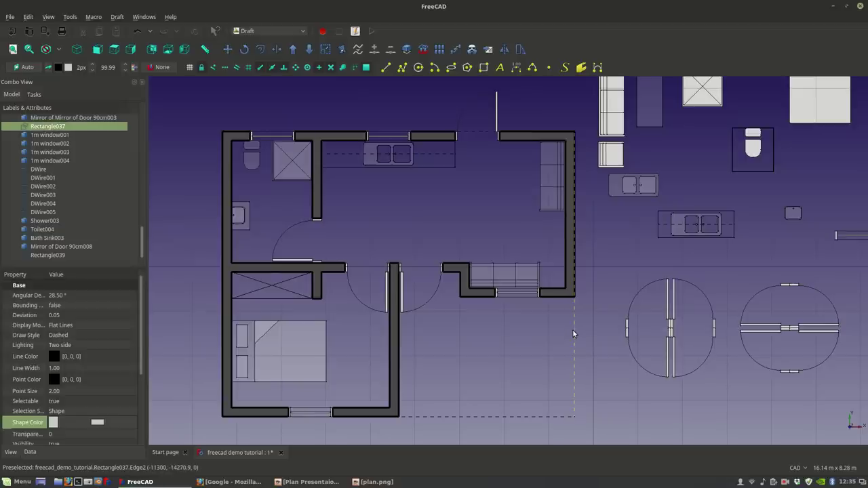
{"action": "left_click", "coordinate": [517, 347]}
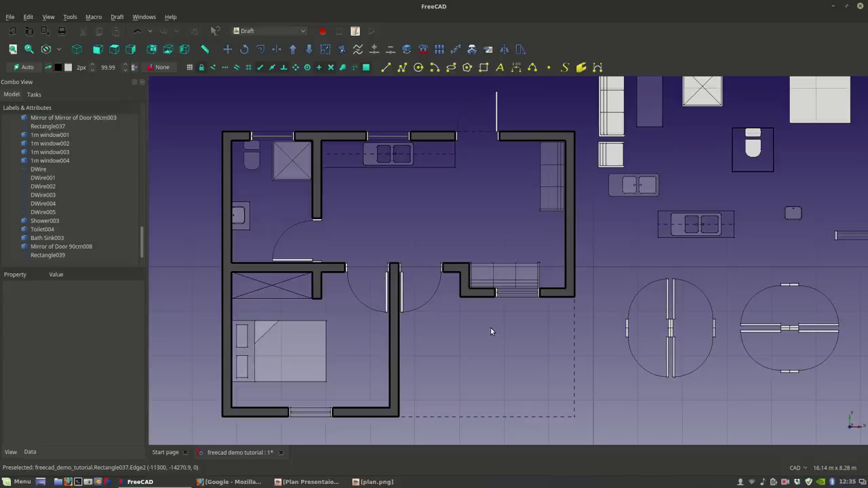
{"action": "left_click", "coordinate": [785, 481]}
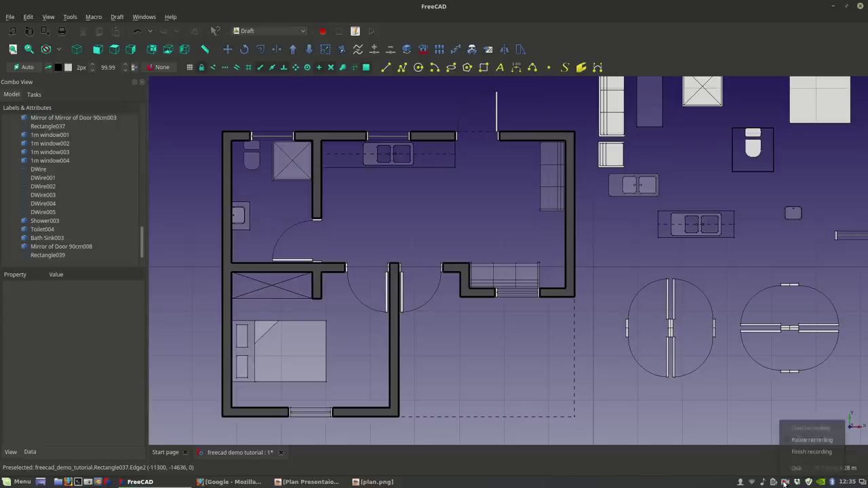